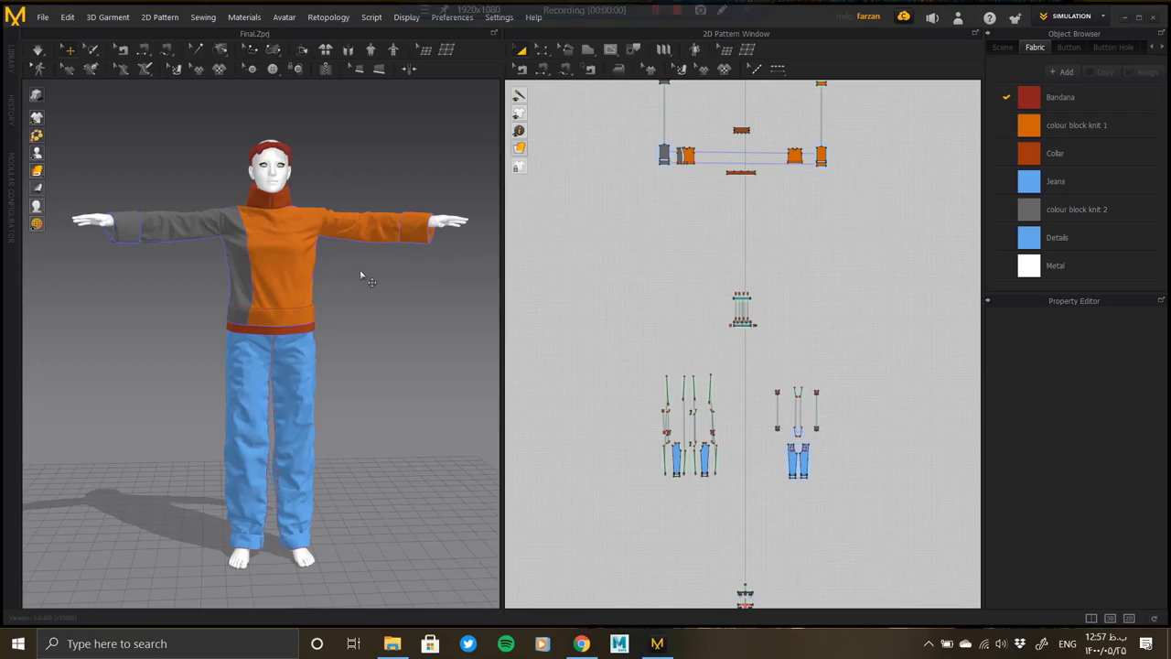
Step: Orbit to a rear three-quarter view and switch the work mode from Simulation to UV Editor
right_drag(397, 339, 174, 348)
click(1050, 15)
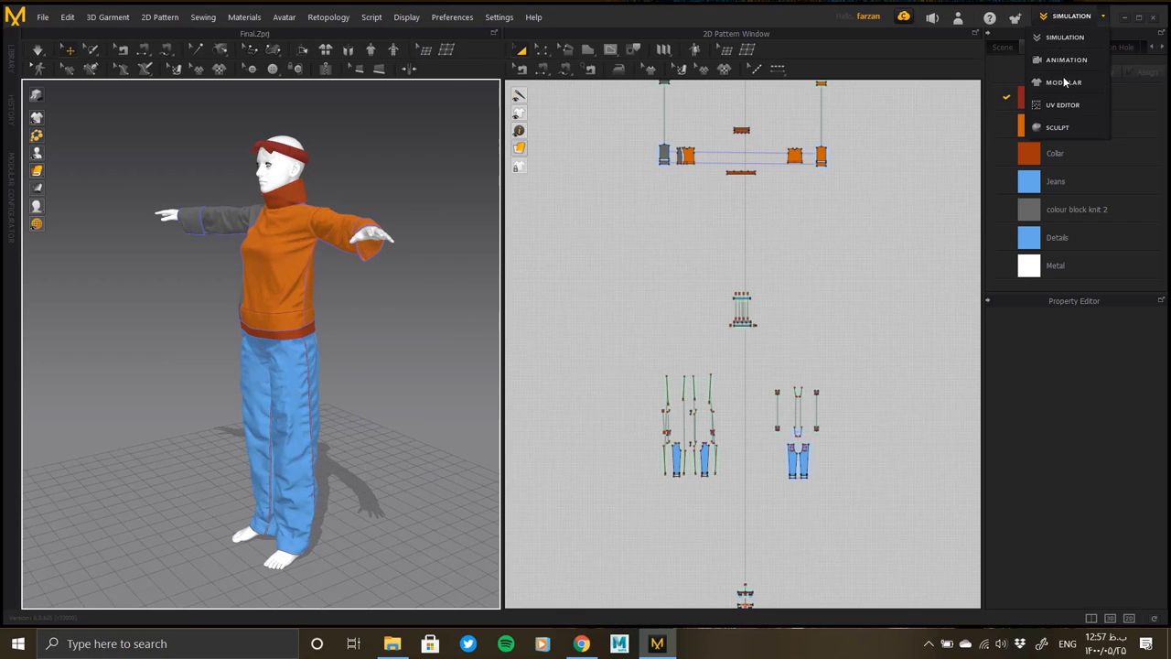
click(1059, 105)
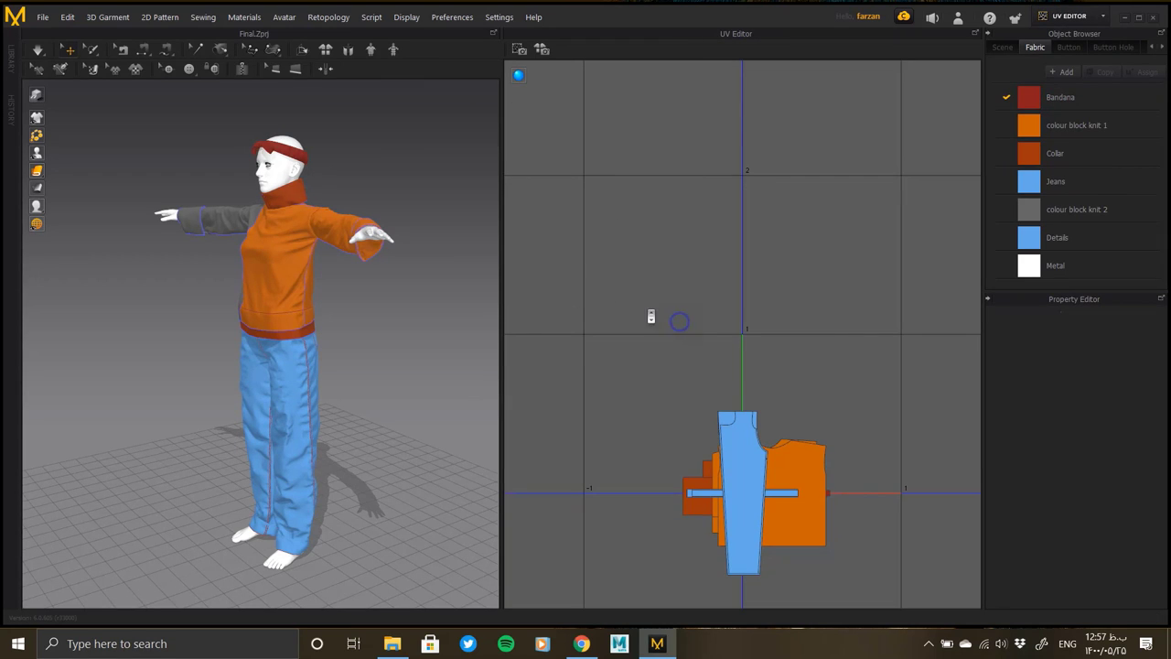
Step: Zoom out the UV layout to find the sweater's UV pieces sitting far above the grid
scroll(651, 317, down, 2)
scroll(627, 319, down, 2)
scroll(588, 287, down, 2)
scroll(588, 288, down, 1)
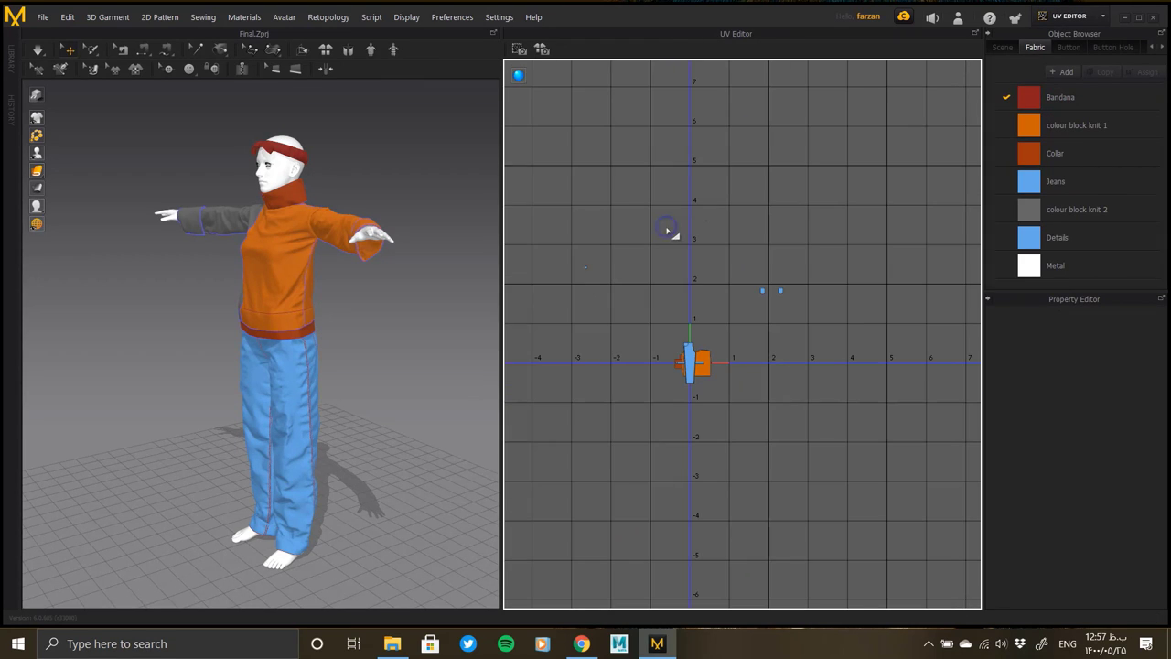
click(691, 254)
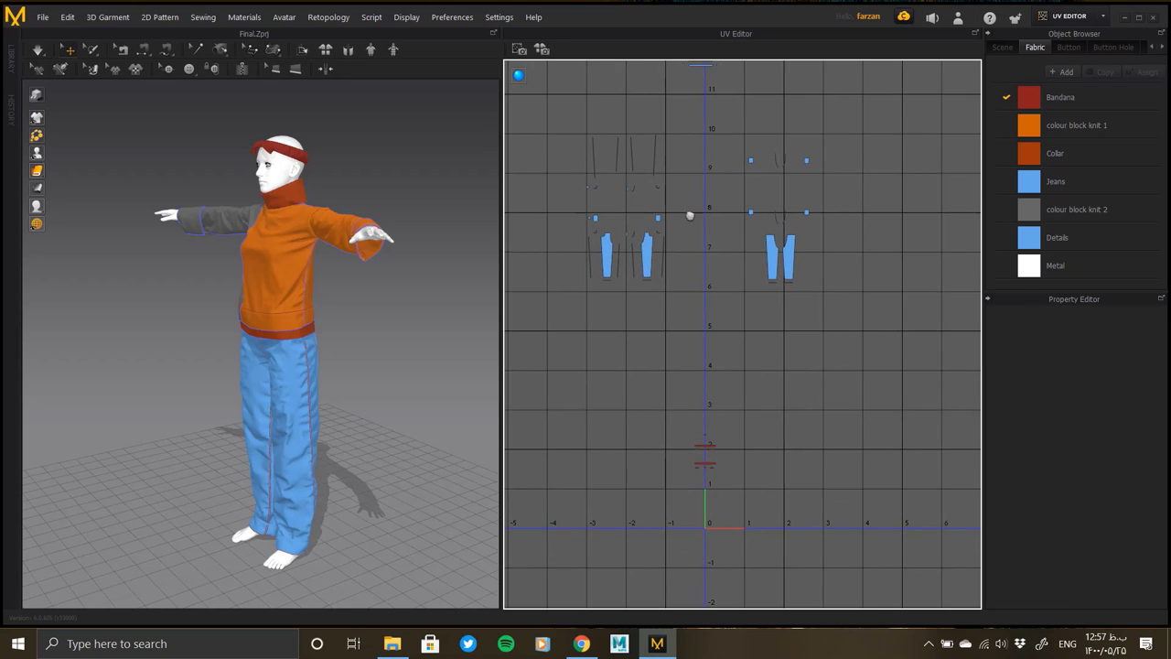
middle_drag(779, 197, 783, 380)
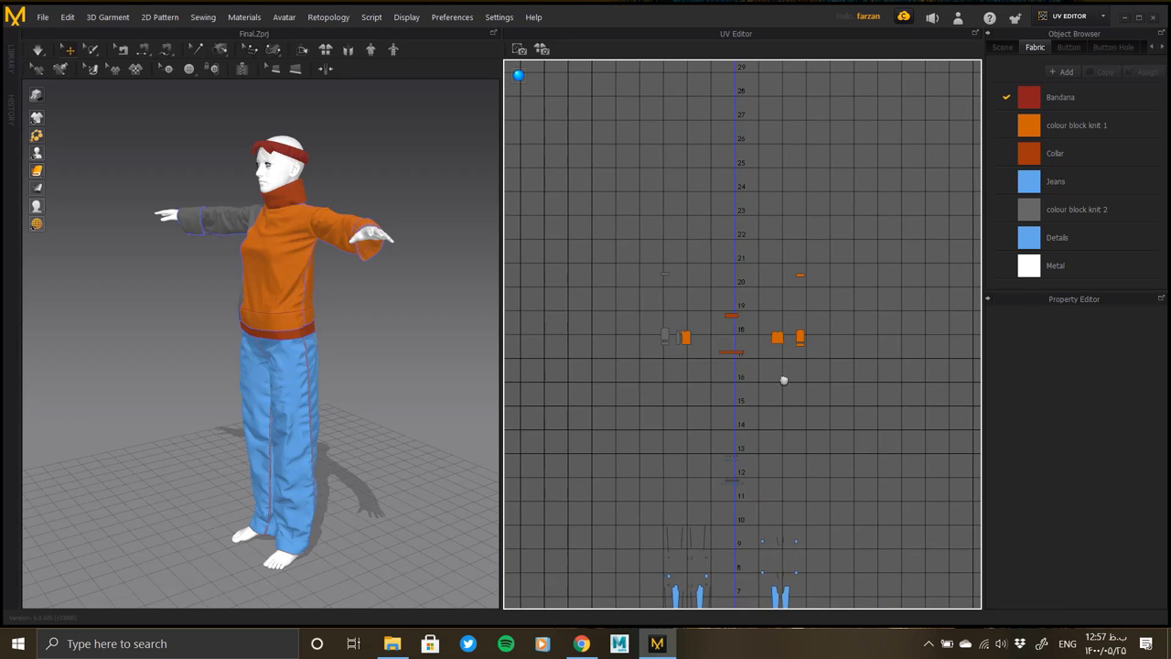
drag(597, 210, 601, 214)
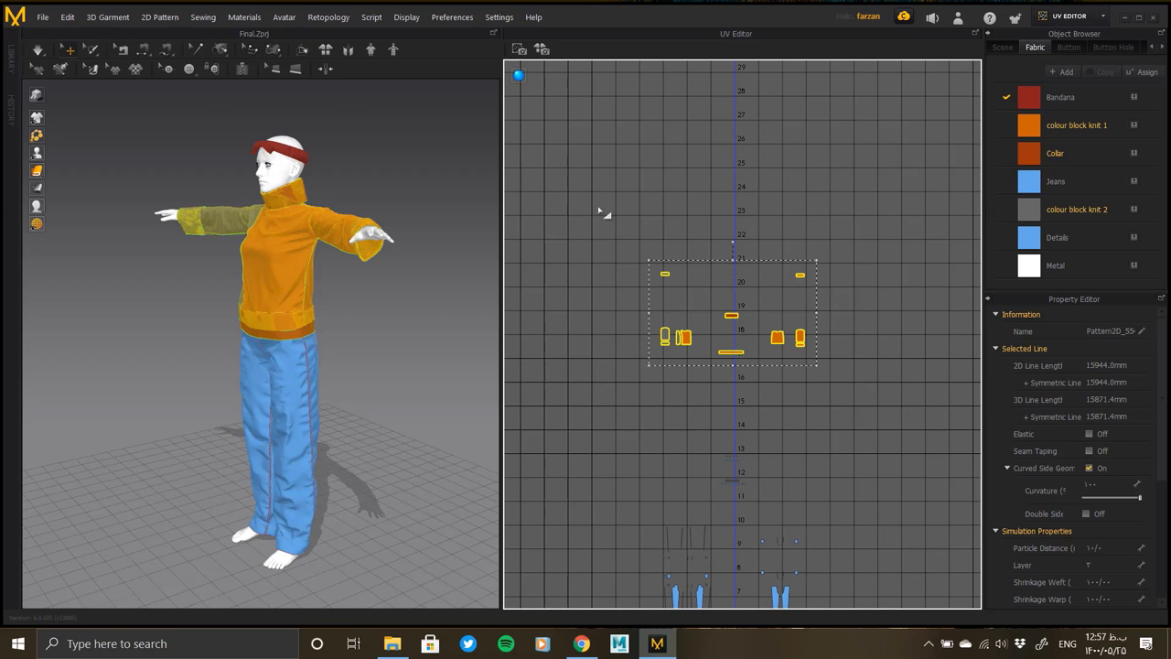
key(2)
scroll(295, 264, up, 3)
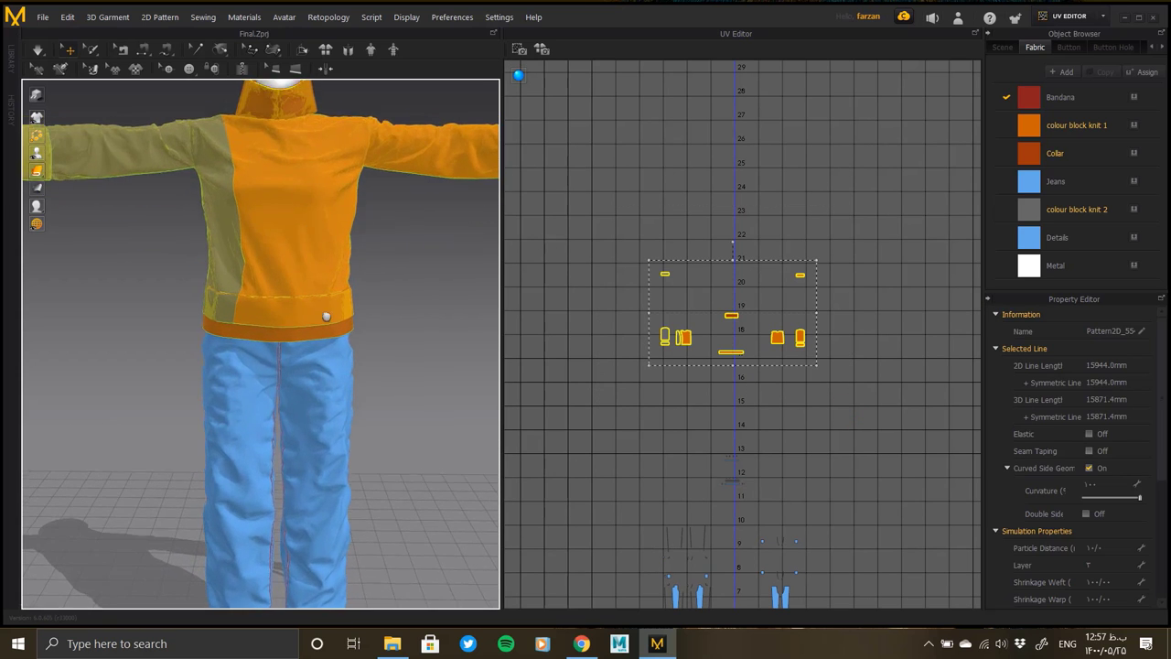
scroll(376, 316, down, 3)
middle_drag(640, 338, 619, 207)
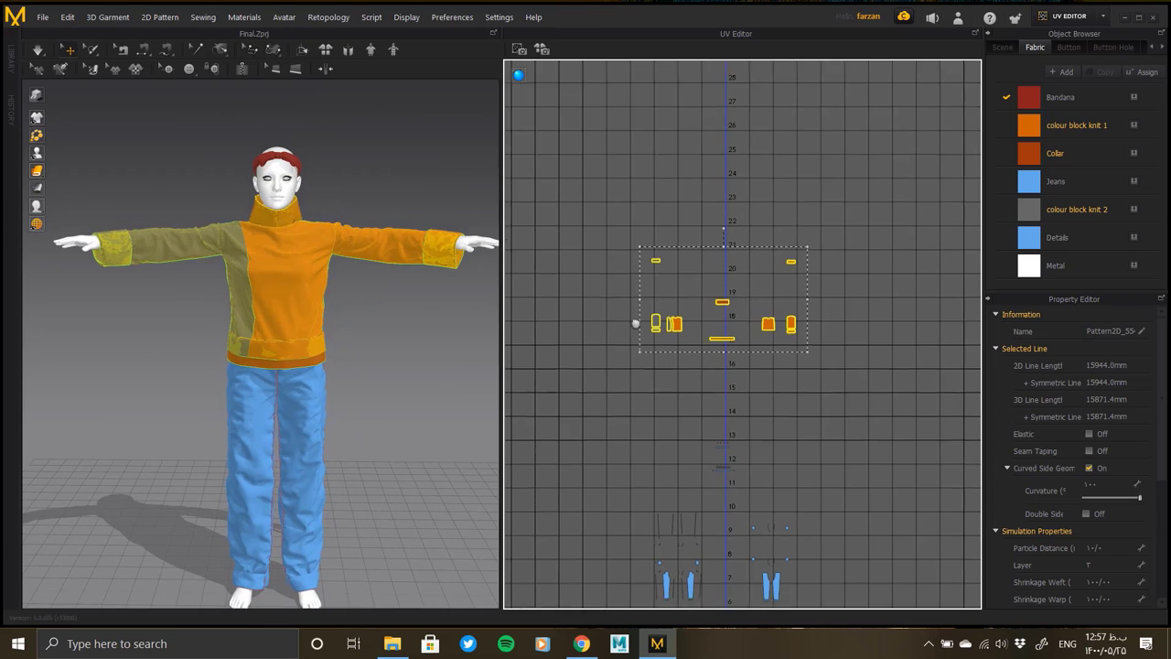
click(596, 336)
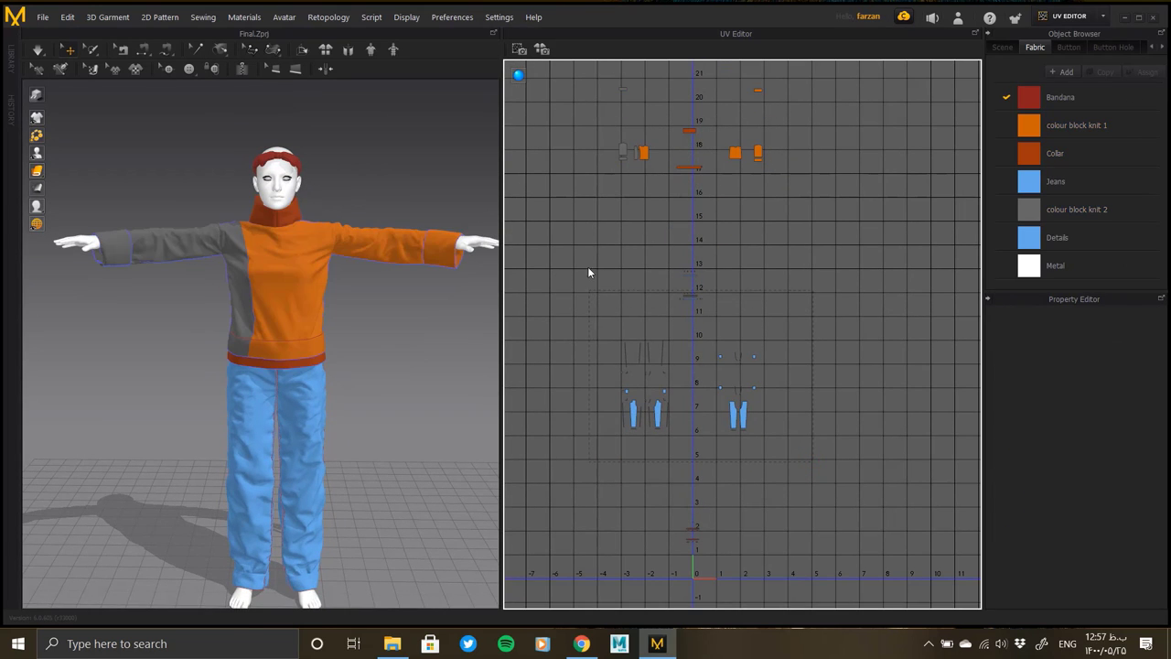
Step: Select the small bandana UV pieces near the origin and lift them with Ctrl+V to move aside
drag(585, 258, 782, 453)
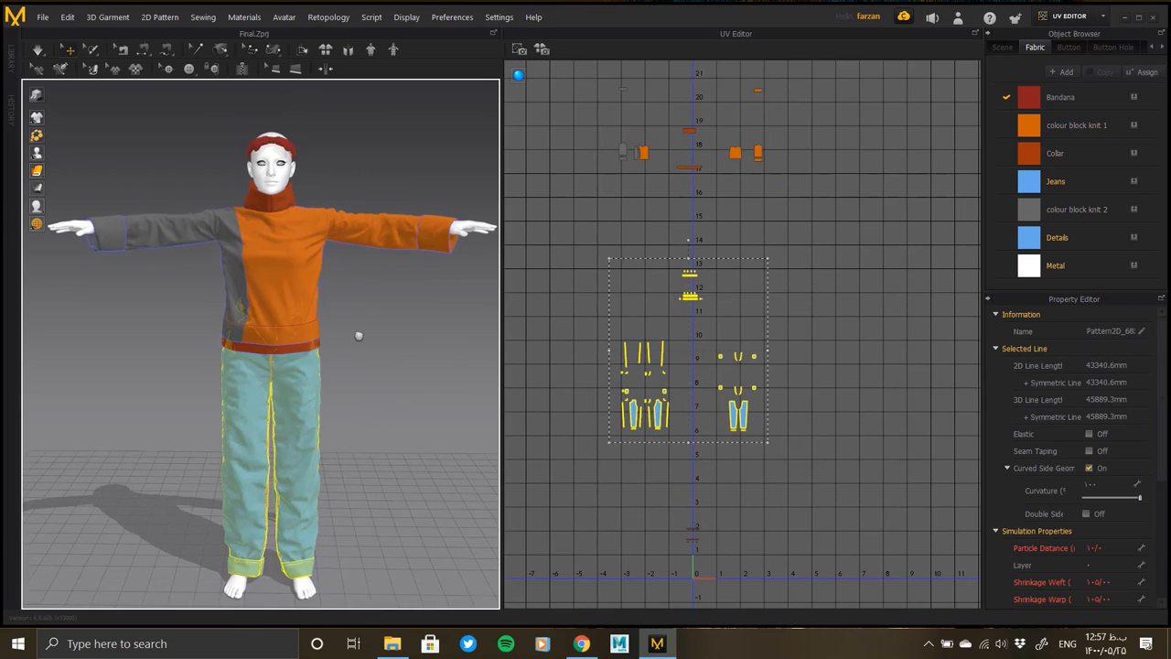
middle_drag(358, 332, 358, 225)
middle_drag(762, 437, 759, 399)
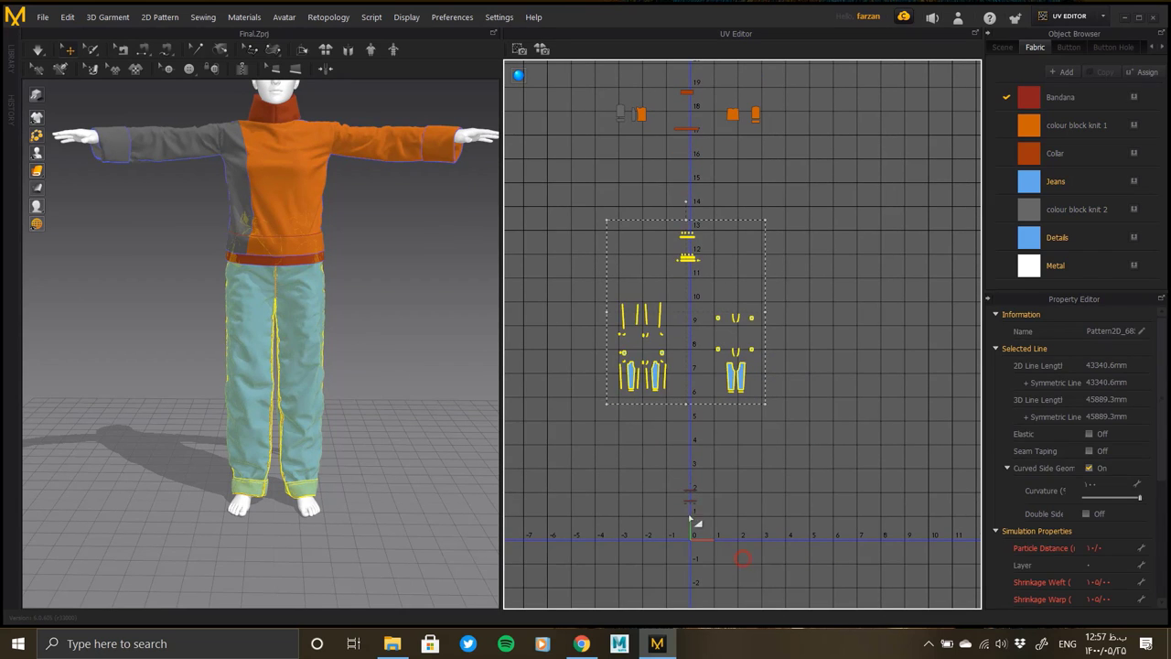
click(624, 454)
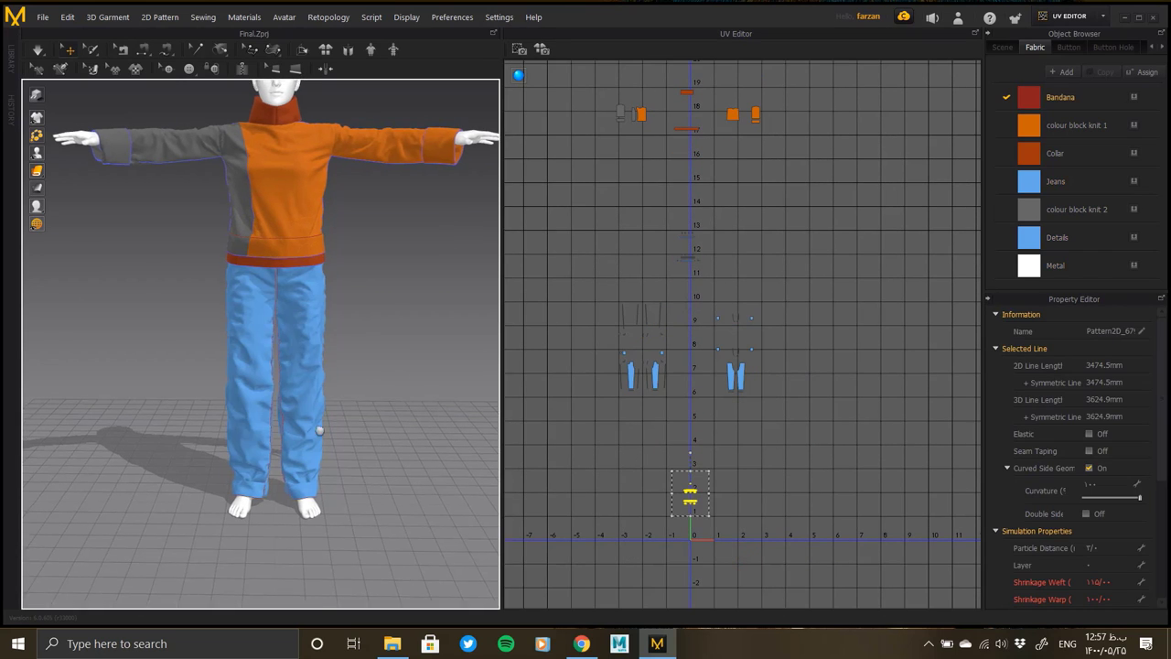
middle_drag(358, 225, 357, 340)
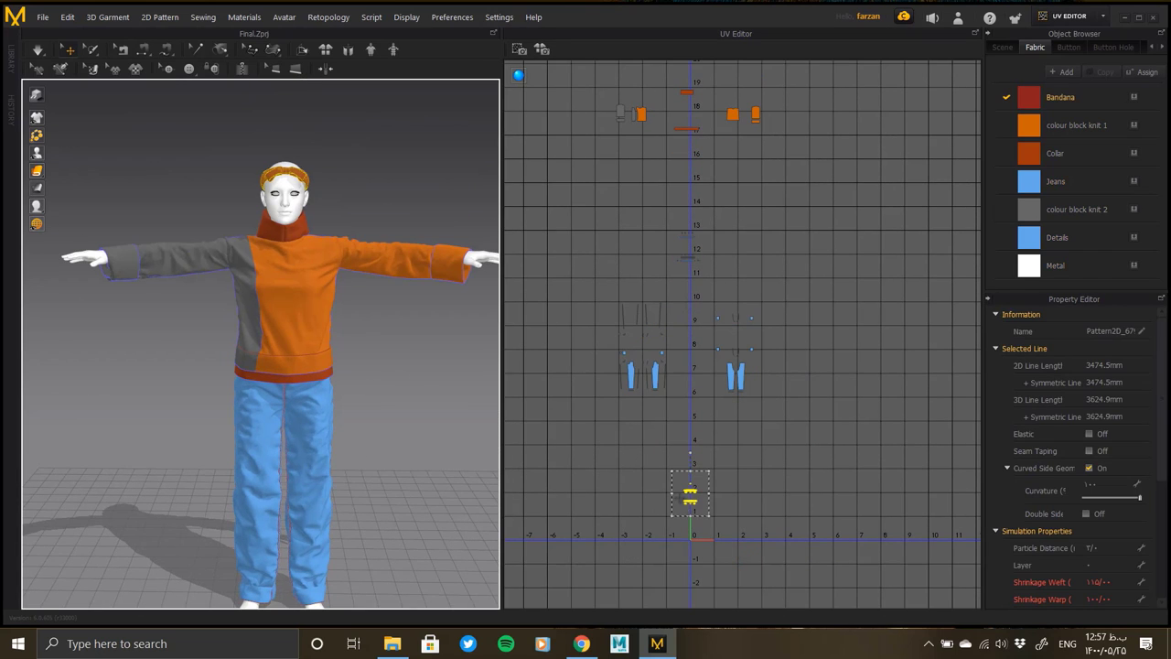
key(ctrl+v)
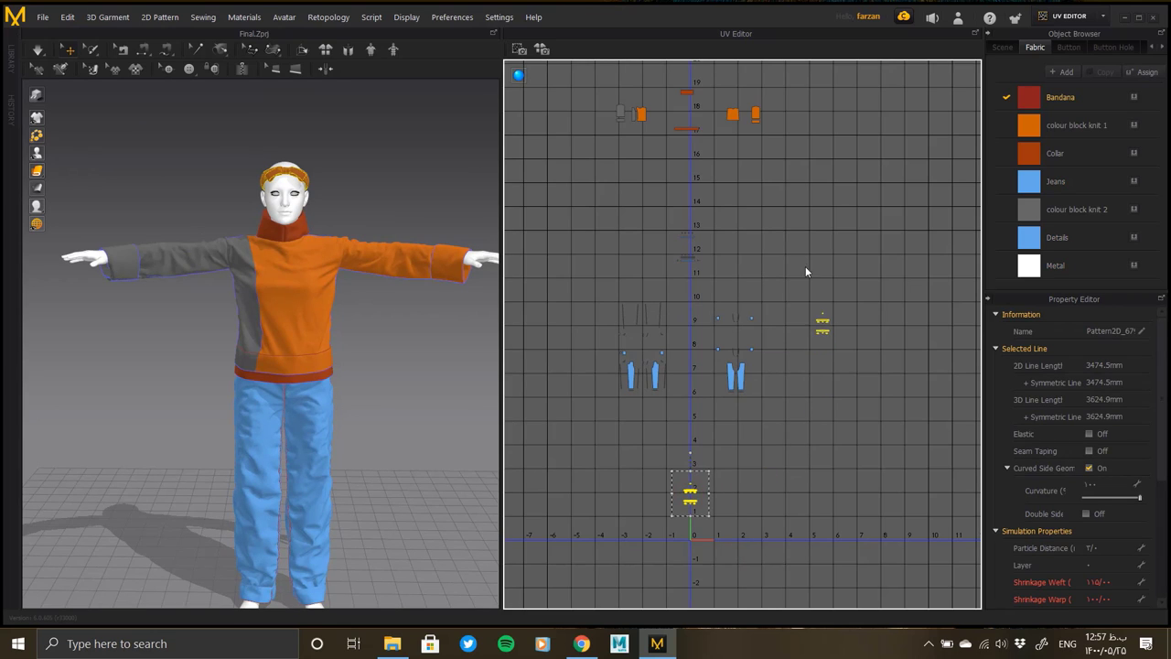
Step: Reselect the sweater's UV pieces at the top and drop them into the 0–1 tile
drag(586, 68, 777, 148)
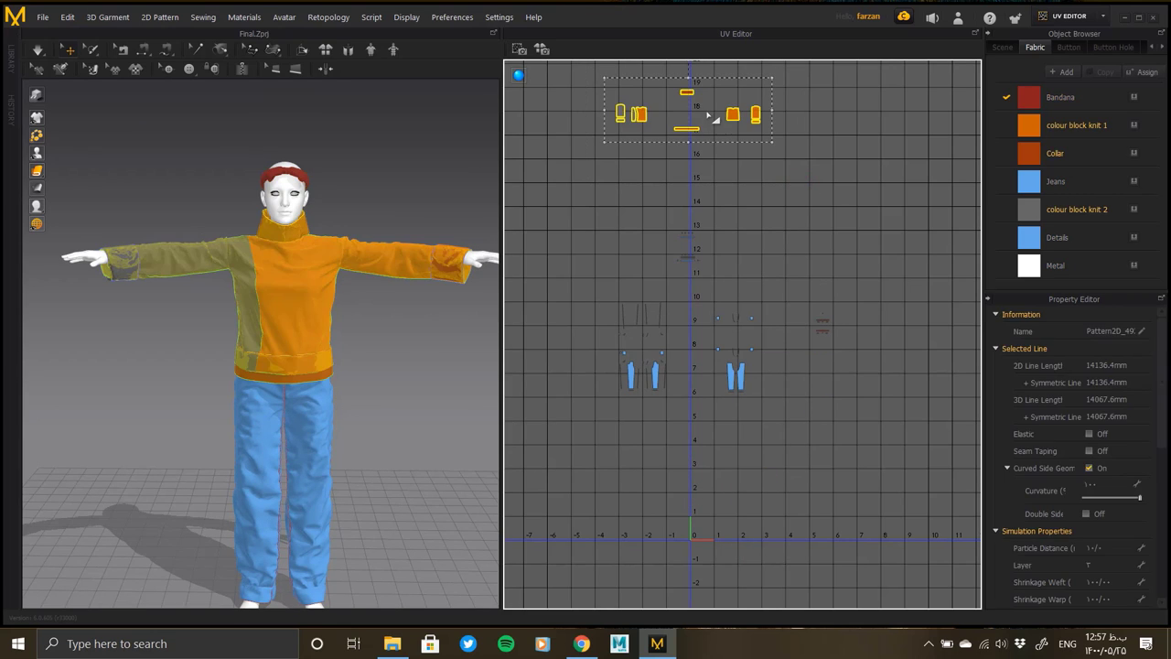
click(759, 234)
drag(763, 460, 724, 149)
click(593, 69)
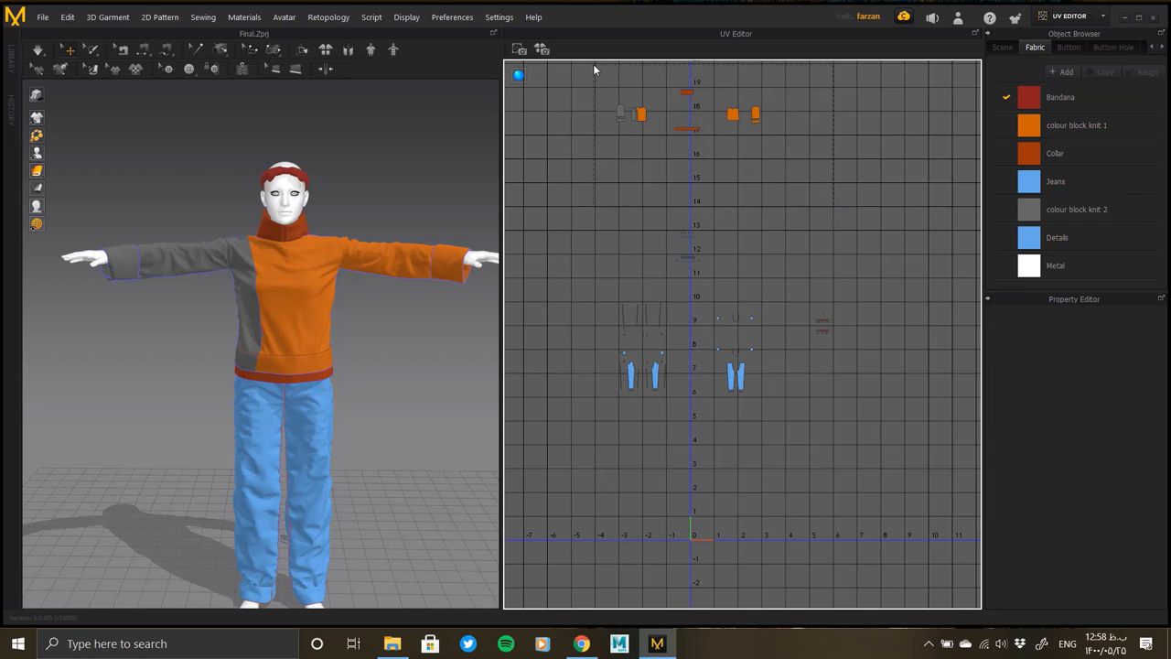
drag(593, 69, 775, 145)
key(ctrl+v)
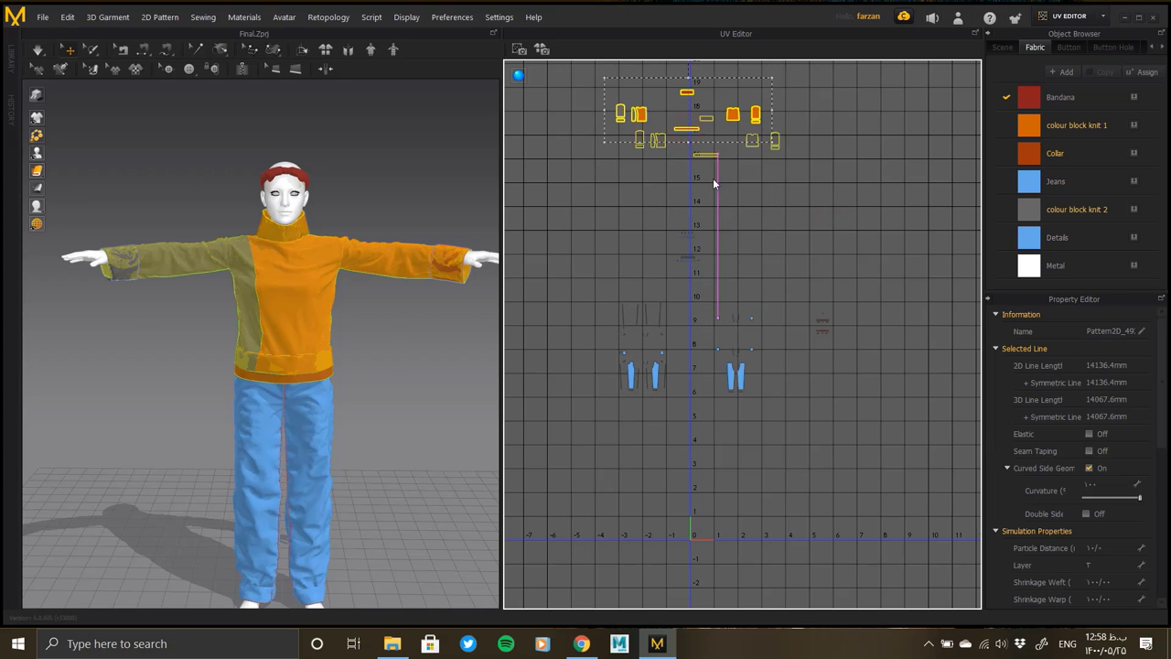
click(794, 477)
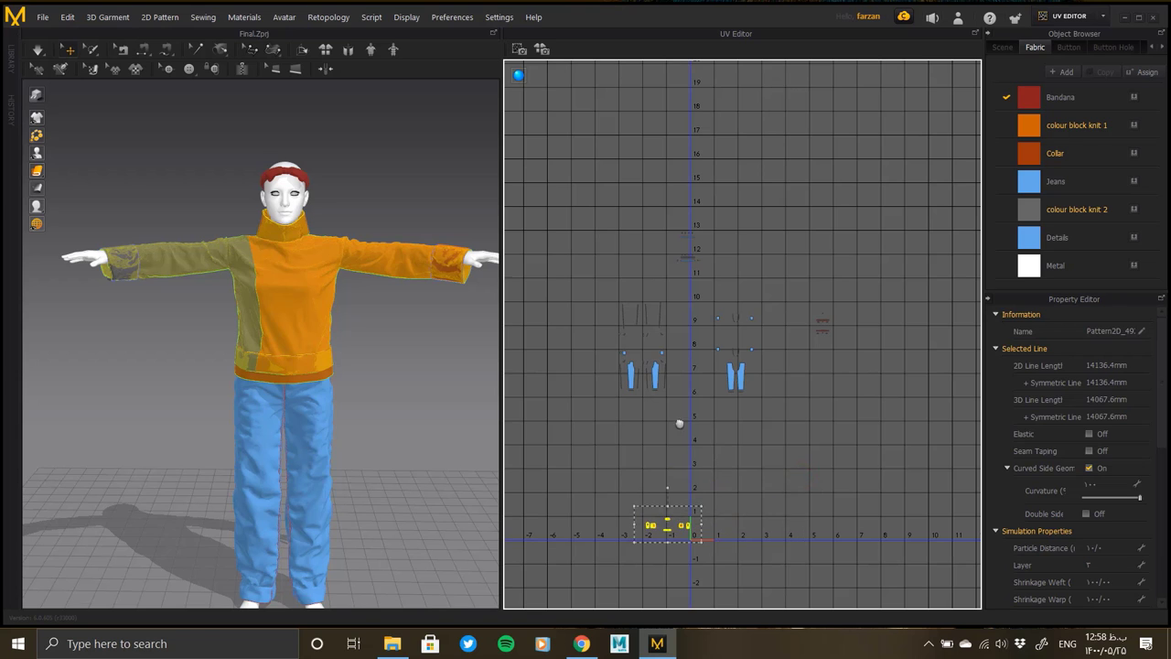
Step: Zoom in on the sweater UV pieces, spread them apart and nudge them down
scroll(680, 418, up, 2)
scroll(664, 339, up, 2)
scroll(658, 342, up, 1)
scroll(658, 342, up, 2)
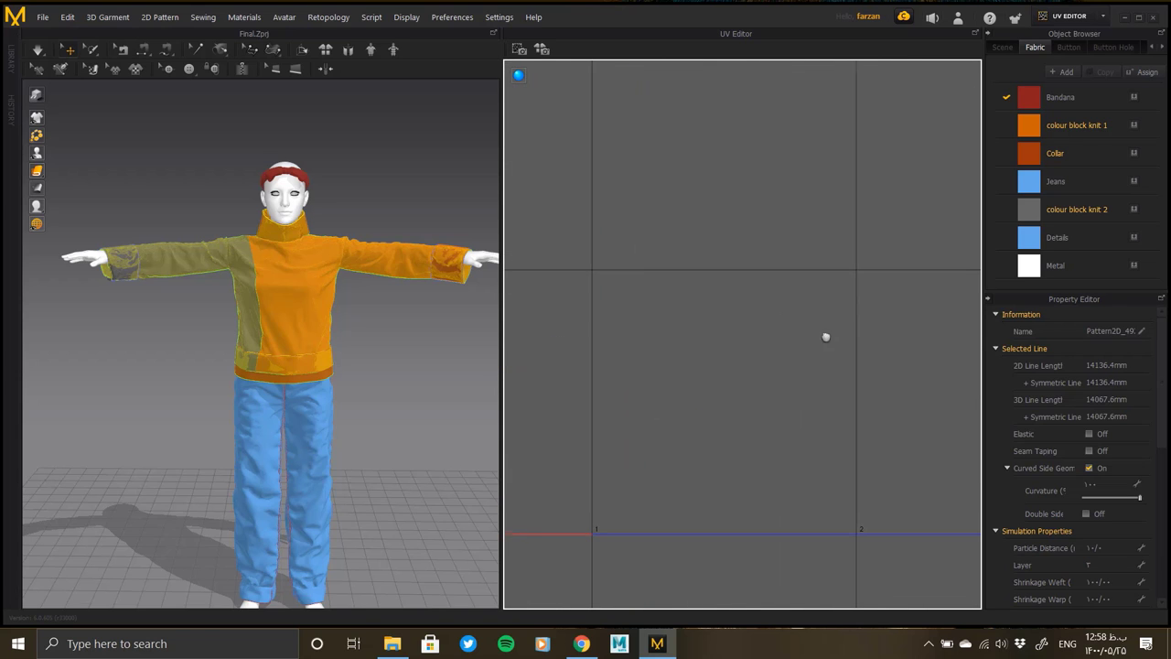
mouse_move(826, 335)
middle_down()
mouse_move(664, 309)
mouse_move(820, 306)
middle_up()
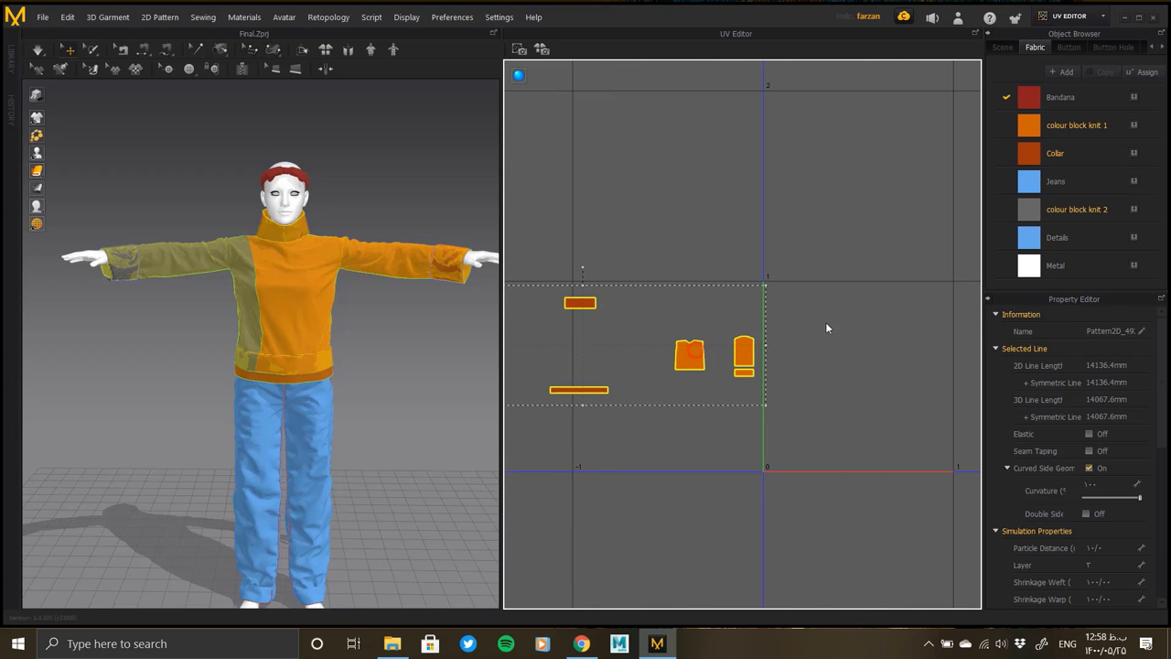
middle_drag(751, 335, 719, 348)
scroll(677, 339, down, 2)
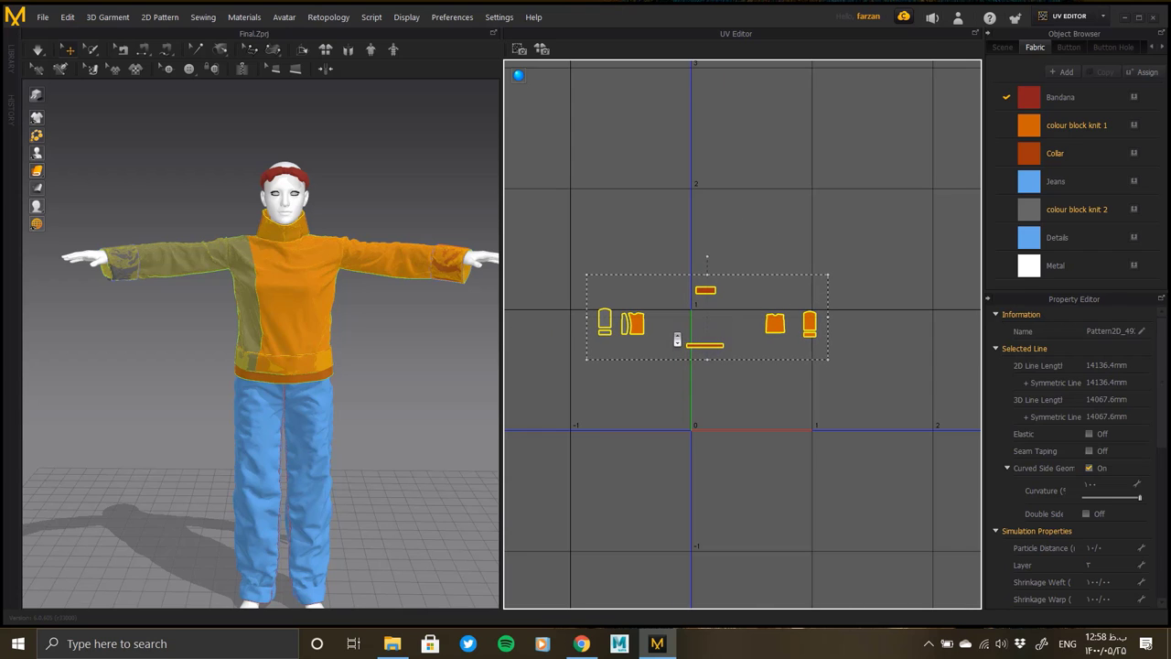
drag(636, 324, 643, 375)
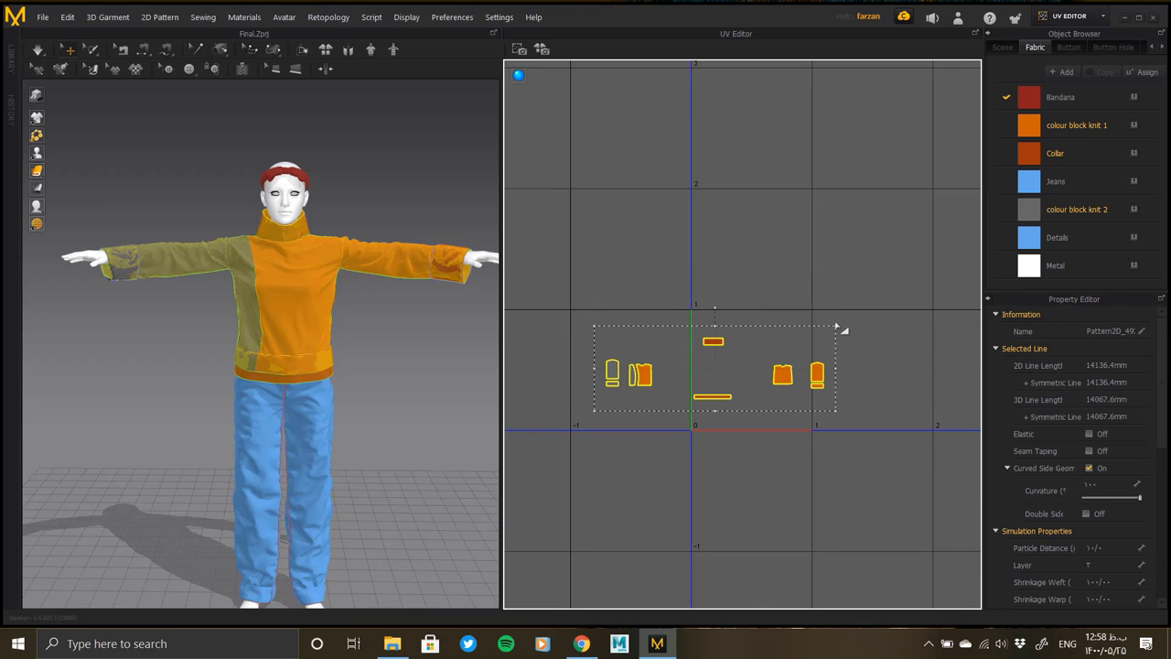
Step: Scale the sweater pieces up, then move the right front body panel down beside the origin
drag(835, 329, 956, 292)
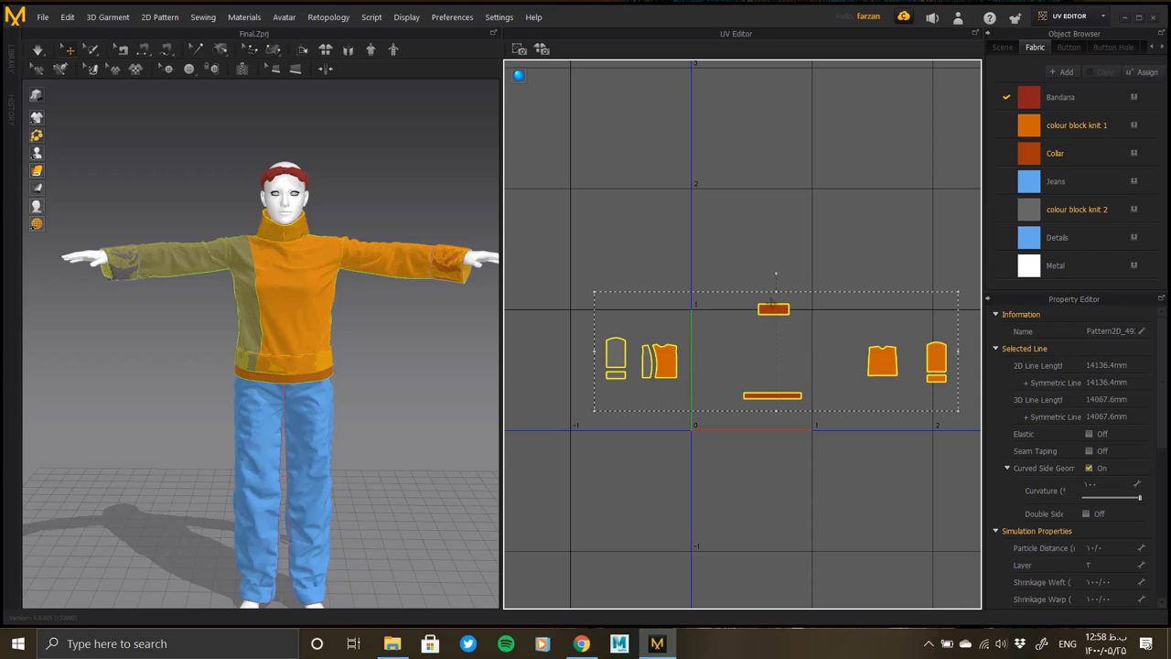
drag(773, 308, 684, 247)
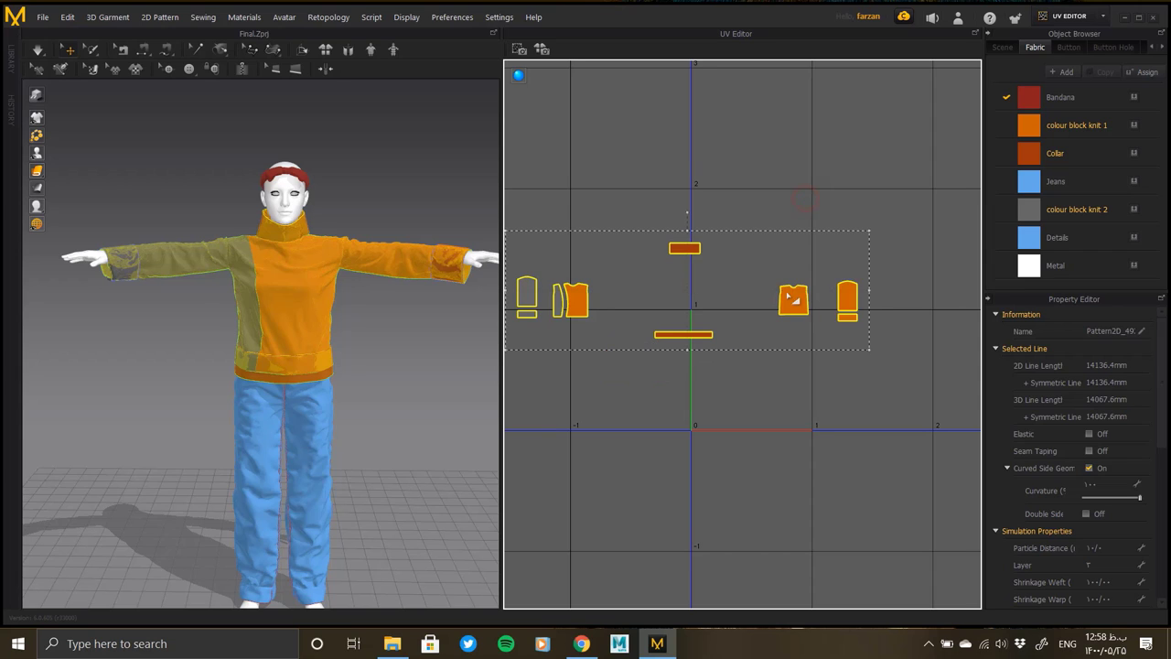
click(792, 296)
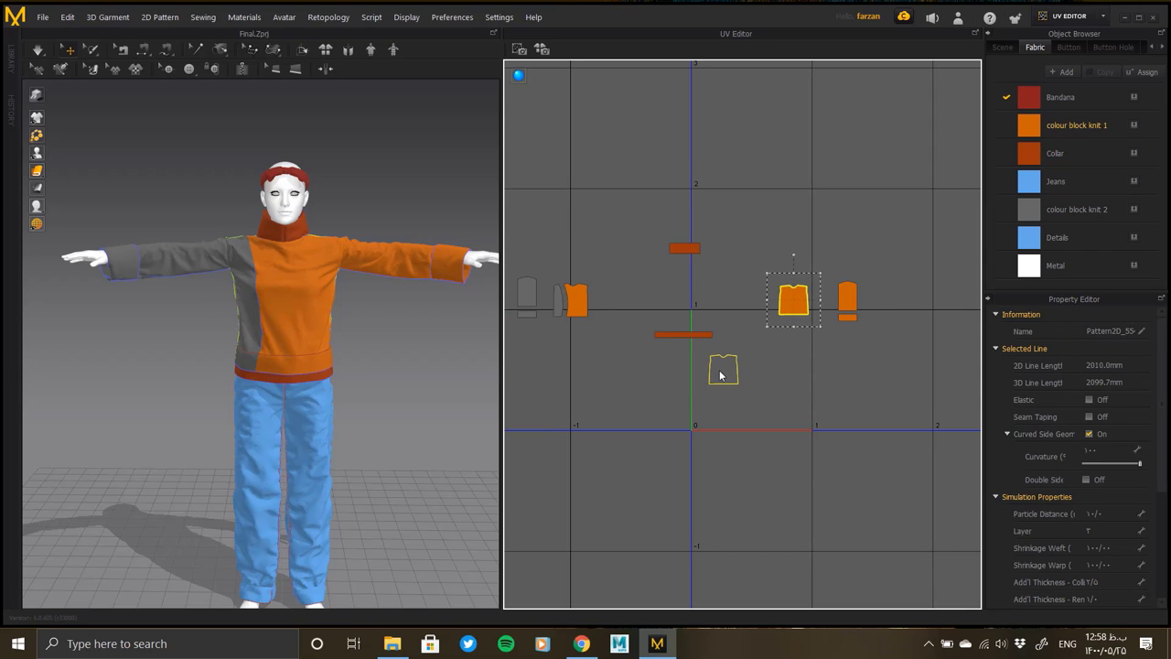
drag(720, 375, 705, 417)
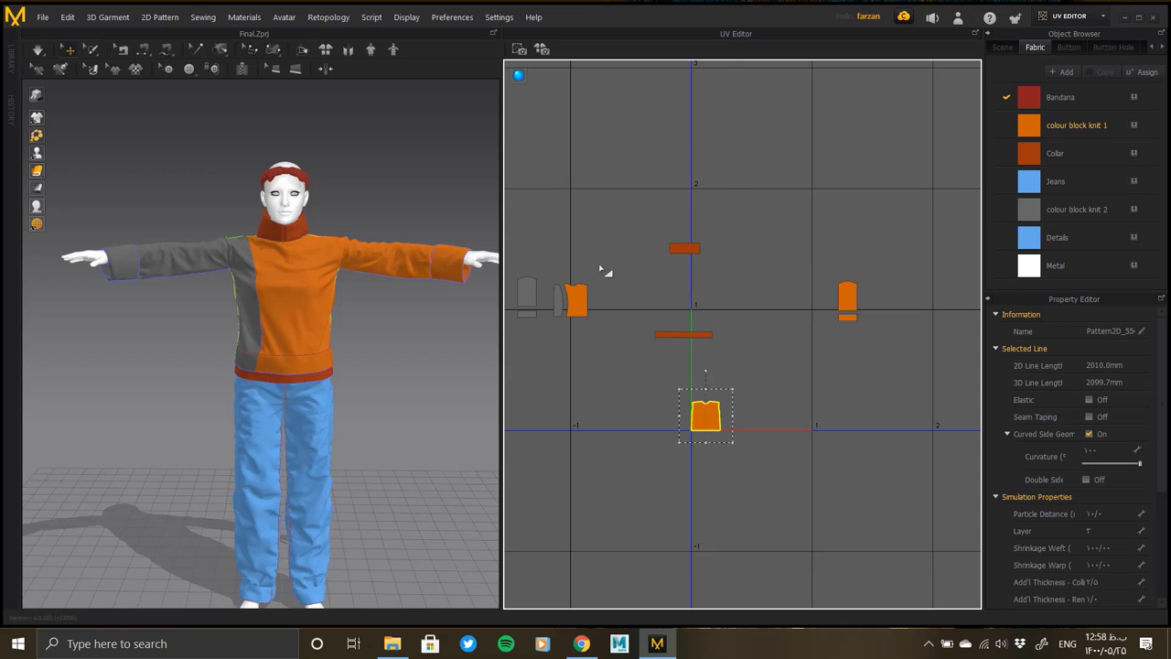
Step: Place the second orange body piece next to the front piece at the tile bottom
click(553, 329)
mouse_move(574, 304)
mouse_down()
mouse_move(755, 417)
mouse_move(743, 417)
mouse_up()
scroll(745, 418, up, 4)
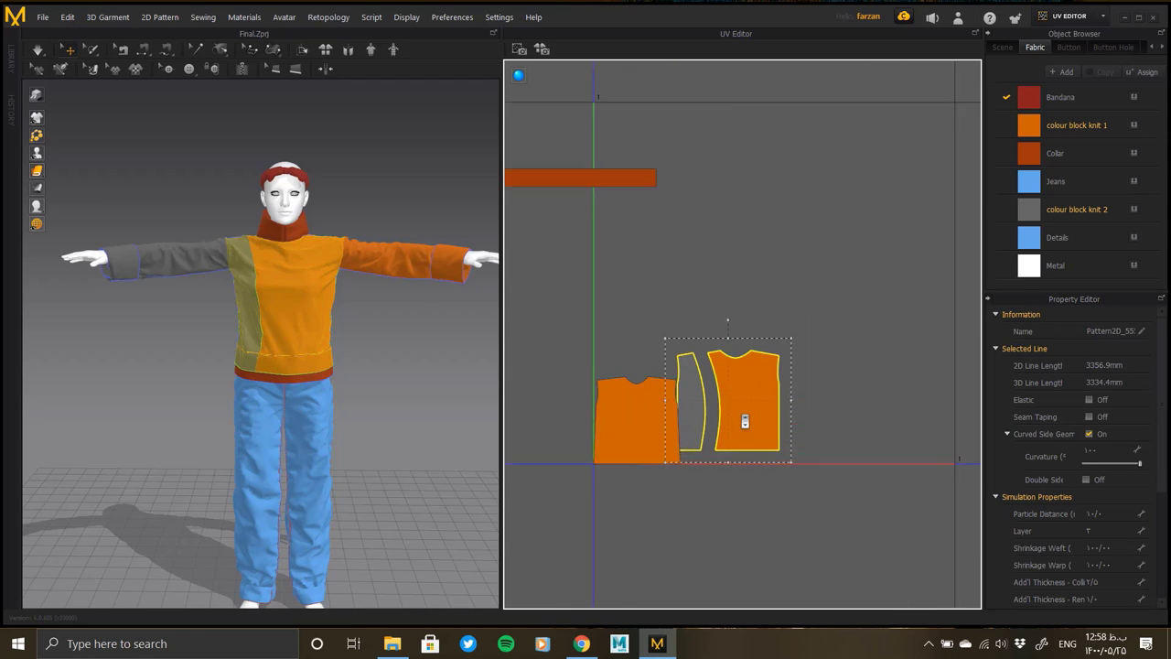
scroll(745, 418, up, 3)
scroll(731, 420, up, 1)
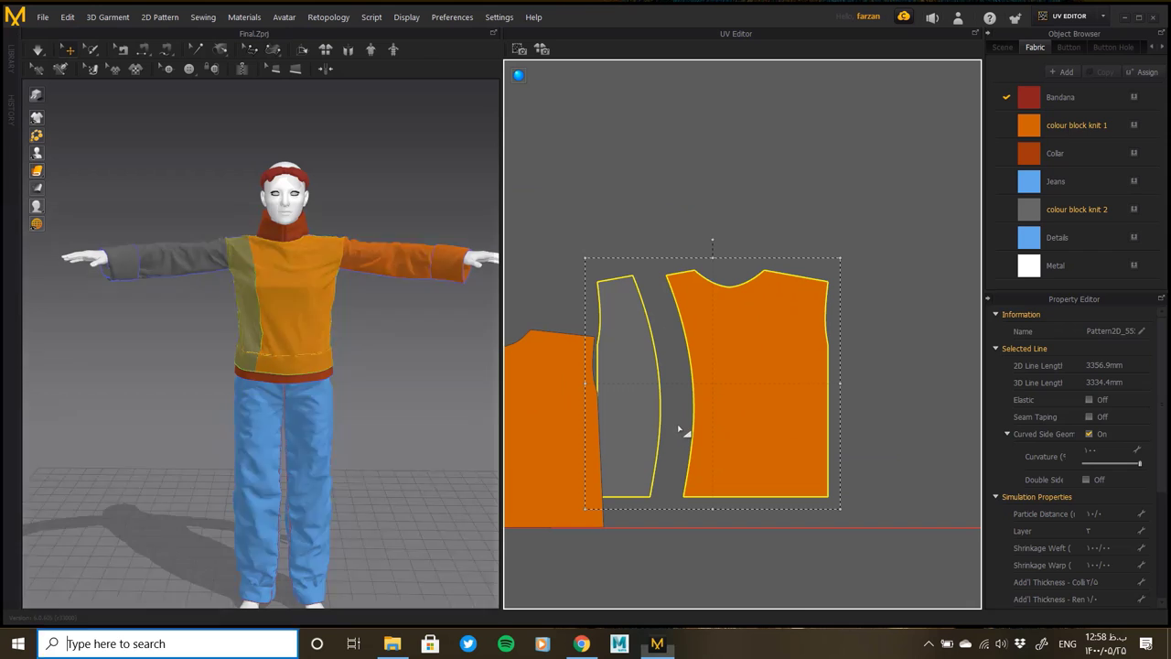
middle_drag(589, 436, 715, 358)
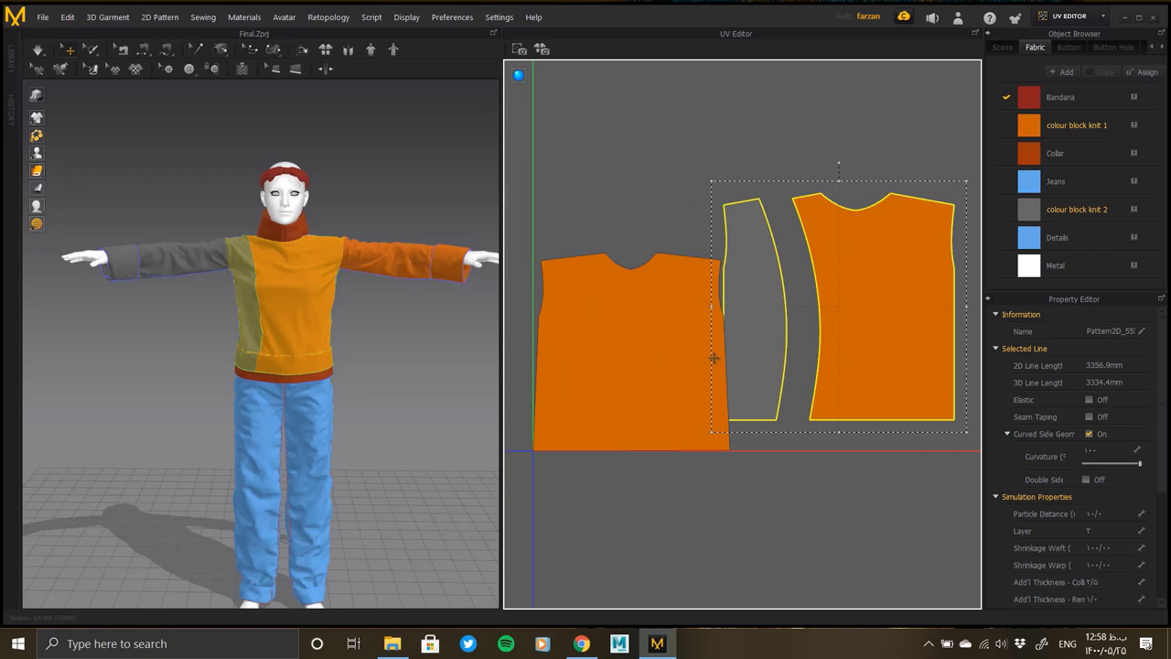
Step: Slide the grey side piece and orange piece snug against the front piece
click(617, 366)
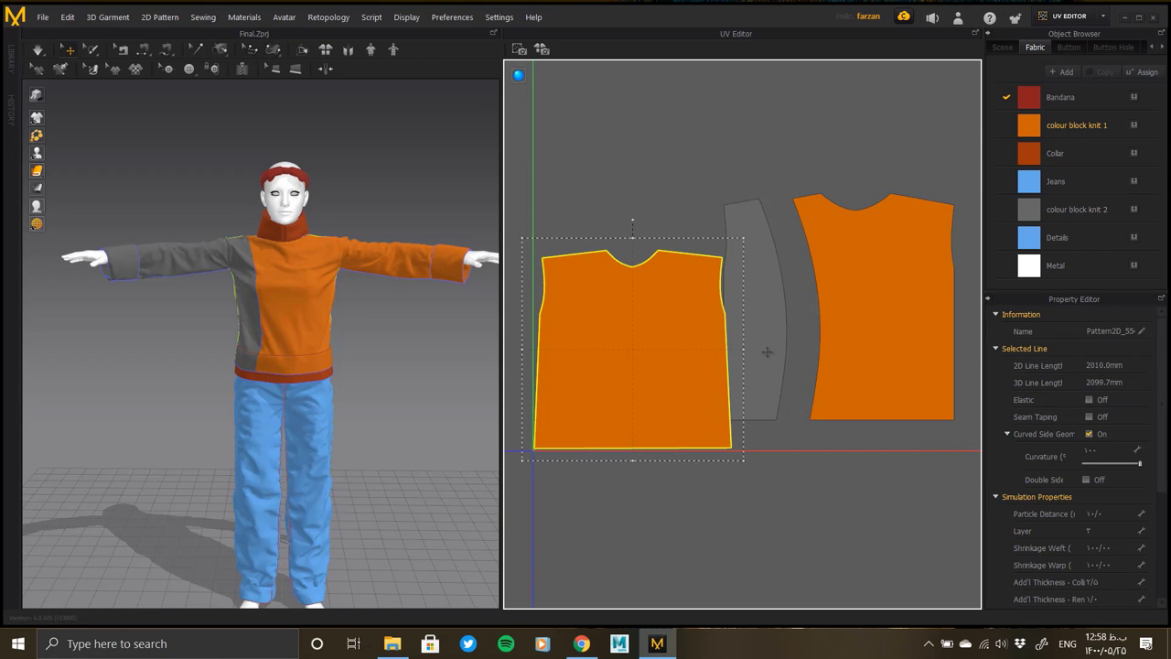
drag(787, 346, 792, 347)
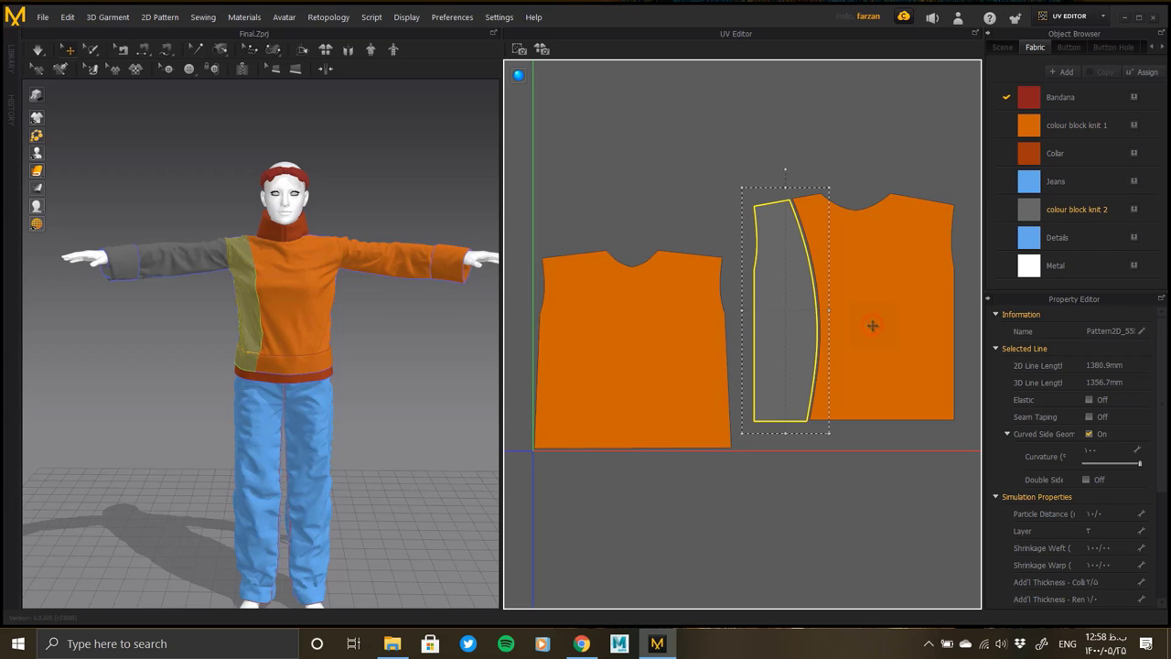
drag(872, 326, 858, 344)
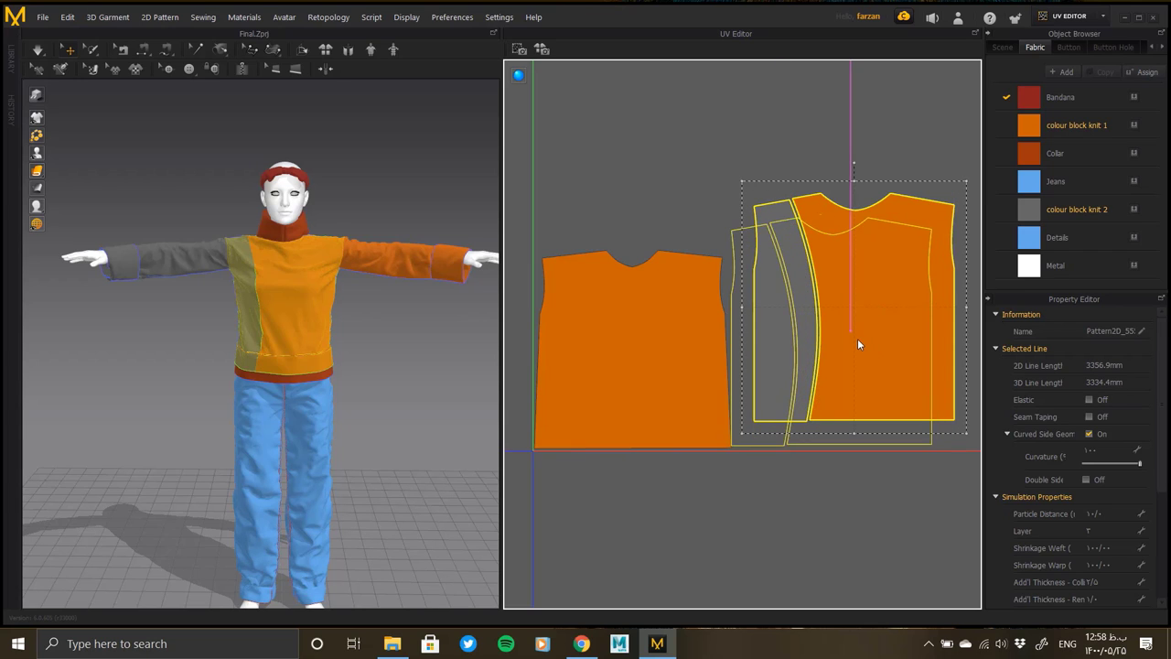
drag(858, 344, 834, 395)
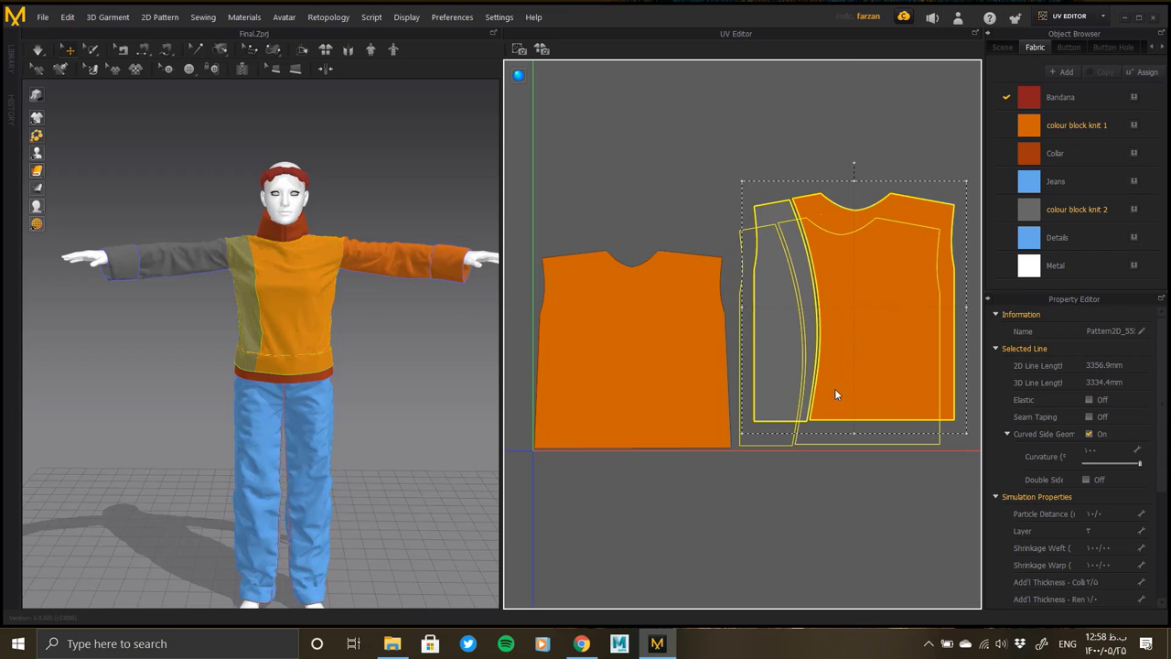
scroll(834, 395, up, 2)
scroll(836, 411, up, 2)
scroll(815, 308, up, 1)
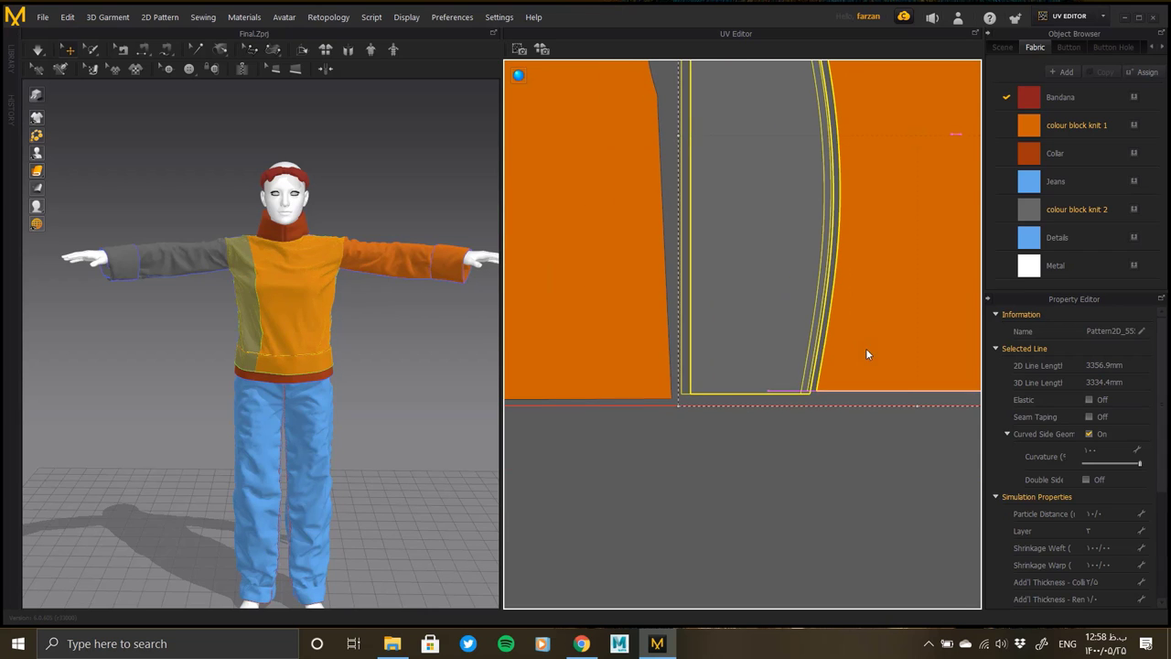
drag(865, 348, 862, 379)
scroll(862, 378, down, 3)
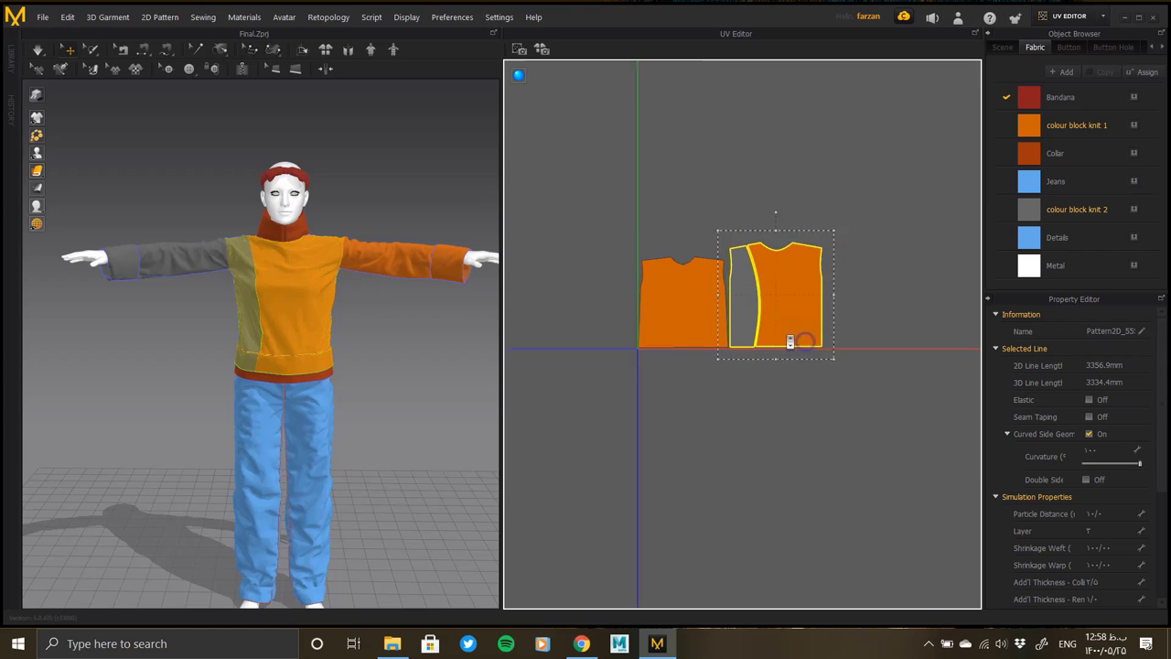
scroll(790, 341, down, 1)
scroll(734, 374, down, 1)
scroll(664, 265, down, 2)
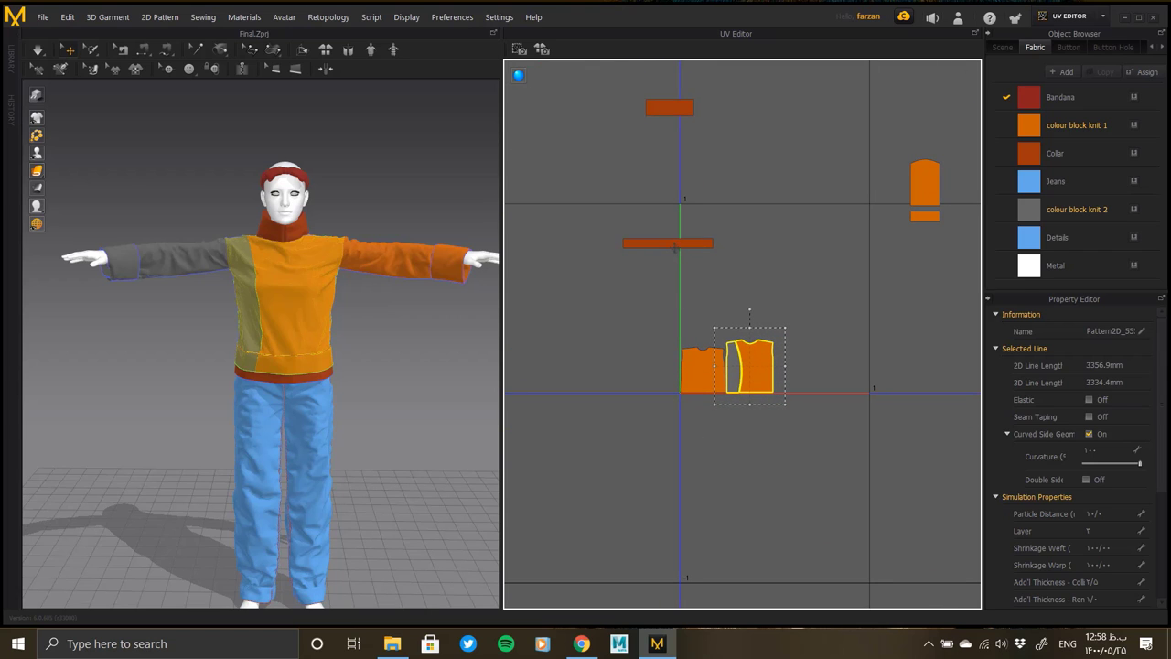
Step: Select the orange sleeve piece lying outside the tile and pan to see every piece
click(909, 311)
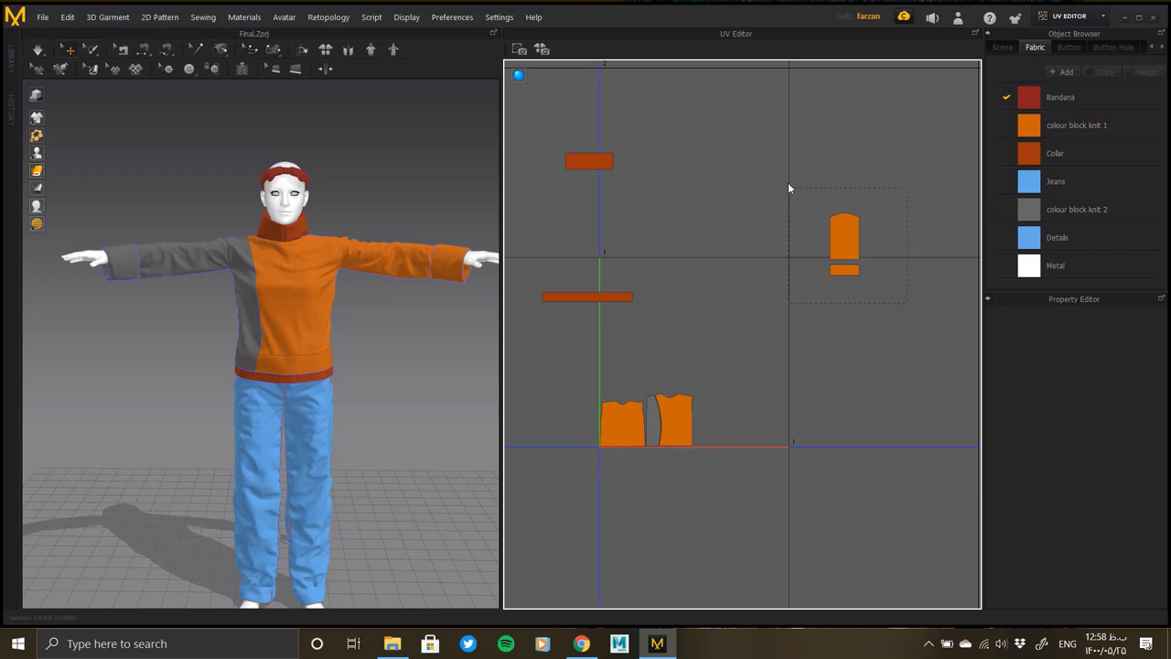
click(842, 243)
scroll(747, 336, down, 1)
mouse_move(861, 268)
middle_down()
mouse_move(745, 335)
mouse_move(836, 284)
middle_up()
scroll(745, 334, down, 2)
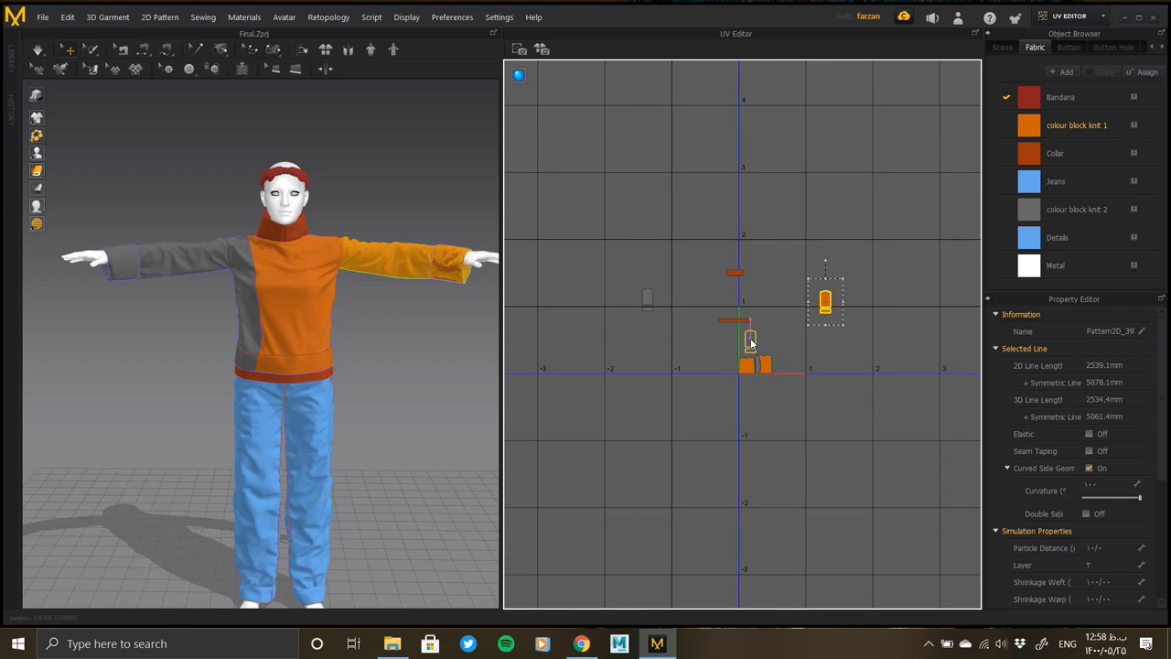
Step: Move the grey sleeve piece into the packed group above the body pieces, then select all with Ctrl+A
click(648, 299)
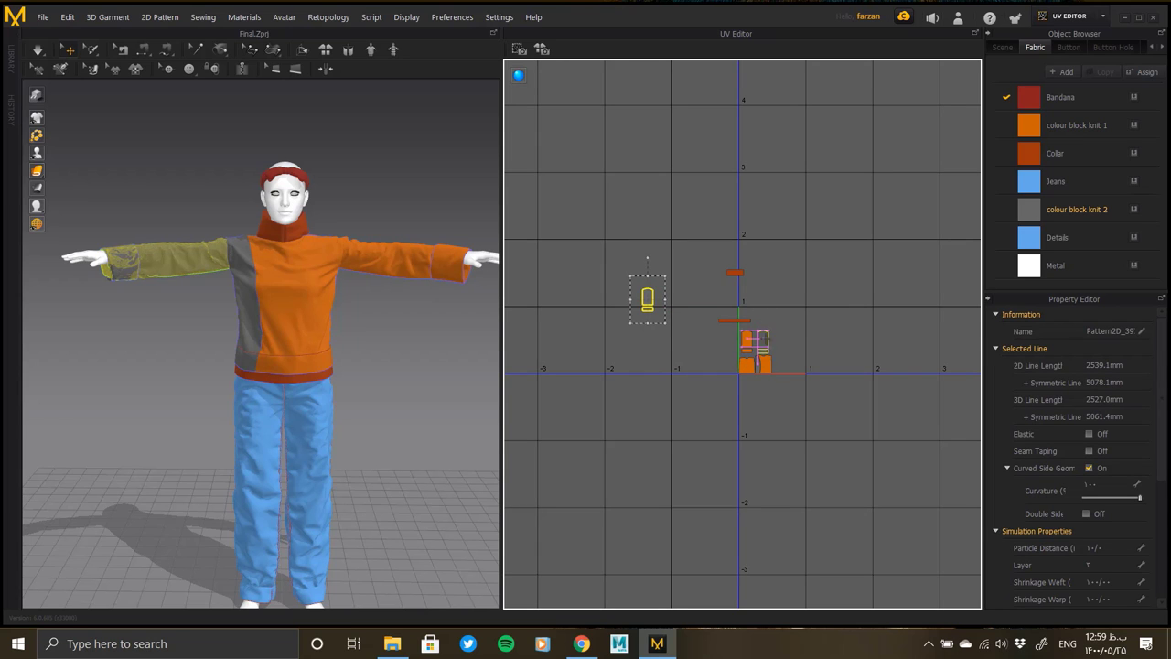
drag(647, 298, 763, 339)
scroll(766, 342, up, 1)
scroll(766, 365, up, 2)
scroll(769, 397, up, 1)
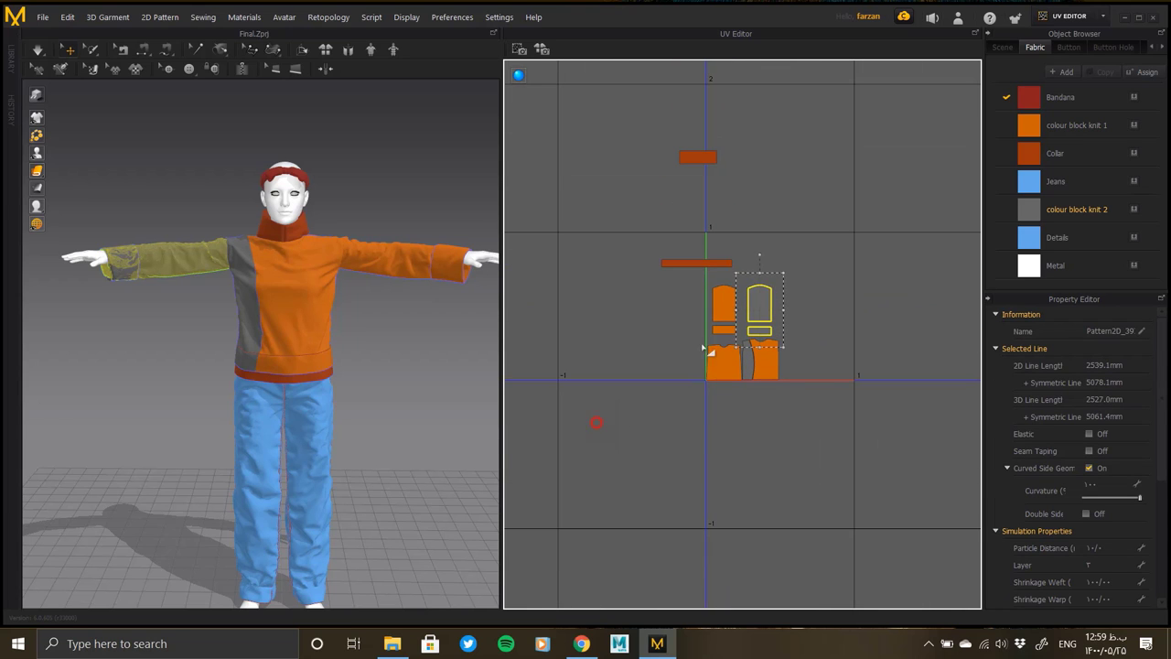
click(703, 346)
key(ctrl+a)
scroll(794, 220, down, 4)
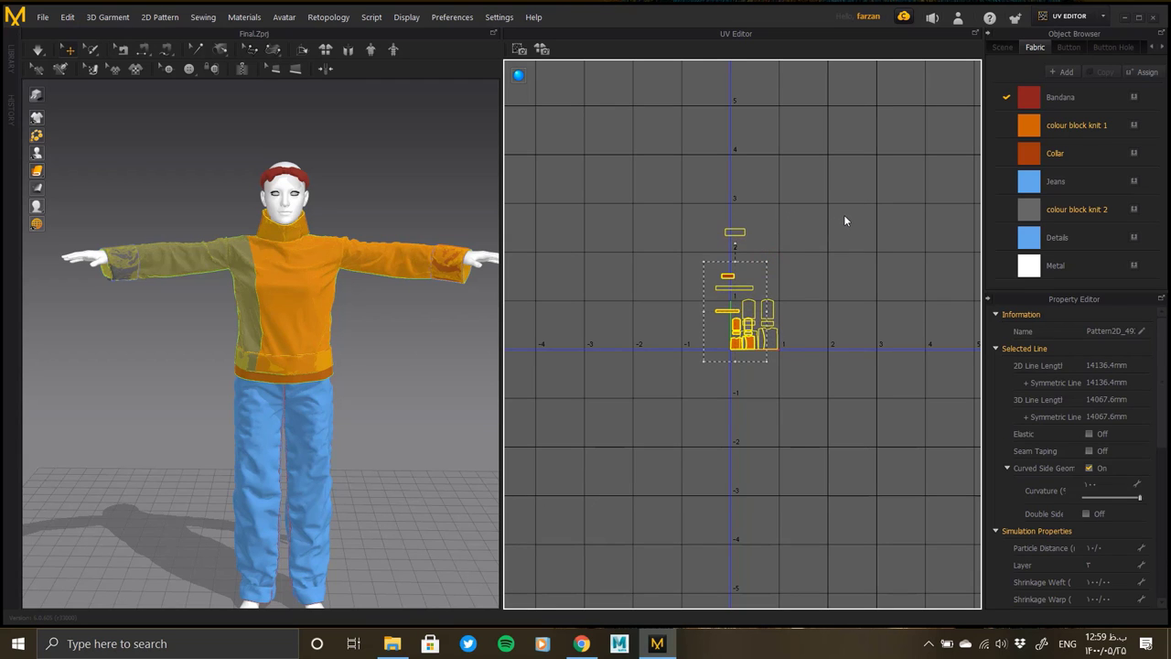
Step: Align the selected sweater pieces' lower-left corner with the UV origin
scroll(768, 347, up, 3)
scroll(722, 397, up, 5)
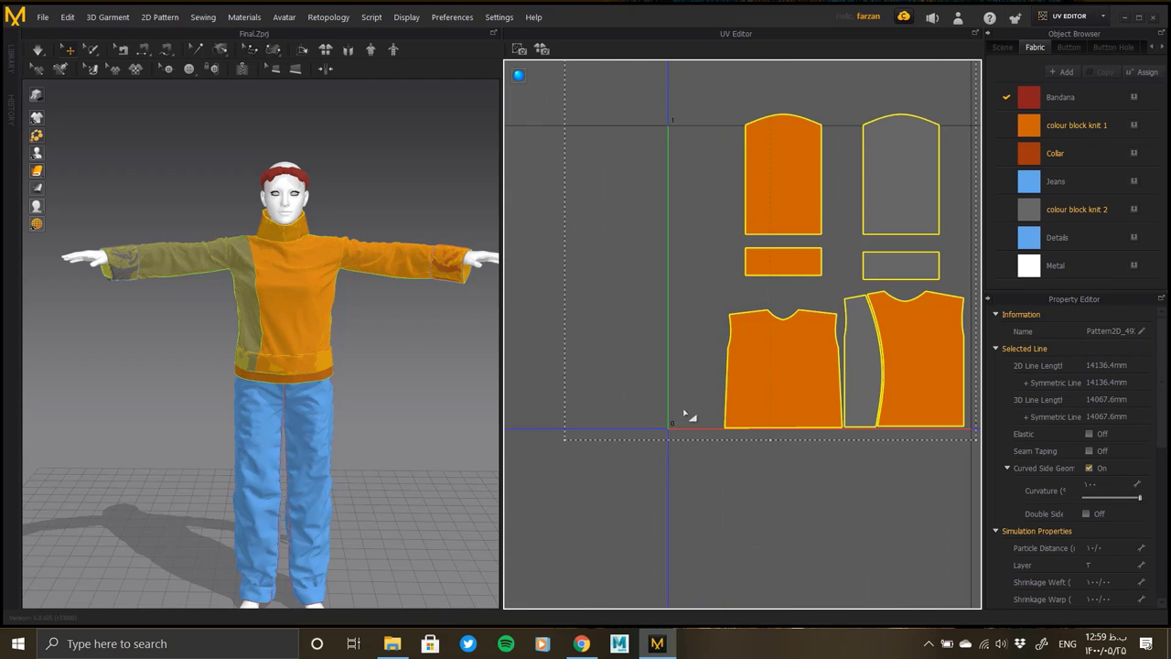
drag(804, 375, 774, 390)
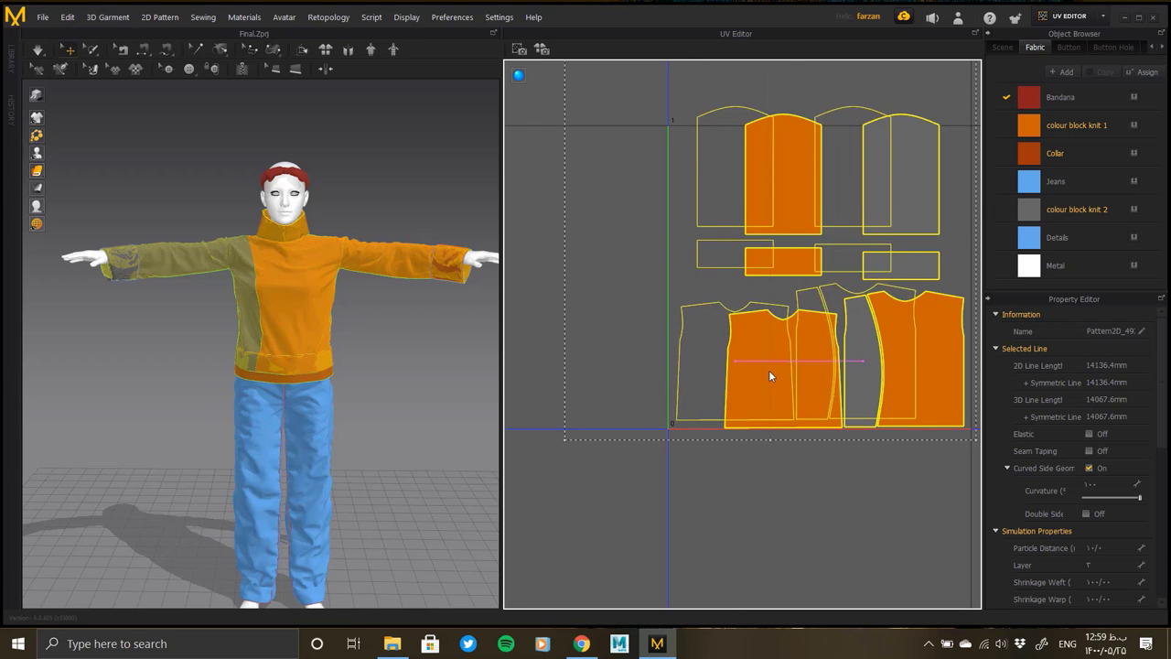
scroll(773, 395, down, 5)
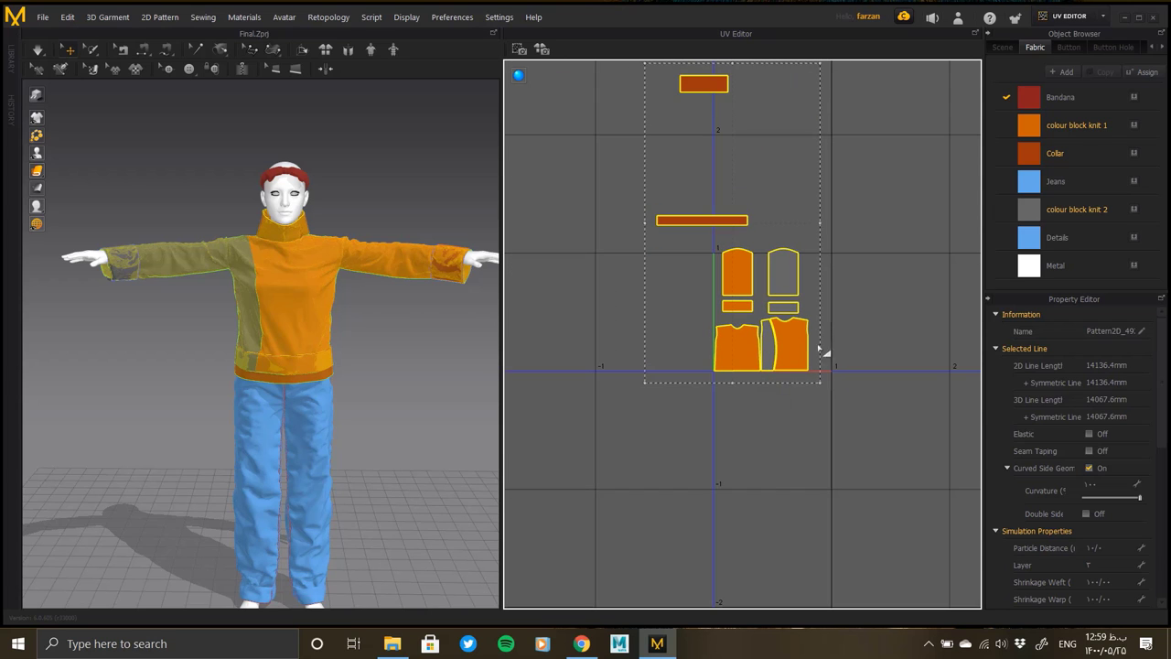
middle_drag(817, 348, 780, 421)
Step: Place the long and small collar strips side by side above the tile, then select all pieces
click(723, 313)
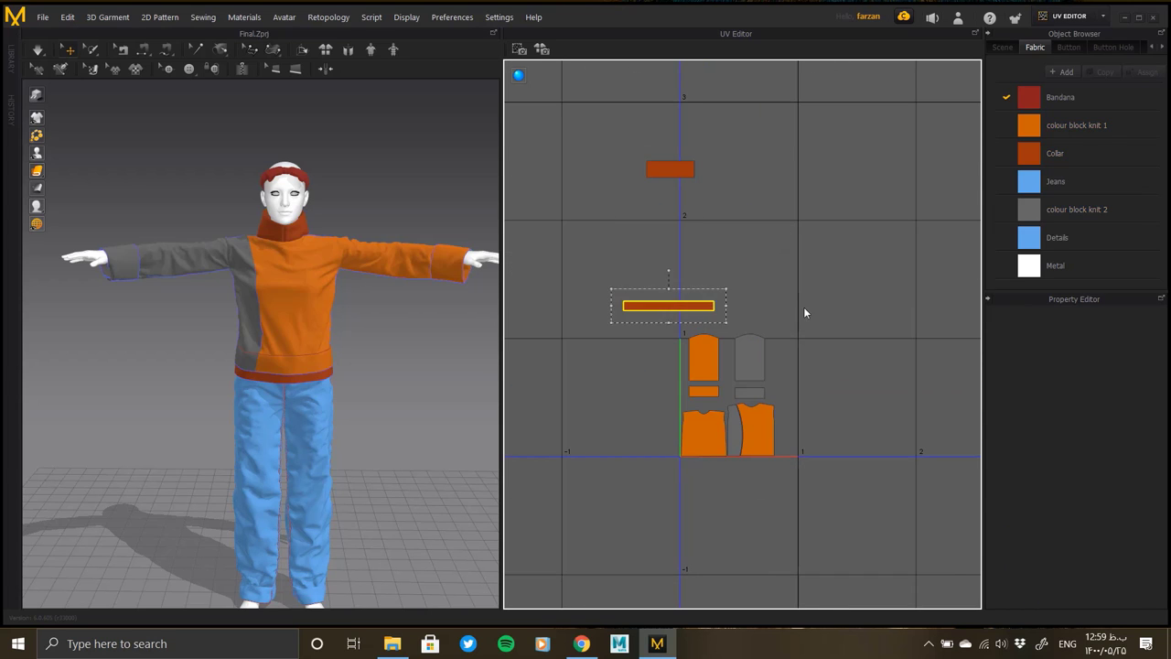
drag(804, 313, 805, 313)
drag(669, 168, 776, 278)
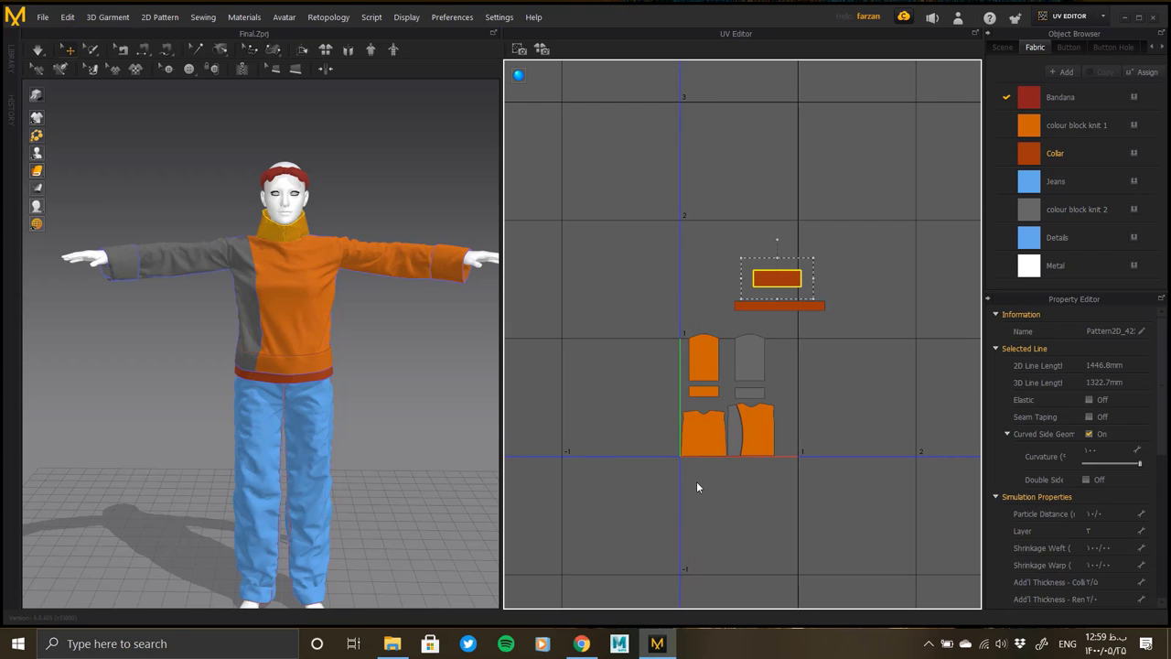
click(853, 249)
key(ctrl+a)
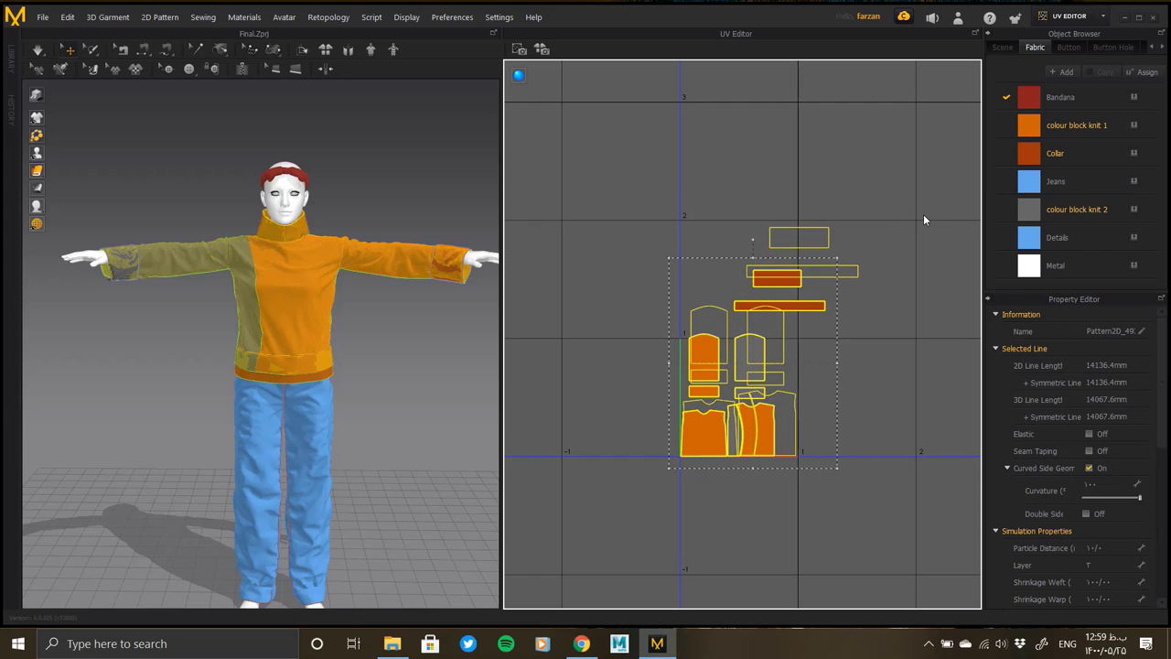
Step: Deselect everything, zoom in and select the grey cuff UV piece
key(Escape)
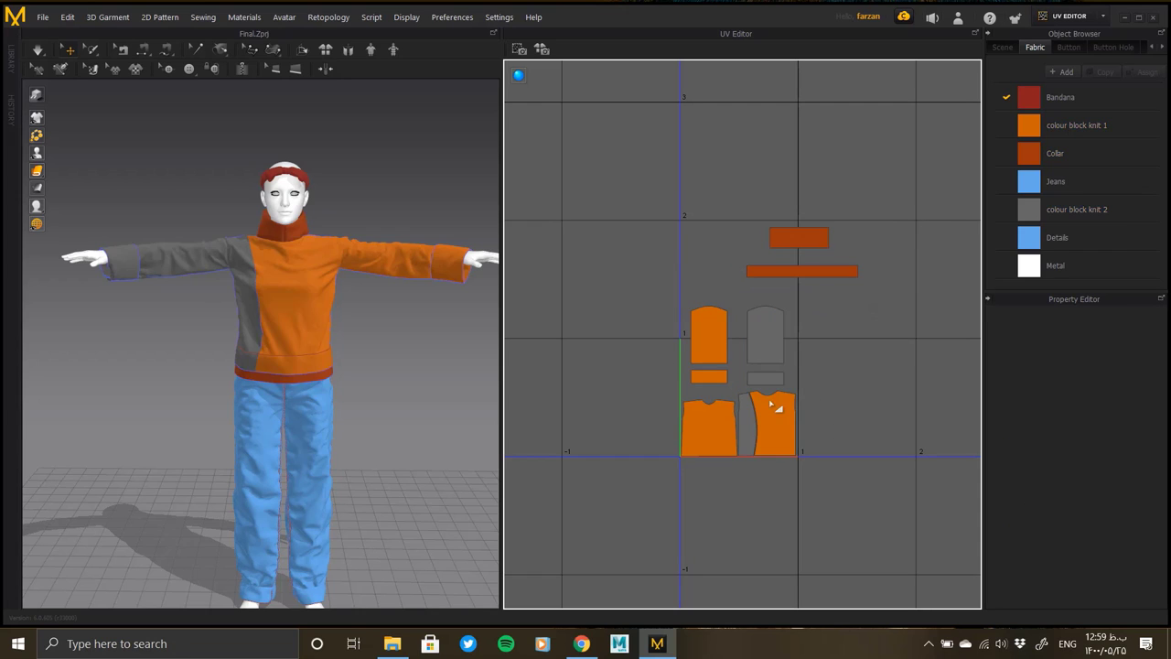
scroll(732, 370, up, 2)
scroll(742, 418, up, 2)
scroll(792, 412, up, 2)
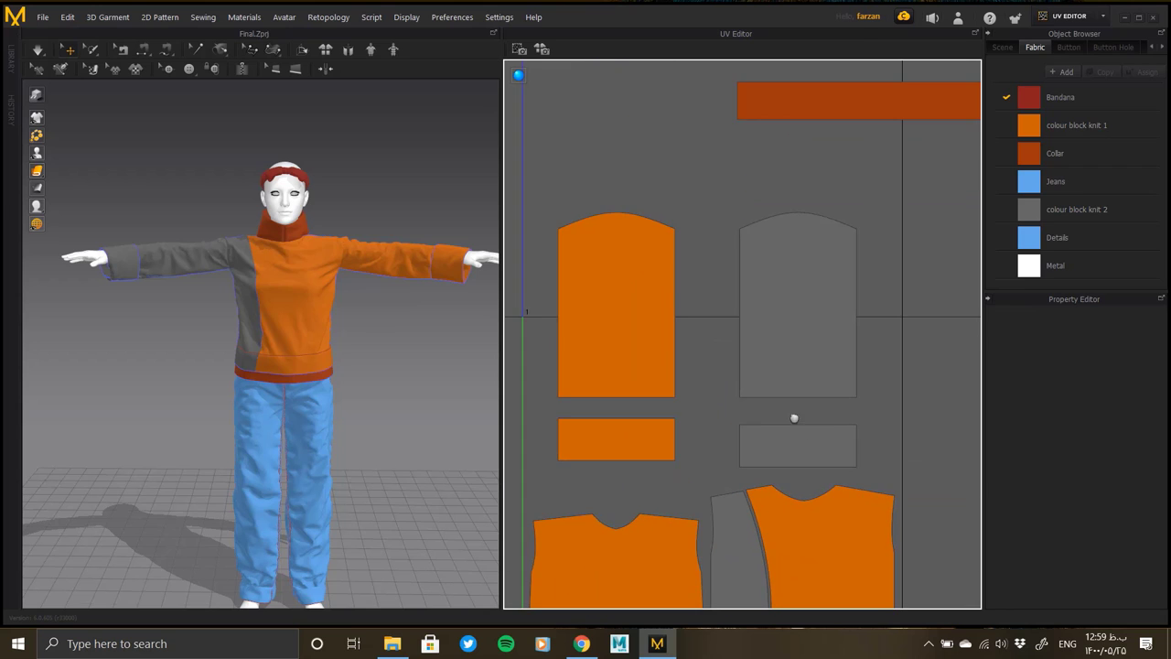
scroll(774, 377, up, 2)
middle_drag(773, 377, 784, 375)
click(775, 379)
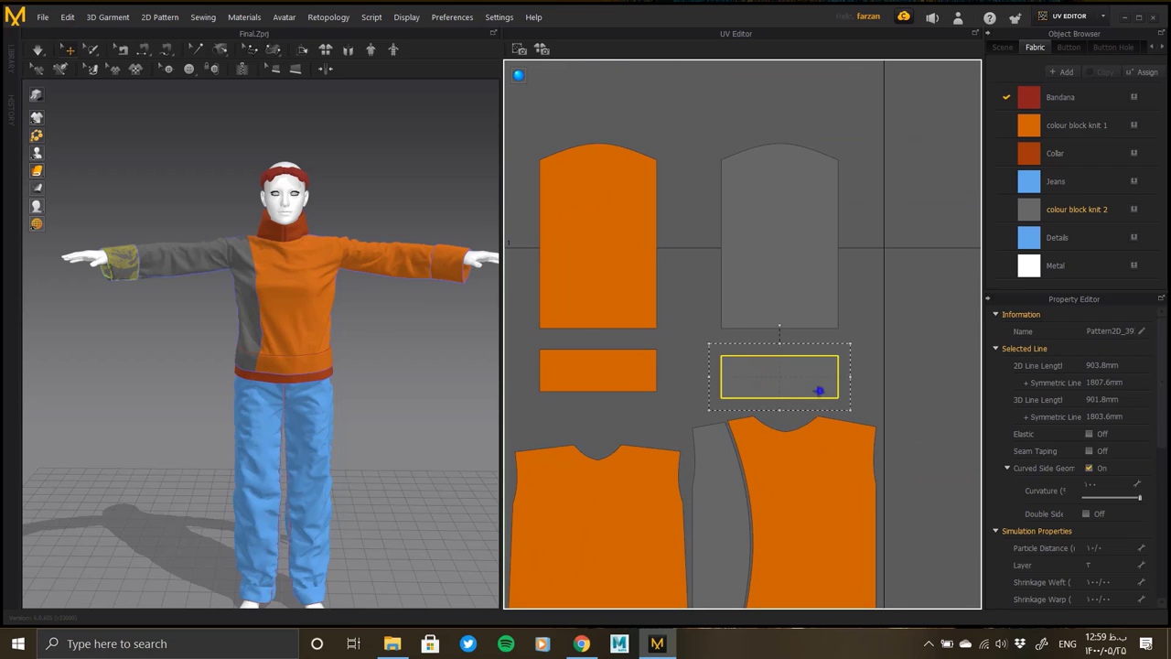
scroll(765, 360, down, 3)
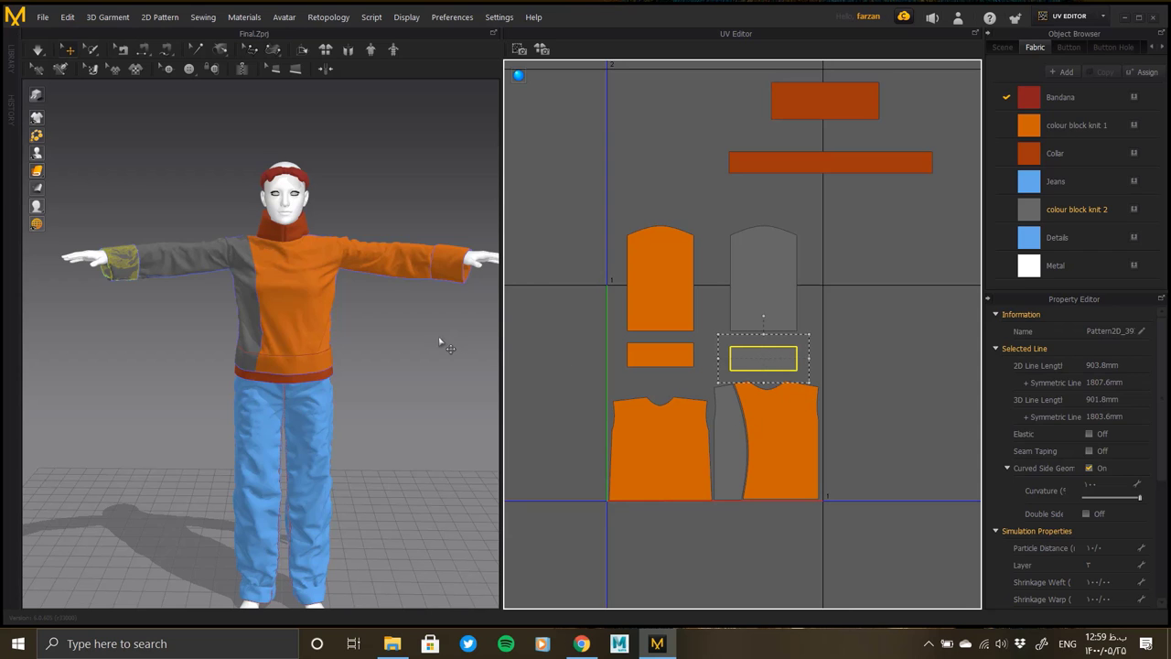
Step: Match the left and right avatar cuffs to their orange and grey UV pieces
mouse_move(268, 357)
right_down()
mouse_move(348, 353)
mouse_move(264, 353)
right_up()
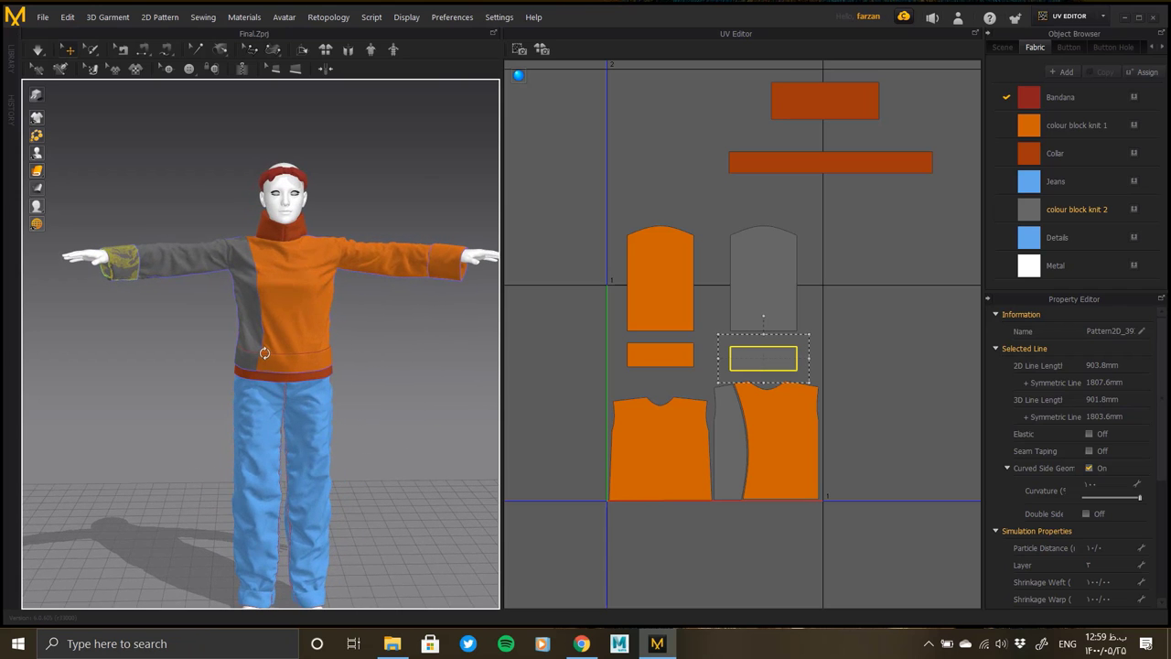
click(406, 208)
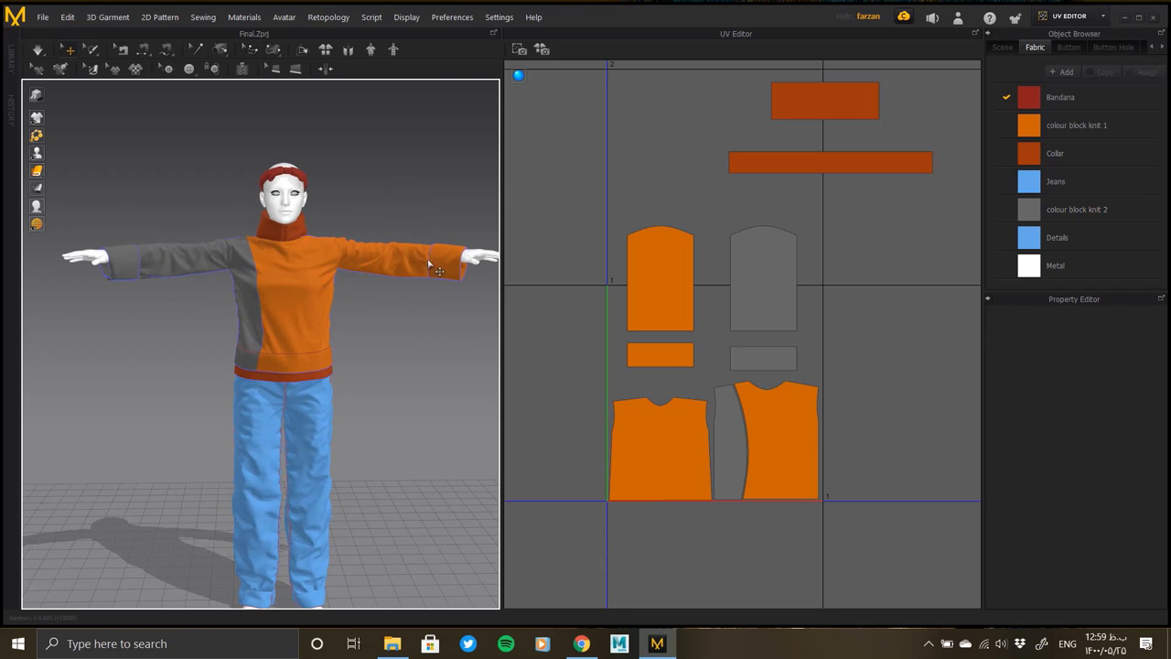
click(450, 270)
click(125, 273)
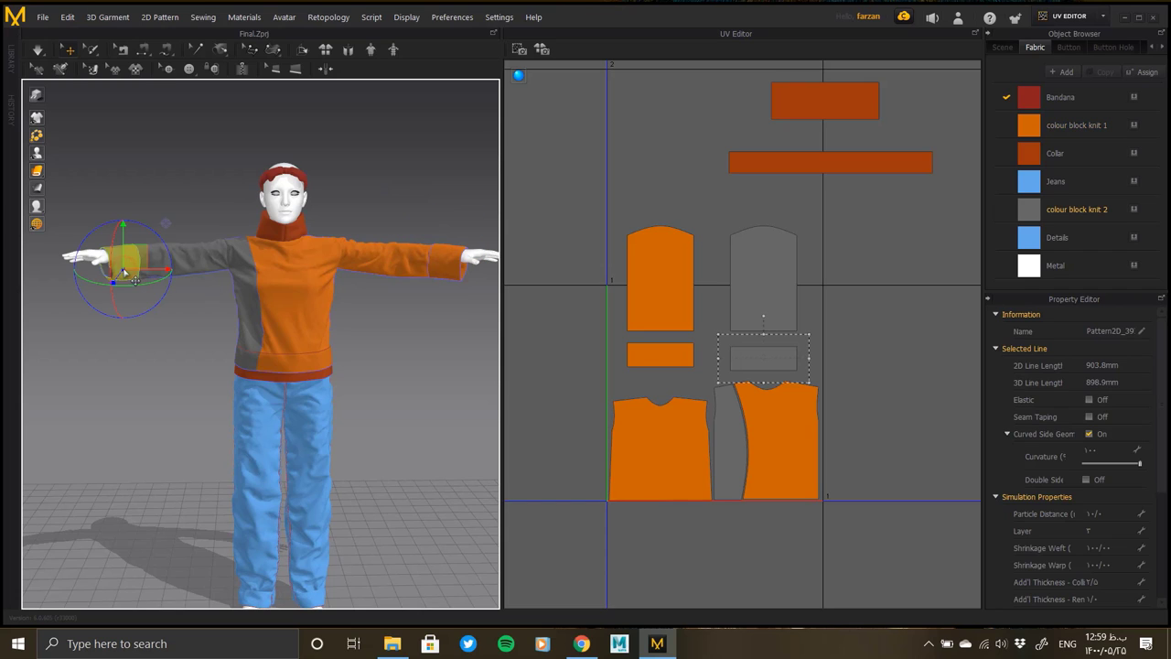
click(646, 359)
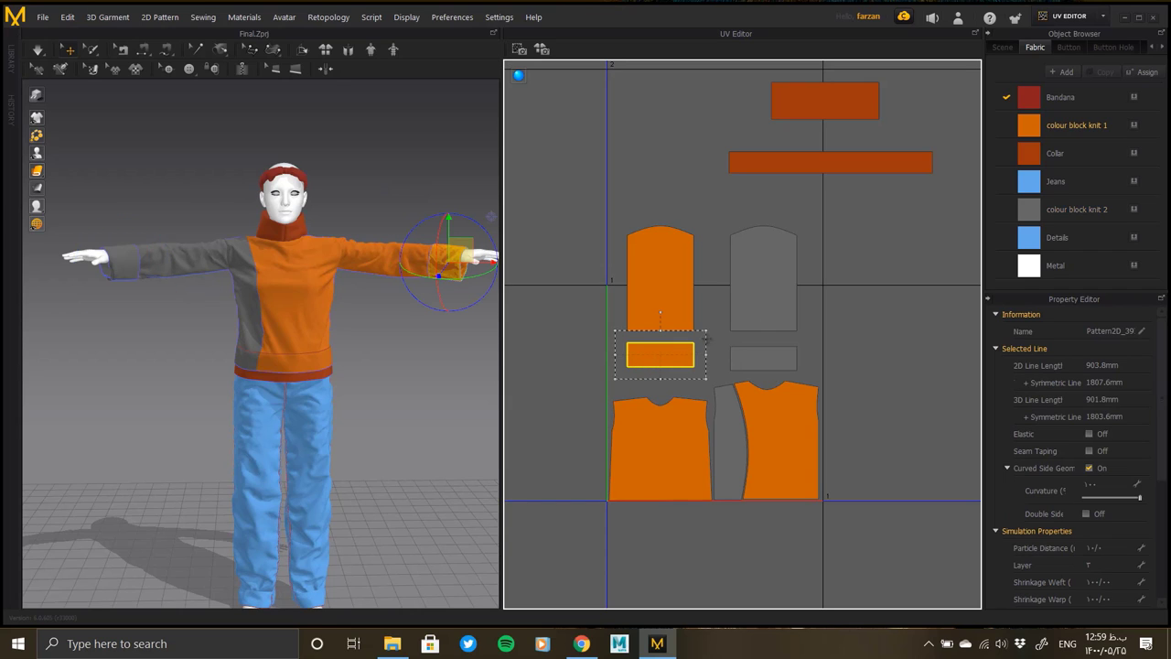
click(775, 365)
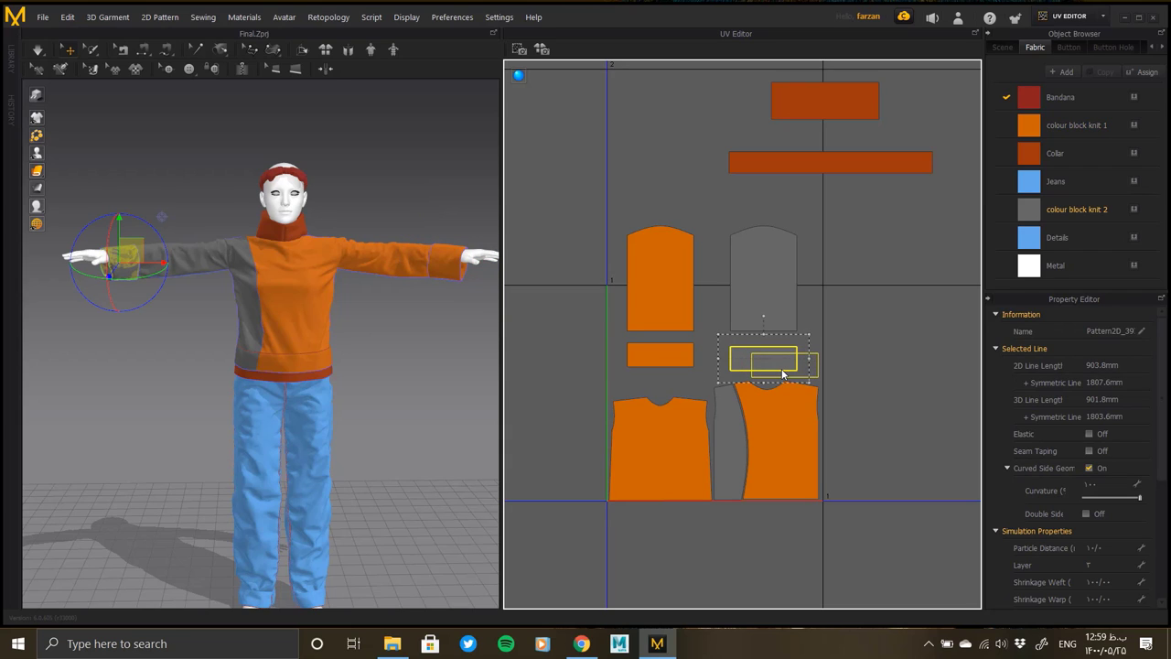
click(670, 351)
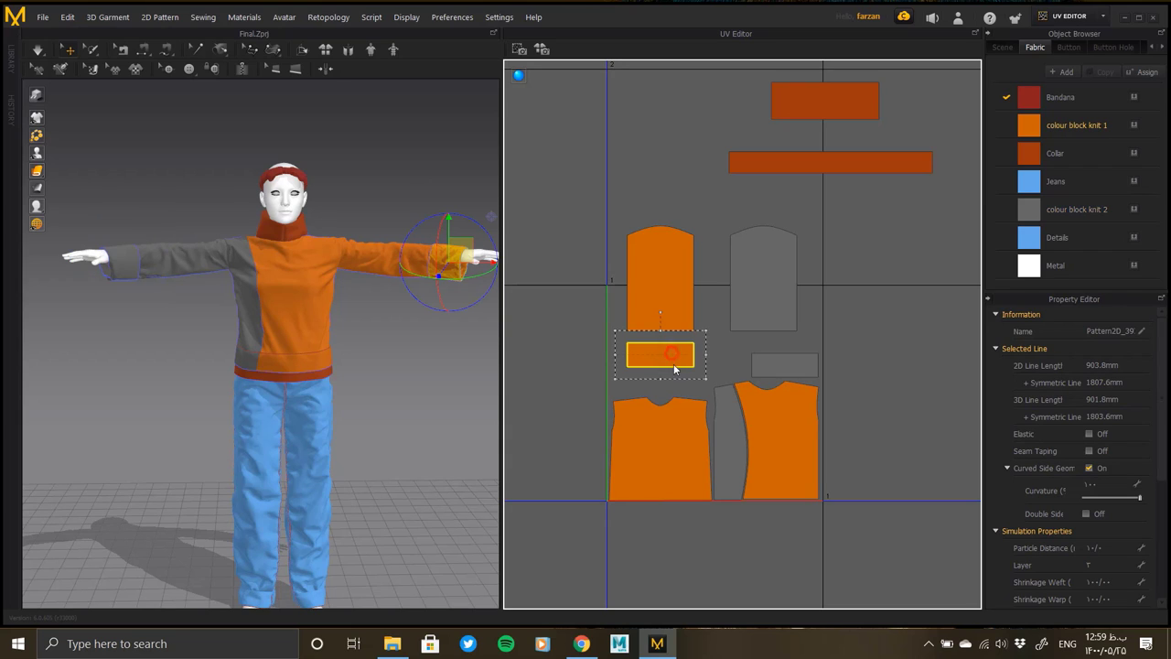
Step: Move the orange cuff lower and begin rotating the orange sleeve piece
drag(673, 381, 673, 378)
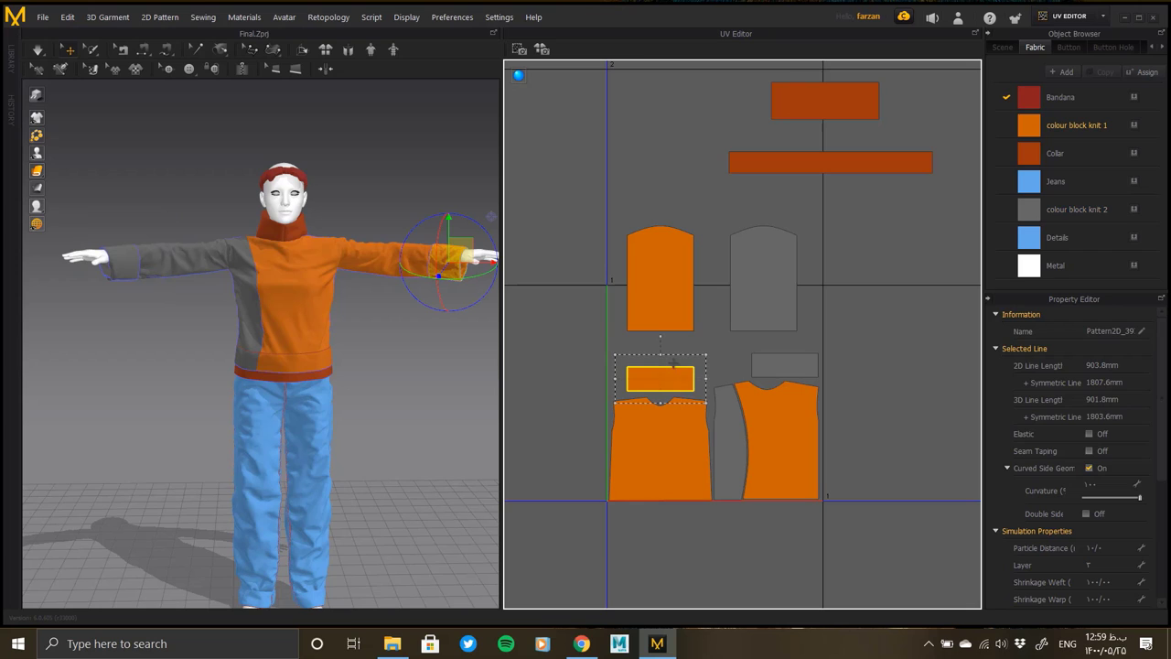
click(666, 290)
drag(660, 200, 763, 253)
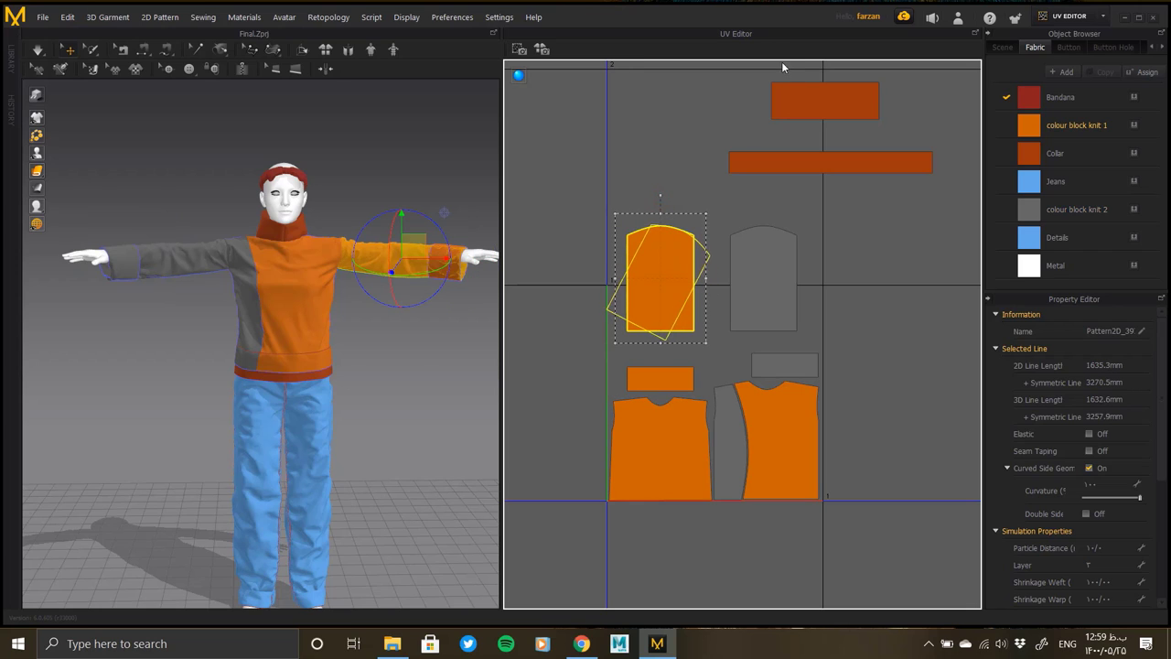
Step: Turn the grey sleeve piece 90° onto its side and move it lower
drag(764, 253, 763, 276)
click(766, 240)
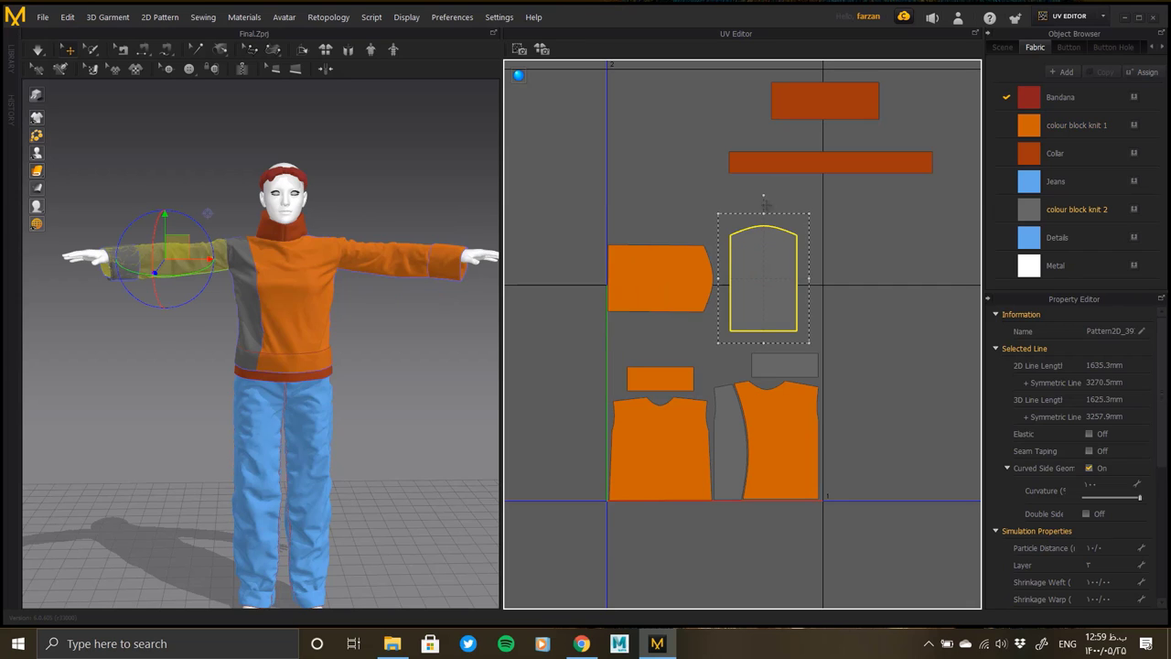
drag(827, 235, 867, 280)
drag(774, 292, 769, 320)
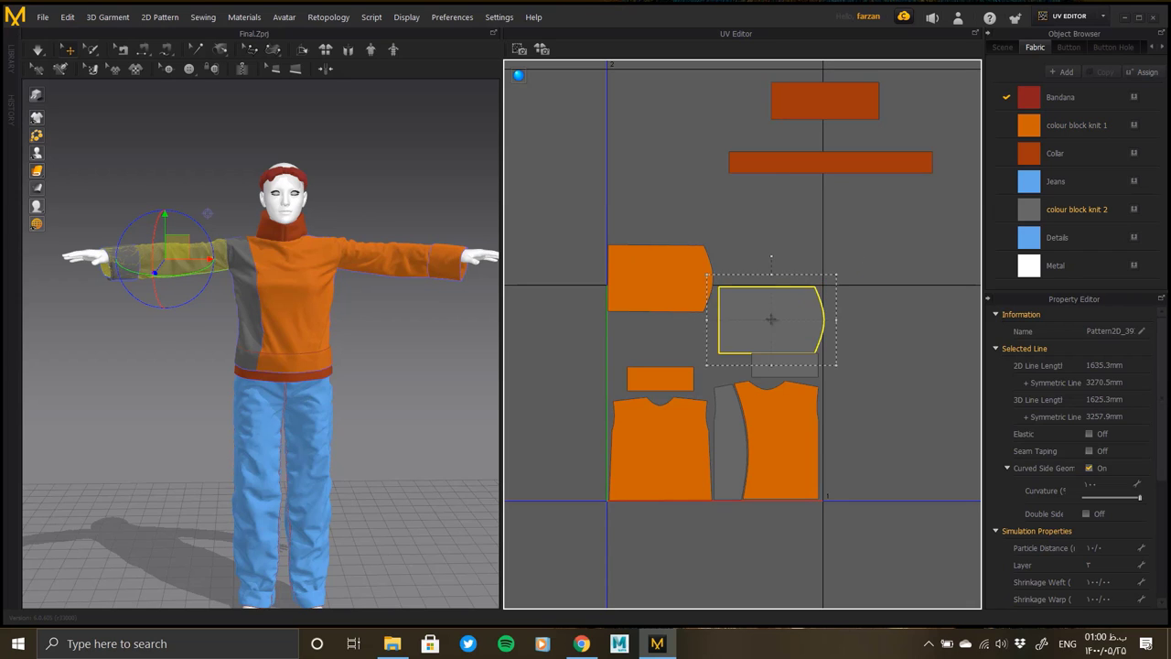
scroll(810, 347, up, 5)
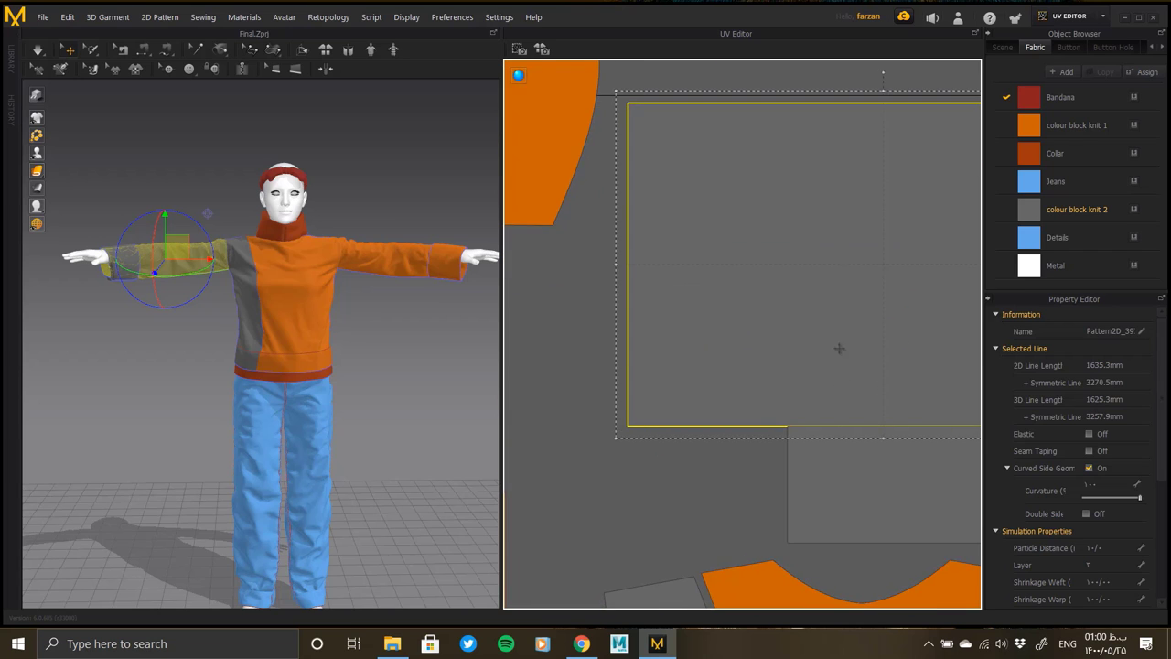
scroll(839, 347, up, 2)
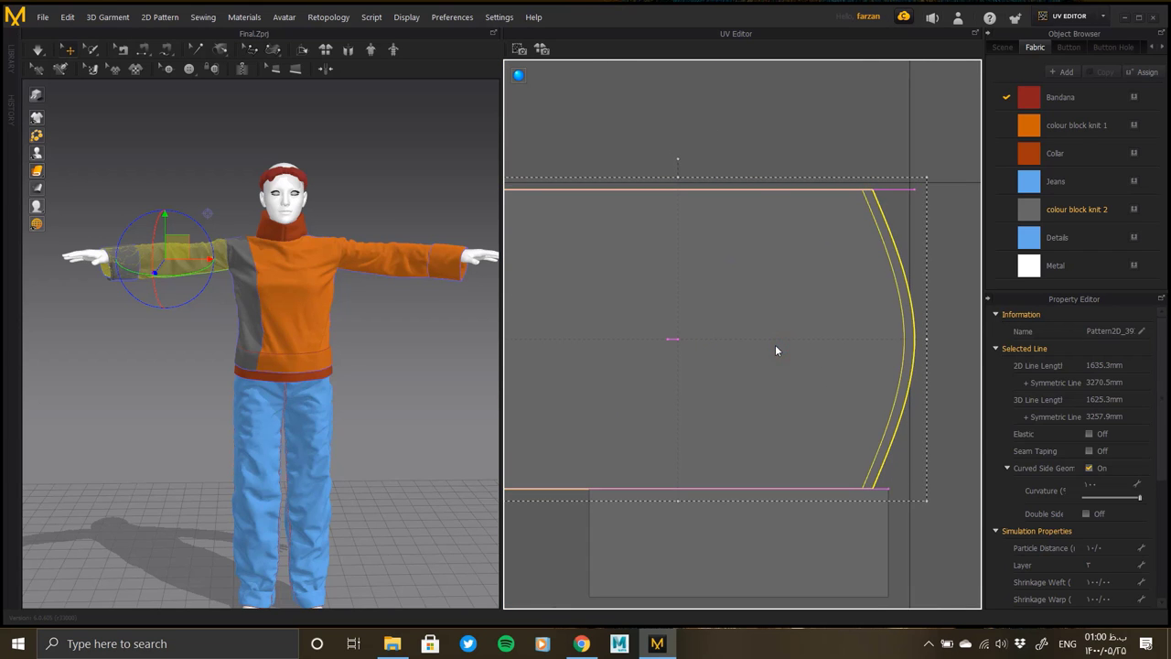
scroll(775, 344, down, 1)
scroll(808, 348, down, 2)
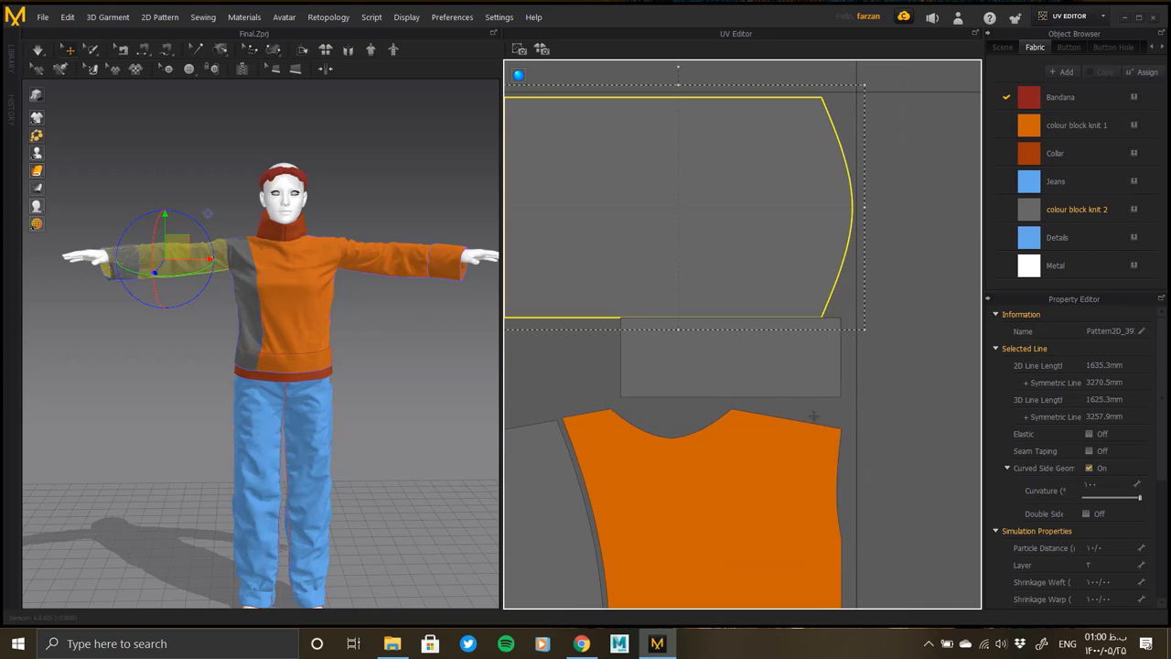
click(796, 391)
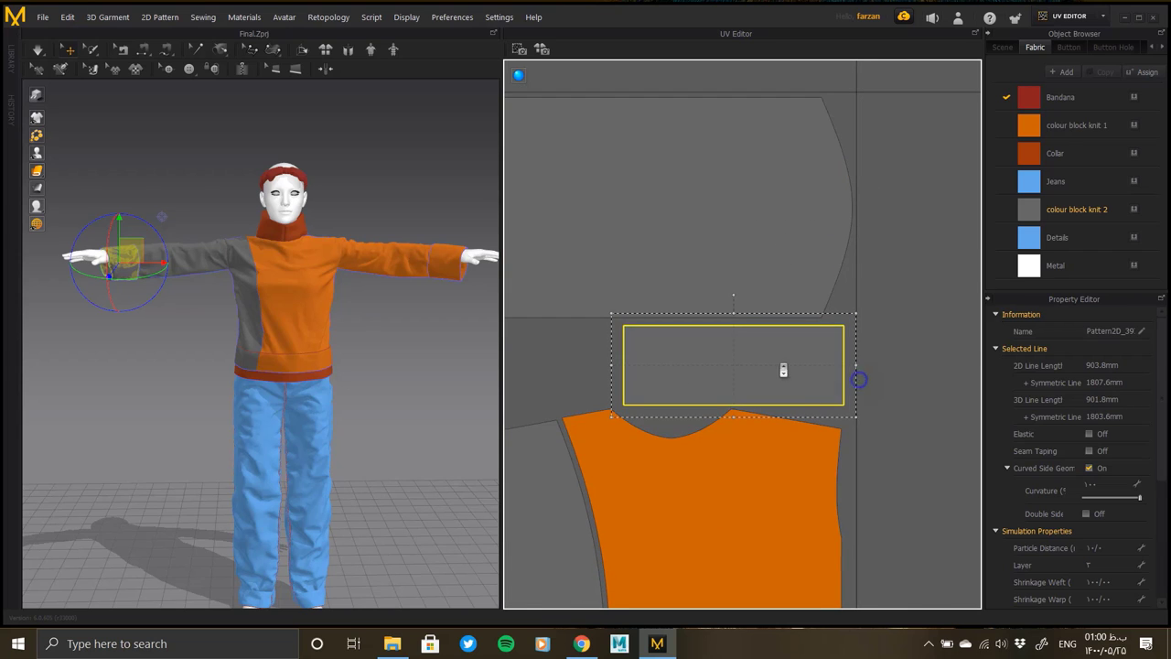
scroll(783, 369, down, 3)
middle_drag(641, 366, 805, 357)
Step: Rotate the orange sleeve piece 90° onto its side
click(774, 283)
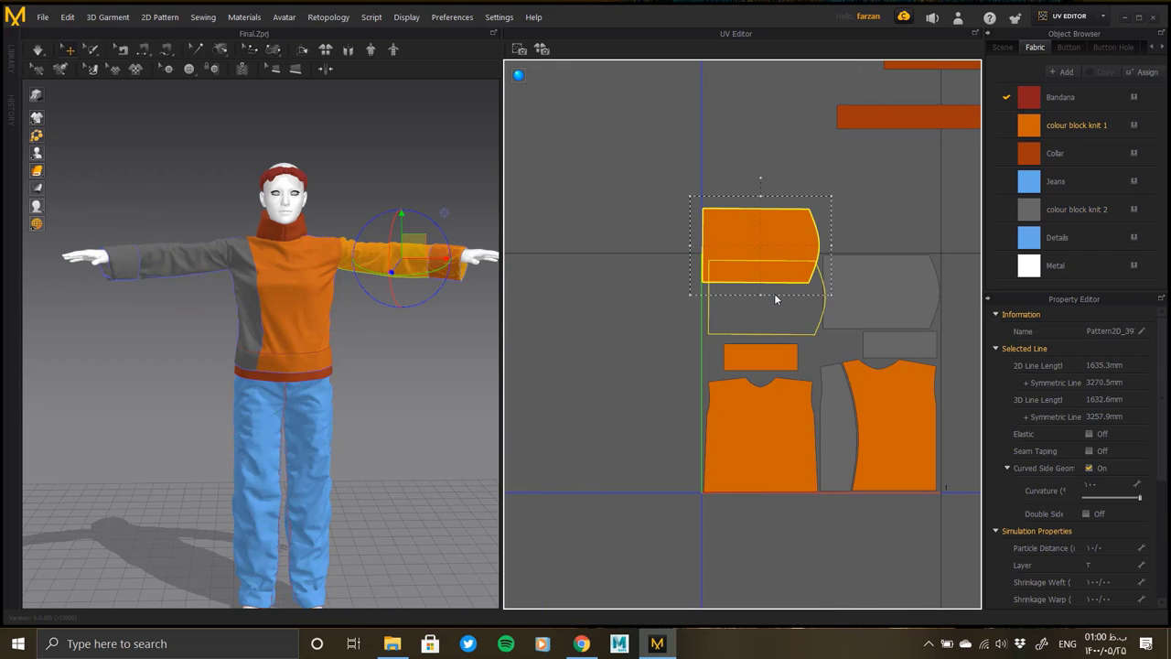
drag(774, 298, 843, 297)
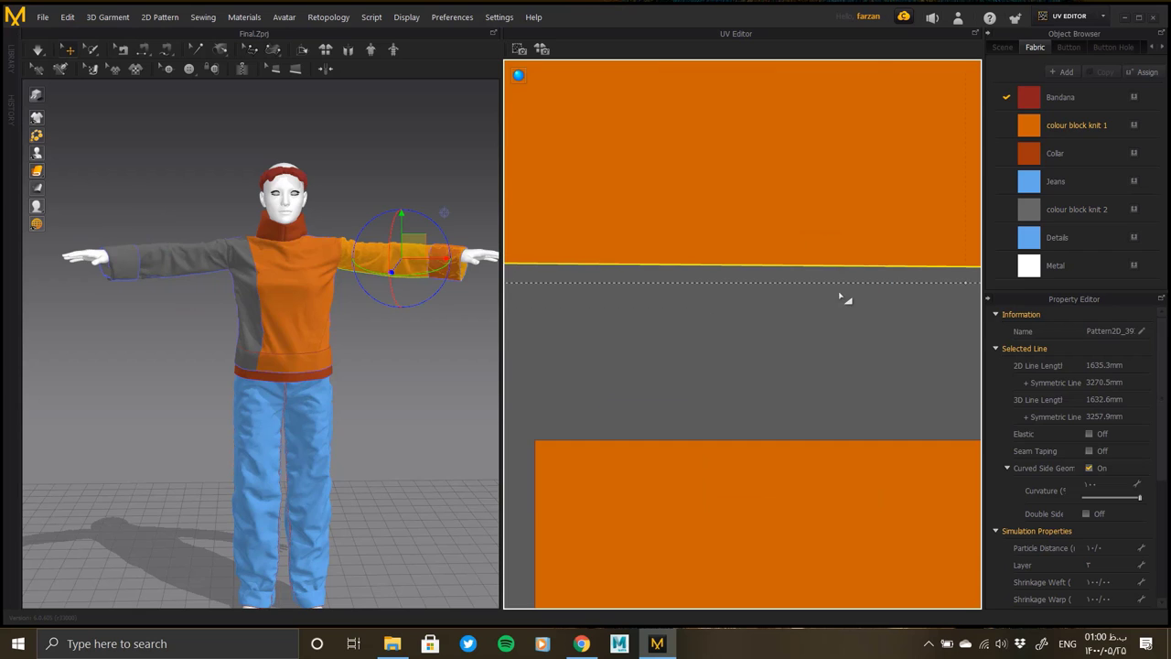
scroll(793, 318, down, 2)
scroll(737, 287, down, 2)
scroll(654, 284, down, 2)
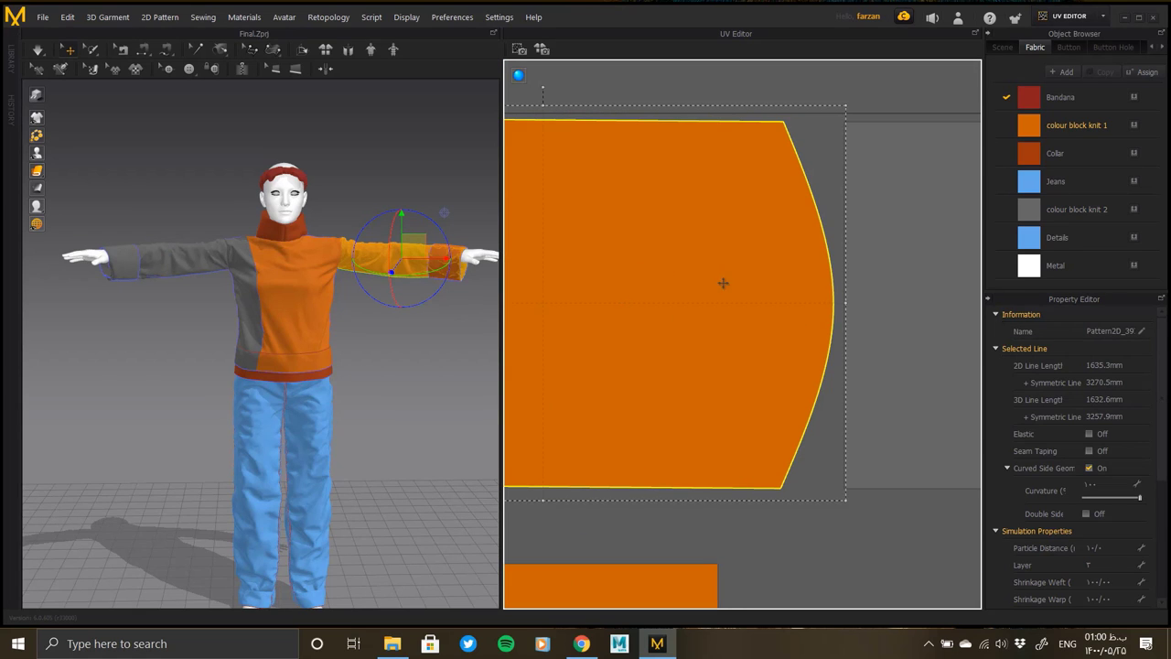
scroll(792, 303, down, 1)
middle_drag(815, 306, 735, 207)
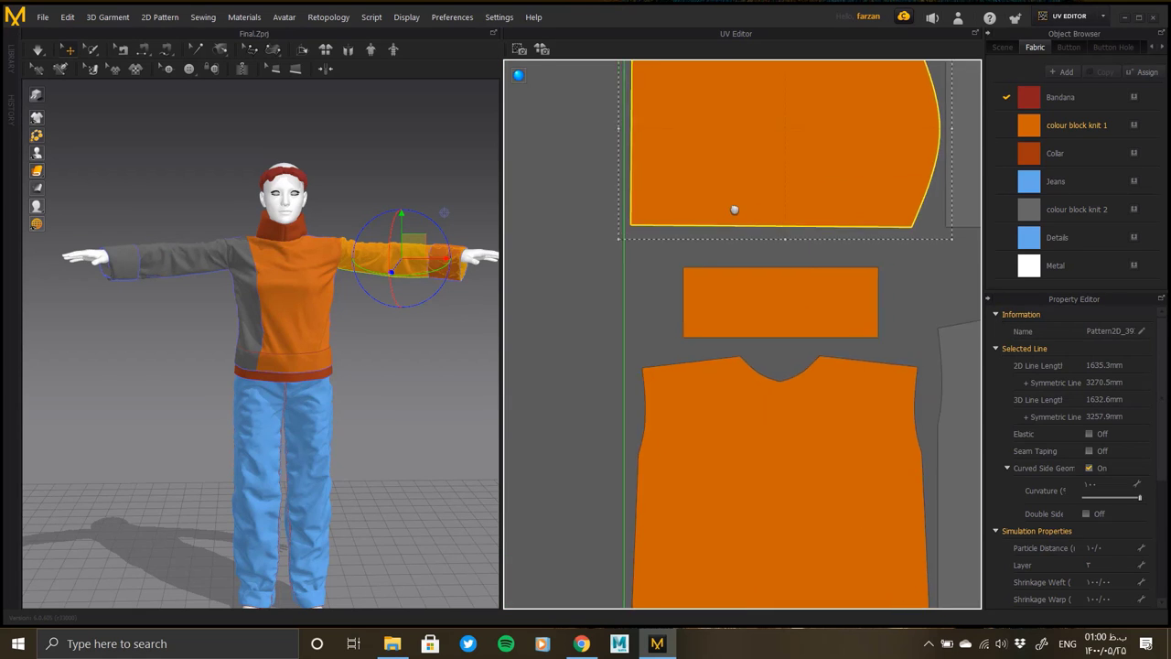
Step: Place the orange and grey cuffs beneath their matching sleeves above the body pieces
scroll(805, 279, down, 2)
middle_drag(805, 279, 780, 293)
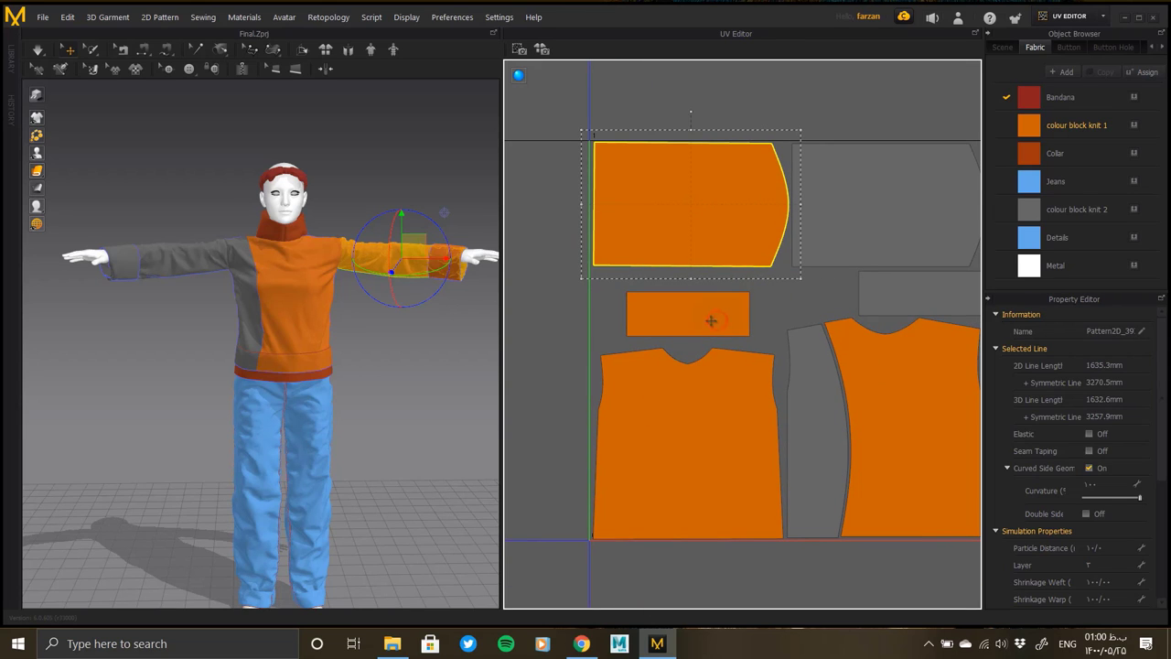
mouse_move(710, 320)
mouse_down()
mouse_move(696, 331)
mouse_move(688, 298)
mouse_up()
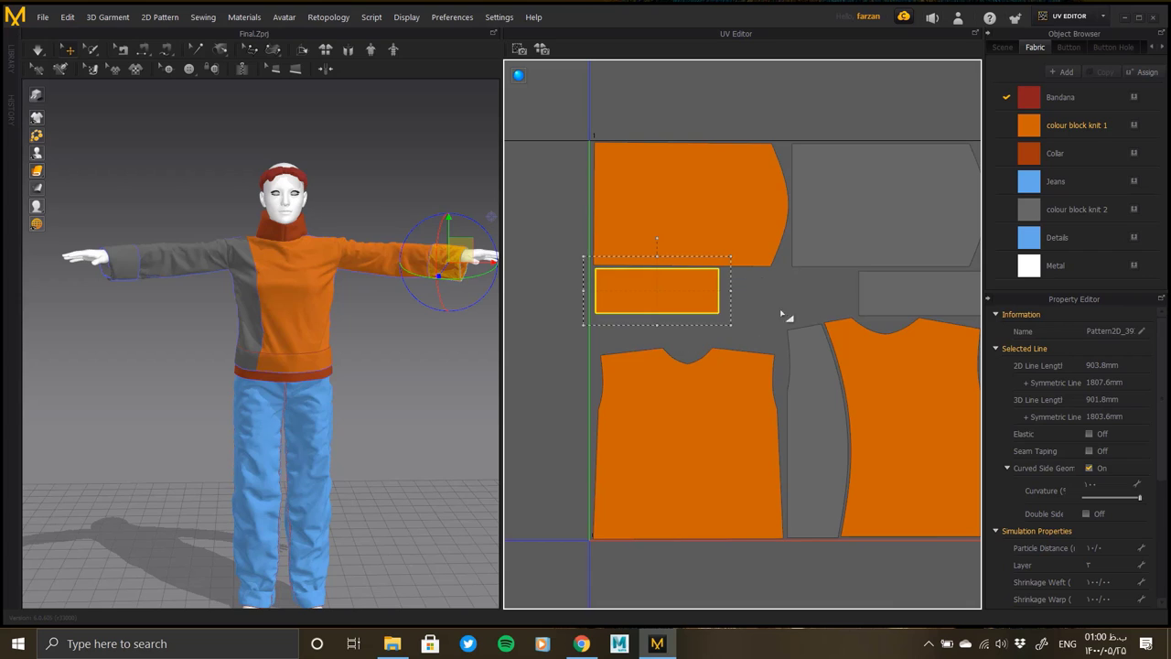
middle_drag(781, 316, 862, 317)
drag(798, 318, 793, 320)
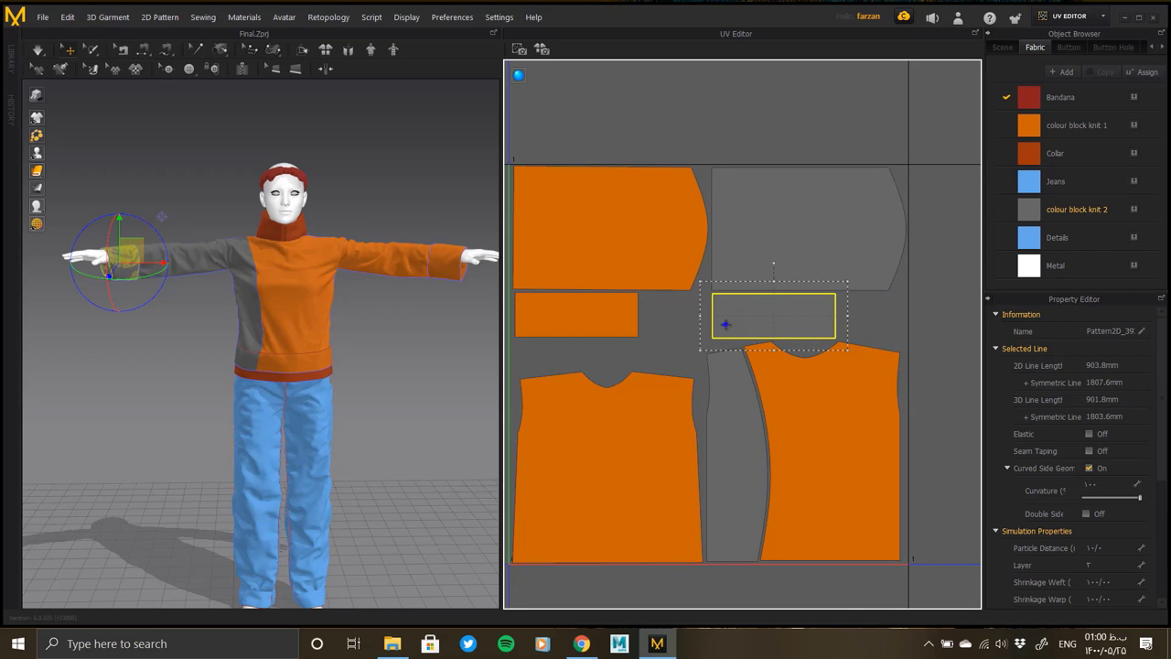
Step: Check the Collar piece and zoom out to bring the Bandana pieces into view
scroll(640, 308, down, 5)
click(836, 346)
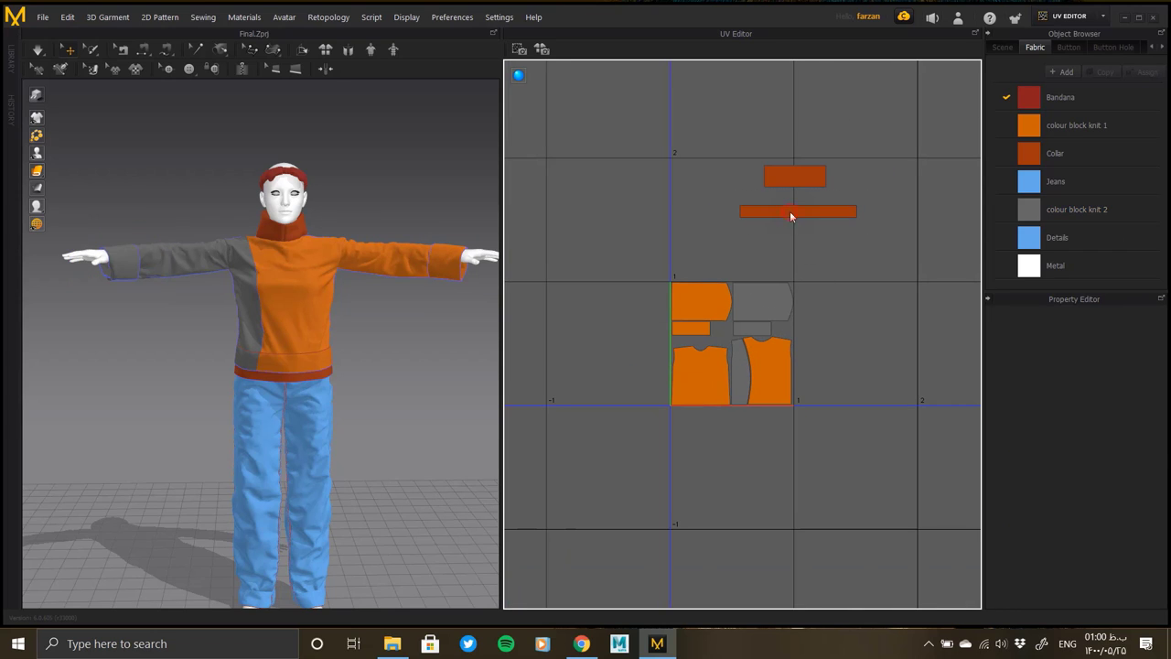
click(791, 214)
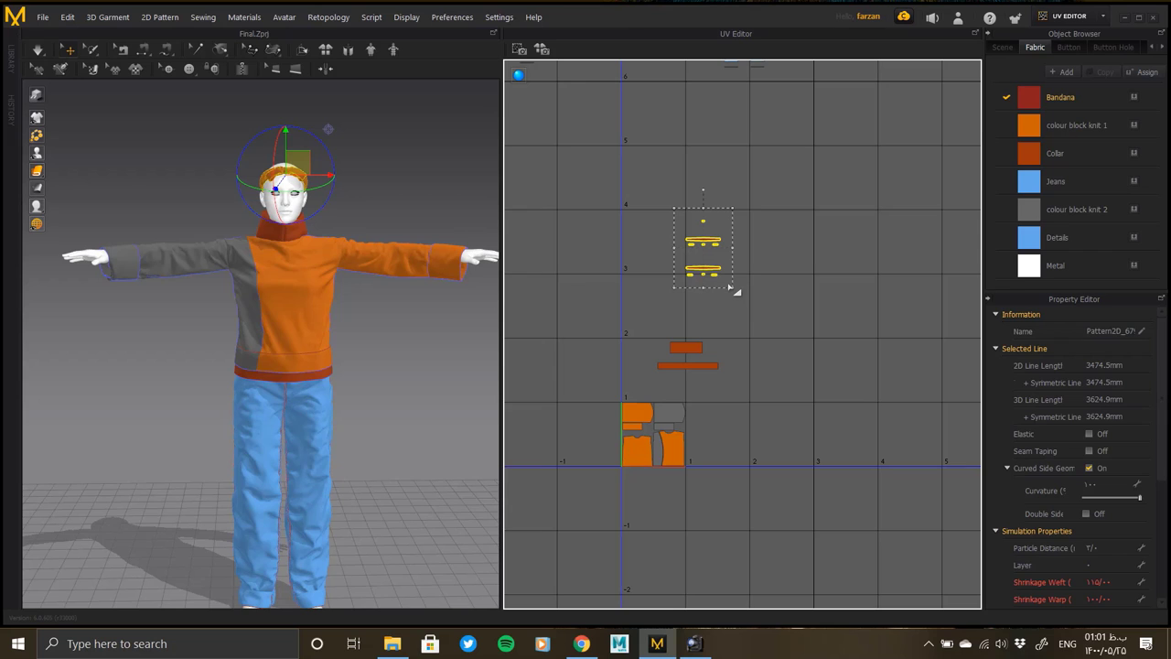
scroll(692, 260, up, 2)
scroll(729, 314, down, 1)
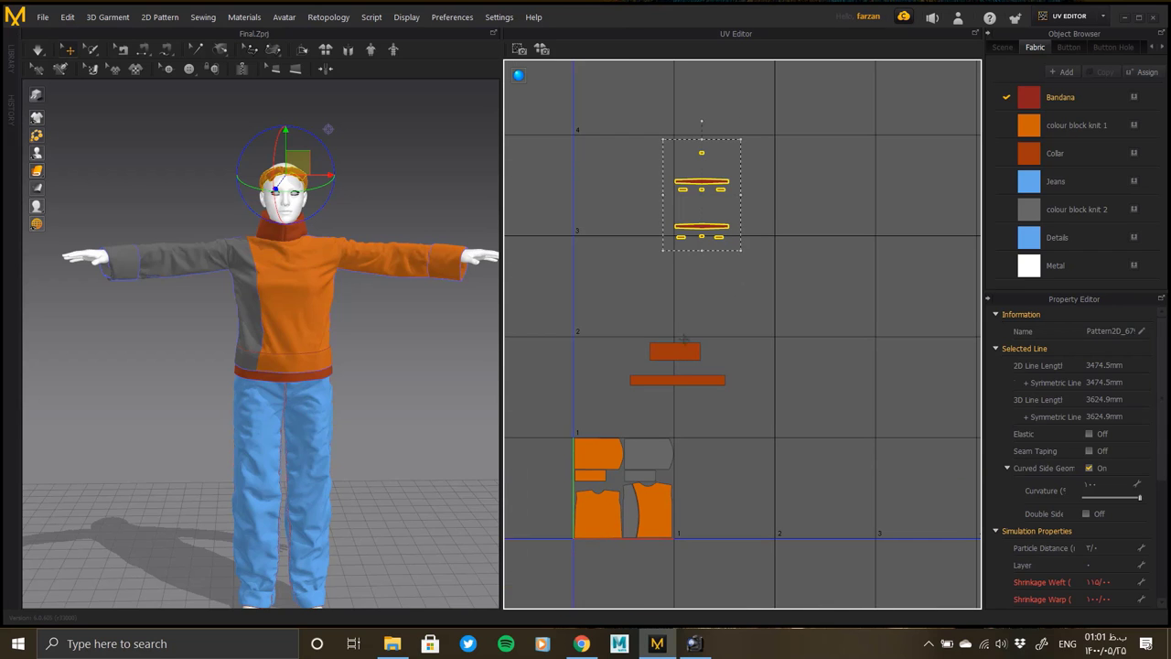
middle_drag(741, 366, 748, 279)
Step: Select every UV piece of the outfit, bandana included, with Ctrl+A
scroll(724, 376, up, 2)
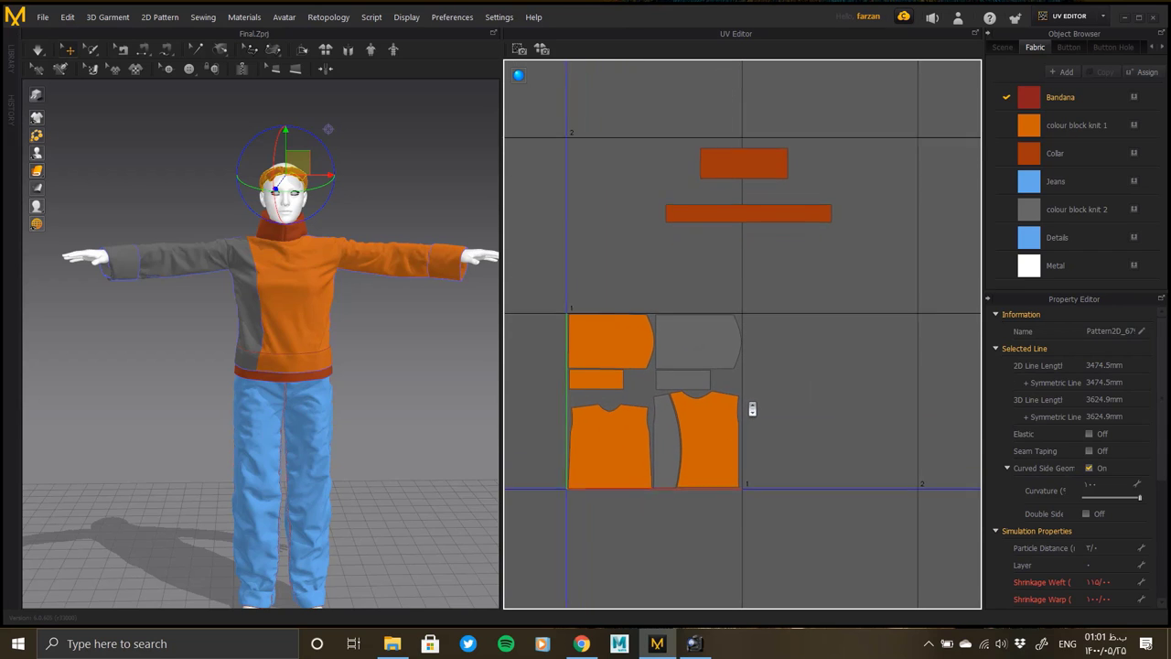
click(662, 384)
middle_drag(661, 384, 705, 353)
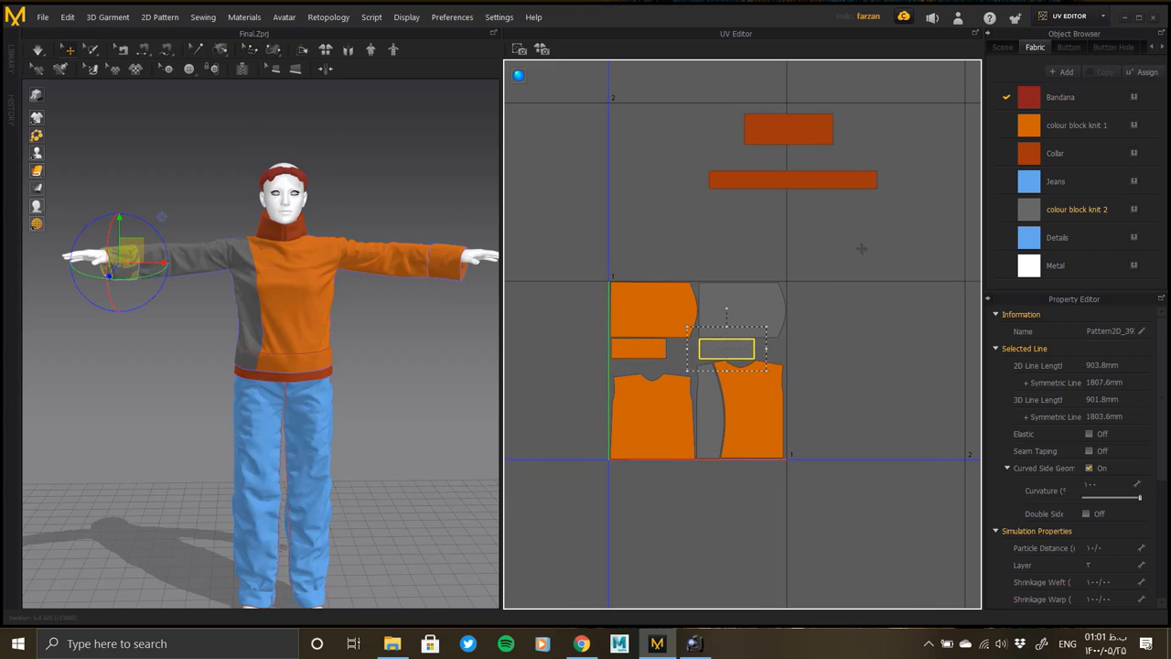
click(861, 249)
key(ctrl+a)
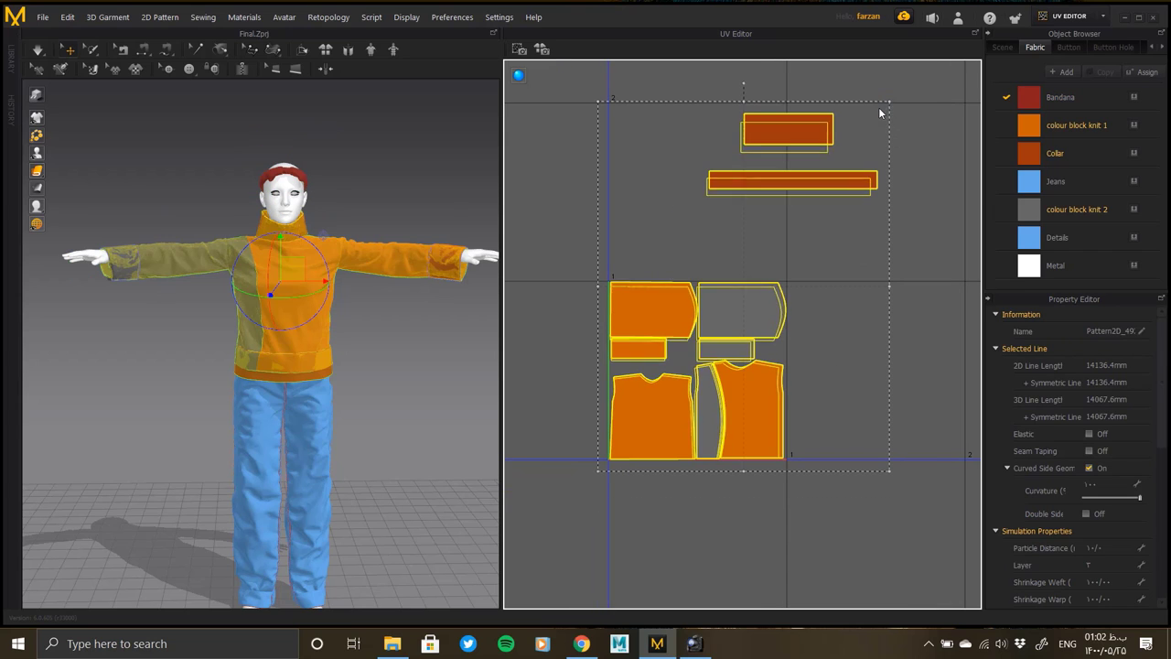
Step: Scale all UV pieces down and move the long red collar strip above the body pieces
drag(878, 107, 873, 117)
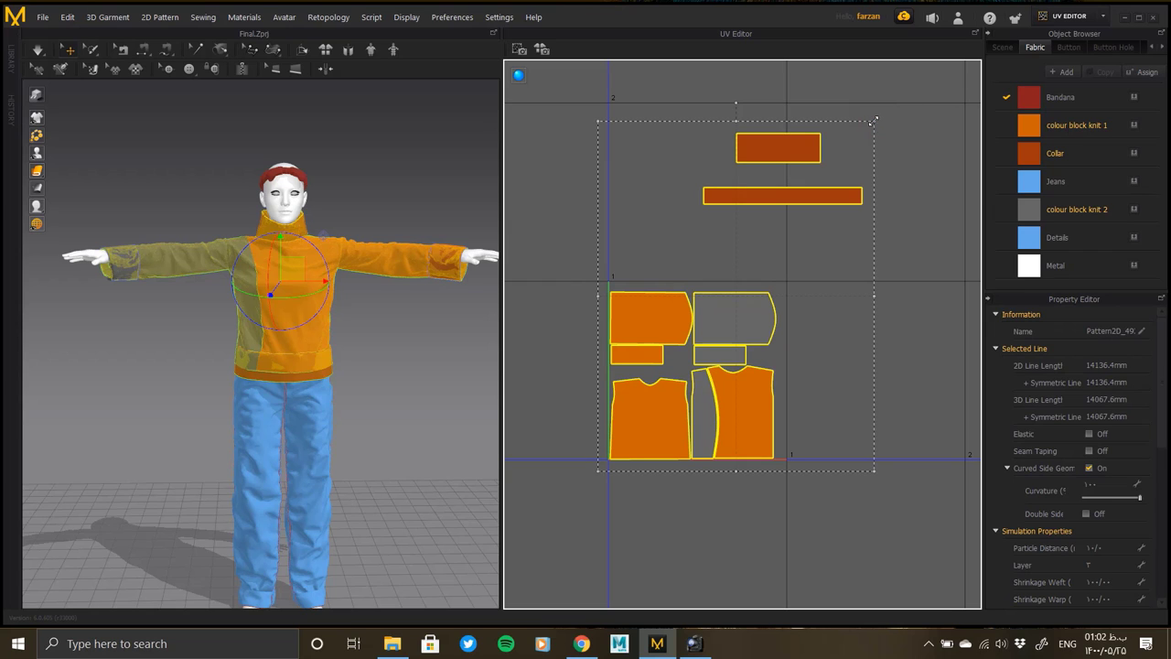
drag(874, 123, 860, 139)
click(817, 234)
drag(805, 216, 719, 300)
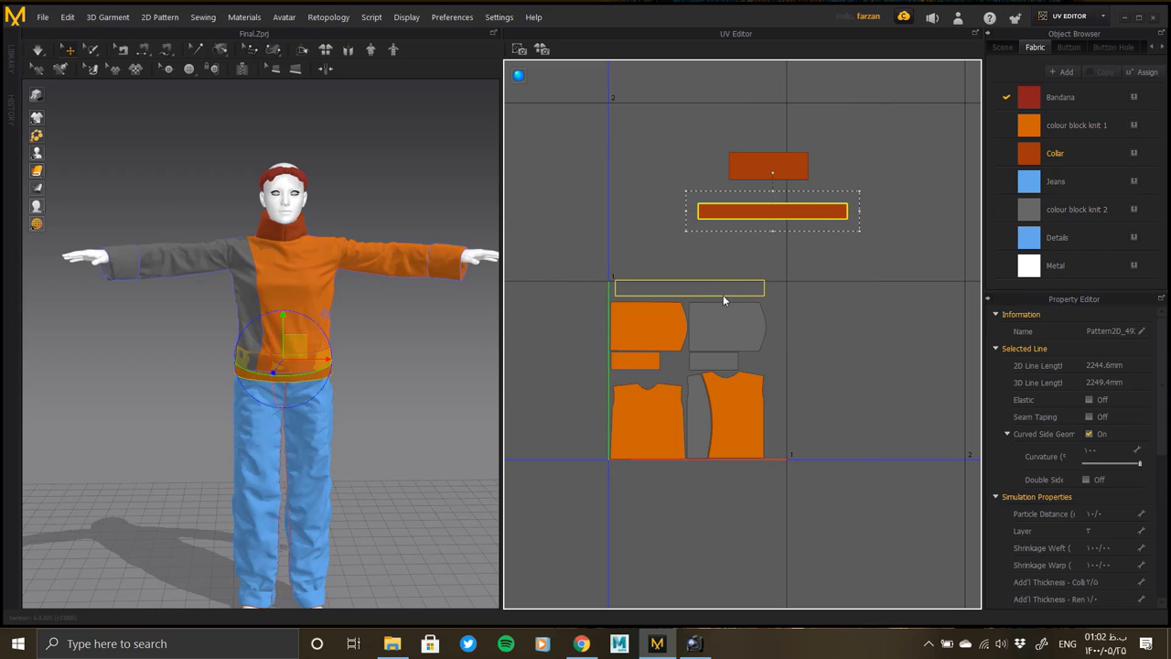
scroll(718, 305, up, 1)
scroll(706, 374, up, 3)
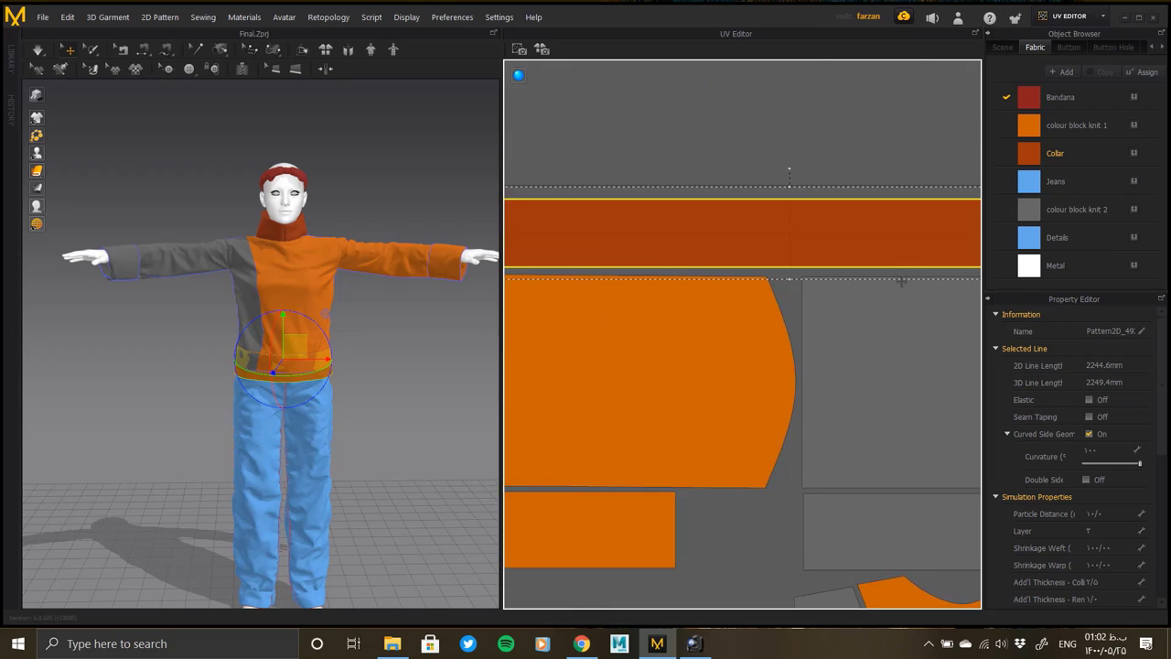
scroll(771, 239, down, 5)
Step: Move the red collar piece beside the body pieces and check the front body and collar pieces
mouse_move(755, 181)
mouse_down()
mouse_move(789, 333)
mouse_move(753, 331)
mouse_up()
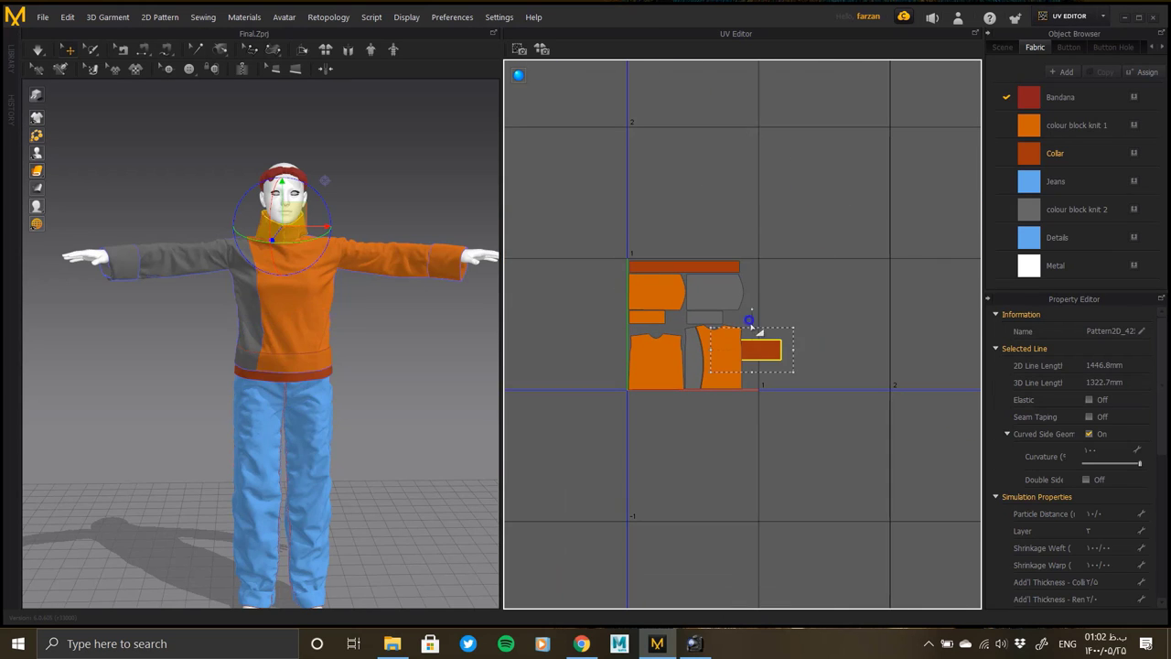
scroll(726, 251, up, 2)
scroll(663, 314, up, 3)
scroll(663, 314, down, 1)
click(663, 350)
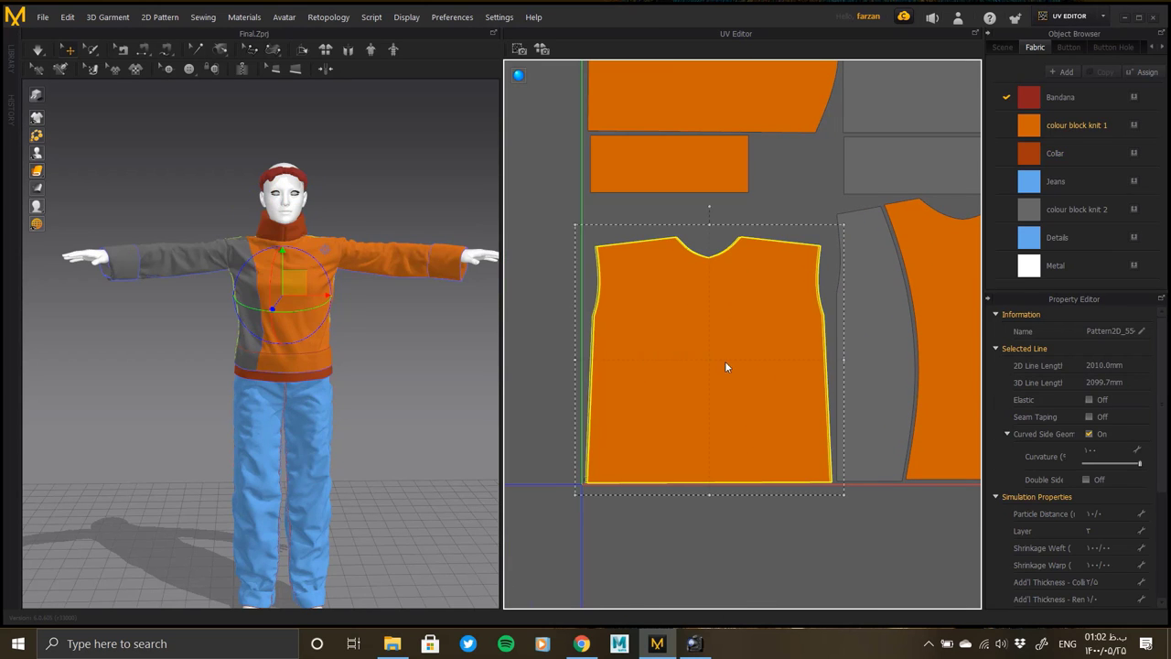
scroll(863, 375, up, 2)
scroll(752, 343, down, 1)
click(784, 358)
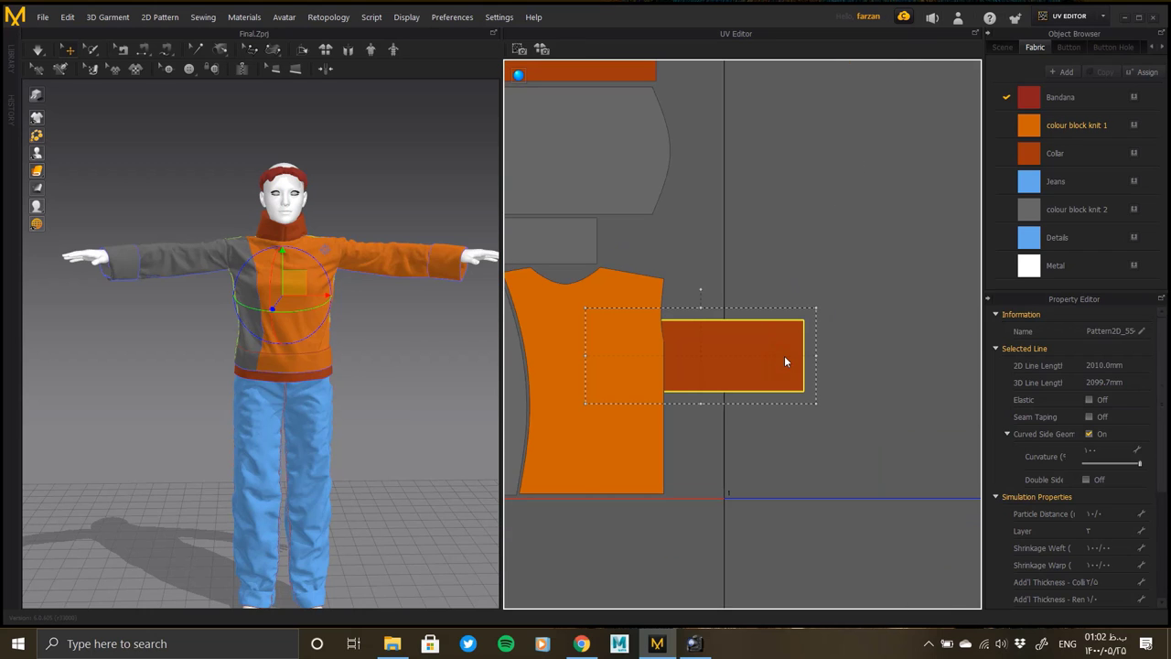
click(611, 75)
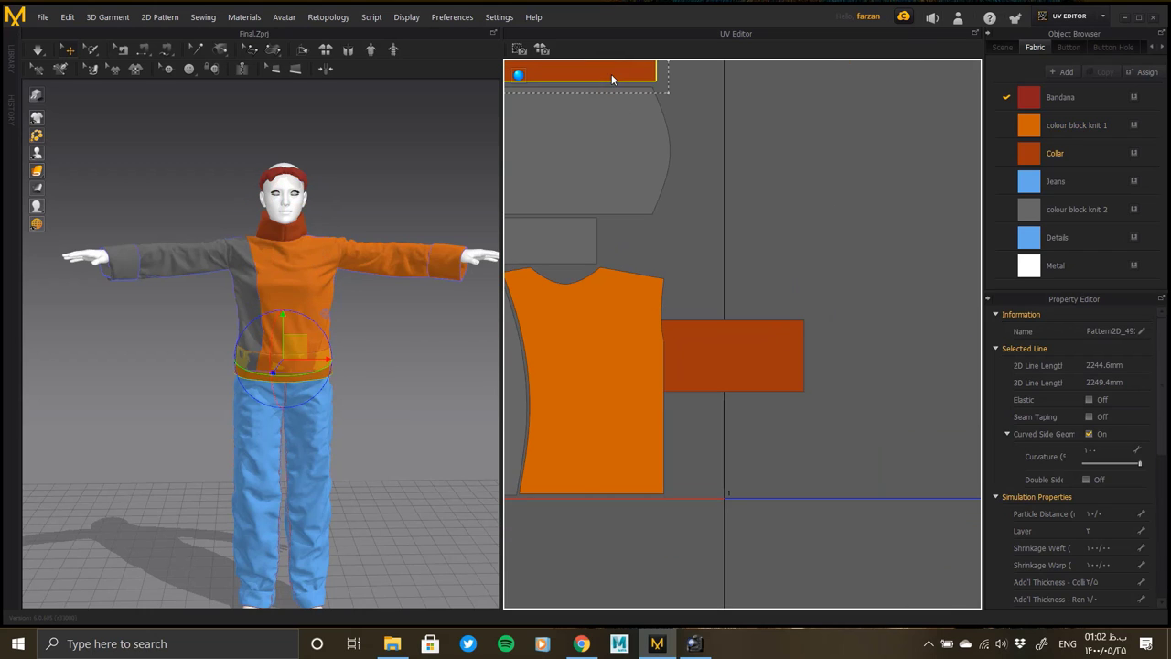
click(758, 330)
Step: Drop the small grey cuff into the gap, place the collar beside the grey sleeve, and reselect all
scroll(821, 264, down, 1)
scroll(737, 262, down, 1)
click(752, 338)
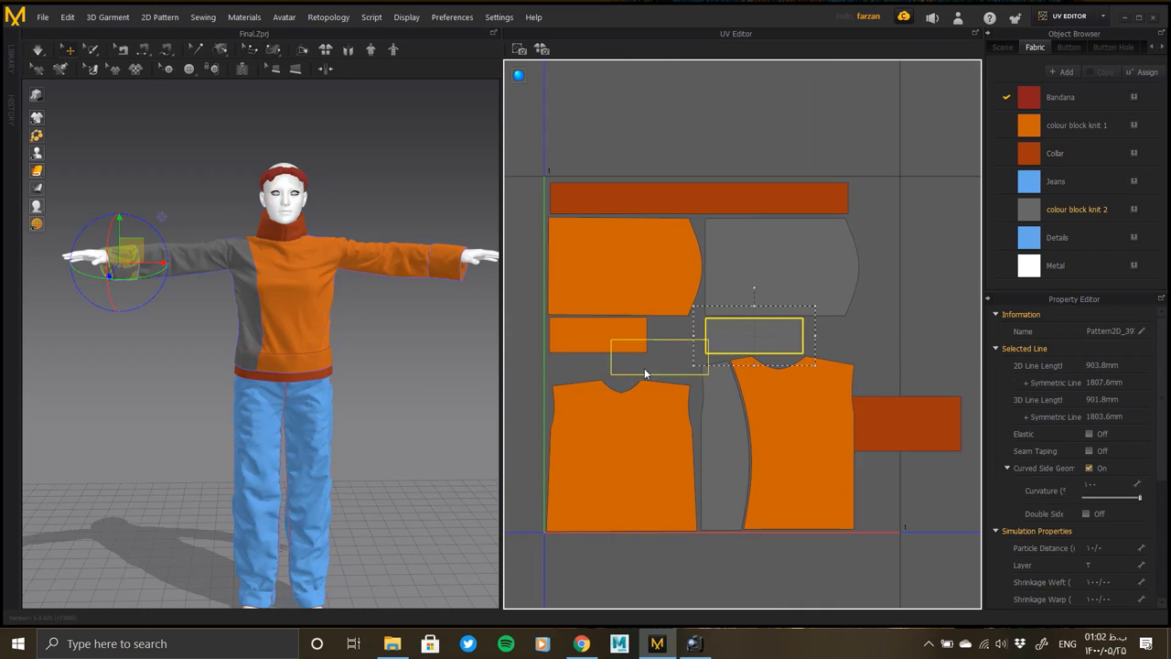
drag(645, 373, 612, 389)
click(915, 414)
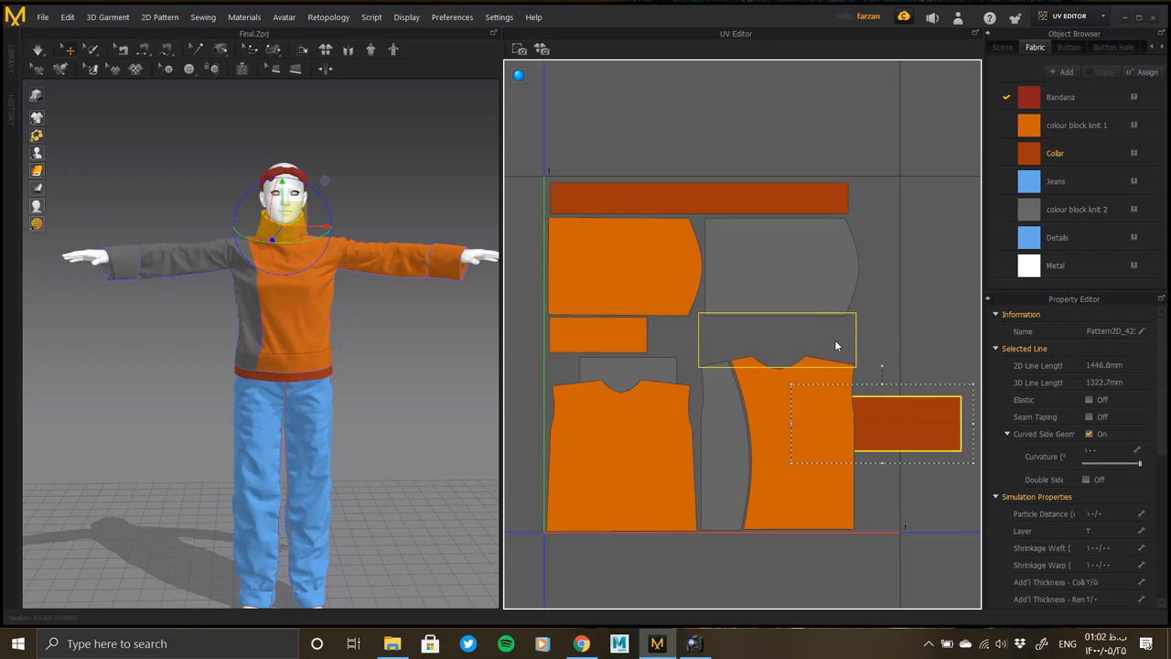
drag(835, 346, 864, 293)
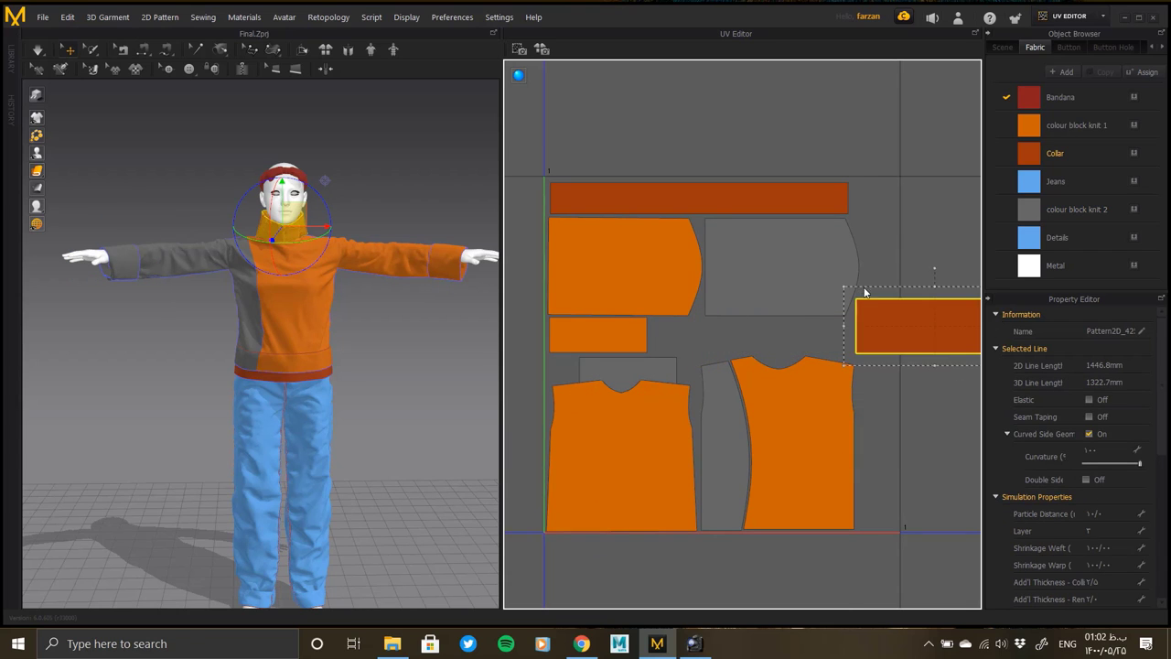
scroll(864, 292, down, 2)
click(886, 495)
key(ctrl+a)
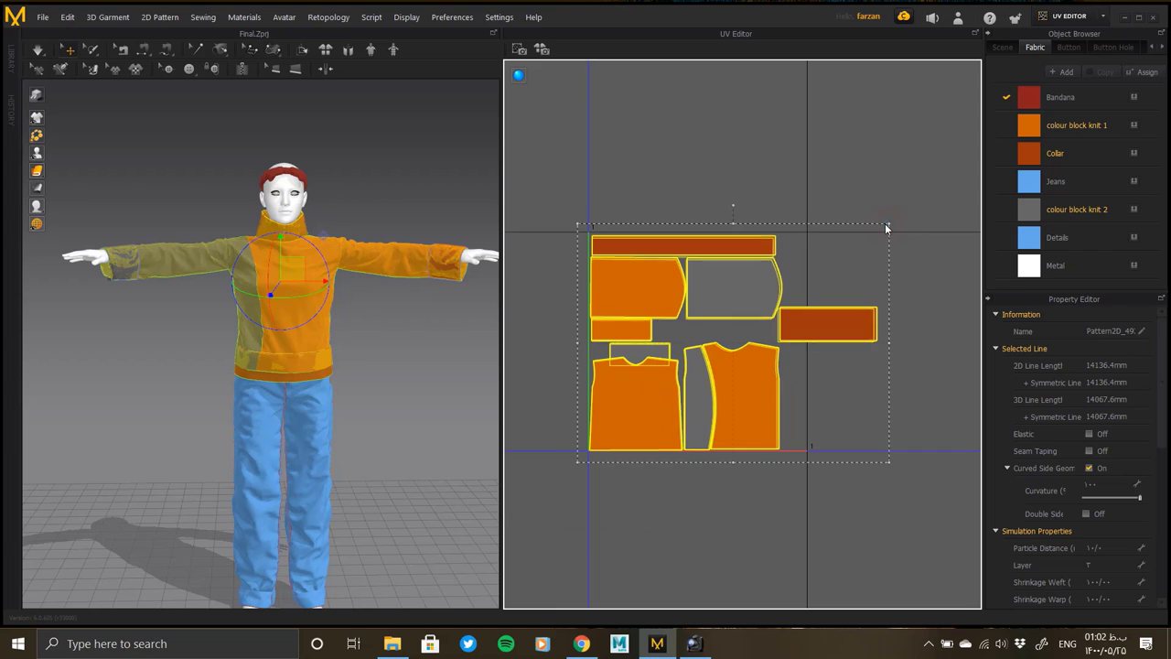
Step: Shift the orange sleeve piece up toward the collar and move the collar into the empty gap
click(903, 252)
scroll(641, 245, up, 5)
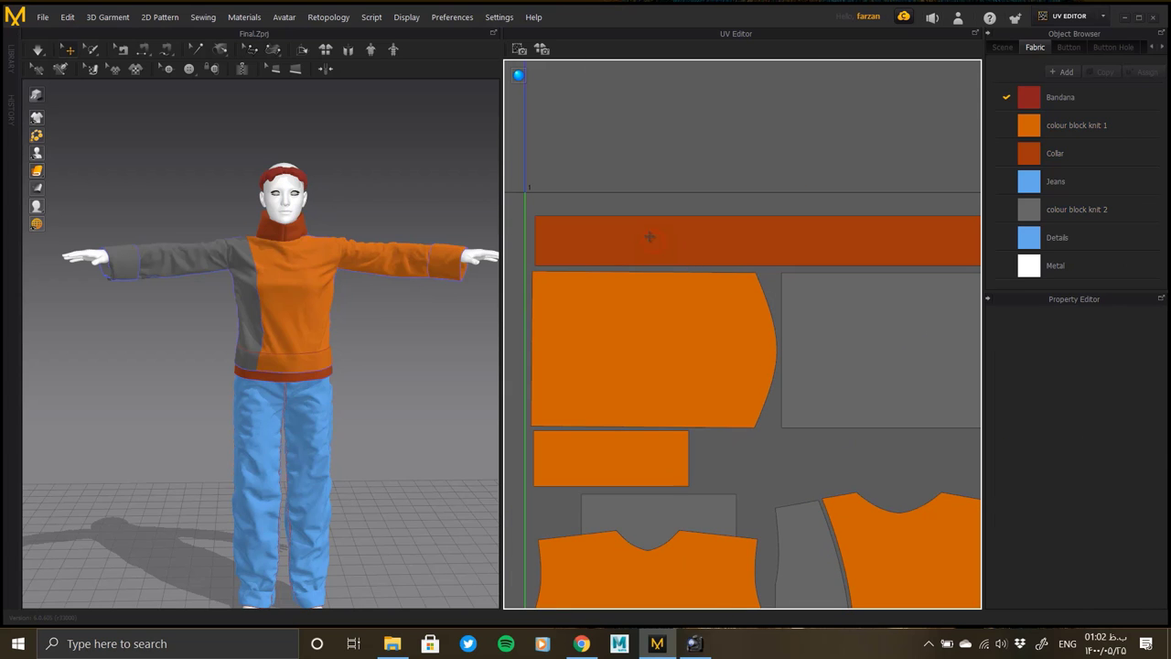
drag(648, 237, 644, 222)
drag(632, 313, 628, 296)
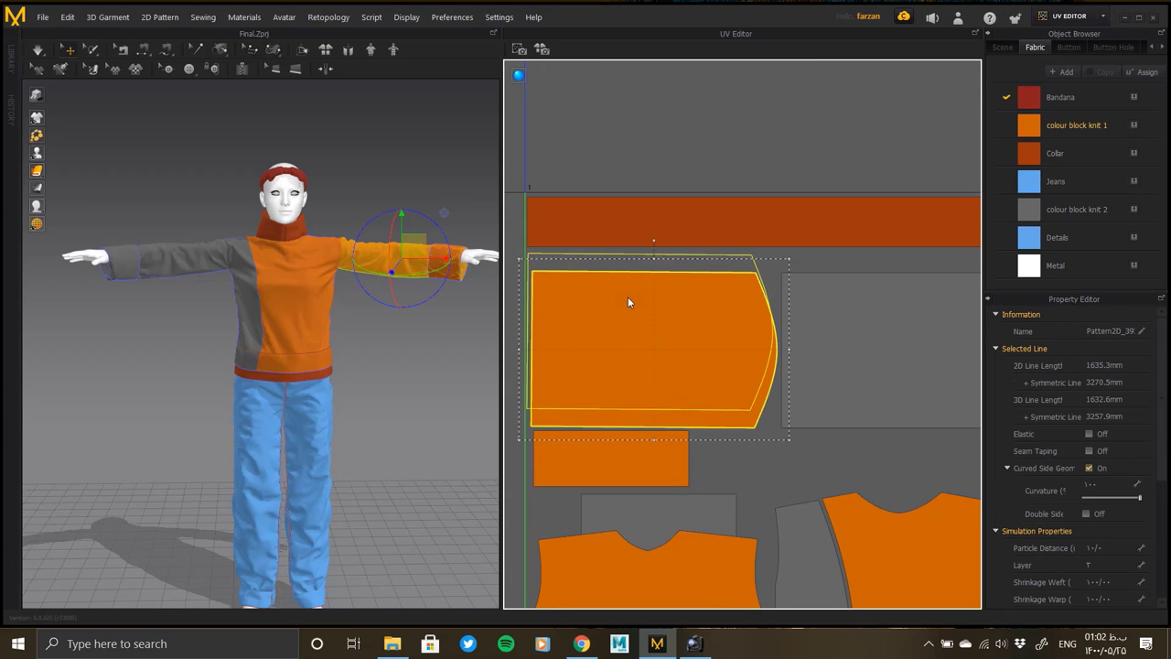
click(818, 328)
scroll(818, 307, down, 2)
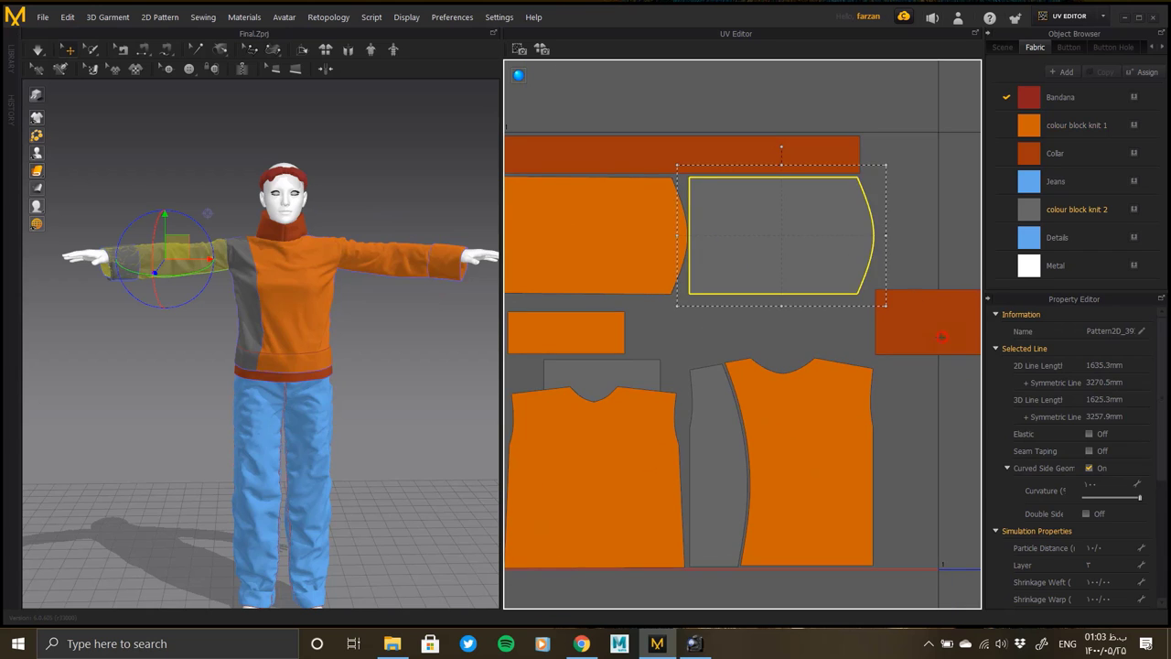
drag(941, 336, 741, 341)
Step: Place the small orange rectangle under the sleeve with the grey rectangle beneath it
scroll(706, 355, up, 2)
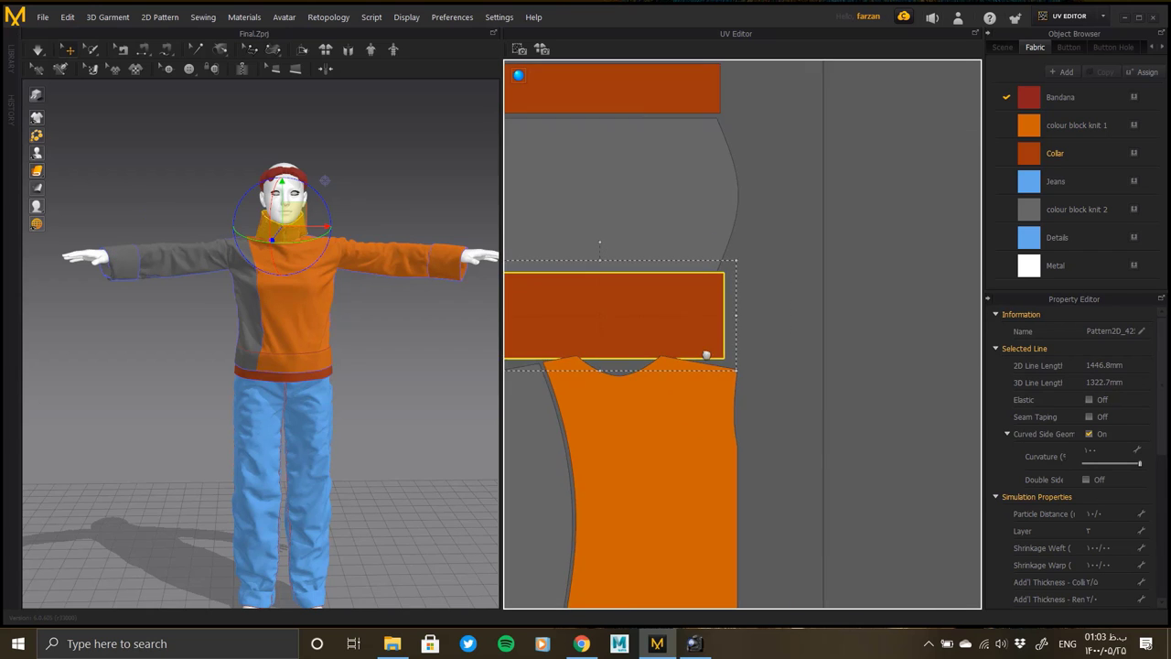
scroll(706, 355, down, 2)
scroll(700, 352, down, 3)
scroll(685, 347, up, 2)
scroll(717, 327, up, 3)
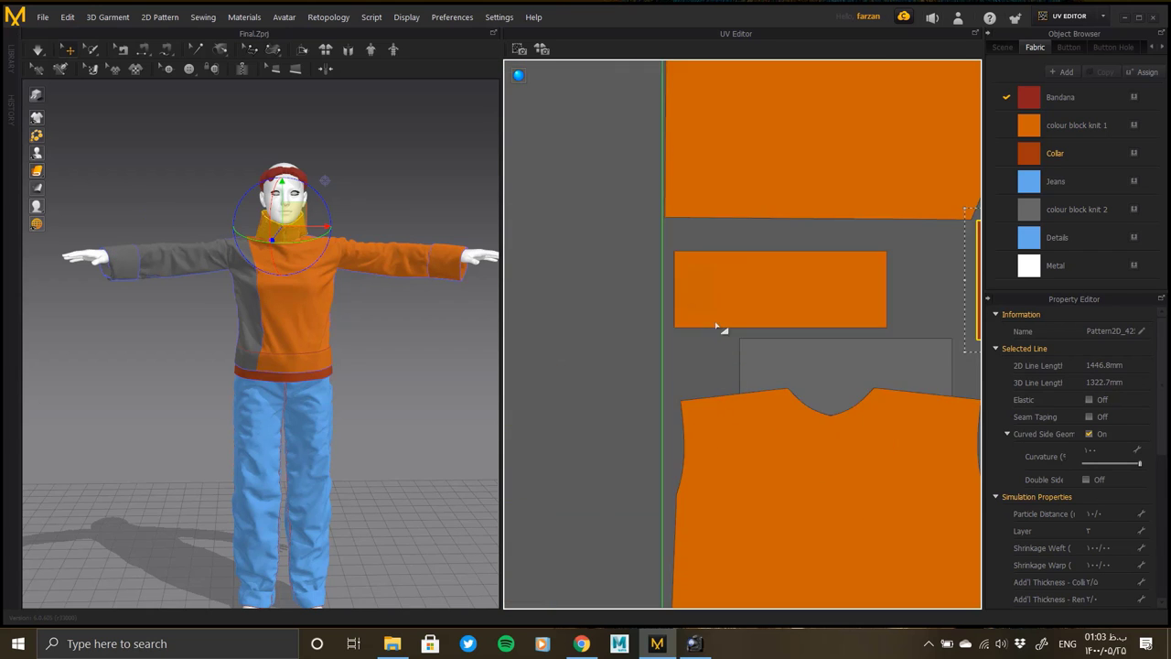
drag(718, 320, 711, 288)
drag(823, 385, 753, 348)
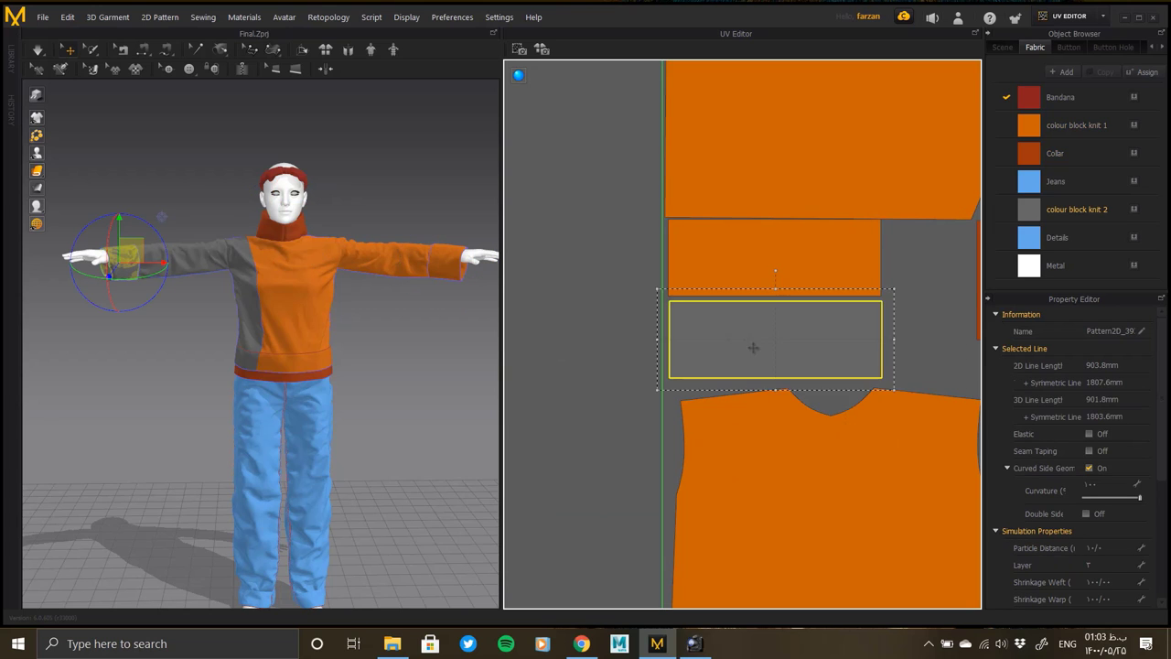
Step: Move the dark-red collar aside, shift both cuffs right, and drop the collar into the freed slot
scroll(753, 348, down, 2)
scroll(760, 361, down, 2)
scroll(769, 382, down, 1)
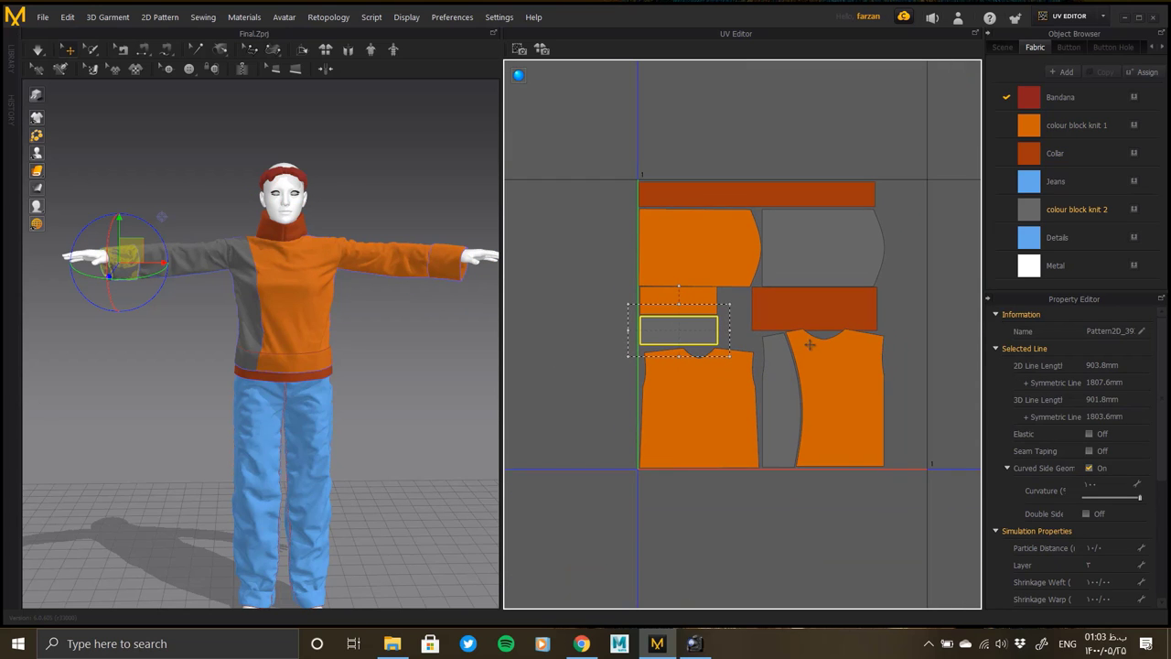
drag(825, 316, 562, 295)
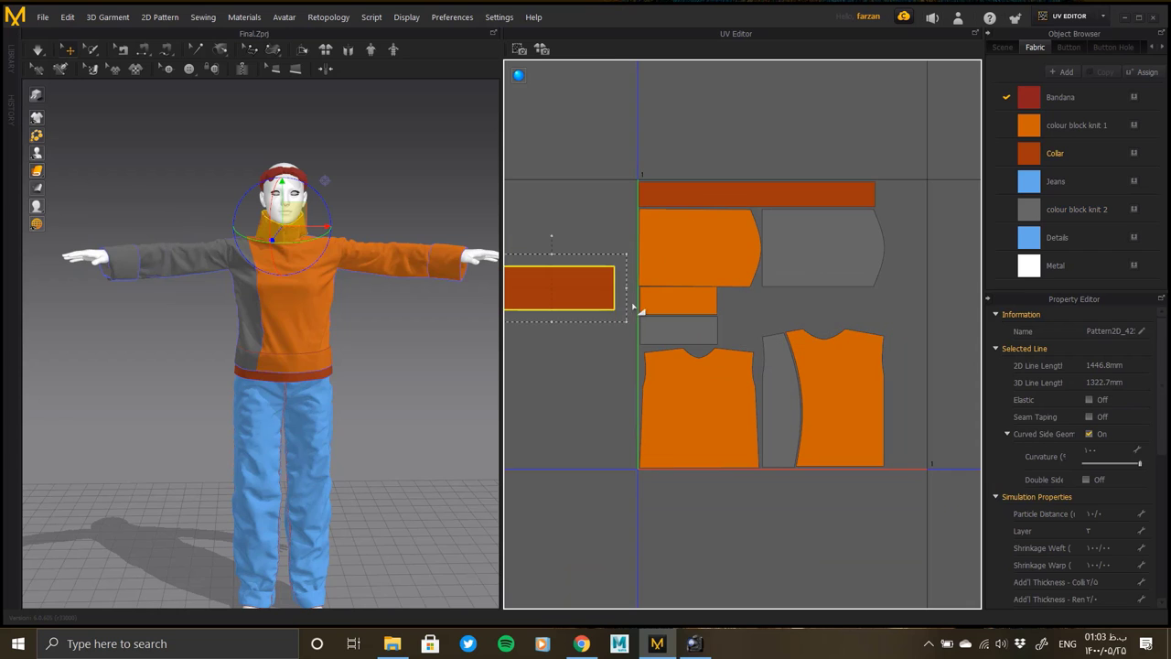
click(678, 300)
shift+click(678, 329)
drag(705, 310, 946, 328)
click(559, 288)
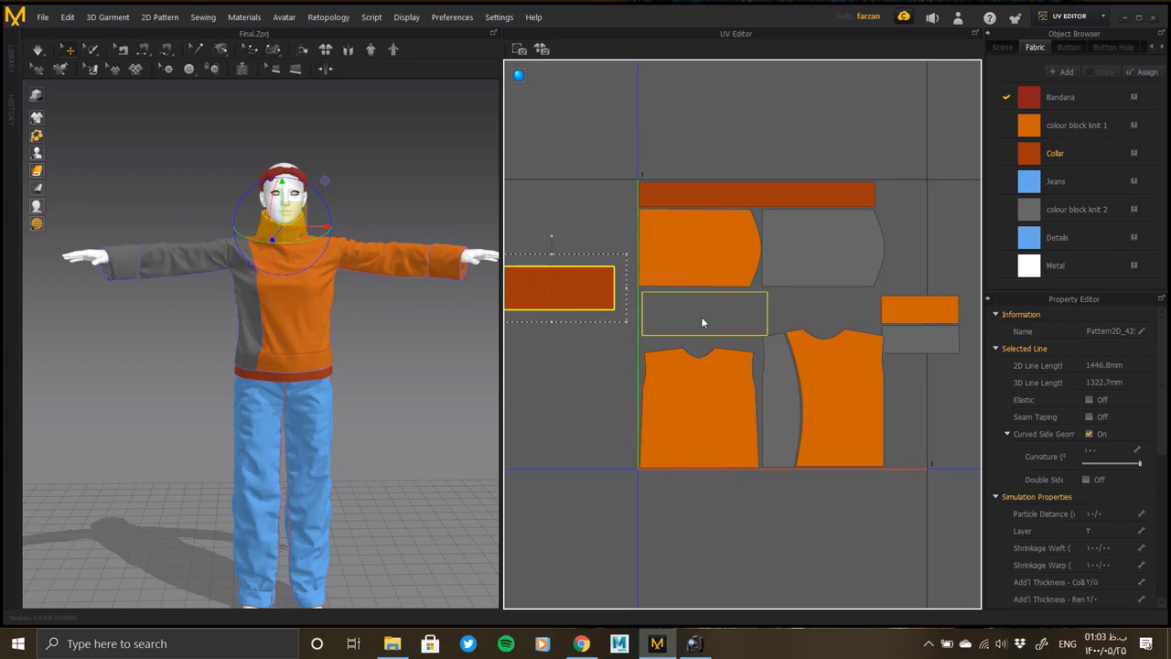
drag(700, 316, 700, 314)
Step: Move the orange cuff left into the layout and set the grey cuff beside it
scroll(920, 316, up, 3)
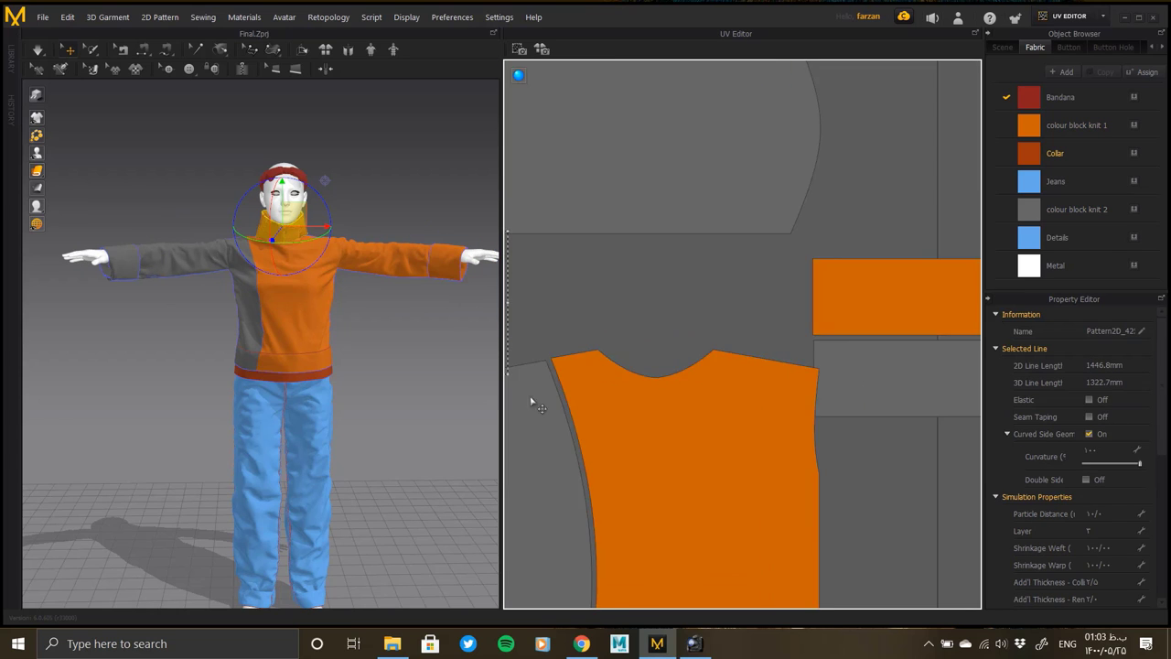
scroll(772, 451, down, 3)
mouse_move(833, 370)
mouse_down()
mouse_move(665, 357)
mouse_move(698, 370)
mouse_up()
click(850, 410)
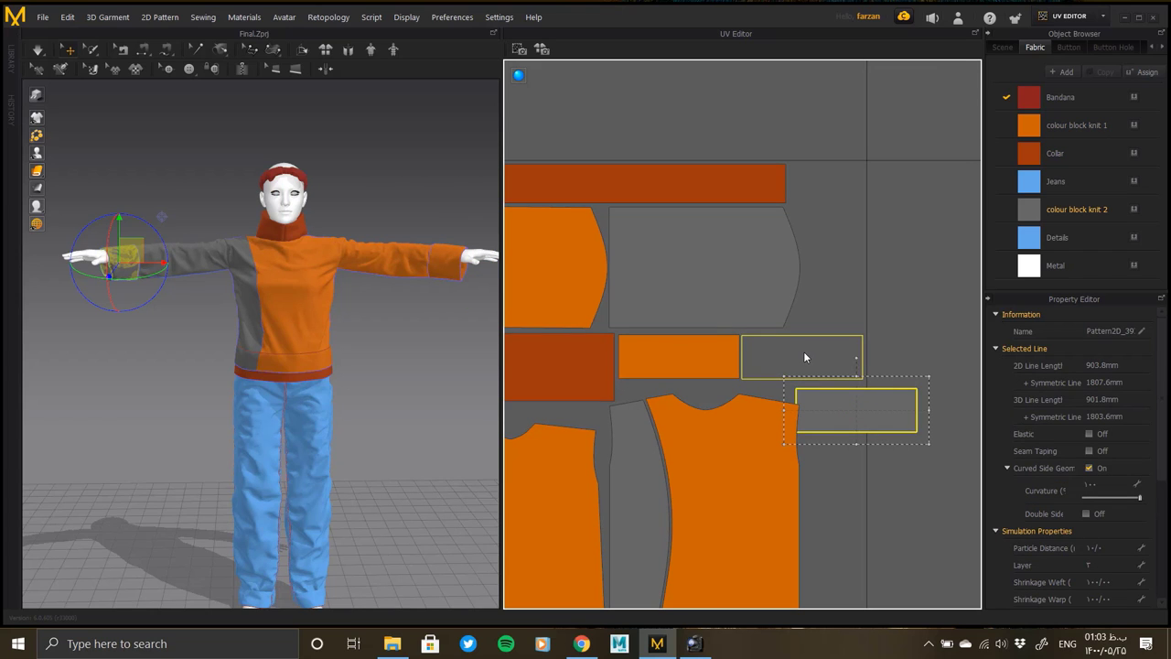
drag(804, 357, 804, 357)
scroll(748, 341, down, 3)
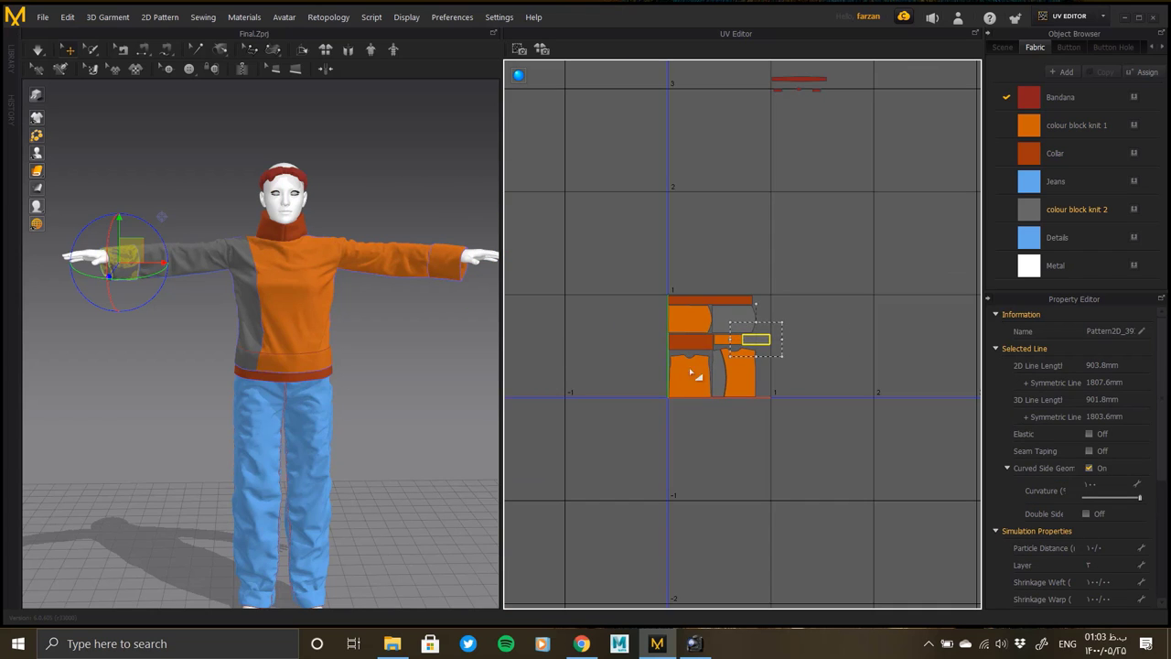
scroll(748, 341, up, 1)
scroll(726, 318, up, 3)
Step: Check the placement of the collar, collar band, sleeve and both cuffs, then clear the selection
click(705, 418)
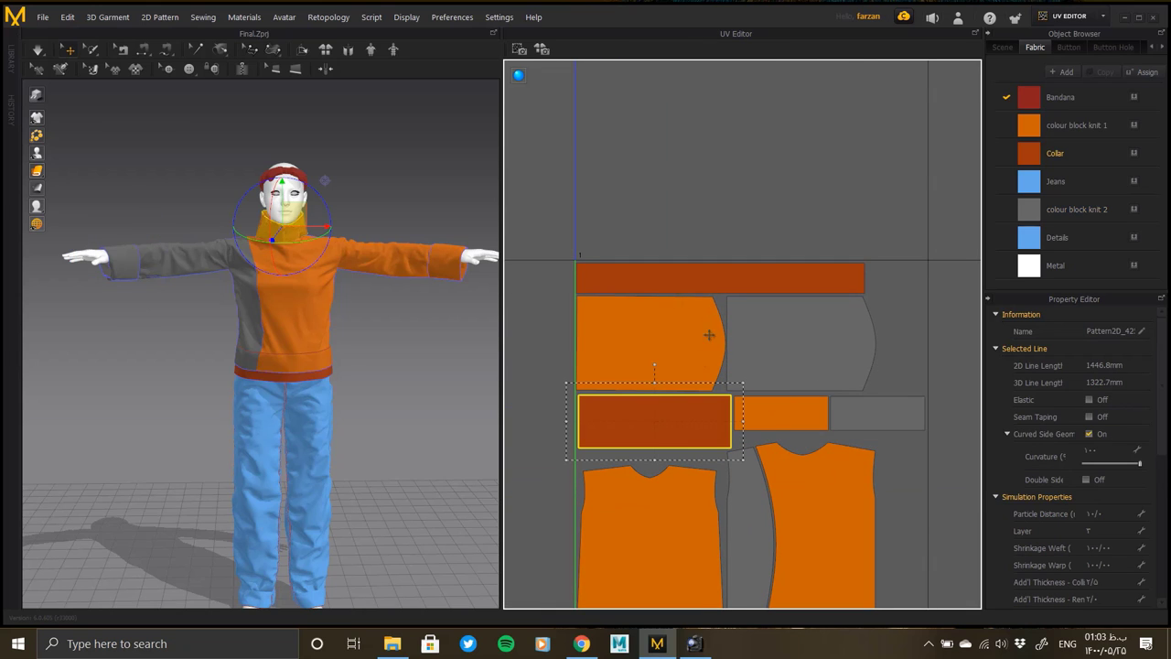
click(728, 283)
click(695, 362)
click(776, 411)
click(876, 421)
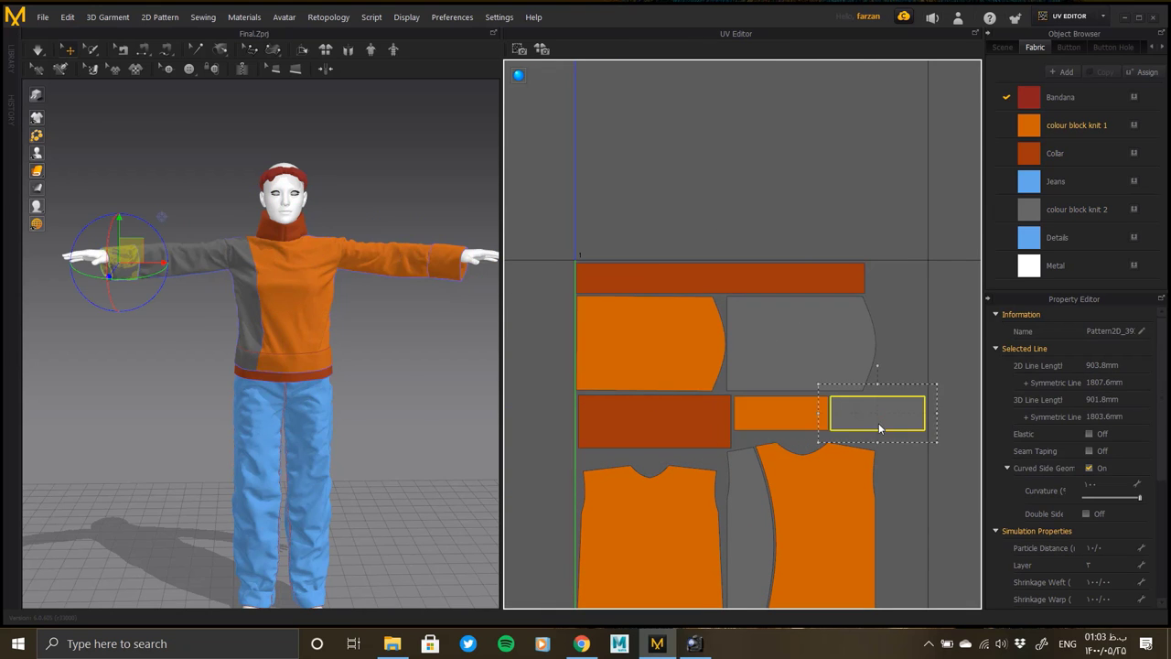
scroll(823, 430, down, 2)
click(750, 410)
scroll(719, 292, down, 3)
Step: Move the jeans pieces down-right as a group and bring them back into view
scroll(804, 319, up, 3)
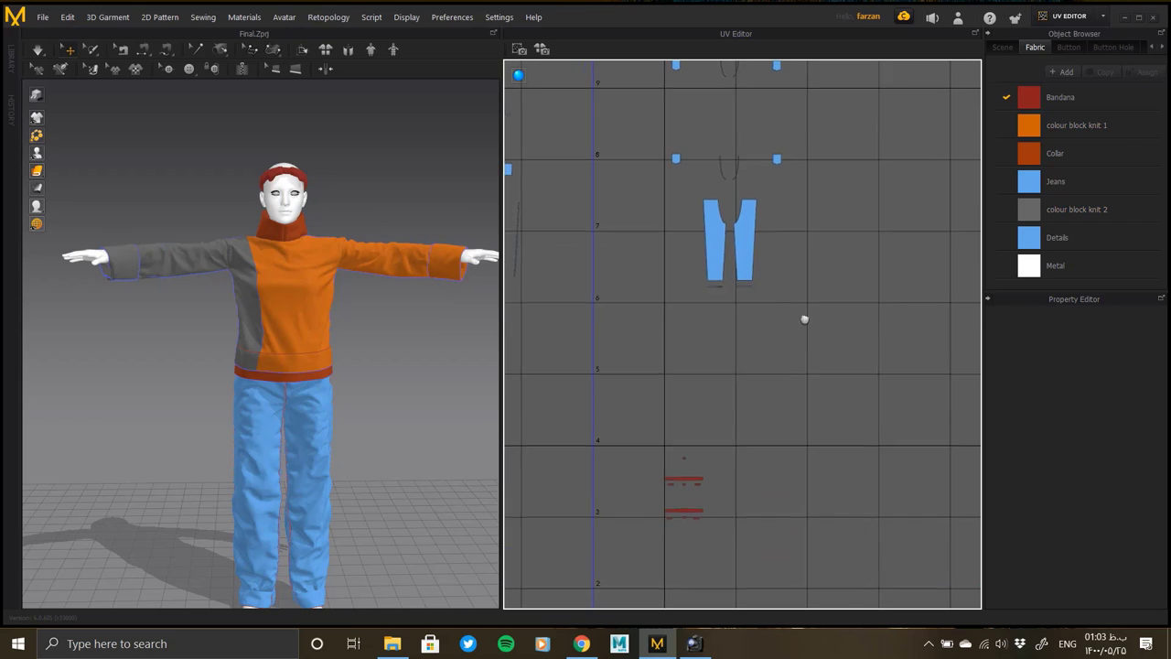
scroll(804, 319, down, 3)
scroll(809, 377, down, 2)
drag(569, 146, 867, 523)
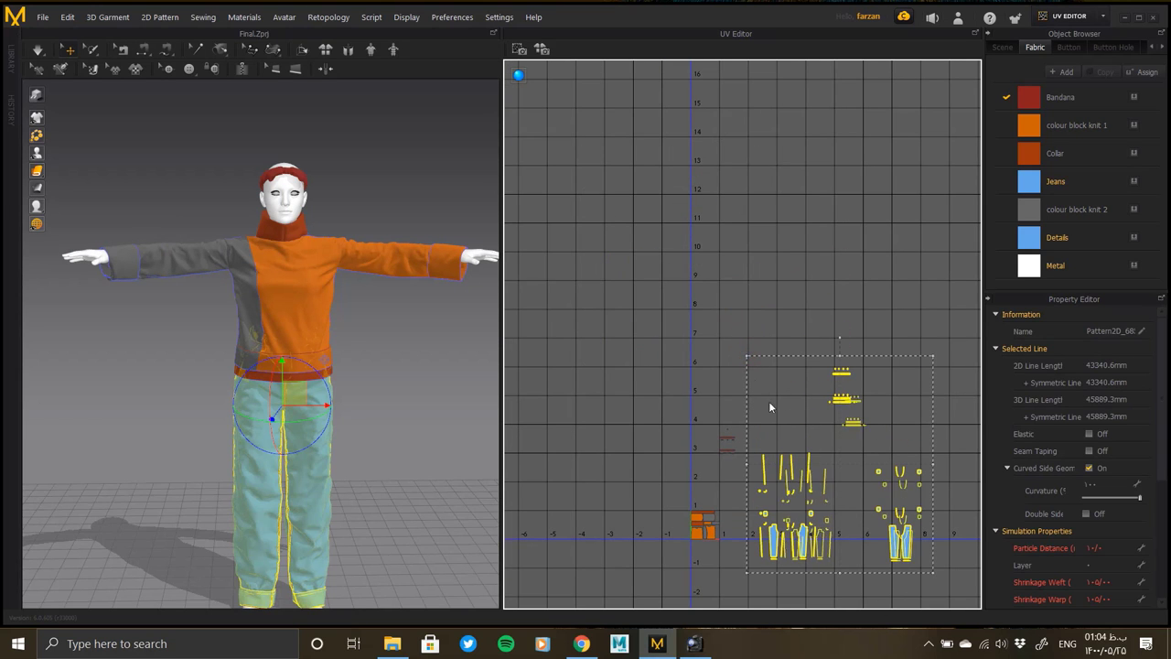
scroll(794, 529, up, 5)
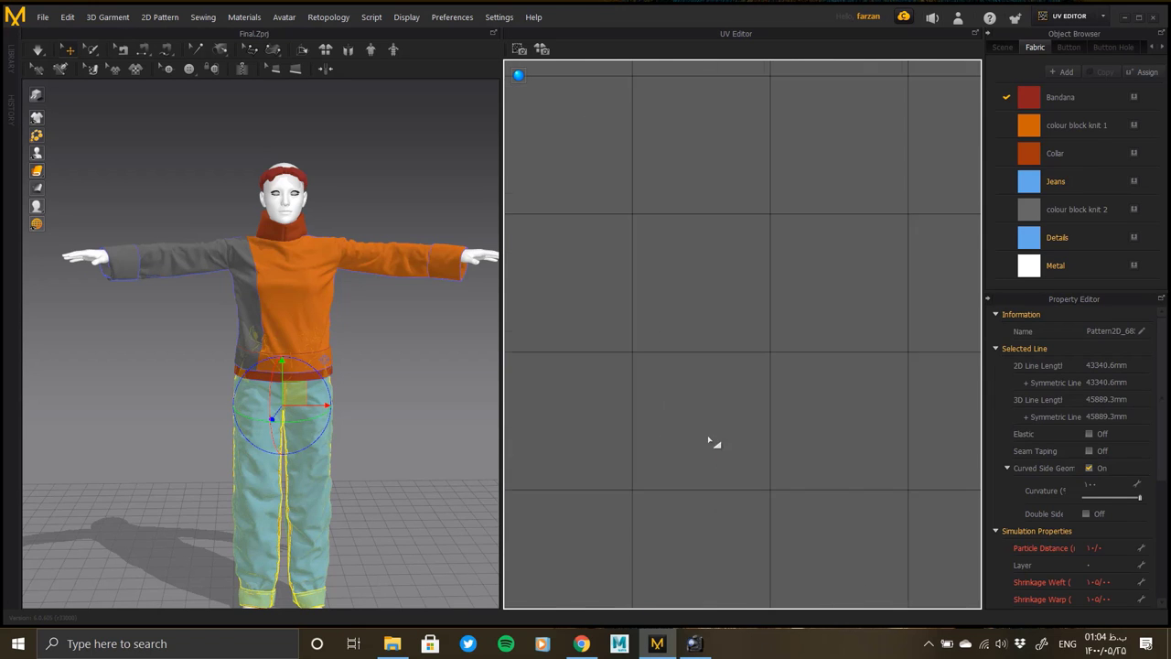
right_drag(774, 517, 733, 357)
scroll(733, 358, up, 1)
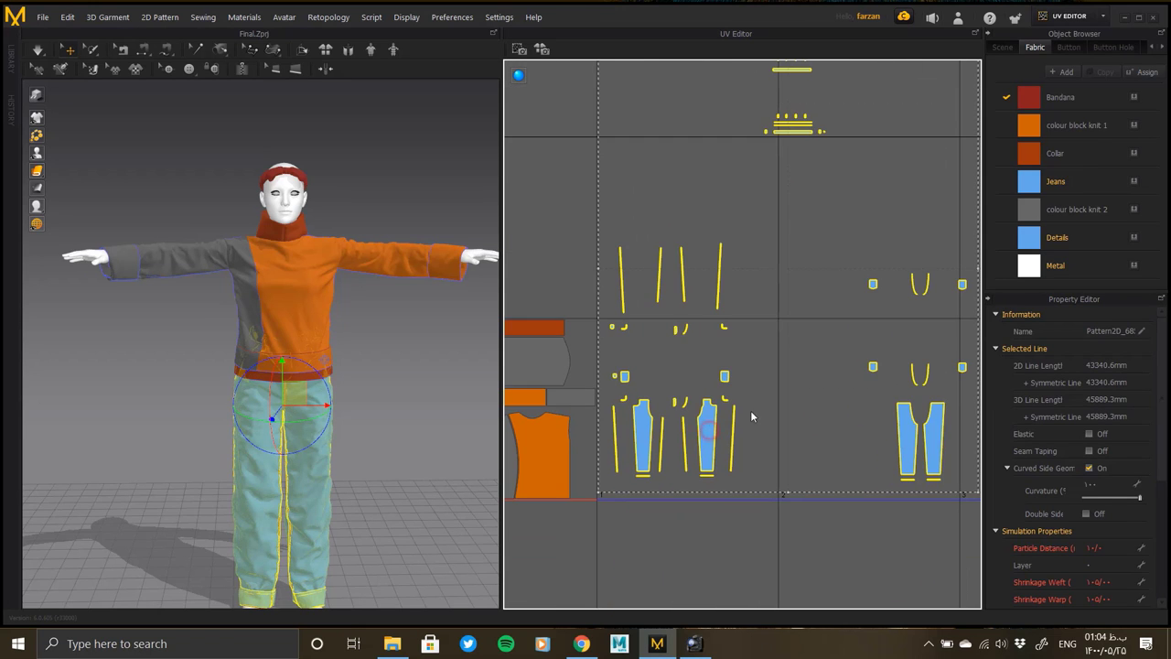
click(828, 319)
Step: Select the thin jeans strips and move one edge strip alongside the jeans panel
scroll(754, 273, up, 2)
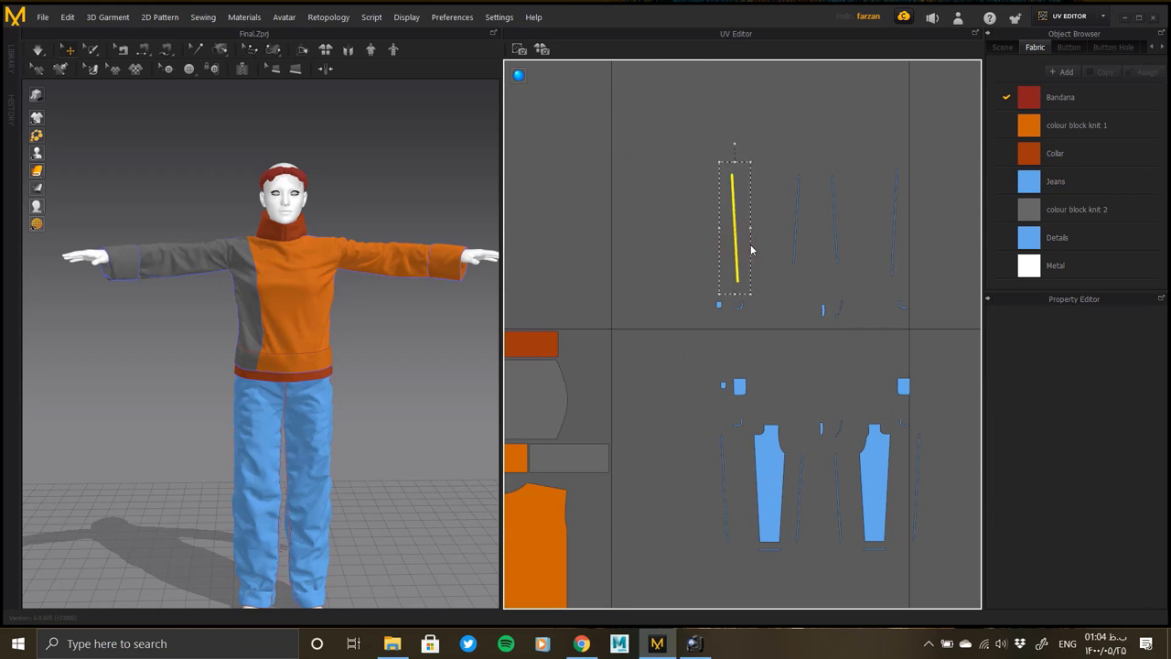
shift+click(795, 229)
shift+click(834, 224)
shift+click(894, 224)
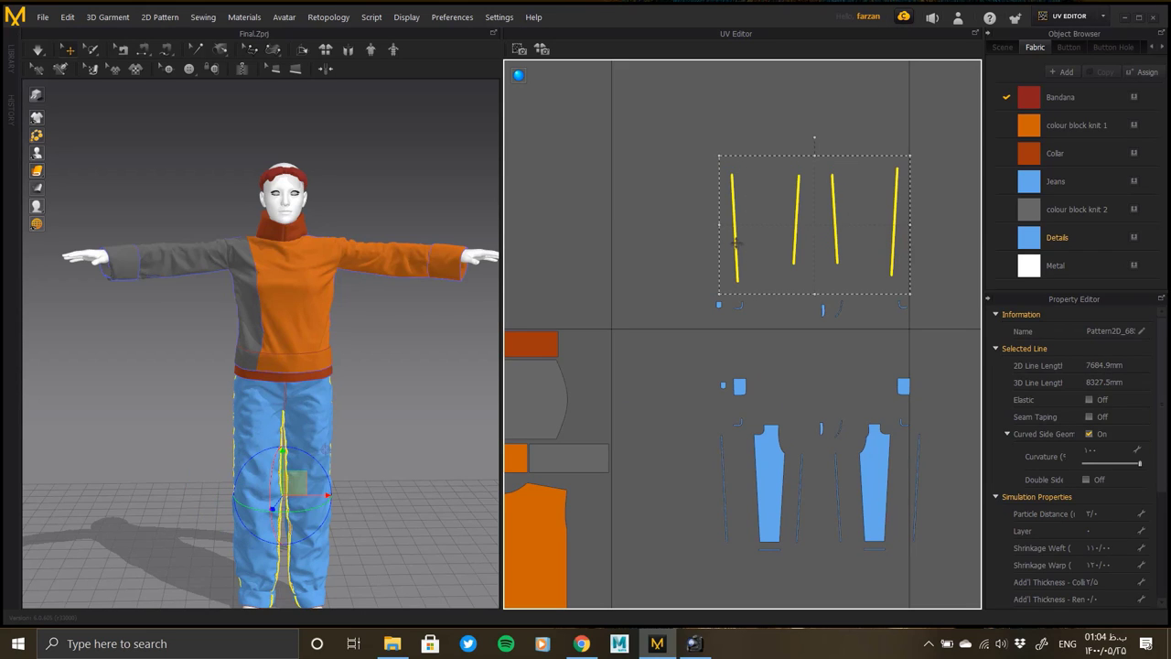
click(731, 513)
scroll(697, 329, up, 5)
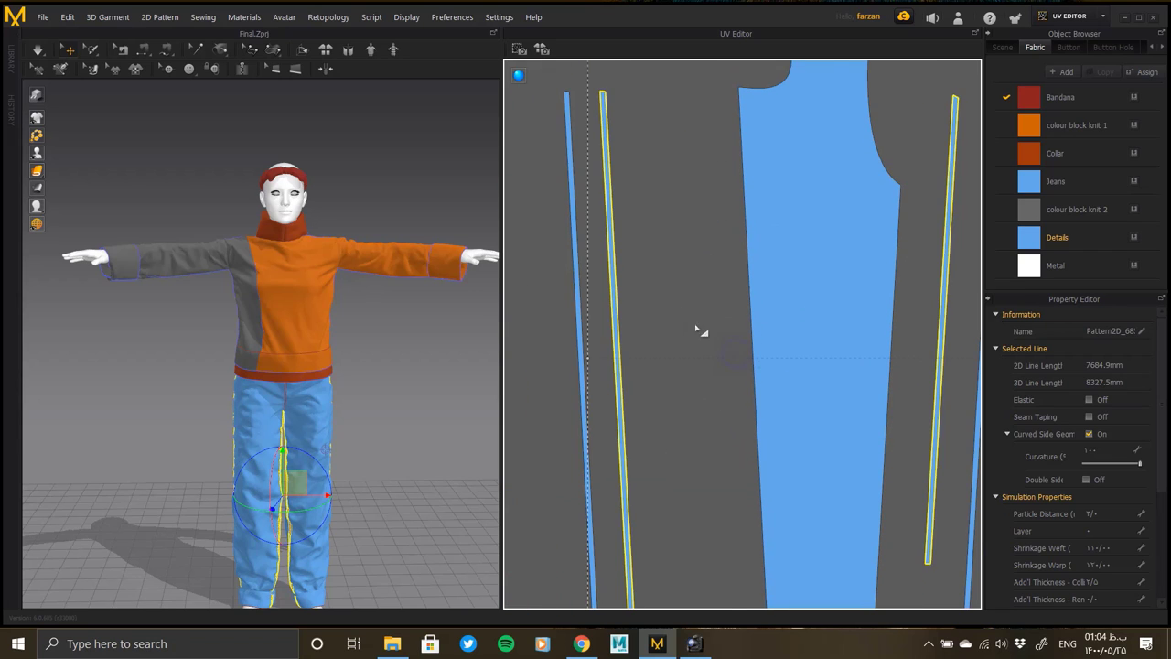
click(616, 254)
click(737, 254)
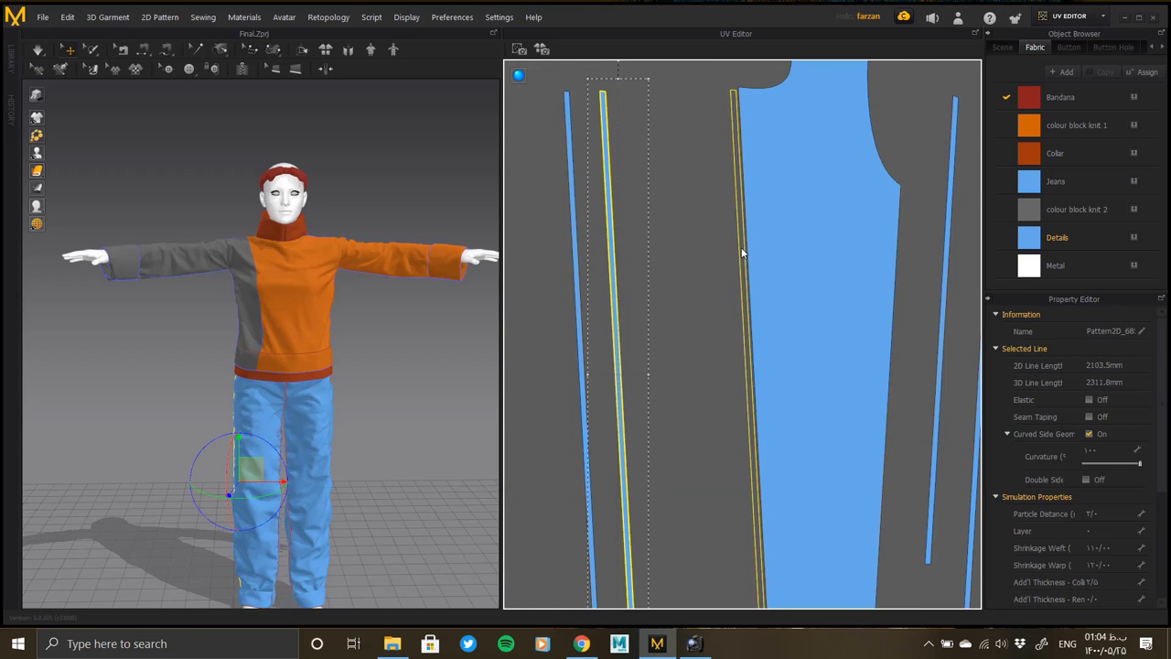
click(734, 275)
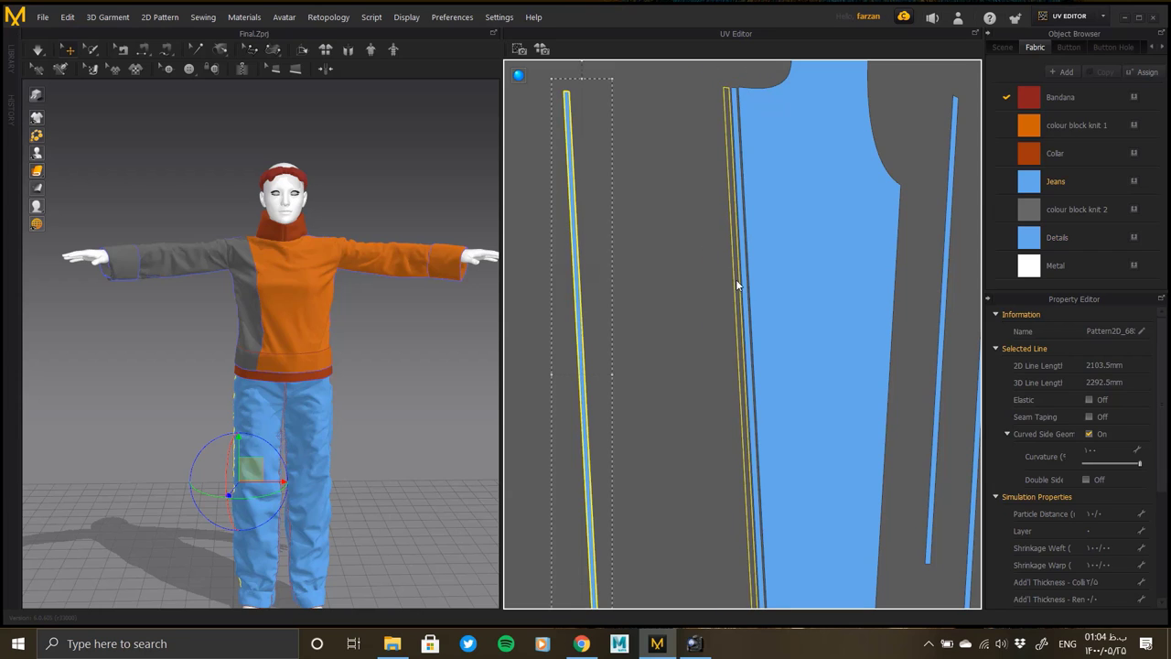
drag(735, 279, 750, 311)
Step: Place another thin Details strip against the jeans panel's edge
scroll(750, 311, down, 3)
click(700, 327)
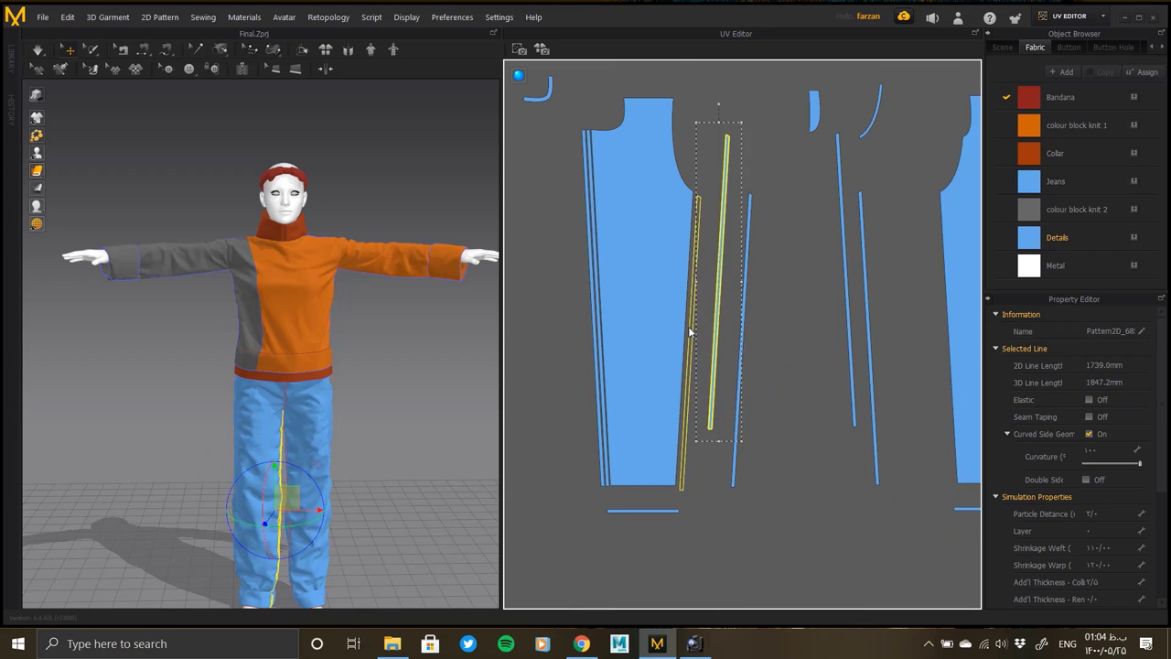
click(690, 327)
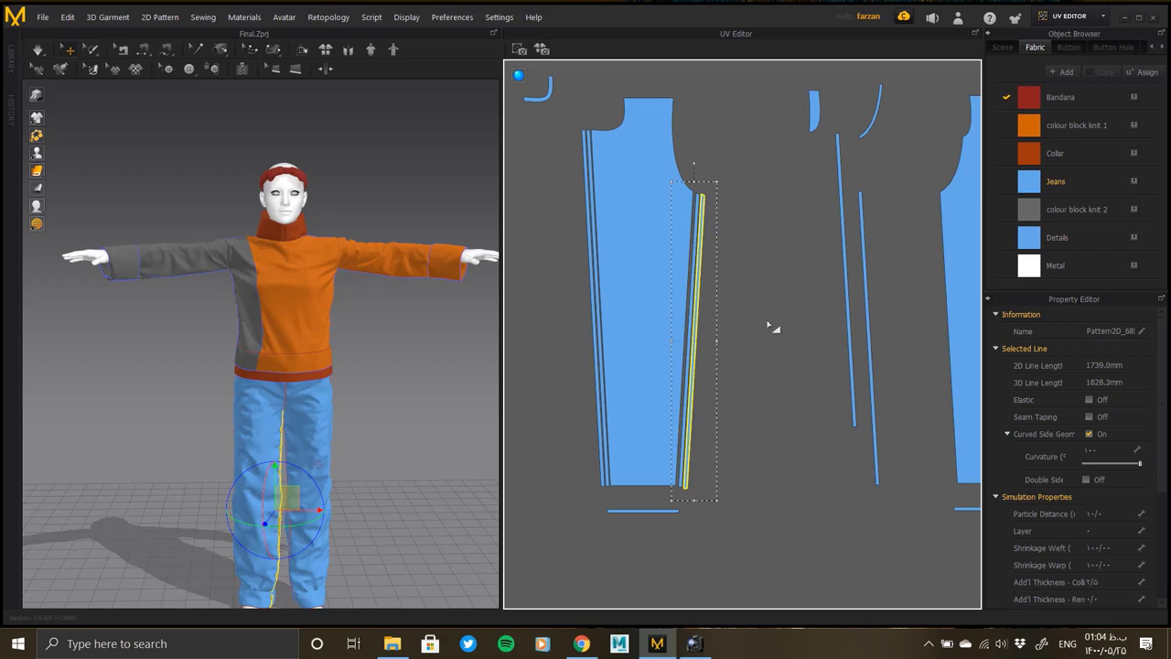
right_drag(792, 325, 688, 309)
drag(688, 309, 737, 311)
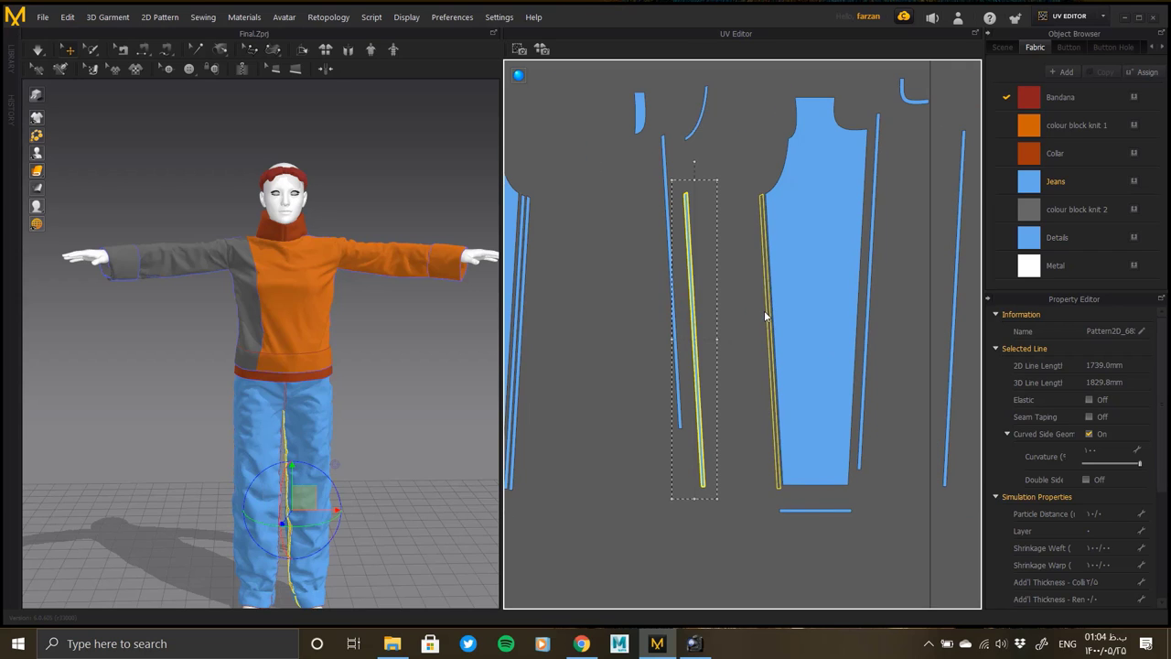
Step: Fit the remaining thin strips snugly along the jeans panel's right edge
click(674, 280)
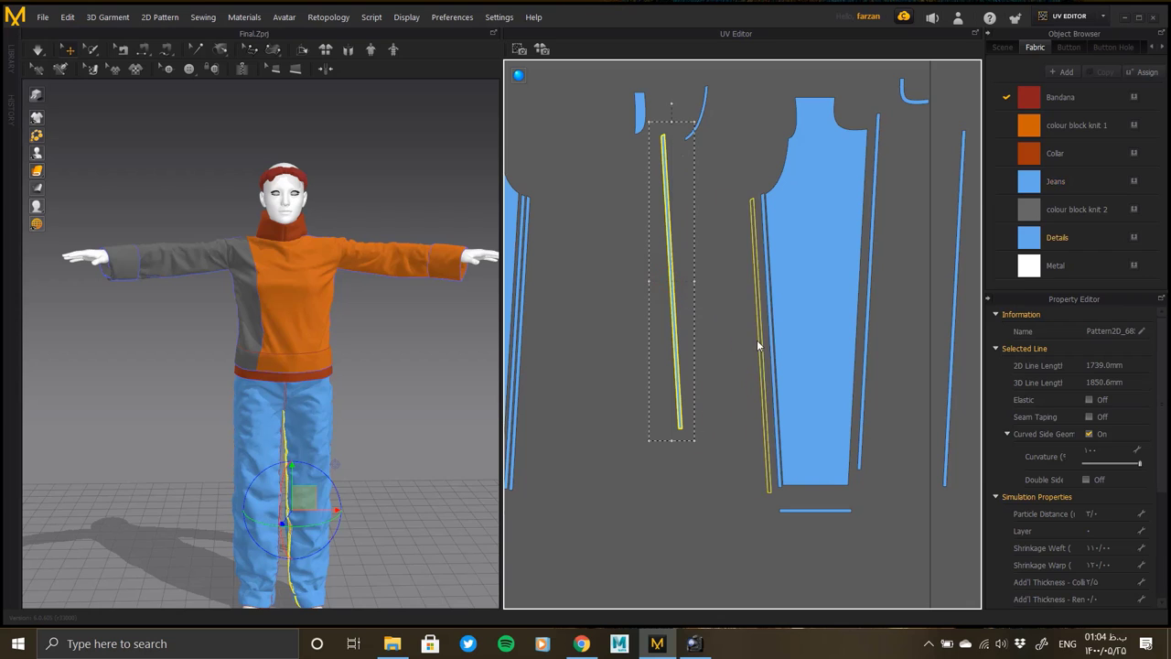
click(761, 343)
right_drag(761, 343, 688, 338)
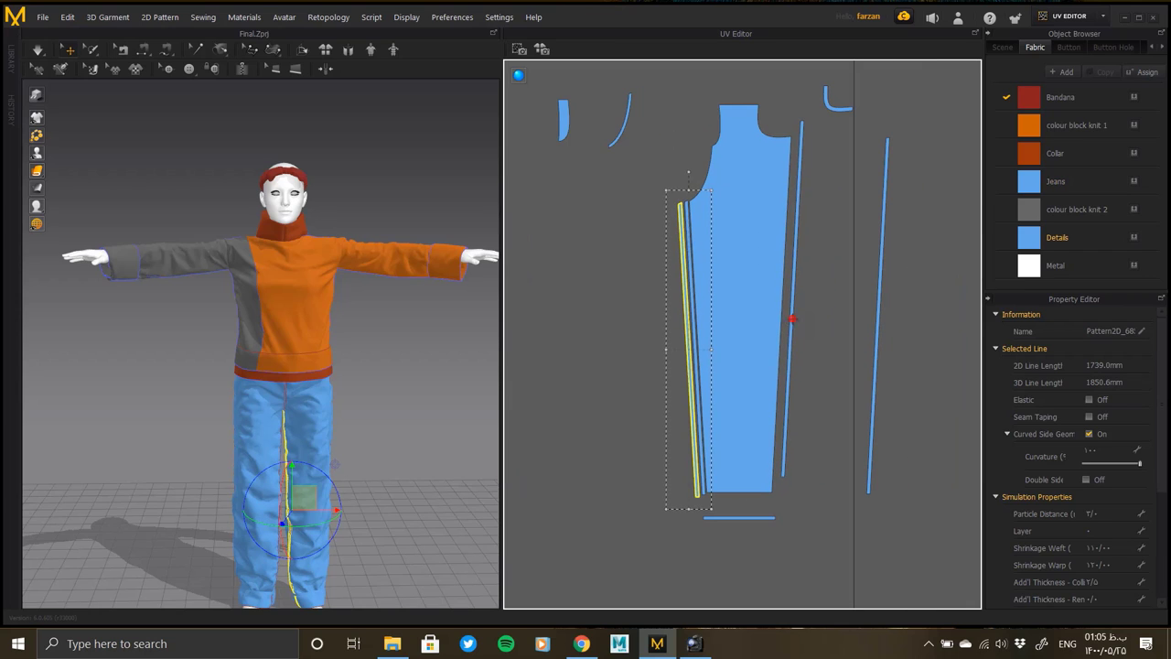
drag(688, 339, 787, 330)
click(876, 320)
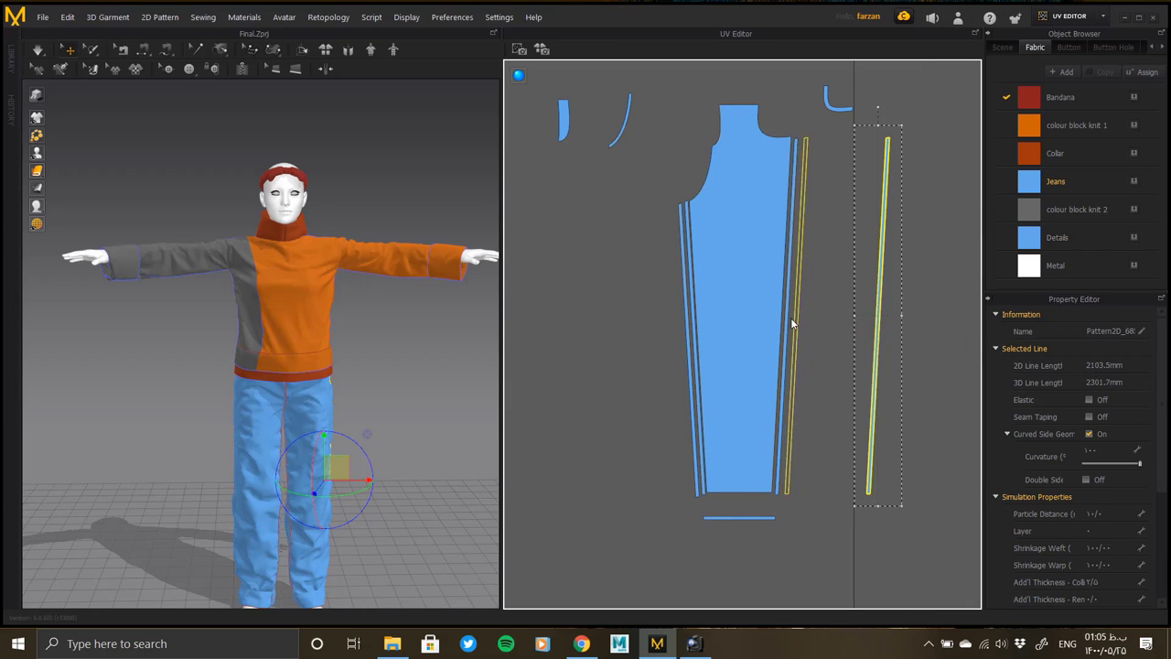
drag(875, 320, 790, 320)
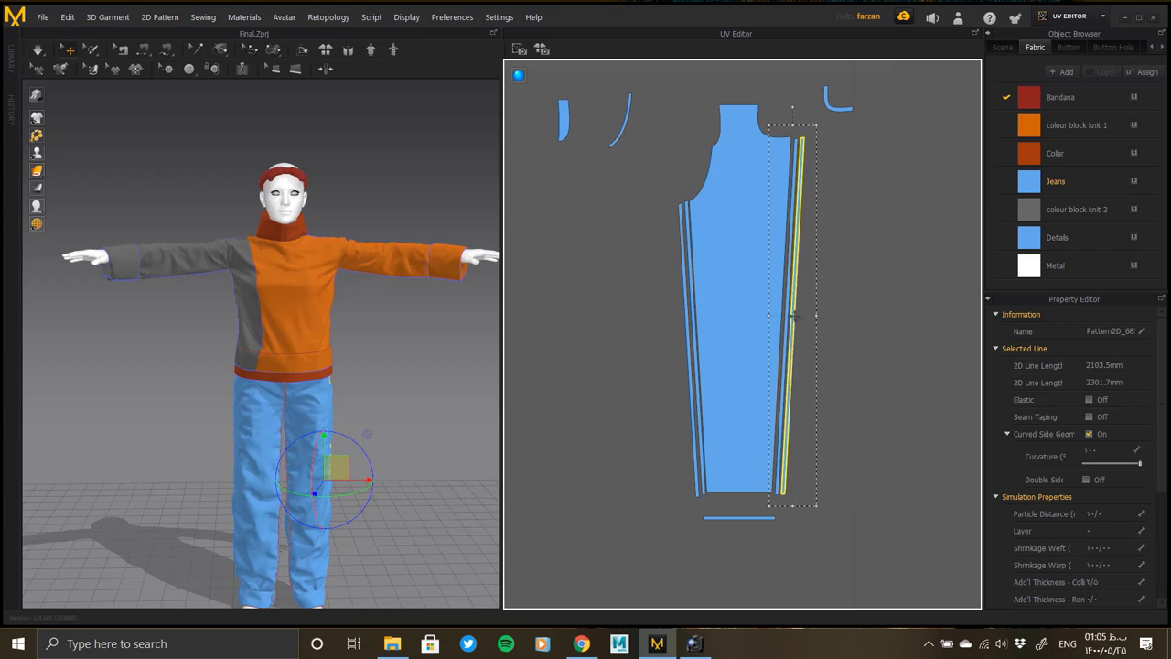
scroll(746, 288, down, 5)
scroll(609, 209, up, 1)
scroll(626, 254, up, 3)
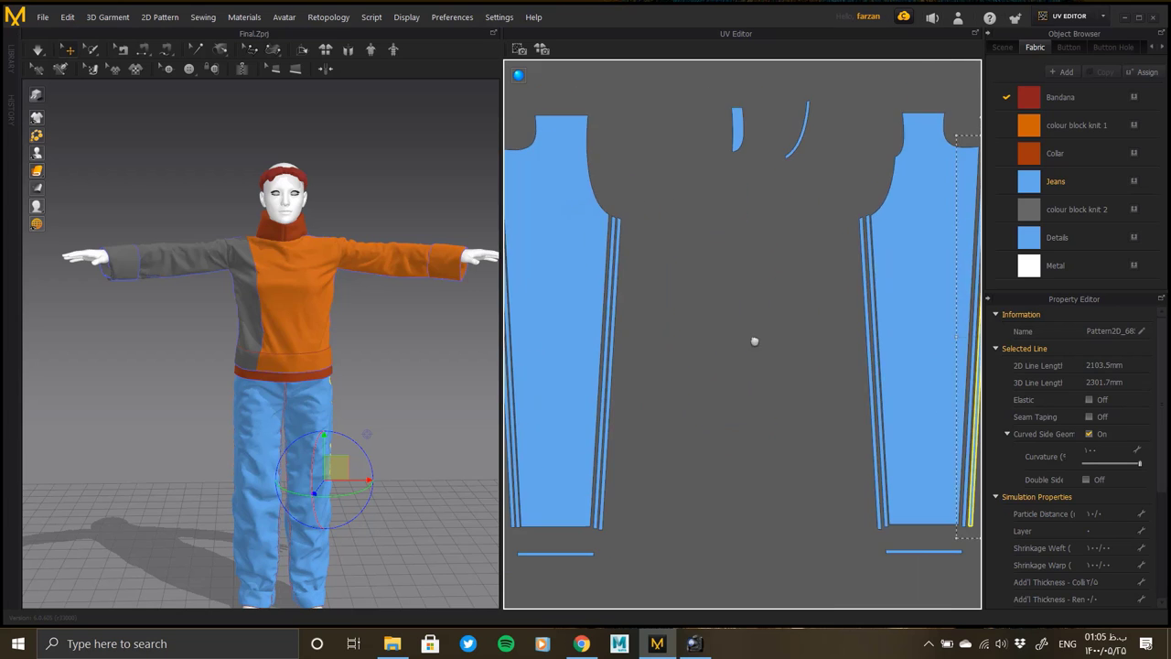
scroll(626, 253, up, 2)
scroll(626, 253, up, 2)
scroll(626, 253, down, 3)
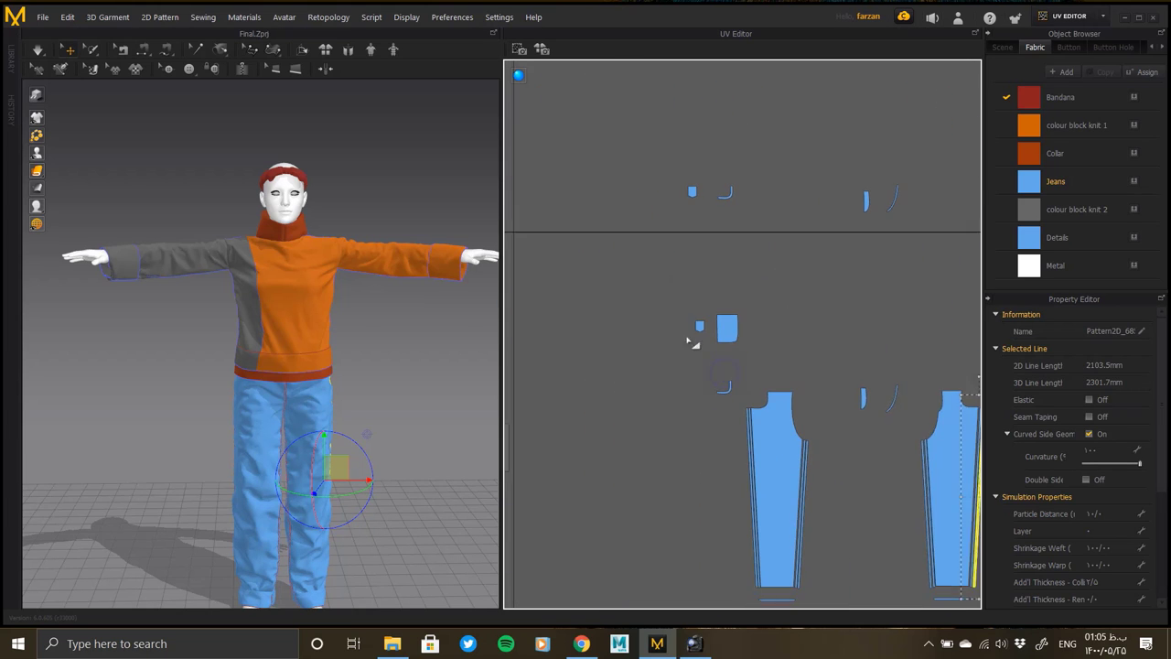
Step: Inspect the J-shaped trim, curved seam strip and L-shaped pocket trim pieces
click(725, 388)
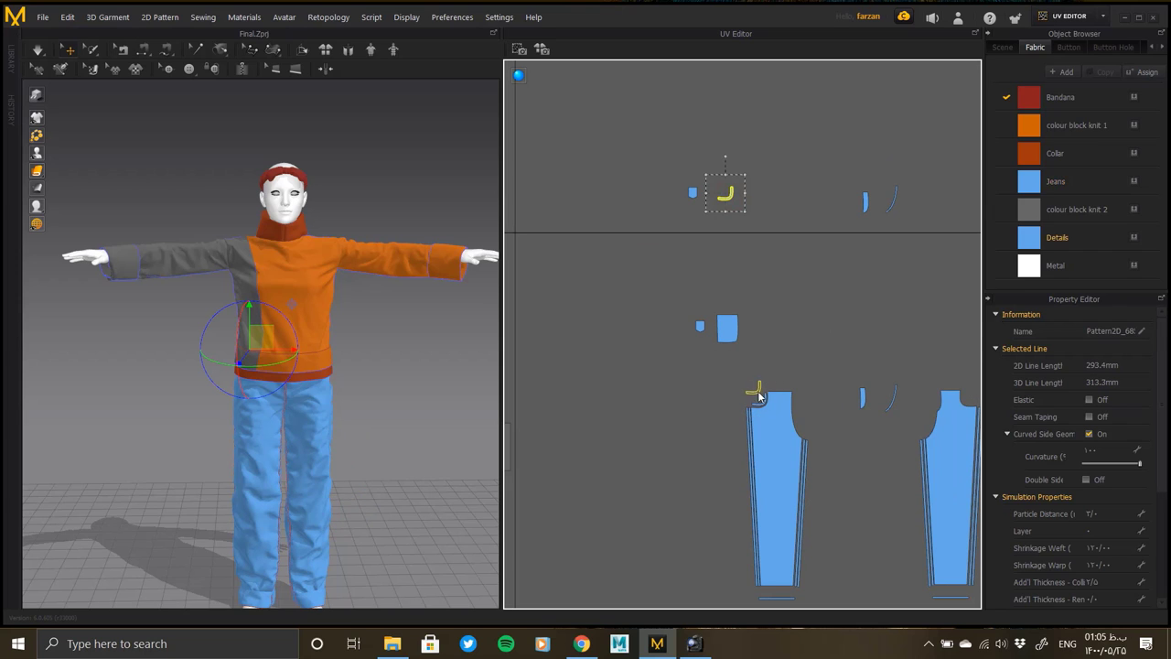
scroll(760, 433, up, 3)
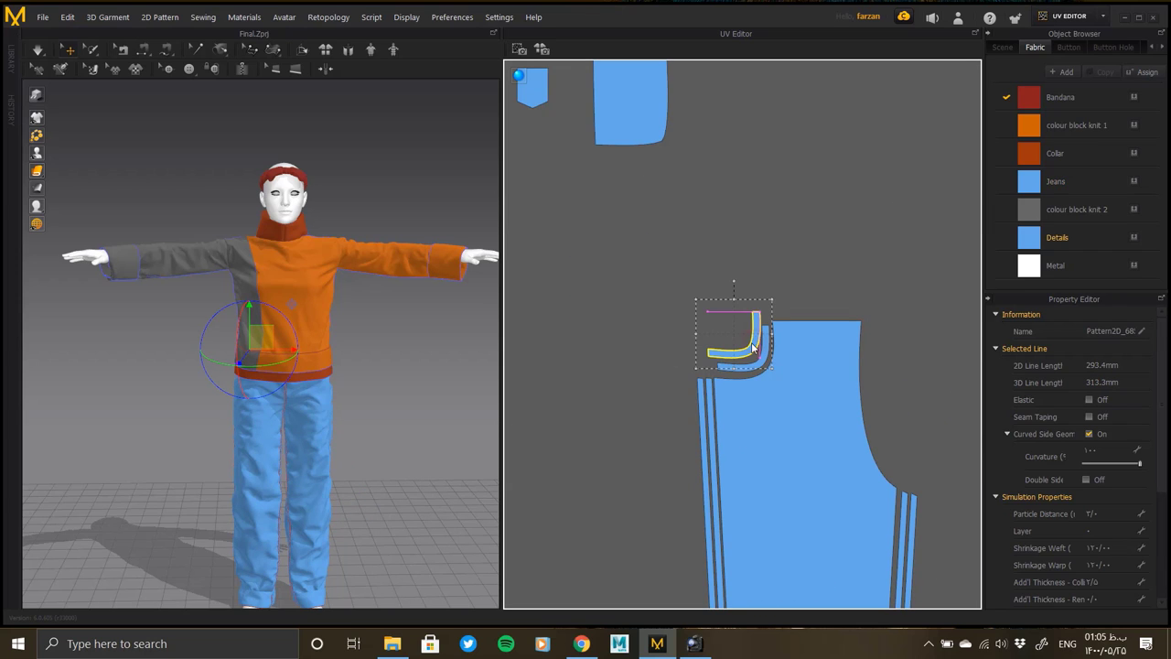
scroll(779, 386, down, 3)
scroll(805, 302, up, 3)
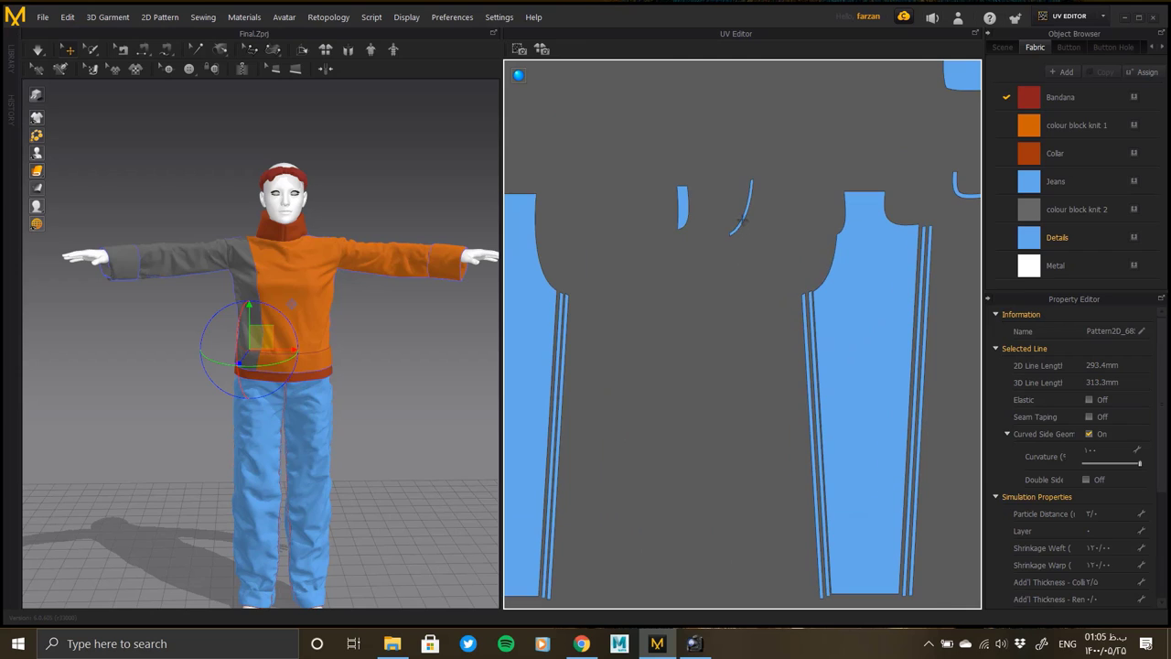
click(813, 279)
scroll(822, 278, down, 3)
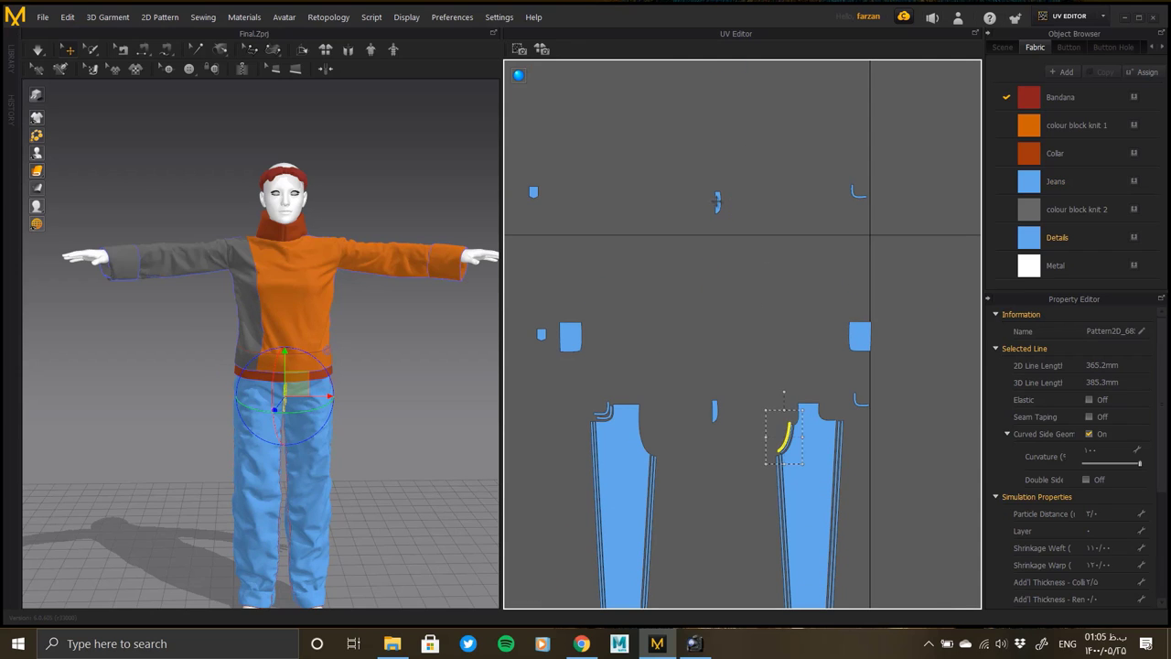
click(717, 200)
click(857, 192)
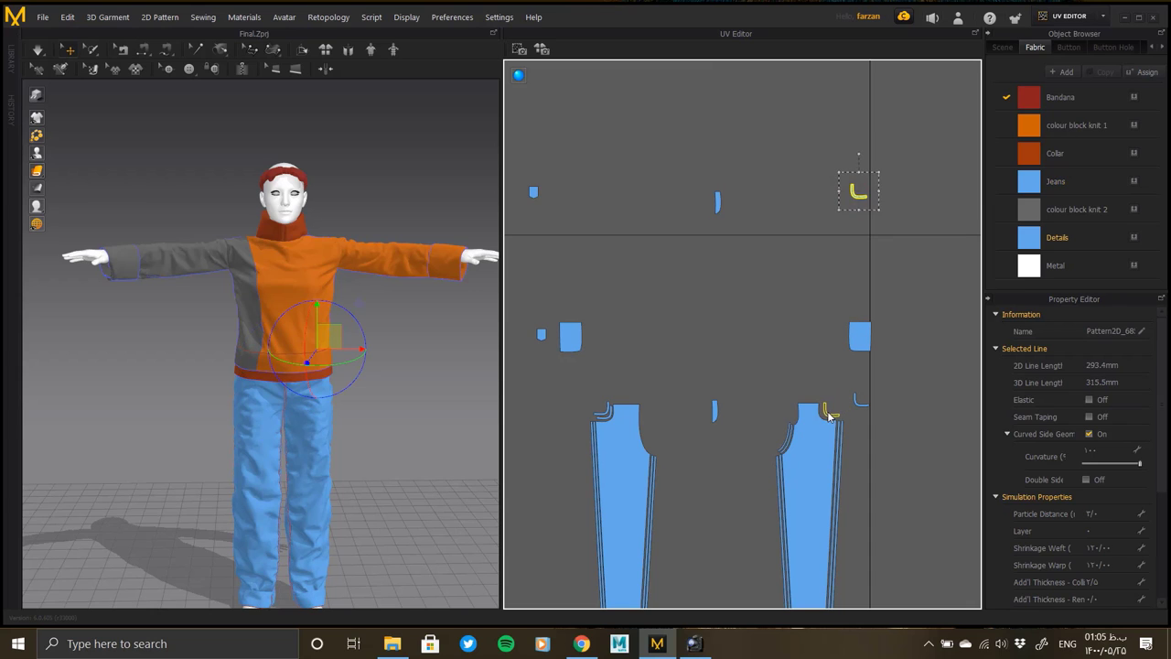
scroll(831, 414, up, 3)
scroll(751, 387, up, 3)
click(823, 291)
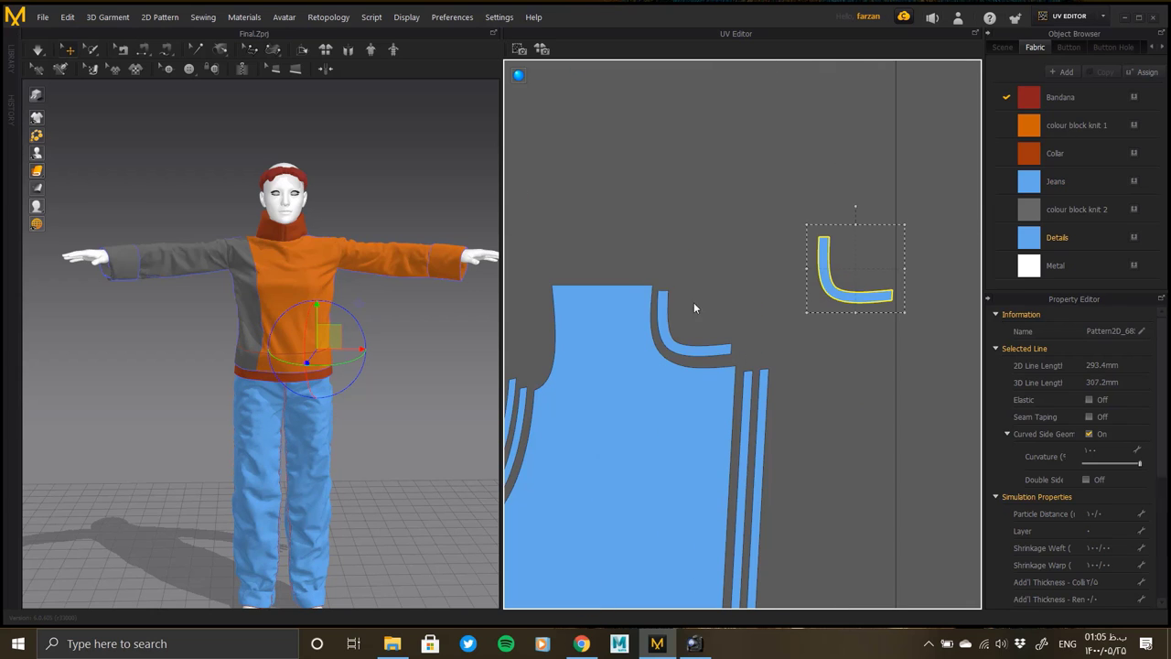
click(688, 323)
scroll(750, 353, down, 5)
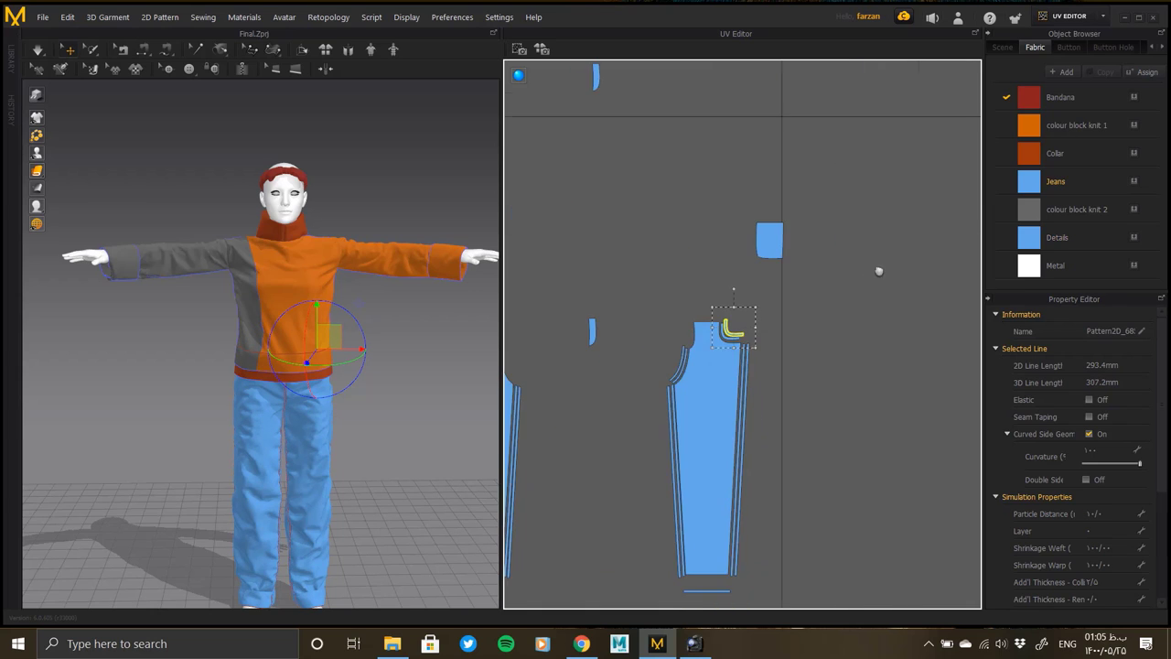
Step: Move the small trim piece beside the right jeans leg, up against its edge
click(730, 309)
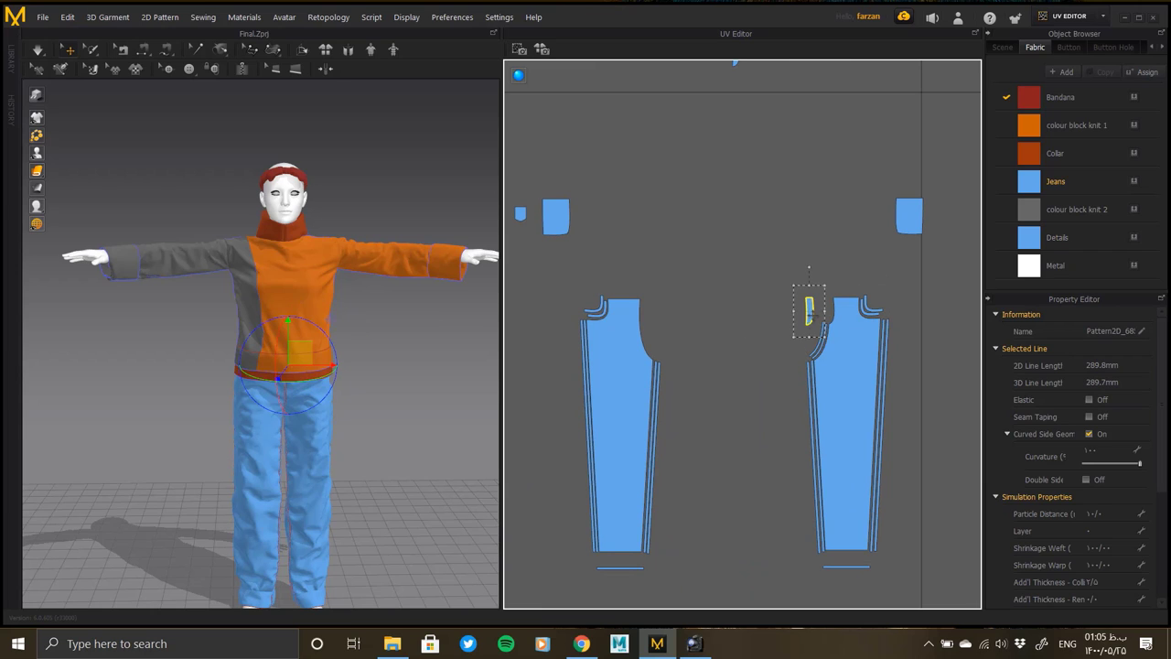
drag(815, 333, 804, 337)
scroll(758, 183, down, 2)
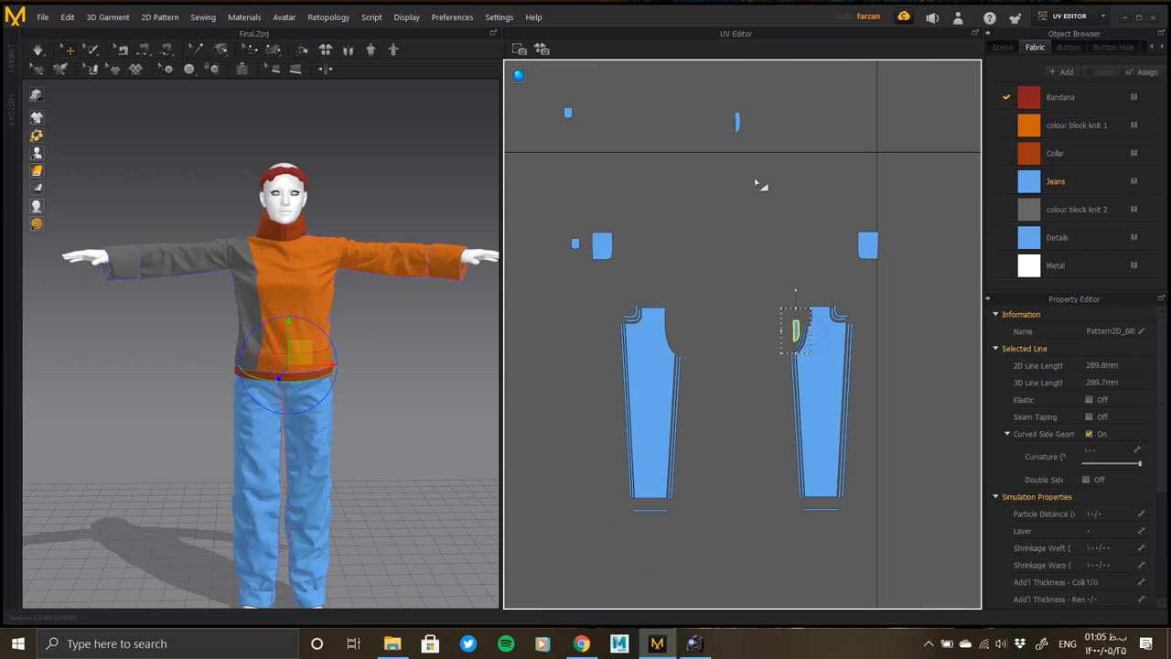
scroll(791, 334, up, 5)
scroll(771, 327, up, 4)
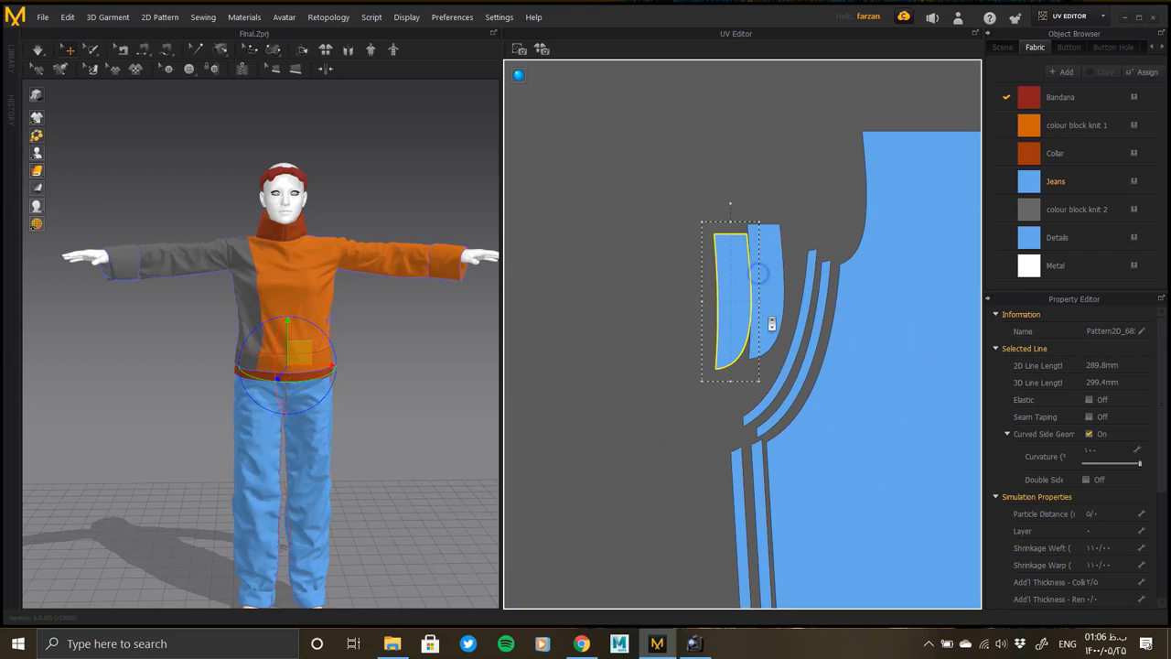
mouse_move(759, 285)
mouse_down()
mouse_move(847, 179)
mouse_move(801, 183)
mouse_up()
click(787, 293)
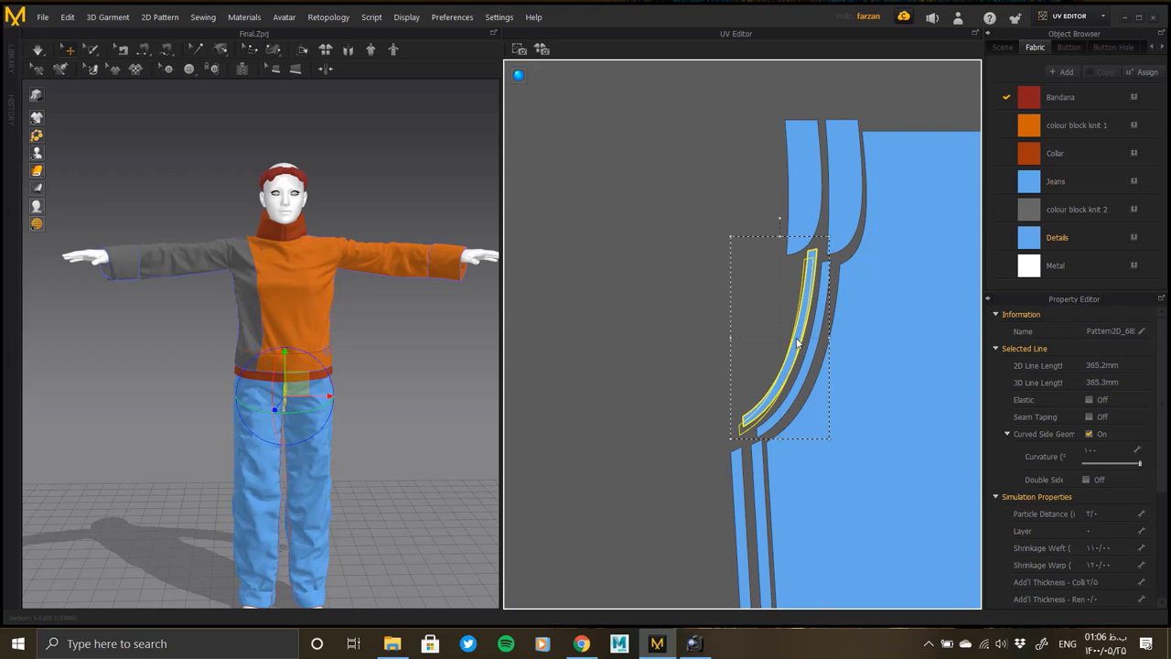
click(802, 207)
scroll(787, 220, down, 5)
scroll(696, 258, down, 3)
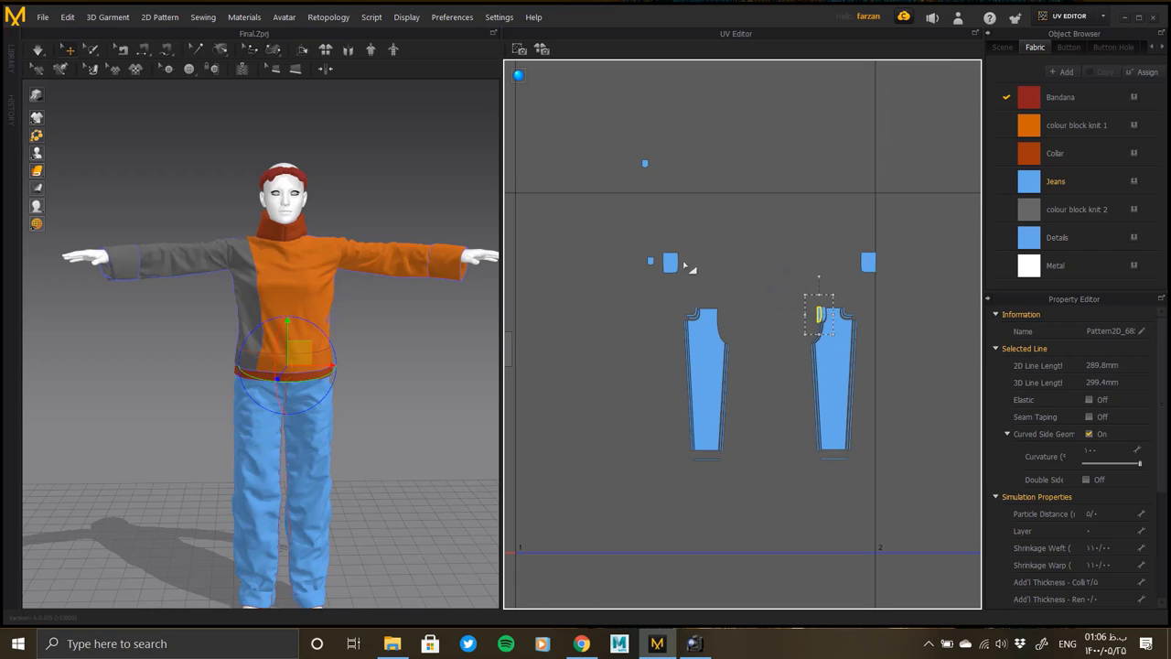
Step: Place the small pocket next to the other pocket and move a small piece beside the jeans top
click(645, 163)
scroll(753, 278, up, 3)
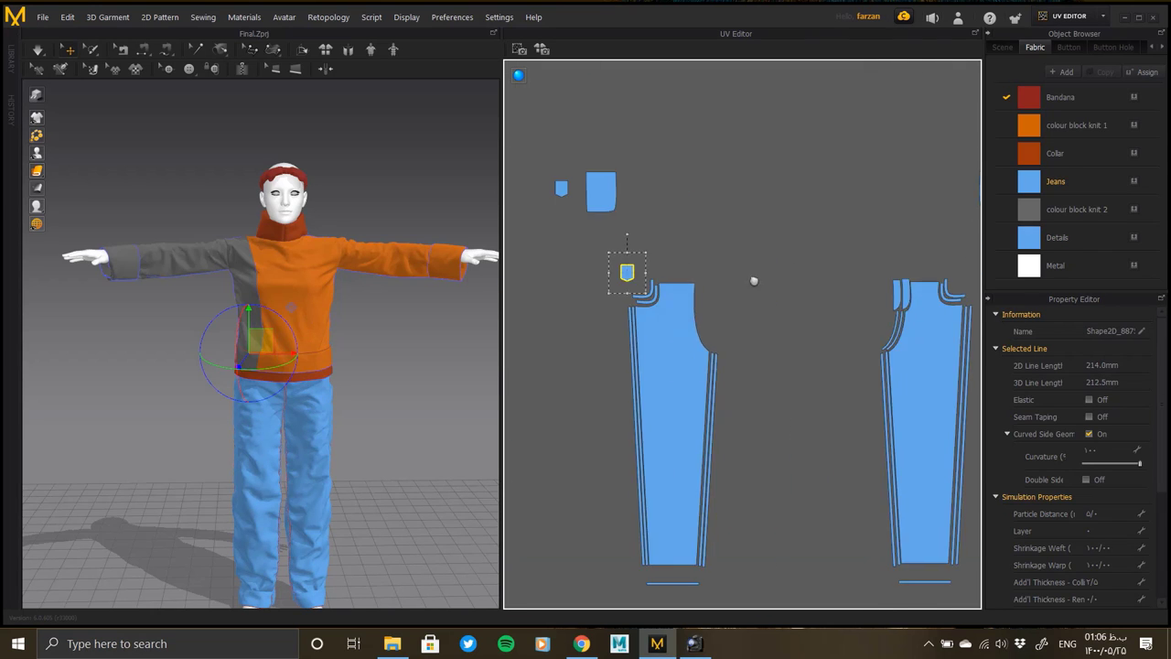
scroll(755, 290, up, 5)
scroll(755, 290, down, 5)
scroll(756, 290, down, 3)
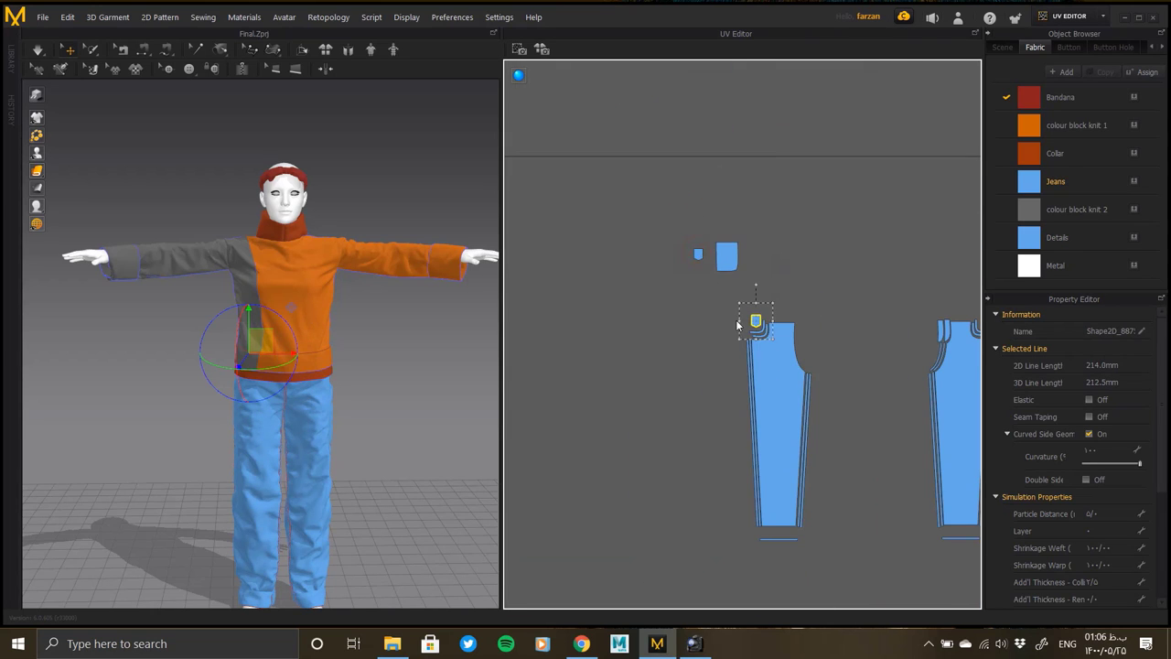
scroll(765, 359, up, 5)
drag(752, 253, 799, 196)
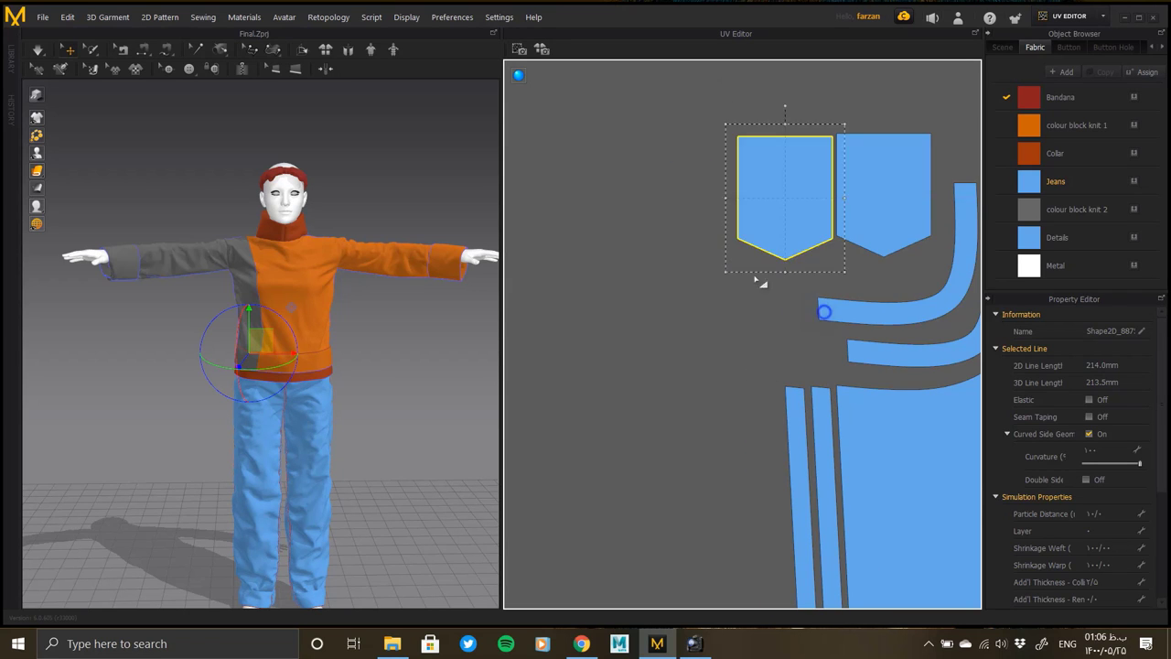
scroll(646, 208, down, 4)
drag(645, 207, 743, 294)
scroll(638, 270, down, 3)
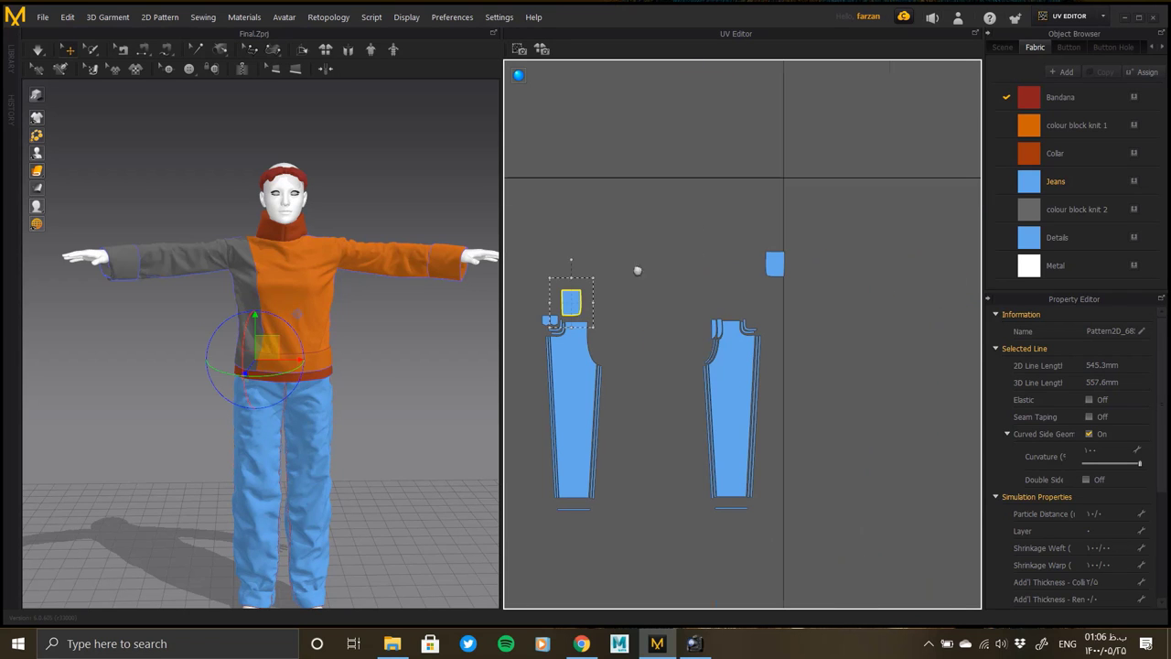
scroll(737, 311, down, 3)
Step: Select both curved crotch trim lines together in the UV layout
scroll(539, 337, down, 3)
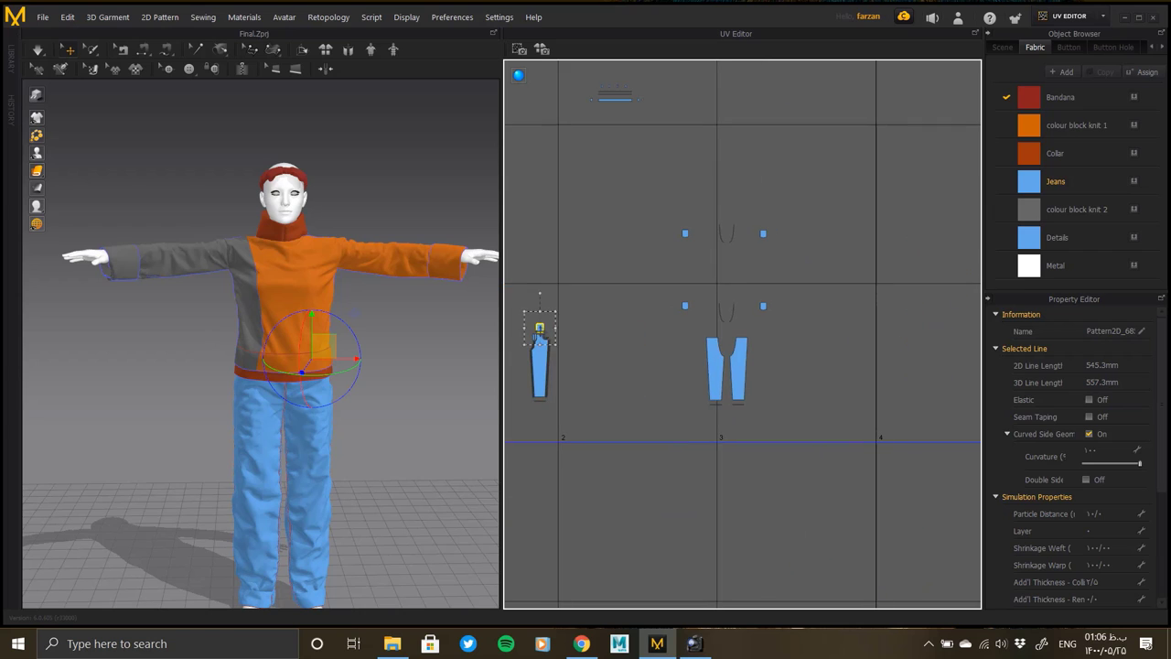
scroll(684, 315, up, 2)
scroll(668, 332, up, 4)
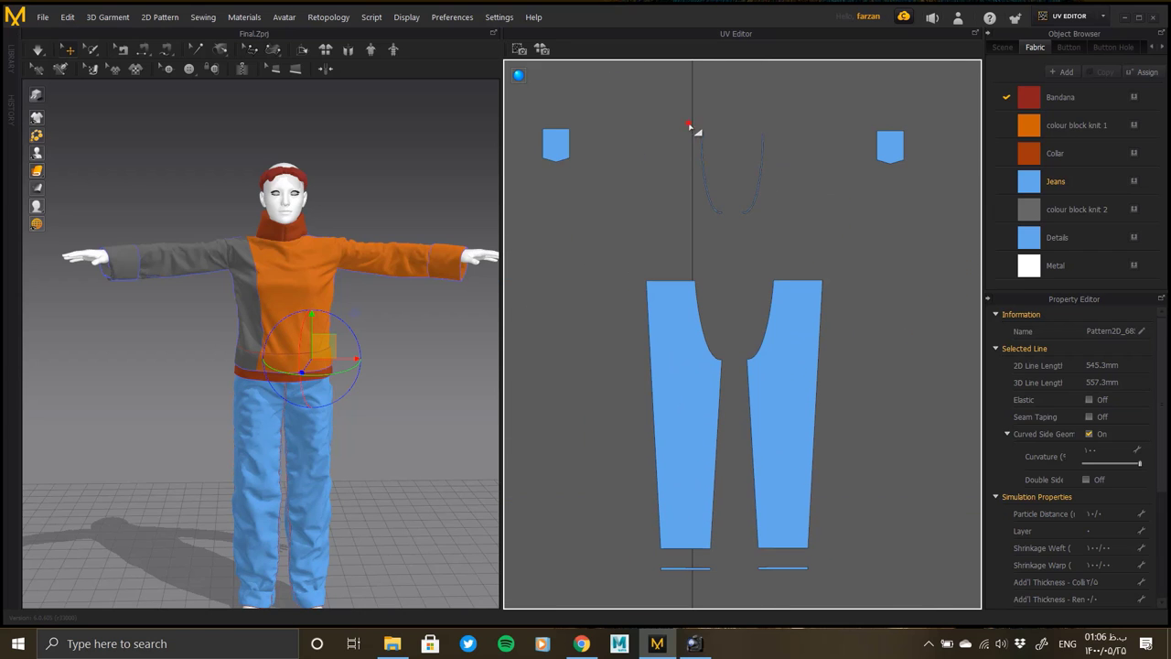
mouse_move(690, 126)
mouse_down()
mouse_move(776, 225)
mouse_move(714, 354)
mouse_move(724, 253)
mouse_up()
scroll(723, 253, up, 4)
scroll(721, 225, down, 5)
scroll(723, 235, down, 2)
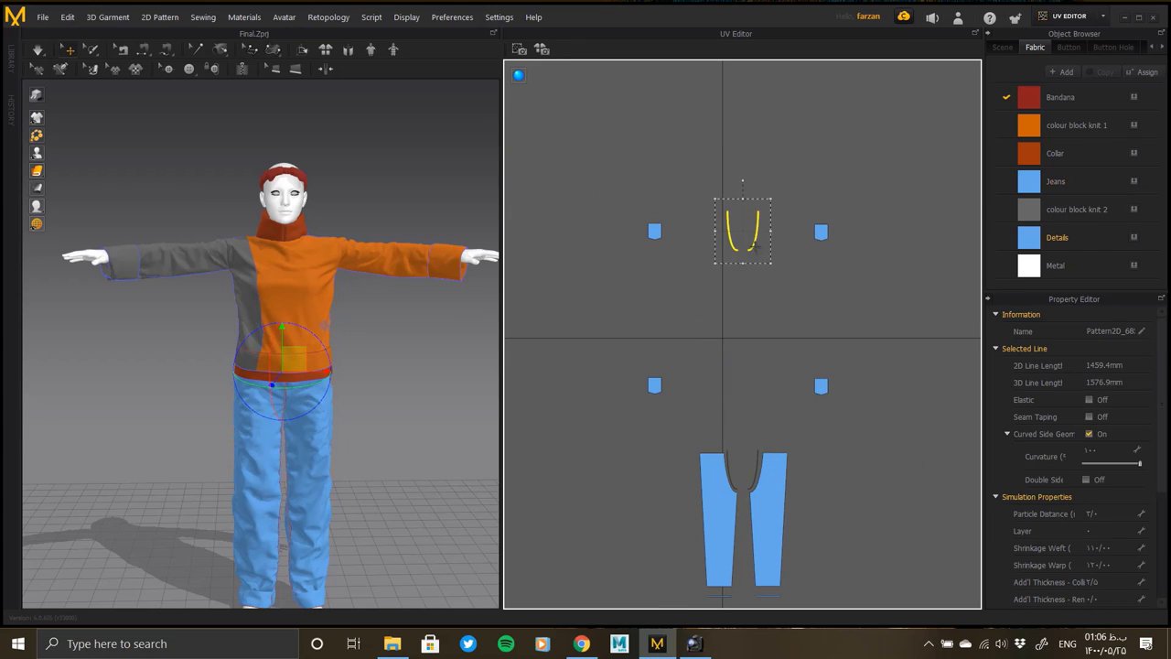
scroll(756, 424, up, 3)
scroll(732, 366, up, 4)
Step: Move the crotch strip down between the jeans legs and add the parallel curved lines to the selection
click(700, 421)
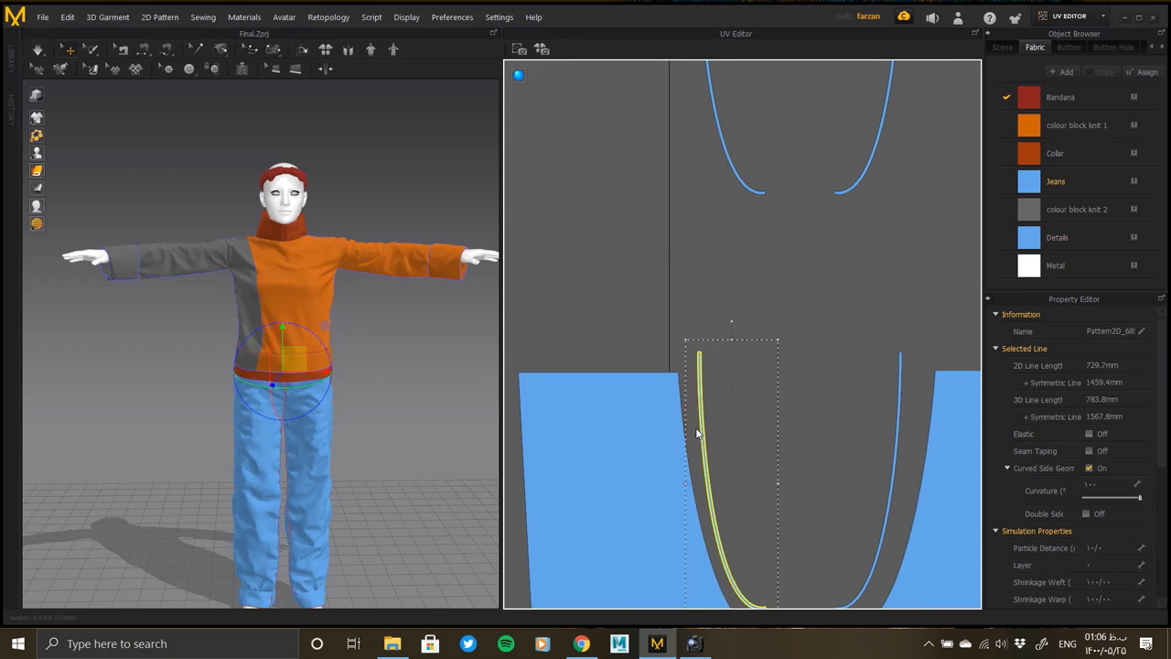
middle_drag(701, 434, 689, 317)
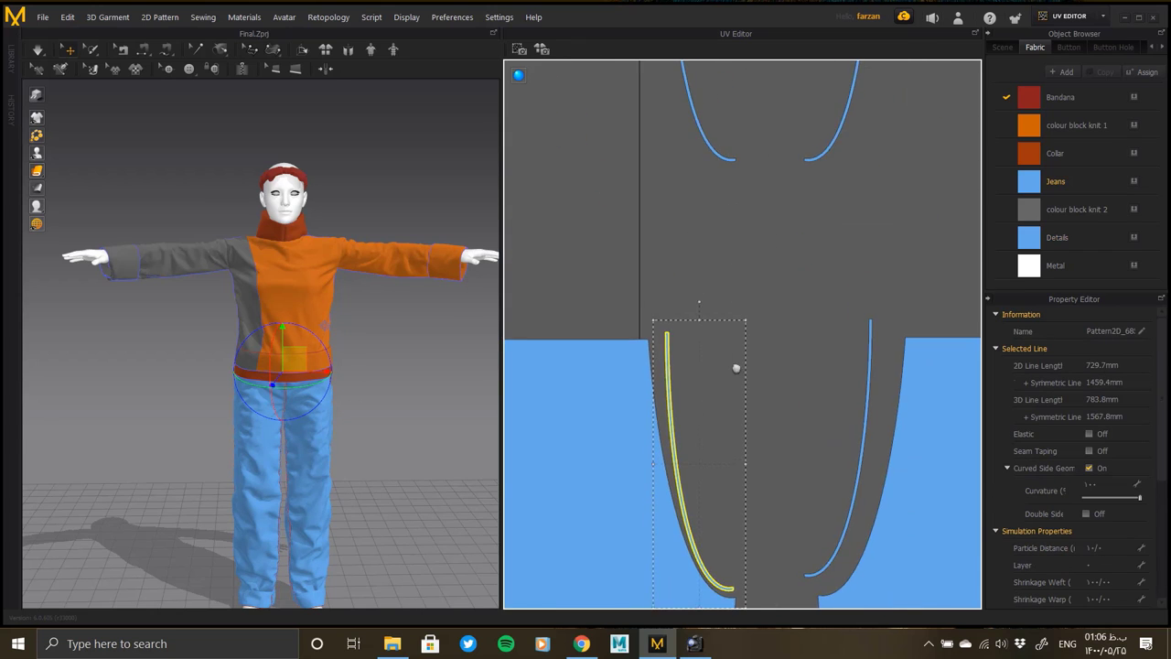
scroll(689, 317, down, 2)
mouse_move(666, 314)
mouse_down()
mouse_move(706, 157)
mouse_move(704, 462)
mouse_move(779, 455)
mouse_up()
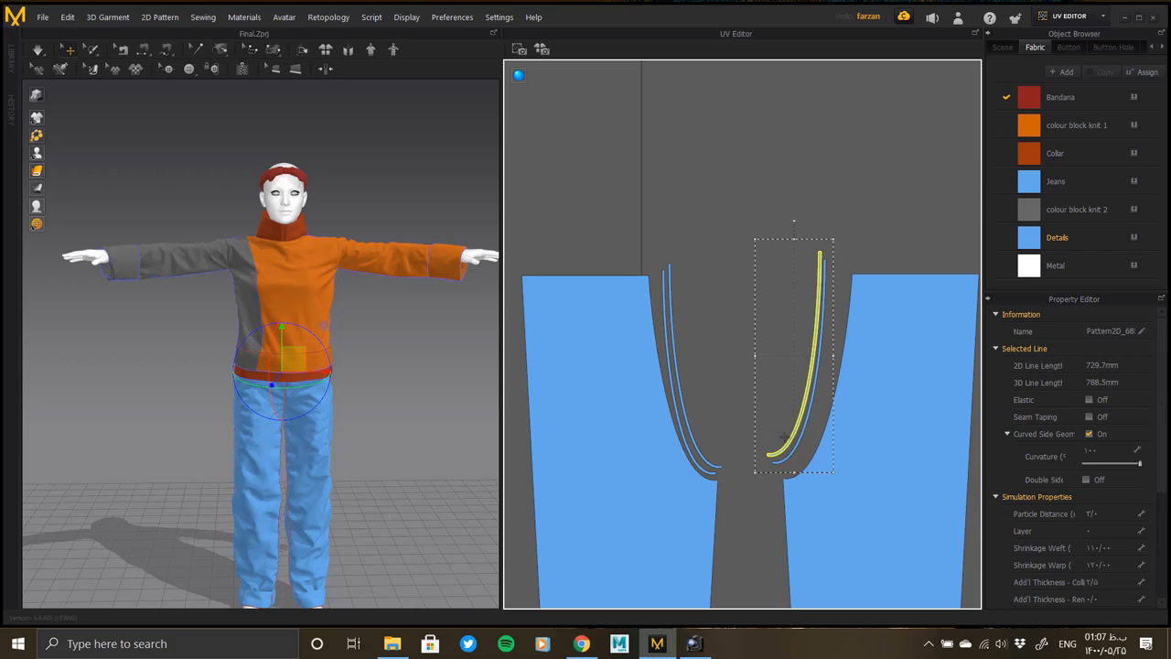
click(839, 499)
click(819, 384)
shift+click(819, 384)
shift+click(822, 386)
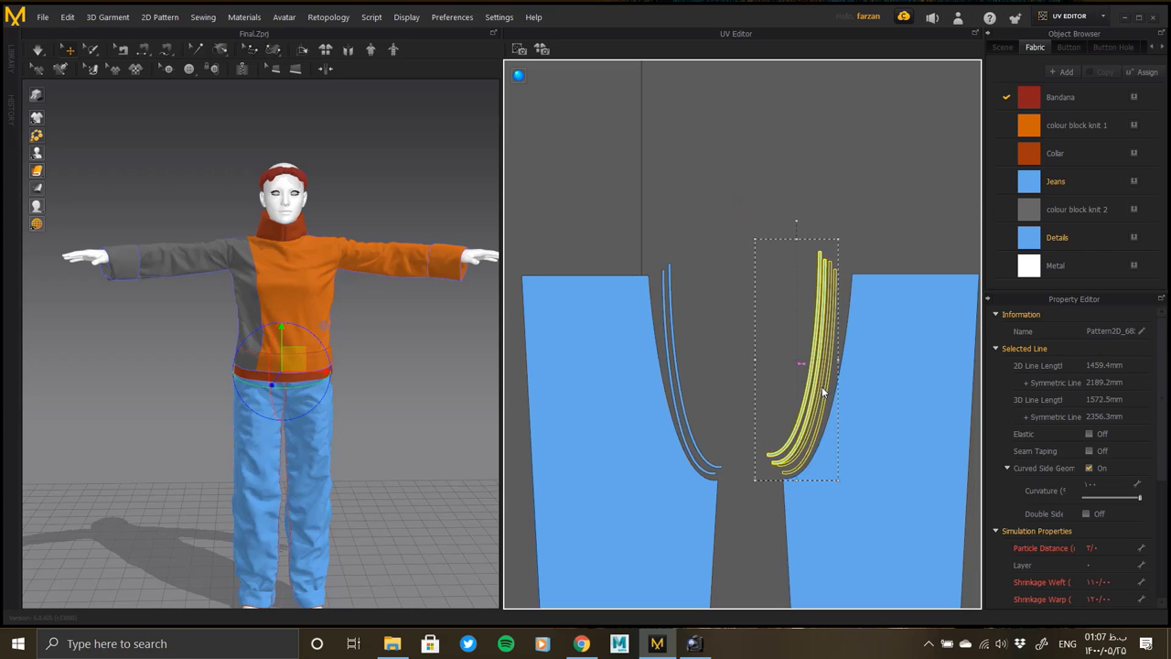
scroll(787, 330, down, 5)
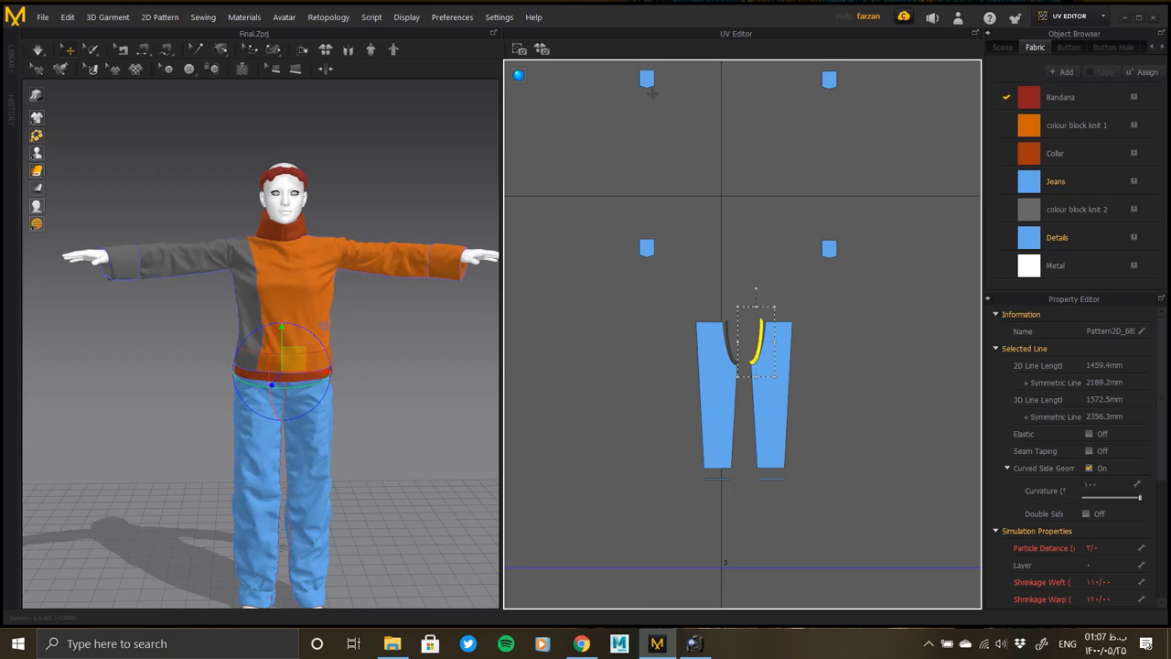
Step: Pair the top pockets with their partners and move the small metal pieces down into tile 2
drag(647, 79, 664, 249)
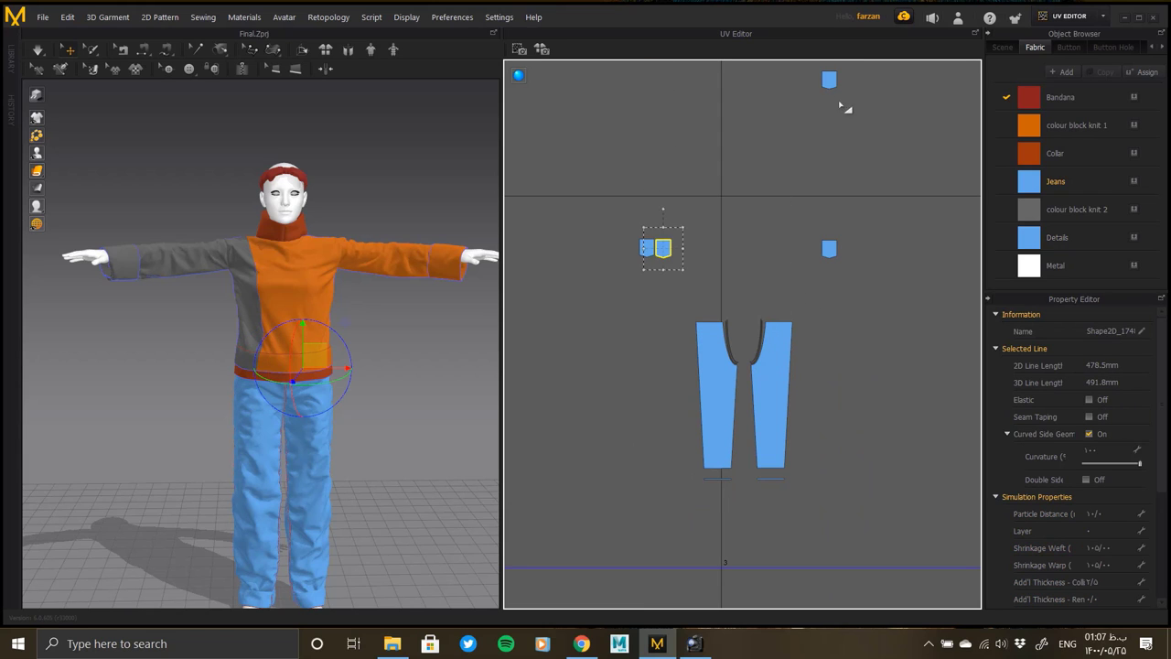
drag(829, 80, 850, 260)
scroll(766, 296, down, 3)
scroll(651, 141, down, 2)
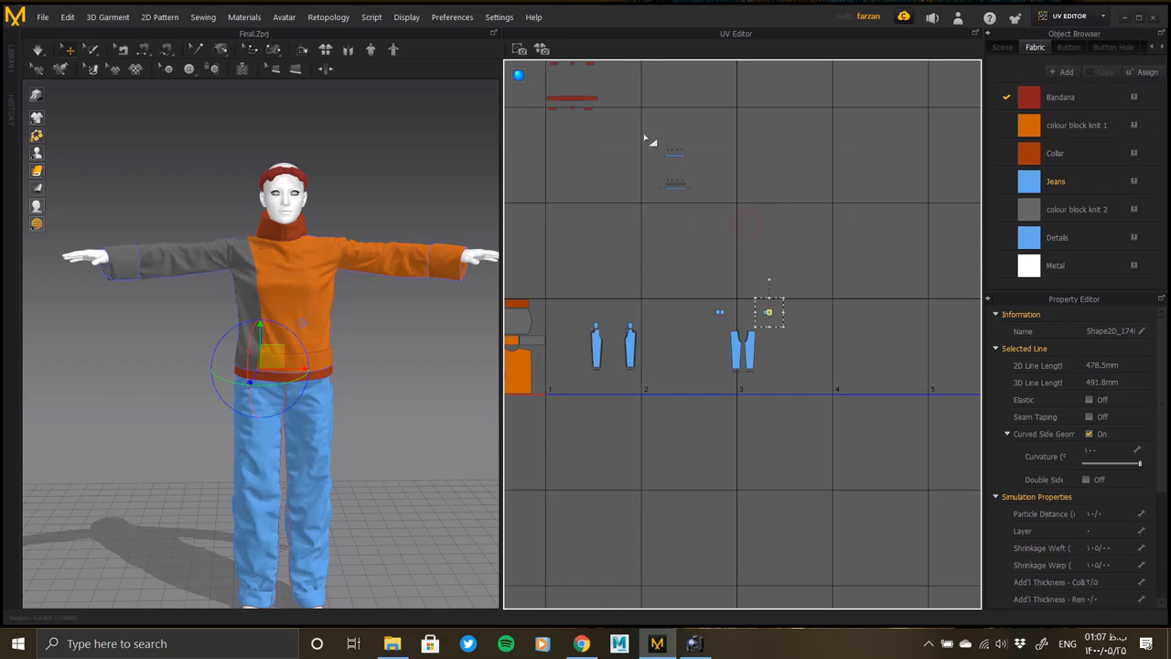
click(674, 151)
drag(669, 403, 674, 413)
Step: Select the jeans leg pieces and attach a hem strip to the bottom of its leg
scroll(677, 402, up, 2)
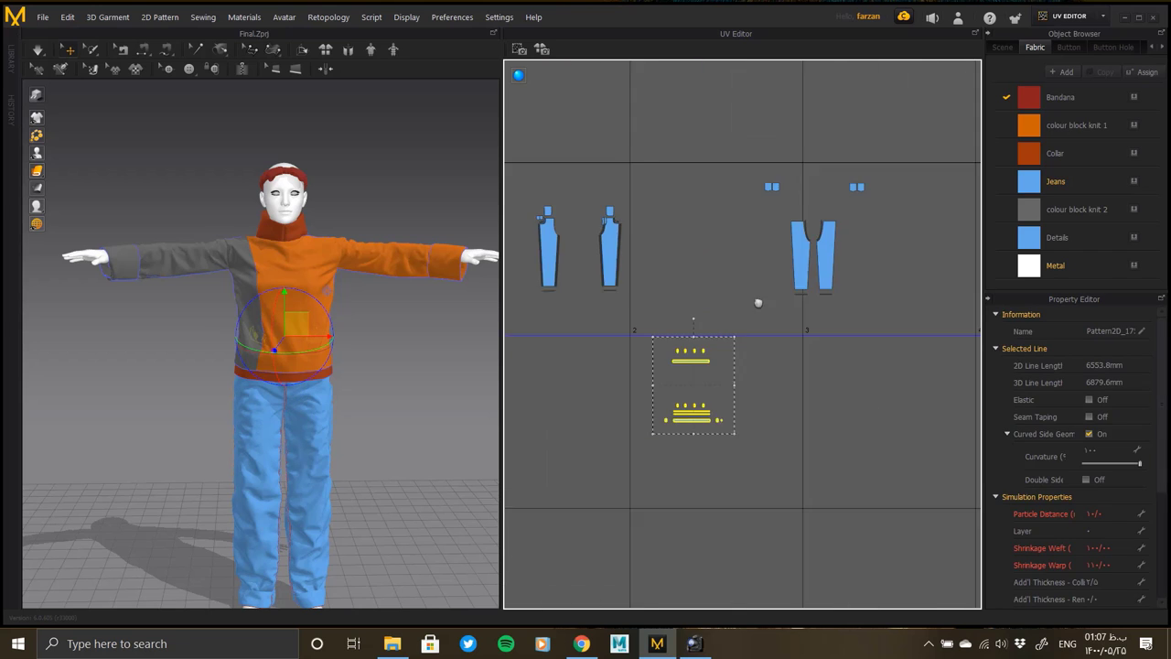
scroll(681, 389, up, 2)
scroll(683, 375, up, 1)
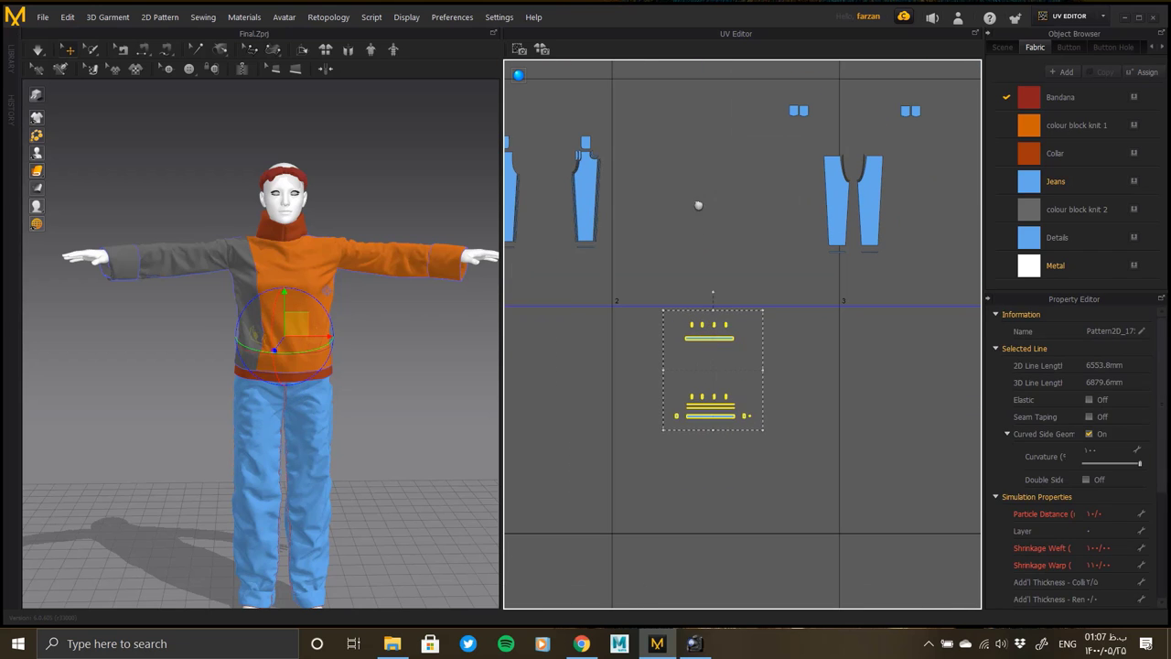
middle_drag(609, 132, 805, 248)
click(648, 400)
click(615, 384)
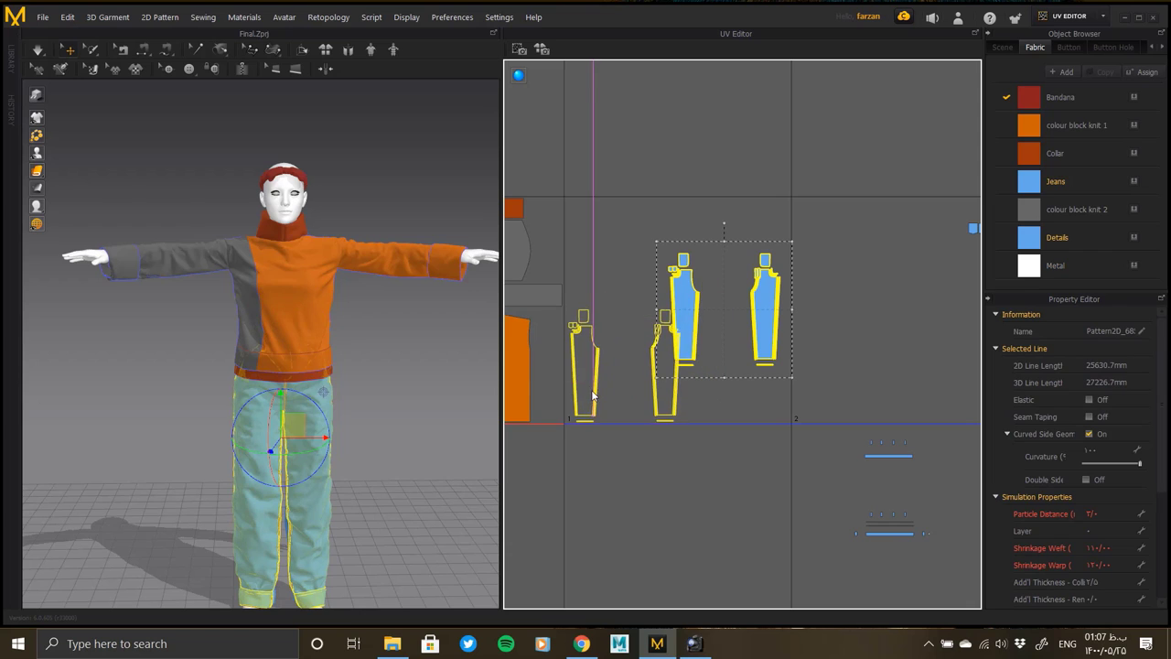
scroll(805, 340, up, 3)
scroll(804, 342, up, 2)
click(804, 343)
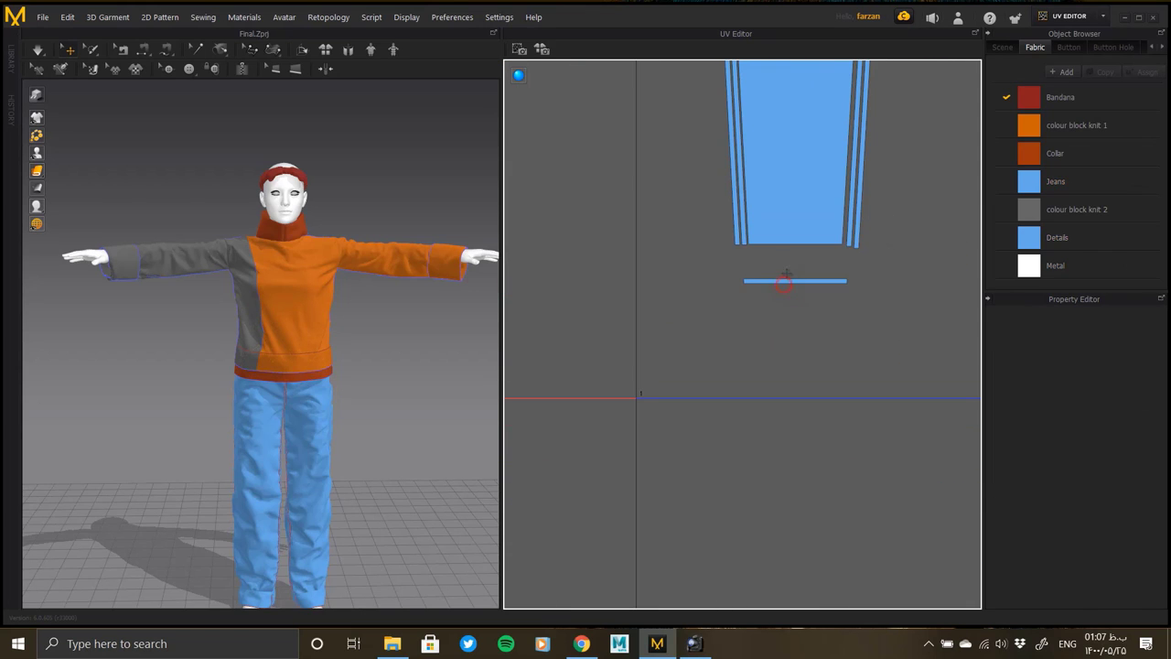
click(781, 281)
middle_drag(780, 284, 892, 282)
drag(892, 282, 896, 254)
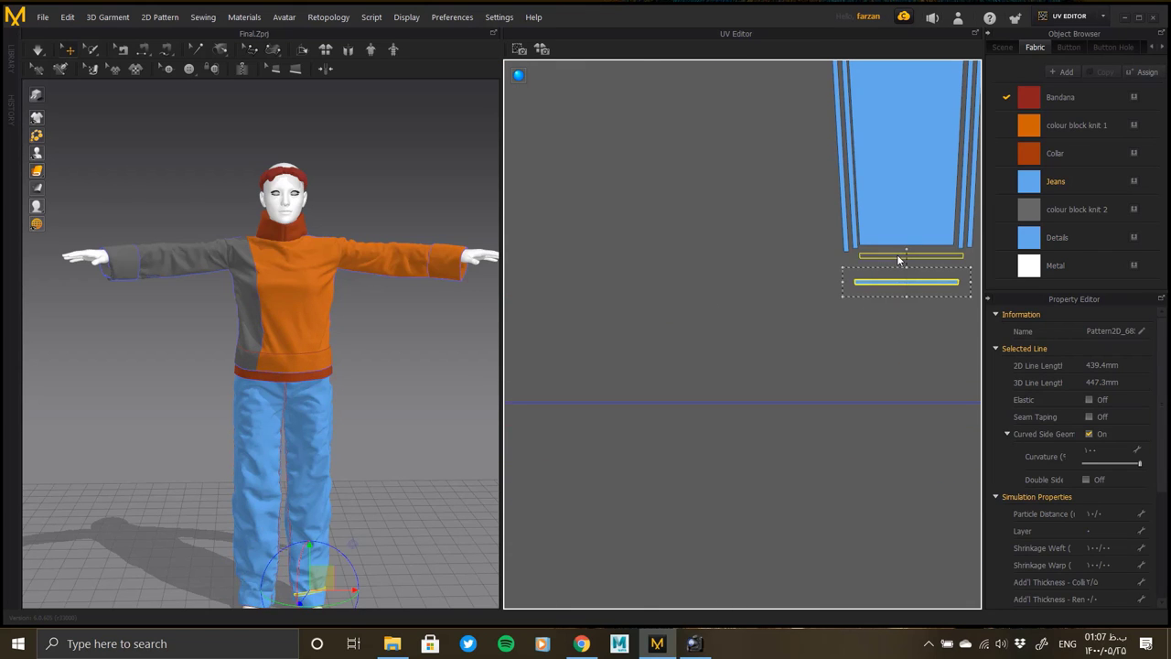
Step: Place the first pair of jeans leg pieces side by side in tile 1 beside the top's pieces
scroll(886, 310, down, 3)
click(751, 110)
drag(792, 175, 703, 175)
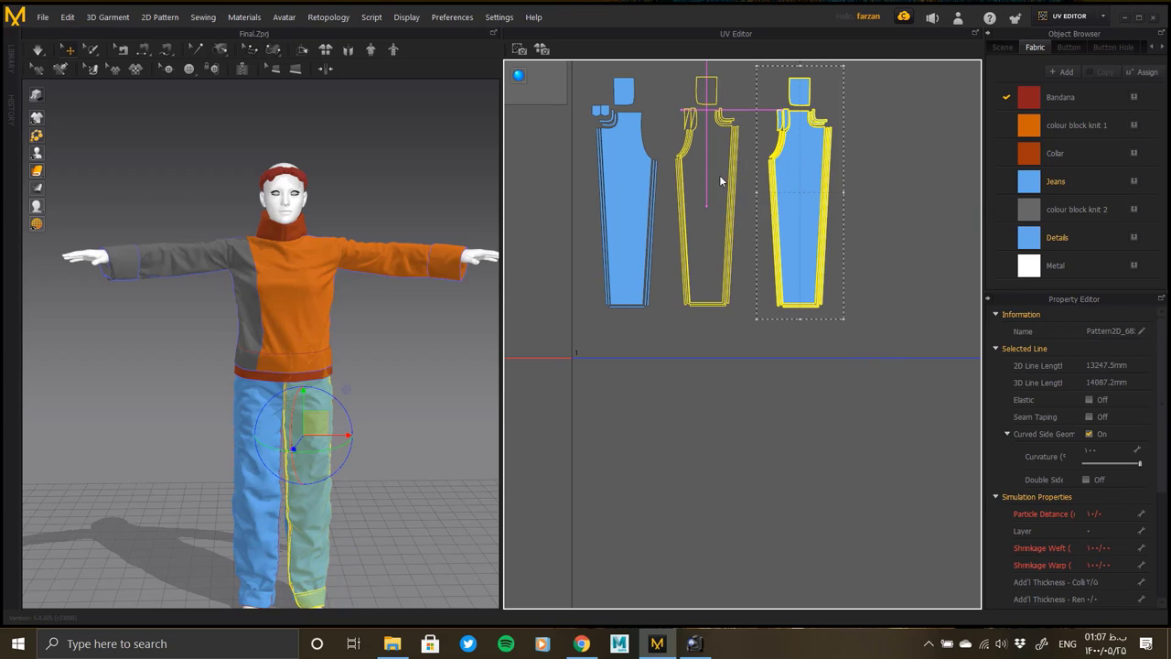
middle_drag(702, 175, 723, 226)
scroll(748, 323, down, 2)
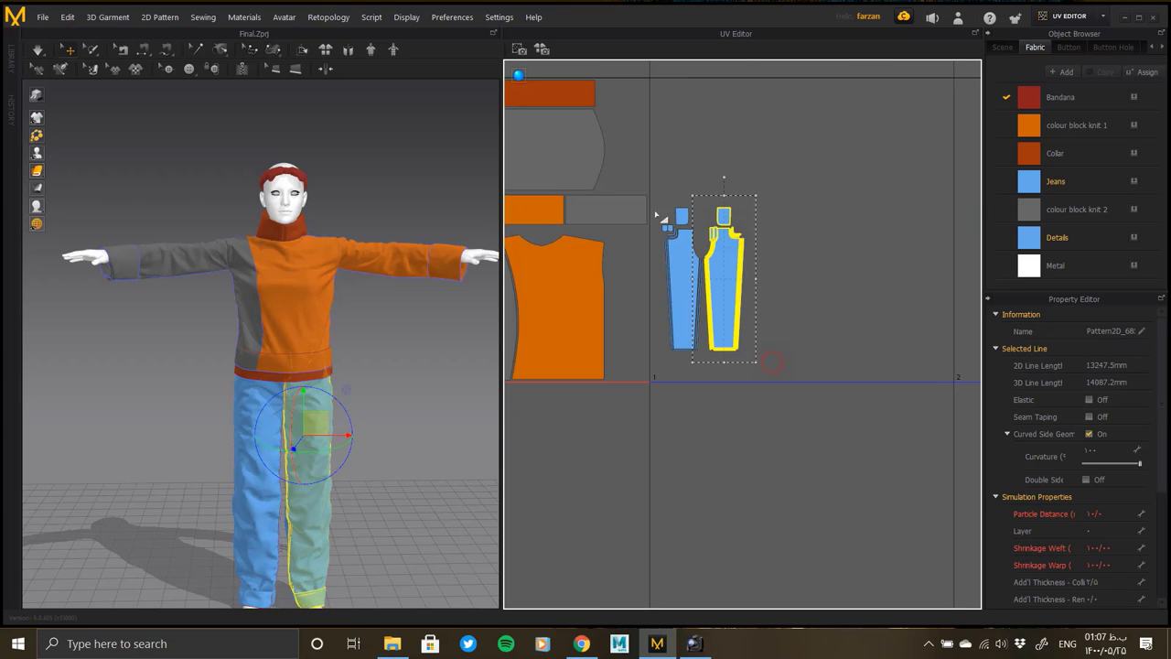
shift+click(688, 291)
drag(688, 291, 678, 327)
scroll(678, 327, down, 2)
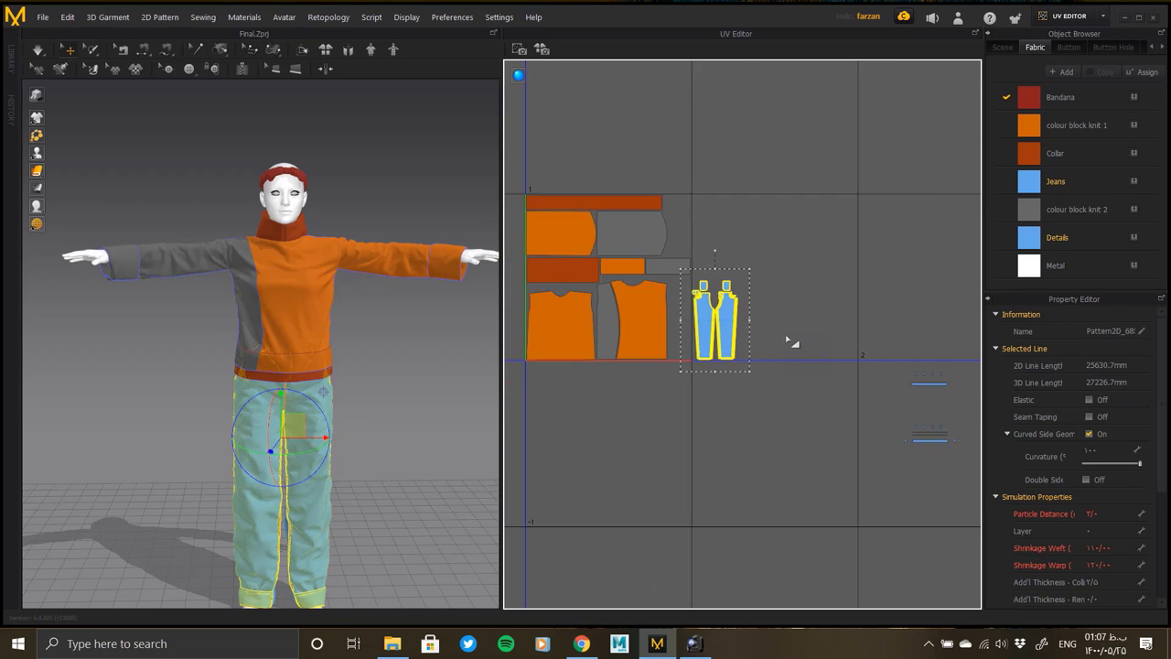
middle_drag(792, 340, 627, 327)
Step: Attach the middle and right hem strips to their legs and line the second leg pair up beside the first
click(897, 295)
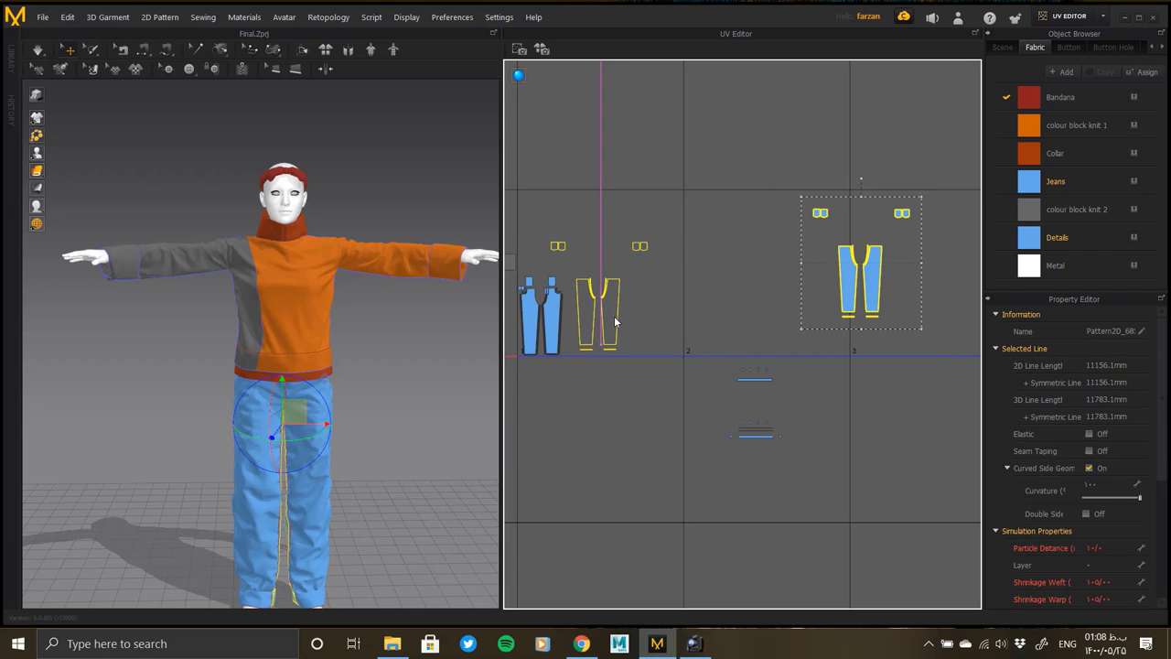
scroll(667, 222, up, 5)
middle_drag(667, 223, 775, 341)
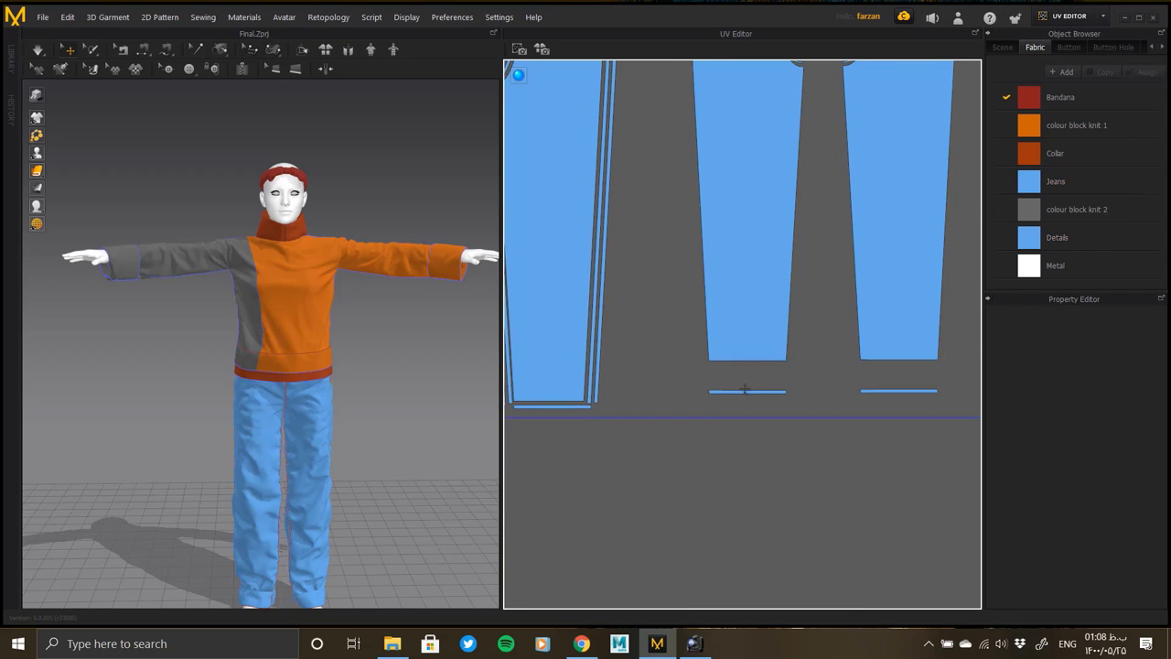
drag(746, 391, 743, 365)
drag(897, 391, 899, 366)
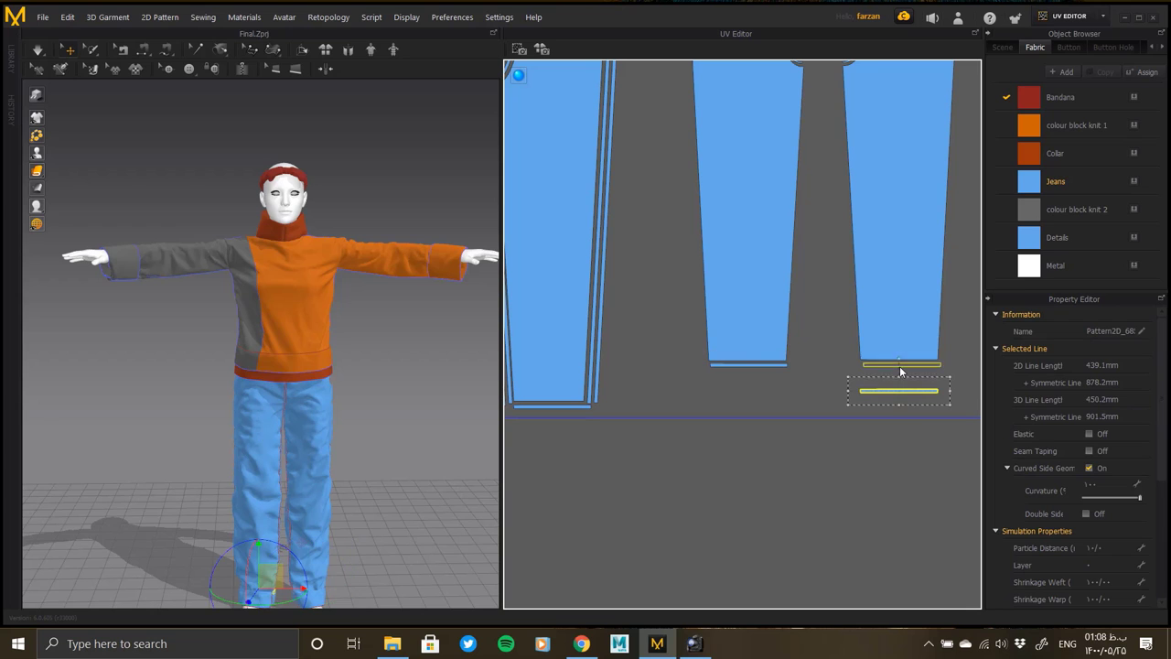
scroll(896, 365, down, 3)
scroll(885, 405, down, 1)
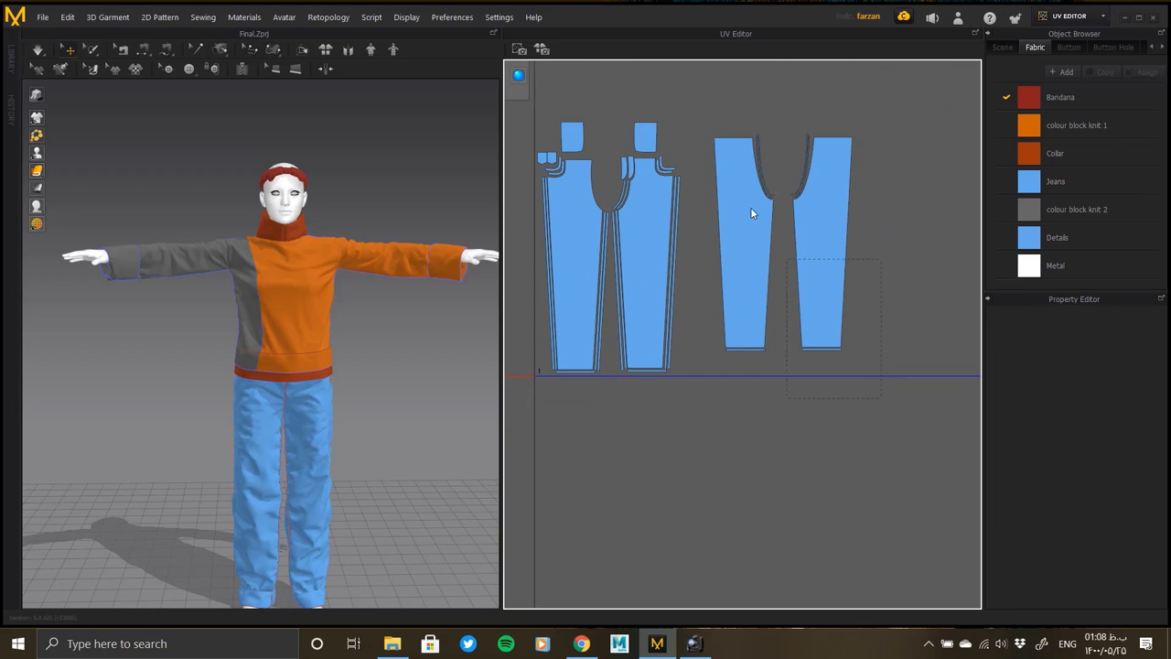
drag(753, 275, 716, 293)
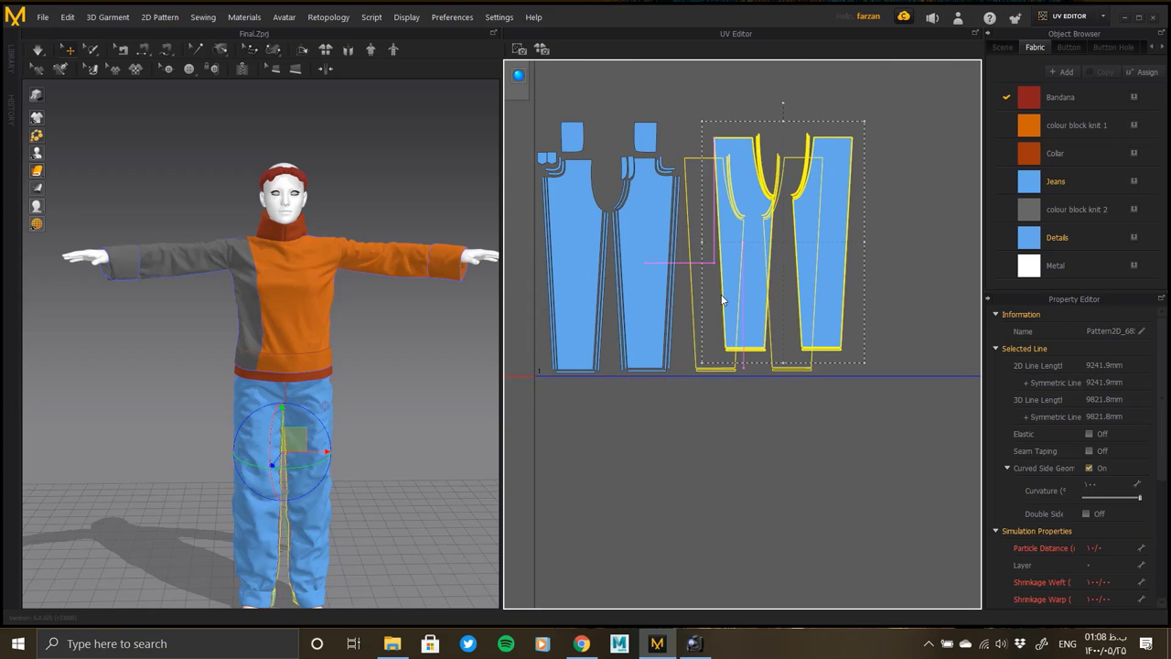
drag(716, 292, 720, 294)
click(875, 403)
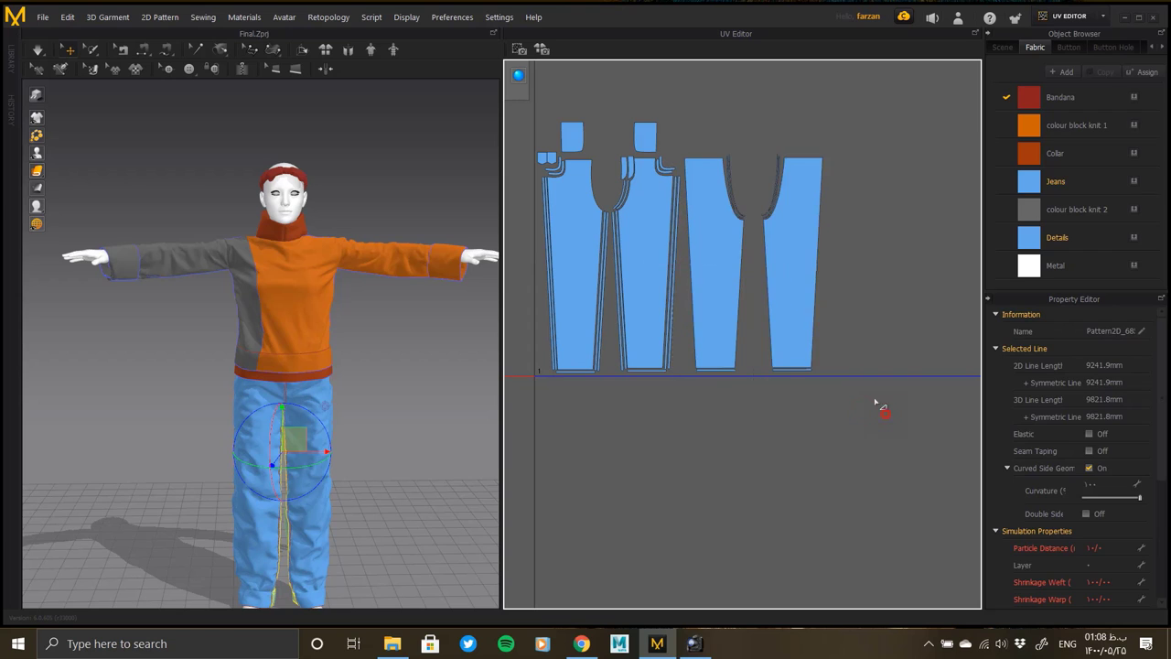
click(794, 264)
Step: Box-select the small metal trim pieces and move them up near the jeans
scroll(716, 291, down, 5)
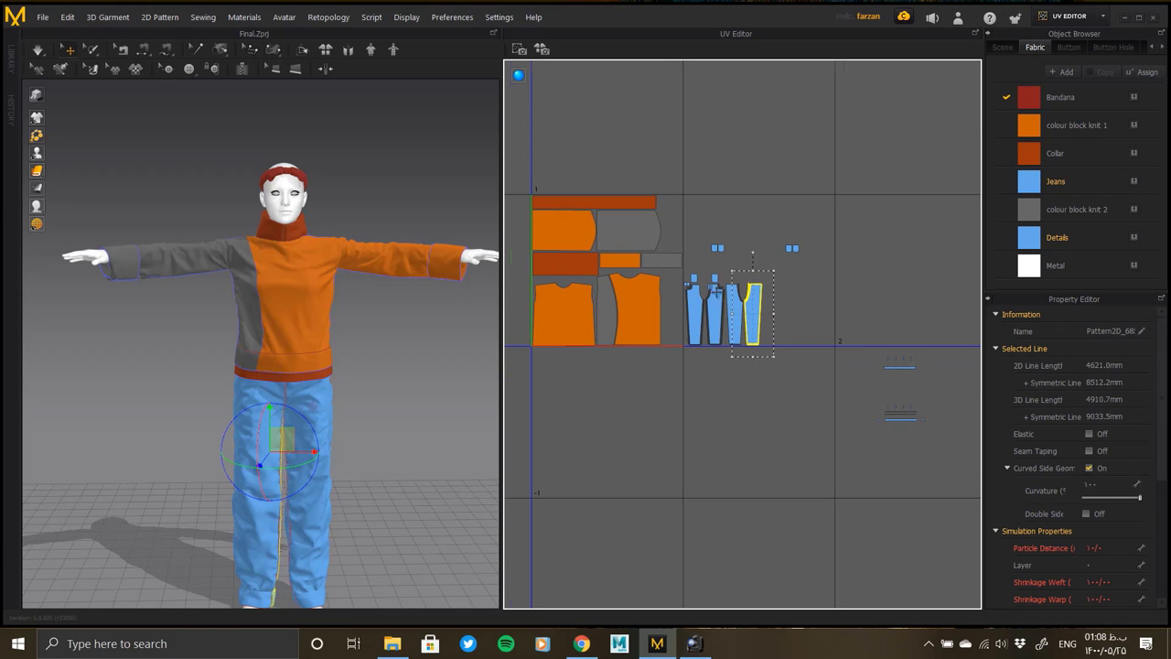
drag(949, 457, 860, 340)
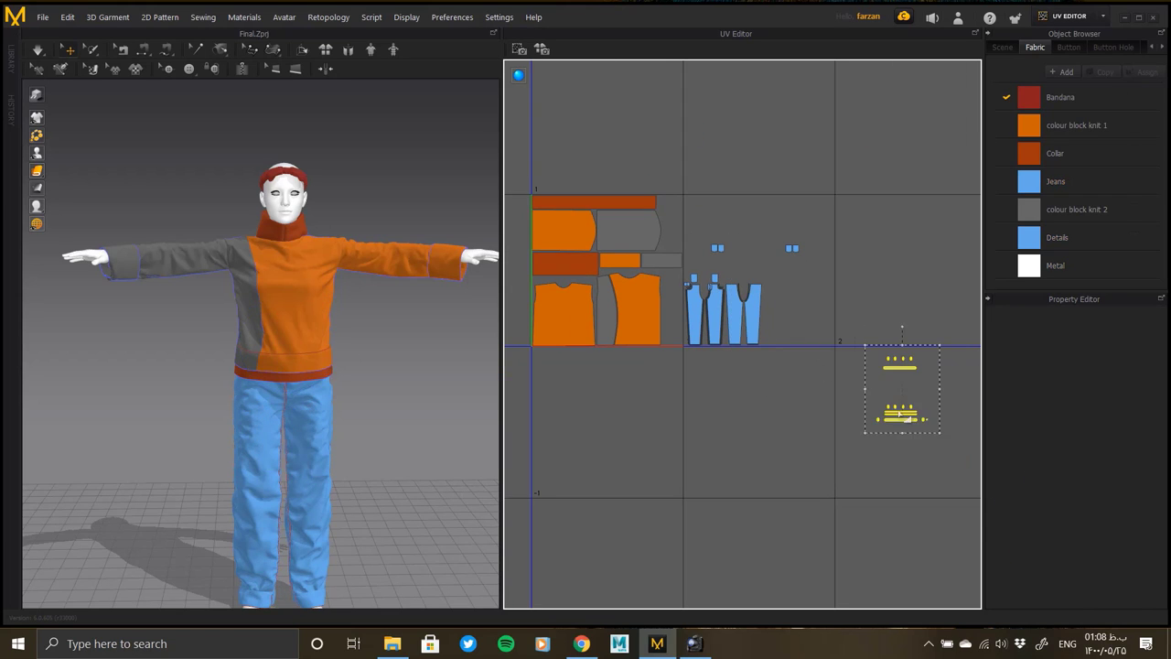
drag(685, 366, 921, 165)
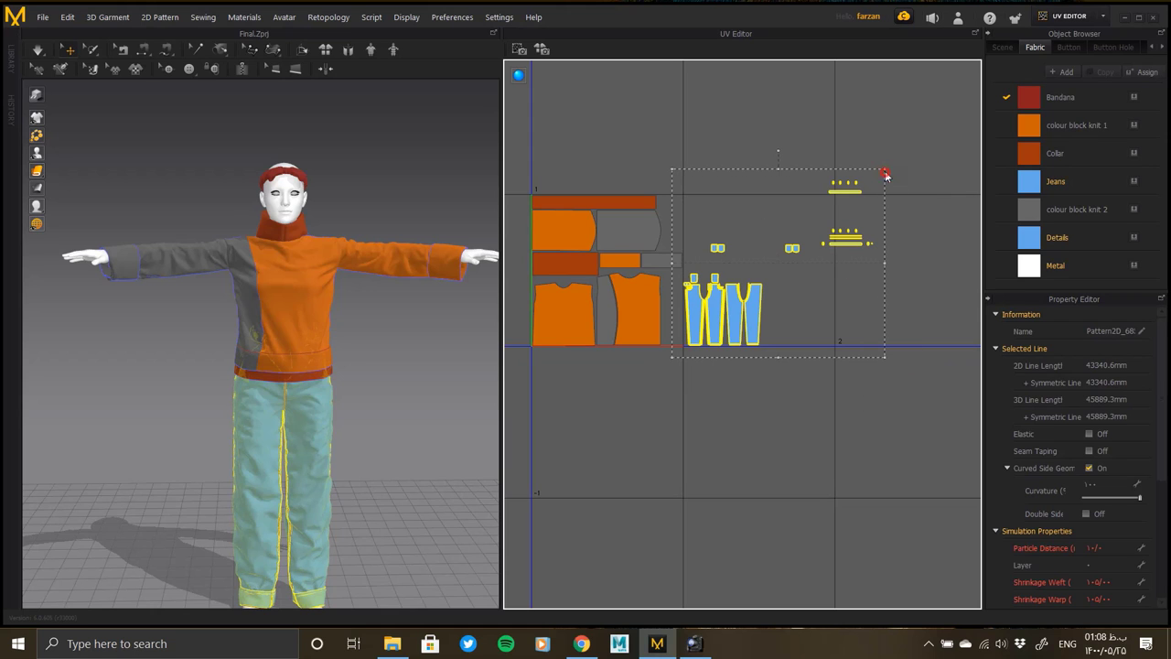
scroll(889, 220, up, 5)
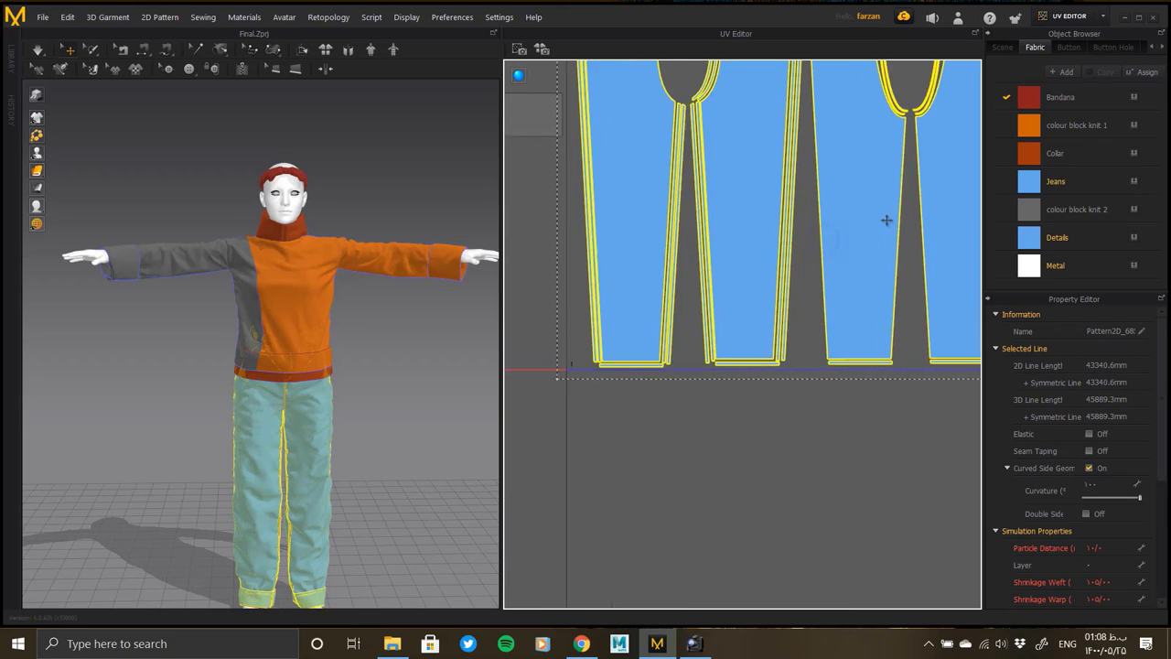
scroll(544, 379, up, 5)
scroll(543, 379, down, 5)
scroll(718, 247, up, 2)
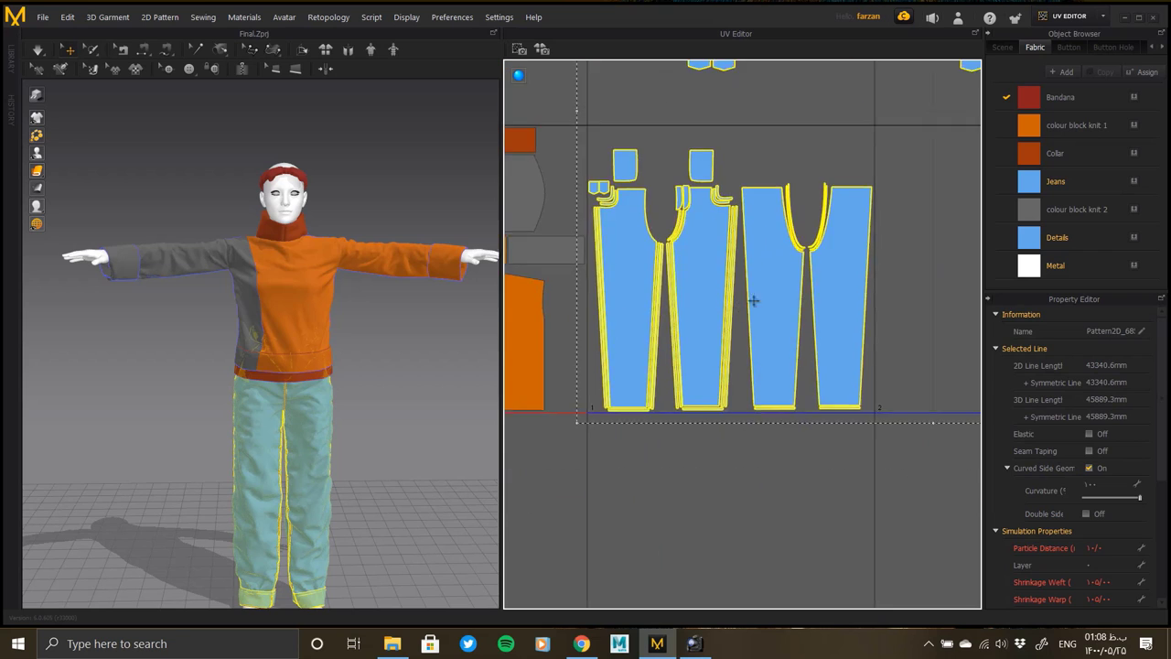
Step: Move the left and right pocket pieces above the jeans legs, undoing the last two moves
click(716, 245)
scroll(716, 245, up, 3)
scroll(716, 245, down, 2)
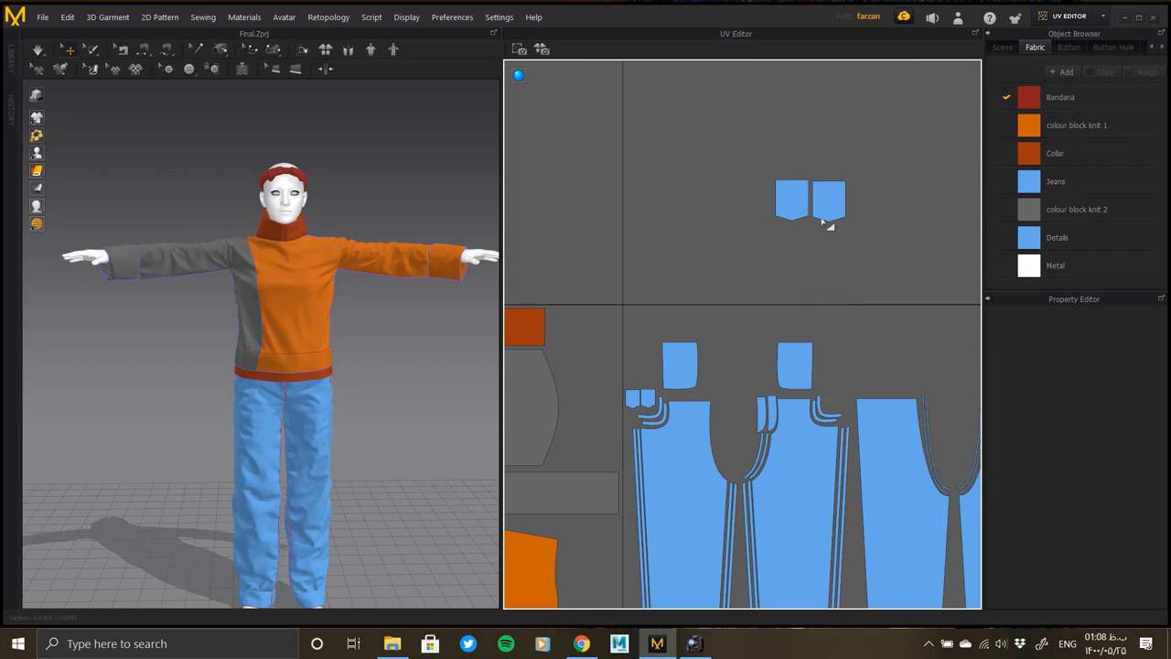
drag(791, 206, 638, 338)
click(828, 205)
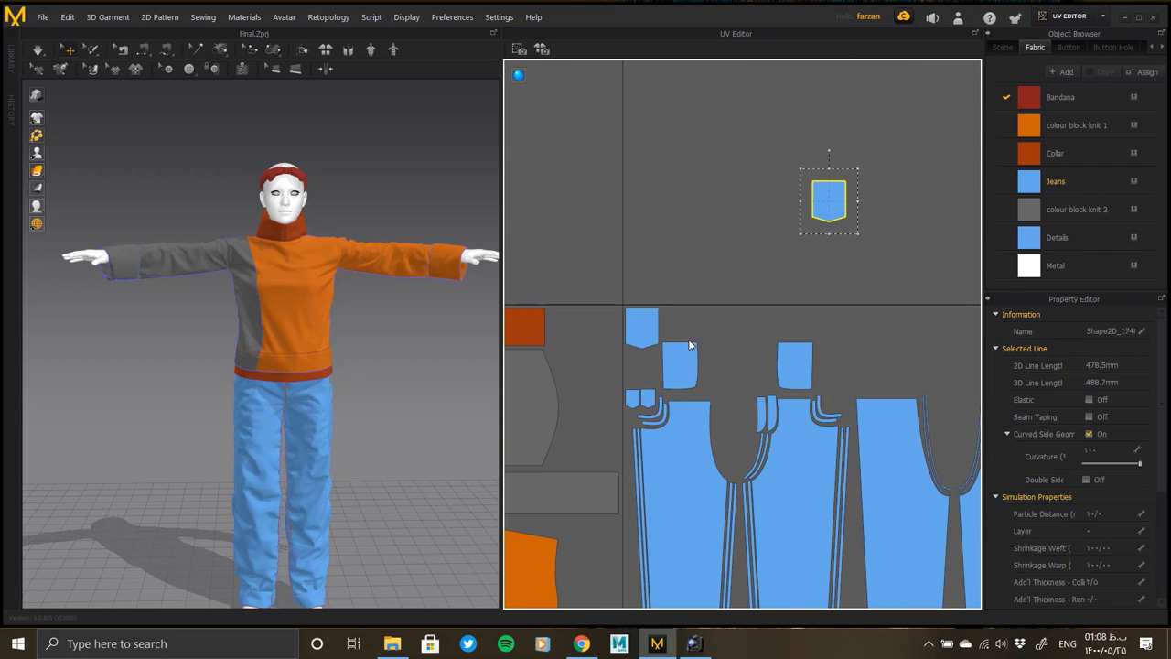
drag(686, 374, 732, 430)
key(ctrl+z)
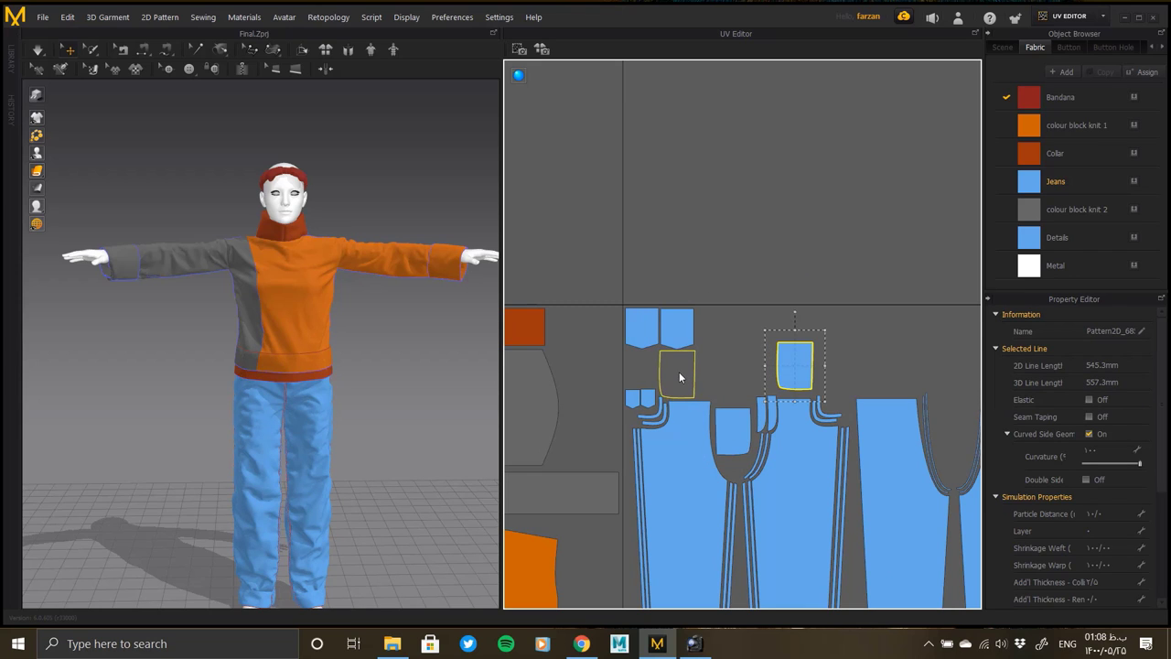
key(ctrl+z)
Step: Zoom the UV view in and out to review the pocket layout above the legs
scroll(679, 371, up, 3)
scroll(704, 338, down, 2)
scroll(737, 342, down, 4)
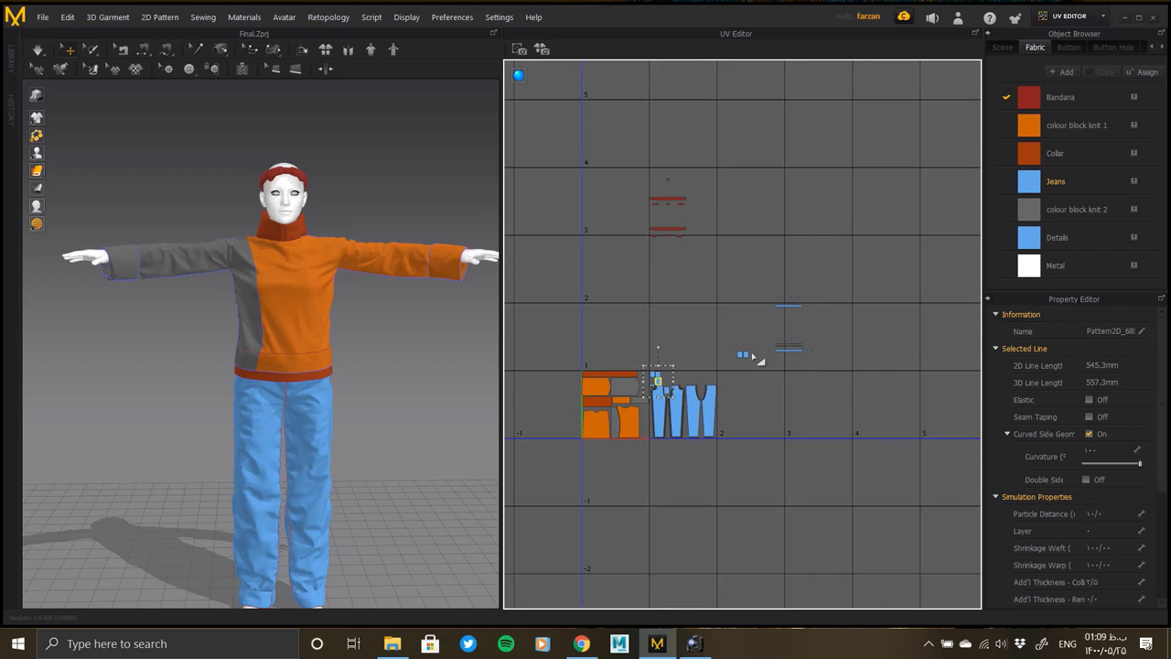
scroll(737, 358, up, 1)
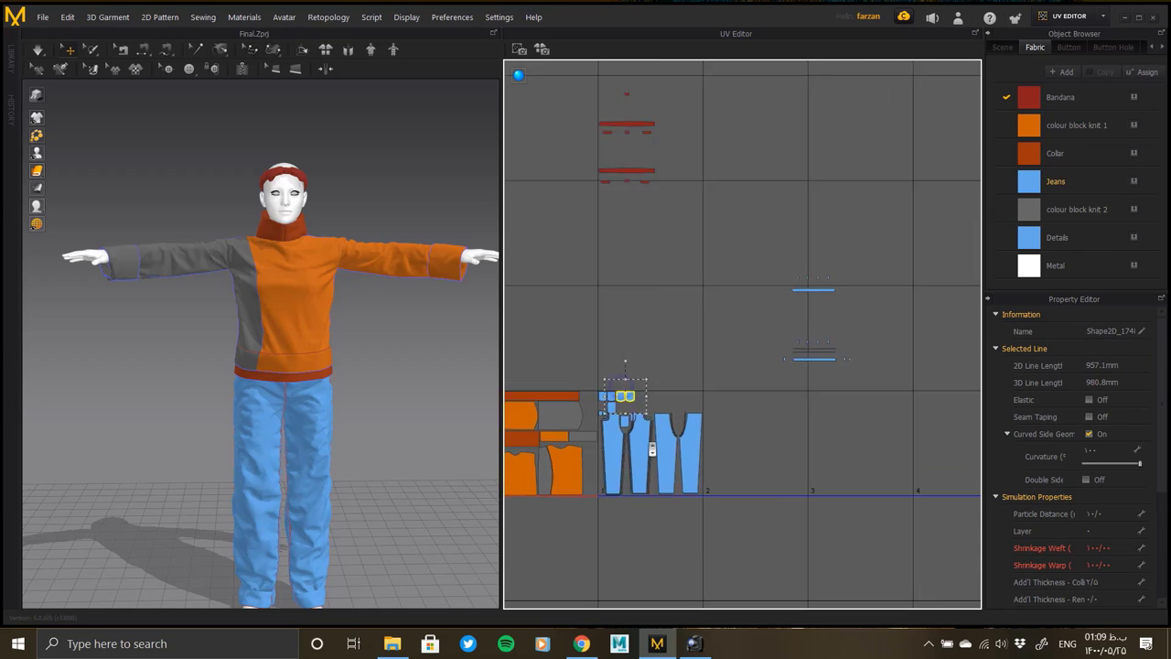
scroll(652, 389, up, 5)
scroll(684, 239, up, 2)
scroll(684, 239, down, 1)
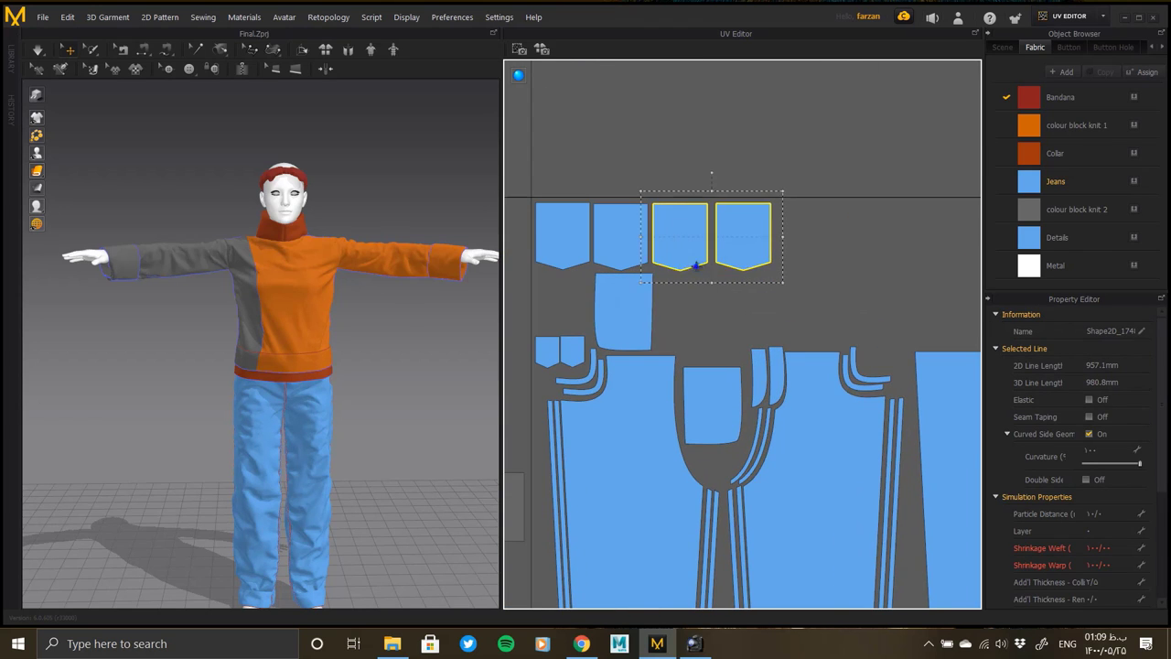
scroll(765, 269, down, 3)
Step: Stack the two long trim bars together and line up all eight tabs below them
scroll(793, 162, down, 2)
drag(788, 157, 909, 343)
mouse_move(867, 312)
mouse_down()
mouse_move(672, 397)
mouse_move(682, 414)
mouse_up()
scroll(672, 397, up, 2)
scroll(673, 397, up, 1)
middle_drag(654, 133, 776, 187)
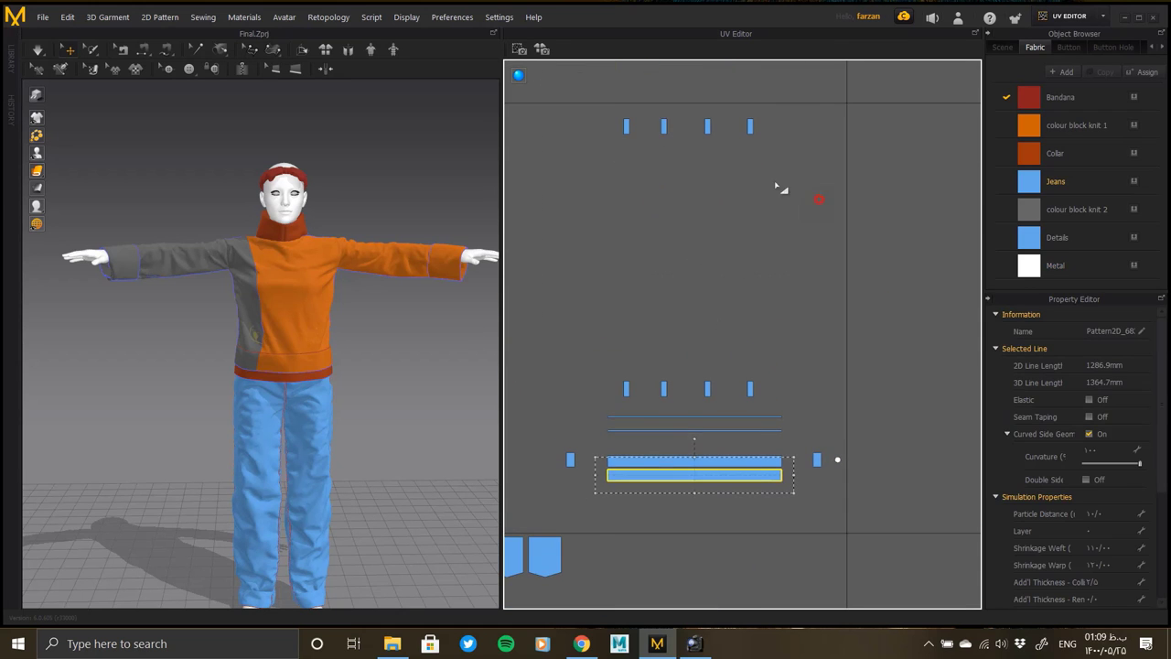
drag(778, 187, 608, 103)
drag(665, 131, 688, 391)
mouse_move(599, 357)
mouse_down()
mouse_move(796, 412)
mouse_move(725, 443)
mouse_move(726, 497)
mouse_up()
Step: Move both thin lines onto the bars and set the round piece next to them
click(714, 420)
drag(715, 423, 714, 426)
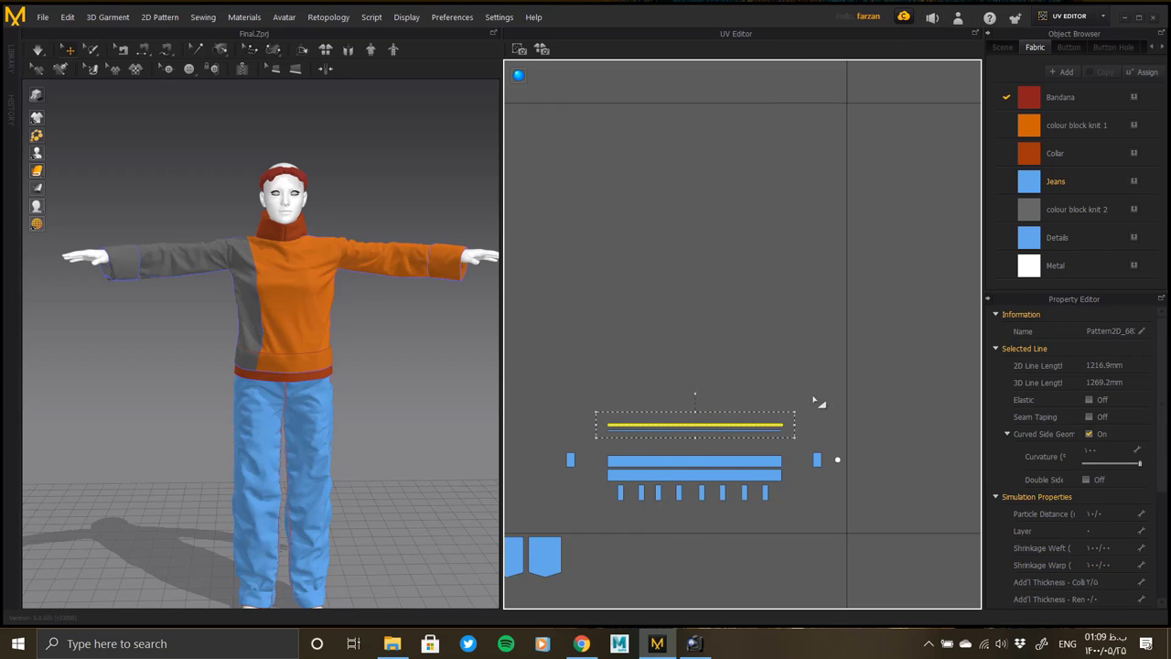
drag(814, 400, 598, 438)
drag(695, 428, 695, 450)
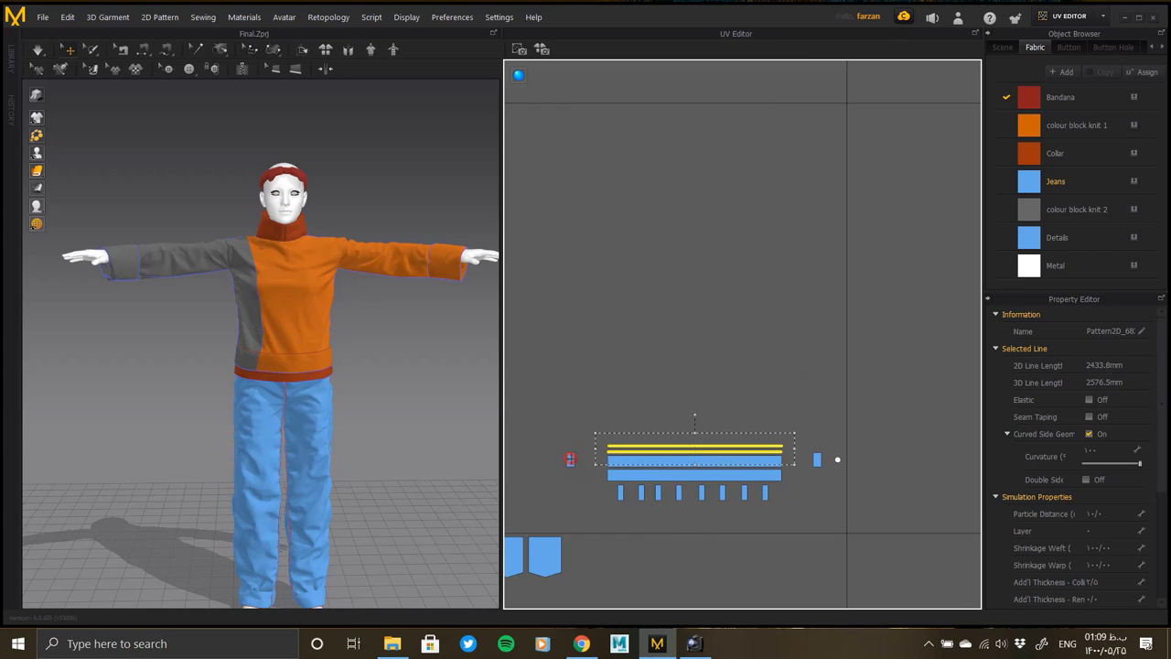
click(570, 459)
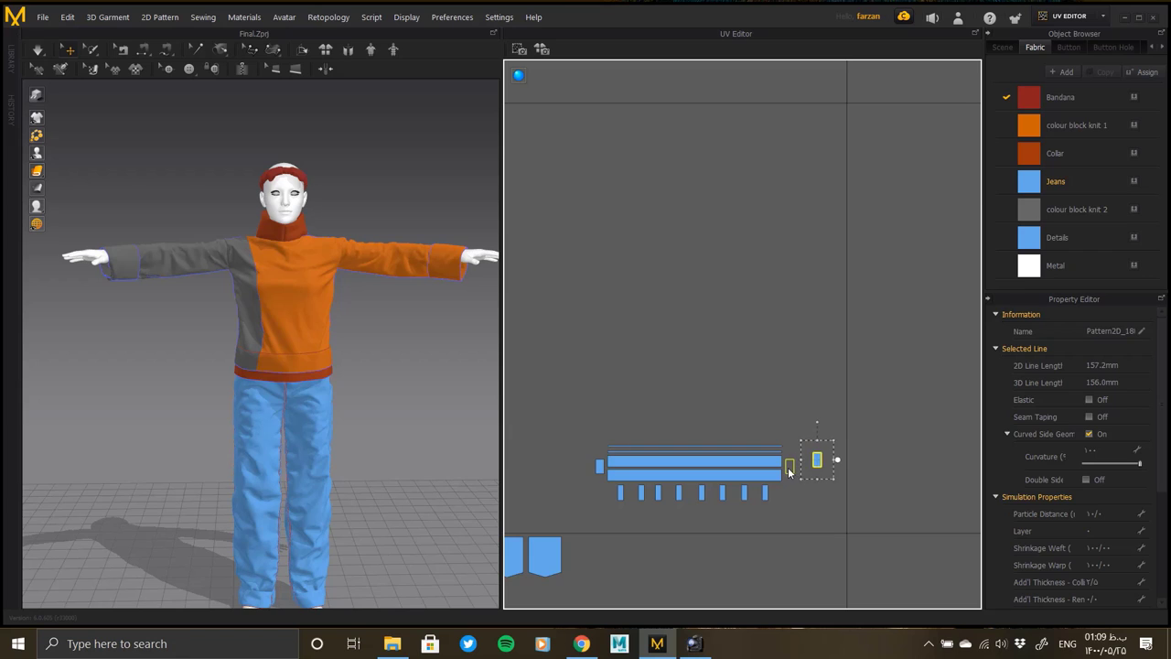
mouse_move(837, 458)
mouse_down()
mouse_move(857, 438)
mouse_move(813, 467)
mouse_up()
Step: Move the whole trim group into place beside the jeans pockets
middle_drag(790, 499, 835, 394)
click(724, 409)
drag(628, 331, 882, 411)
key(ctrl+c)
key(ctrl+v)
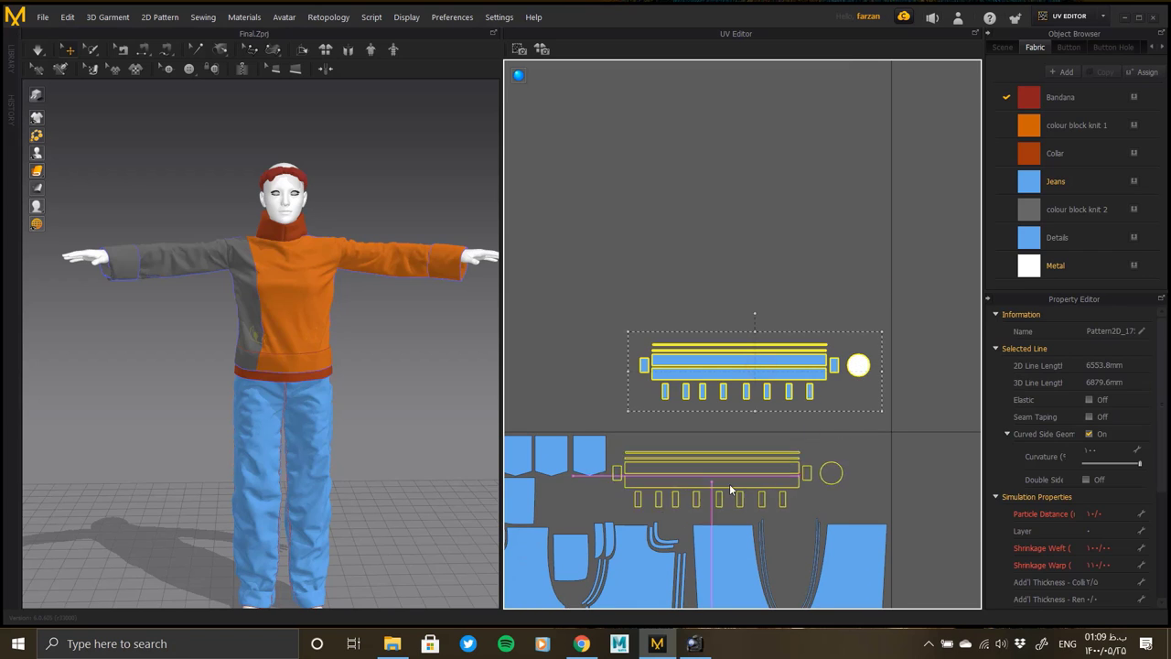
click(732, 458)
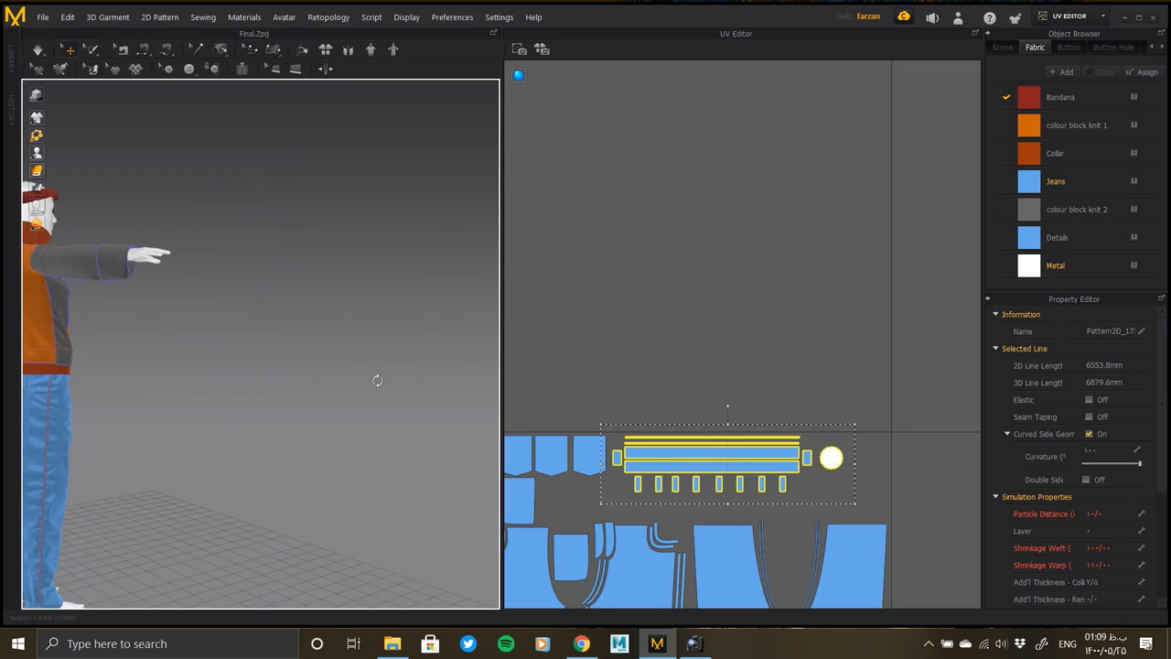
Step: Select the jeans waistband and belt-loop UV pieces
right_drag(376, 379, 356, 340)
scroll(355, 340, up, 2)
scroll(439, 357, up, 2)
scroll(956, 352, up, 2)
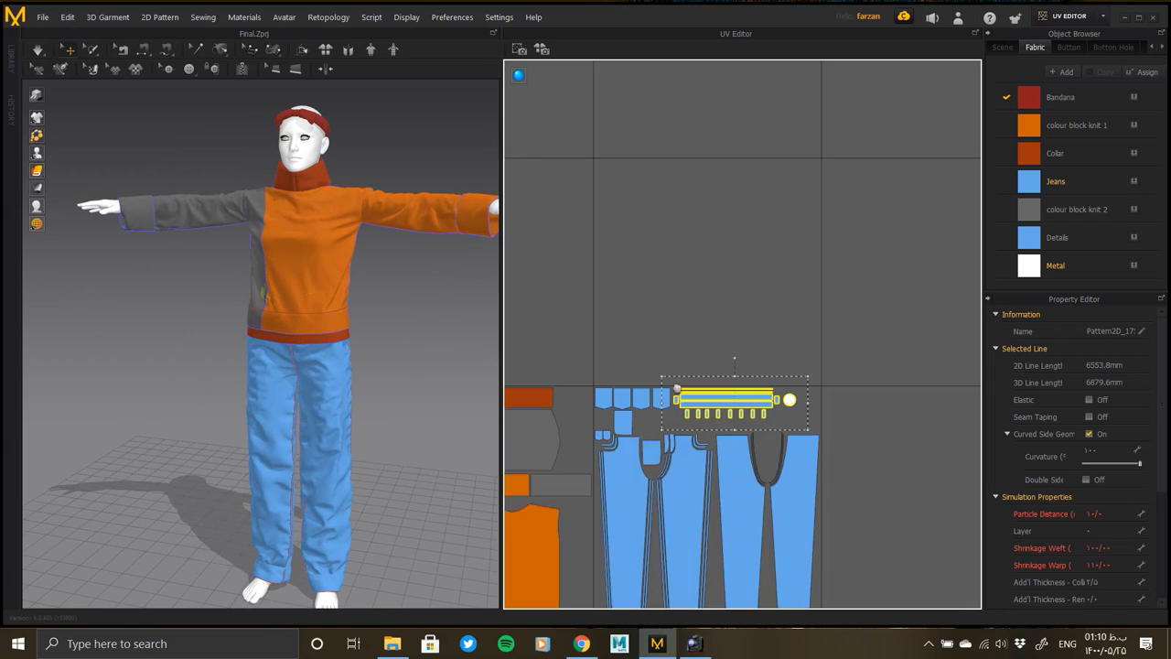
scroll(956, 352, up, 2)
click(886, 322)
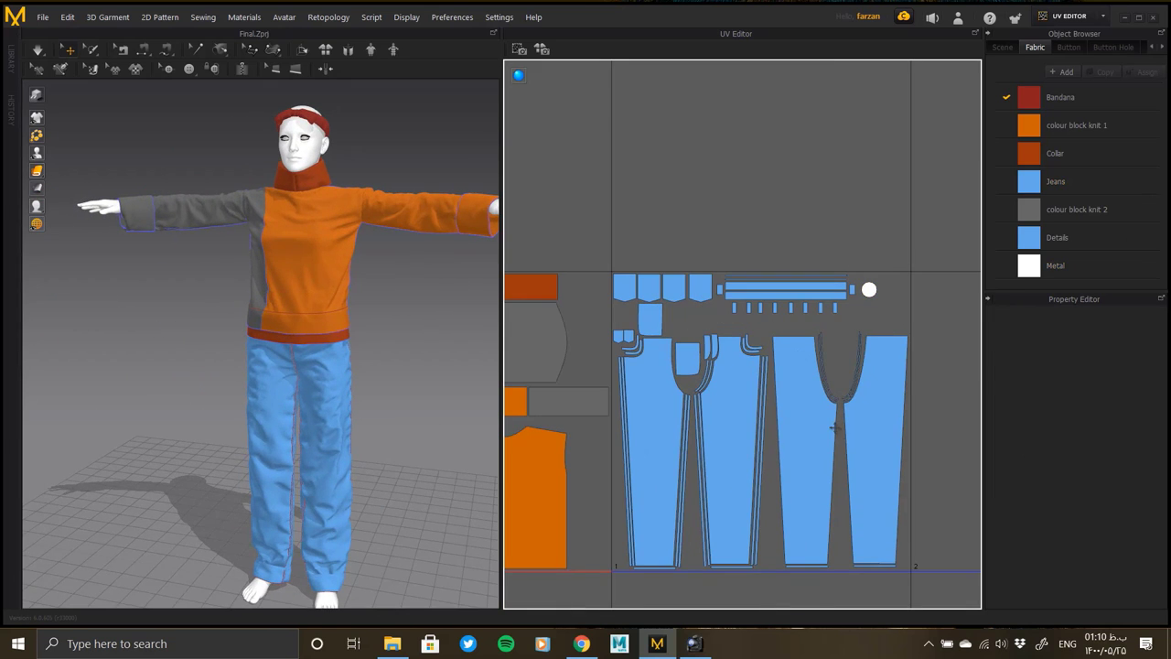
click(830, 357)
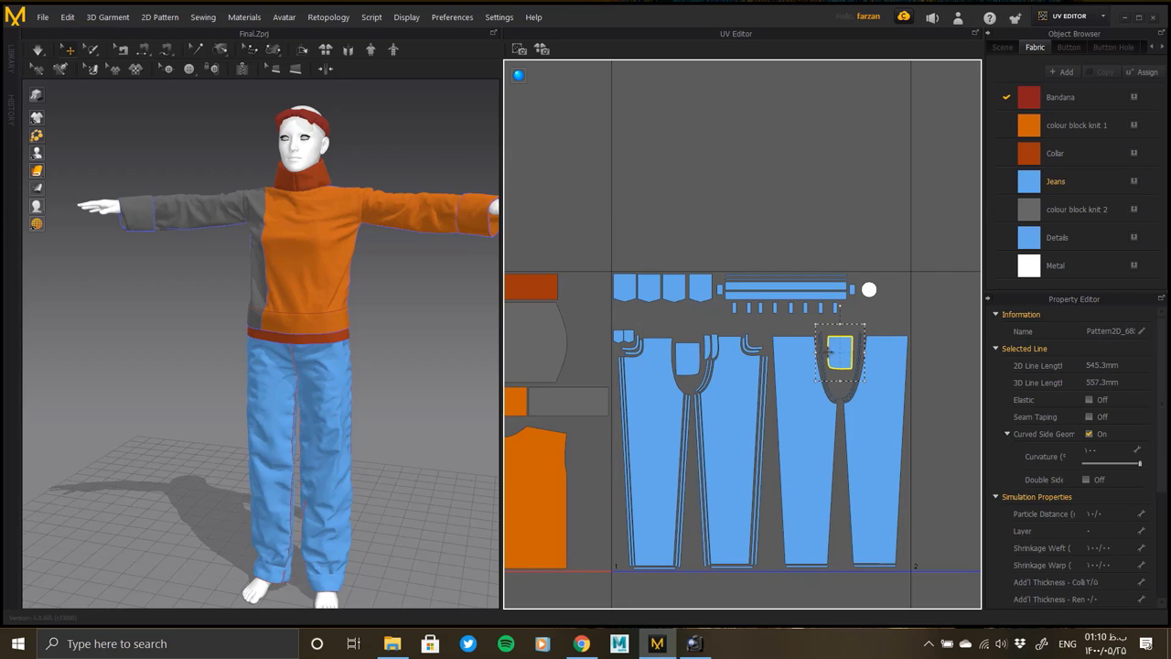
click(939, 390)
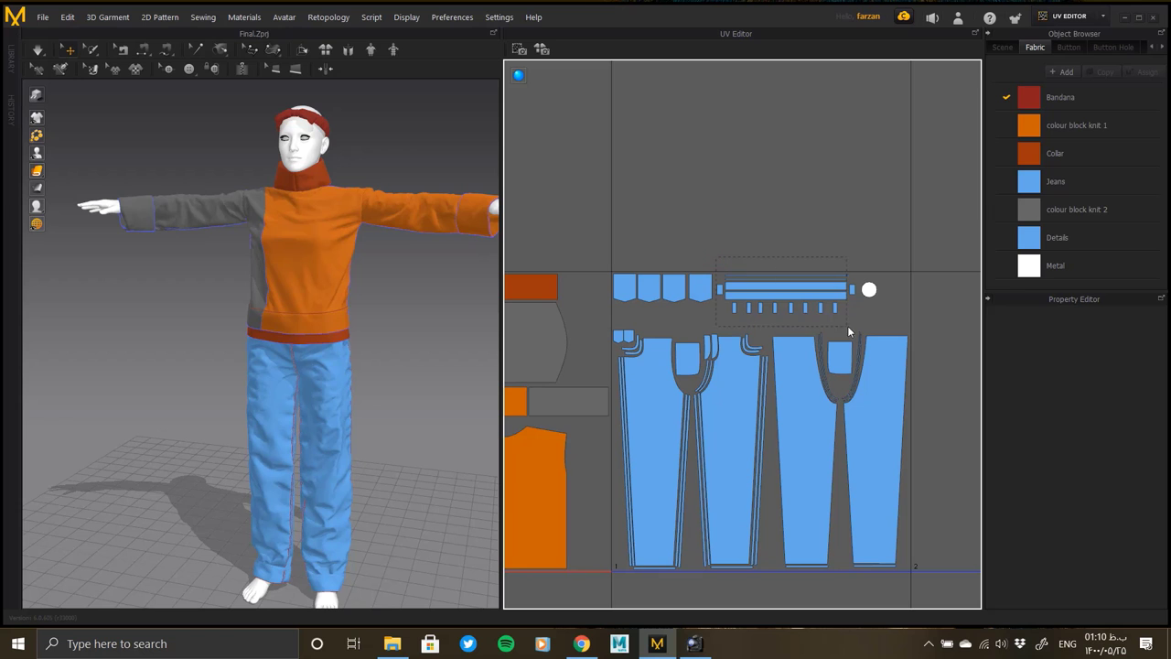
click(847, 325)
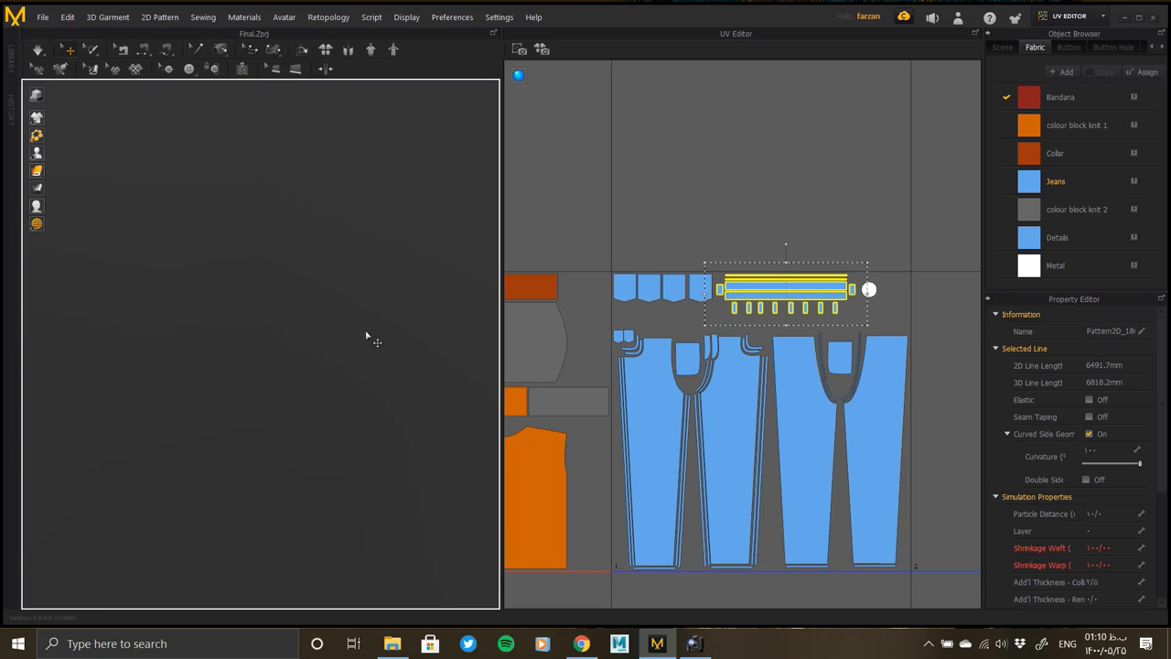
Step: Scale the waistband pieces slightly larger in two small increments
scroll(392, 369, down, 5)
scroll(309, 411, up, 5)
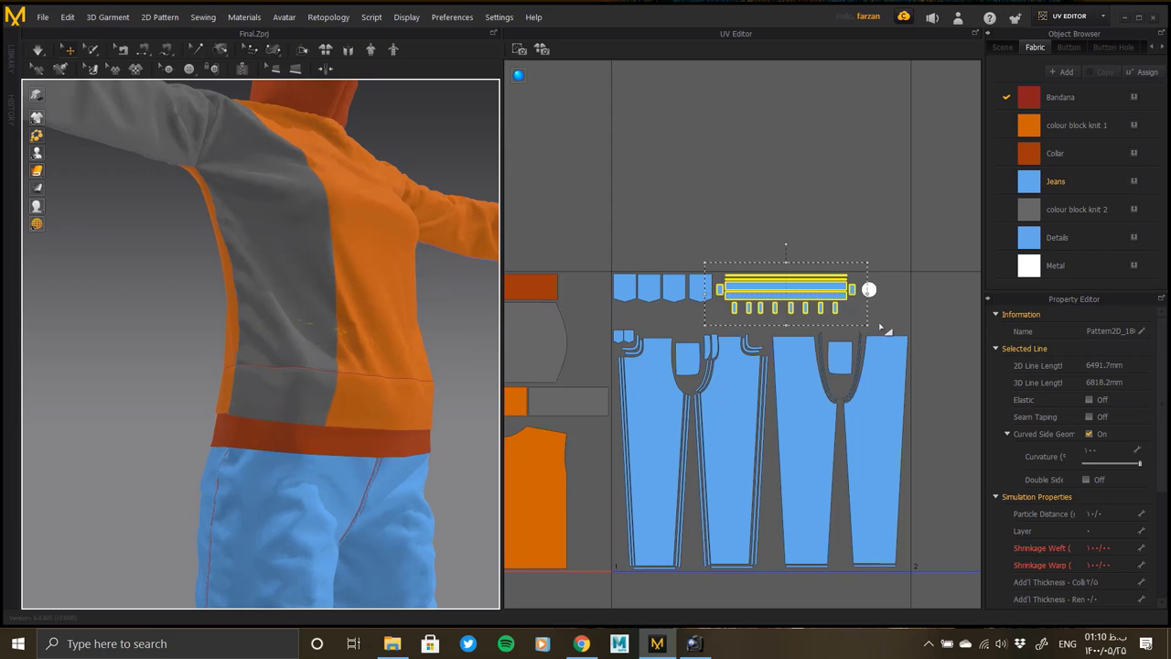
click(870, 290)
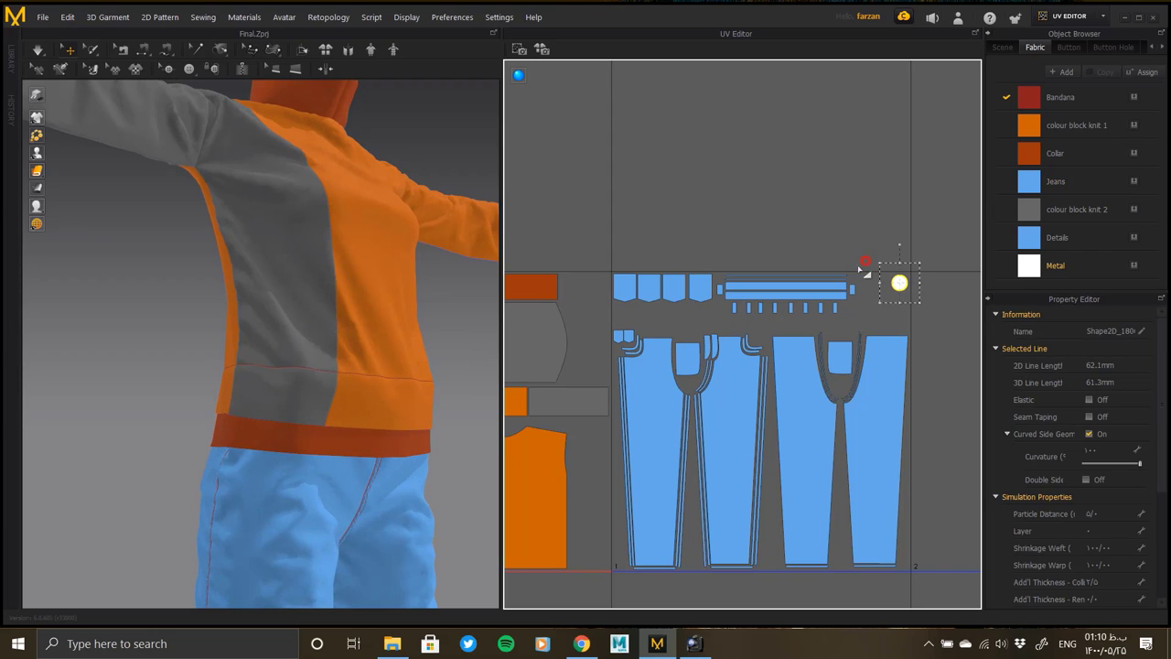
click(714, 317)
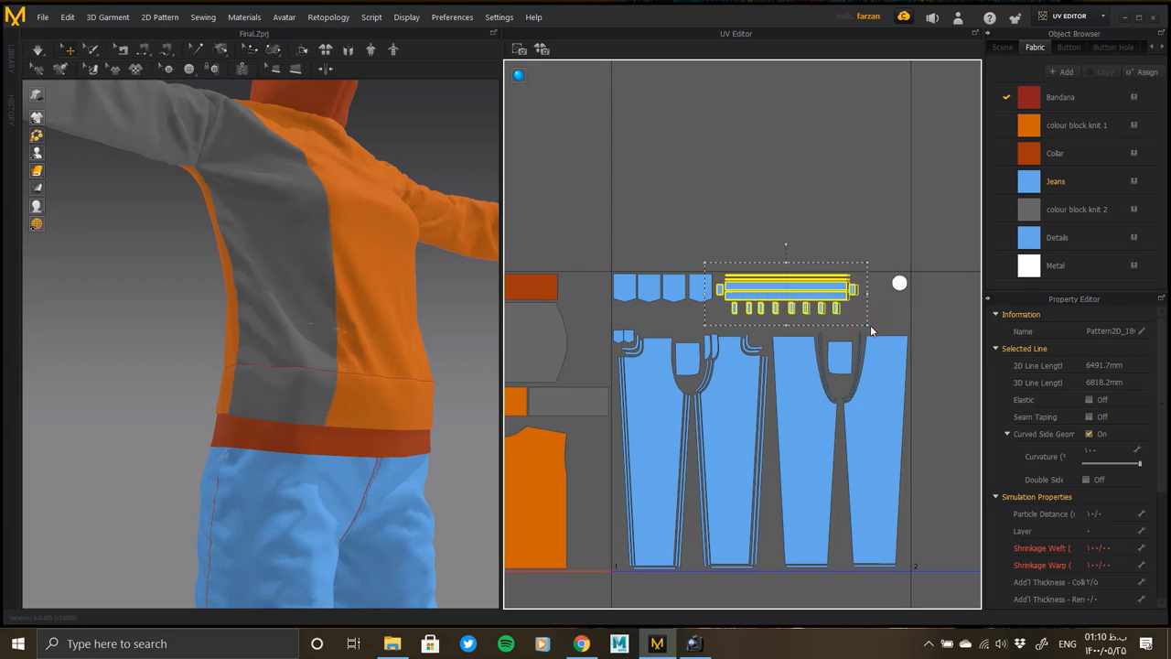
drag(871, 331, 878, 334)
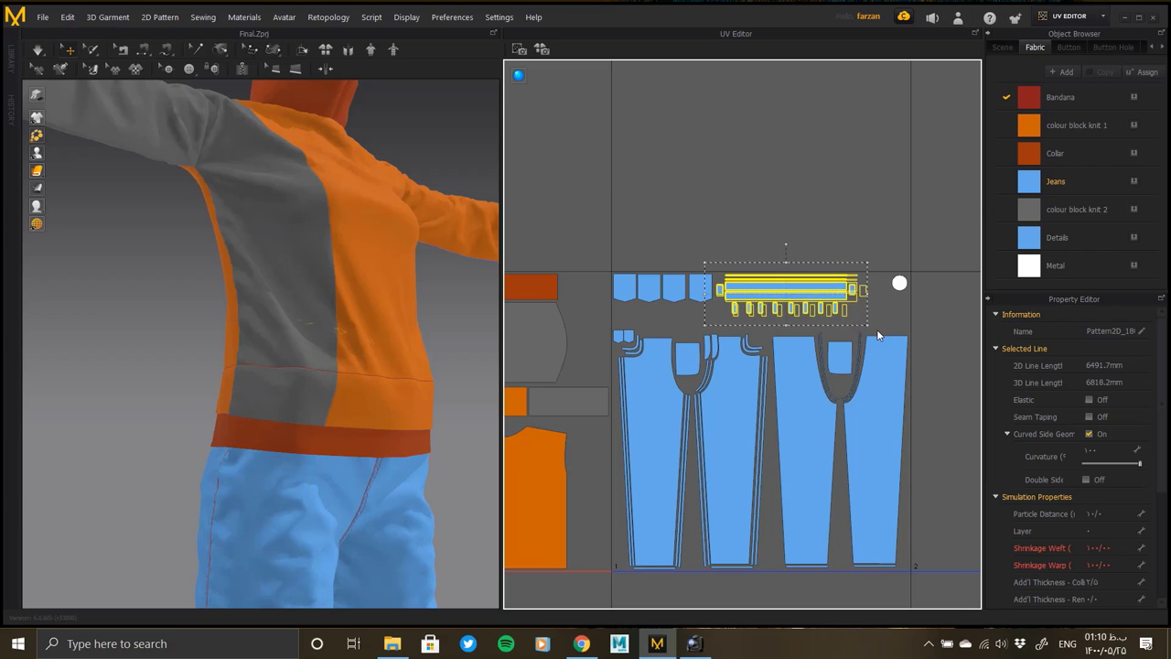
click(807, 202)
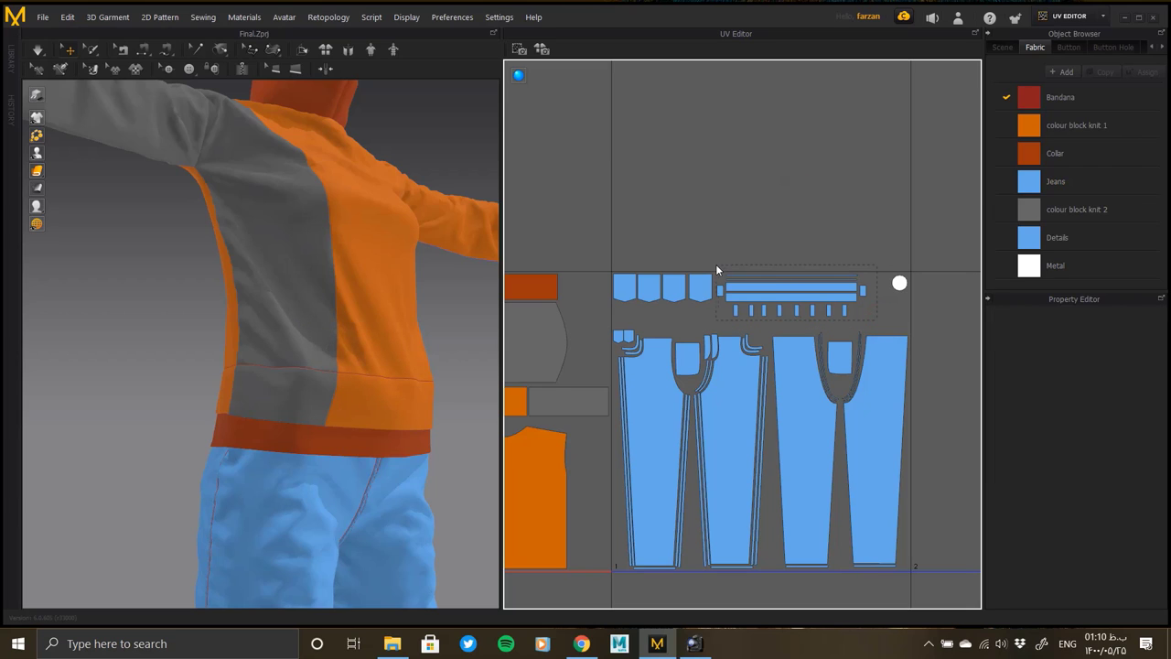
click(717, 271)
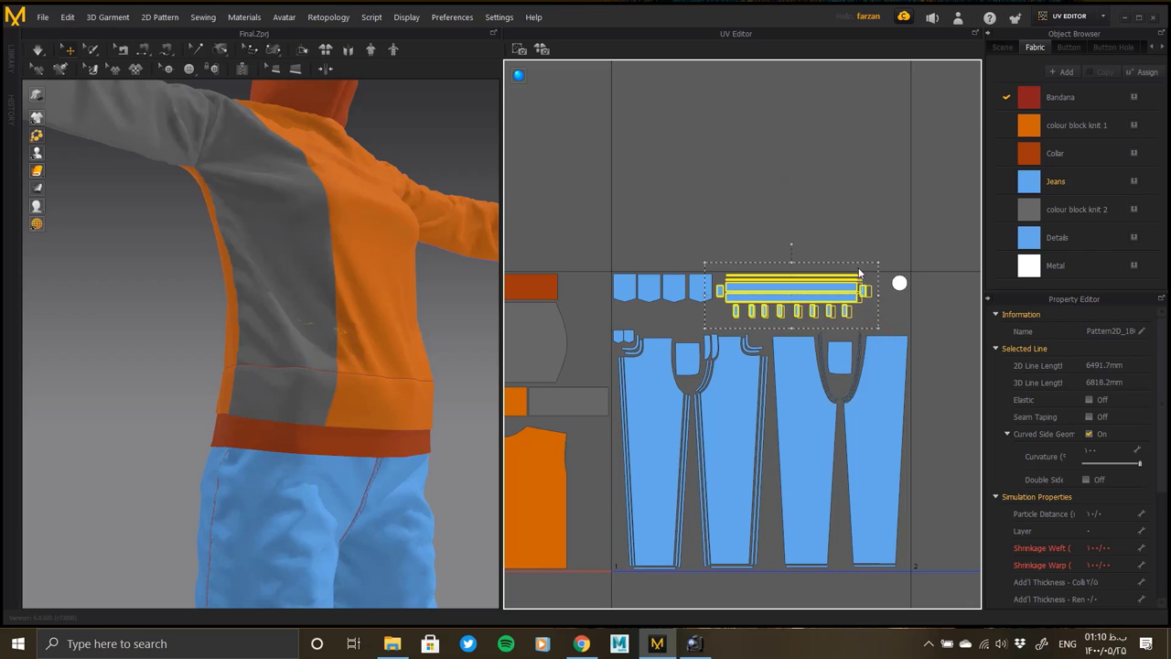
drag(878, 333, 884, 334)
Step: Move the red bandana UV pieces down into the empty tile below the garments
scroll(842, 352, down, 5)
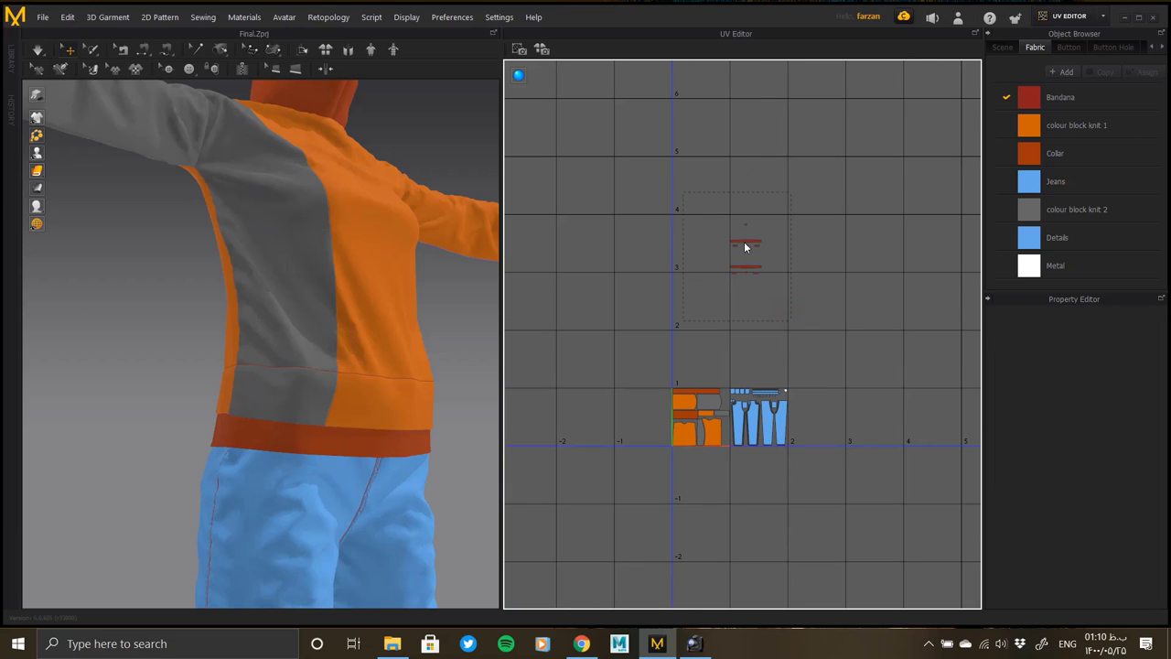
drag(744, 245, 705, 469)
scroll(788, 264, up, 3)
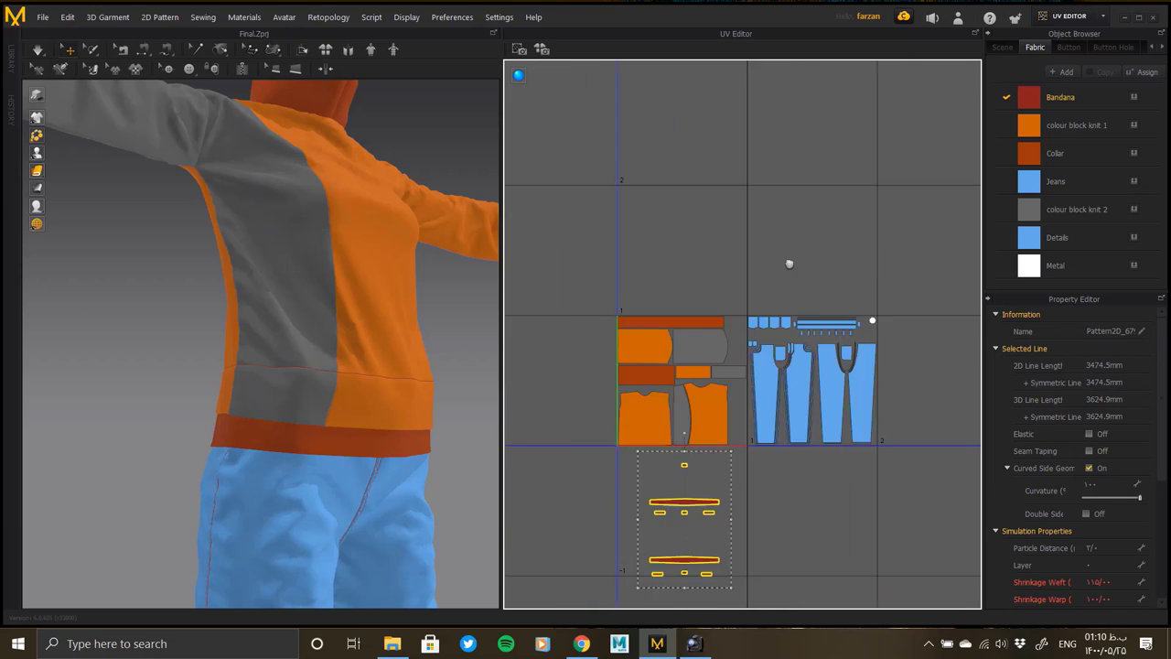
scroll(756, 388, up, 2)
middle_drag(439, 233, 431, 431)
Step: Select the two long bandana strips and nudge a small bandana piece up beneath them
right_drag(431, 430, 339, 387)
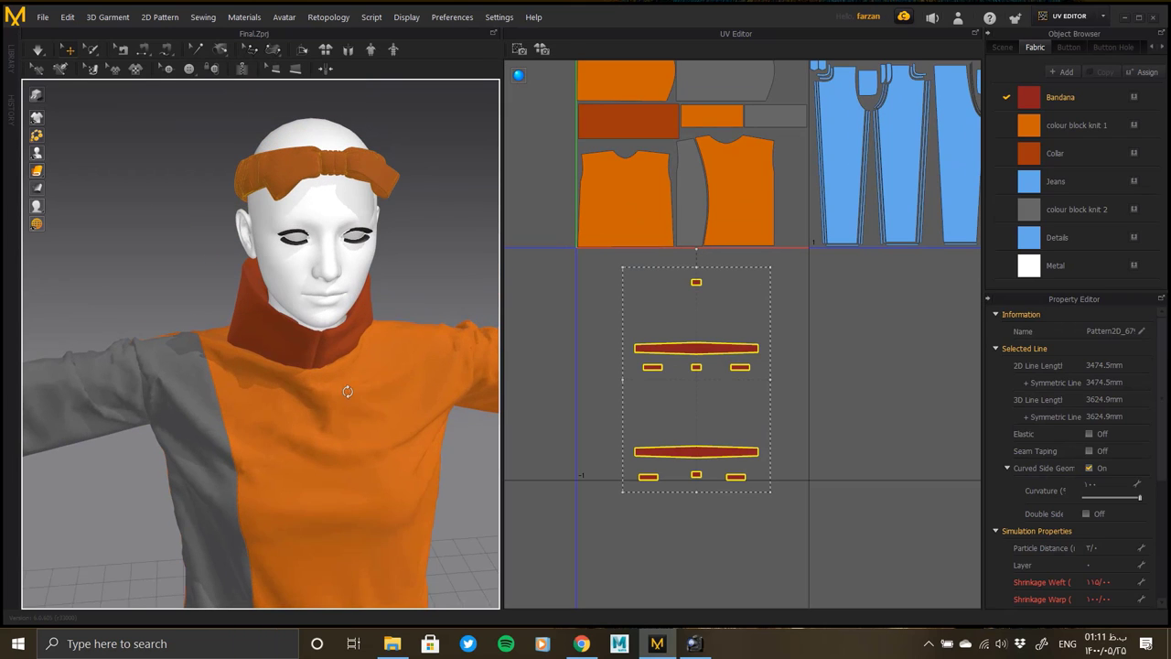
click(785, 375)
click(709, 446)
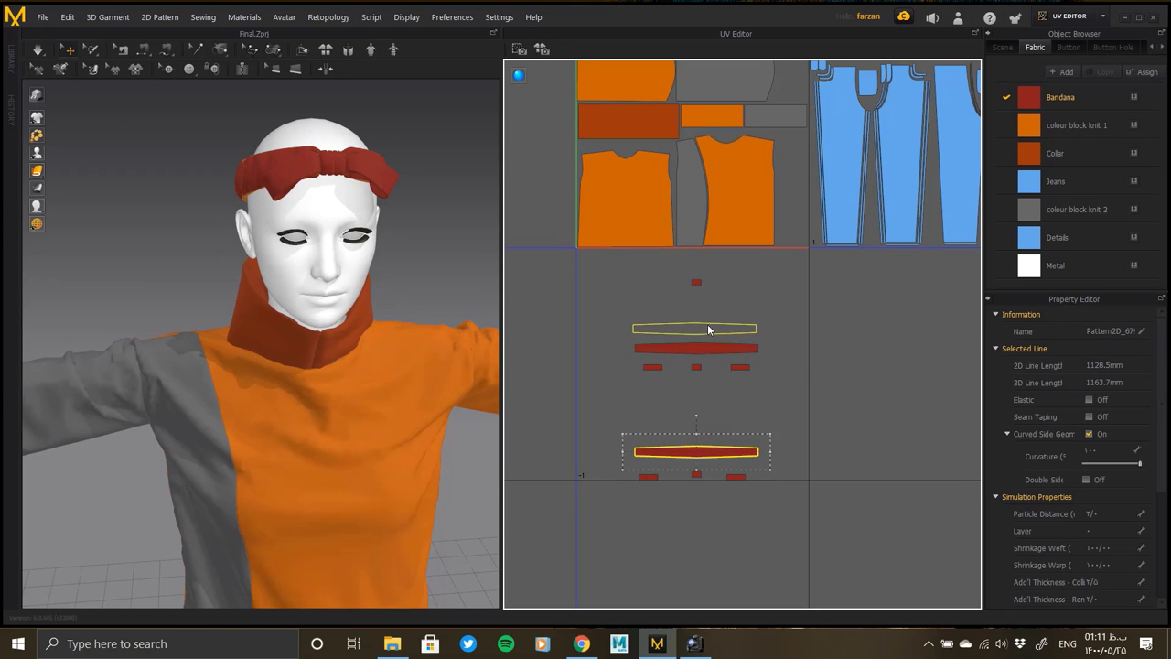
click(708, 335)
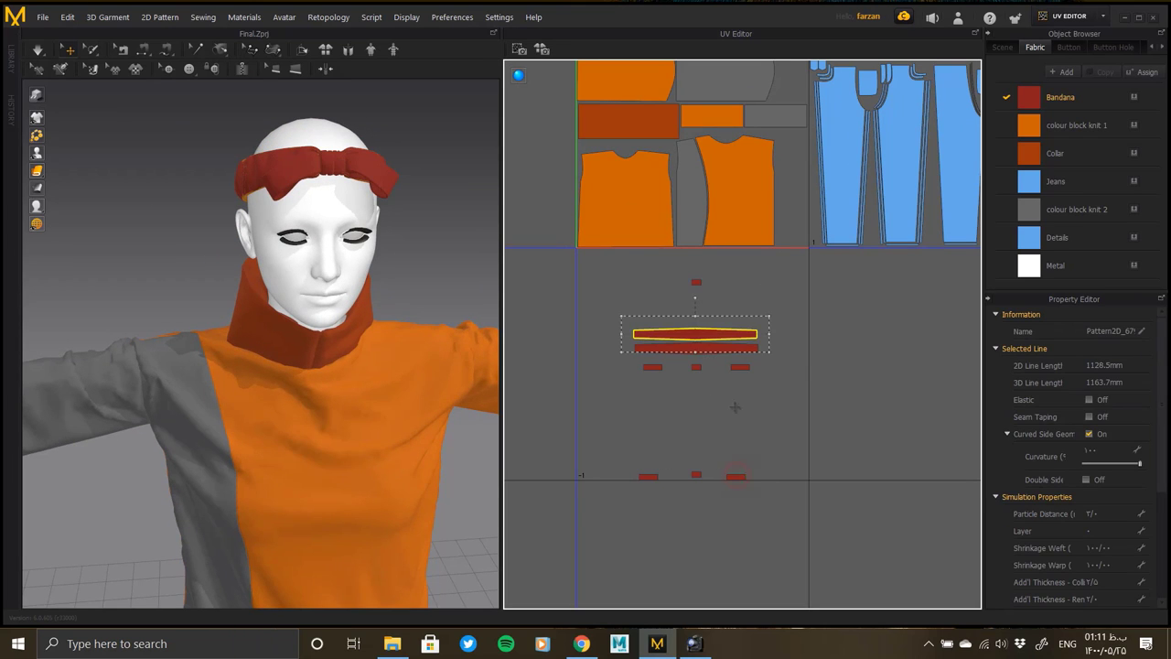
click(742, 378)
drag(742, 378, 742, 369)
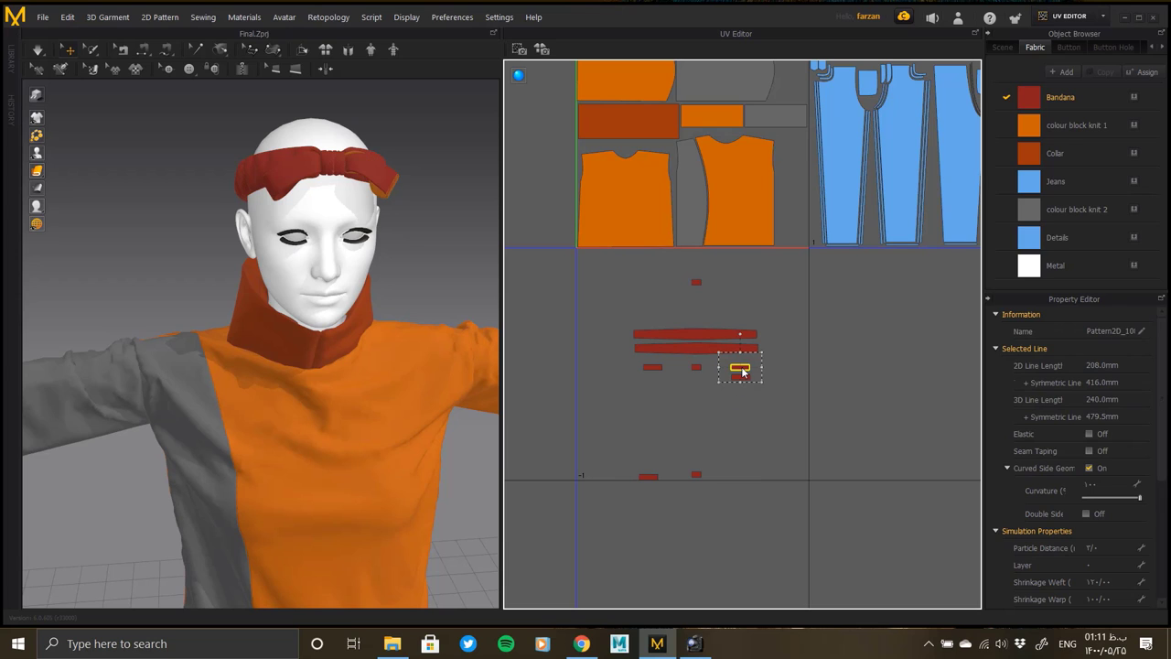
Step: Tuck the remaining small bandana pieces into a compact cluster under the long strips
scroll(741, 390, up, 5)
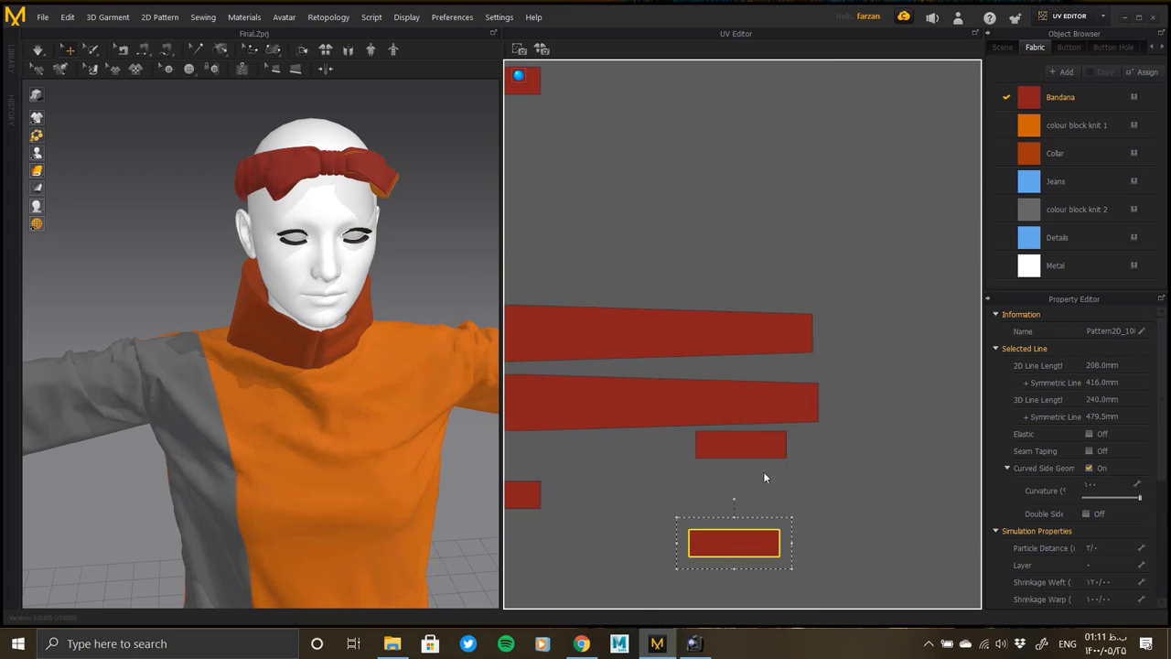
click(695, 421)
scroll(821, 388, down, 3)
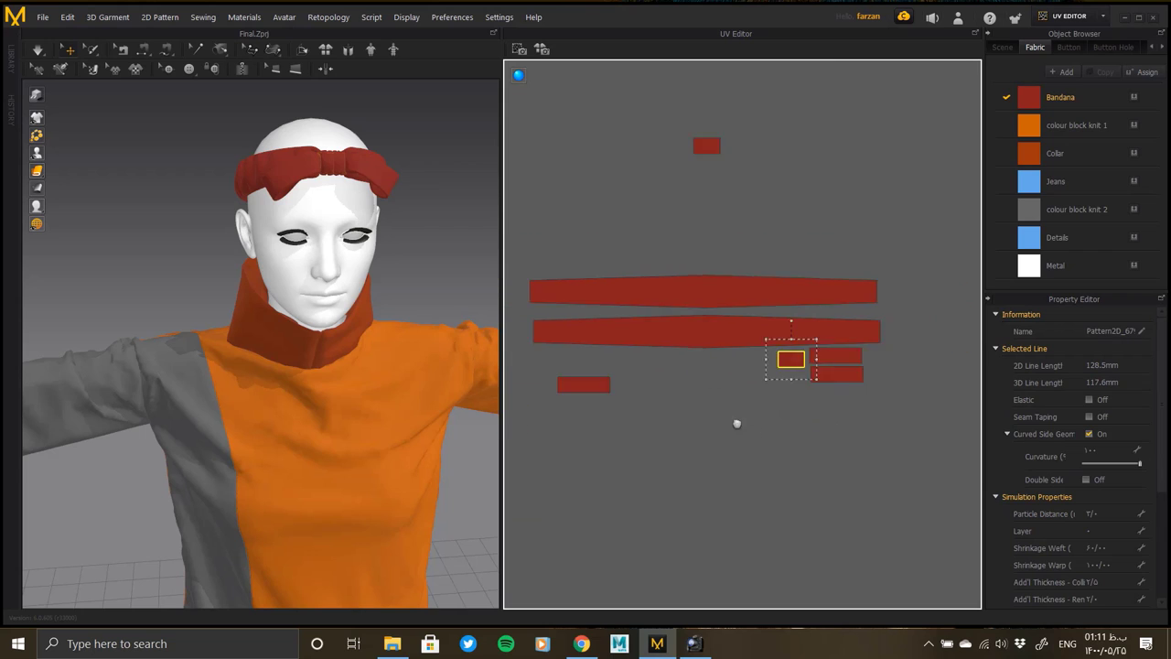
right_drag(737, 418, 798, 374)
drag(646, 335, 673, 317)
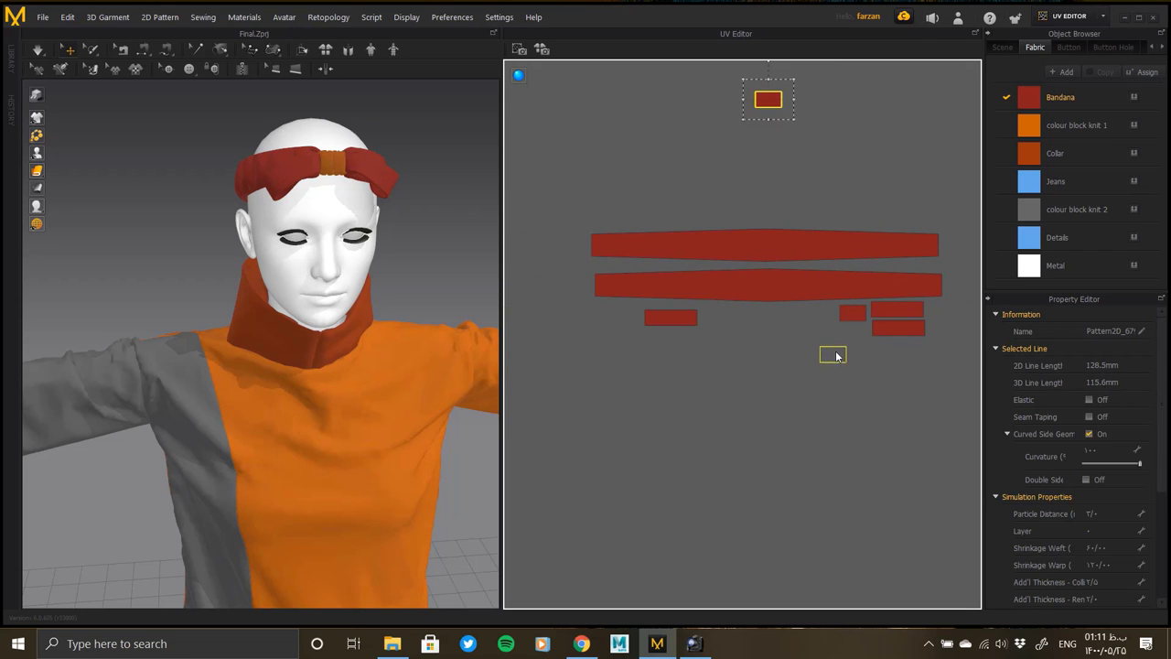
drag(769, 99, 809, 317)
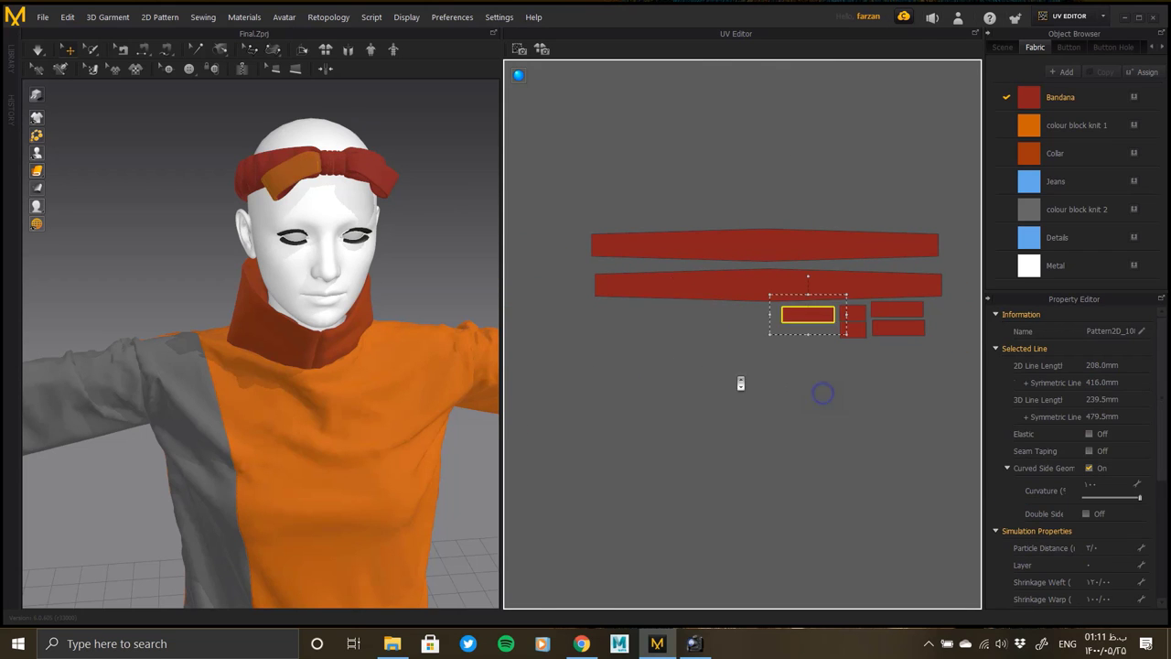
scroll(745, 384, down, 3)
click(759, 340)
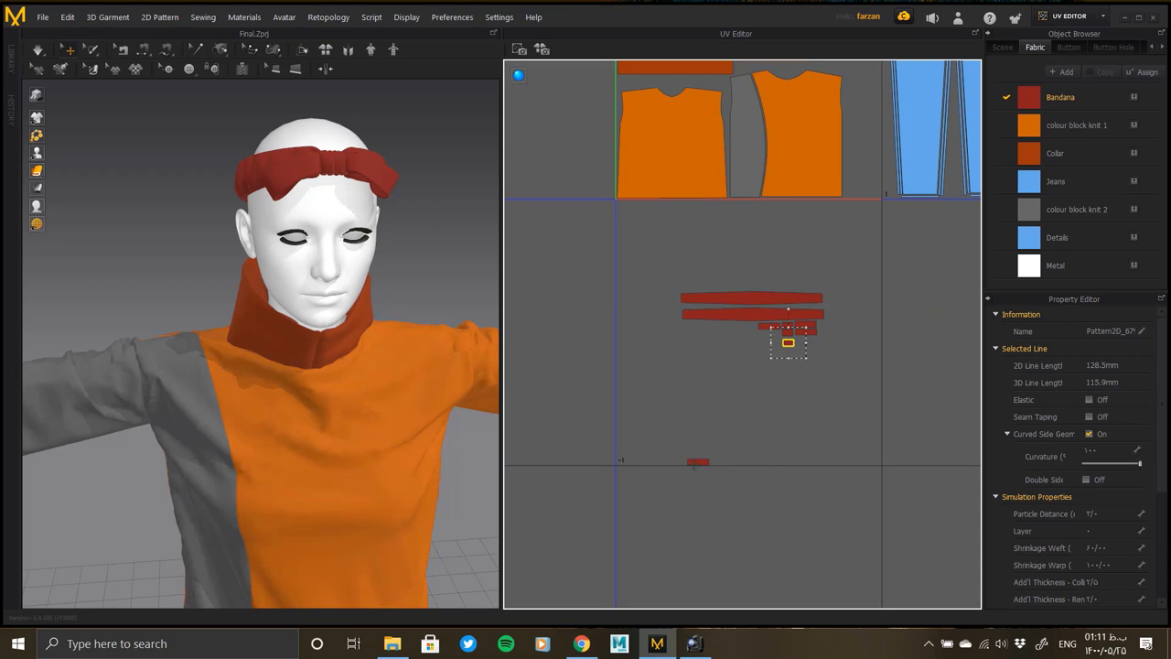
middle_drag(769, 355, 735, 400)
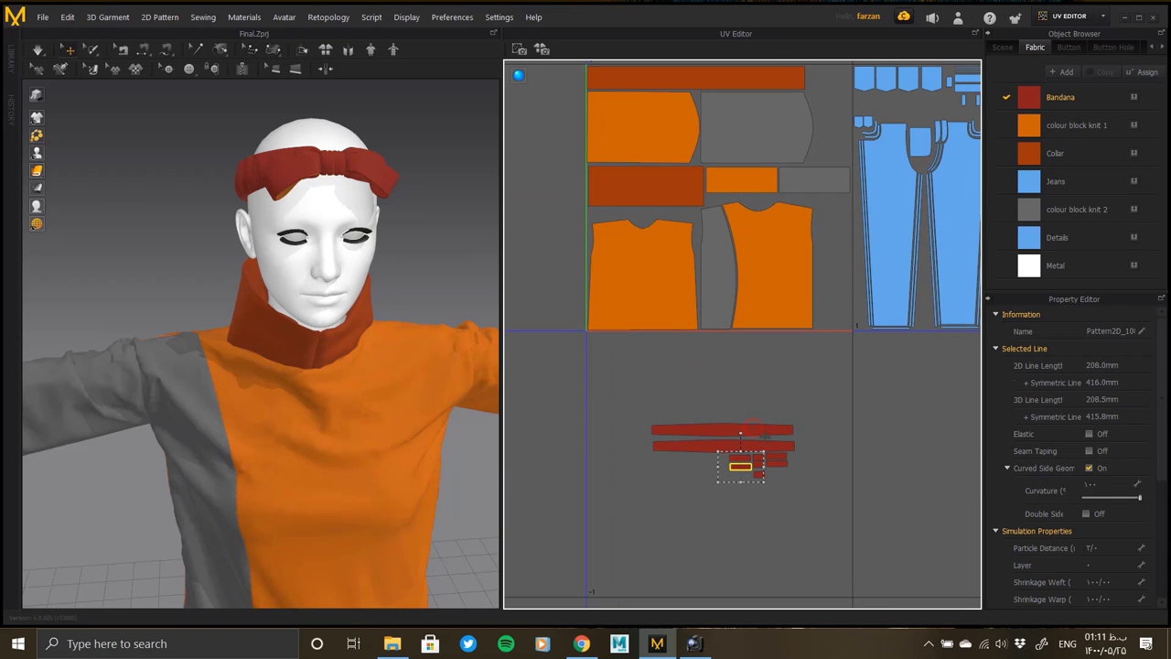
click(752, 429)
Step: Rotate the bandana UV pieces upright and move them to the bottom of the layout
drag(820, 395, 624, 509)
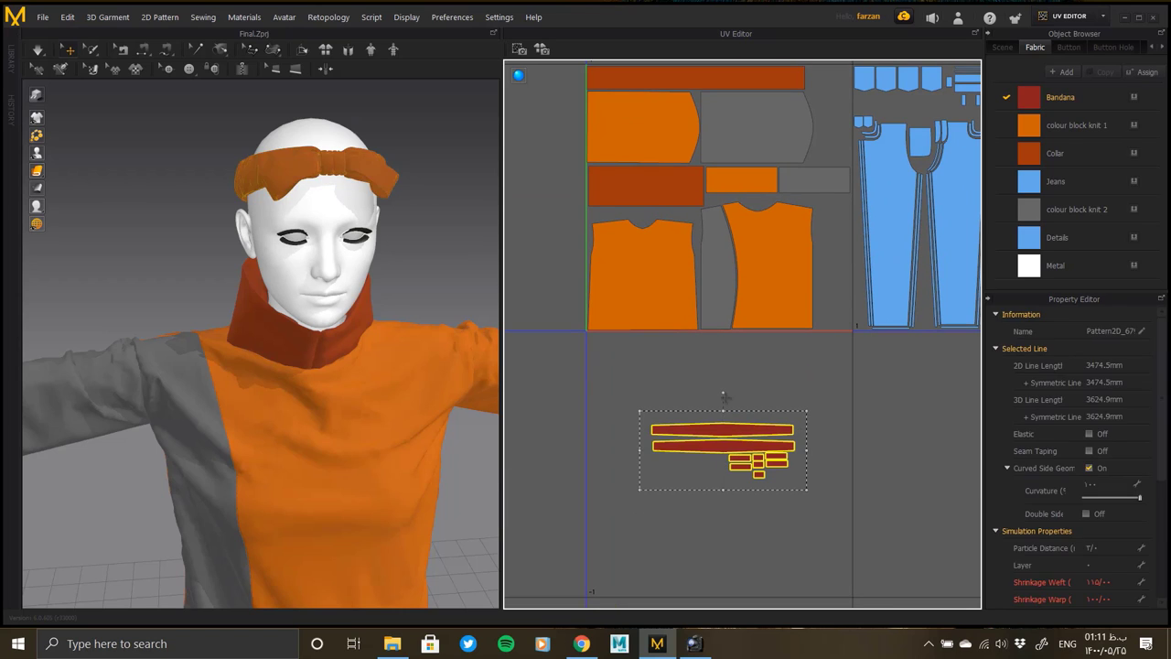
mouse_move(722, 396)
mouse_down()
mouse_move(752, 448)
mouse_move(832, 142)
mouse_up()
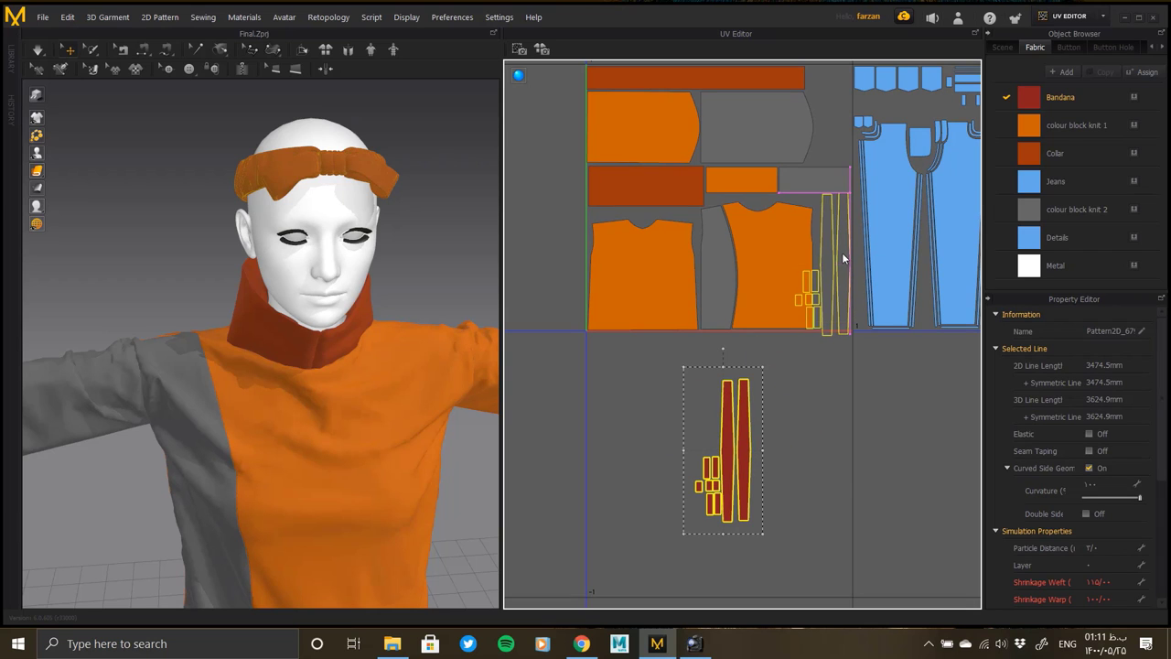
middle_drag(832, 142, 807, 279)
drag(807, 279, 814, 391)
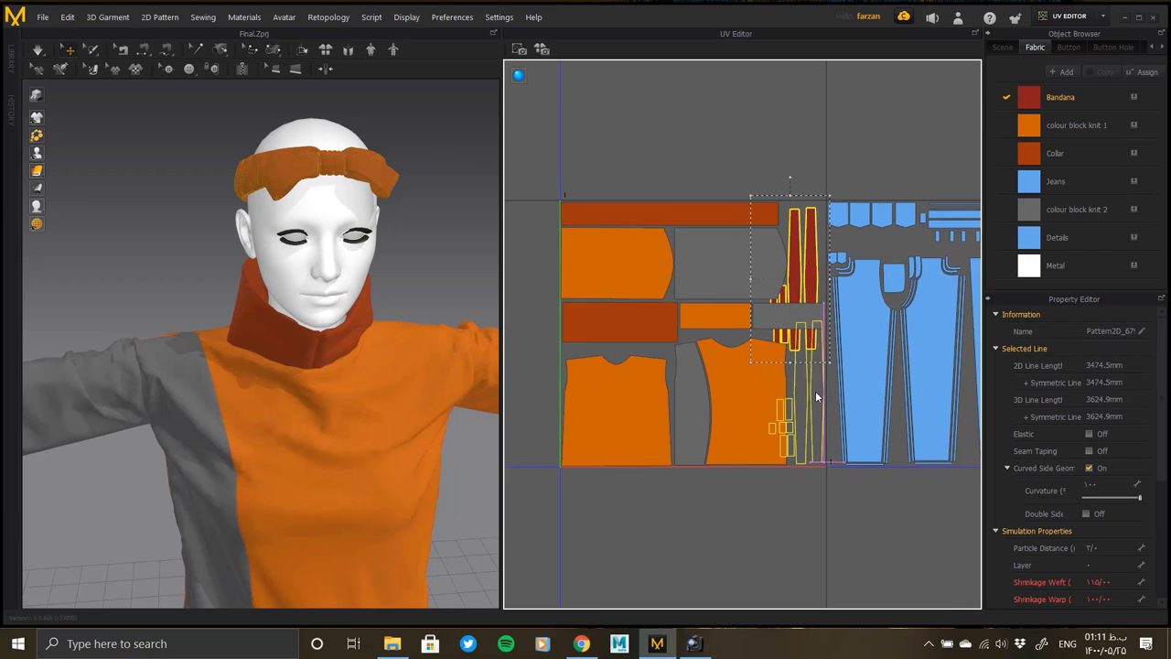
scroll(814, 391, up, 2)
scroll(823, 384, up, 2)
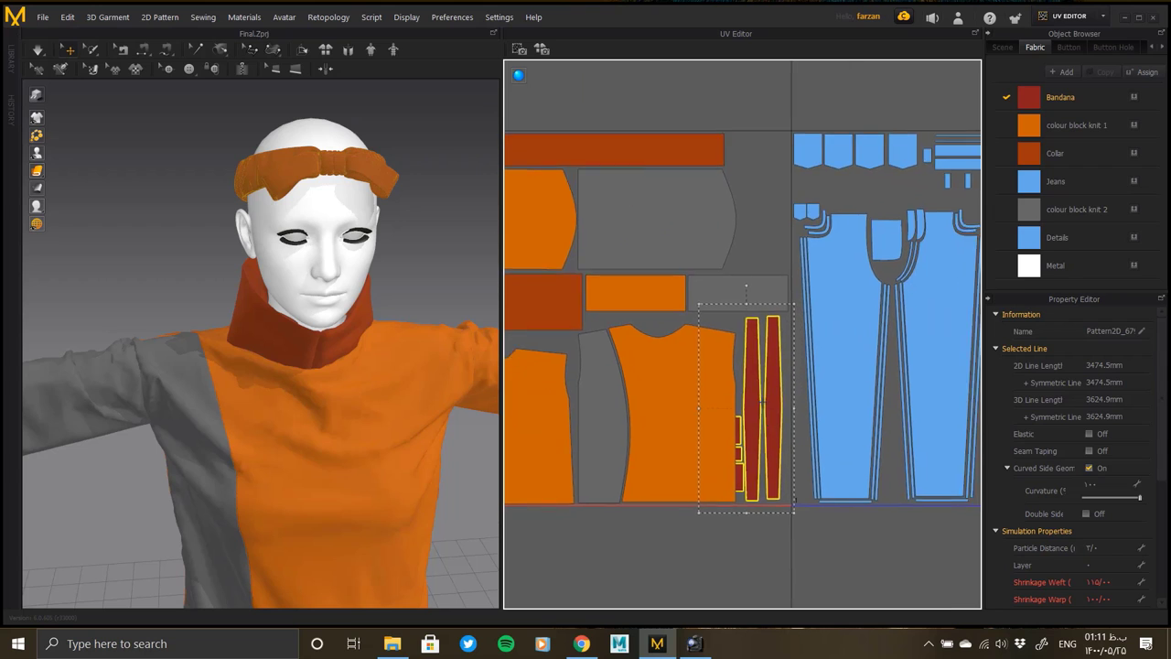
middle_drag(823, 384, 733, 404)
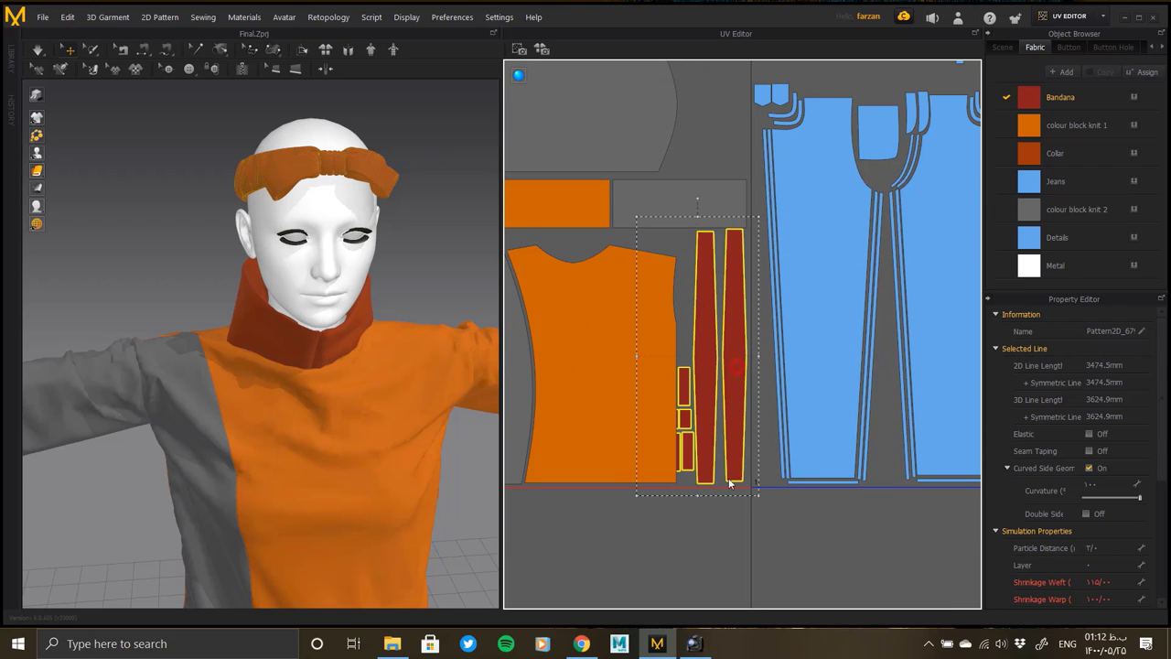
Step: Place the two long bandana strips up beside the orange shirt piece
drag(732, 483, 739, 549)
middle_drag(739, 549, 756, 331)
click(756, 331)
click(689, 363)
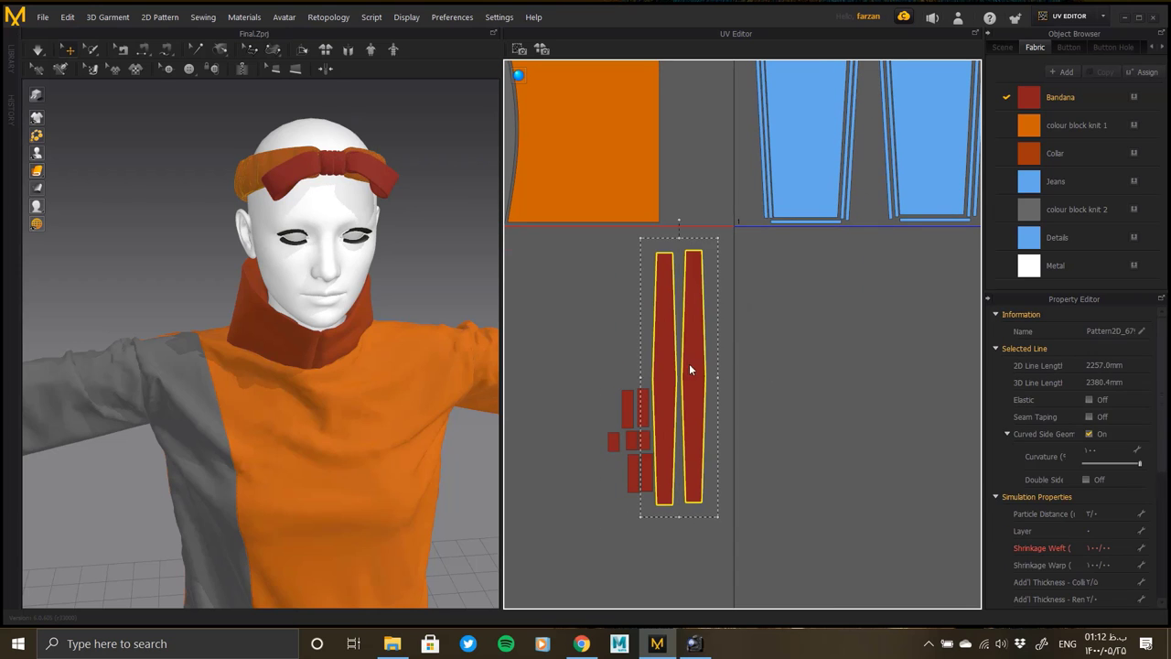
mouse_move(689, 363)
mouse_down()
mouse_move(706, 98)
mouse_move(721, 182)
mouse_up()
scroll(721, 188, up, 3)
scroll(745, 366, down, 3)
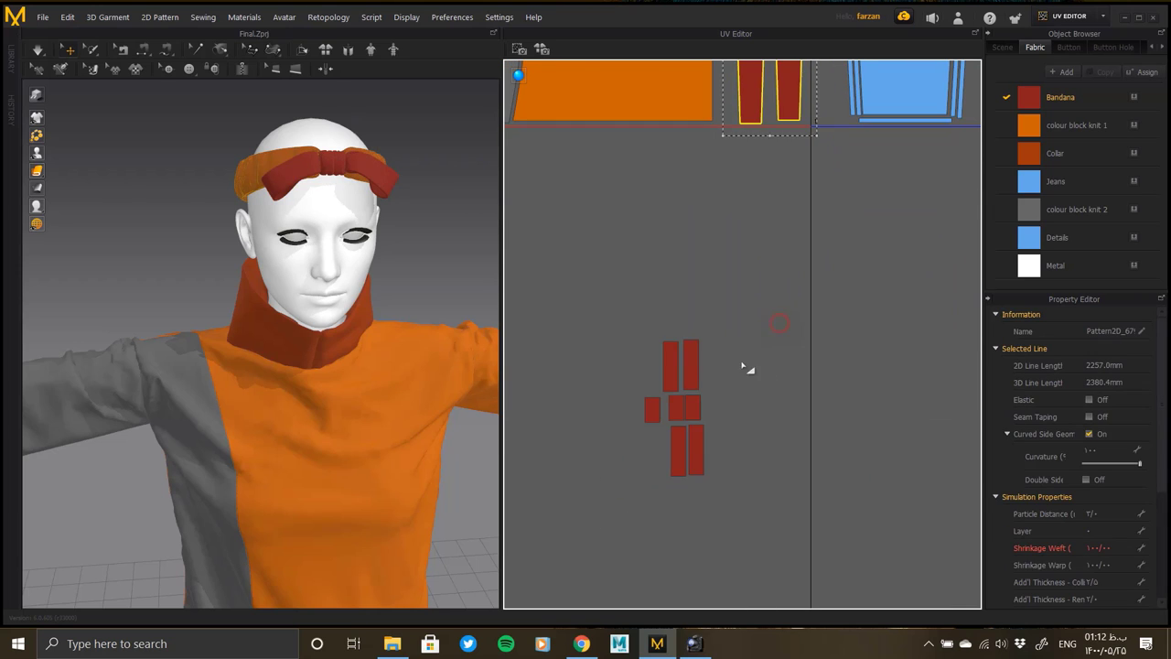
Step: Move the small bandana pieces up beside the shirt, next to the red strips
drag(732, 315, 671, 450)
middle_drag(694, 384, 695, 513)
drag(694, 512, 700, 183)
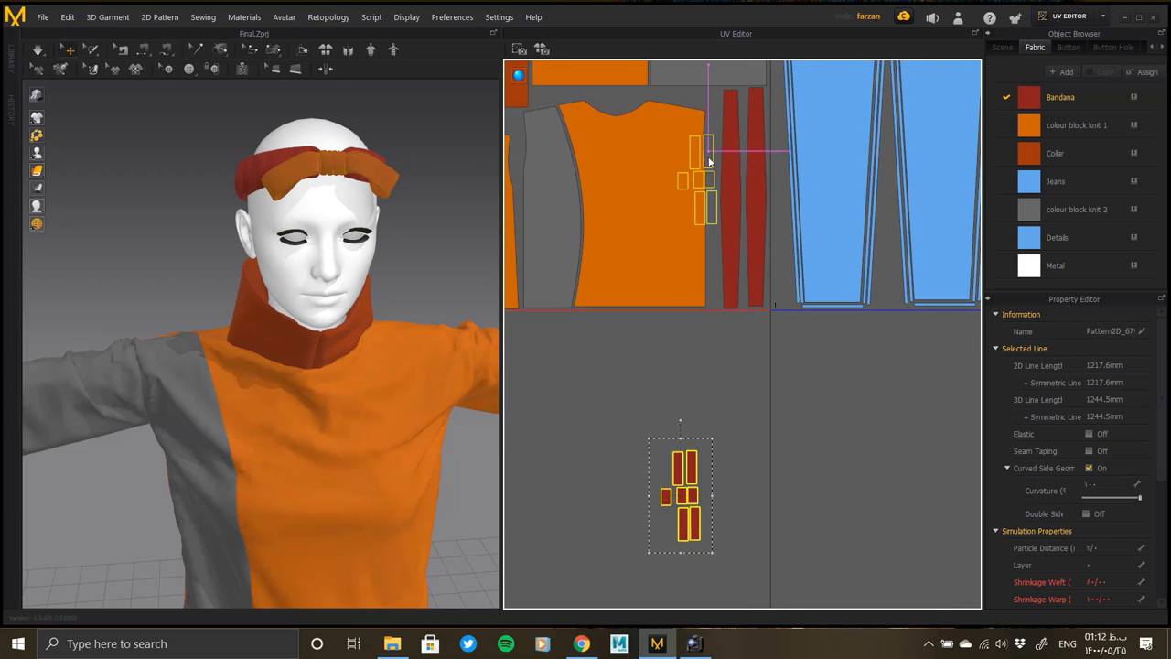
scroll(707, 350, down, 3)
mouse_move(707, 351)
mouse_down()
mouse_move(748, 202)
mouse_move(717, 262)
mouse_up()
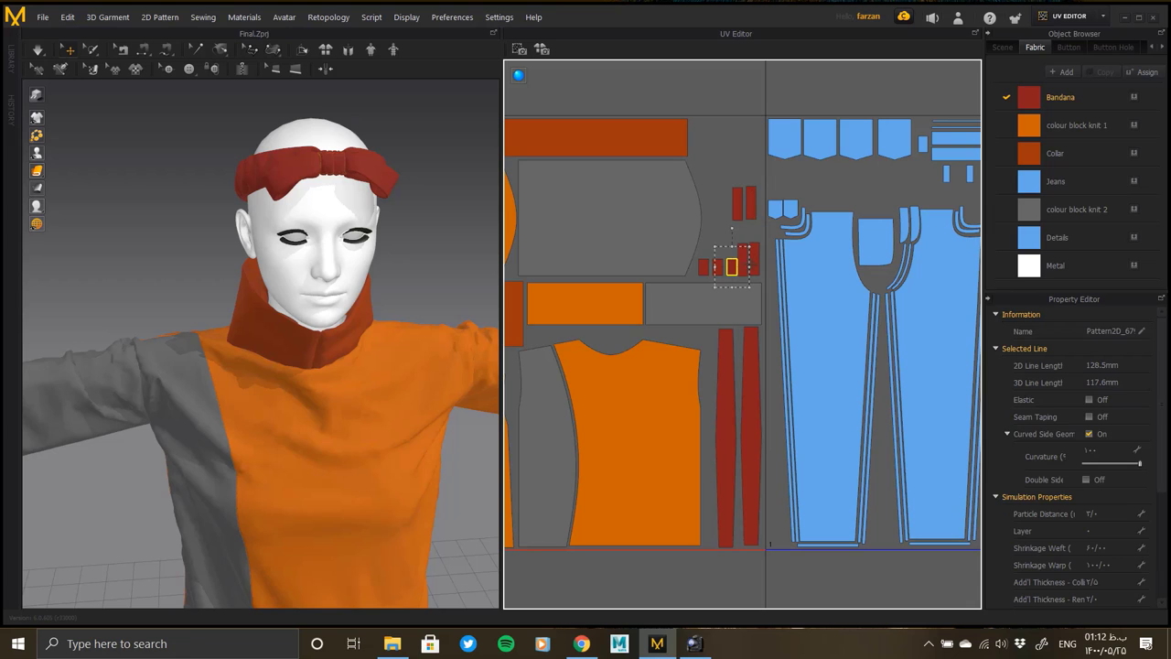
Step: Repack all UV pieces into the tiles and orbit the avatar to a side view
click(752, 258)
mouse_move(754, 174)
mouse_down()
mouse_move(750, 258)
mouse_move(746, 165)
mouse_up()
right_drag(383, 281, 318, 277)
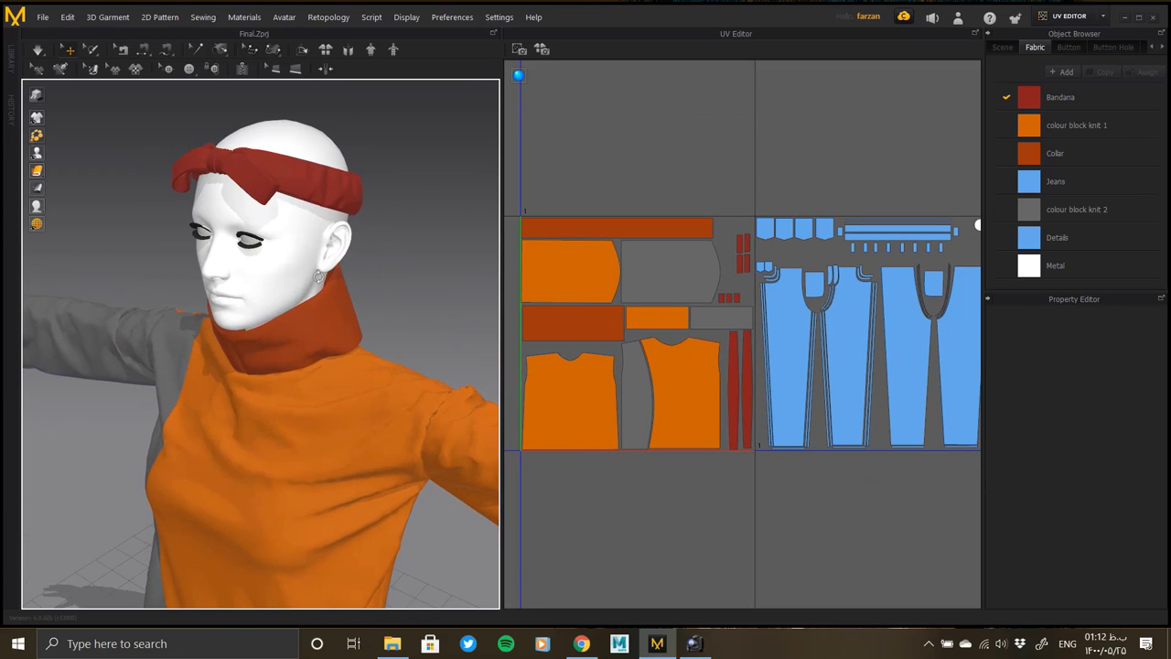
Step: Check the bandana strips, grey shirt piece, collar and small bandana pieces in the UV layout
click(734, 386)
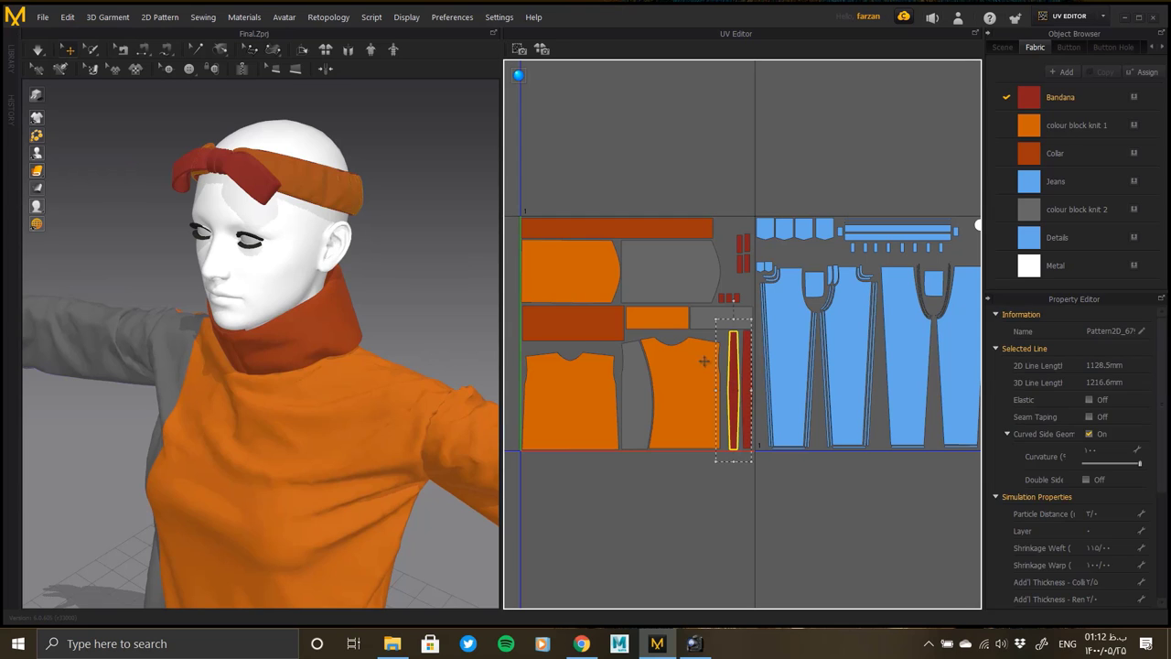
drag(671, 317, 741, 318)
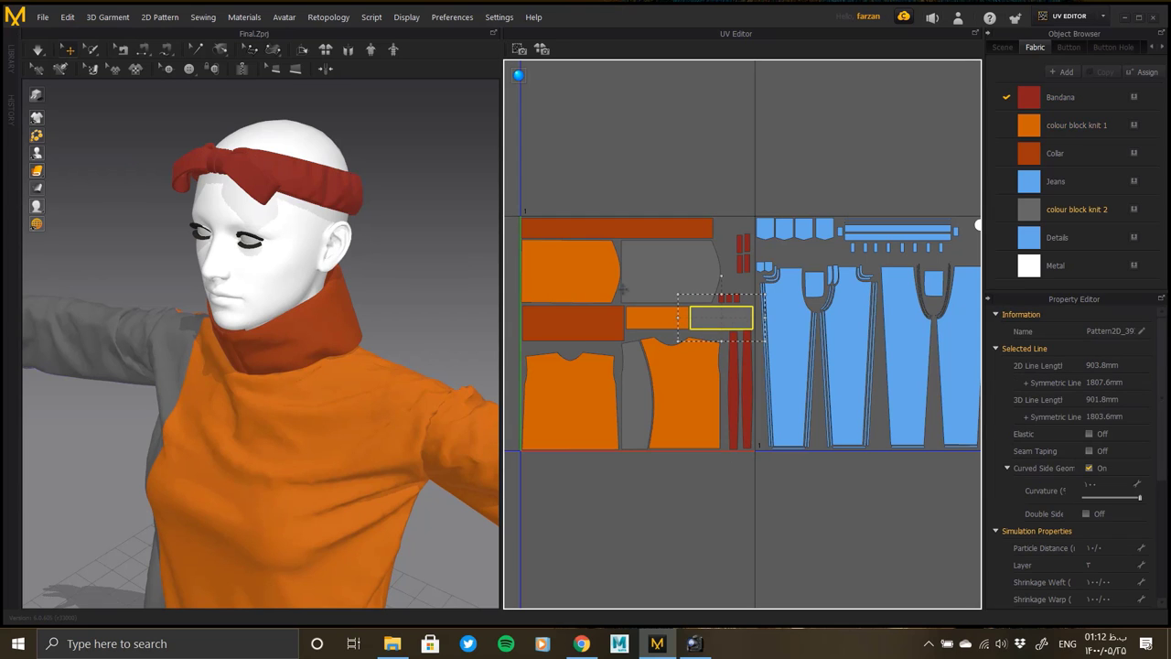
click(608, 332)
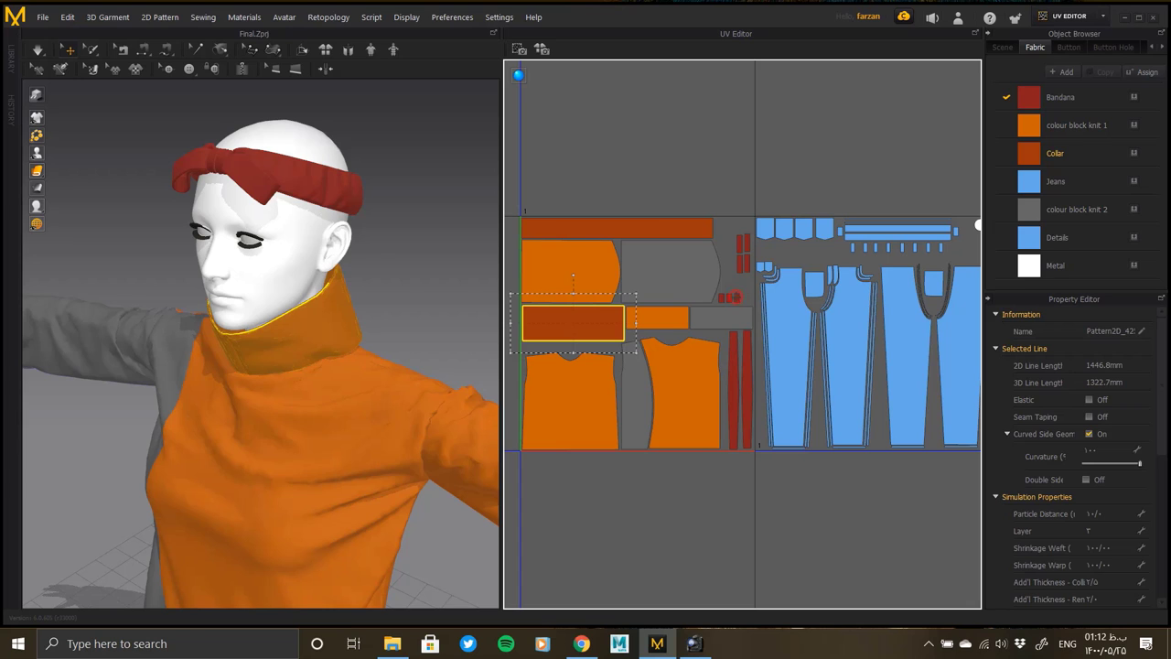
click(735, 298)
click(747, 394)
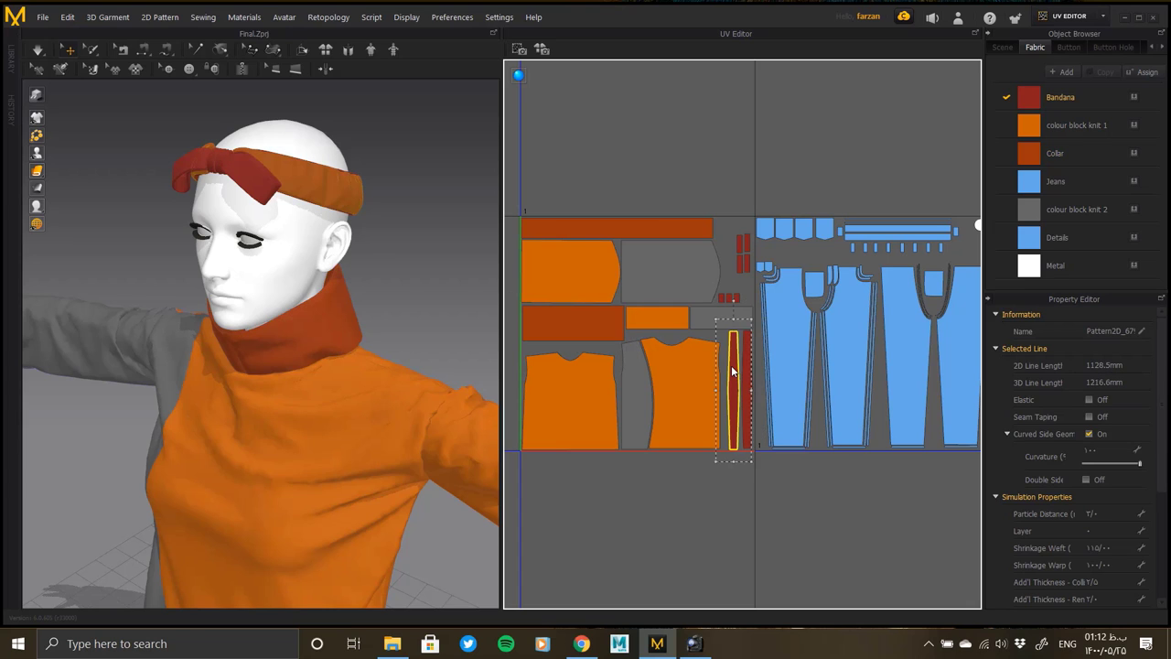
scroll(732, 366, down, 2)
right_drag(805, 411, 583, 353)
scroll(582, 353, up, 2)
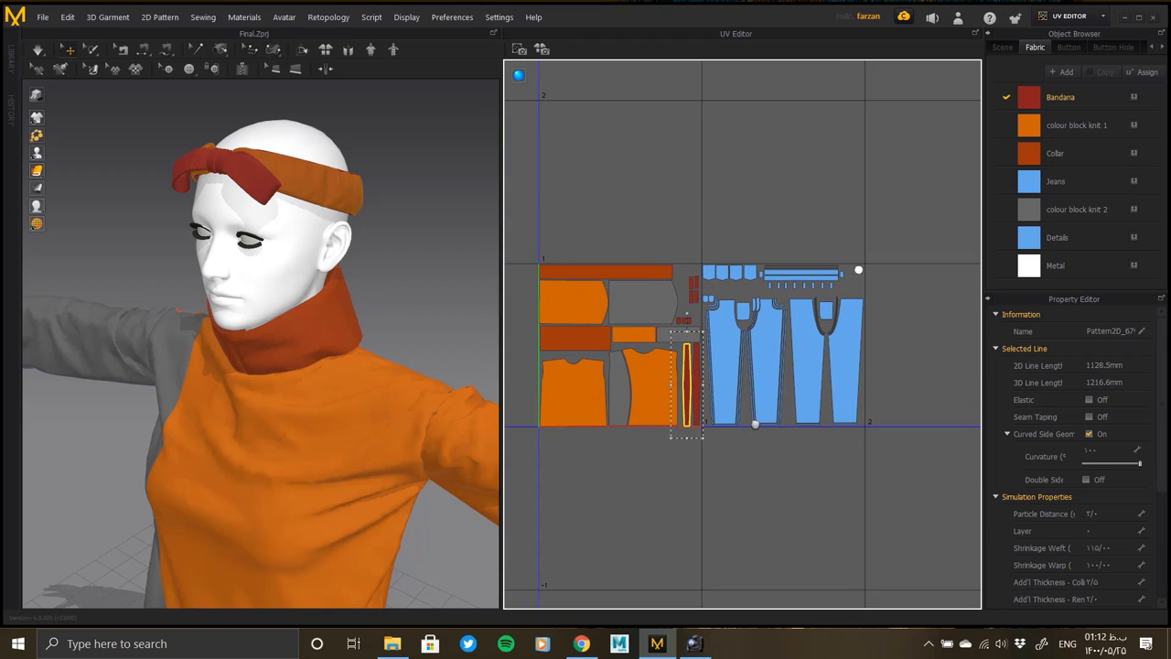
scroll(737, 401, up, 3)
Step: Select both tall bandana strips and all the small bandana pieces together
shift+click(731, 413)
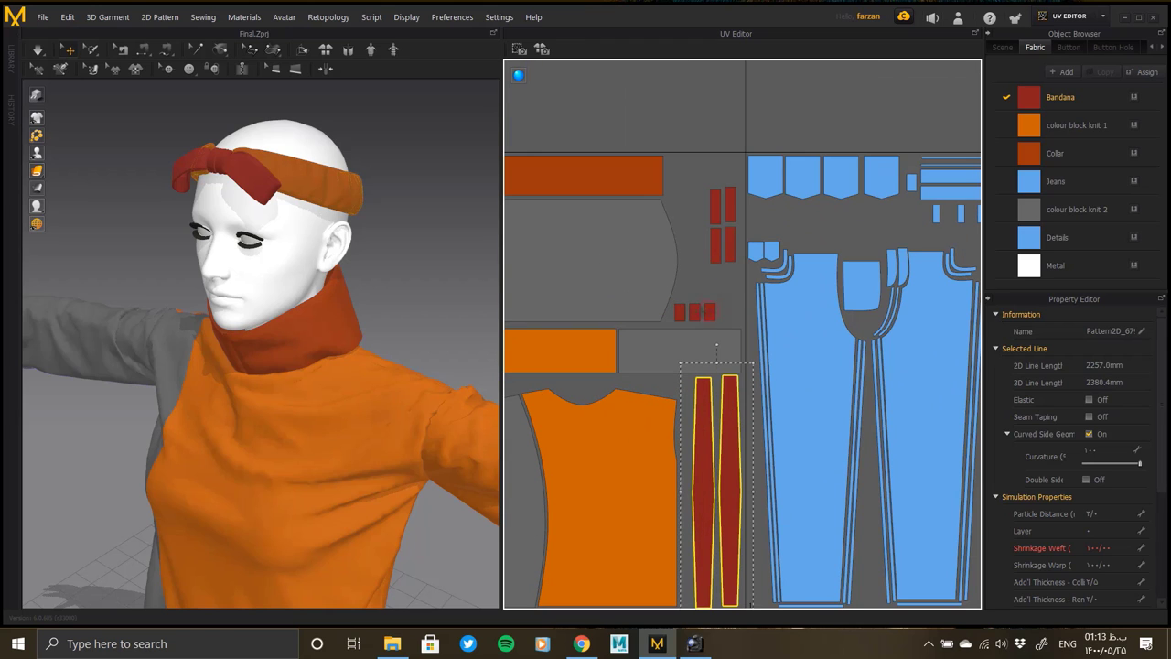
shift+click(709, 311)
shift+click(695, 312)
shift+click(679, 314)
shift+click(715, 245)
shift+click(716, 206)
shift+click(729, 206)
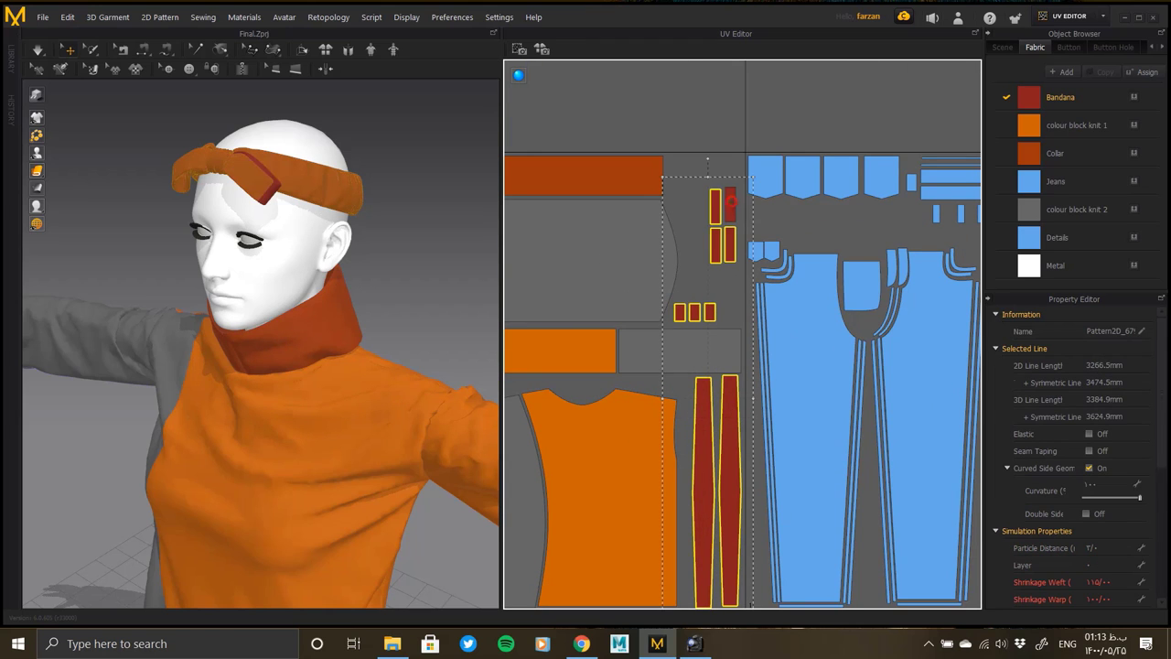
shift+click(729, 245)
scroll(732, 302, down, 2)
scroll(729, 286, down, 2)
Step: Move and rescale the selected bandana pieces to fit narrowly beside the shirt pieces
middle_drag(729, 286, 653, 286)
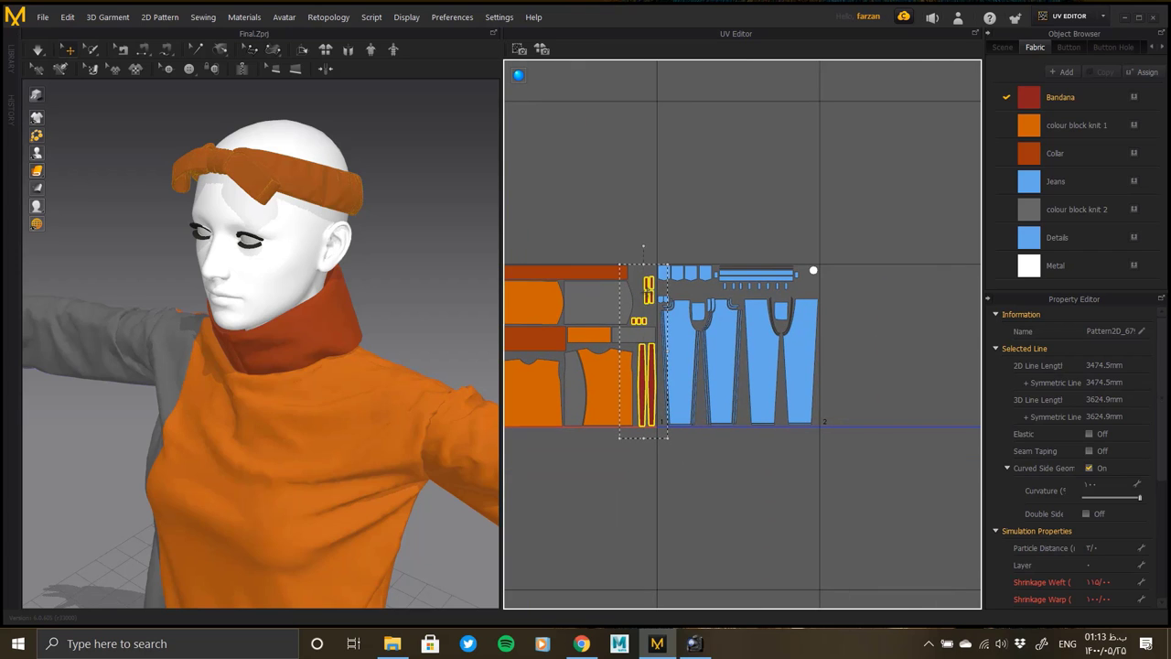
drag(653, 286, 863, 286)
middle_drag(885, 277, 804, 277)
drag(802, 276, 849, 232)
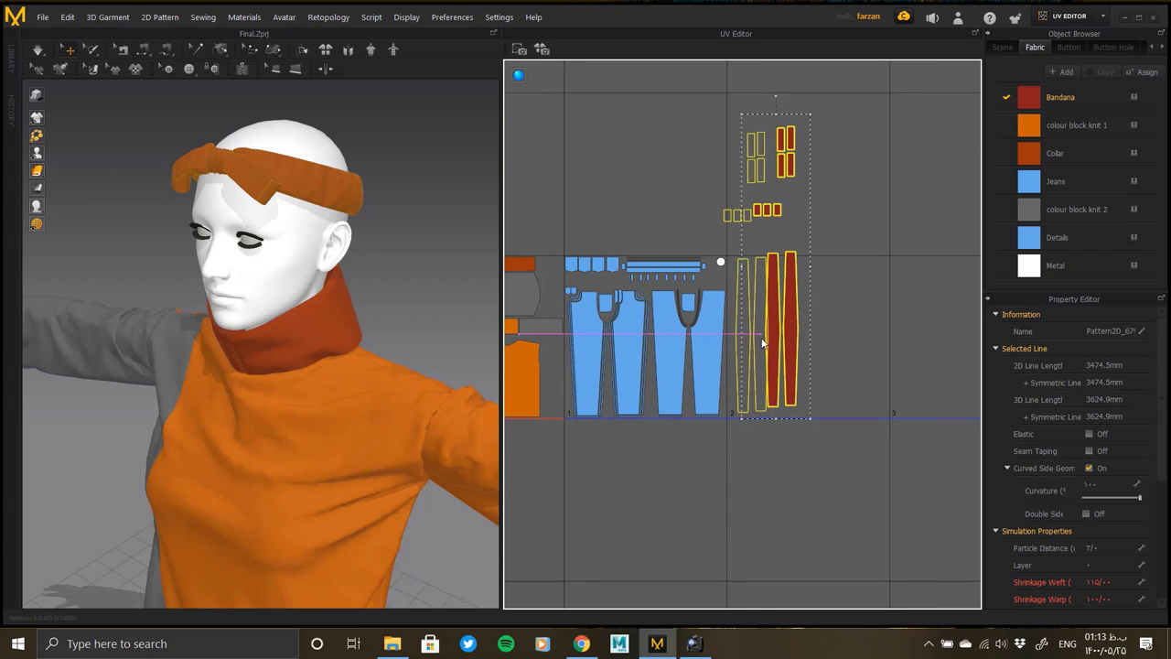
mouse_move(810, 115)
mouse_down()
mouse_move(769, 134)
mouse_move(805, 294)
mouse_up()
click(851, 216)
Step: Move the small bandana pieces down beside the tall strips
click(760, 163)
click(851, 409)
middle_drag(663, 330, 790, 312)
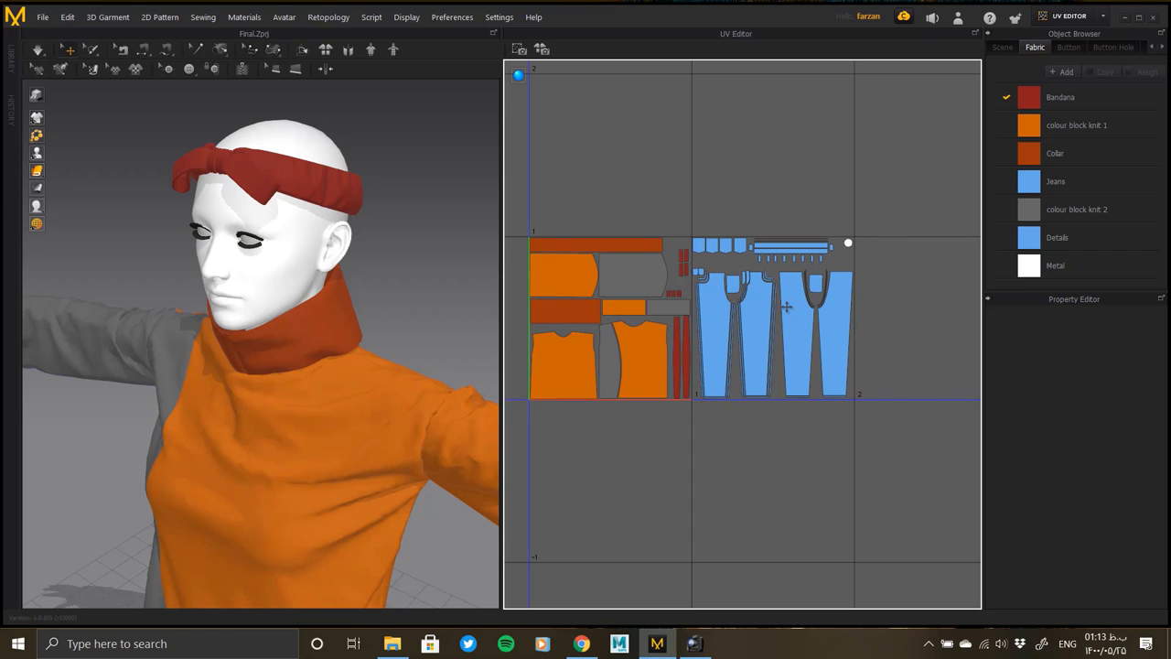
Step: Save the project past the memory warning and review the export formats
key(ctrl+s)
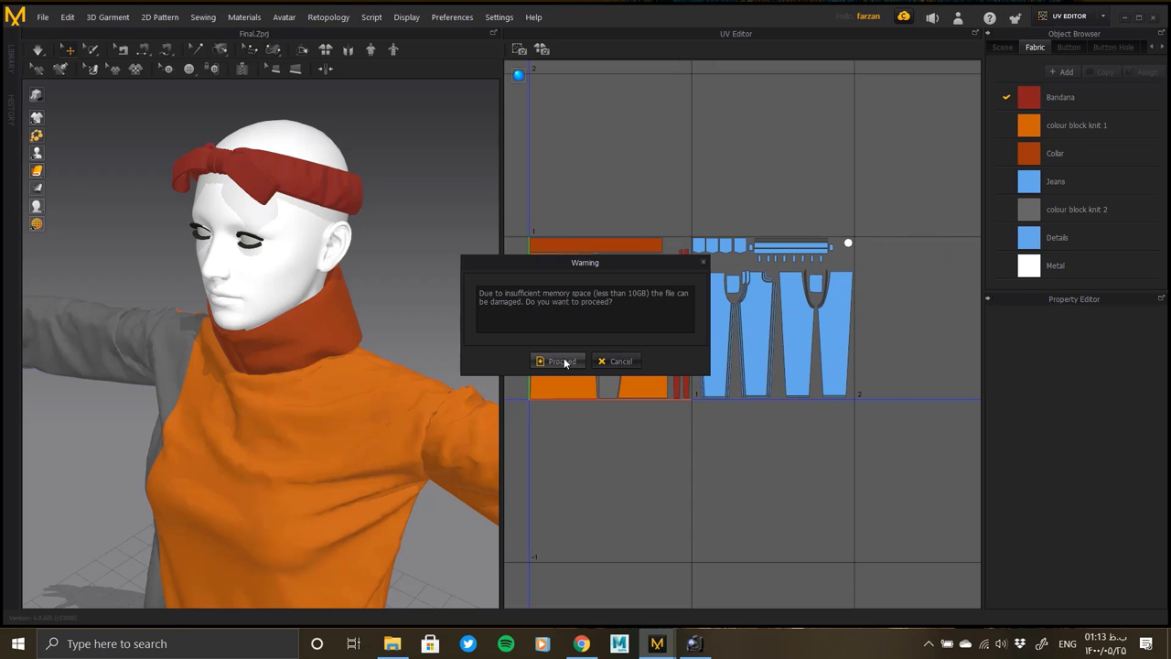
click(558, 361)
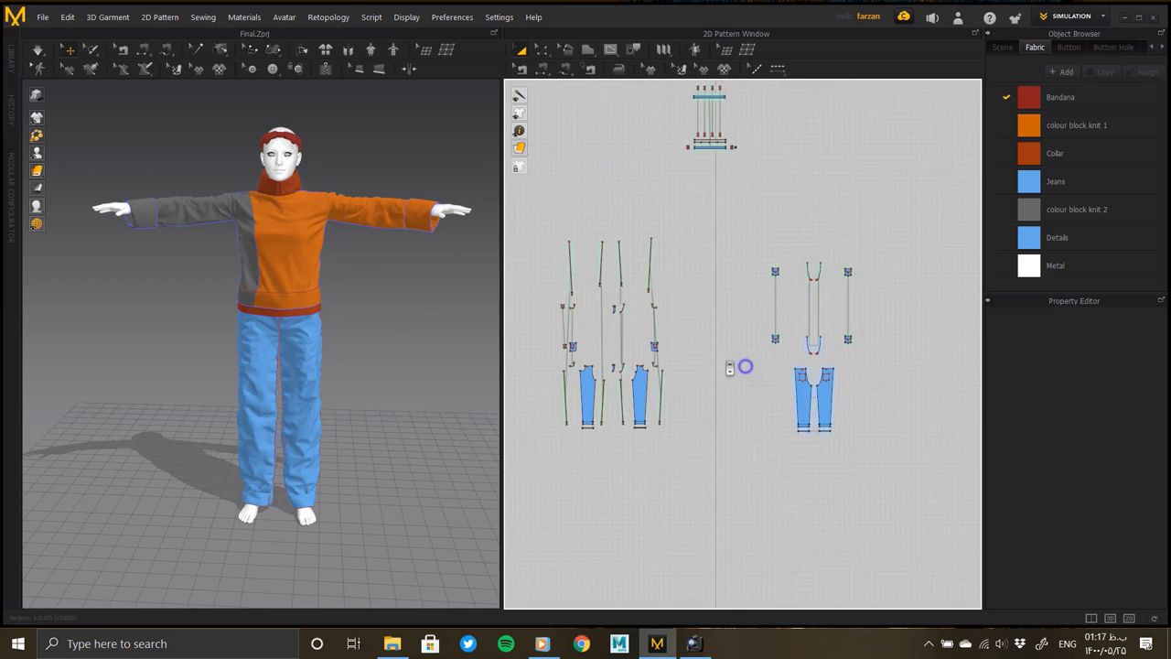
scroll(739, 366, down, 3)
click(95, 151)
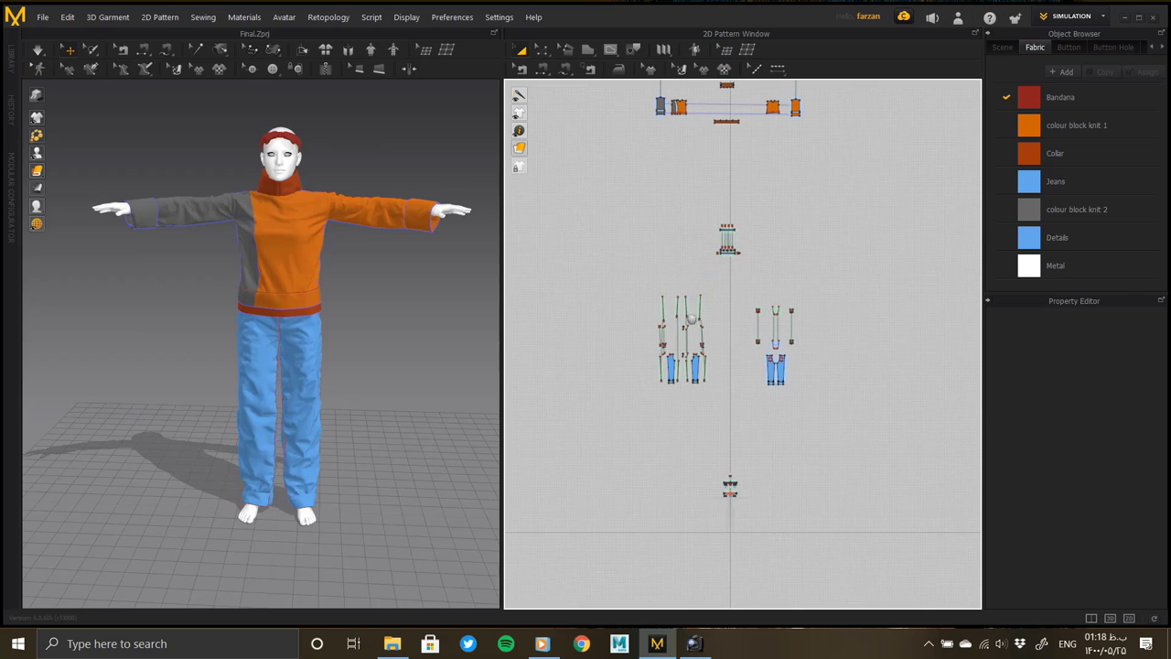
Step: Select every pattern piece in the 2D Pattern Window with Ctrl+A
middle_drag(697, 124, 697, 235)
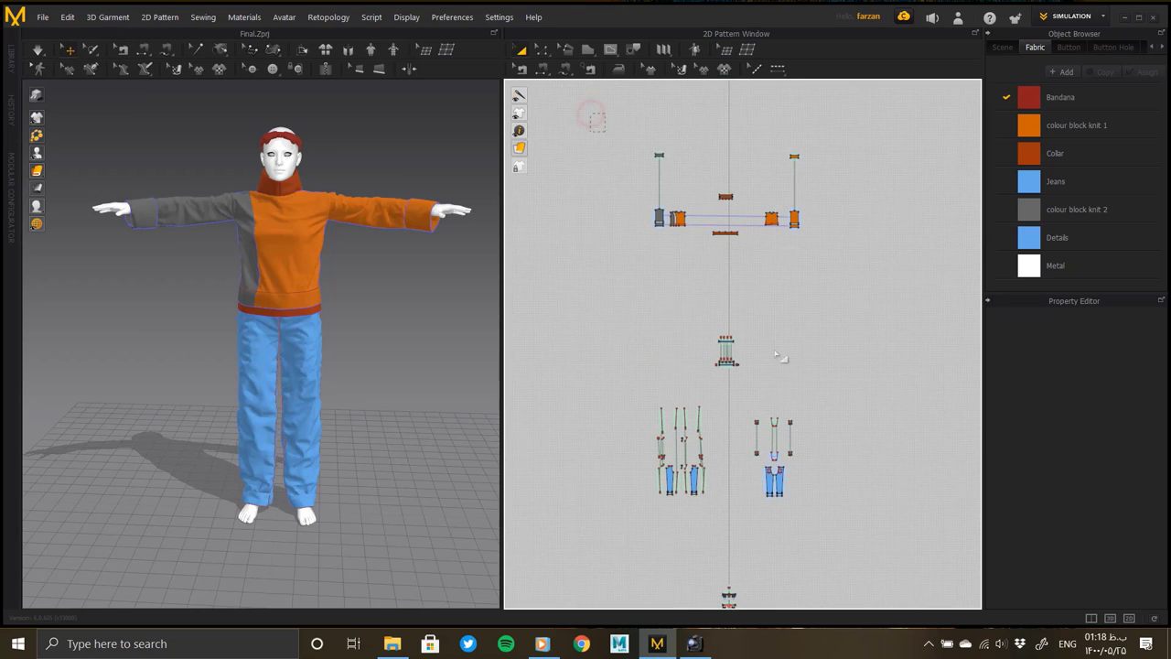
key(ctrl+a)
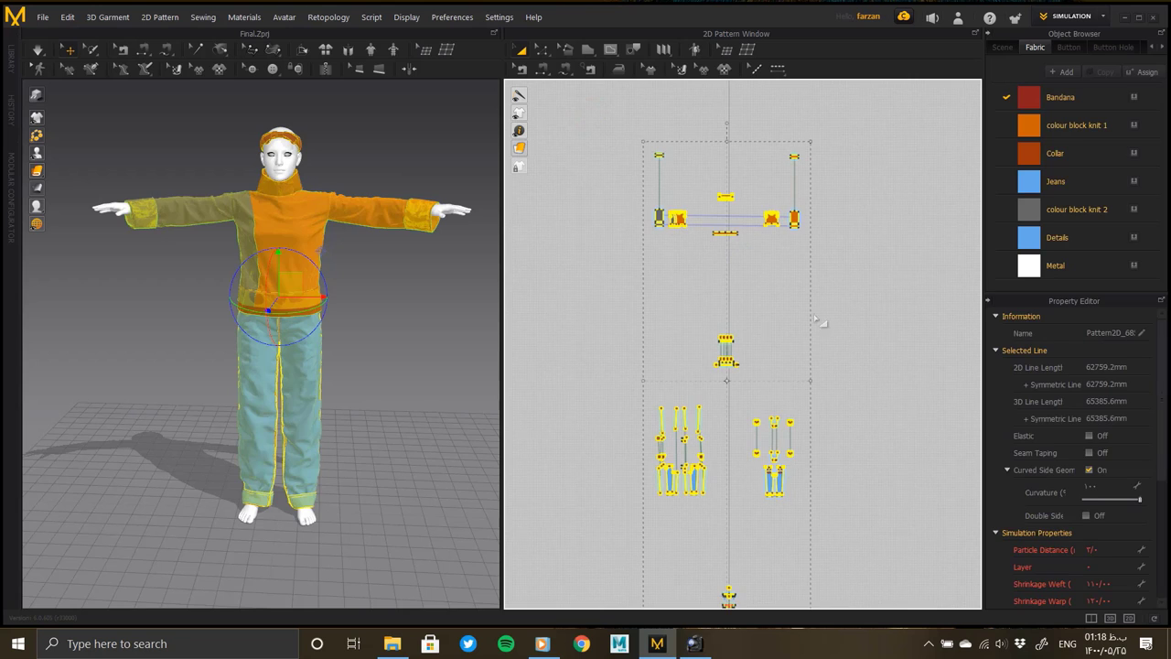
middle_drag(857, 324, 858, 259)
scroll(746, 444, down, 2)
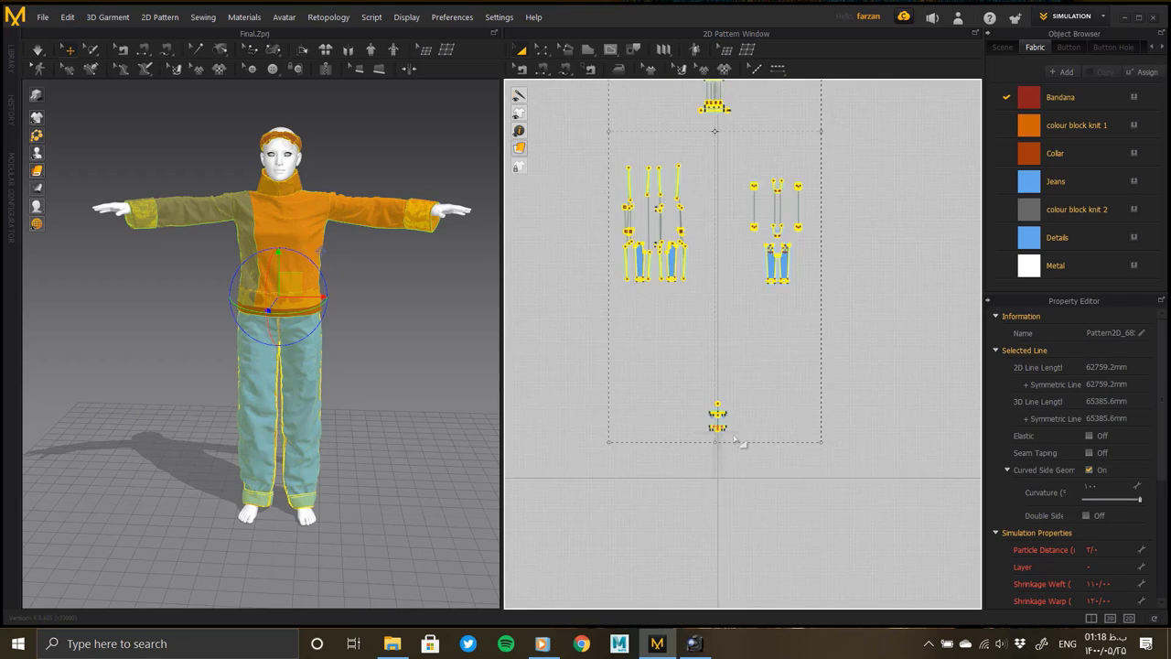
scroll(743, 445, down, 3)
scroll(709, 442, down, 2)
scroll(707, 444, down, 2)
scroll(707, 444, up, 3)
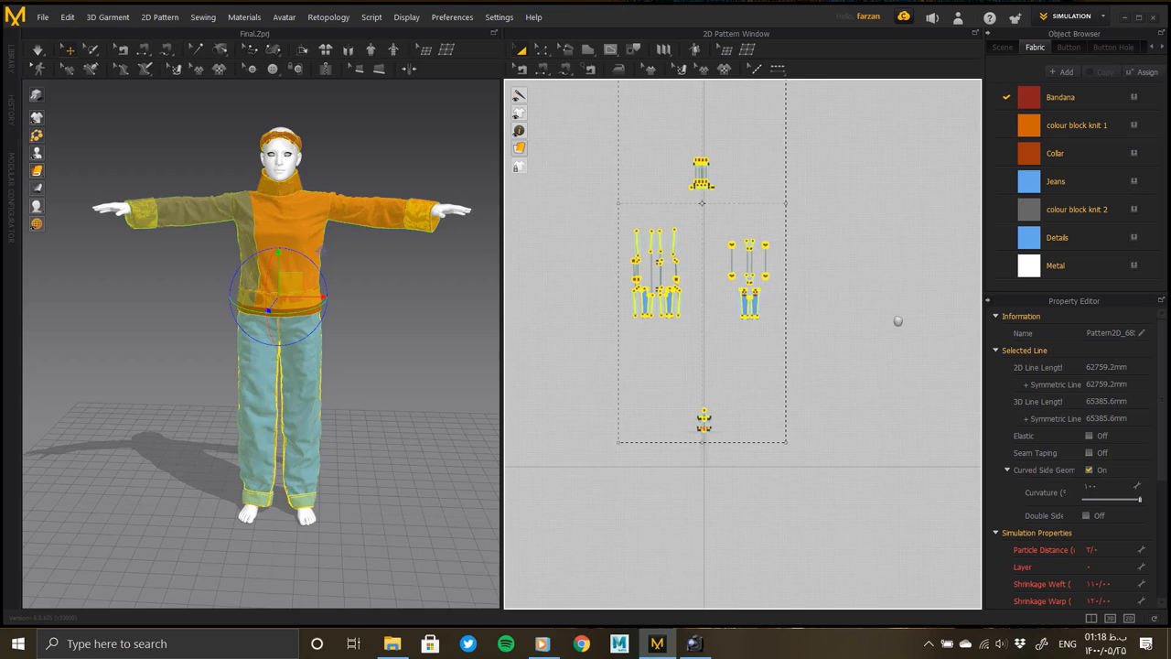
middle_drag(897, 324, 899, 389)
click(824, 590)
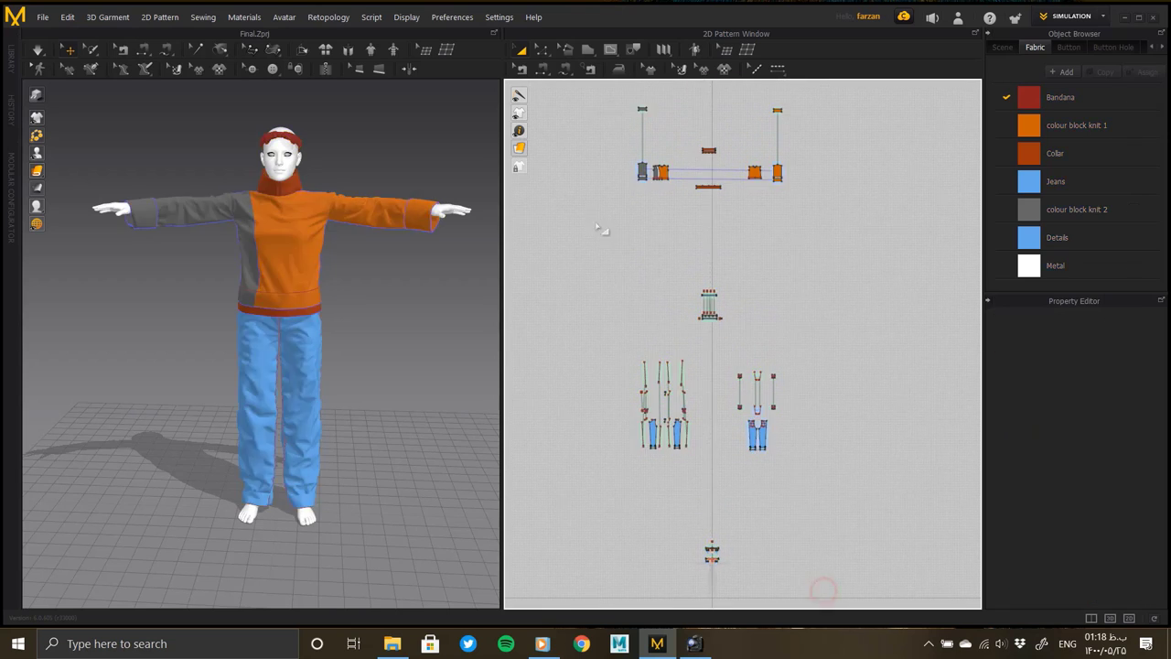
key(ctrl+a)
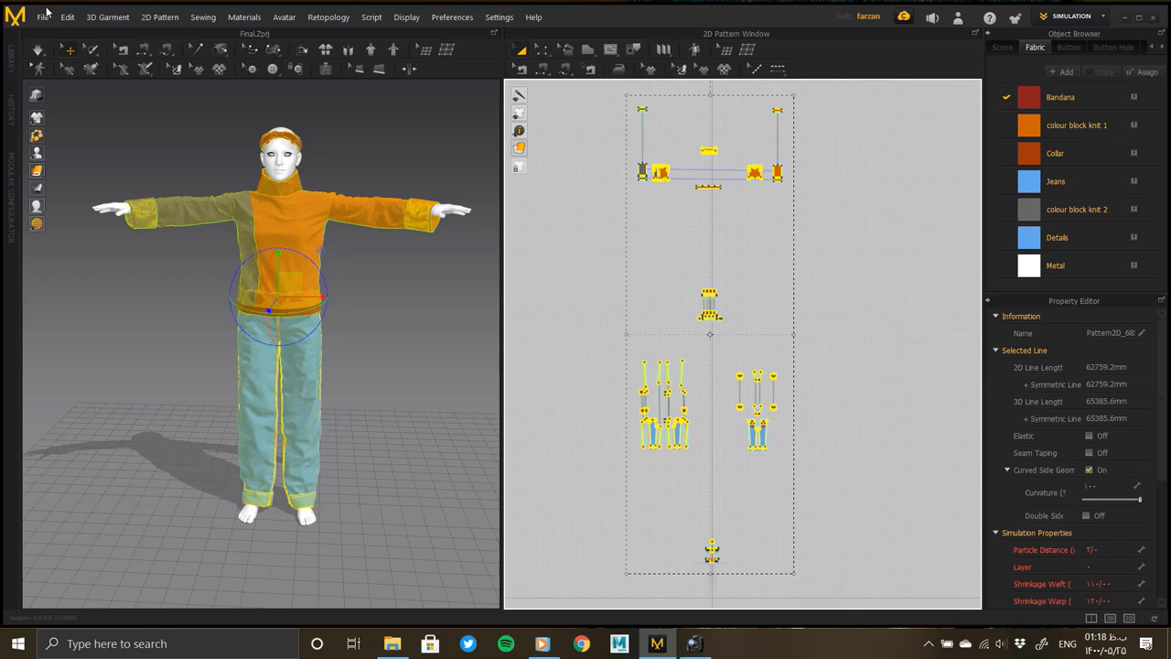
Step: Start an OBJ (Selected) export, proceeding past the low-memory warning
click(43, 14)
mouse_move(50, 146)
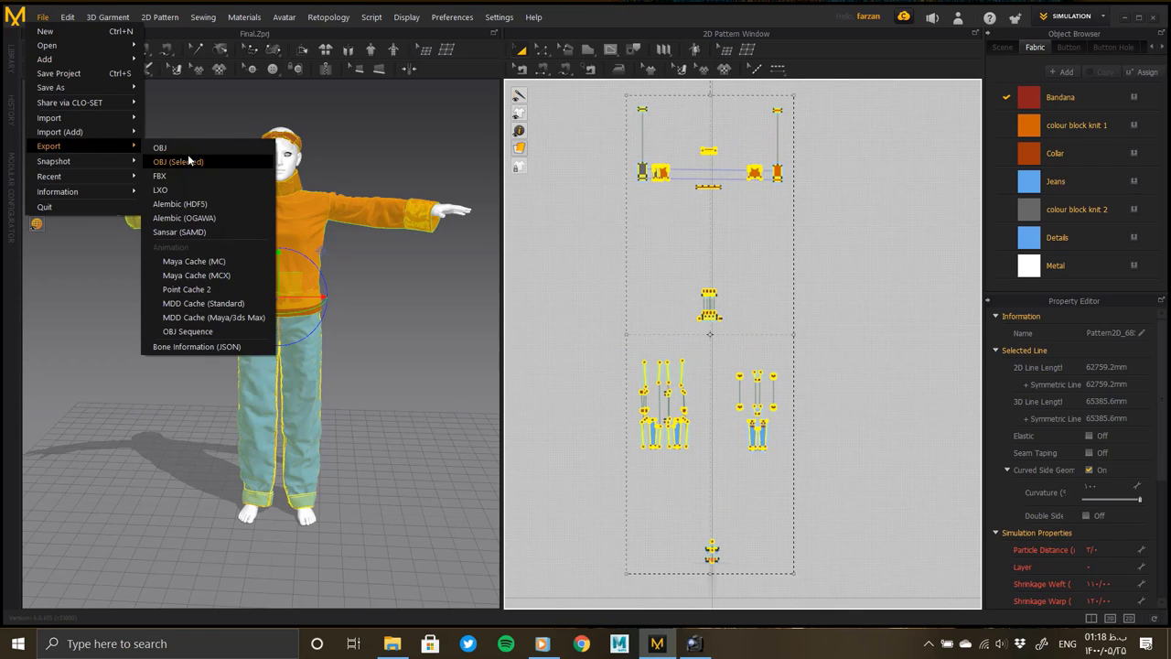
click(189, 161)
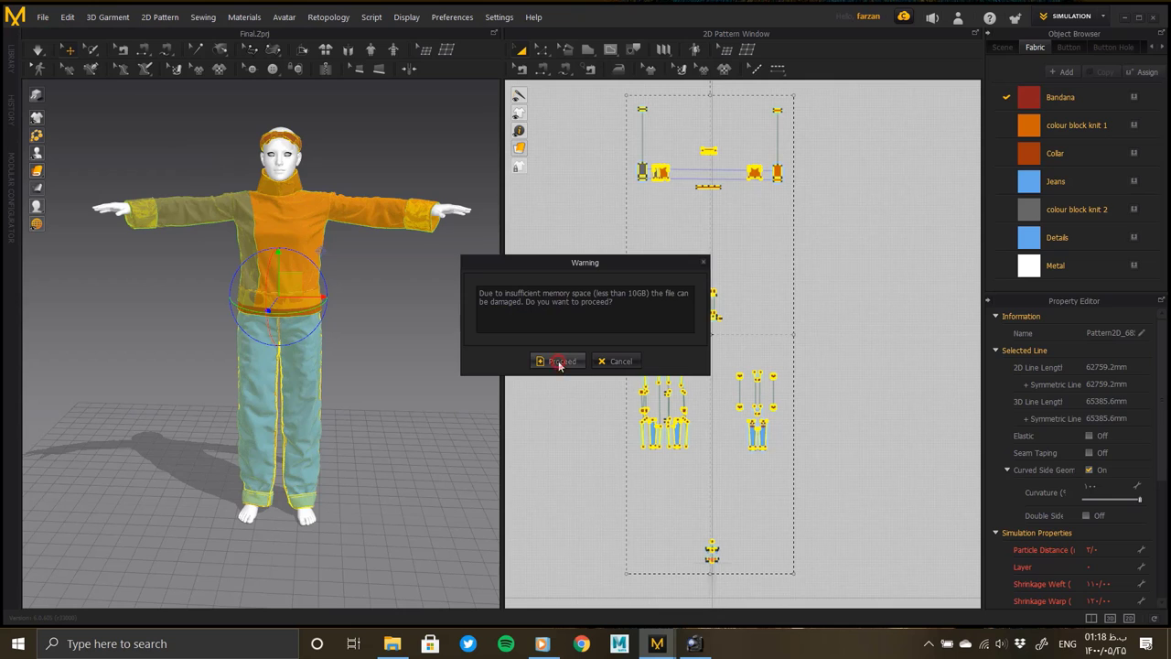
click(559, 362)
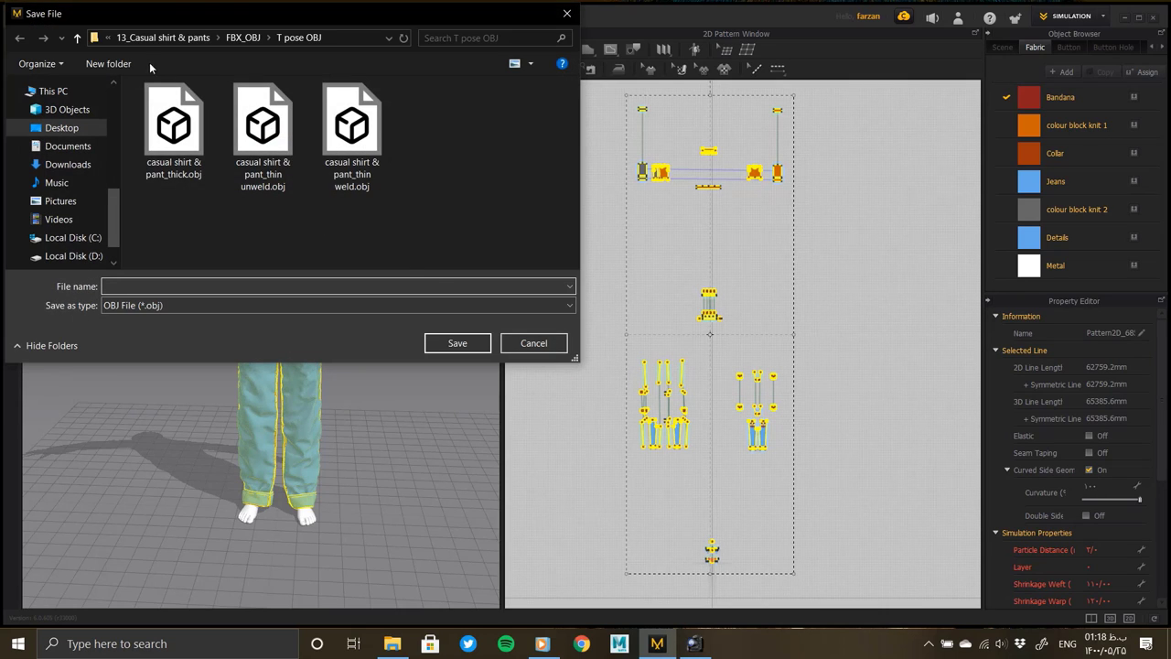
scroll(114, 117, up, 2)
scroll(112, 113, up, 3)
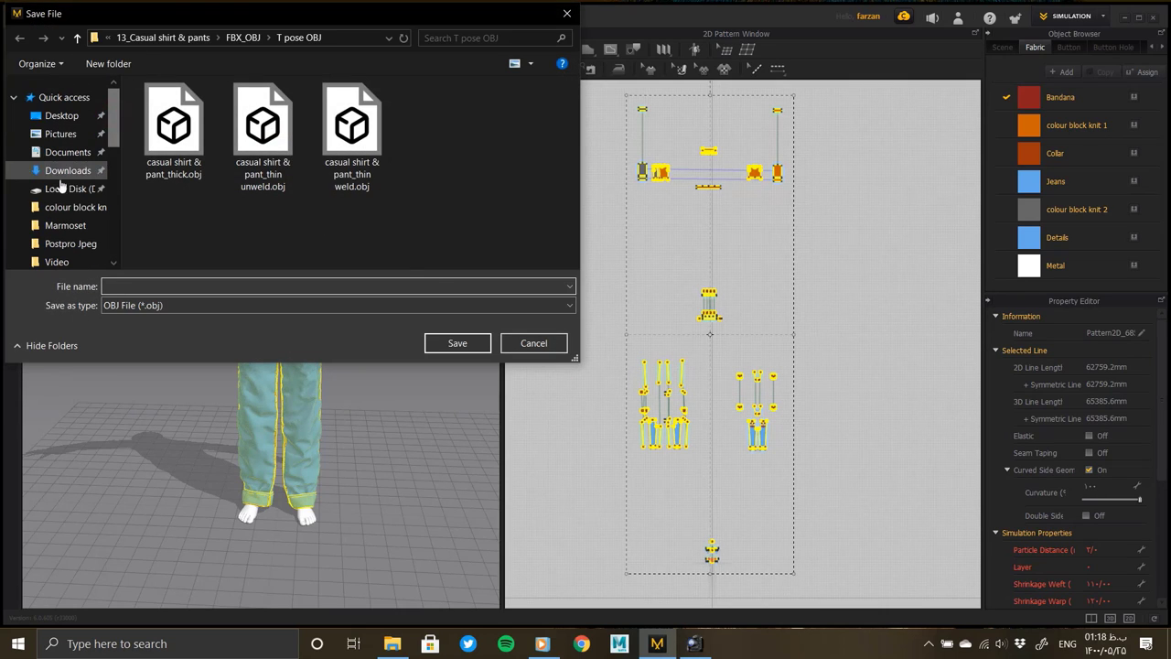
Step: Save the export as 'thick' in the colour block knit & wide-leg jeans folder with Thick geometry
click(60, 207)
click(187, 199)
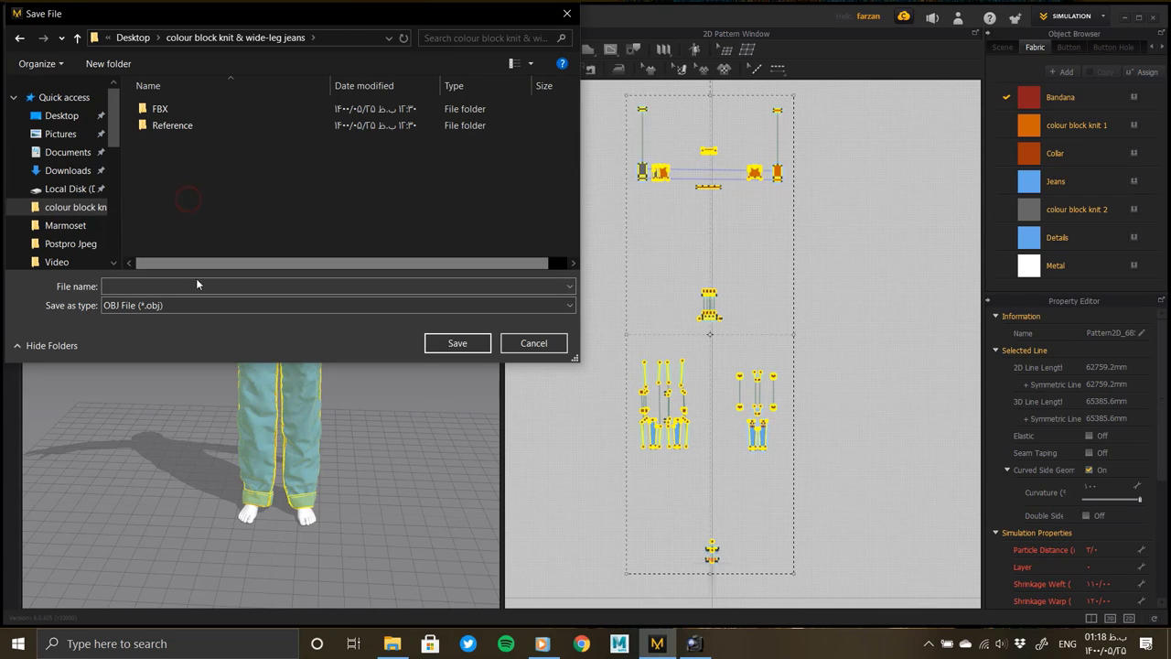
click(197, 284)
text(thick)
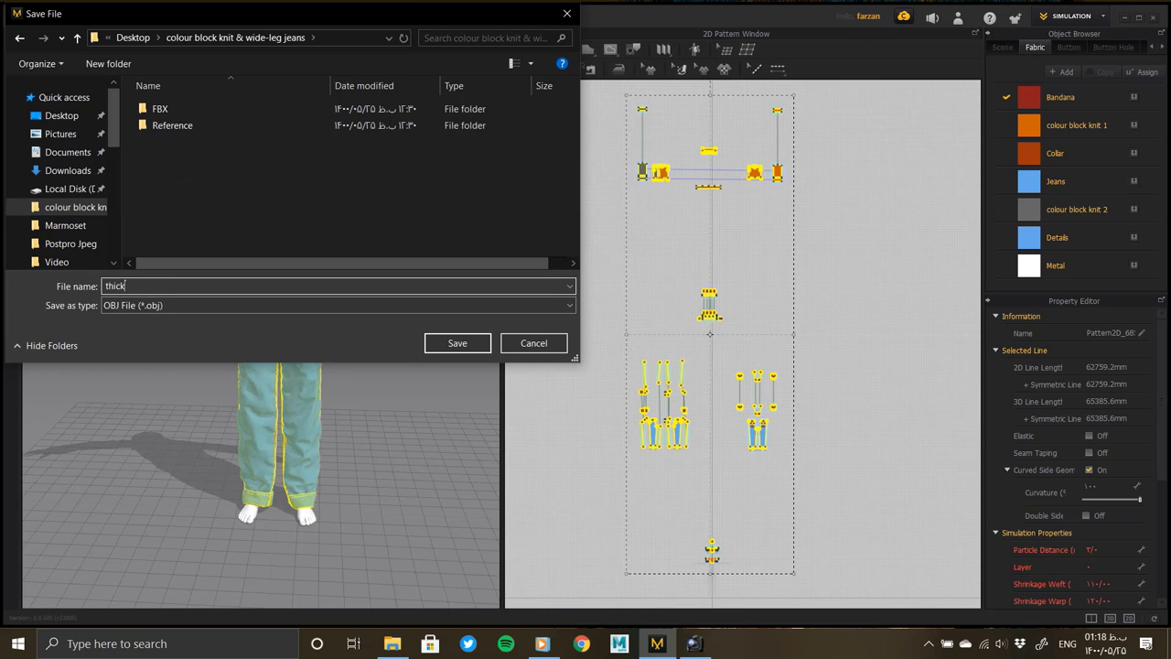
click(428, 341)
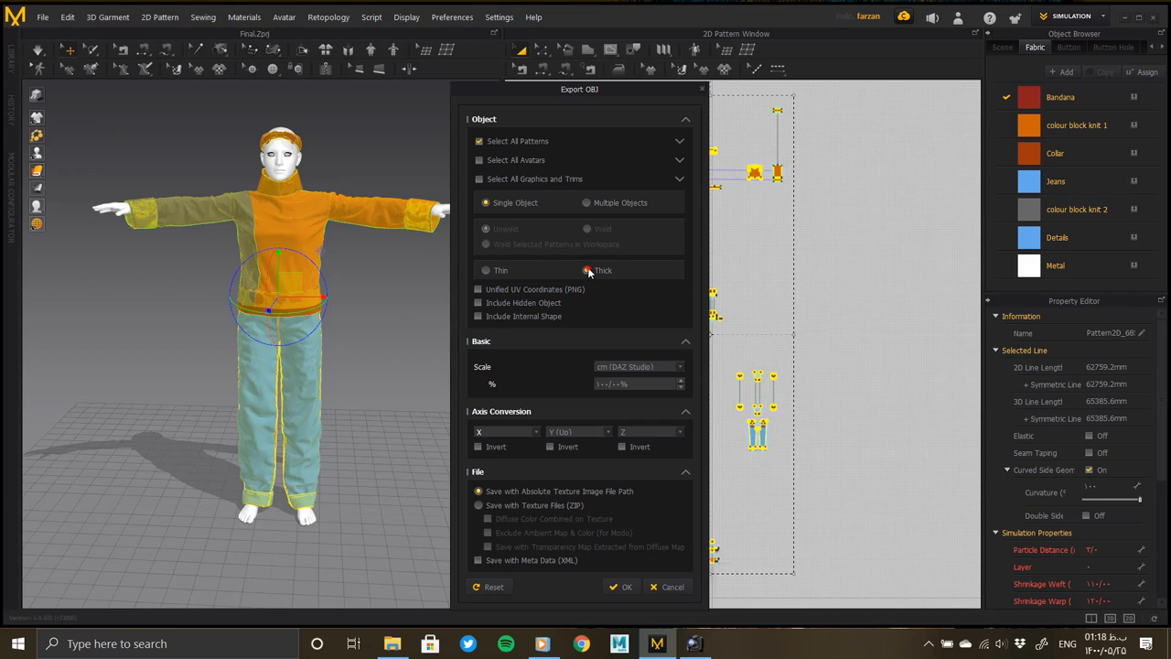
click(624, 587)
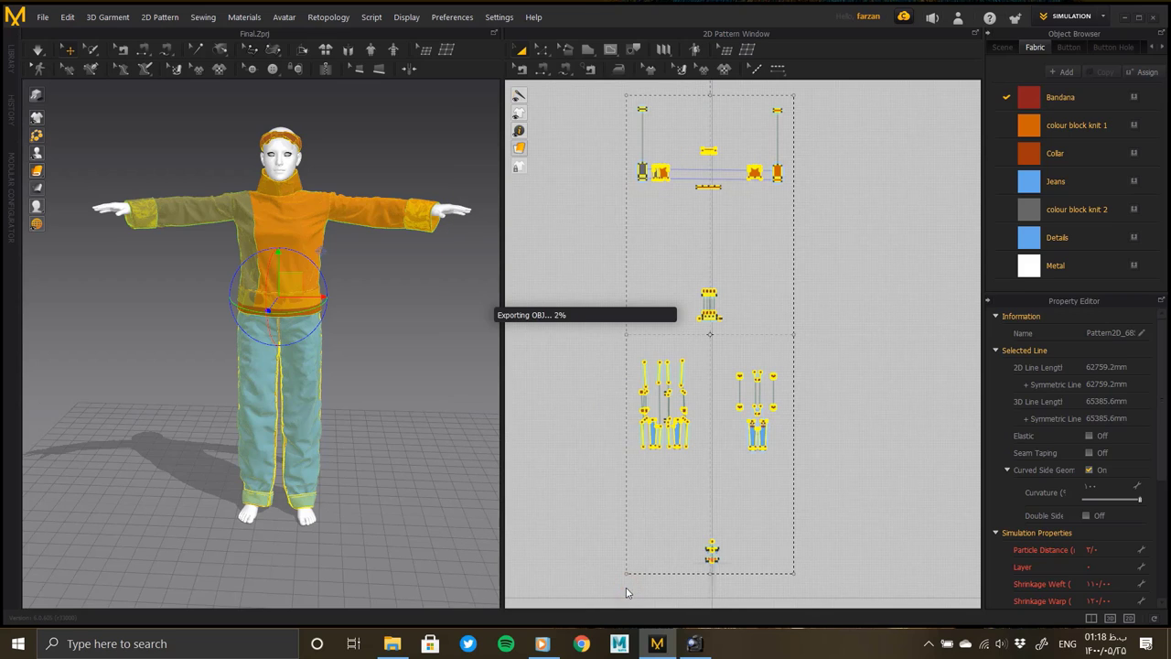
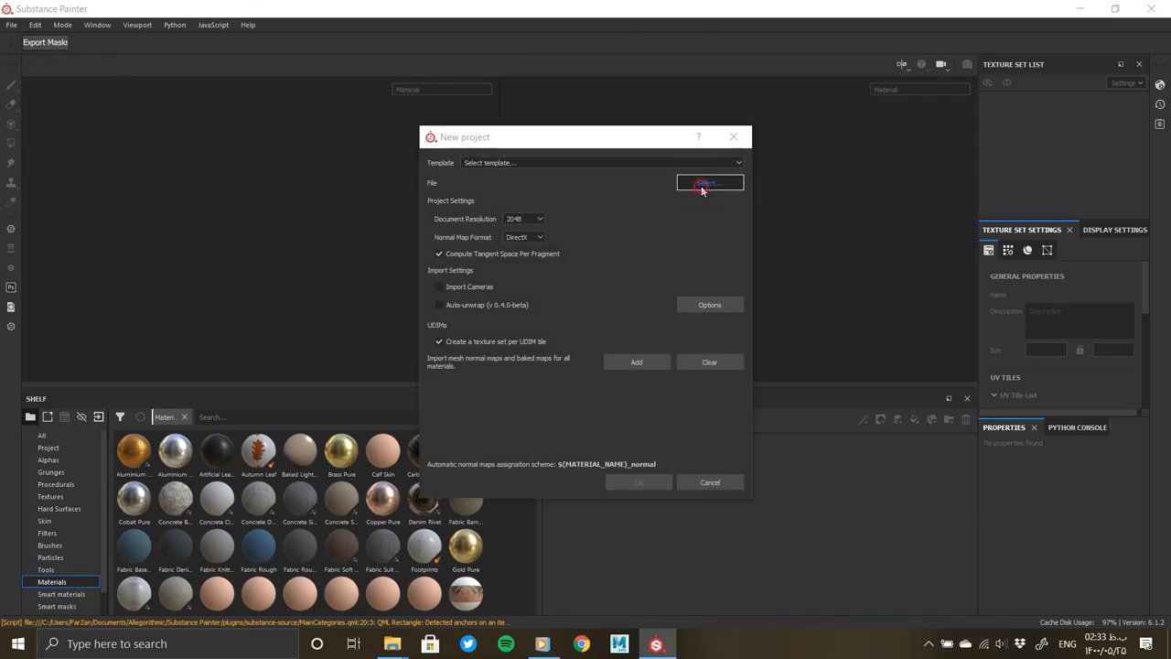
Step: Create a new project from thick.obj with a changed normal map format
click(701, 185)
double_click(611, 303)
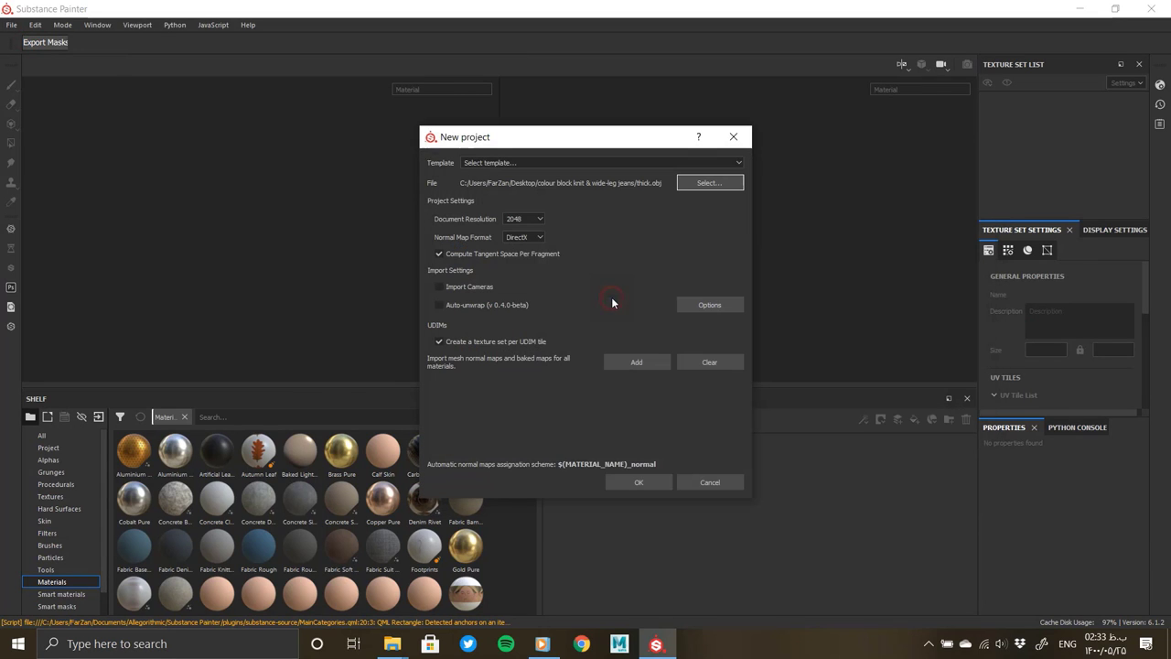
click(524, 237)
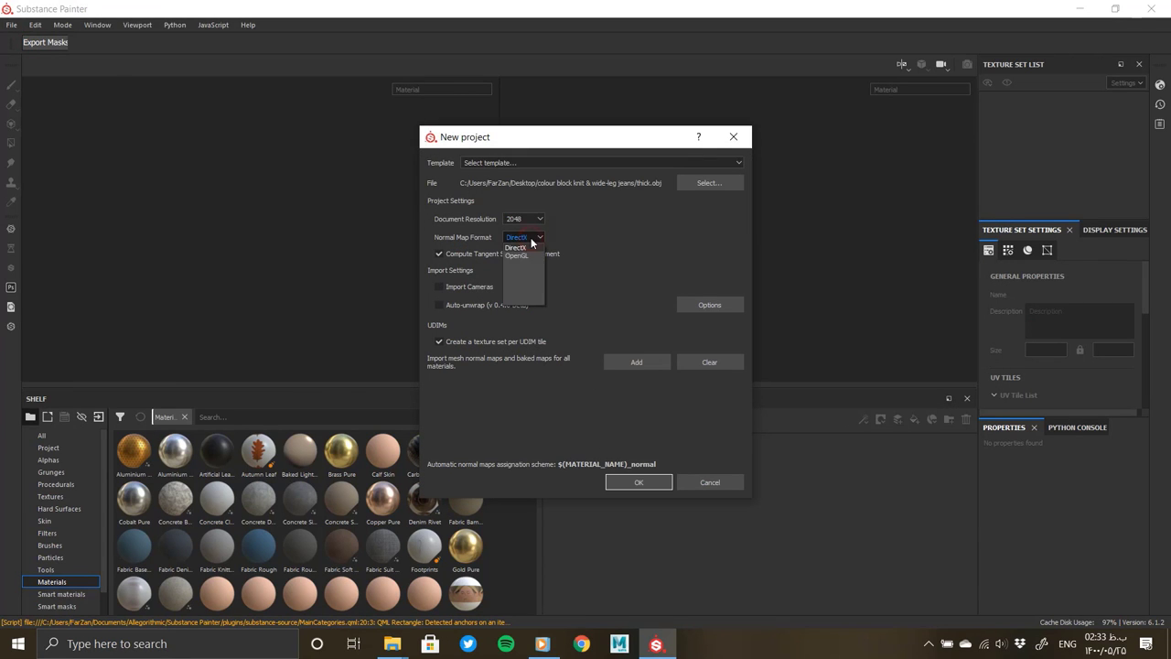
click(528, 256)
click(620, 481)
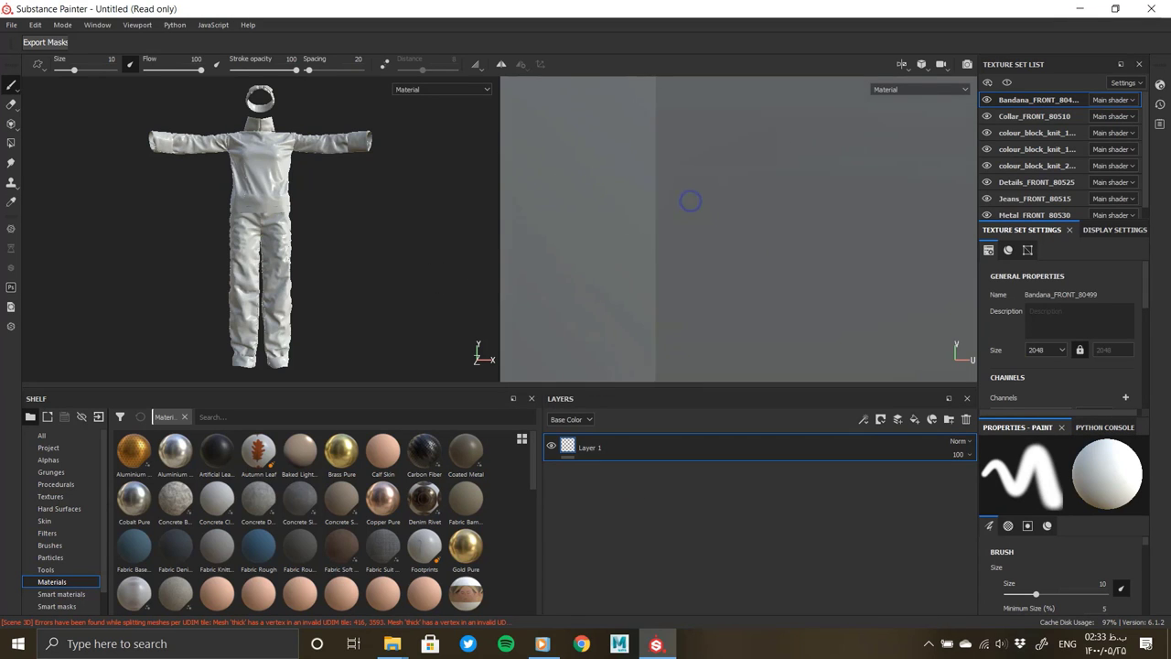
Step: Orbit and zoom around the outfit to inspect the collar and side seams
scroll(1049, 180, down, 1)
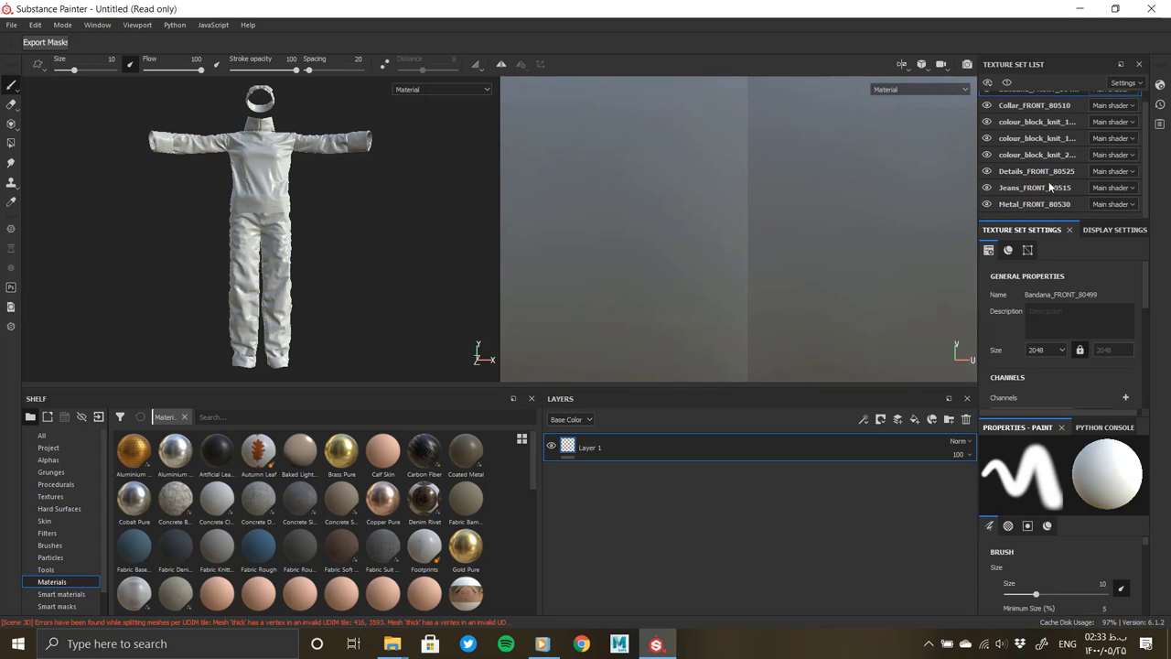
scroll(717, 241, down, 3)
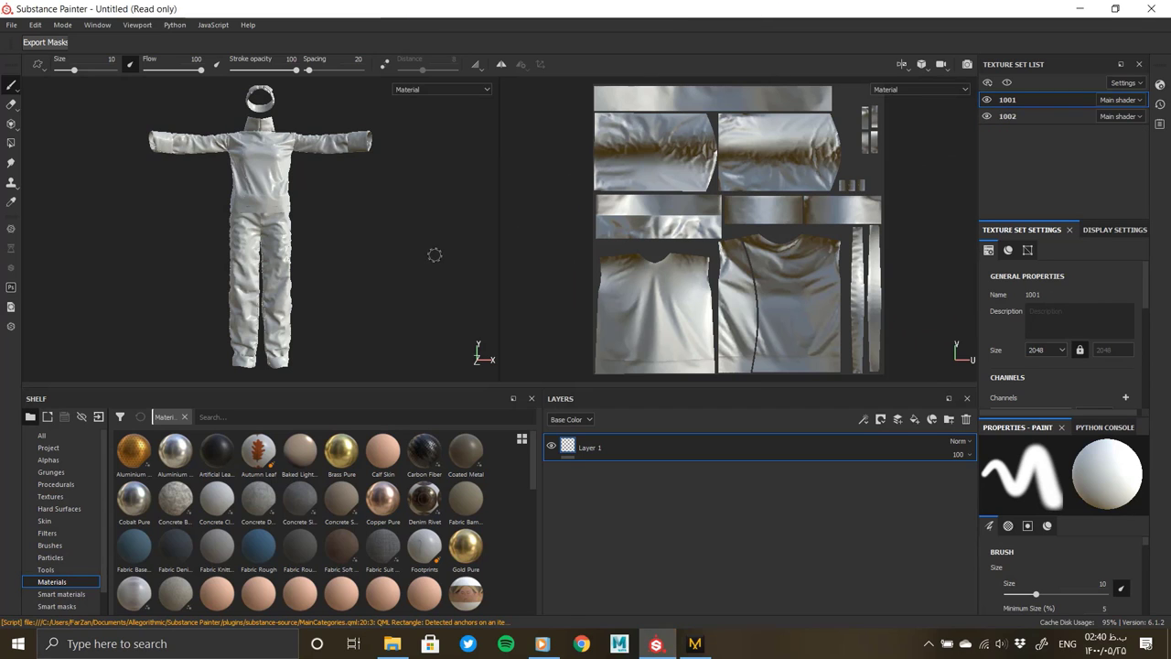
mouse_move(355, 245)
alt+mouse_down()
mouse_move(278, 255)
mouse_move(379, 301)
mouse_move(315, 205)
alt+mouse_up()
alt+right_drag(315, 204, 349, 232)
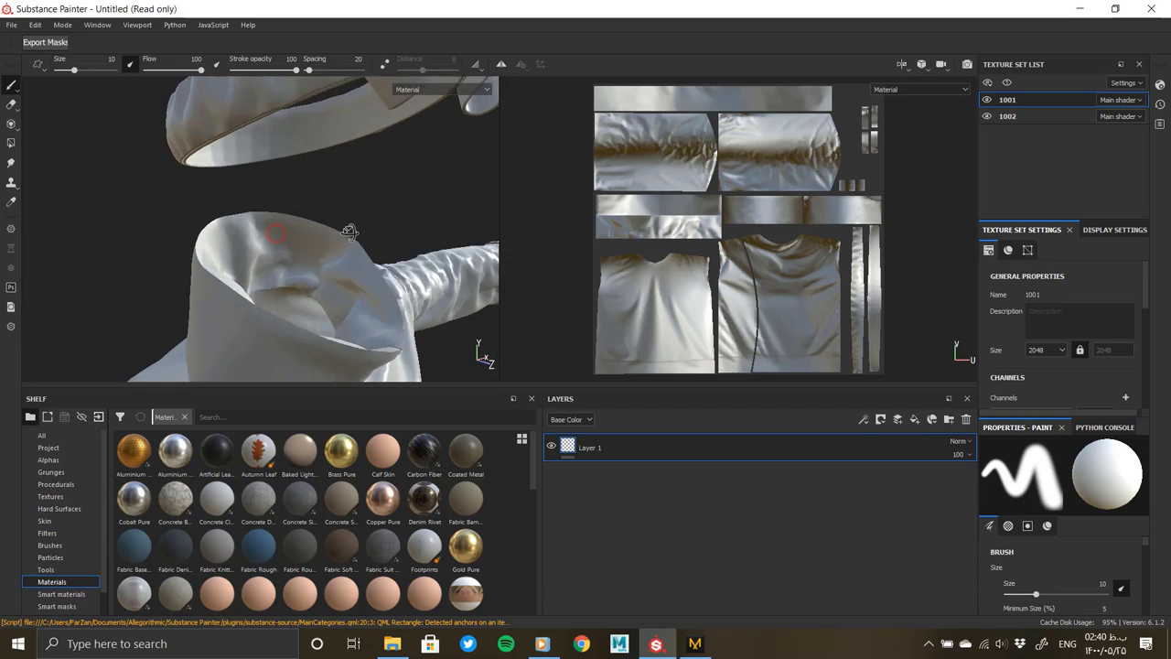
mouse_move(348, 231)
alt+mouse_down()
mouse_move(305, 222)
mouse_move(139, 234)
mouse_move(278, 299)
mouse_move(295, 220)
mouse_move(241, 193)
alt+mouse_up()
mouse_move(238, 195)
alt+right_down()
mouse_move(352, 261)
mouse_move(366, 178)
mouse_move(378, 229)
mouse_move(394, 235)
mouse_move(379, 230)
alt+right_up()
mouse_move(378, 229)
alt+mouse_down()
mouse_move(411, 248)
mouse_move(351, 35)
mouse_move(378, 230)
mouse_move(378, 37)
alt+mouse_up()
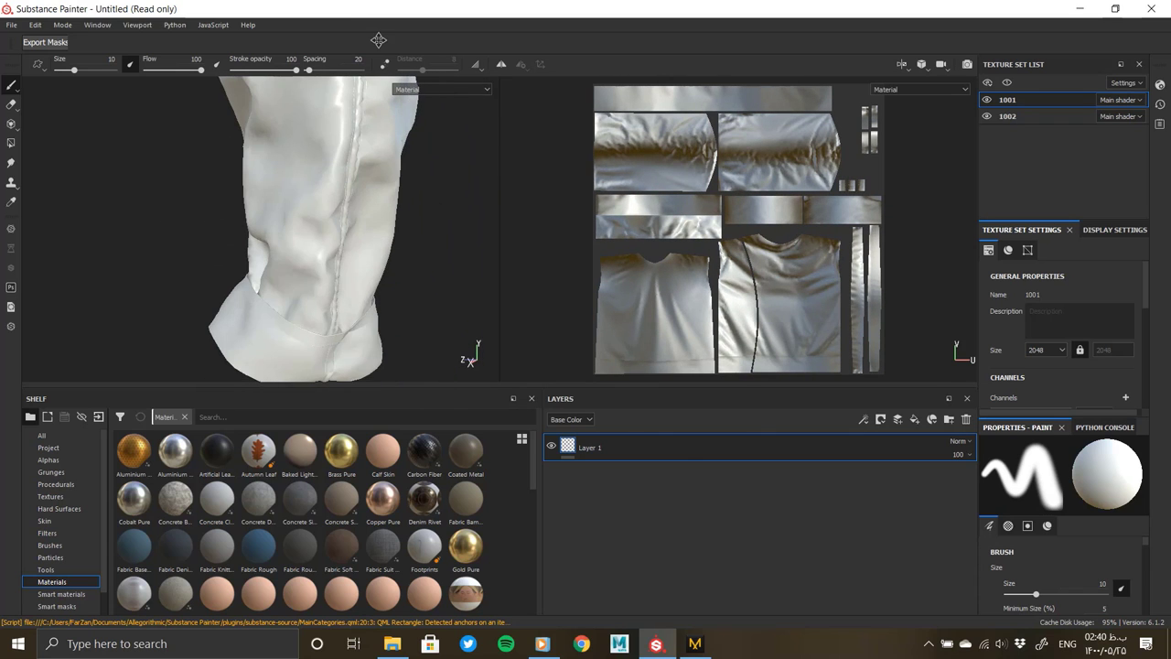
alt+drag(377, 213, 363, 262)
alt+right_drag(363, 262, 397, 397)
alt+right_drag(353, 215, 384, 275)
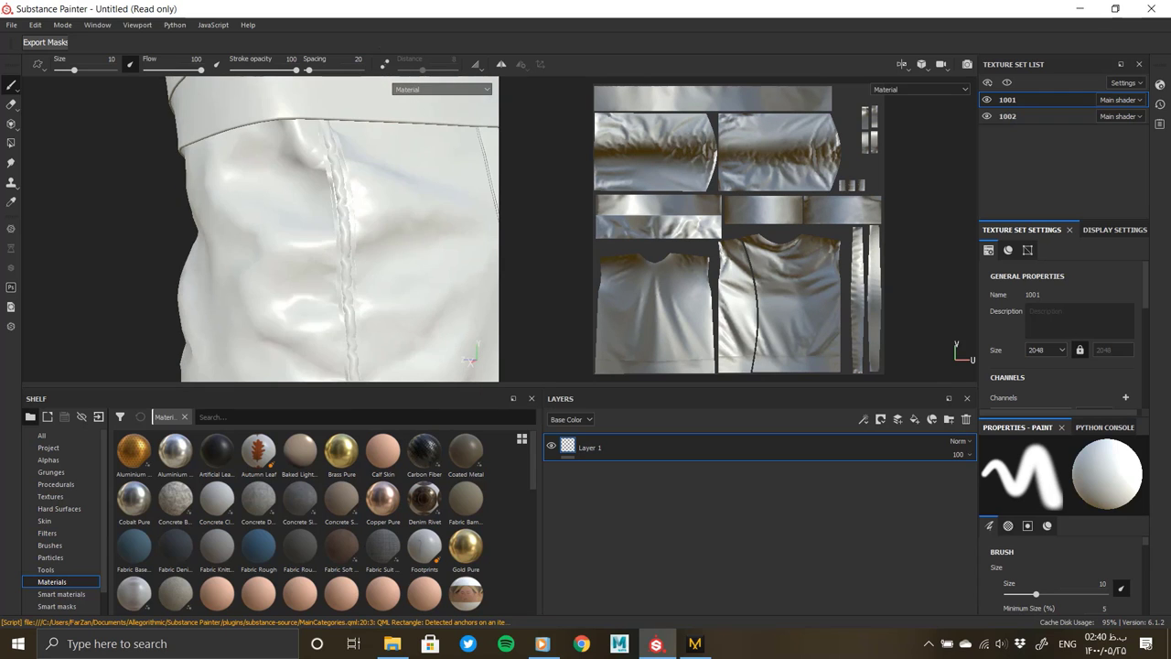
mouse_move(385, 274)
alt+mouse_down()
mouse_move(449, 308)
mouse_move(333, 275)
alt+mouse_up()
alt+right_drag(333, 275, 267, 220)
alt+middle_drag(266, 219, 319, 278)
alt+drag(320, 278, 346, 247)
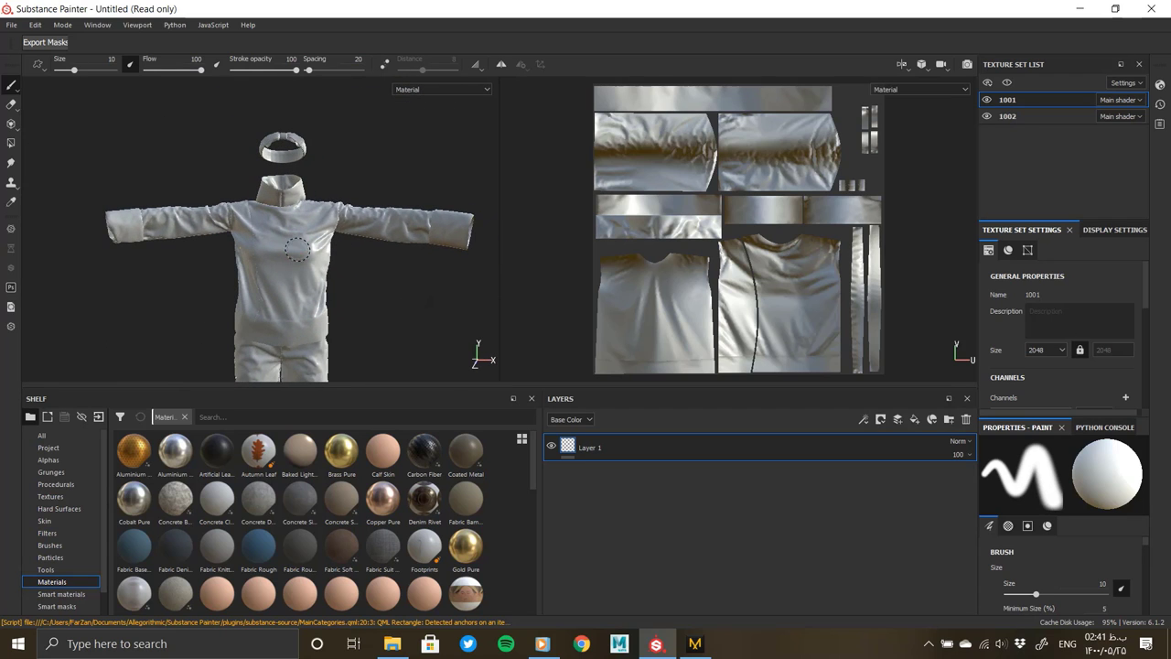
alt+right_drag(346, 247, 323, 276)
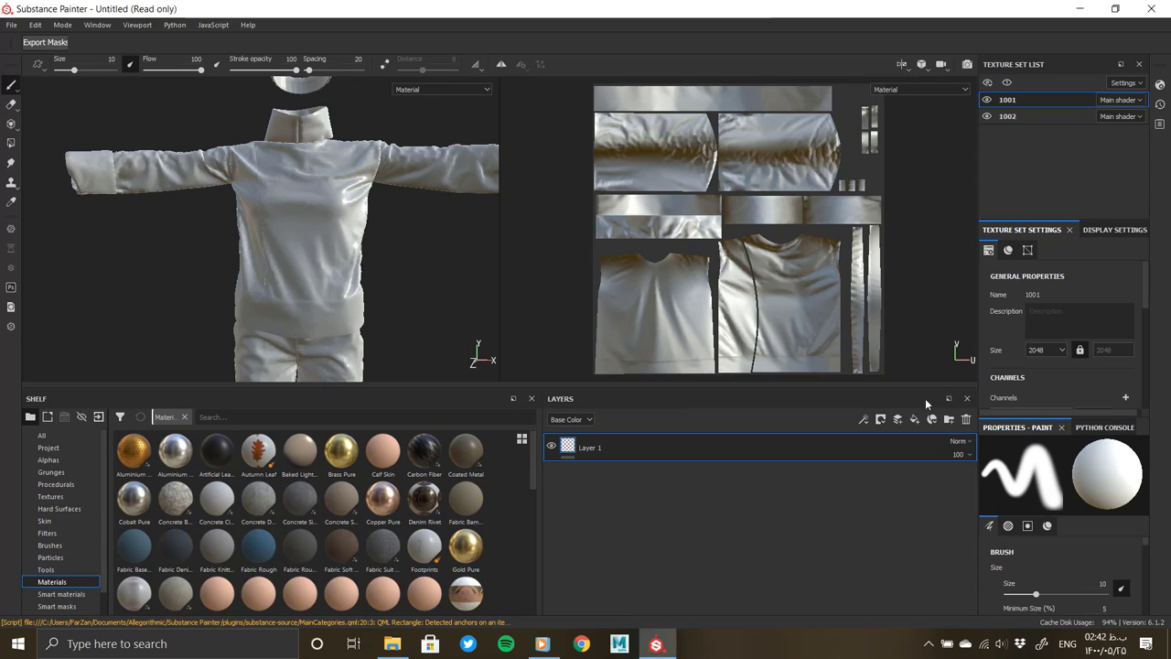
Step: Replace Layer 1 with Folder 1 over Fill layer 1, then bring up the pic folder in Explorer
key(Delete)
click(948, 419)
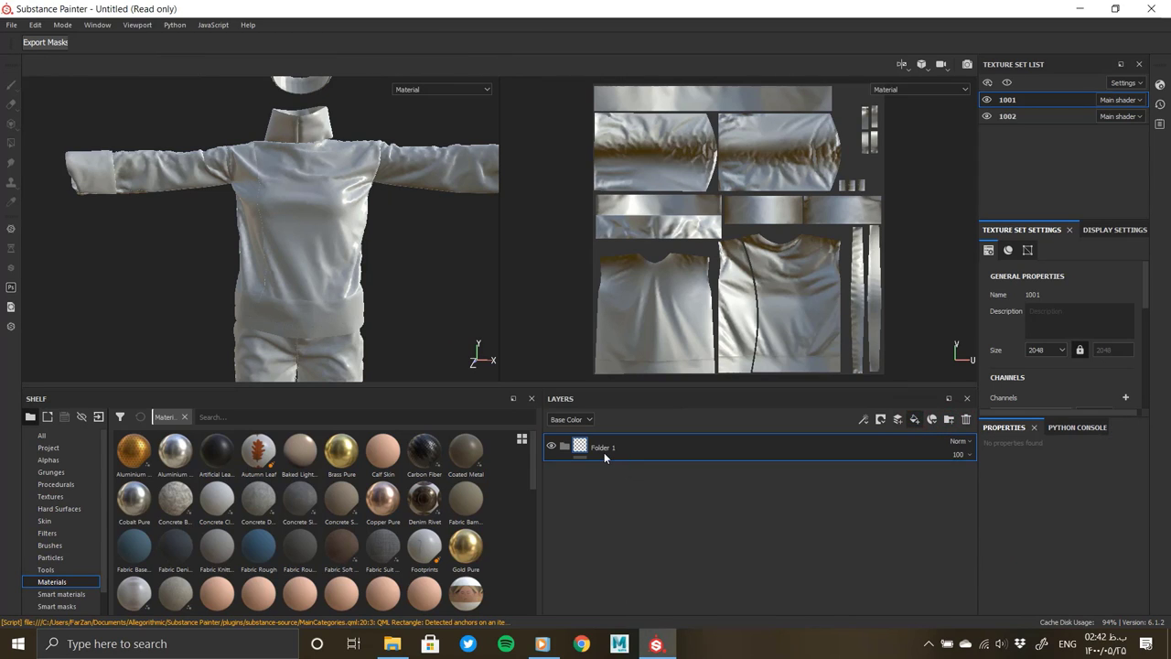
click(915, 419)
drag(634, 448, 634, 472)
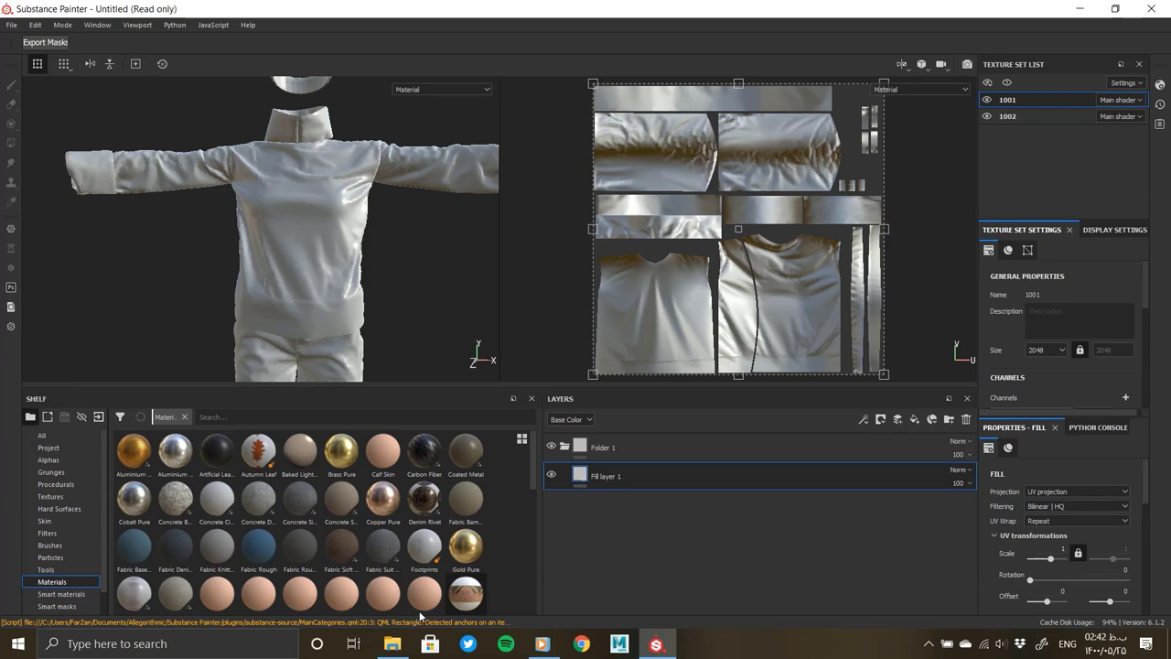
click(392, 643)
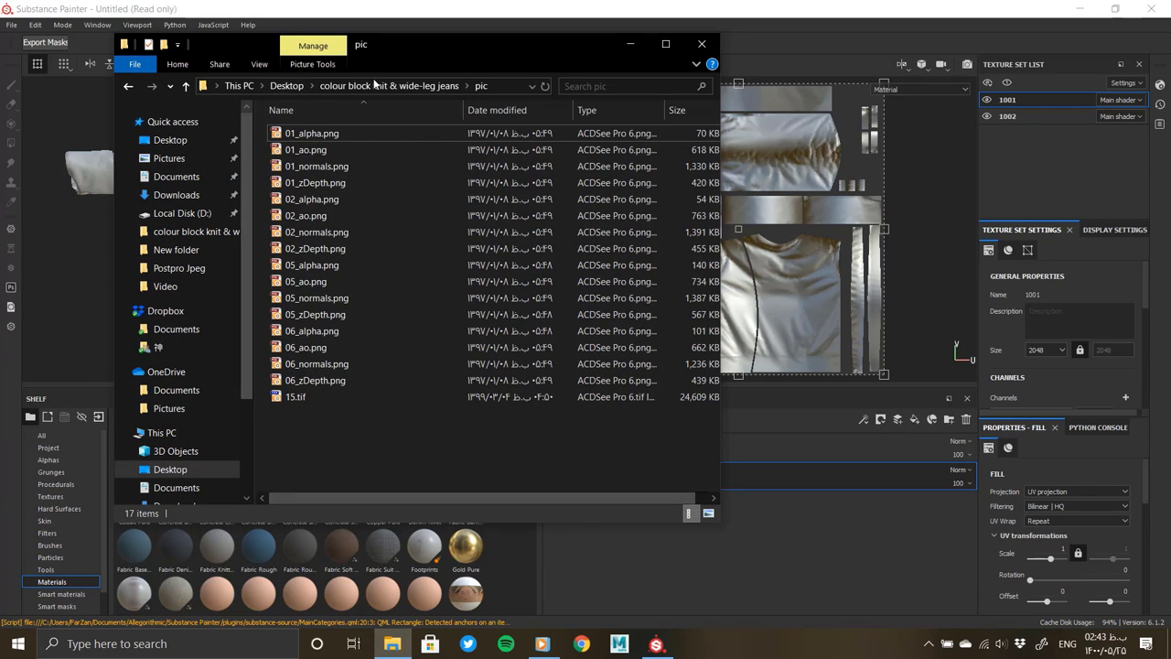
Step: Open the colour-block jumper photo from the project's Reference folder
click(373, 84)
double_click(303, 167)
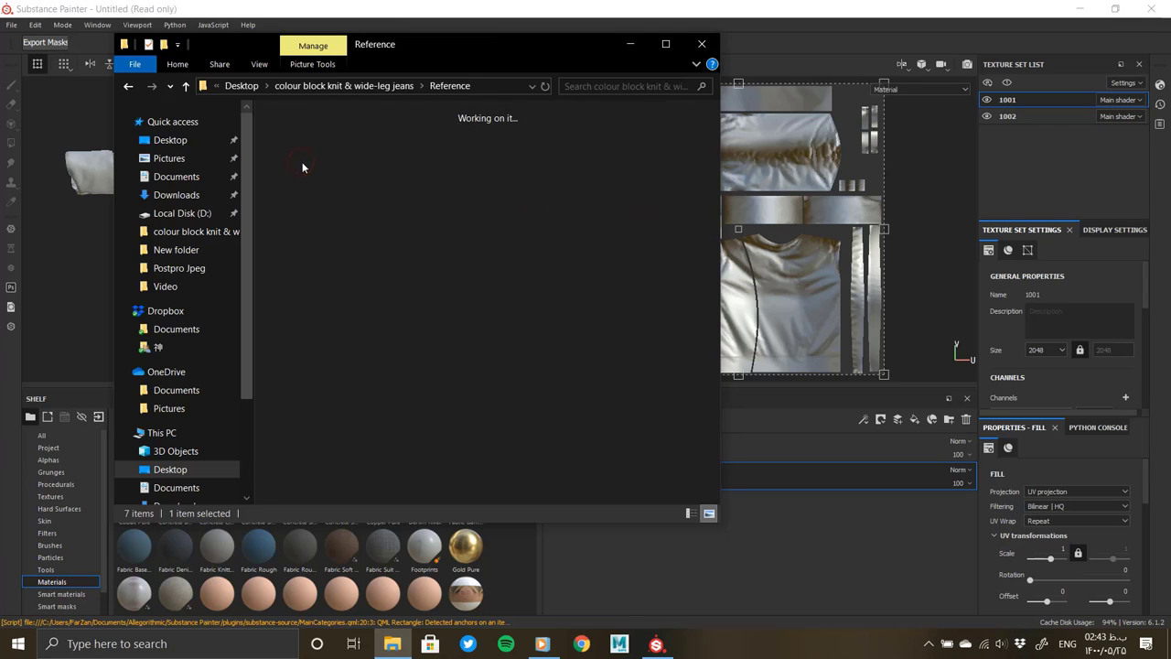
double_click(310, 153)
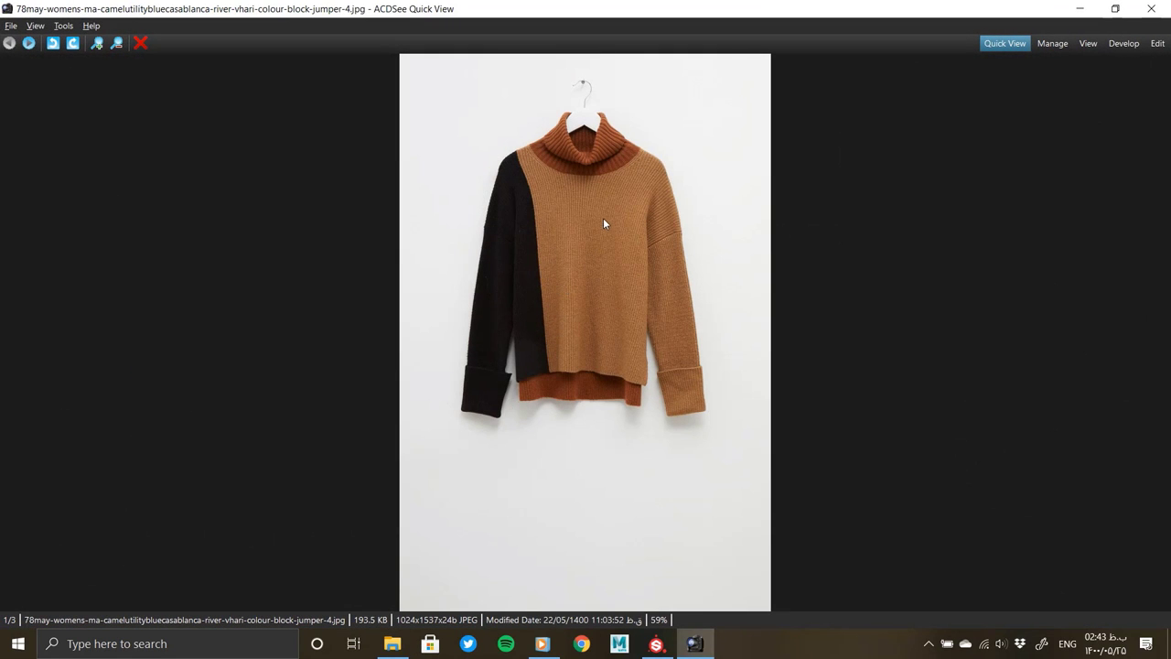
Step: Snap the jumper photo to the left half and Substance Painter to the right
key(alt+Tab)
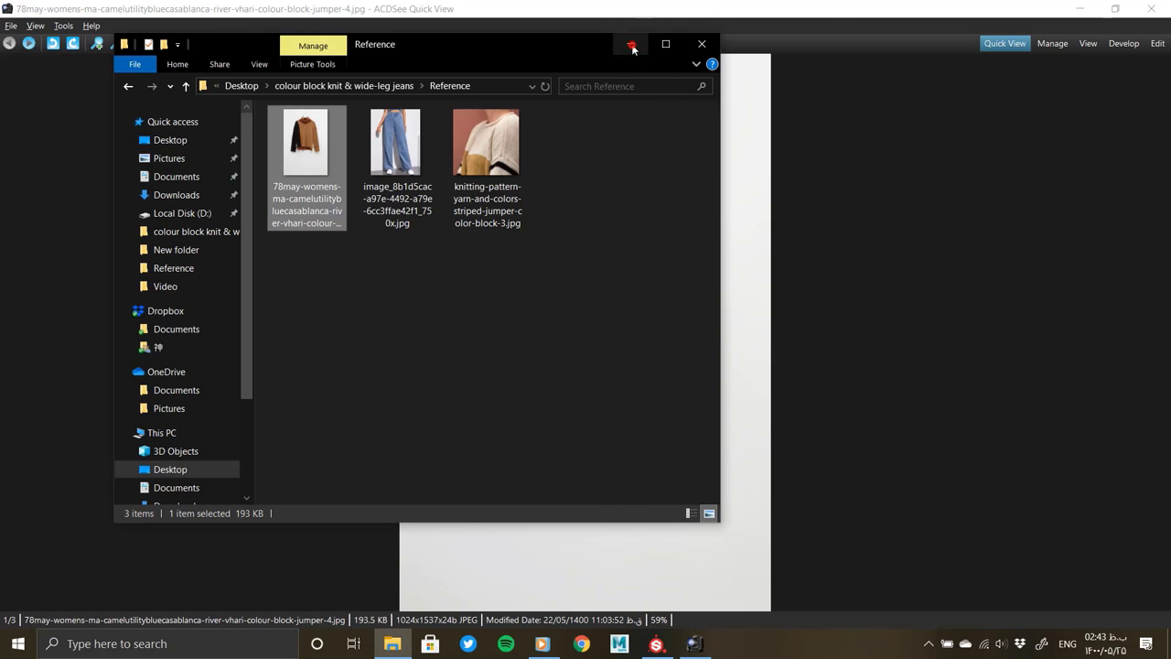
click(629, 43)
drag(902, 13, 4, 155)
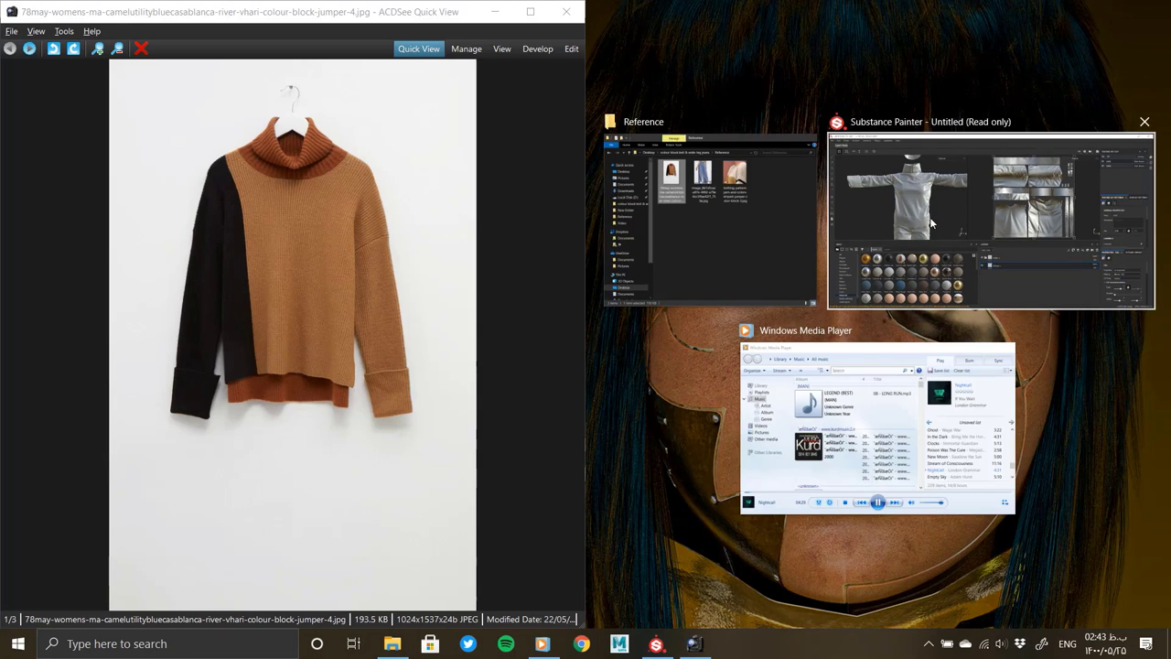
click(914, 256)
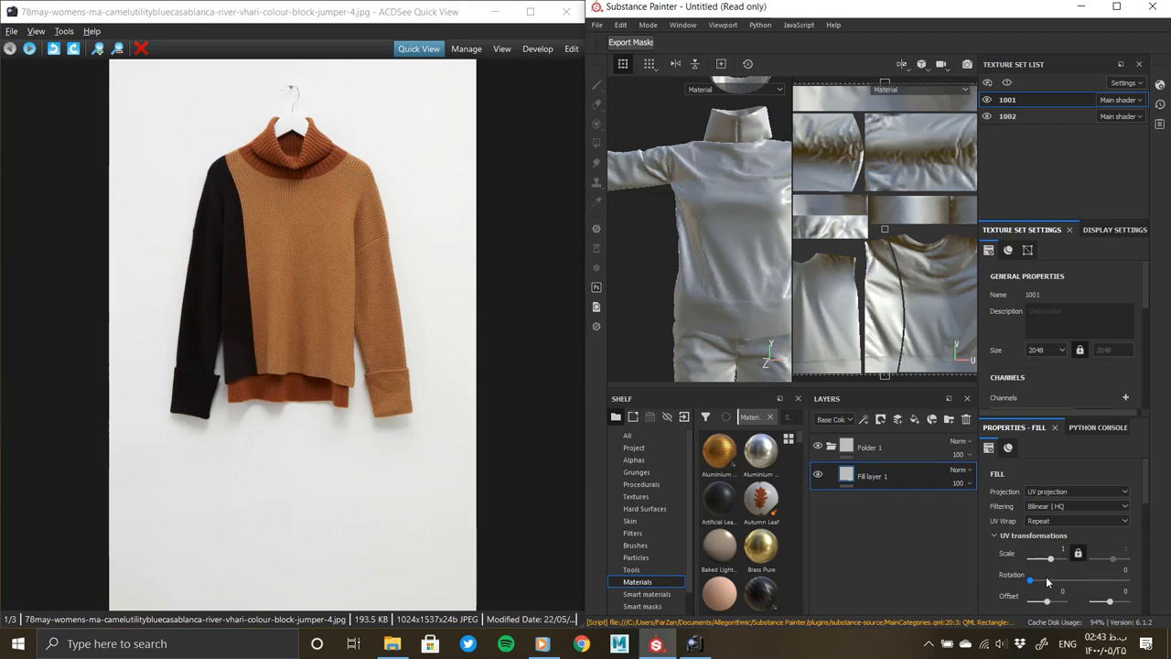
Step: Eyedrop the jumper's tan from the photo into Fill layer 1's Base Color
scroll(1073, 549, down, 2)
scroll(1073, 549, down, 2)
scroll(1073, 549, down, 2)
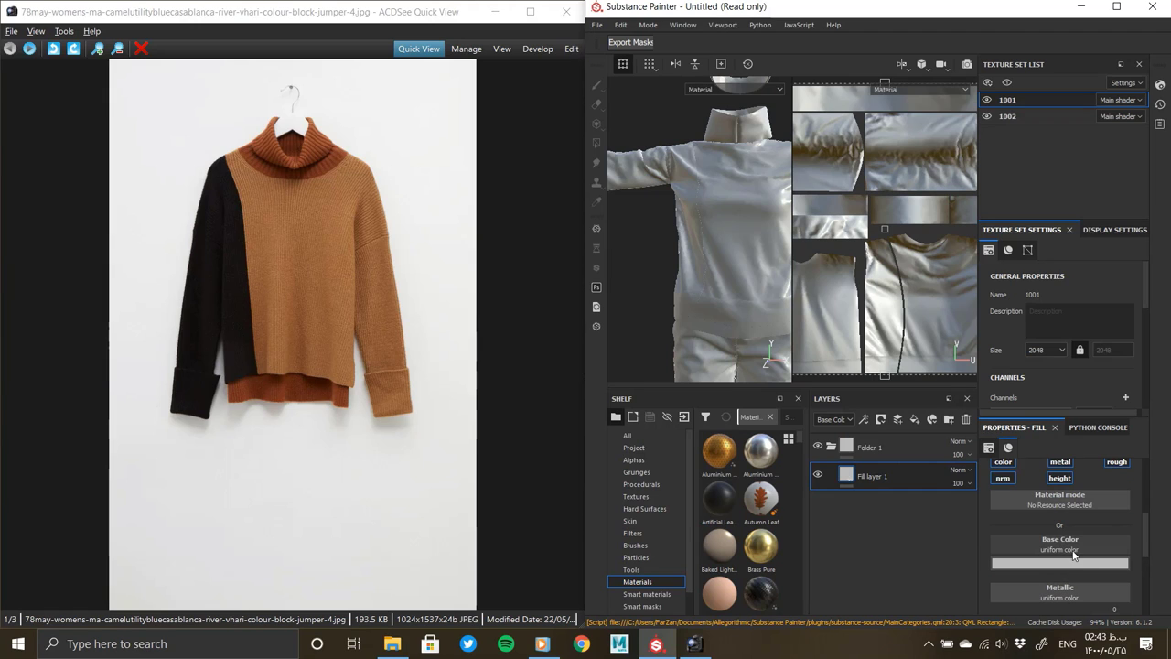
click(1056, 562)
click(1059, 419)
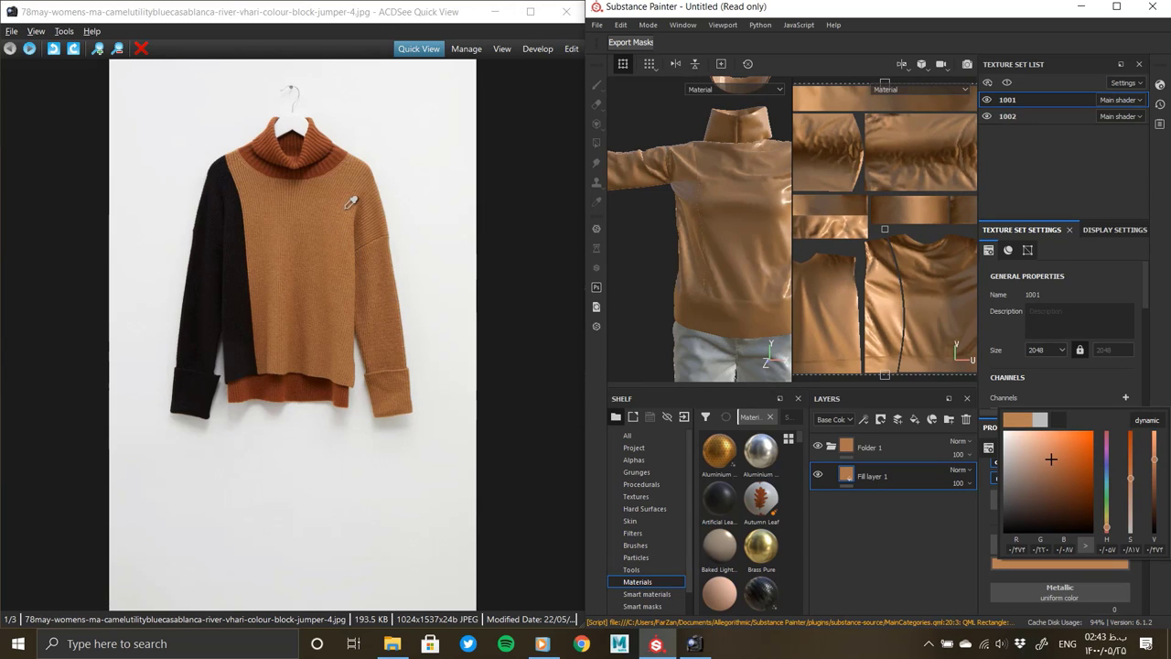
click(859, 479)
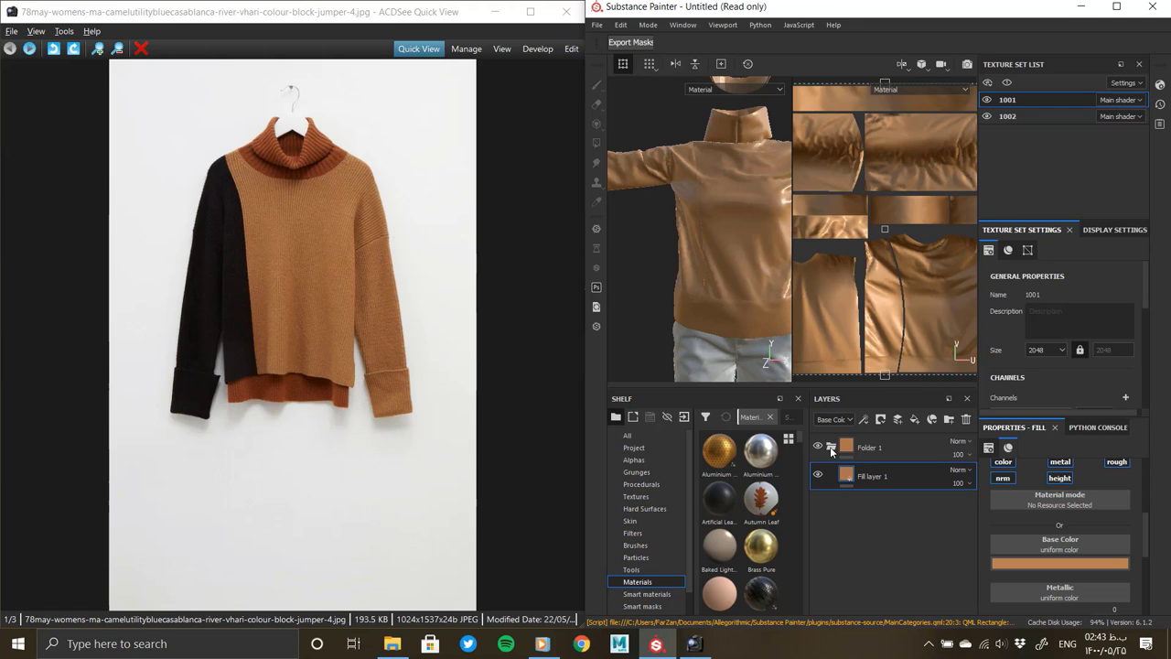
Step: Maximise Substance Painter, select Folder 1 and turn the model to check the tan
click(1117, 8)
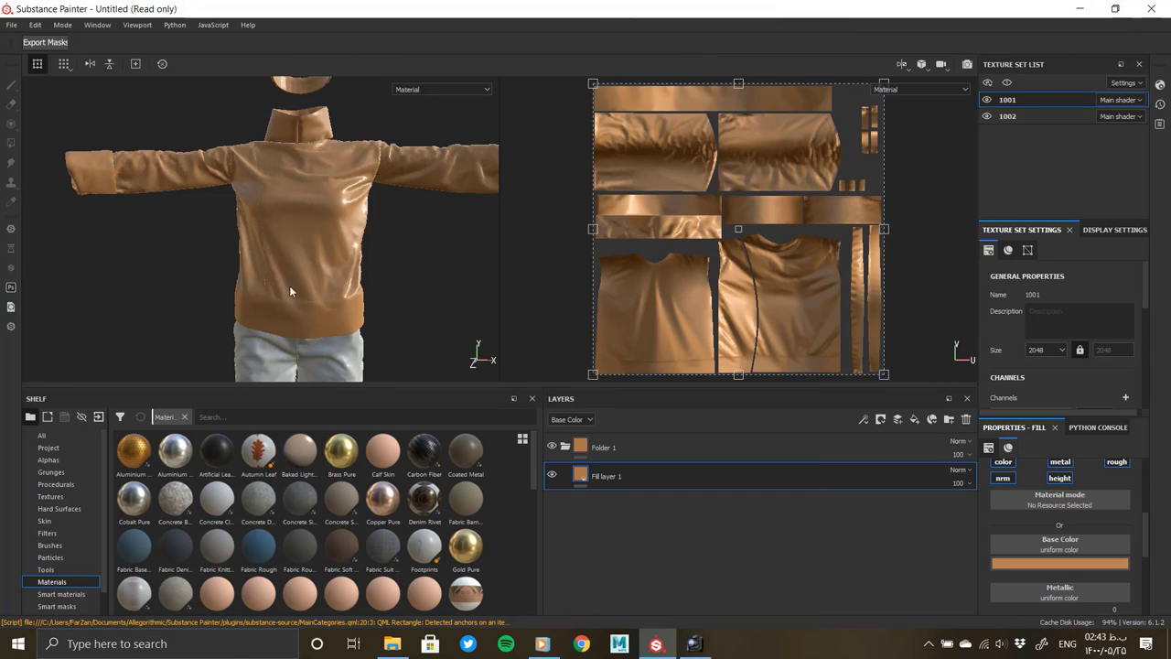
alt+drag(289, 286, 294, 308)
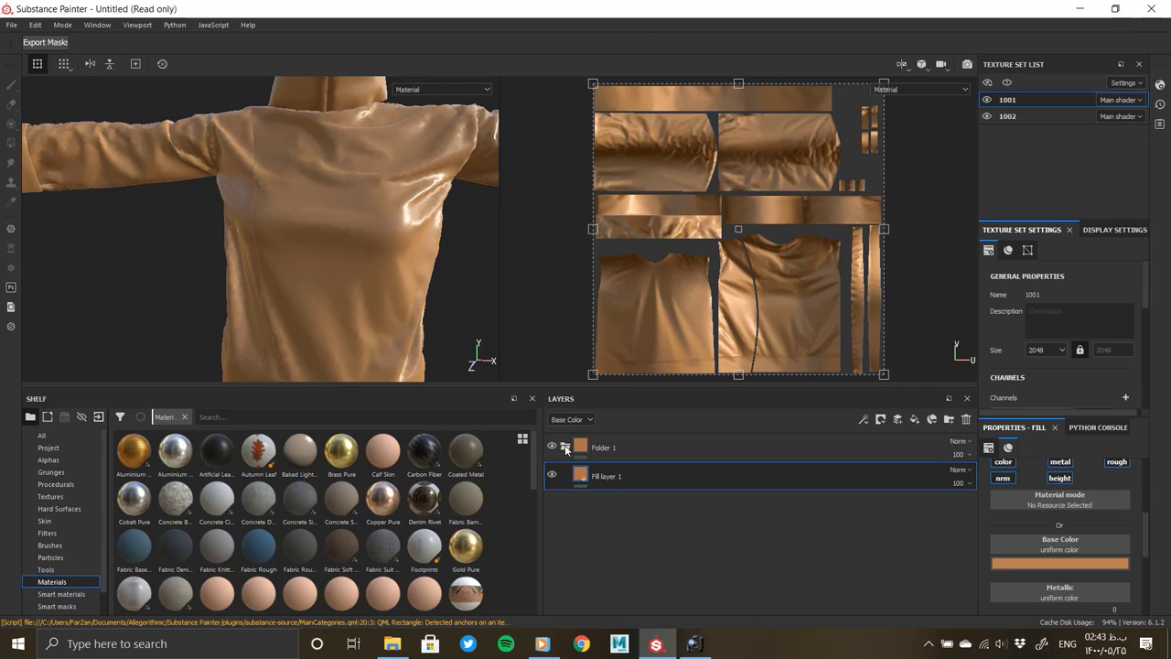
click(619, 452)
alt+drag(311, 165, 335, 241)
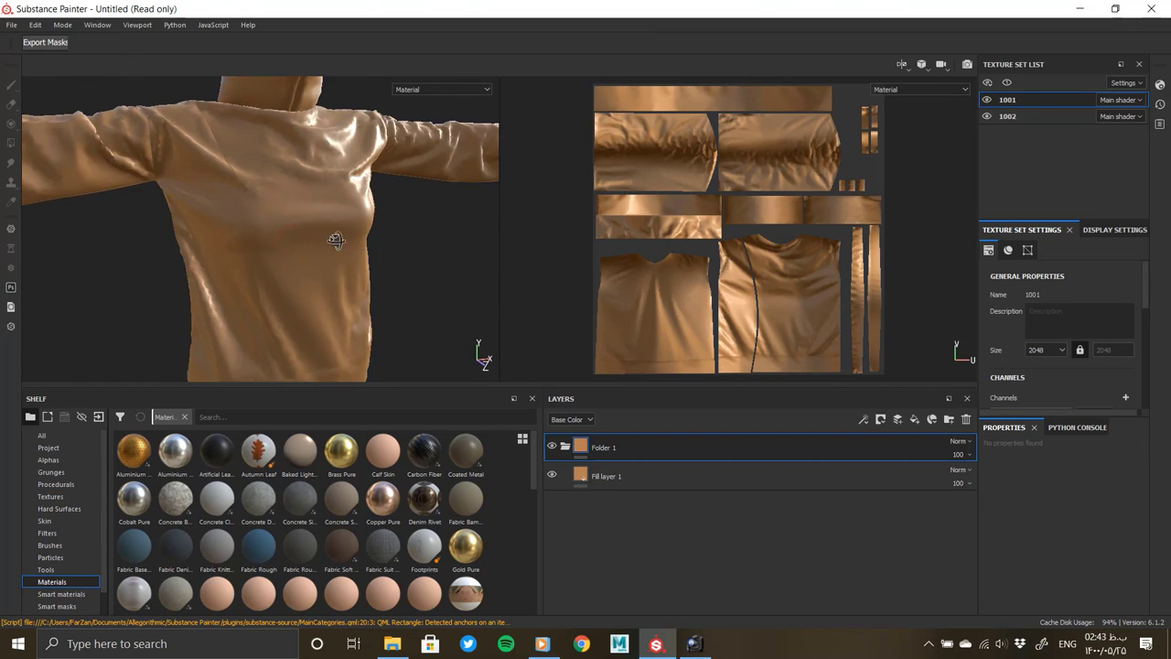
scroll(303, 191, up, 2)
right_click(580, 445)
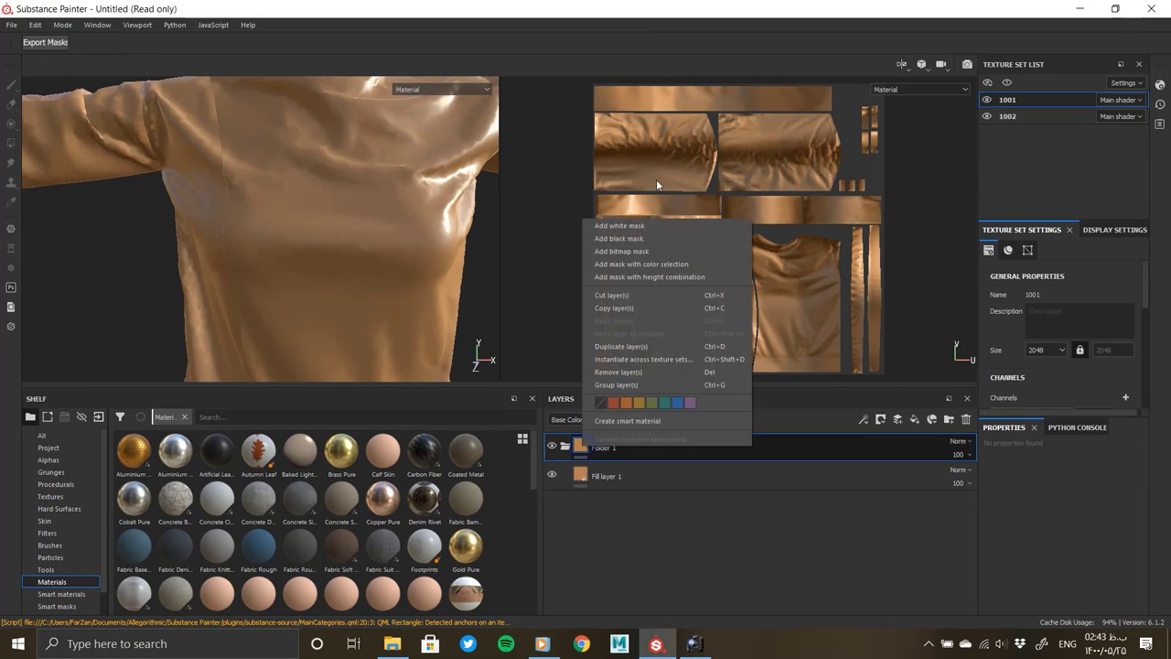
click(664, 235)
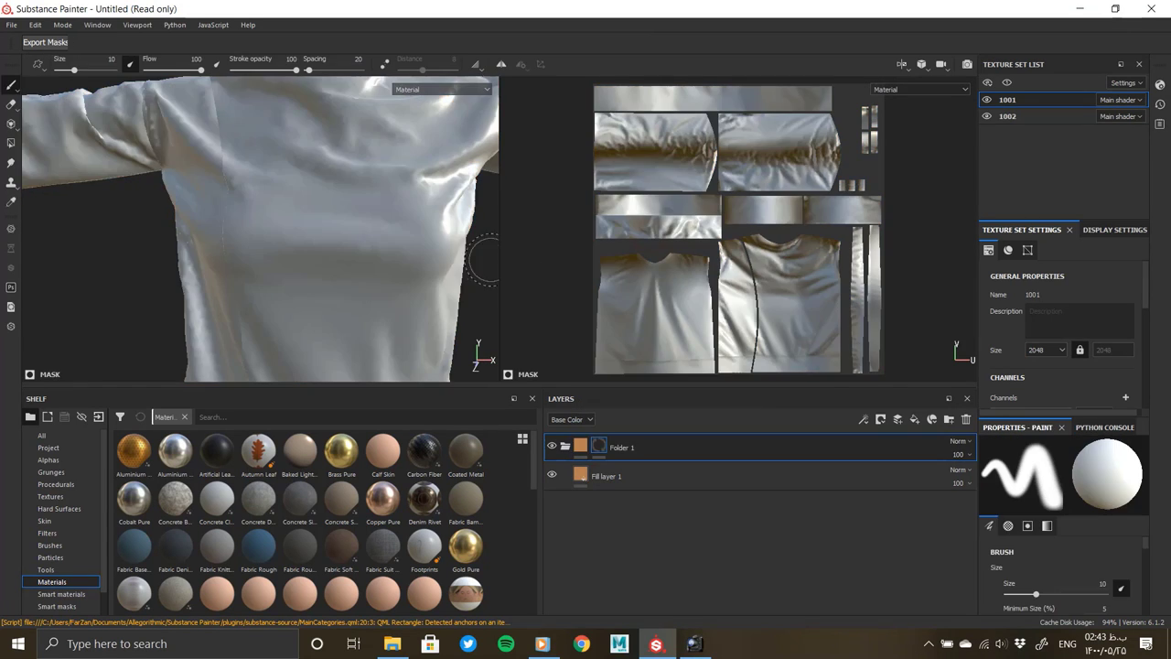
click(12, 145)
click(1083, 448)
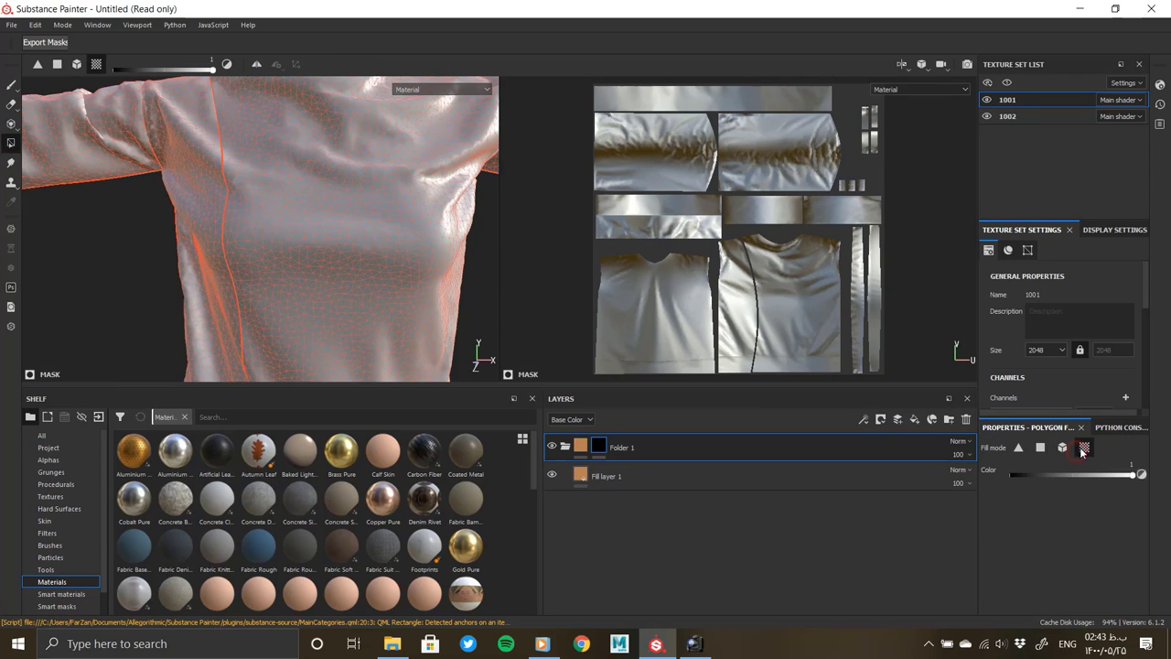
click(398, 225)
scroll(277, 224, down, 5)
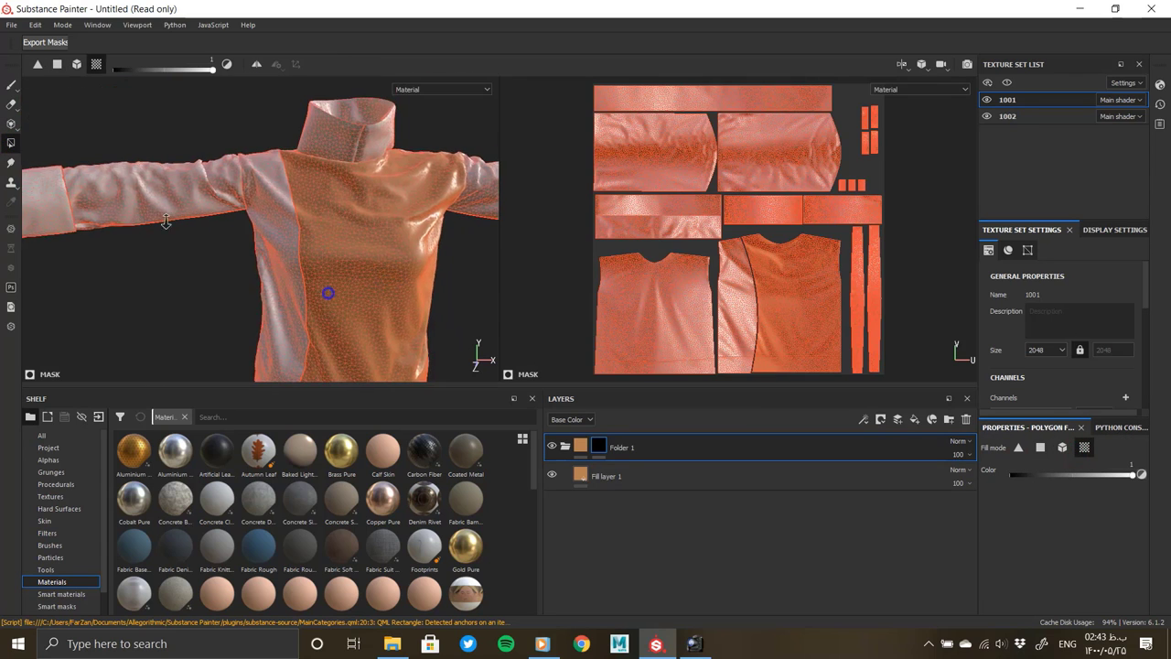
alt+middle_drag(412, 250, 360, 142)
scroll(359, 142, up, 3)
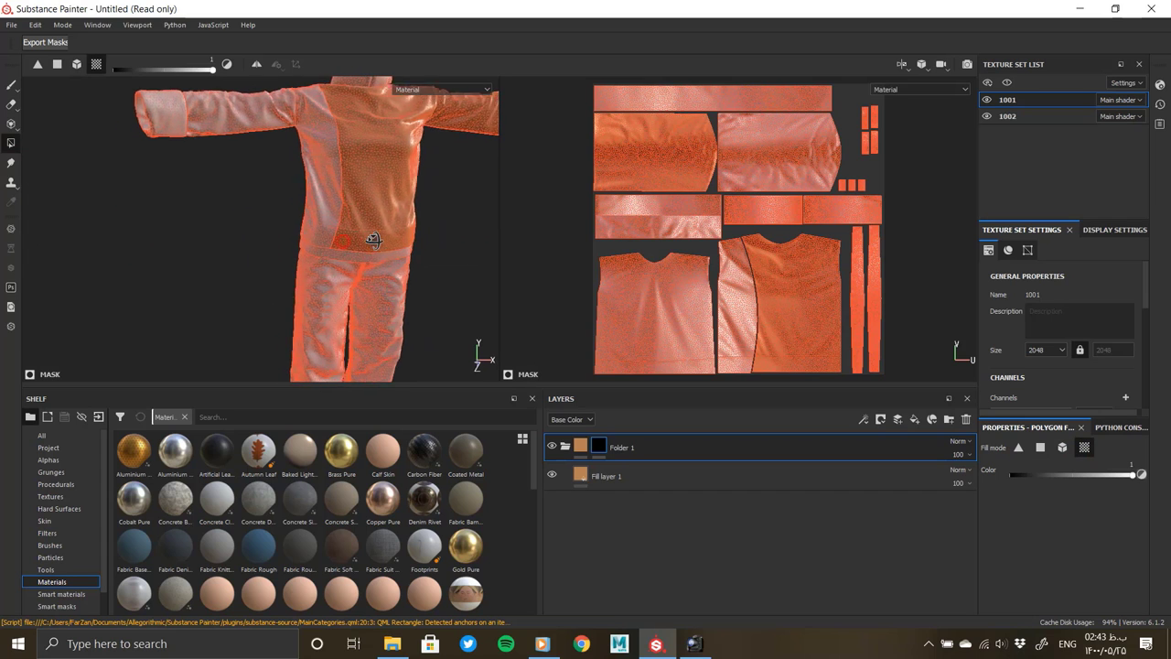
alt+drag(262, 241, 430, 188)
scroll(430, 187, up, 2)
key(alt+Tab)
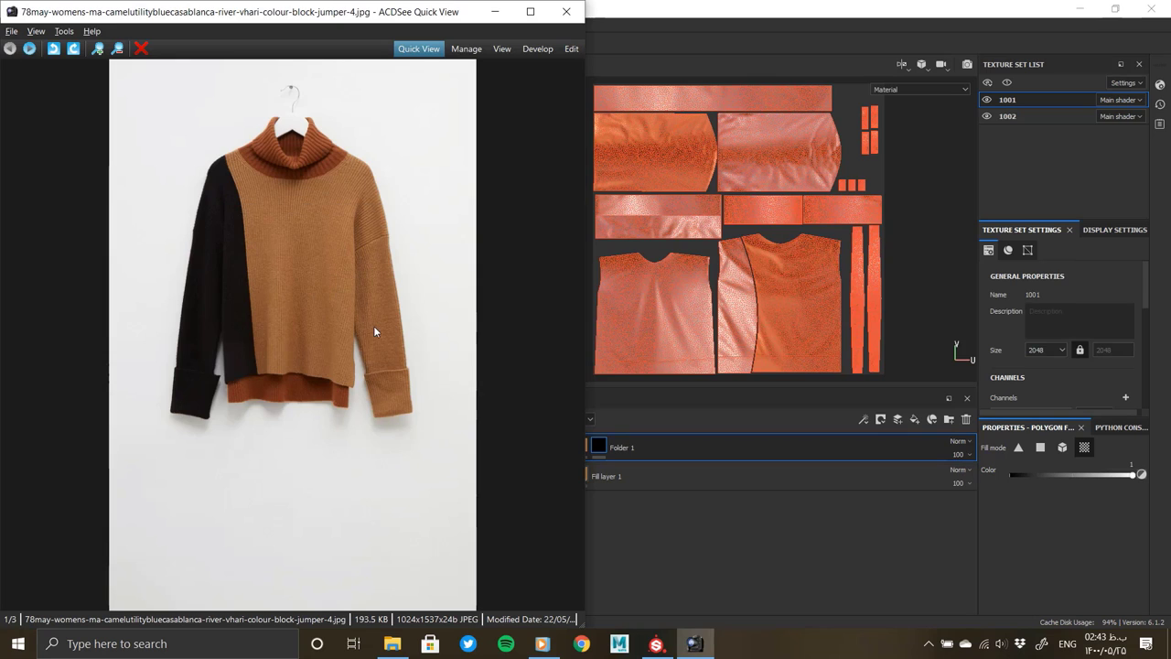
key(alt+Tab)
alt+middle_drag(376, 324, 309, 181)
alt+drag(309, 181, 319, 170)
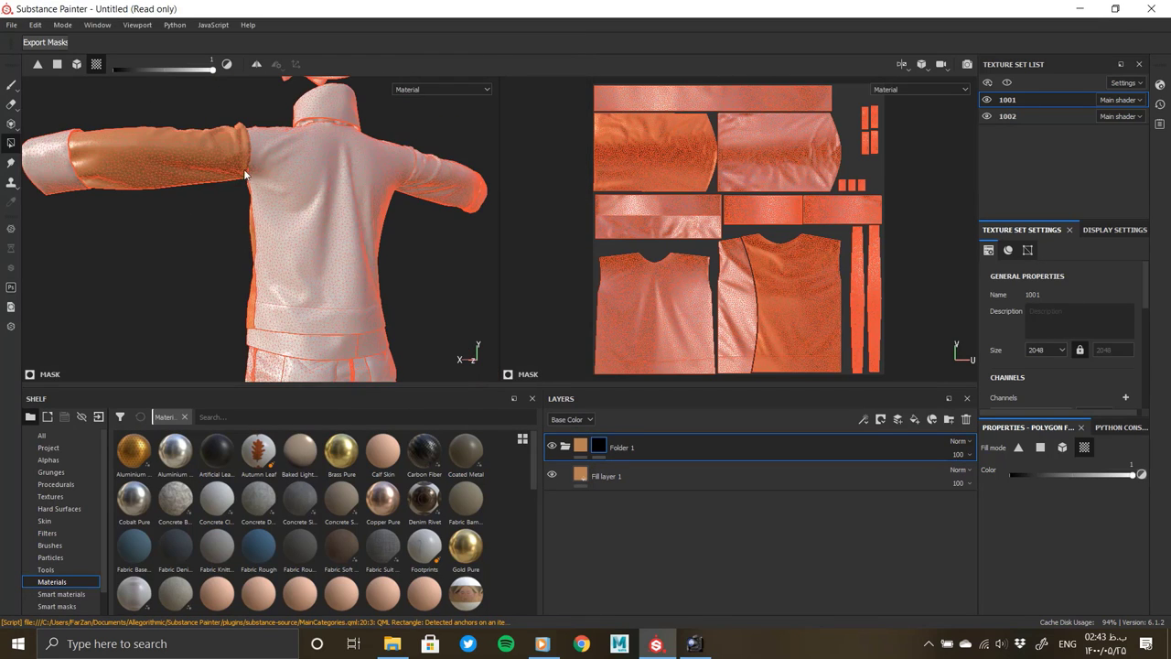
alt+right_drag(319, 170, 243, 189)
mouse_move(242, 189)
alt+mouse_down()
mouse_move(55, 203)
mouse_move(381, 230)
mouse_move(378, 196)
mouse_move(229, 231)
mouse_move(92, 201)
alt+mouse_up()
key(Tab)
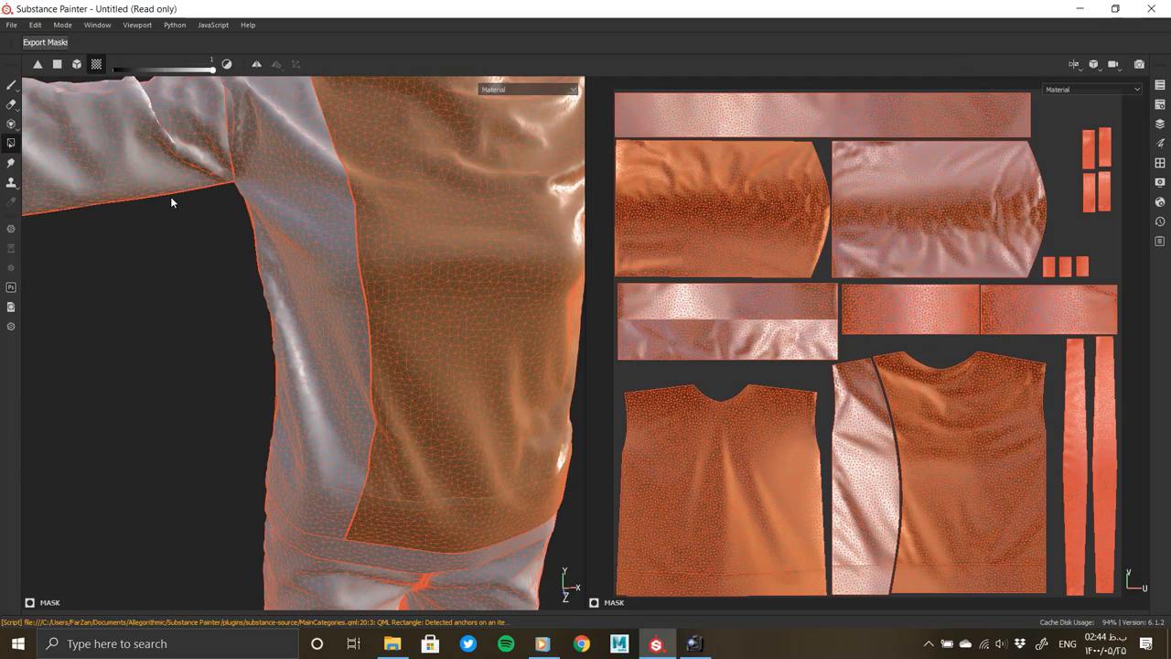
key(alt+Tab)
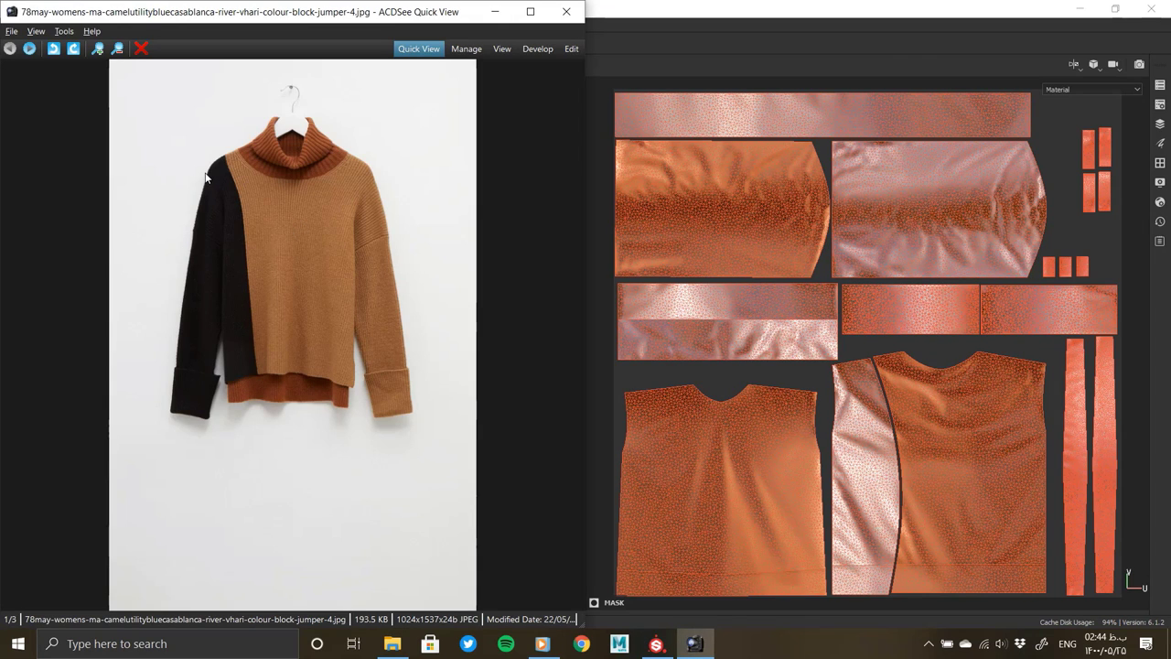
key(alt+Tab)
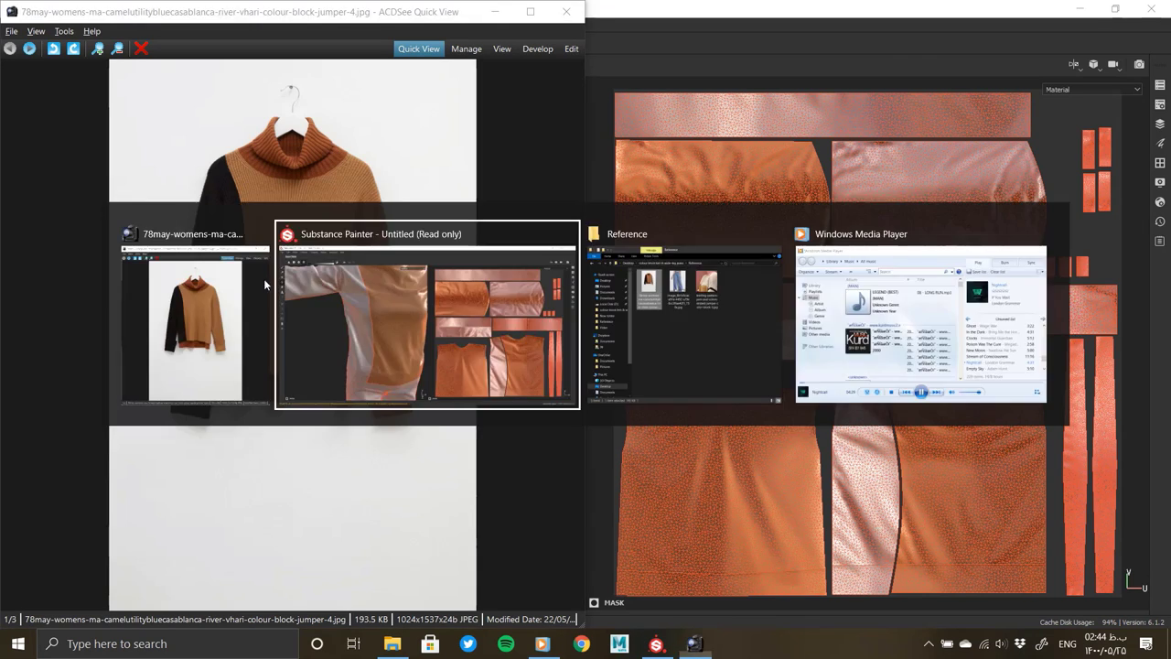
mouse_move(407, 261)
alt+mouse_down()
mouse_move(316, 216)
mouse_move(75, 188)
mouse_move(119, 192)
alt+mouse_up()
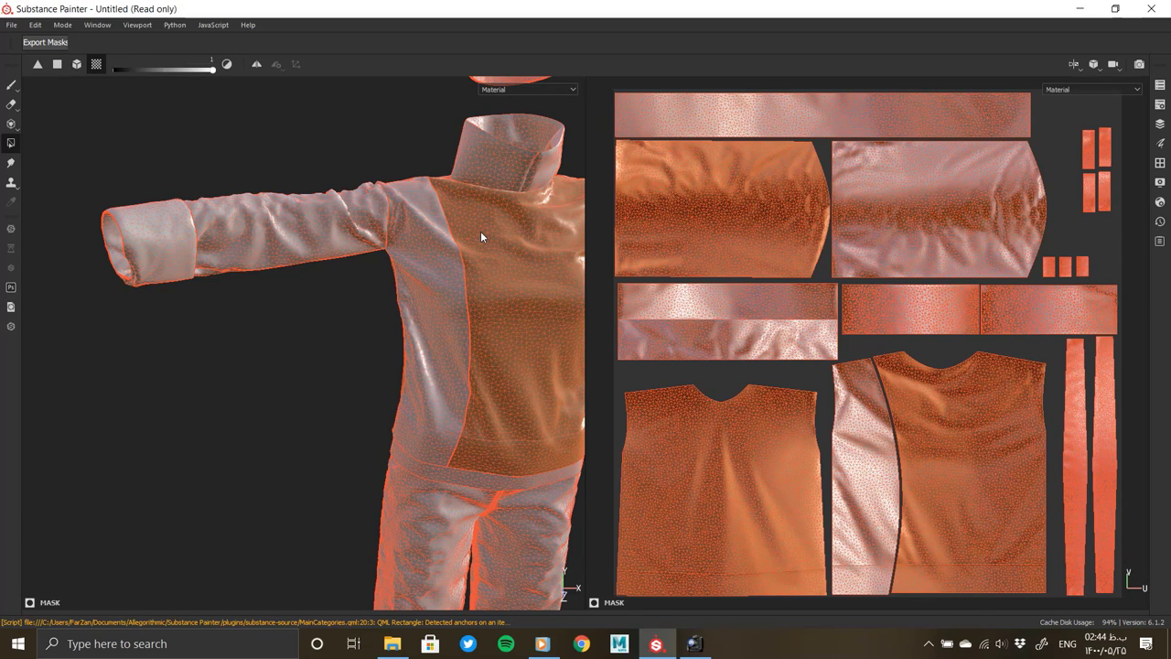
key(Tab)
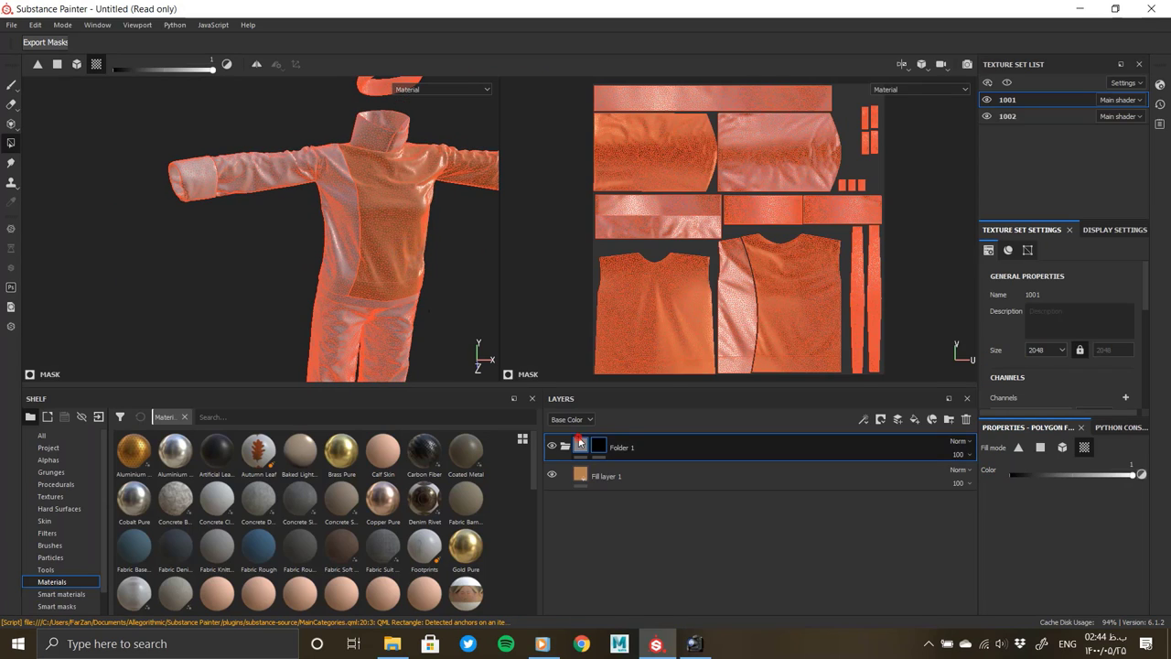
Step: Move Fill layer 1 into Folder 1, duplicate the folder and mask the copy to the sleeves
click(579, 442)
alt+drag(451, 293, 425, 335)
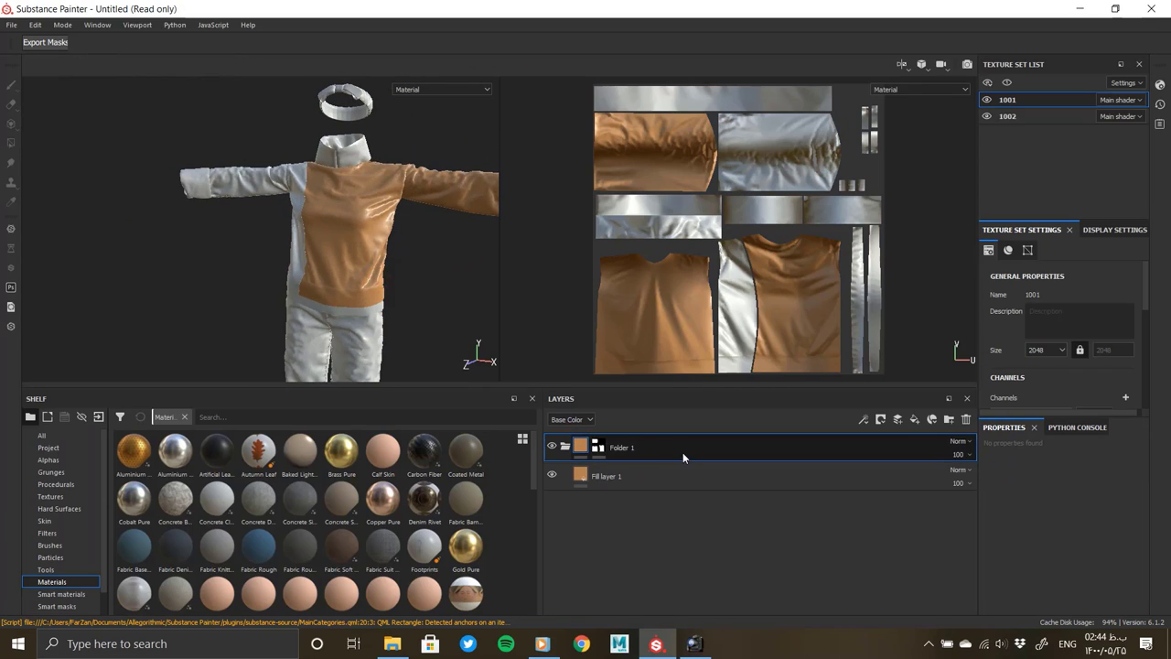
drag(604, 476, 641, 448)
right_click(652, 448)
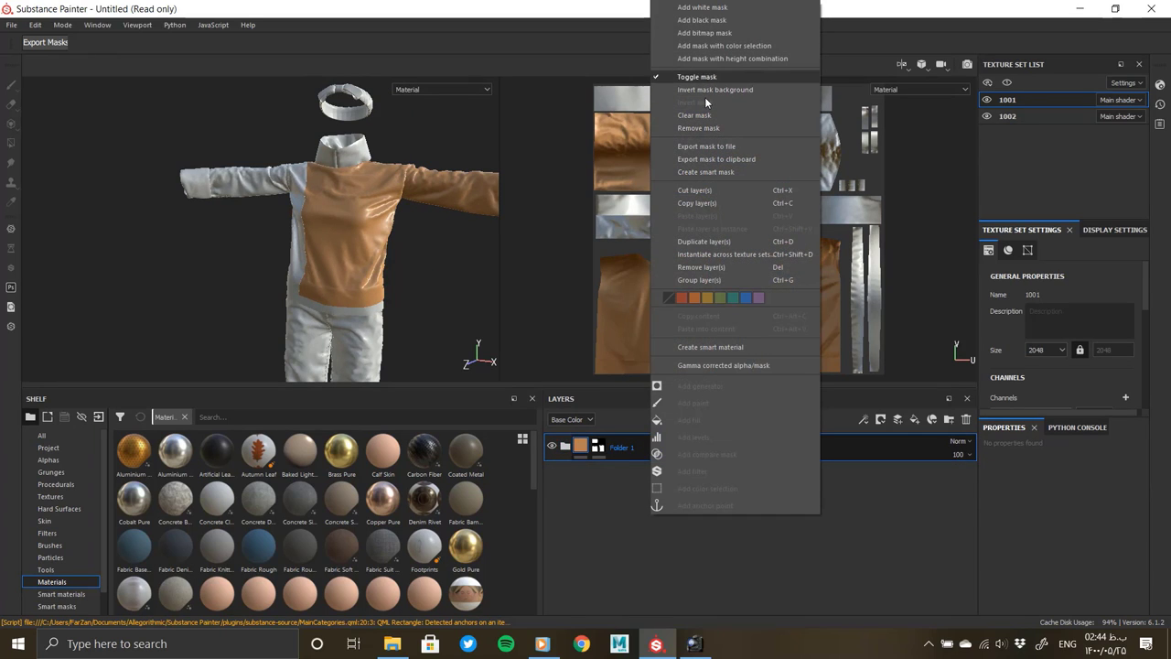
key(ctrl+d)
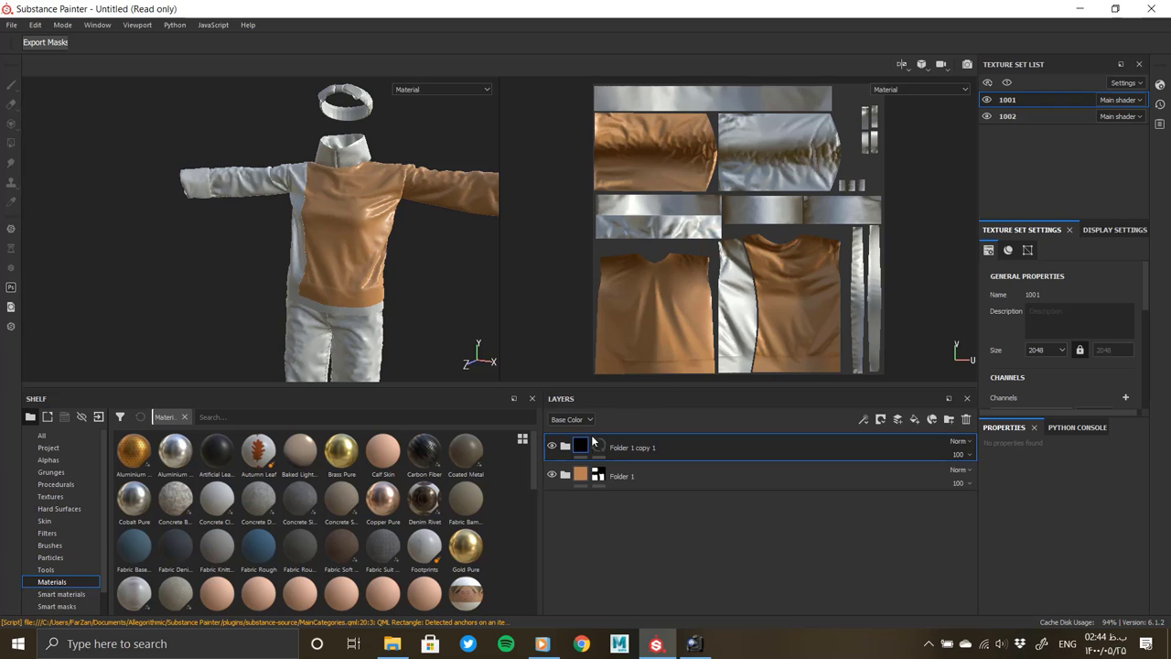
click(597, 446)
right_click(598, 446)
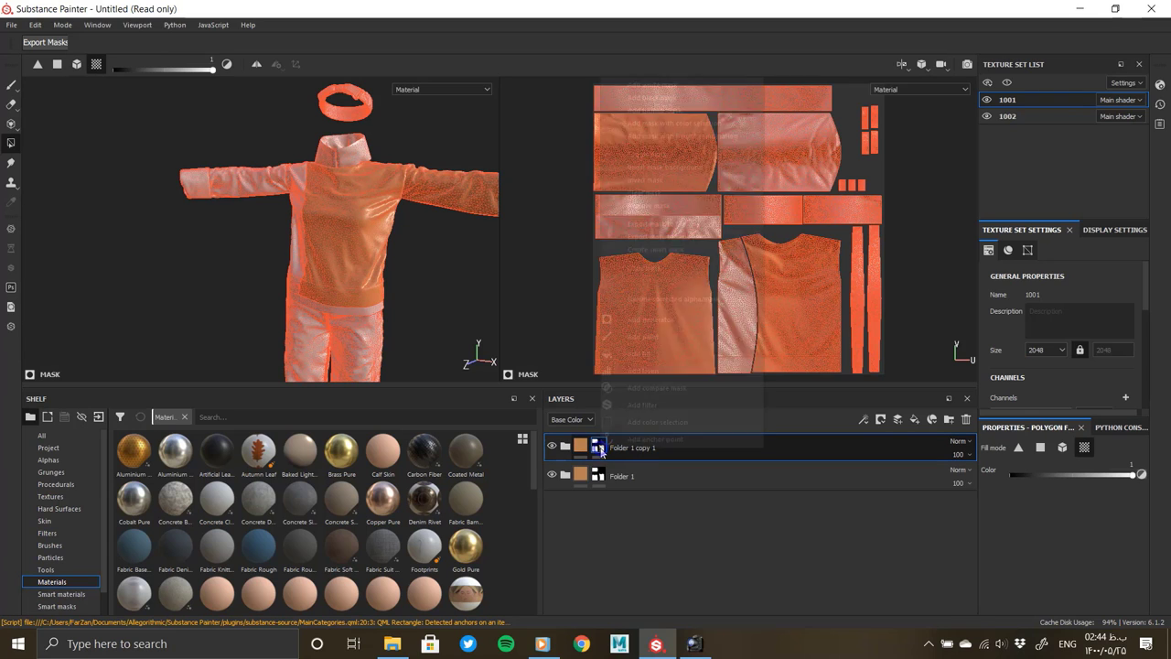
click(650, 193)
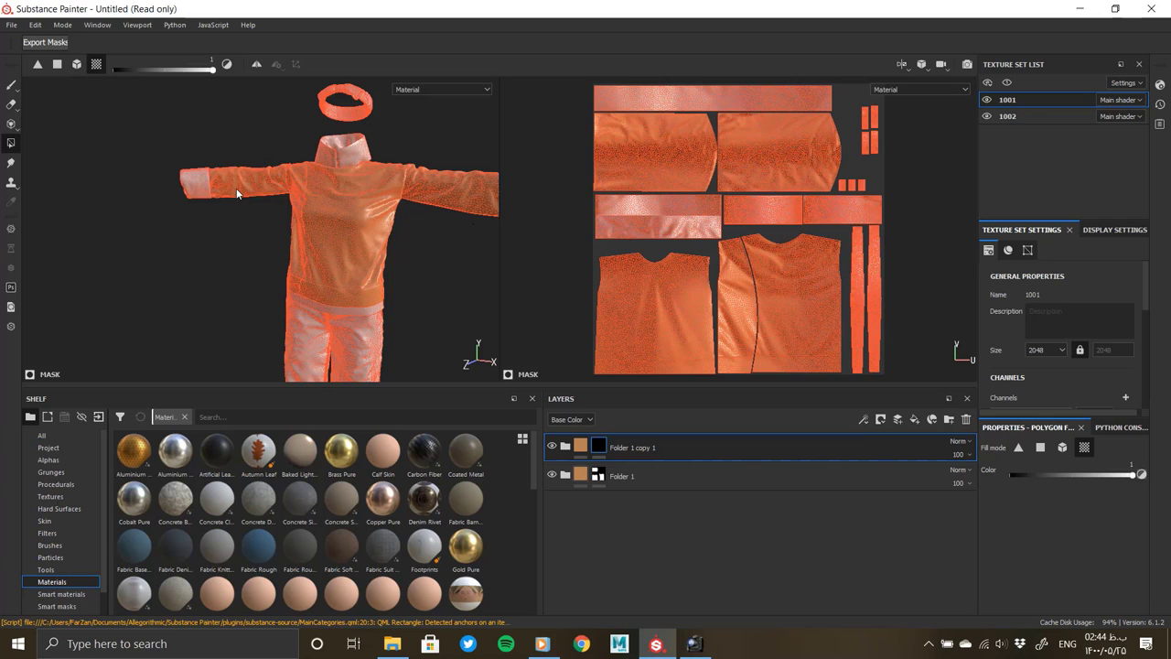
mouse_move(273, 178)
alt+mouse_down()
mouse_move(258, 211)
mouse_move(795, 400)
alt+mouse_up()
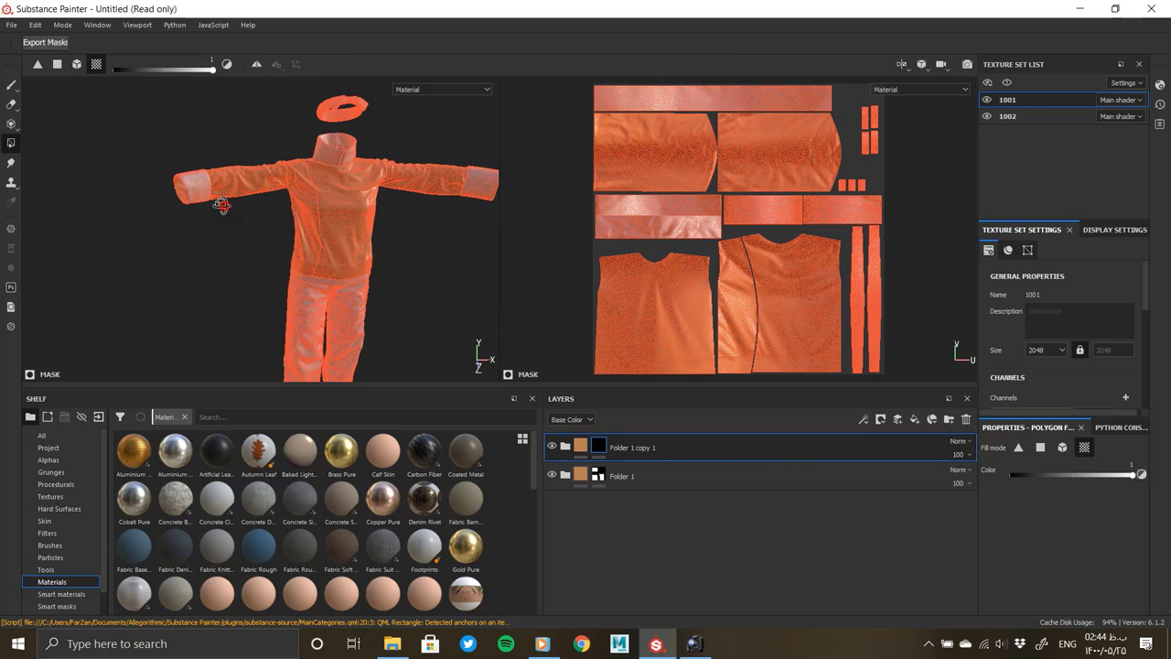
click(581, 445)
Step: Add a dark grey fill layer for the sleeves and check them on the model
click(913, 419)
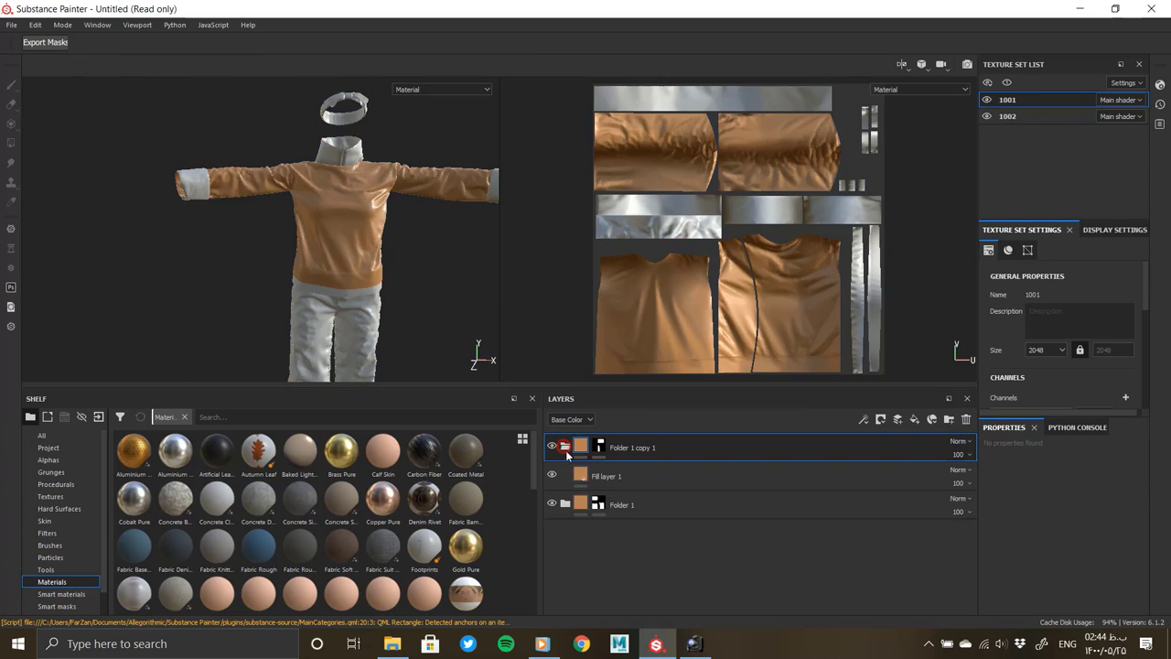
click(1025, 560)
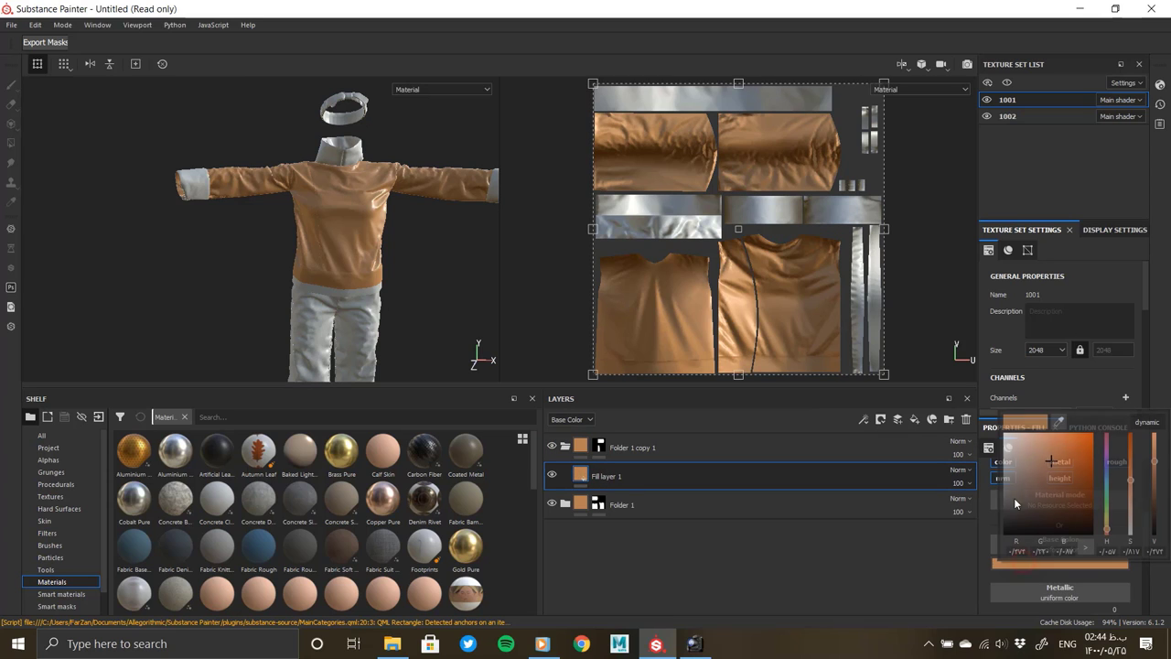
drag(1014, 497, 984, 515)
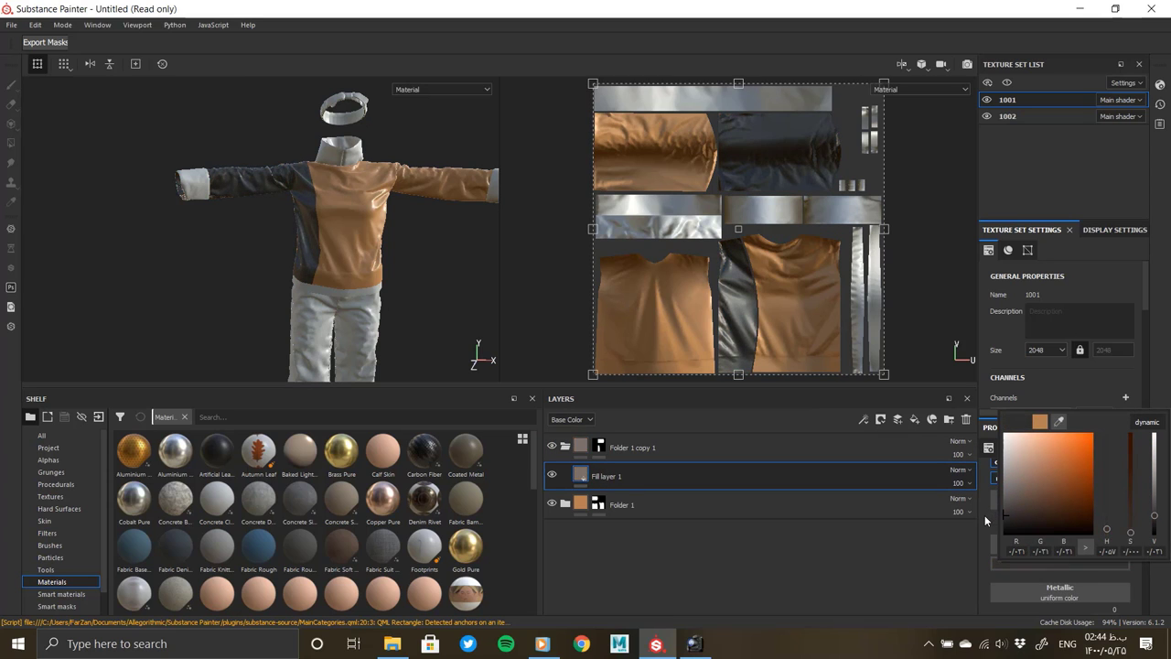
click(391, 261)
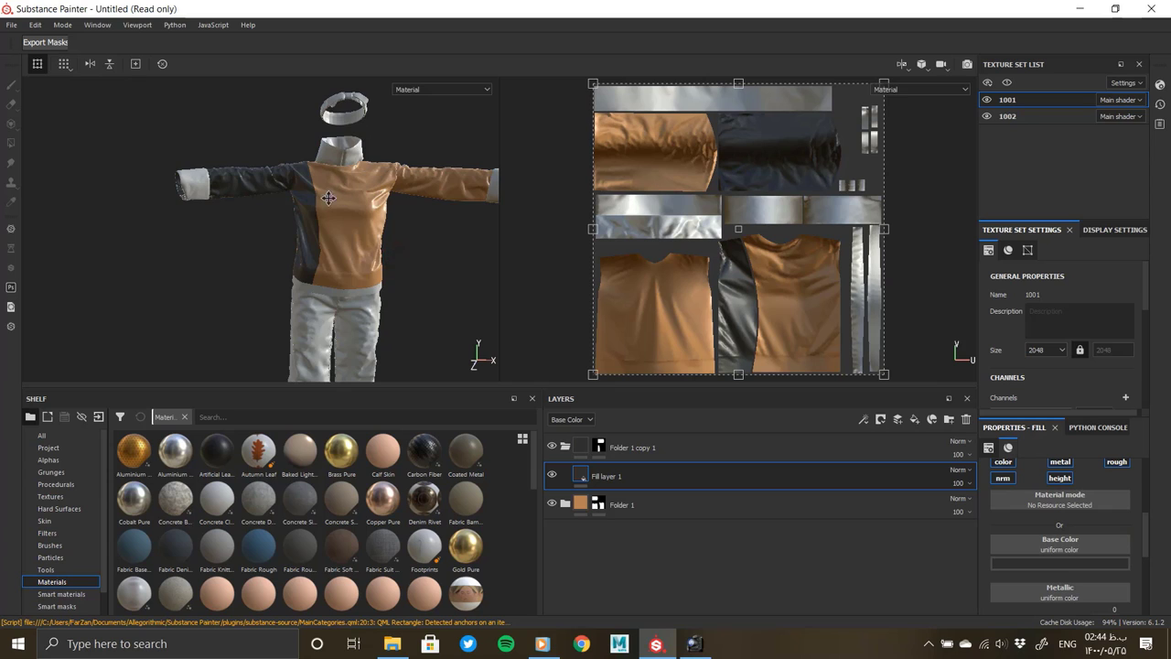
mouse_move(328, 197)
alt+mouse_down()
mouse_move(265, 231)
mouse_move(277, 251)
alt+mouse_up()
Step: Move the fill into Folder 1 copy 1, duplicate that folder and clear the copy's mask
drag(552, 458, 613, 448)
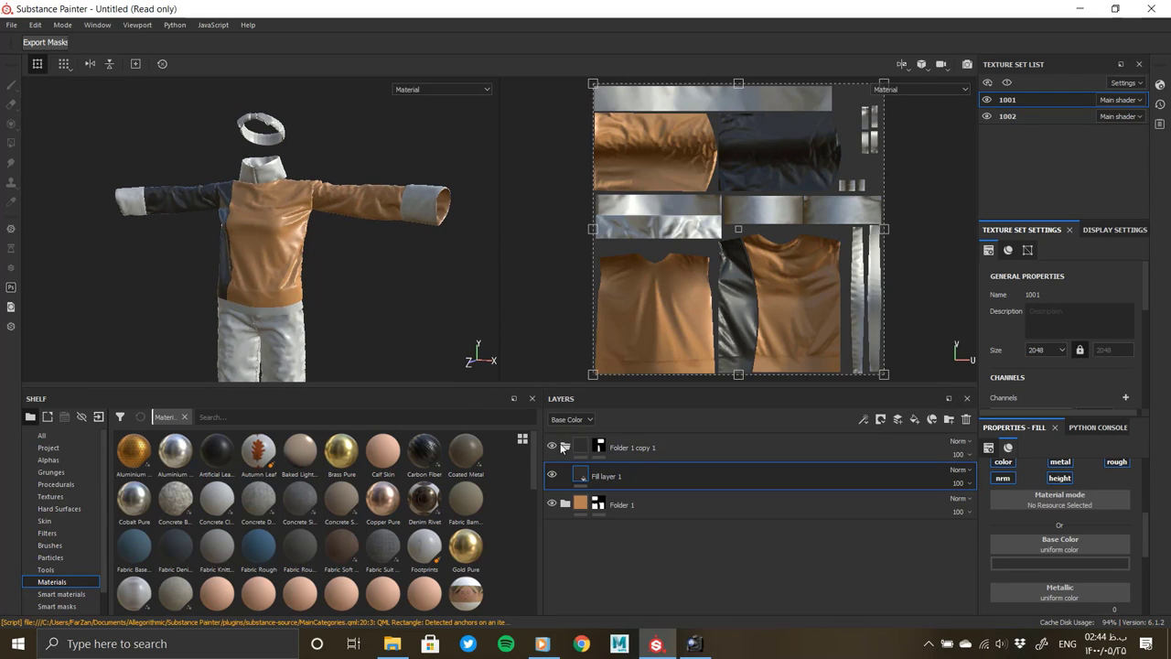
right_click(649, 430)
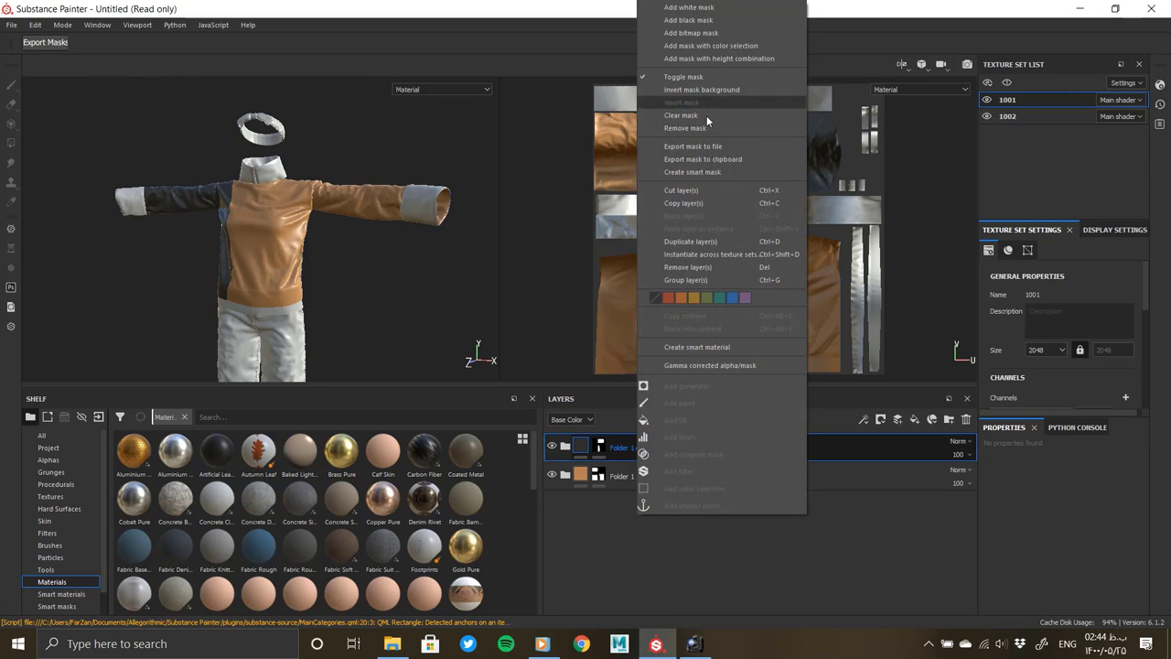
click(692, 242)
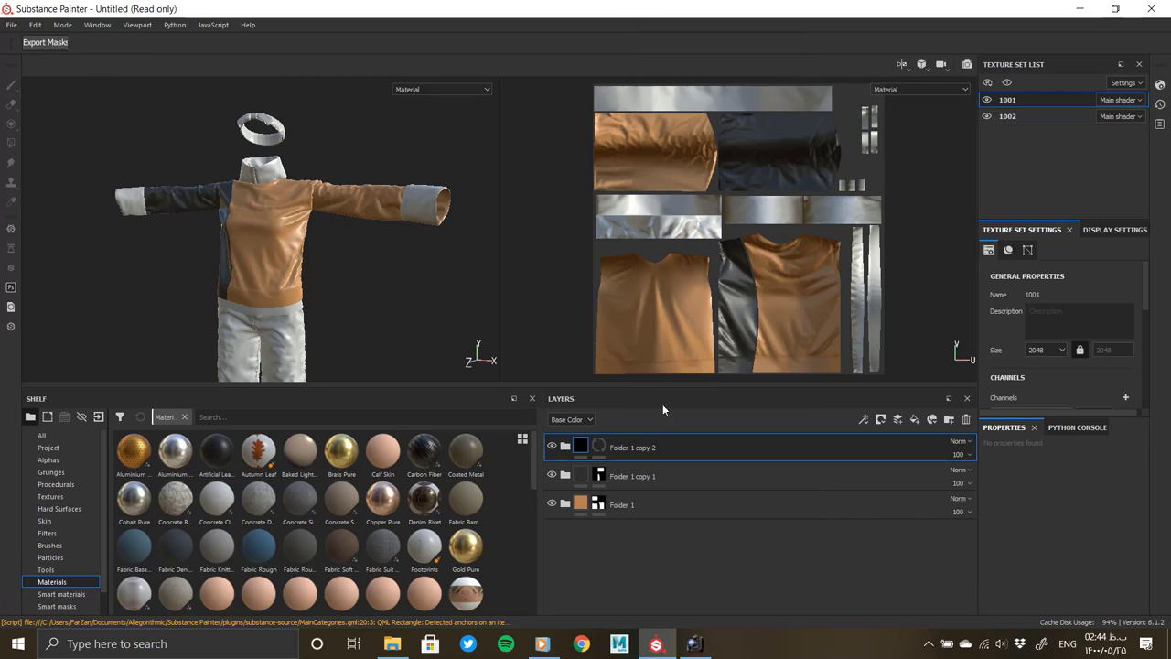
right_click(592, 449)
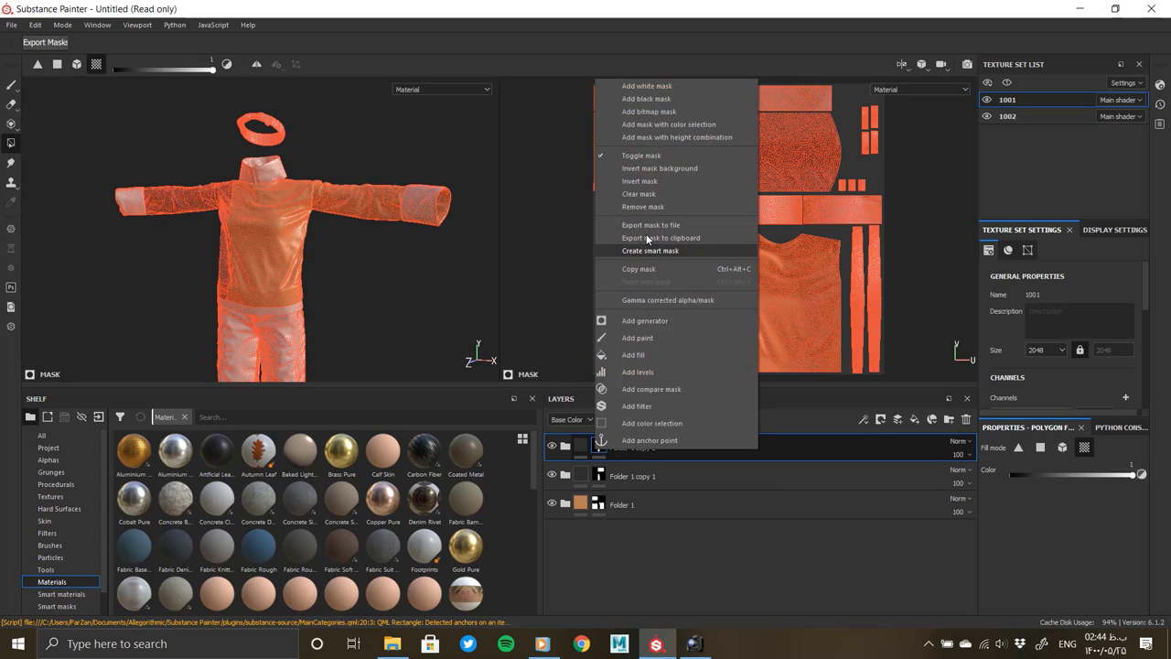
click(640, 195)
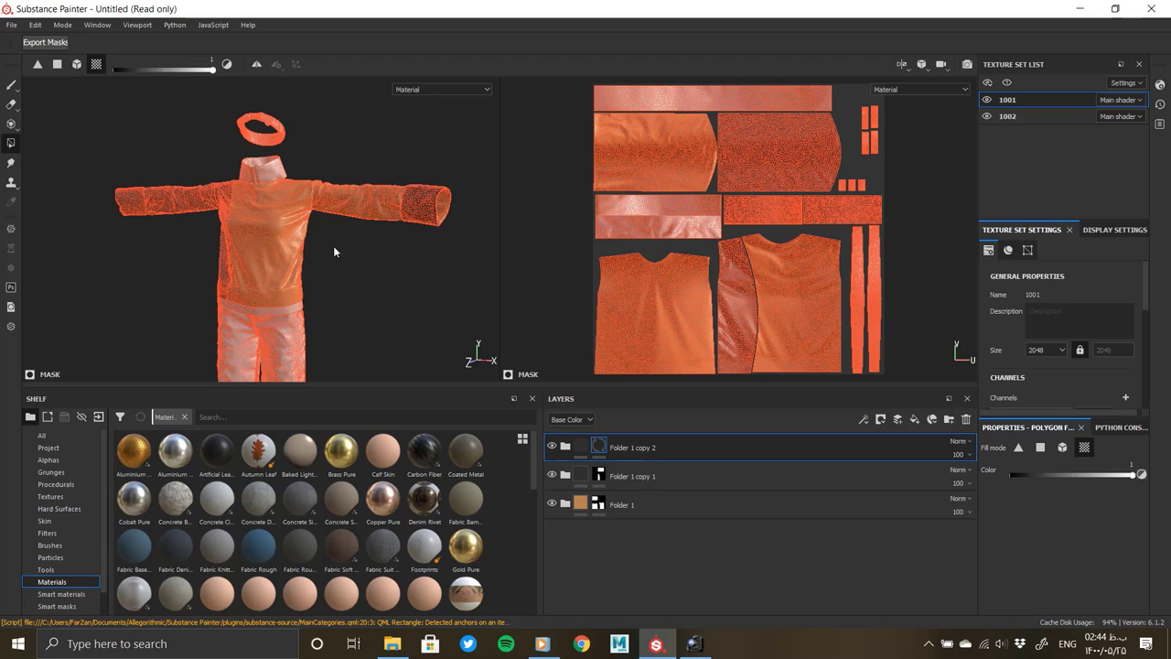
Step: Polygon-fill the collar into Folder 1 copy 2's mask and add a fill layer for it
mouse_move(332, 248)
alt+mouse_down()
mouse_move(186, 208)
mouse_move(209, 266)
mouse_move(216, 223)
mouse_move(259, 225)
mouse_move(361, 161)
alt+mouse_up()
right_click(347, 118)
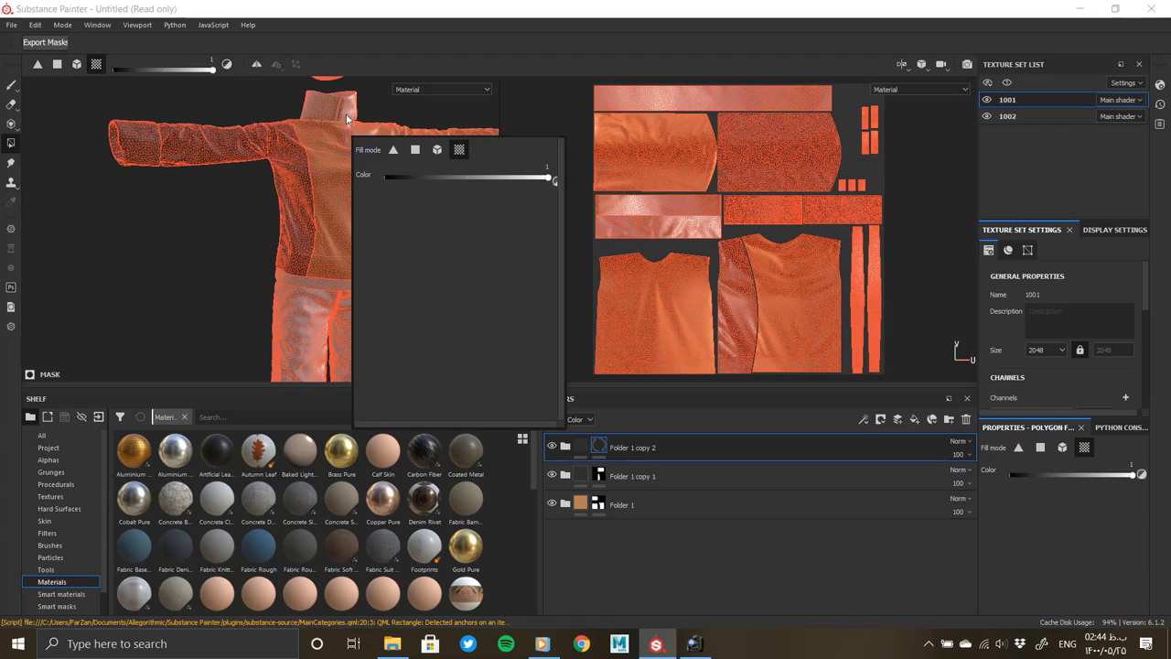
click(350, 111)
key(alt+Tab)
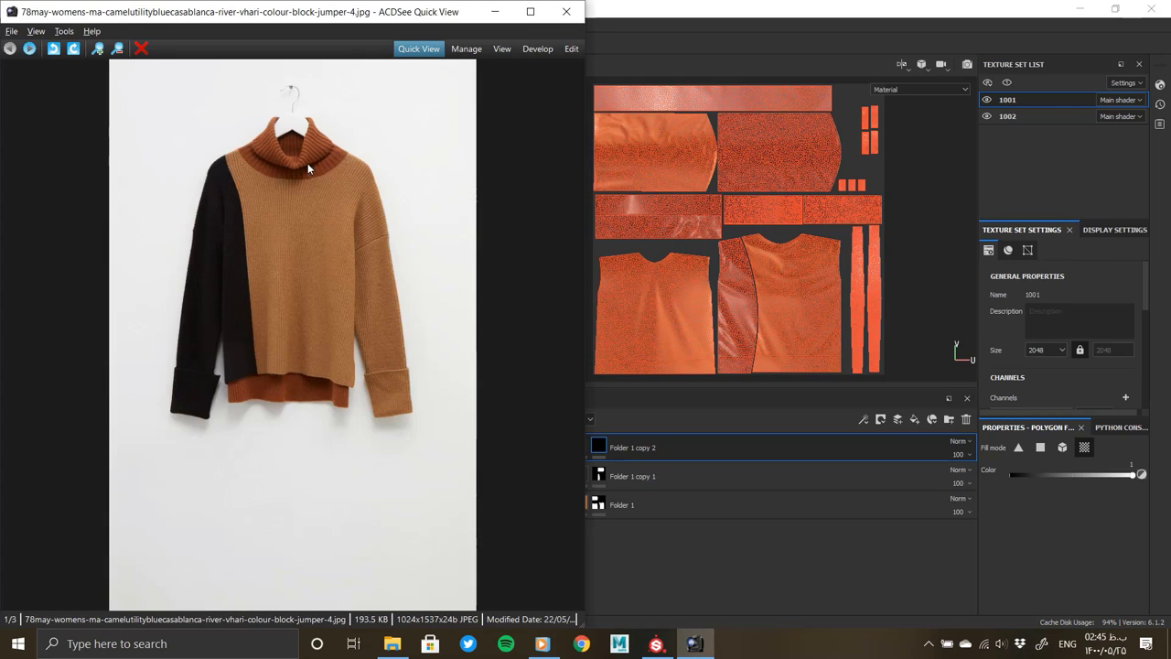
key(alt+Tab)
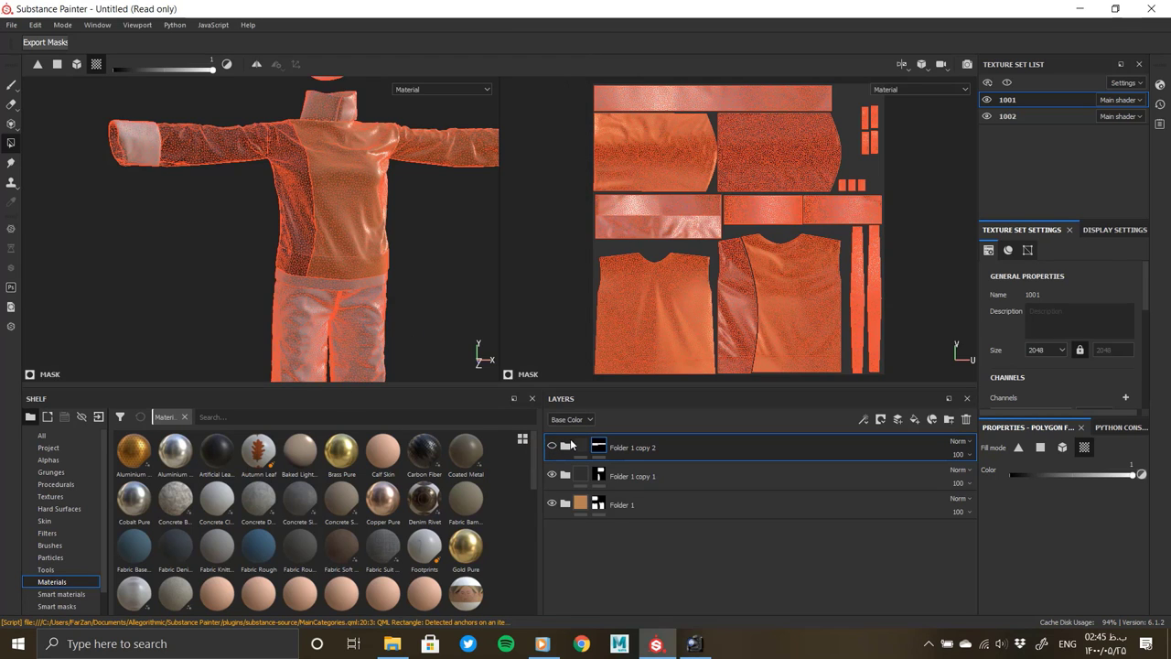
click(576, 448)
click(914, 419)
Step: Sample the rust-orange collar colour from the reference photo as the fill's Base Color
click(1039, 445)
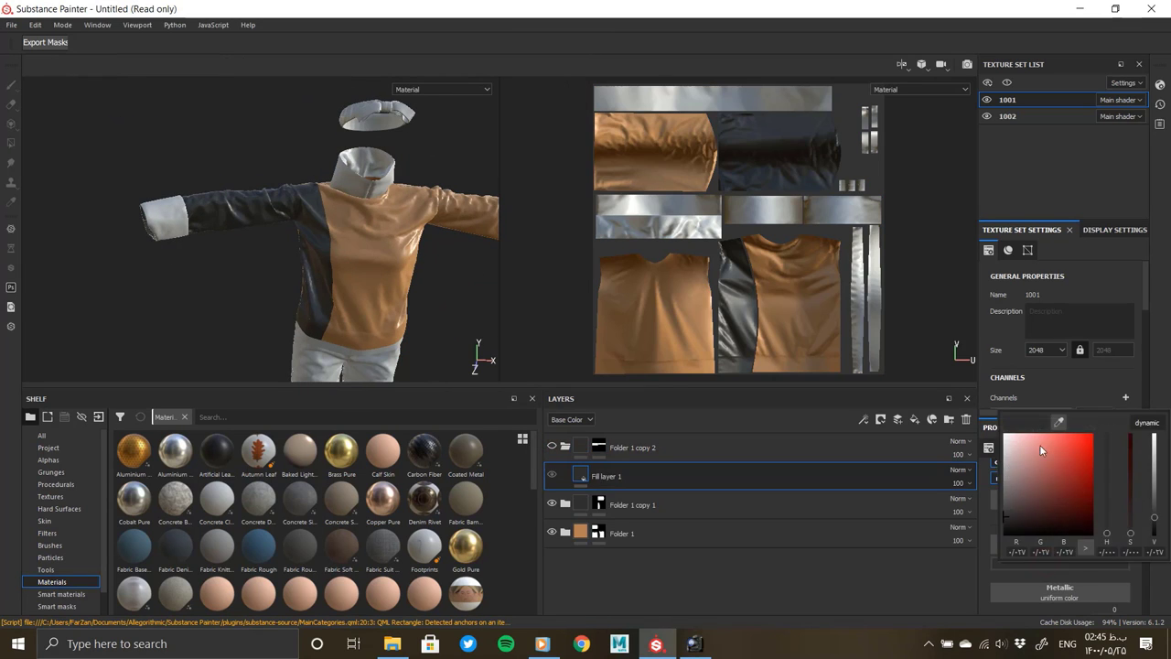
click(696, 643)
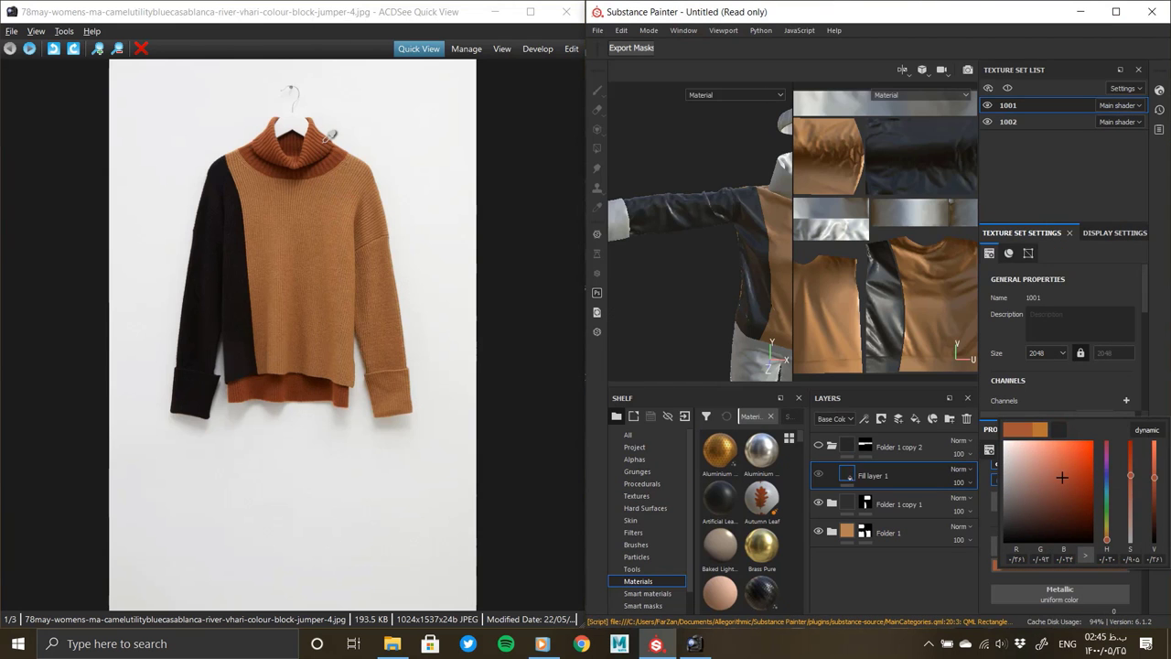
click(1115, 12)
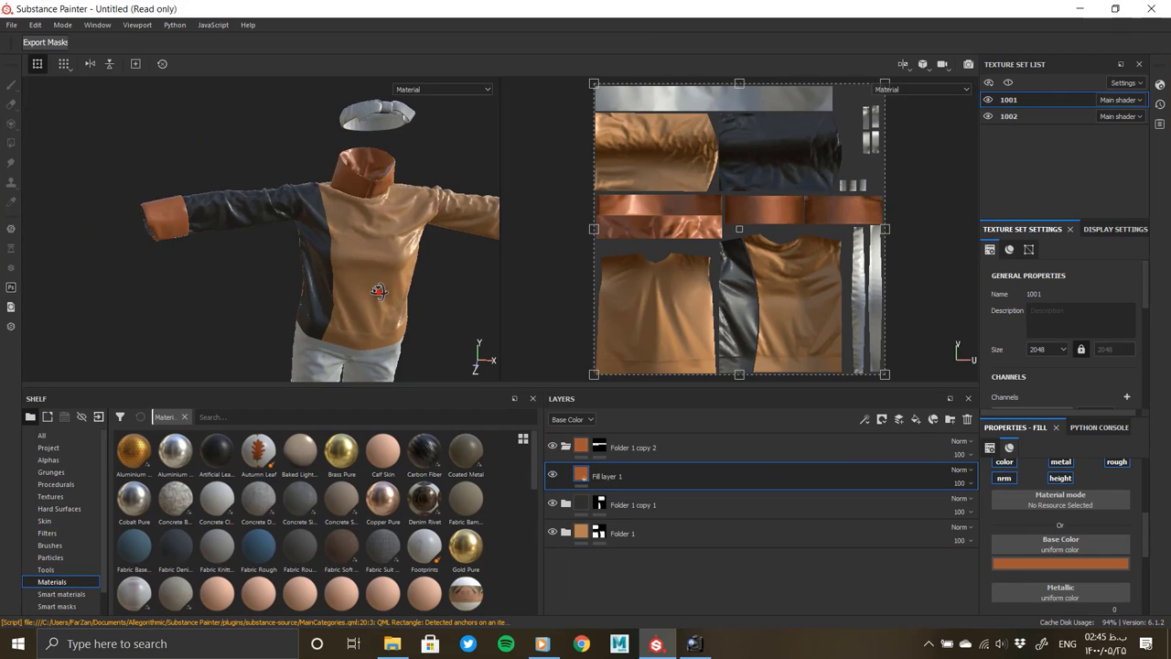
Step: Check Folder 1 copy 2's mask and delete the stray Fill layer 1
click(582, 445)
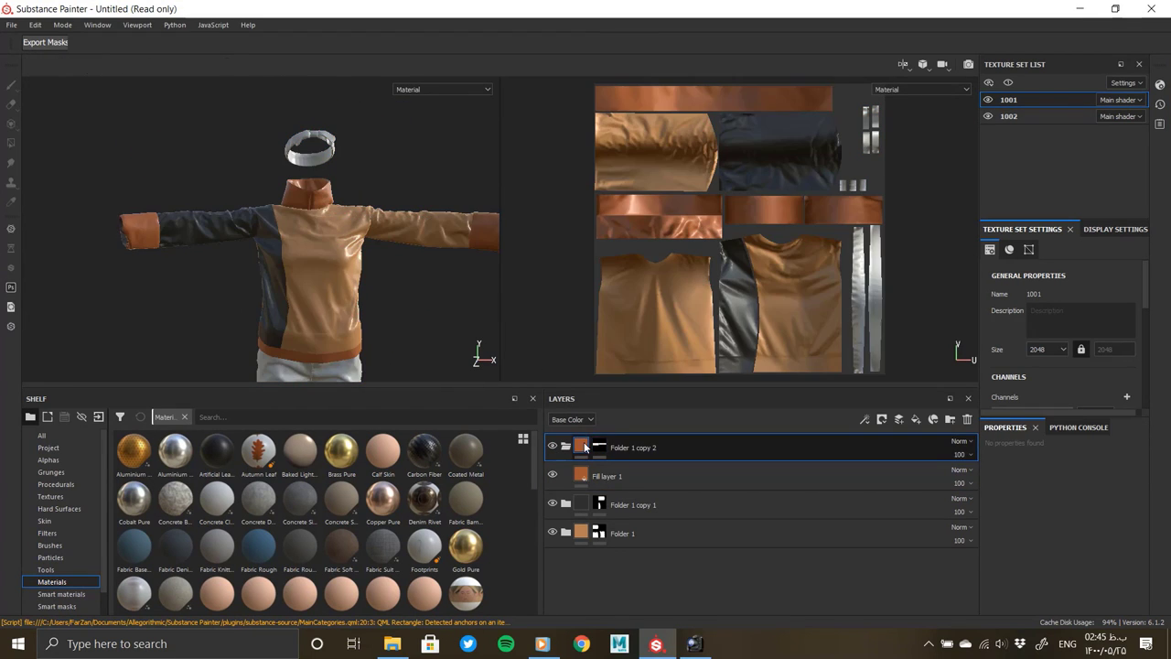
click(599, 446)
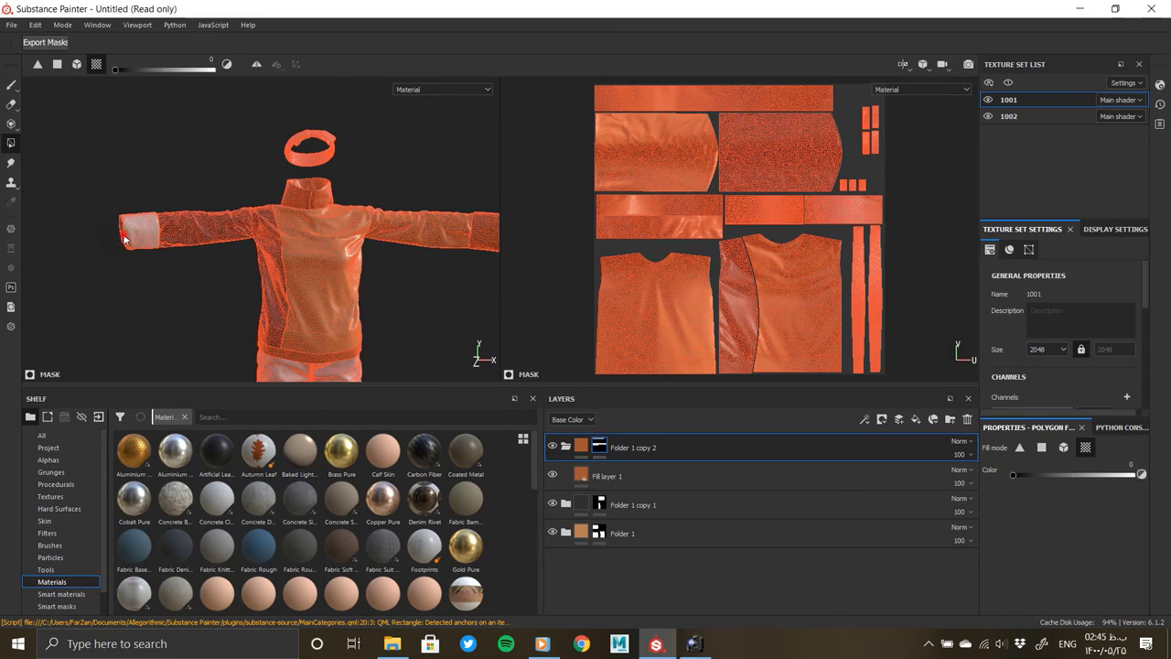
alt+middle_drag(466, 330, 393, 292)
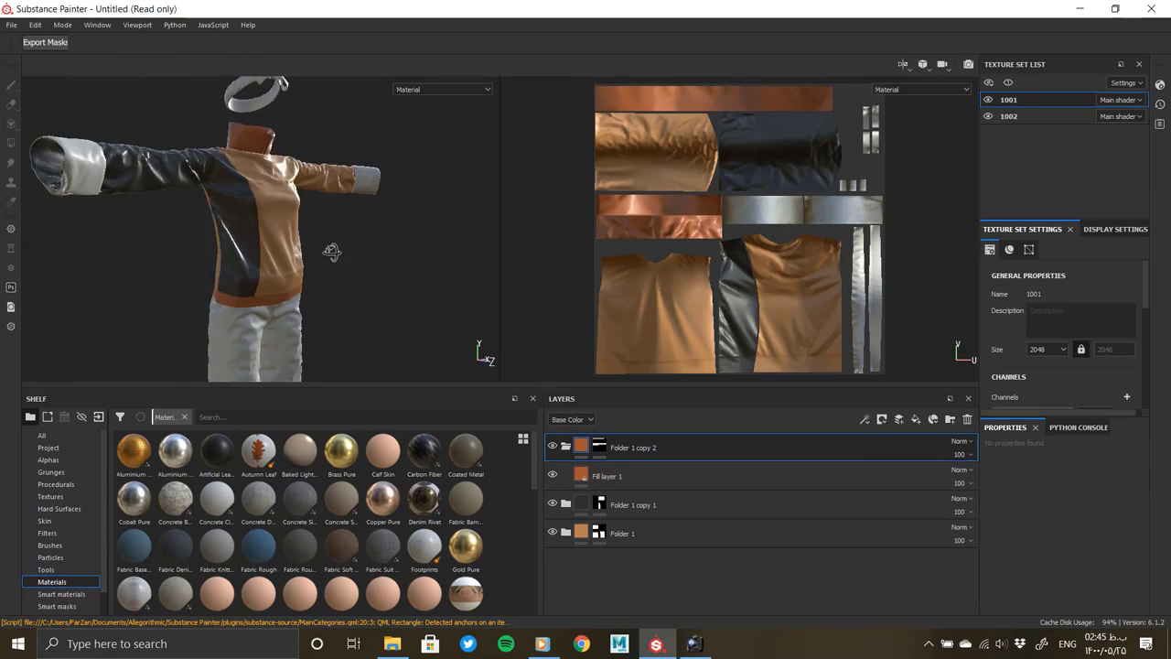
key(Delete)
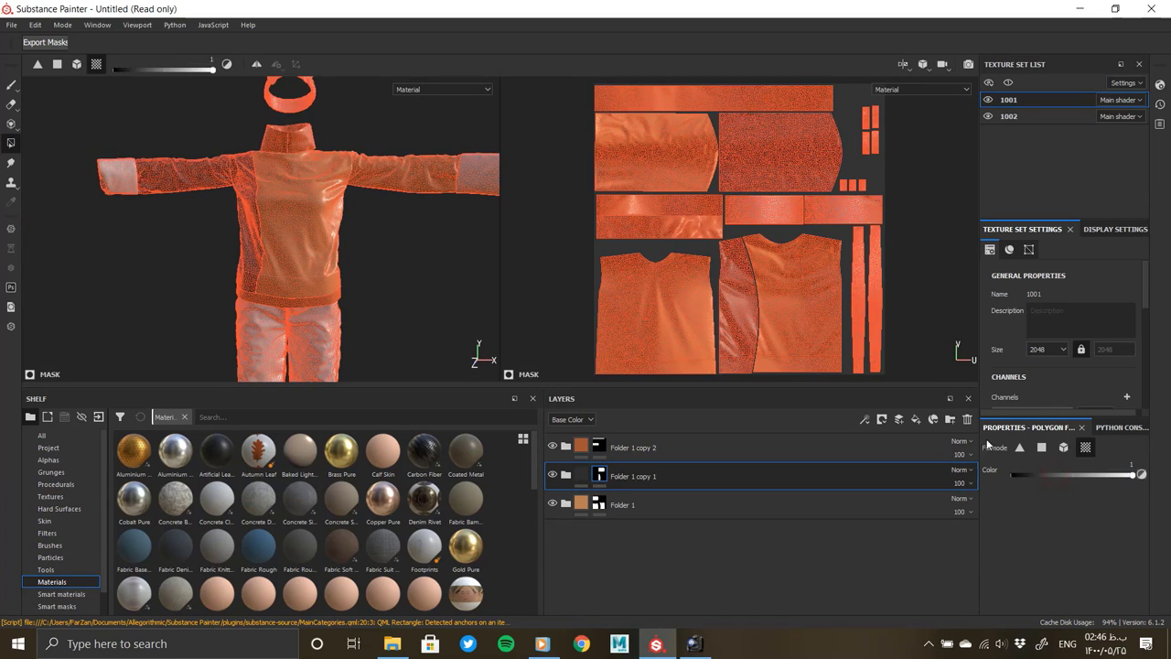
Step: Compare the textured sweater with the reference photo from several angles
alt+drag(122, 267, 430, 270)
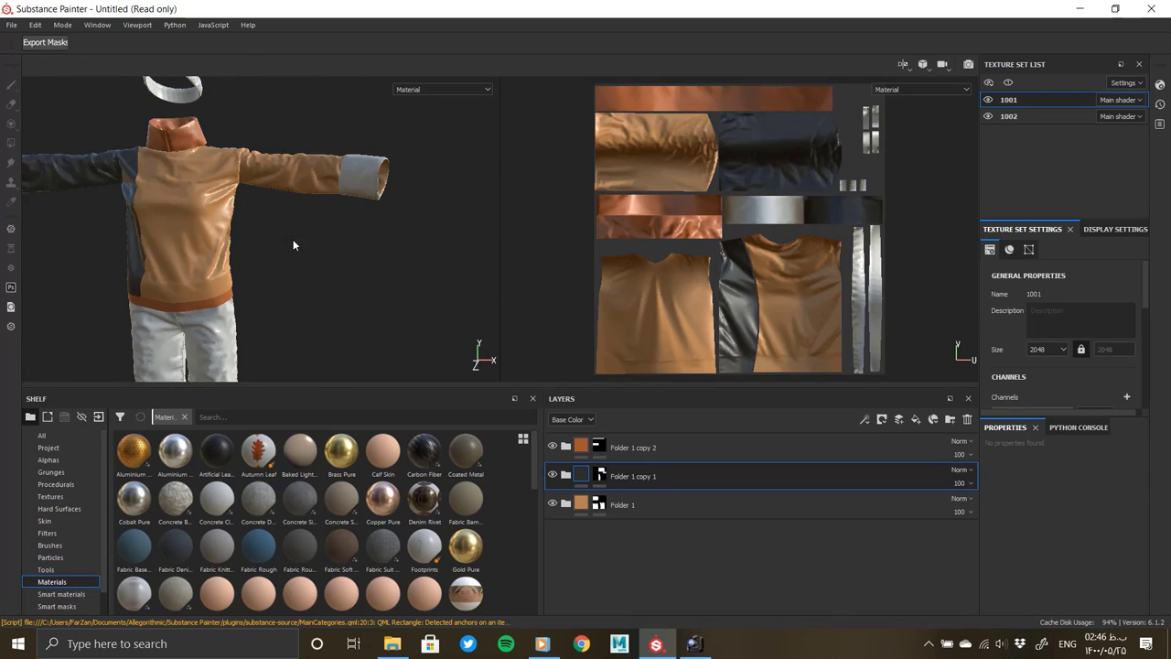
mouse_move(302, 236)
alt+mouse_down()
mouse_move(418, 266)
mouse_move(397, 264)
alt+mouse_up()
key(alt+Tab)
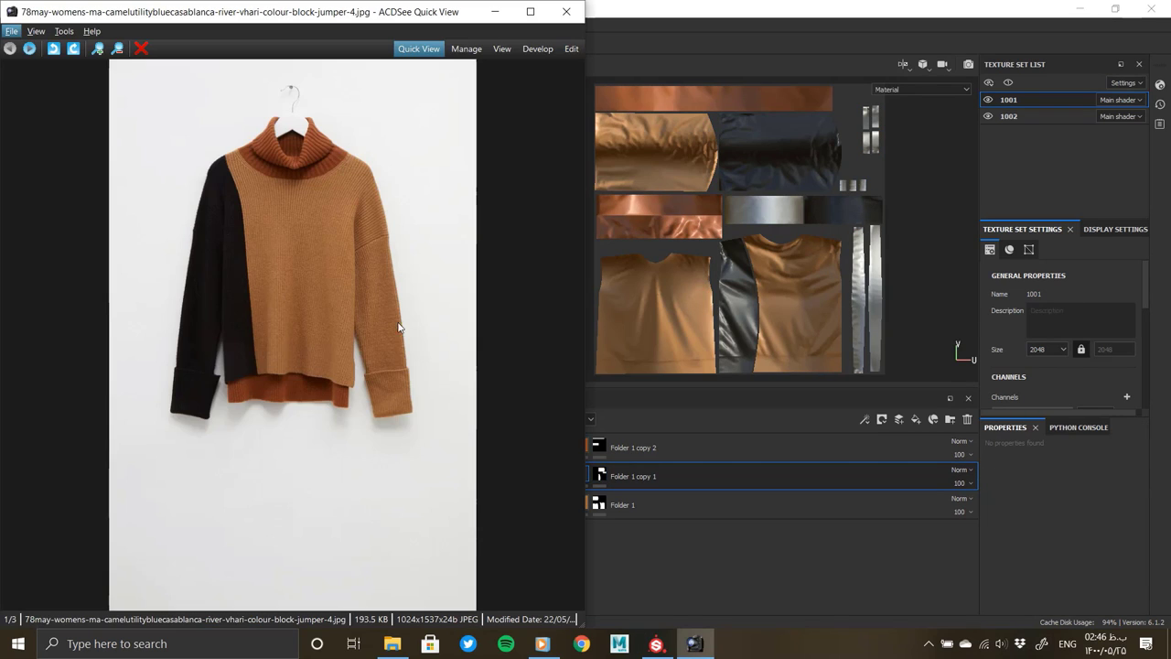
key(alt+Tab)
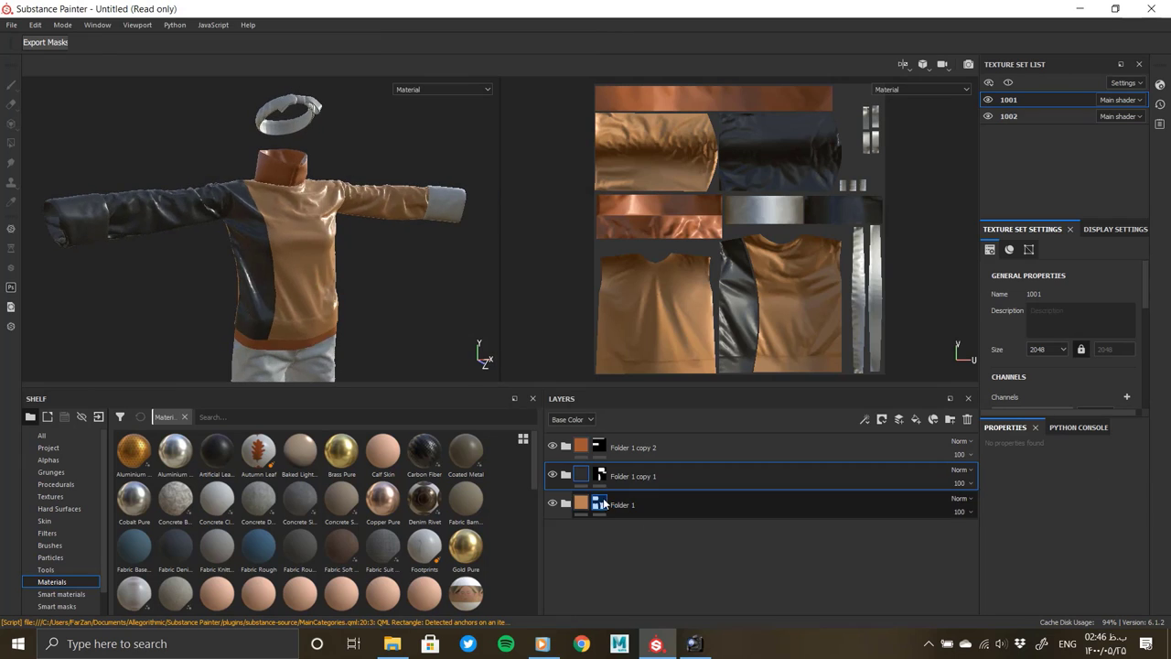
key(4)
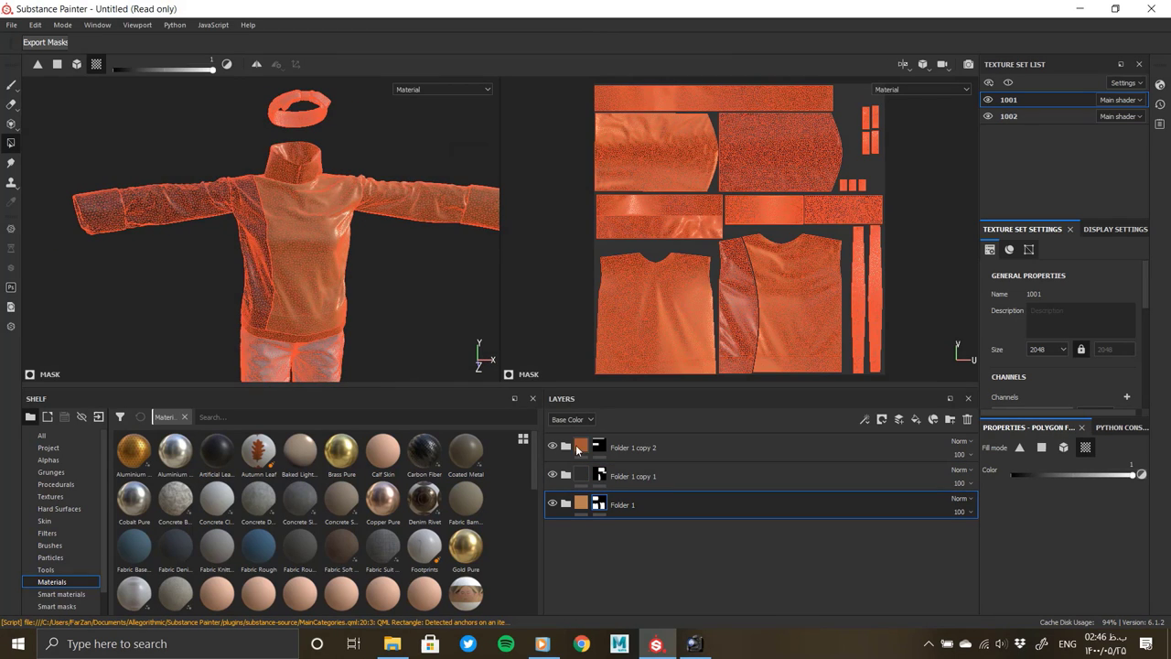
click(631, 508)
mouse_move(255, 268)
alt+mouse_down()
mouse_move(324, 283)
mouse_move(478, 210)
mouse_move(118, 295)
mouse_move(481, 350)
mouse_move(304, 290)
mouse_move(282, 163)
alt+mouse_up()
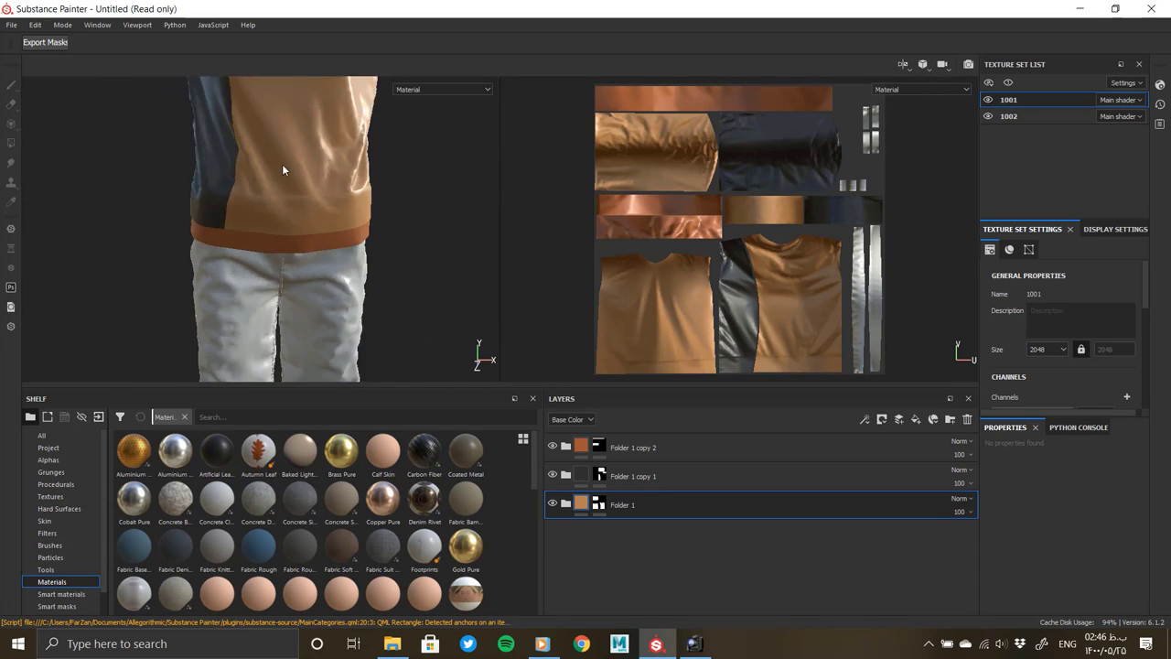
alt+right_drag(281, 163, 229, 199)
alt+middle_drag(229, 199, 238, 179)
scroll(238, 178, down, 3)
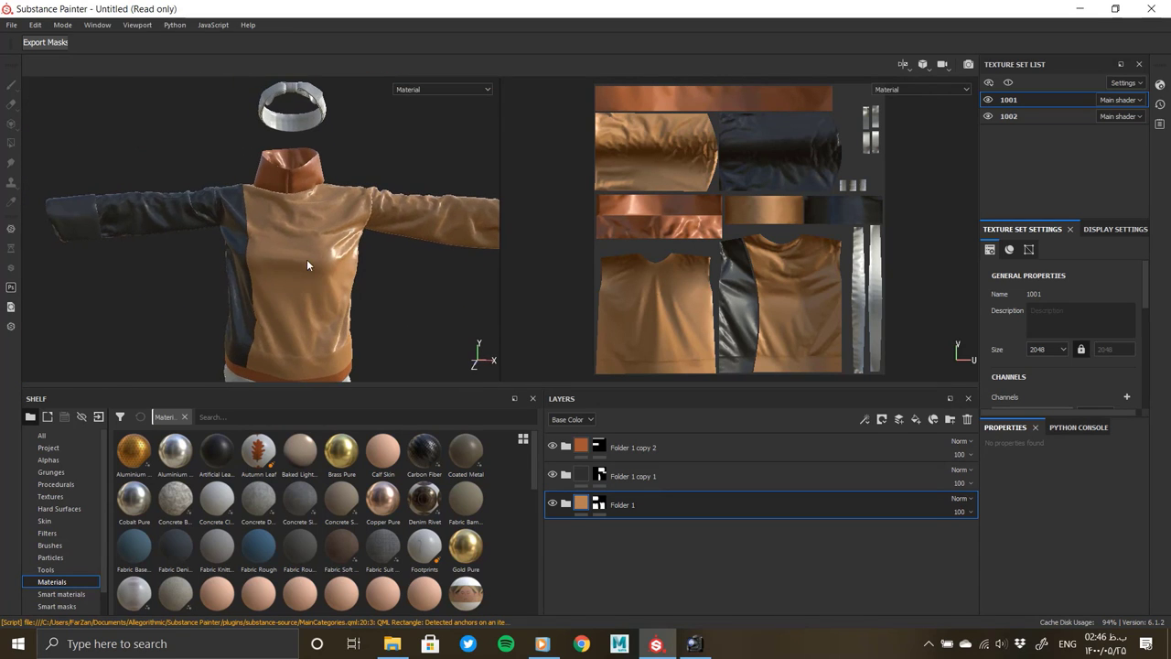
Step: Hide Folder 1 copy 1 and add a new fill layer below Folder 1
click(551, 474)
click(881, 419)
scroll(345, 296, up, 3)
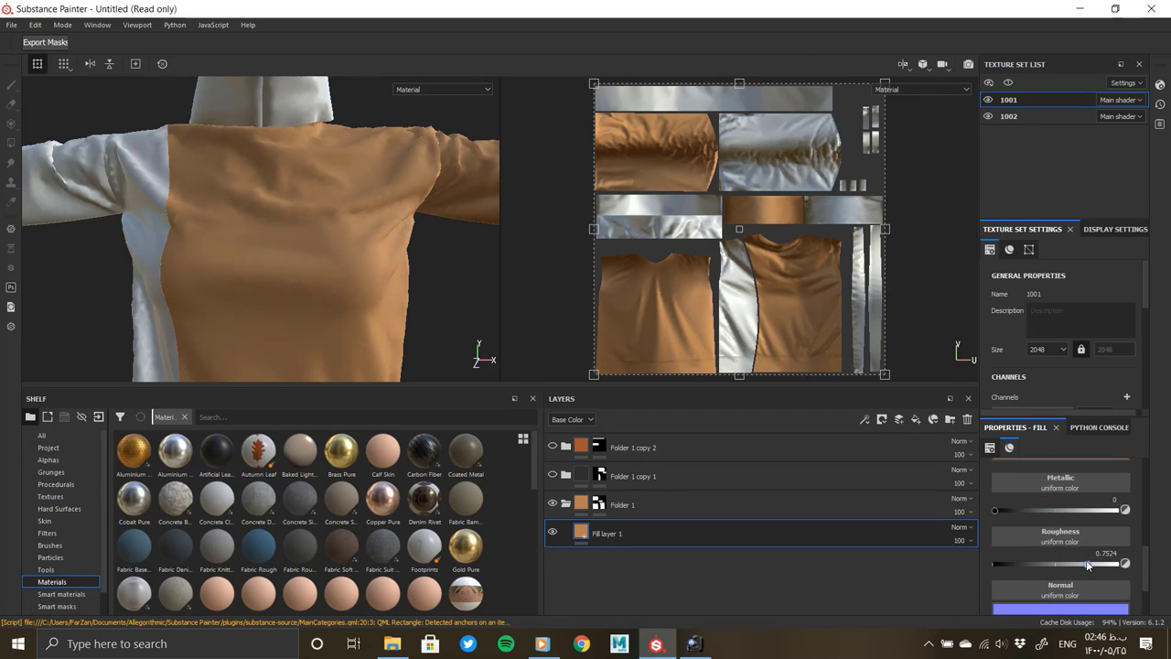
Step: Lower the bottom fill layer's roughness to 0.7136 and review the folders' contents
drag(1084, 563, 1081, 563)
alt+drag(351, 241, 287, 227)
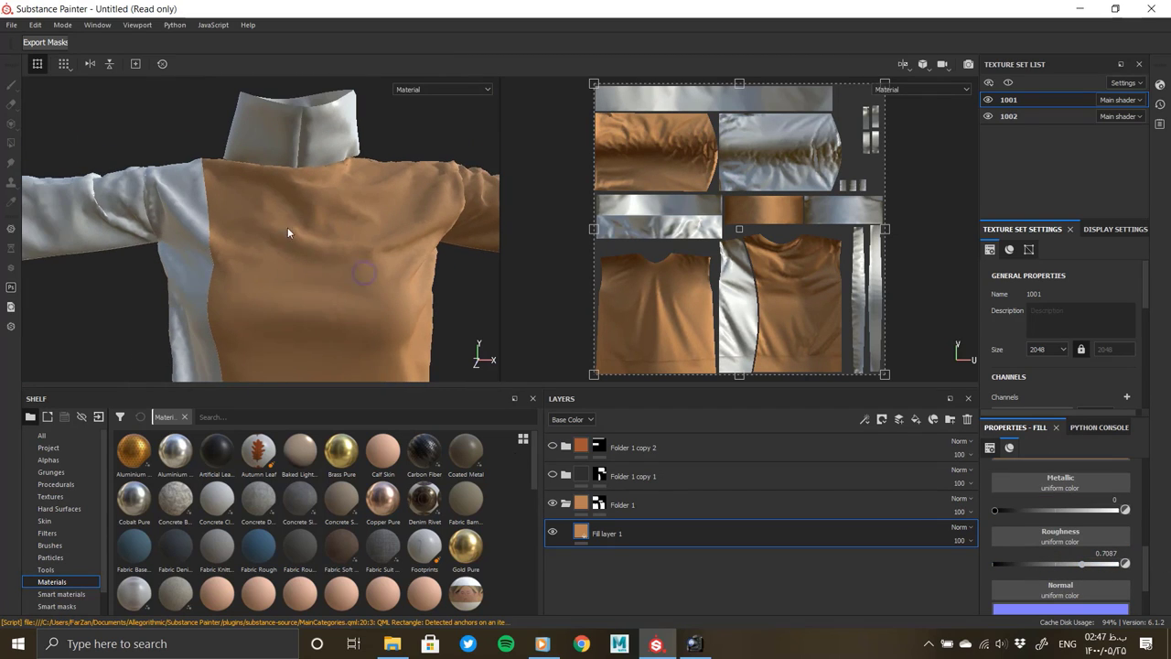
click(586, 477)
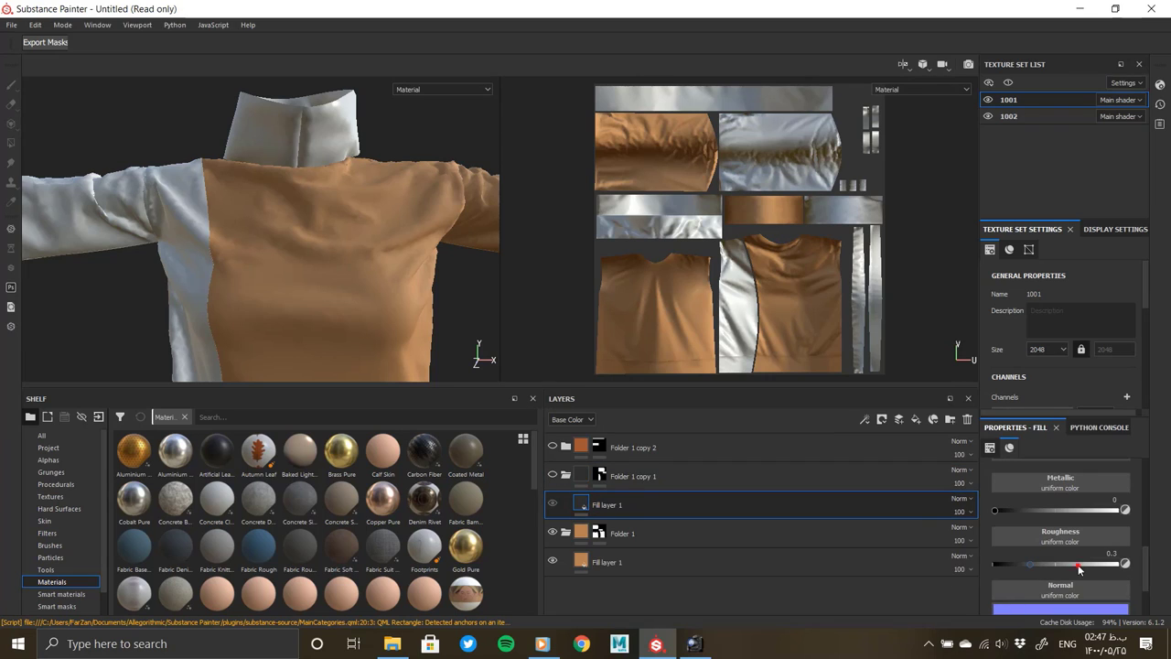
click(563, 447)
click(566, 446)
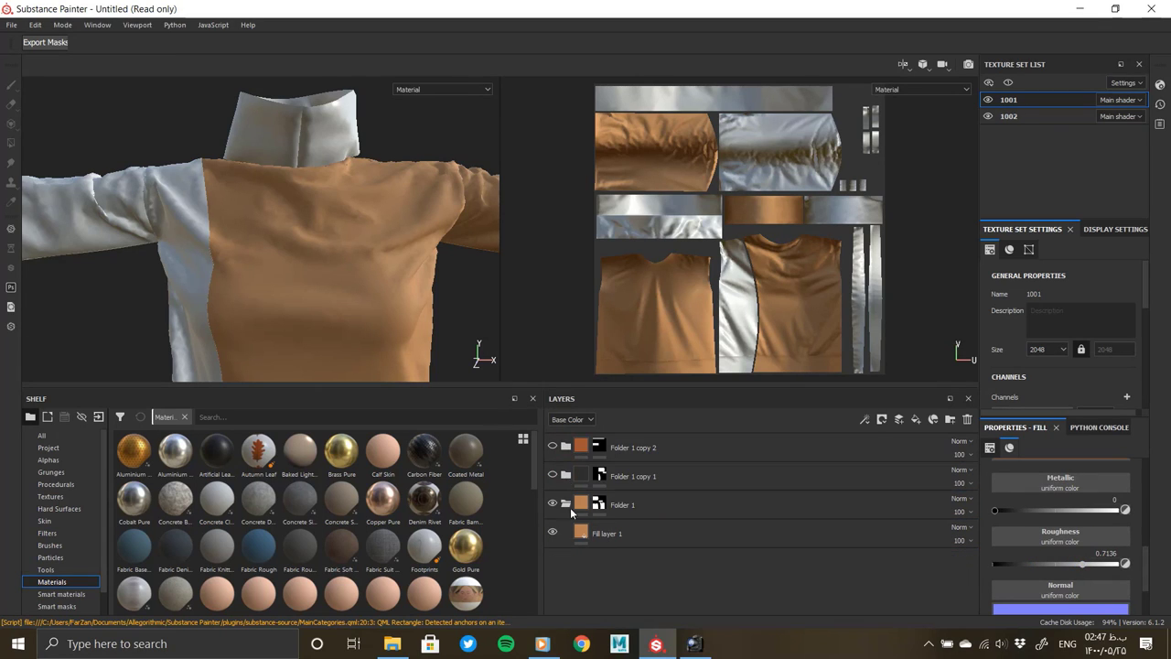
Step: Bring up File Explorer at the colour block knit folder
scroll(329, 319, up, 3)
scroll(239, 207, down, 2)
mouse_move(238, 208)
middle_down()
mouse_move(305, 156)
mouse_move(421, 322)
middle_up()
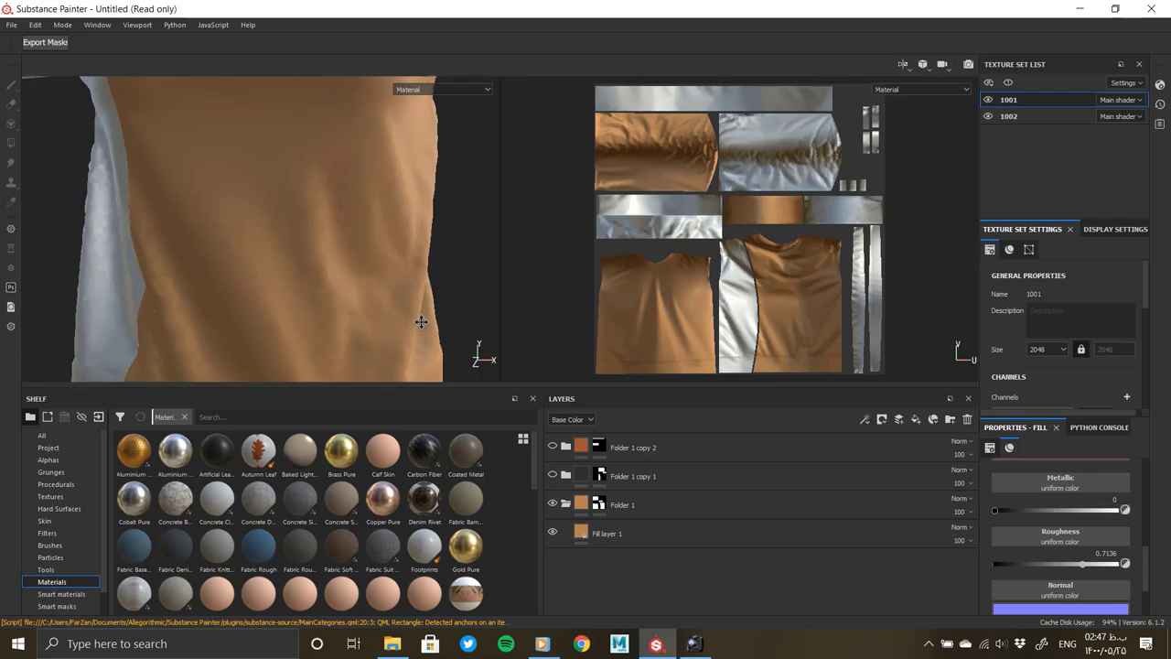
scroll(421, 322, down, 2)
click(391, 643)
click(319, 83)
Step: Show the pic folder as large icons and preview the zDepth and ao textures
double_click(301, 149)
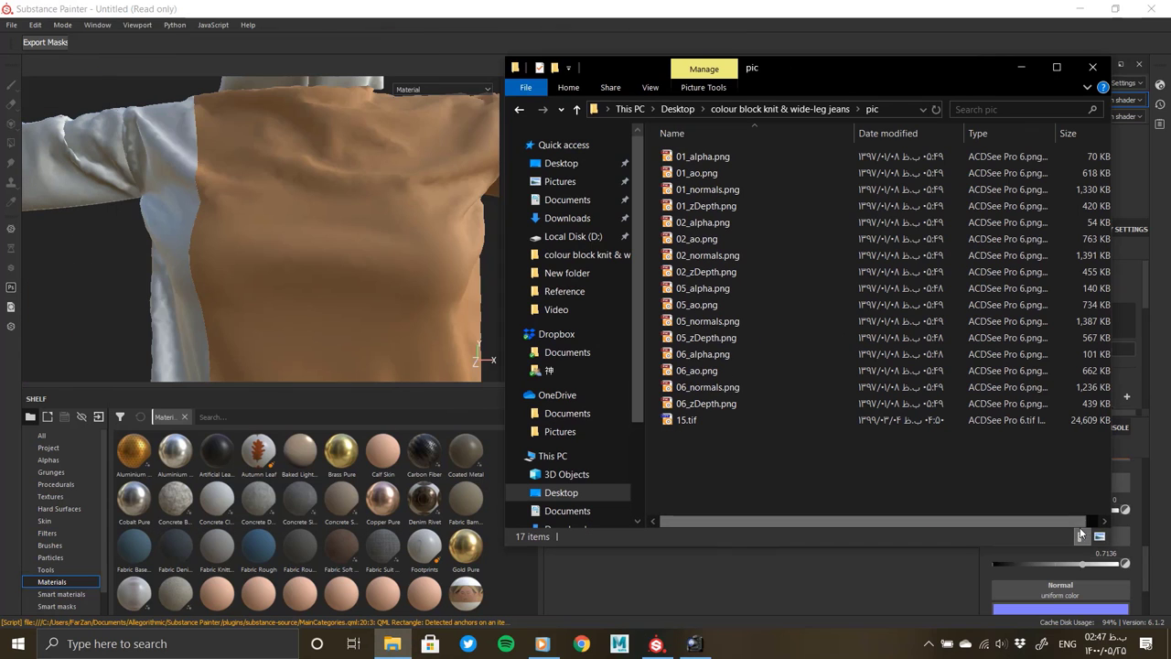
click(1098, 536)
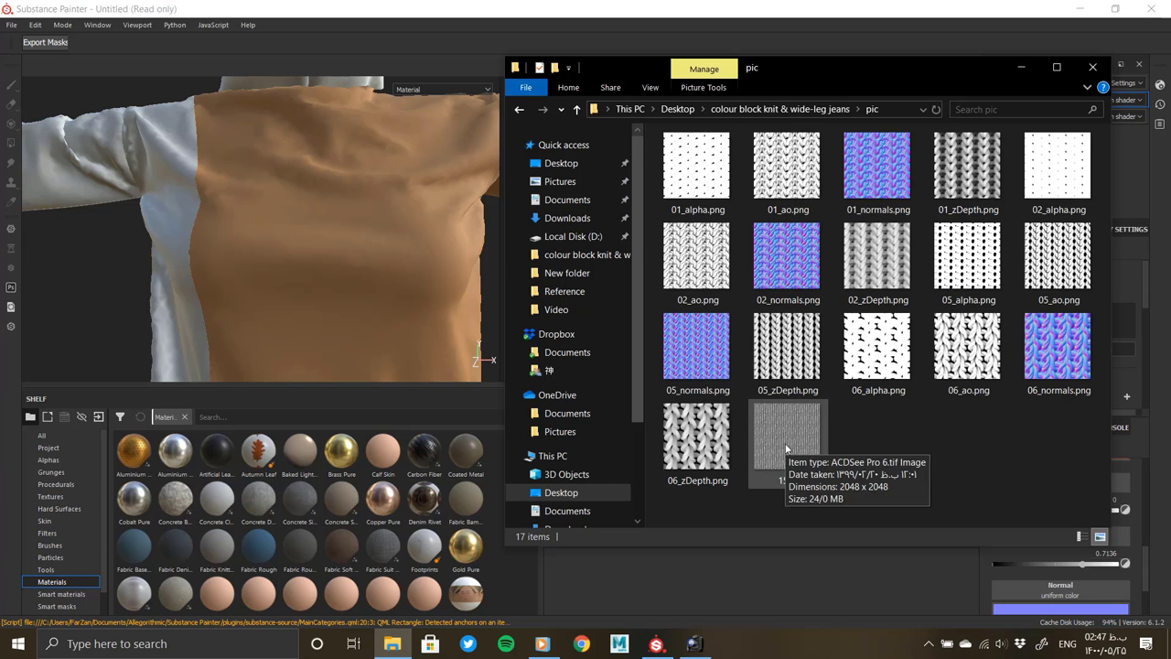
click(809, 343)
double_click(967, 169)
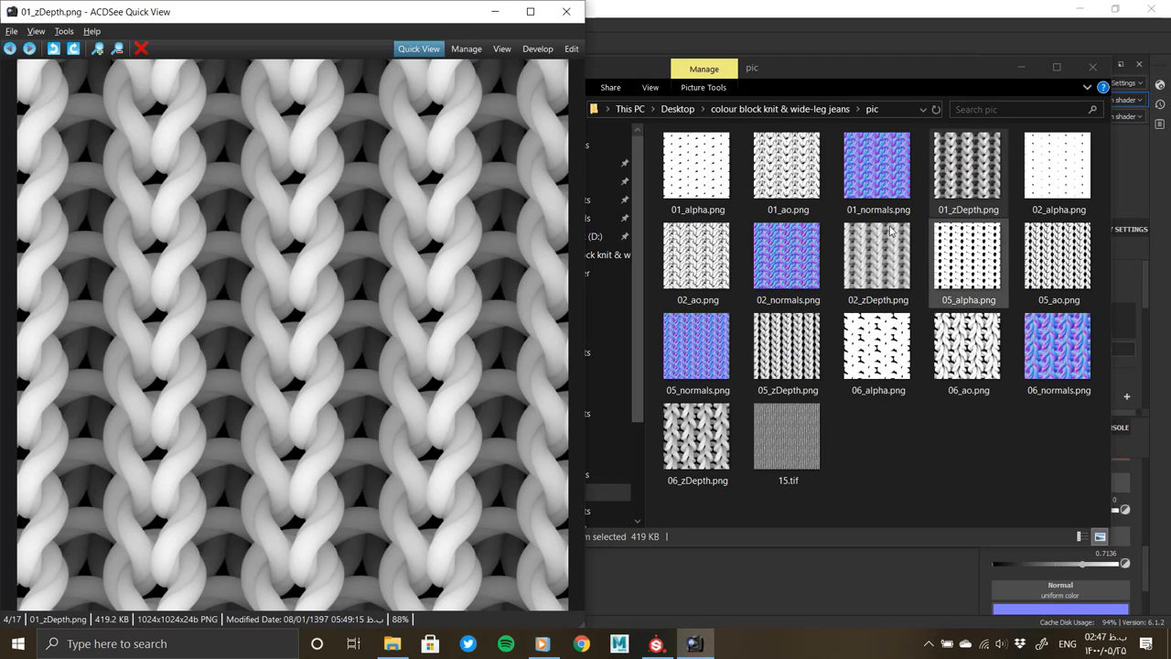
click(567, 14)
key(Left)
key(Return)
click(568, 12)
key(Left)
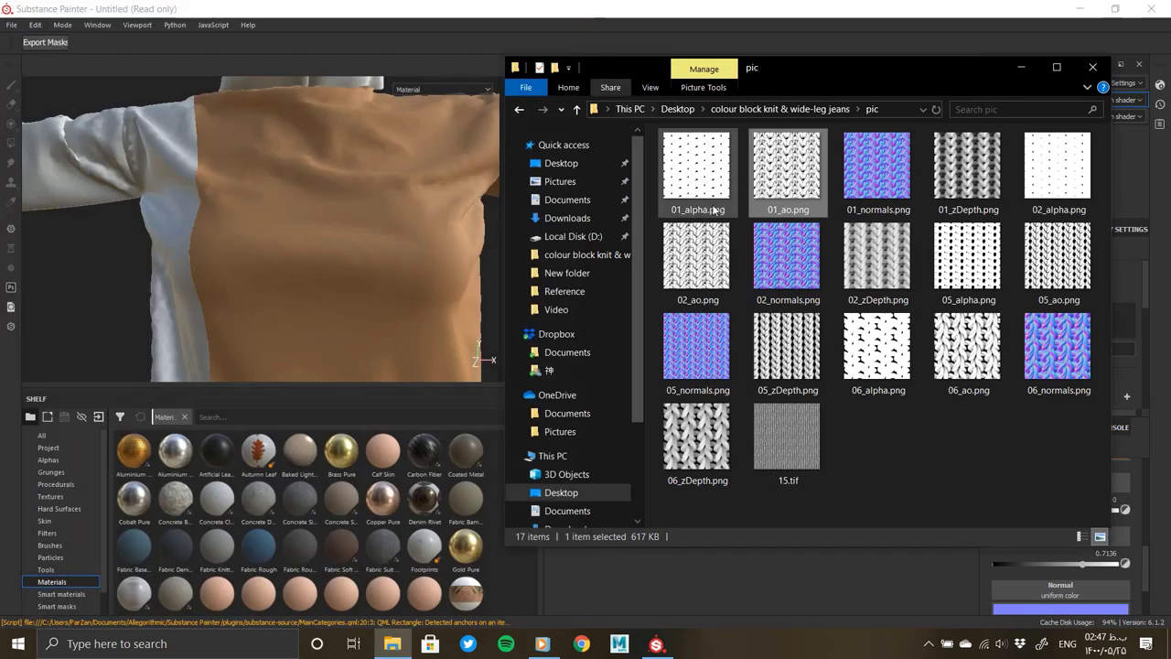
key(Down)
key(Return)
click(567, 12)
Step: Drop 02_alpha, 02_ao, 02_normals and 02_zDepth into Substance Painter's Import resources dialog
shift+click(876, 256)
ctrl+click(1057, 166)
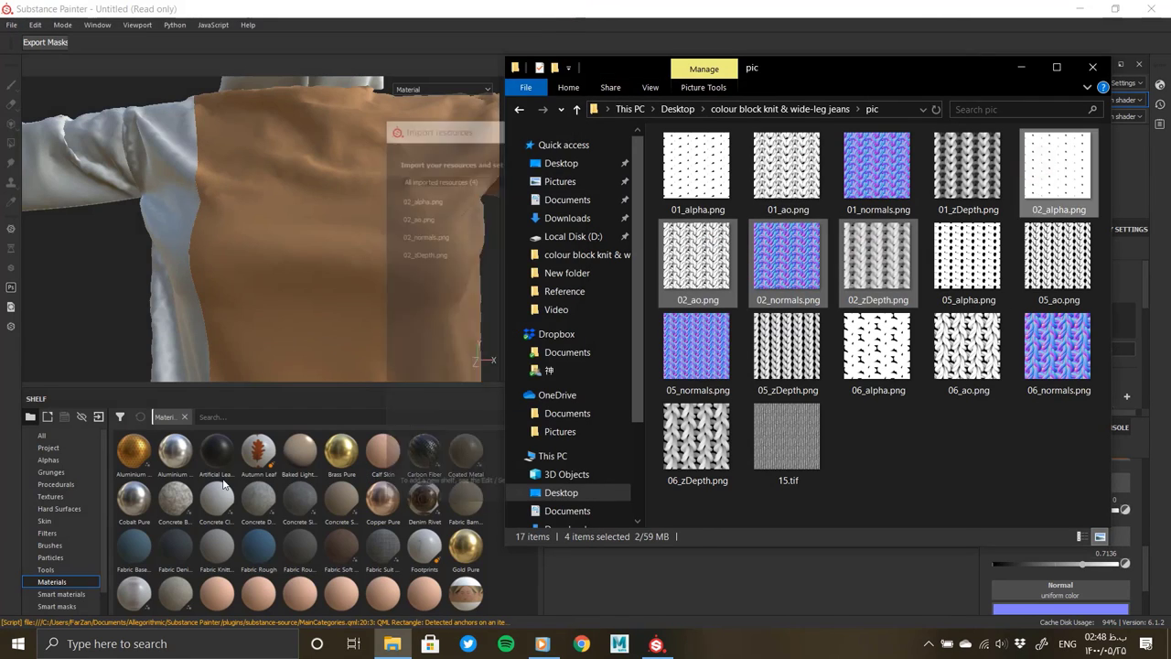
drag(1033, 170, 549, 200)
click(738, 198)
Step: Finish importing the textures and select 02_alpha among the project resources
click(670, 485)
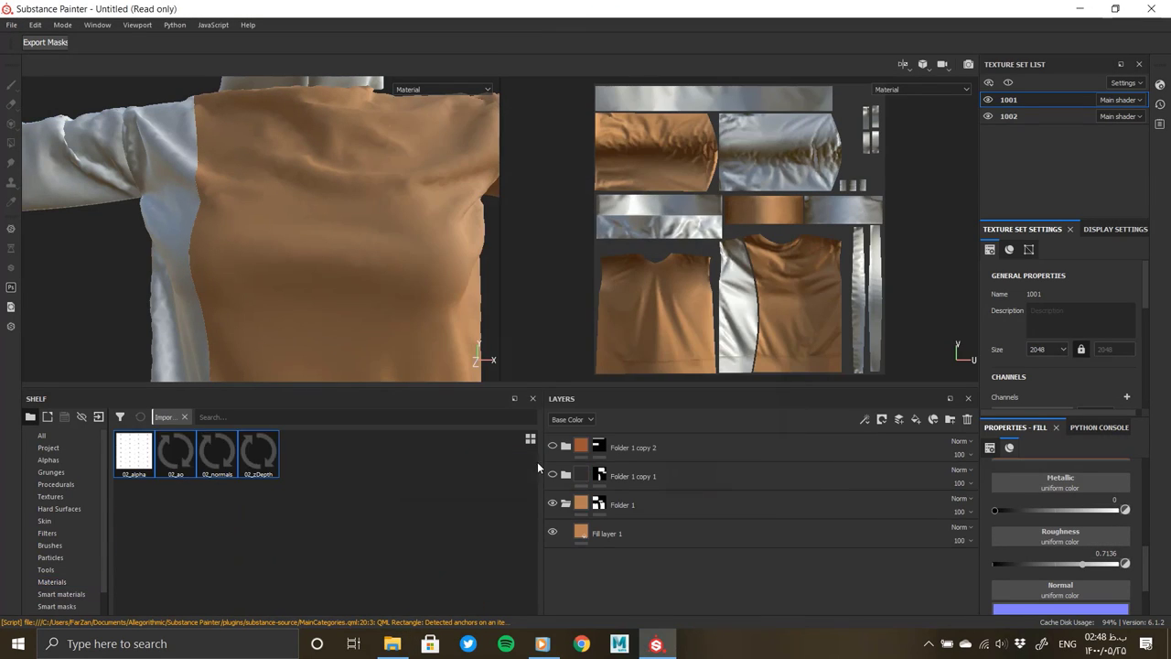
click(48, 459)
click(49, 448)
click(135, 452)
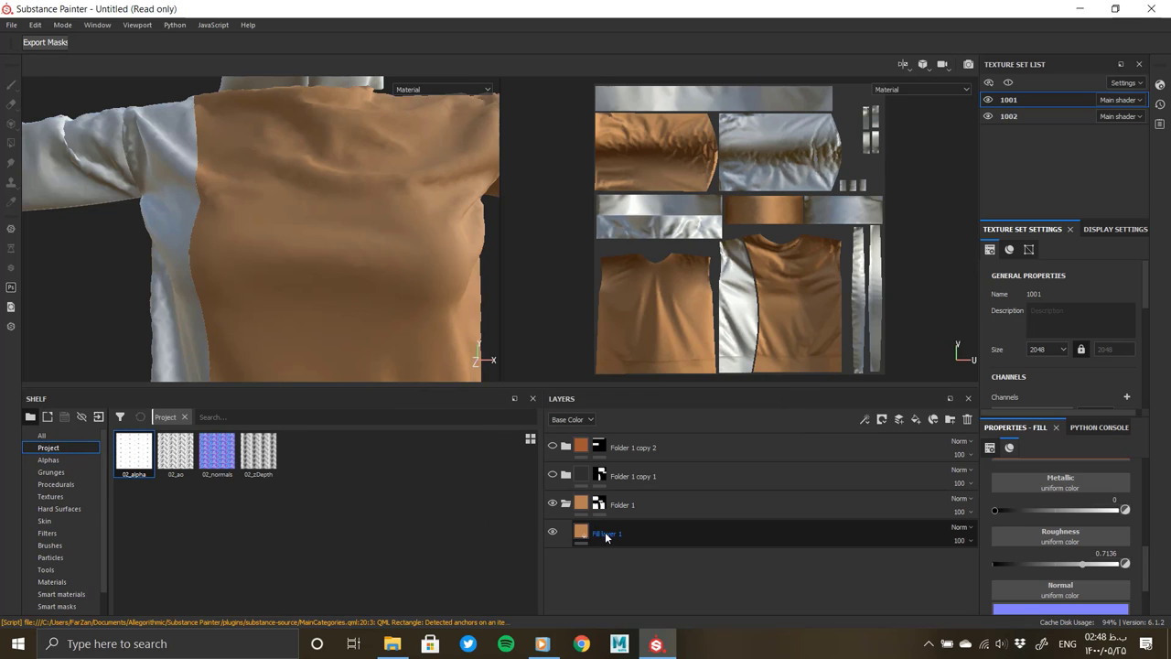
Step: Add Fill layer 2 above Fill layer 1 with only the height channel enabled
click(606, 532)
click(915, 419)
click(1060, 498)
click(1116, 498)
click(1004, 514)
click(1004, 497)
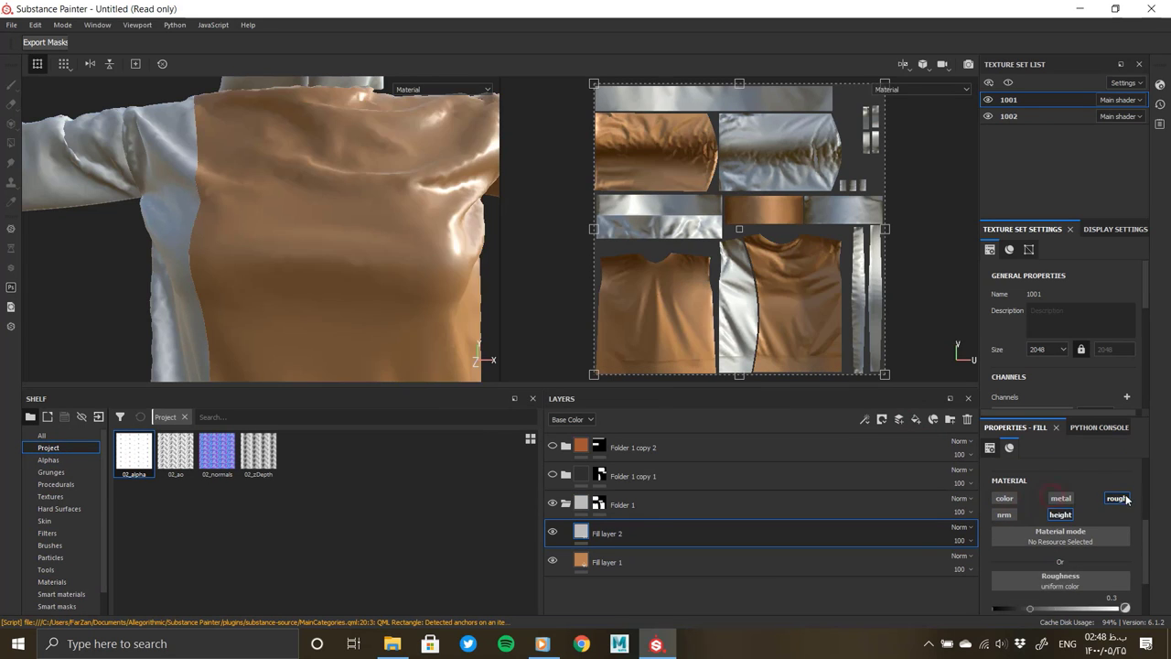
Step: Give Fill layer 2 a mask with a fill effect using 02_zDepth as grayscale
right_click(582, 533)
click(633, 169)
right_click(582, 532)
click(620, 437)
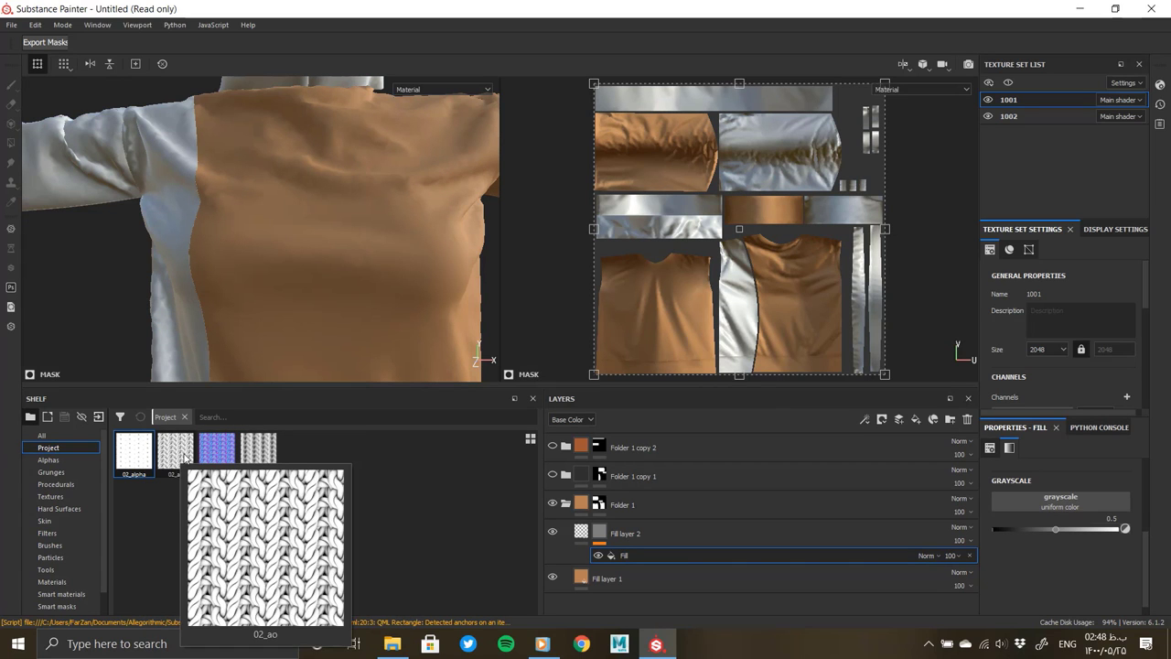
drag(247, 463, 1061, 503)
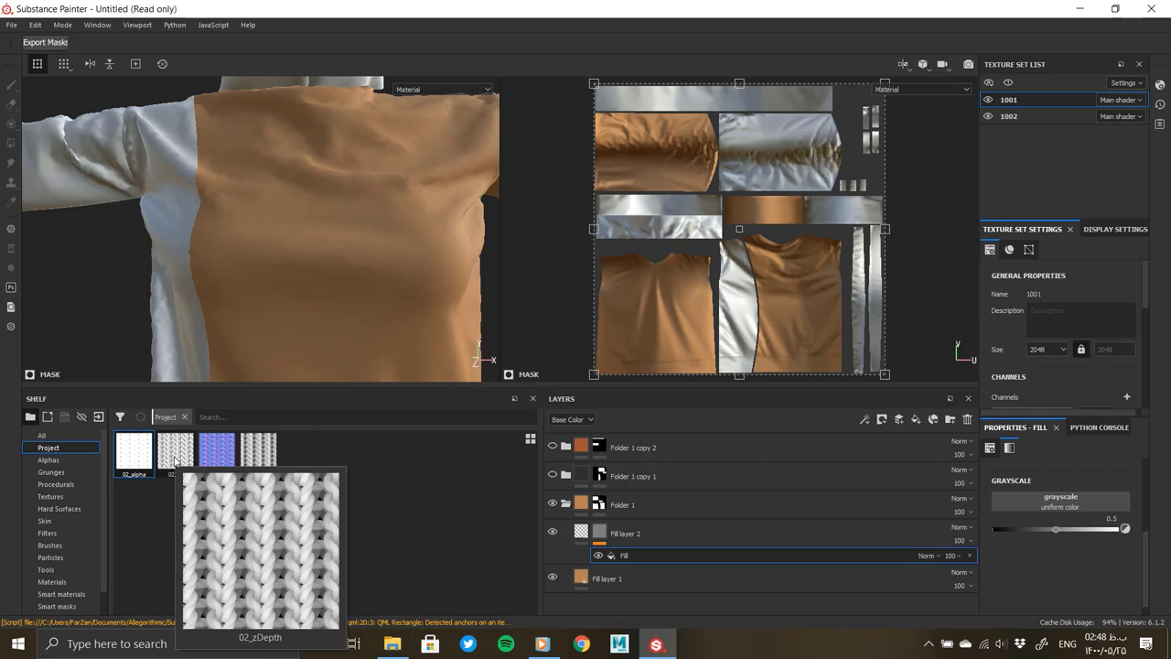
Step: Set the mask fill's knit tiling scale to 20, then 40
click(673, 532)
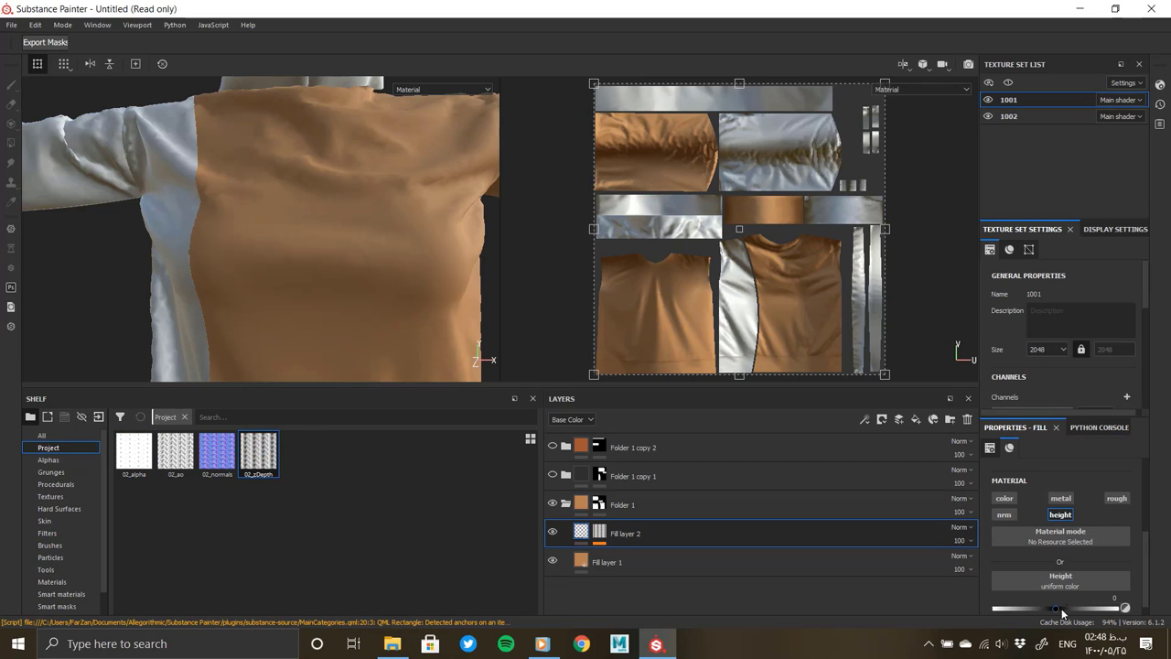
click(599, 532)
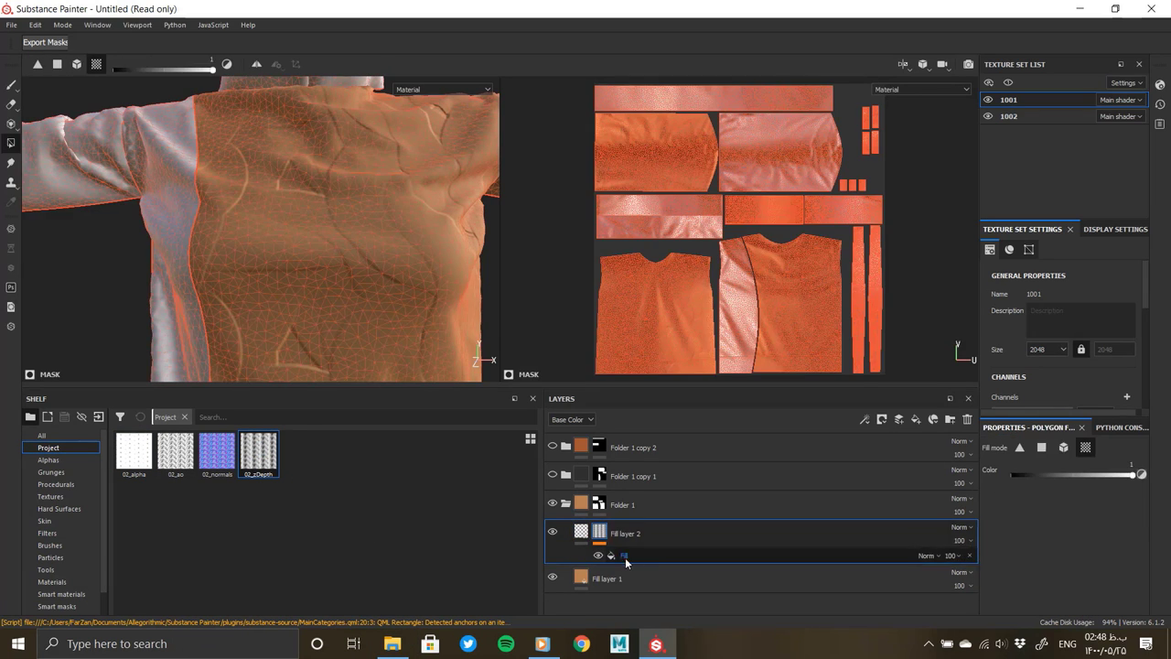
click(622, 555)
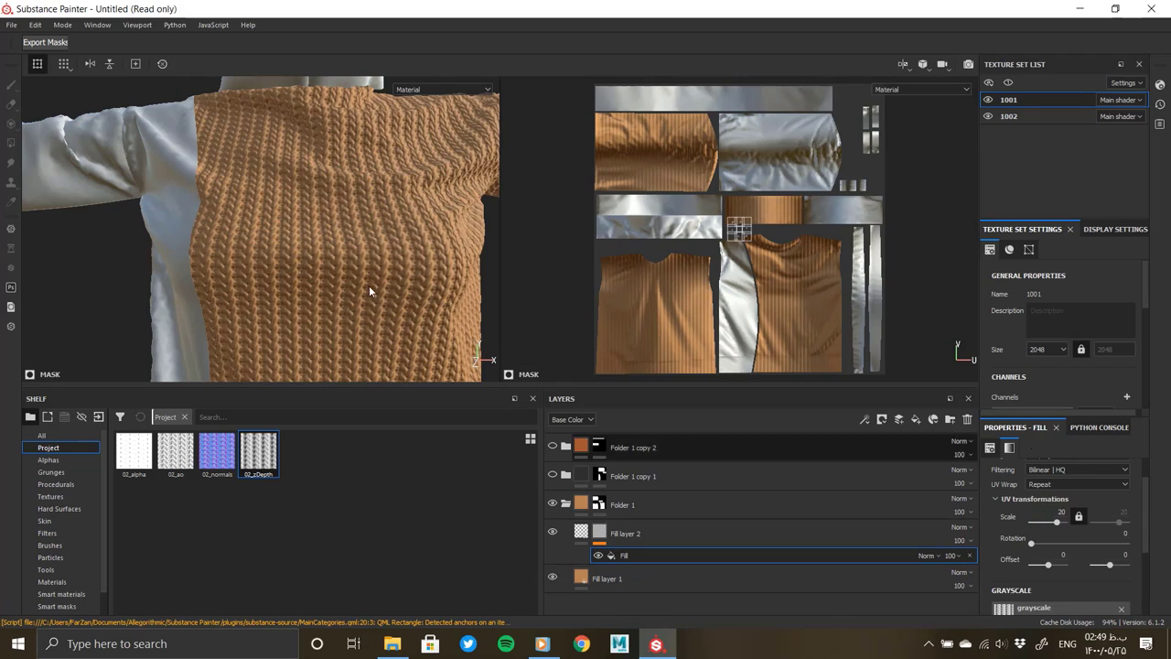
mouse_move(410, 254)
alt+mouse_down()
mouse_move(247, 262)
mouse_move(192, 239)
mouse_move(319, 173)
alt+mouse_up()
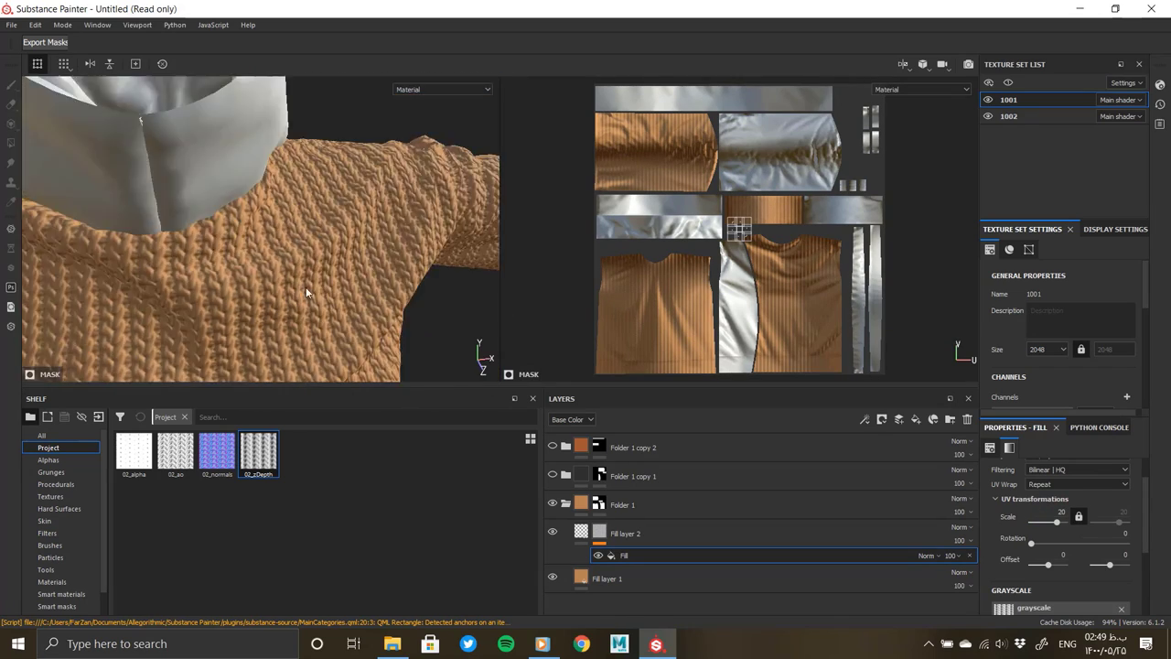
scroll(326, 248, up, 5)
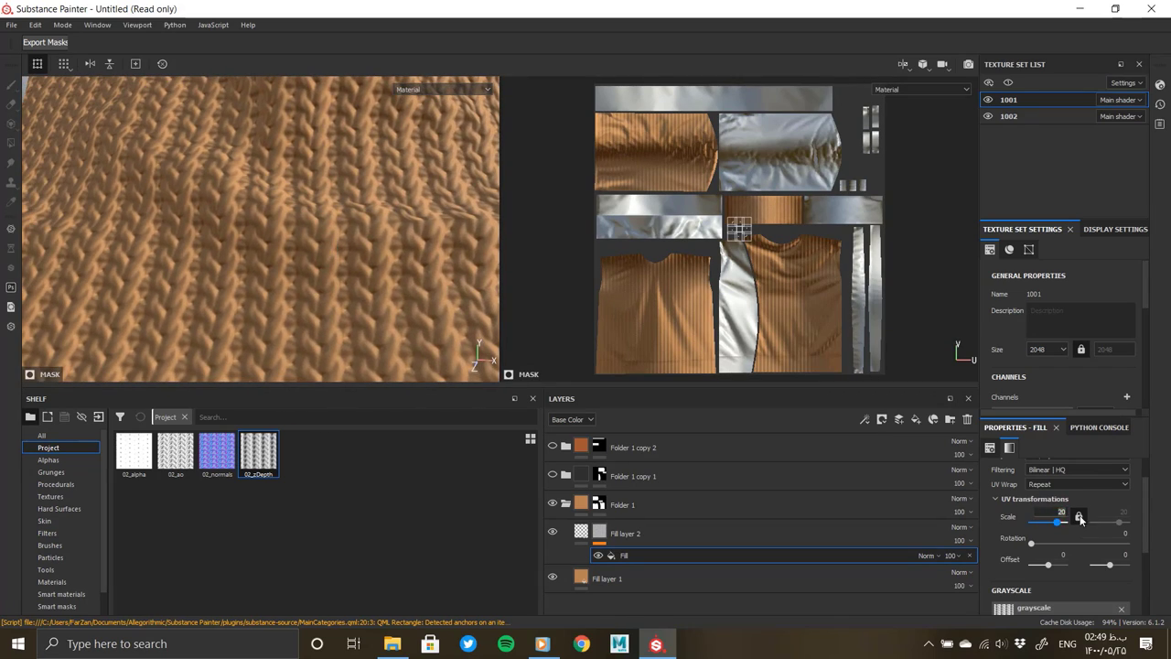
click(1081, 517)
scroll(266, 265, down, 5)
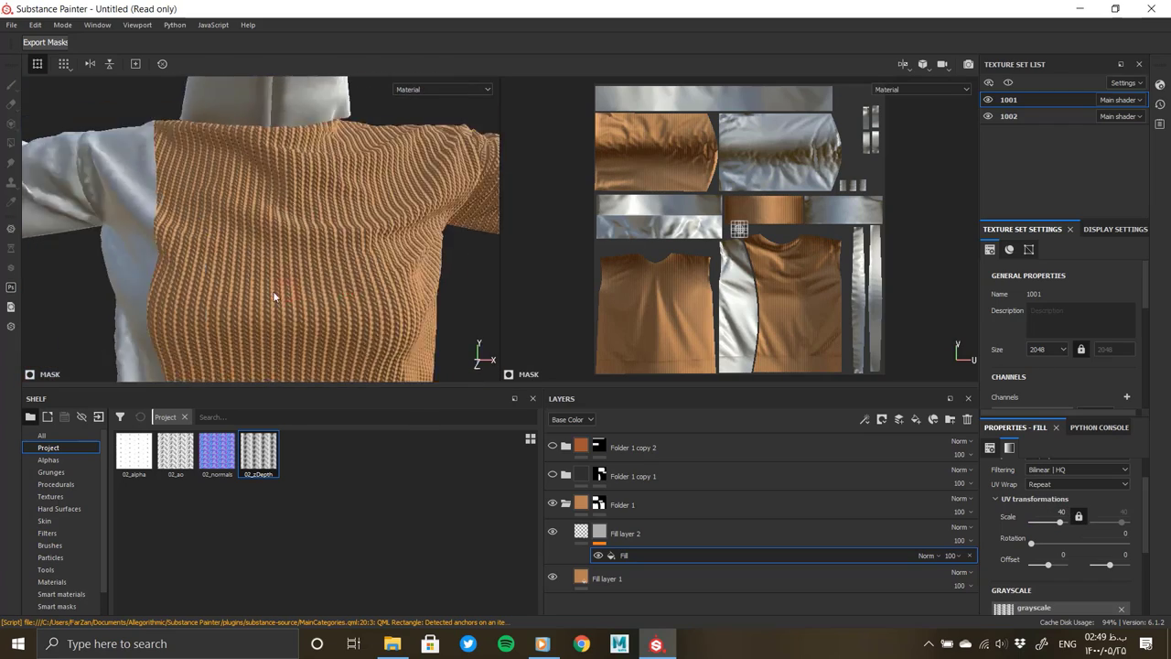
Step: Bring up the pic folder beside the jumper and drag in 01_zDepth.png
mouse_move(274, 295)
alt+mouse_down()
mouse_move(387, 301)
mouse_move(306, 283)
alt+mouse_up()
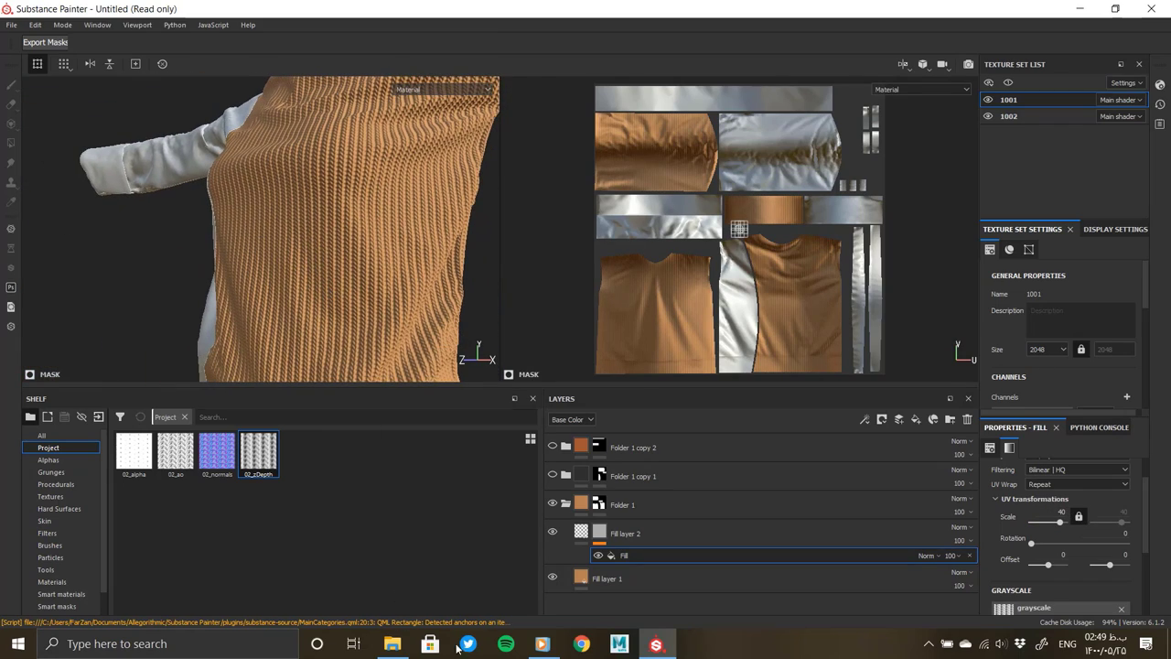
click(392, 643)
drag(967, 167, 356, 470)
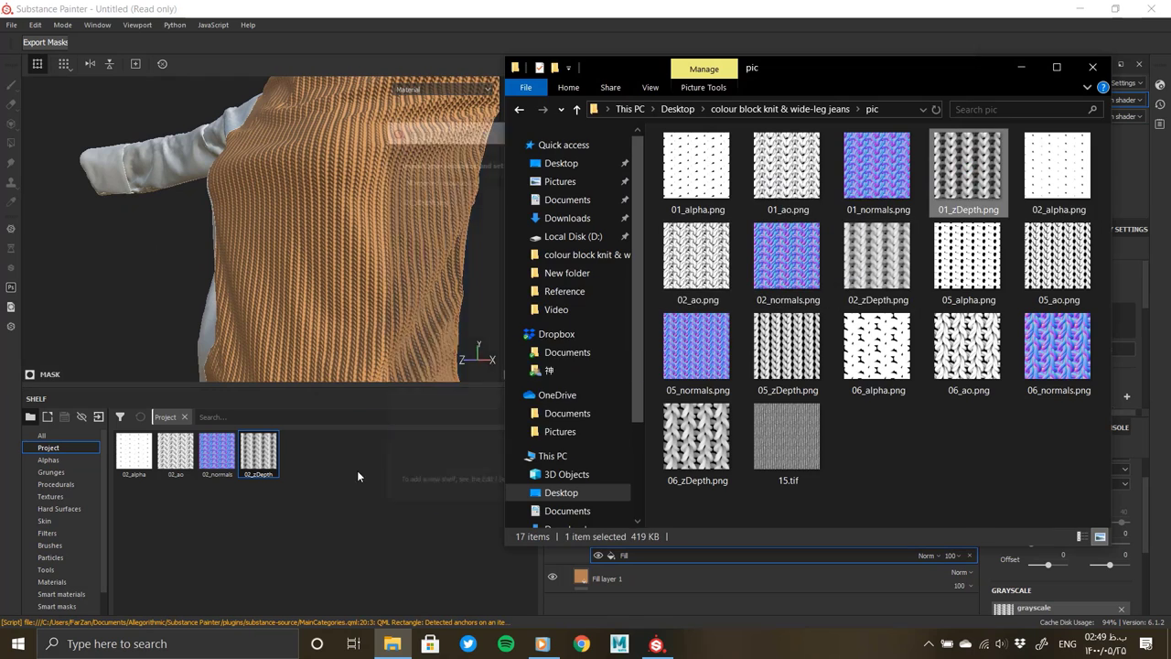
Step: Import 01_zDepth as a texture and drop it into the fill's grayscale slot
click(740, 199)
click(727, 476)
click(671, 485)
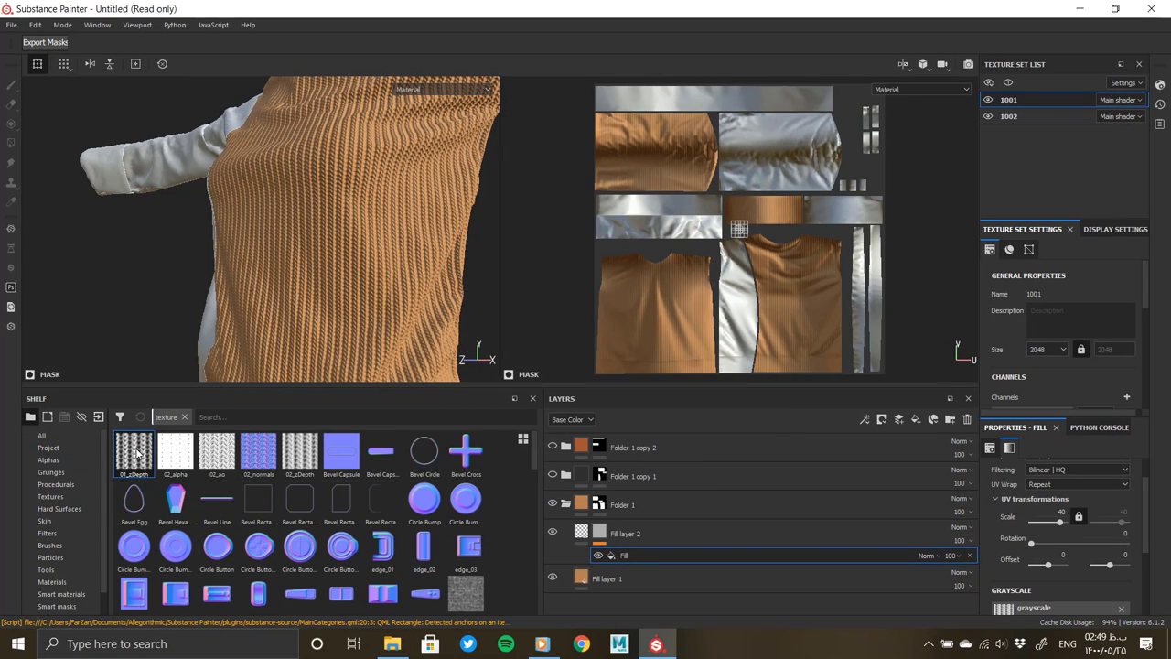
drag(134, 450, 1038, 502)
Step: Raise the texture resolution to 4096
scroll(329, 233, up, 5)
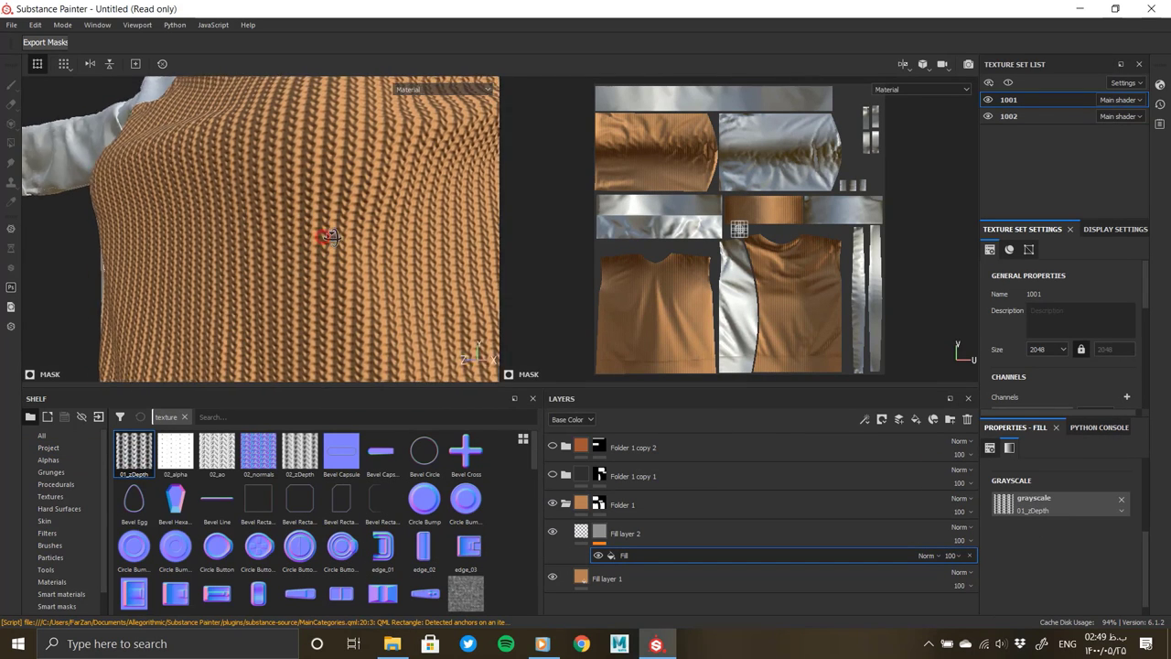
click(1047, 348)
click(1038, 389)
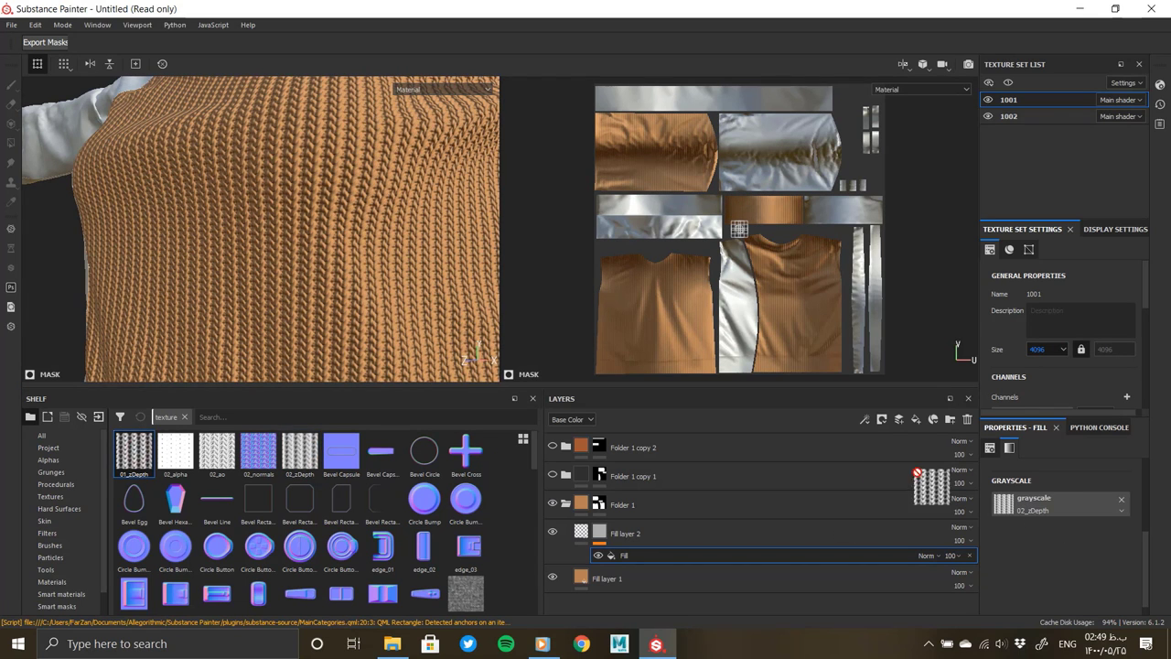
drag(622, 480, 932, 486)
Step: Import 06_zDepth.png as a texture and put it in the grayscale slot
key(alt+Tab)
click(697, 348)
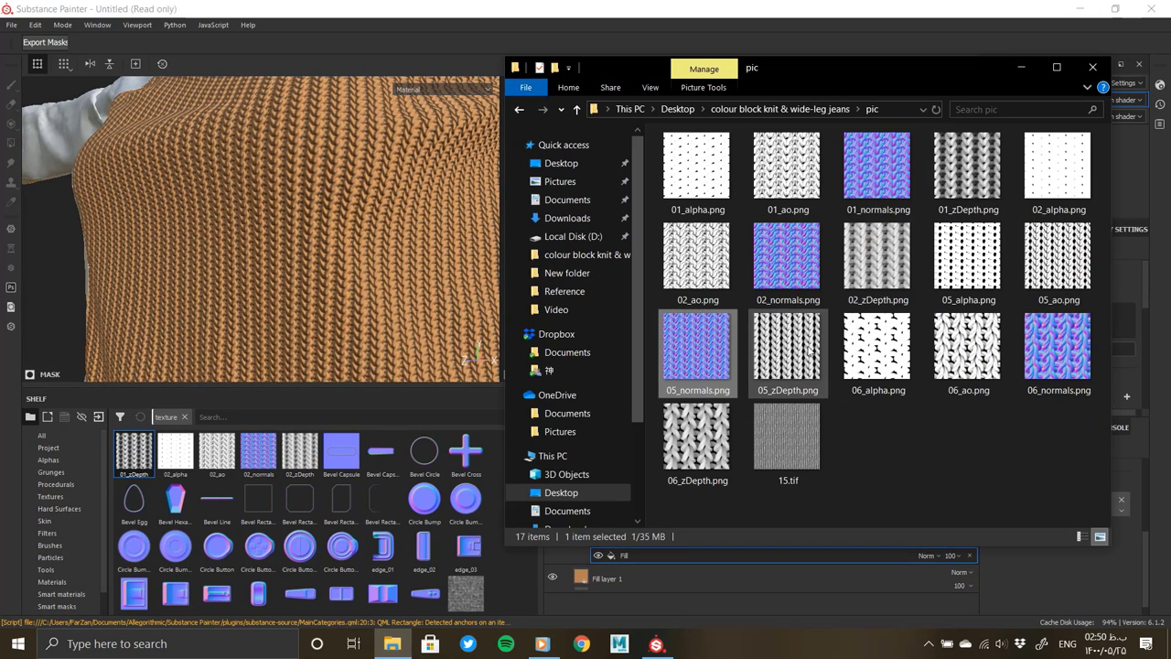
drag(696, 437, 485, 379)
click(736, 198)
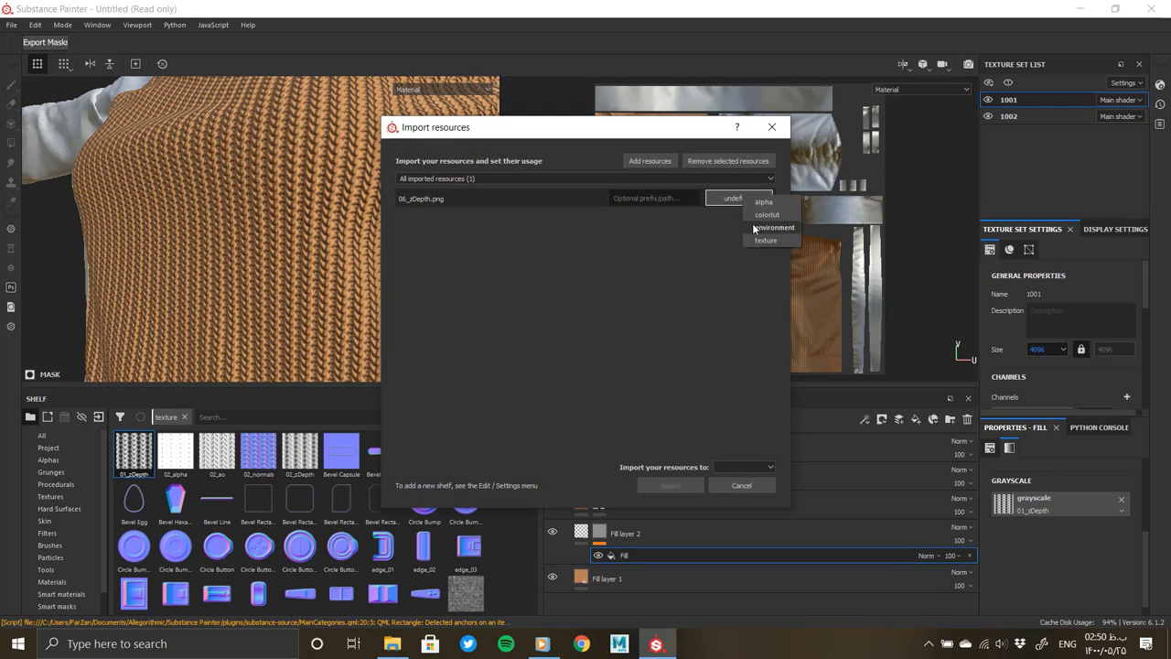
click(732, 477)
click(671, 485)
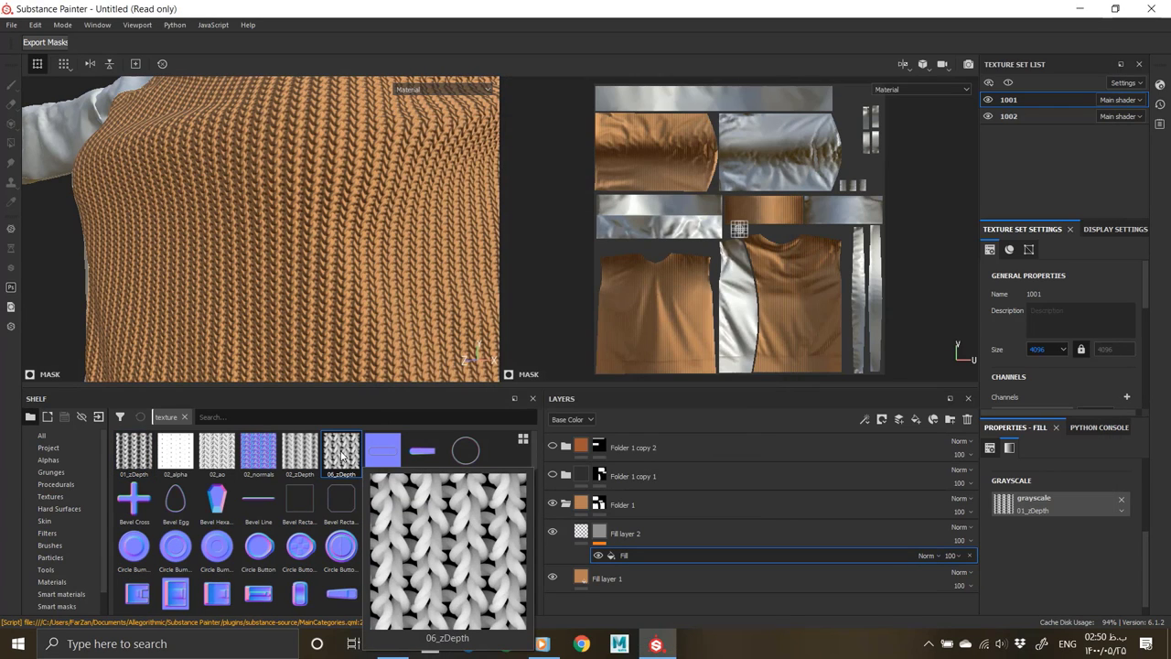
drag(341, 453, 956, 498)
Step: Inspect the new stitches and check the 02_zDepth and 02_ao resource details
mouse_move(275, 229)
alt+mouse_down()
mouse_move(143, 47)
mouse_move(326, 220)
mouse_move(392, 245)
mouse_move(150, 218)
mouse_move(497, 308)
alt+mouse_up()
click(624, 534)
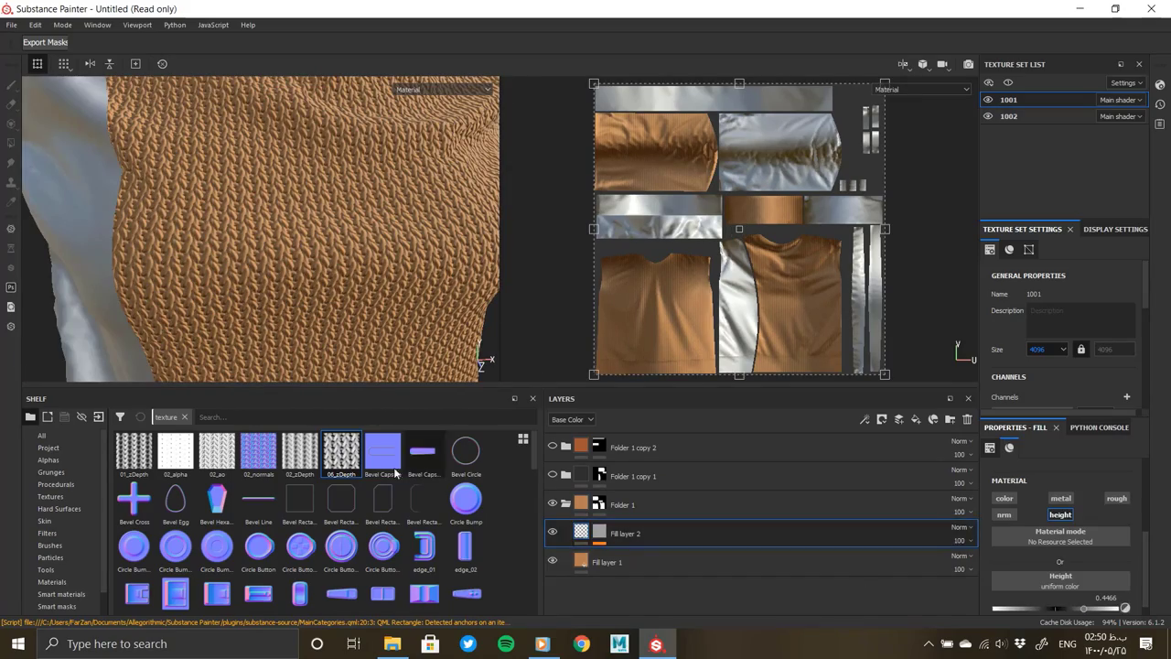
right_click(302, 457)
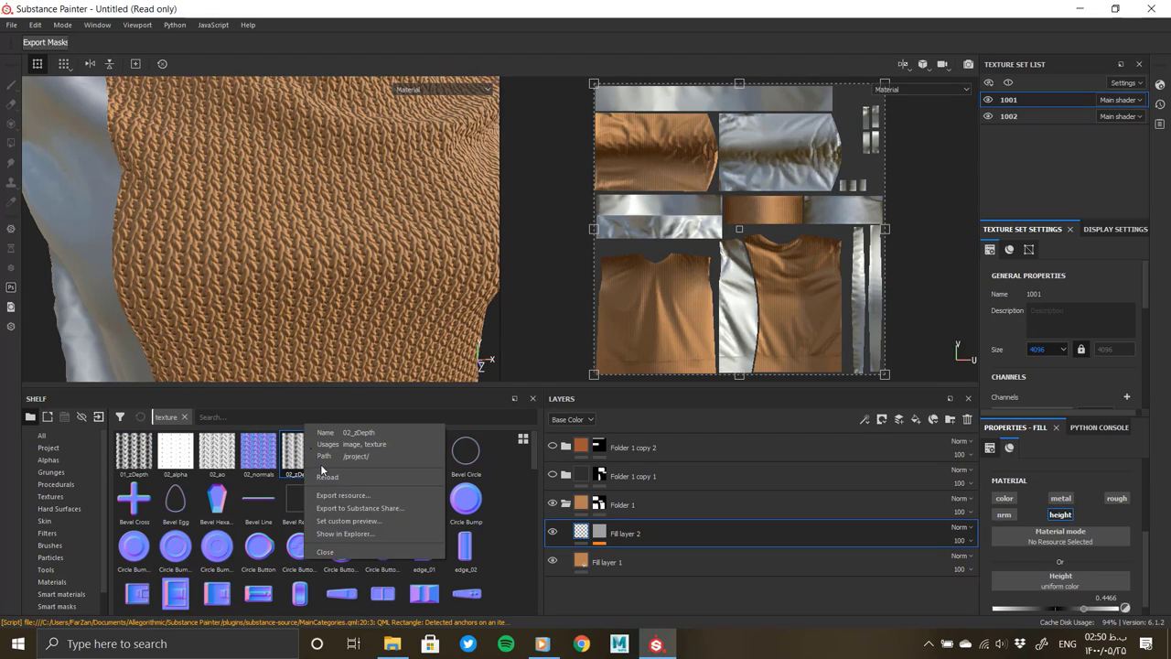
click(325, 553)
right_click(220, 451)
click(220, 449)
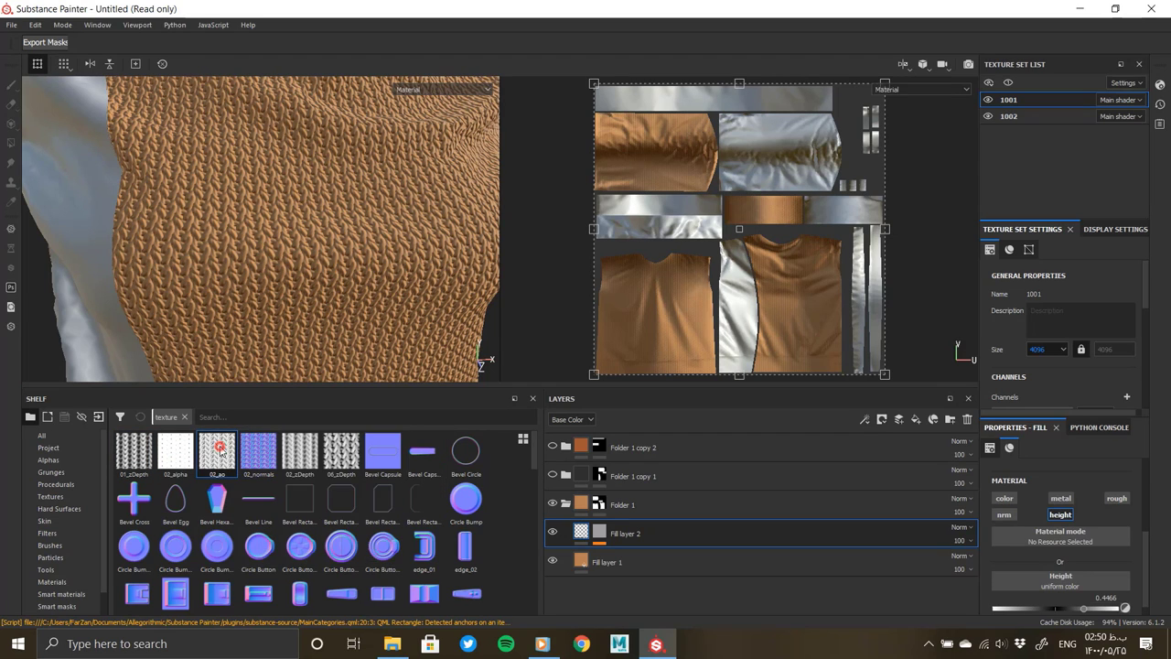
Step: Import 06_alpha, 06_ao and 06_normals from the pic folder into the project
click(397, 646)
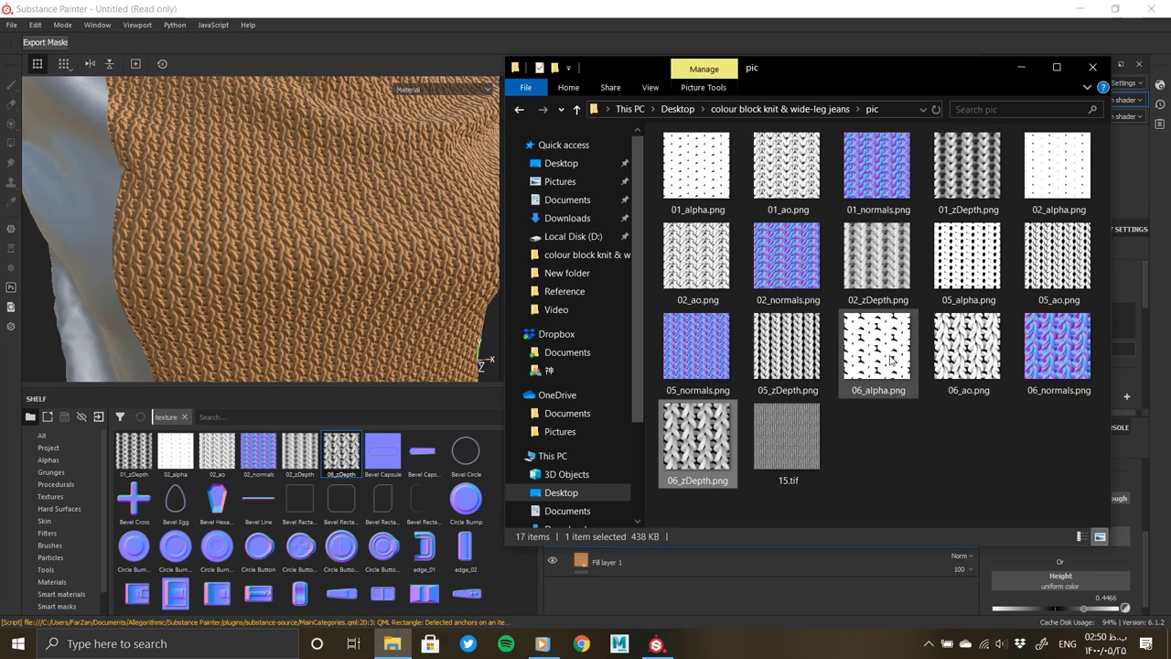
shift+click(1016, 377)
drag(1016, 378, 519, 211)
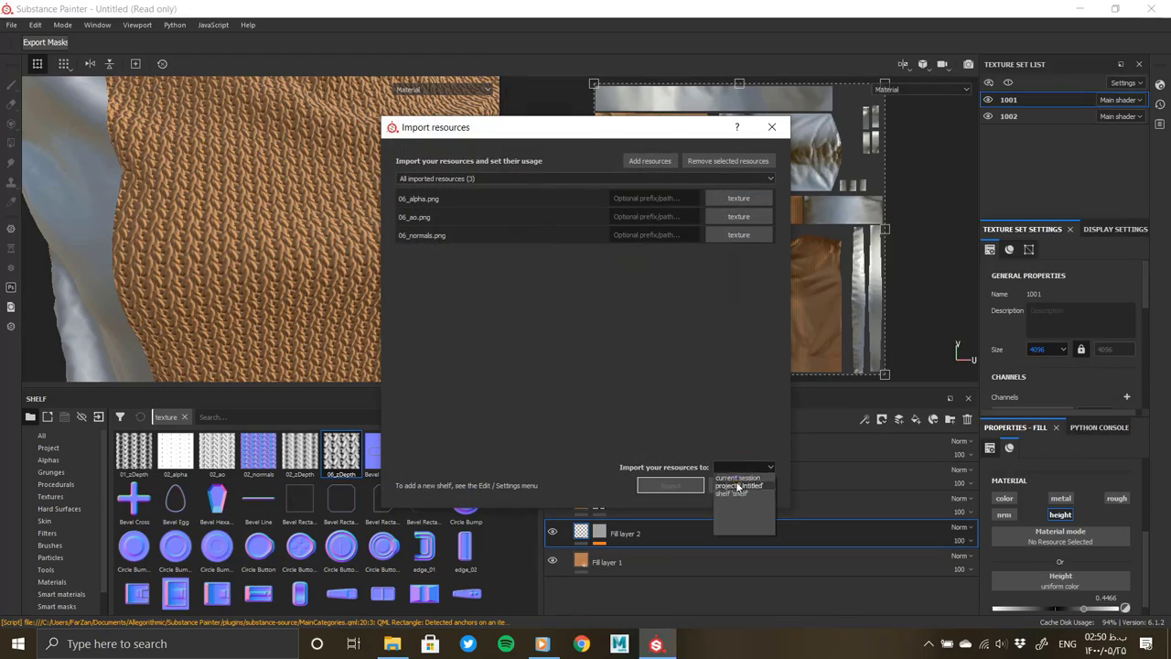
click(737, 486)
click(670, 485)
scroll(349, 312, down, 3)
Step: Deepen the knit bumps on Fill layer 2 to height 0.2913
middle_drag(295, 230, 339, 152)
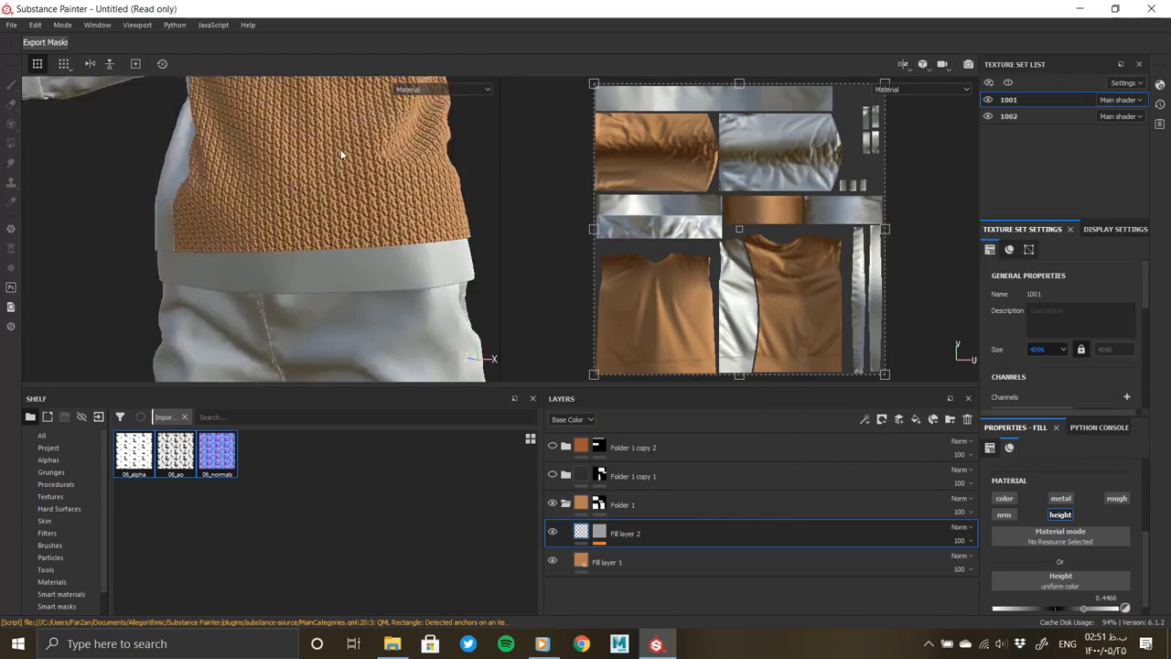
scroll(227, 261, up, 4)
scroll(228, 262, down, 3)
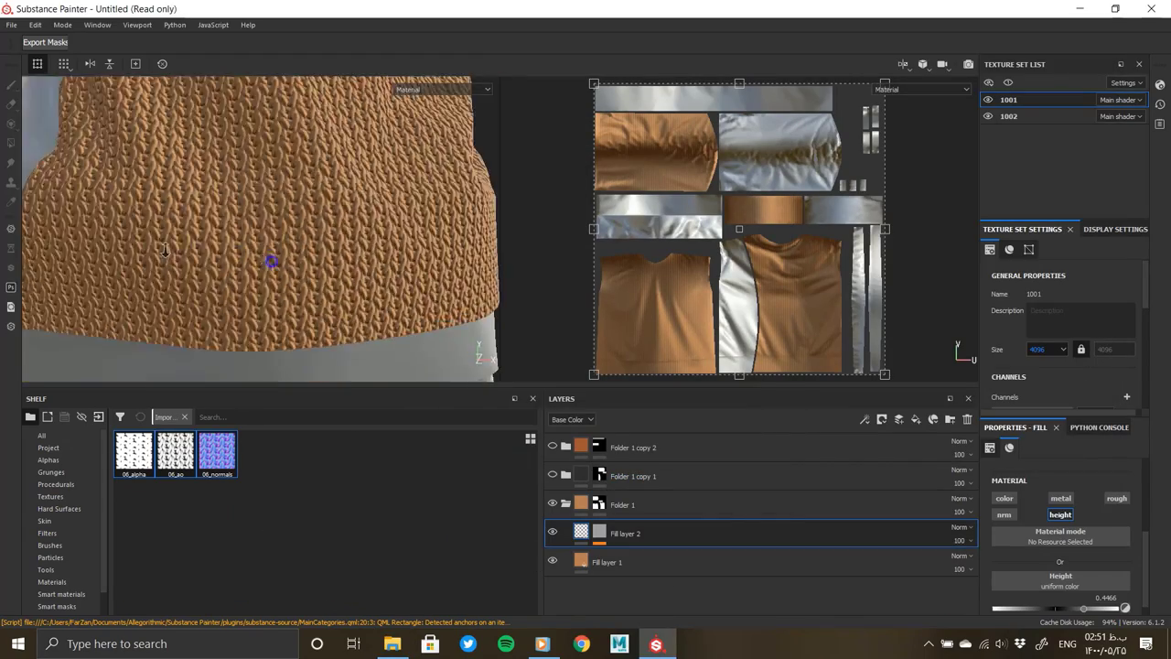
alt+drag(164, 250, 272, 430)
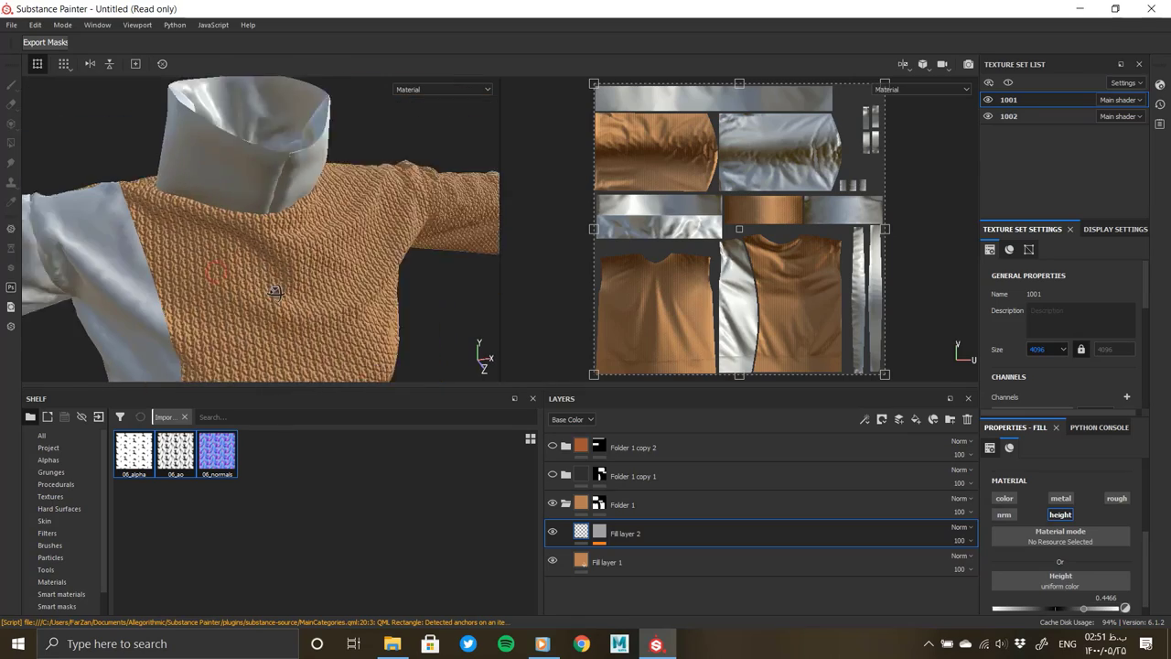
drag(1063, 608, 1072, 608)
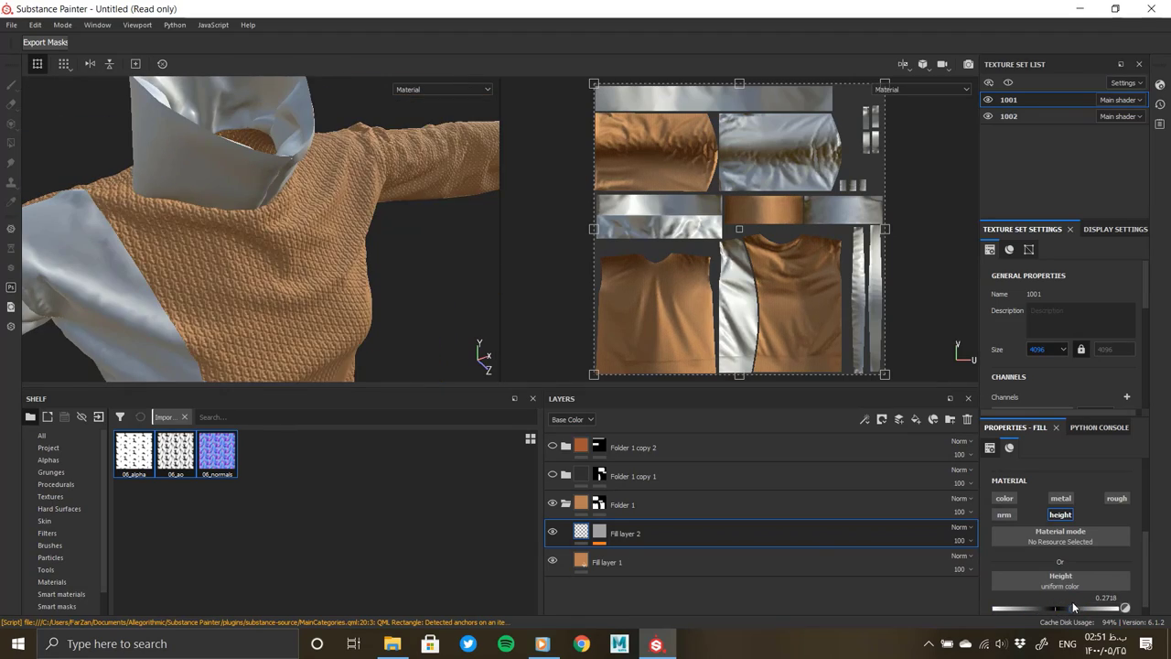
scroll(275, 151, up, 5)
scroll(313, 280, up, 3)
Step: Enable Fill layer 2's colour channel and give it an orange-brown base colour
click(1004, 499)
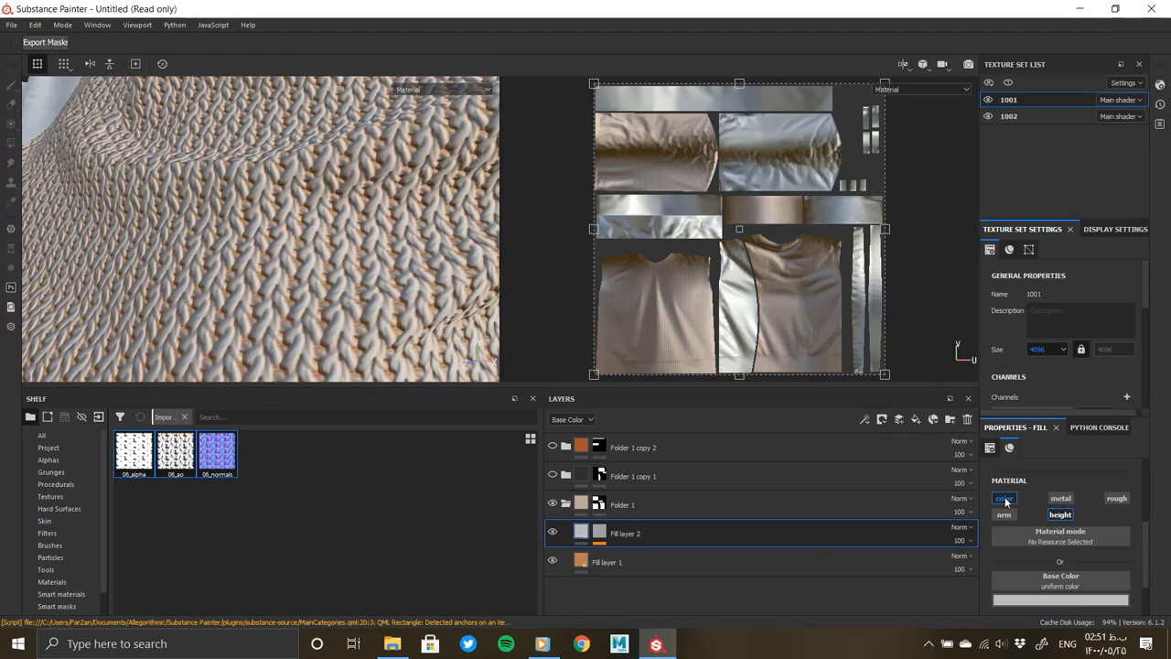
scroll(1043, 558, down, 1)
click(1042, 558)
click(1050, 491)
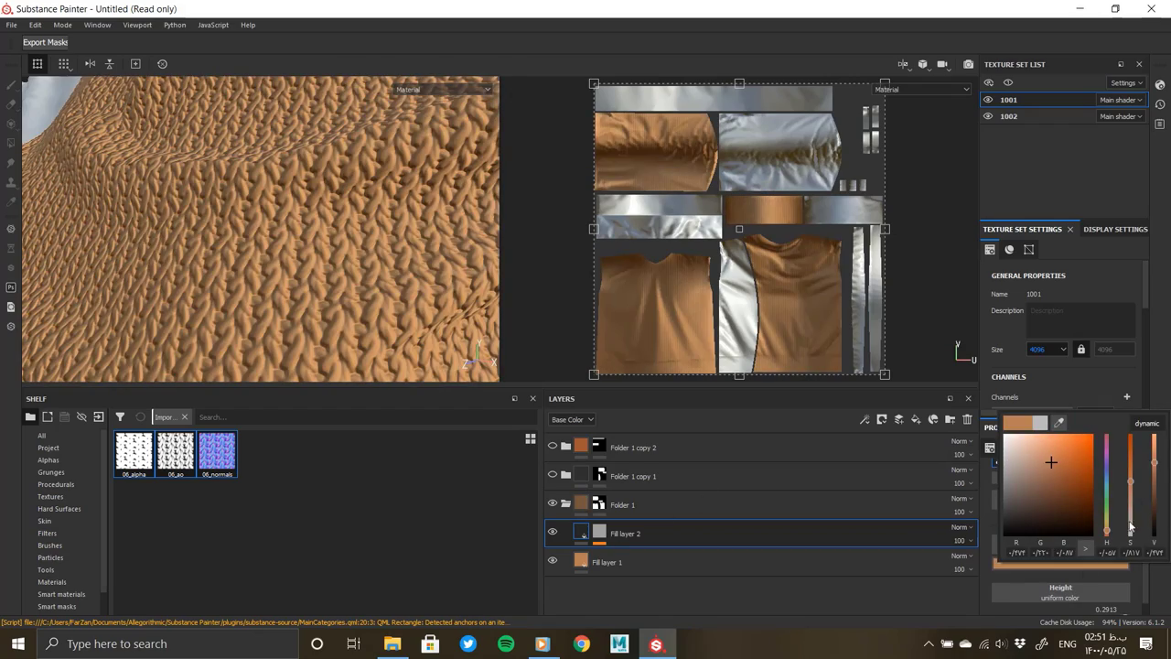
drag(1155, 466, 1154, 503)
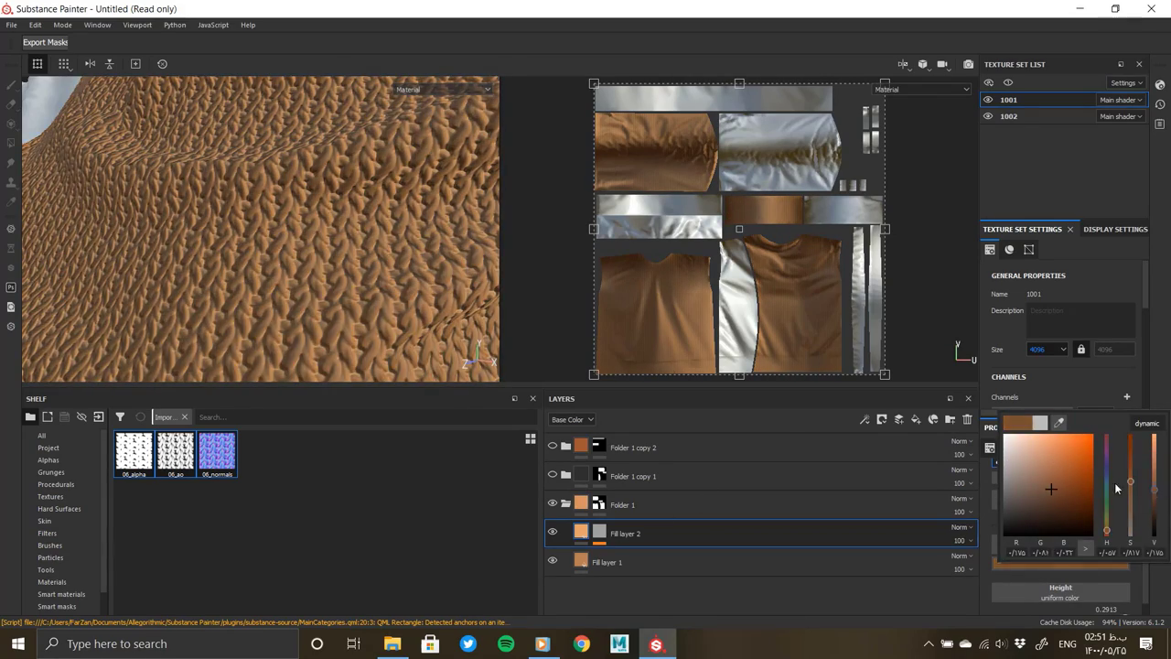
scroll(251, 343, down, 5)
scroll(252, 342, up, 5)
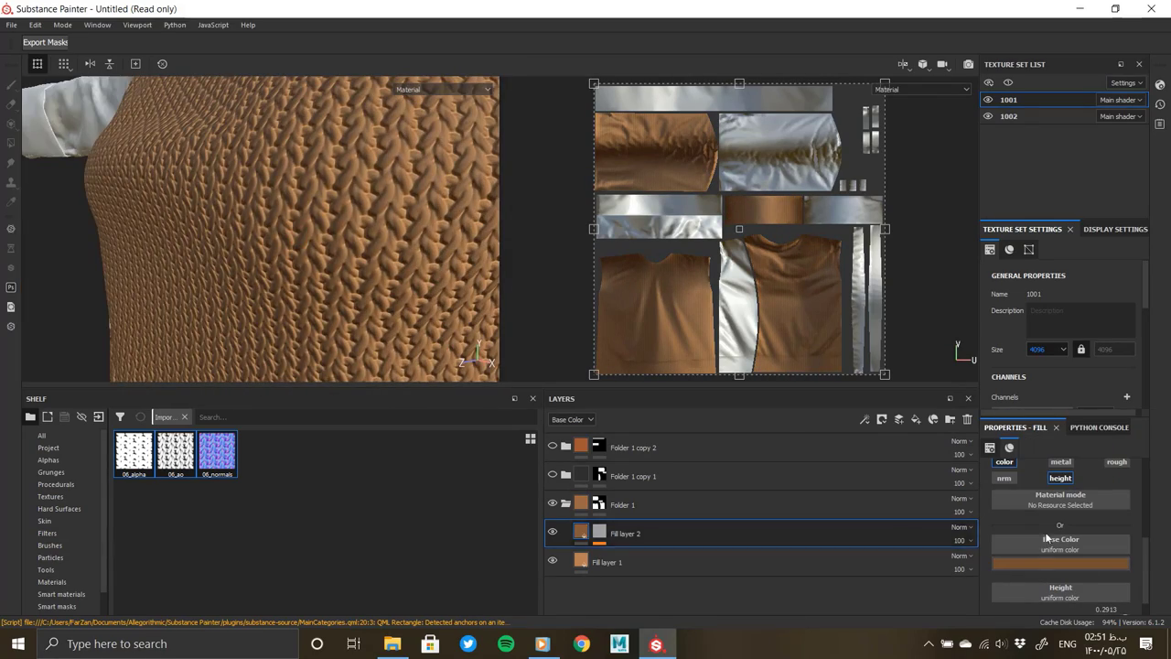
click(1051, 559)
click(394, 160)
Step: View the shoulder up close and show the fill effect under Fill layer 2
scroll(363, 178, down, 5)
scroll(364, 178, up, 5)
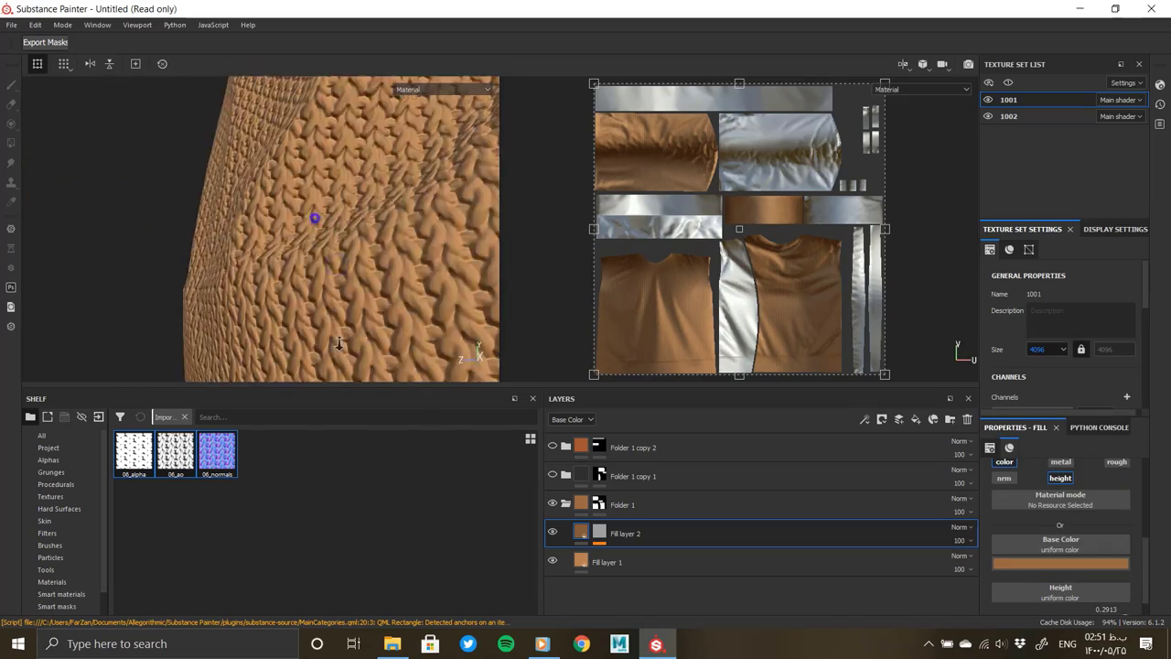
scroll(363, 178, down, 2)
alt+drag(363, 179, 394, 197)
click(1019, 509)
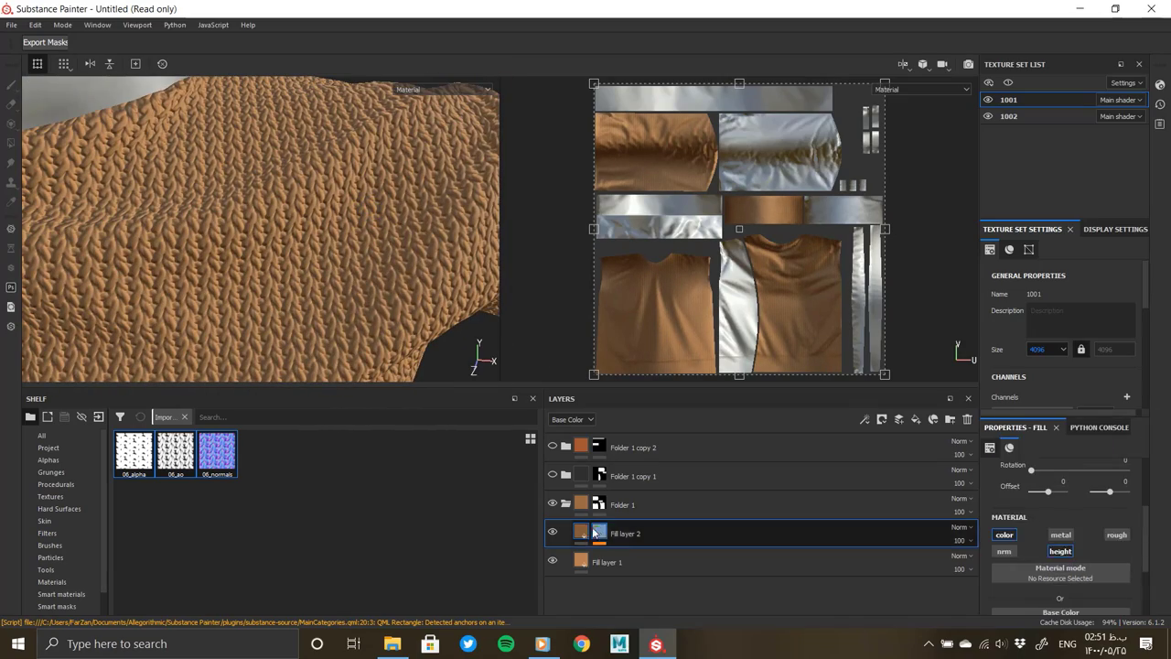
scroll(1093, 460, up, 3)
Step: Try knit UV scales 50 and 60, then settle on scale 10
text(50)
key(Return)
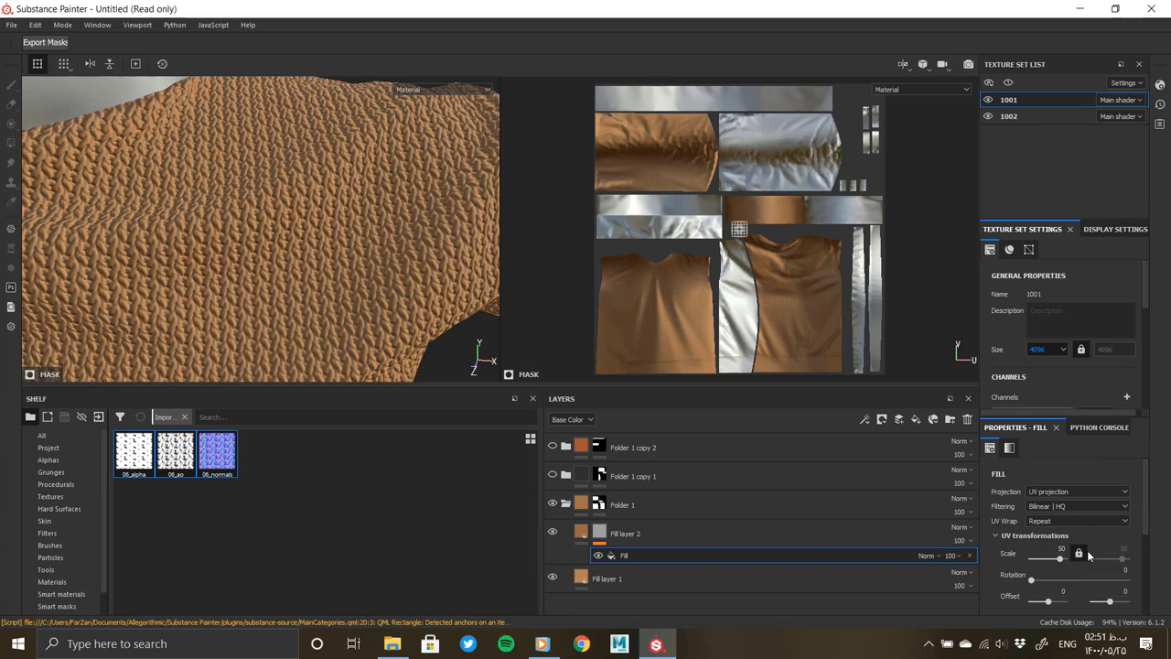
text(60)
key(Return)
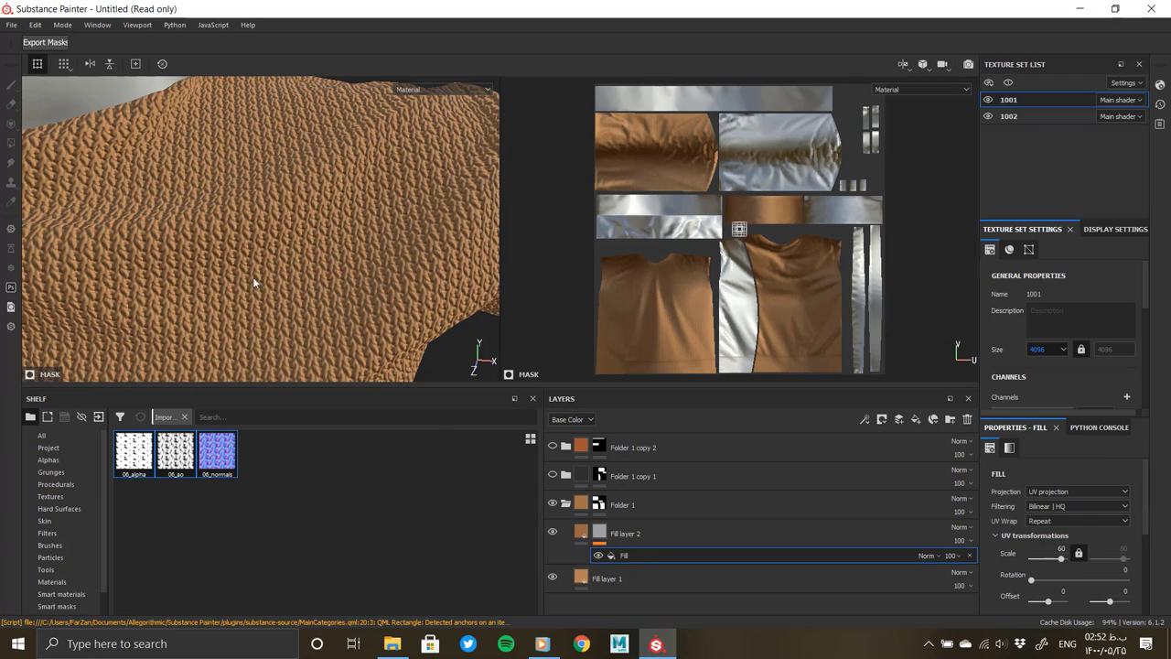
key(f)
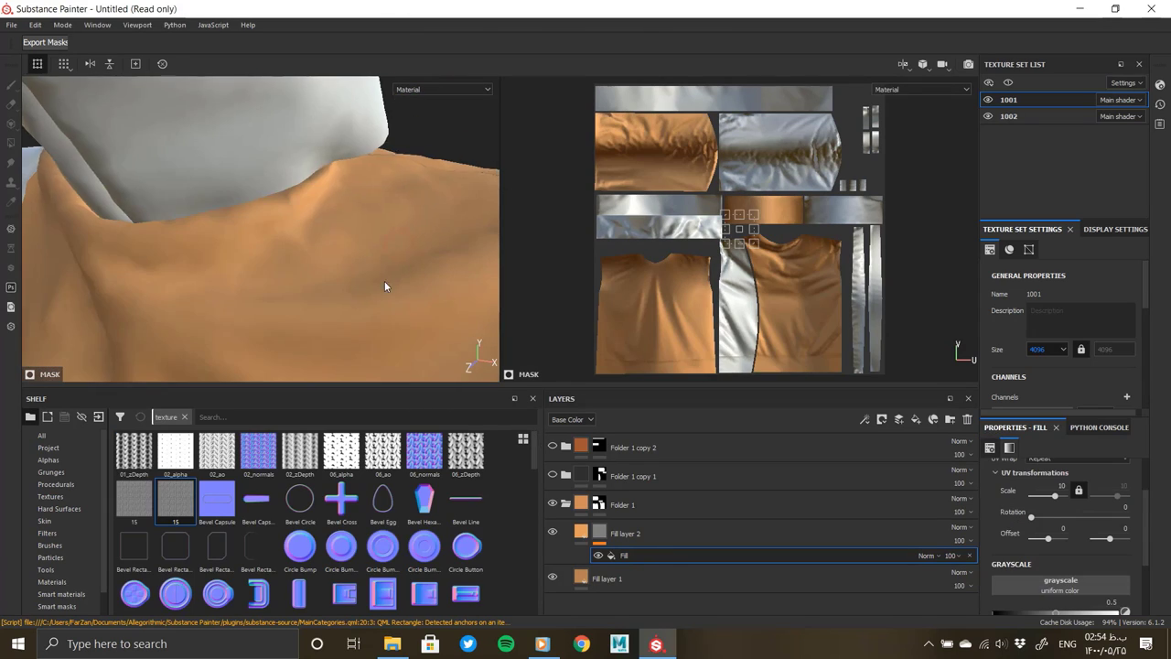
scroll(1039, 544, up, 2)
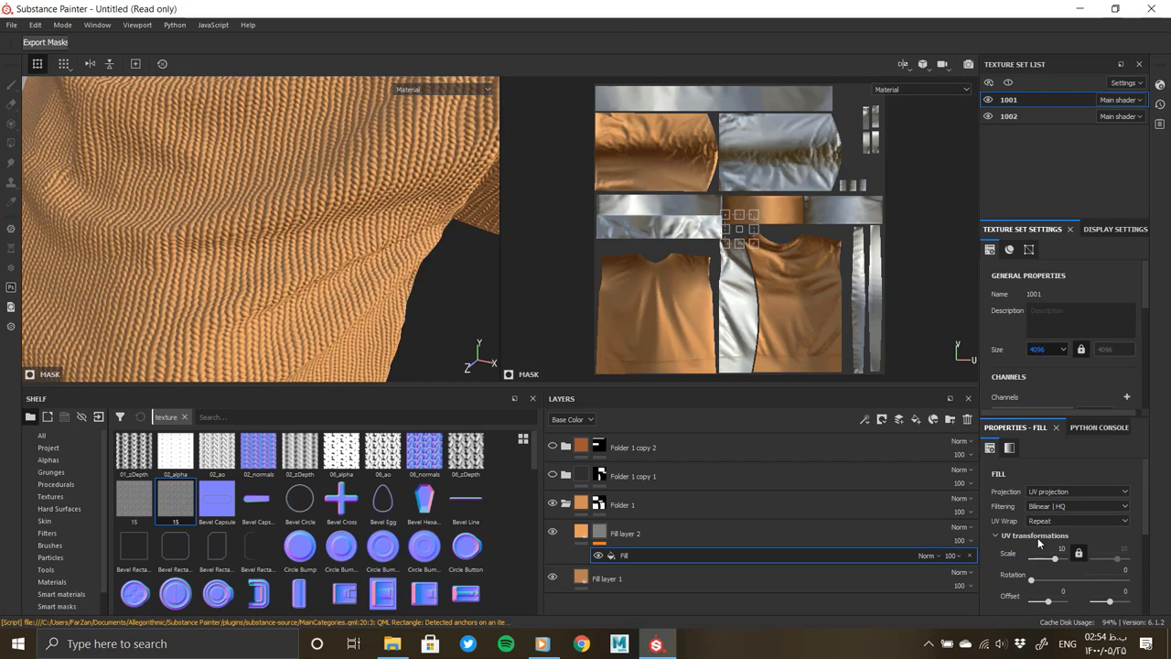
drag(1070, 558, 1068, 558)
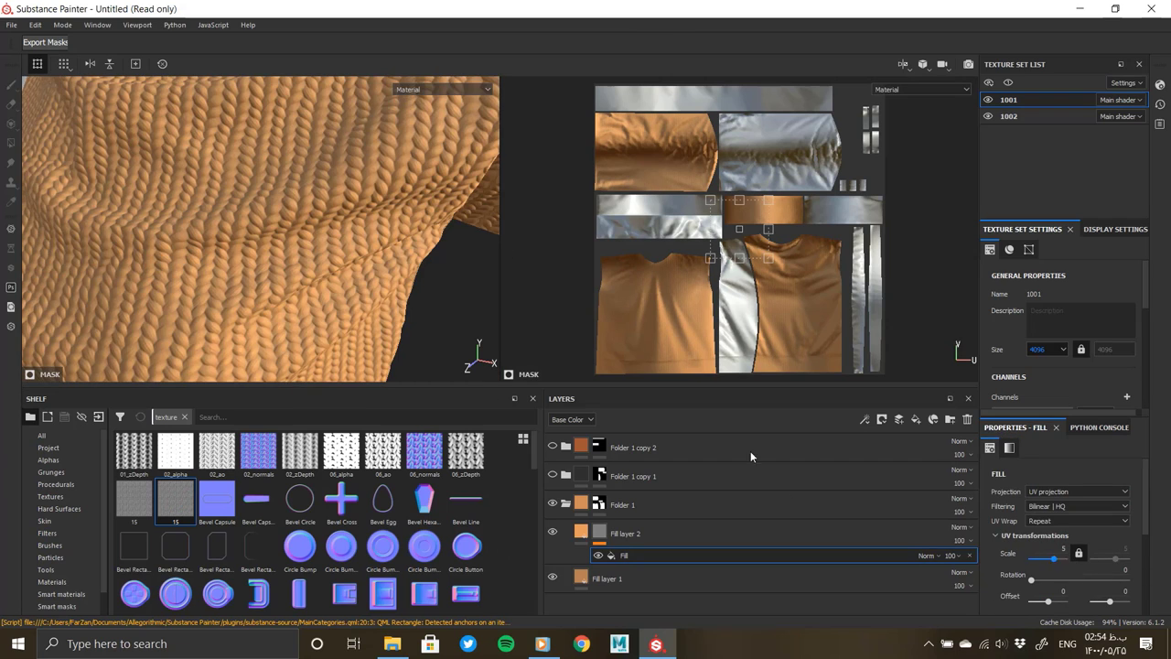
alt+drag(259, 218, 325, 302)
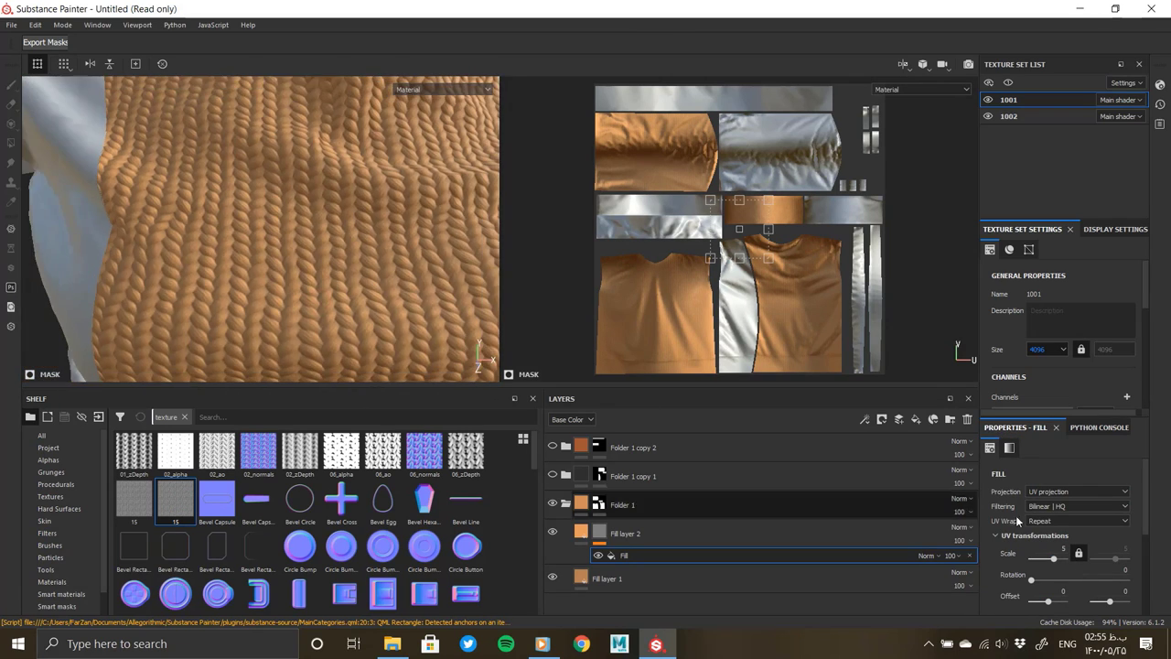
click(1057, 550)
key(Return)
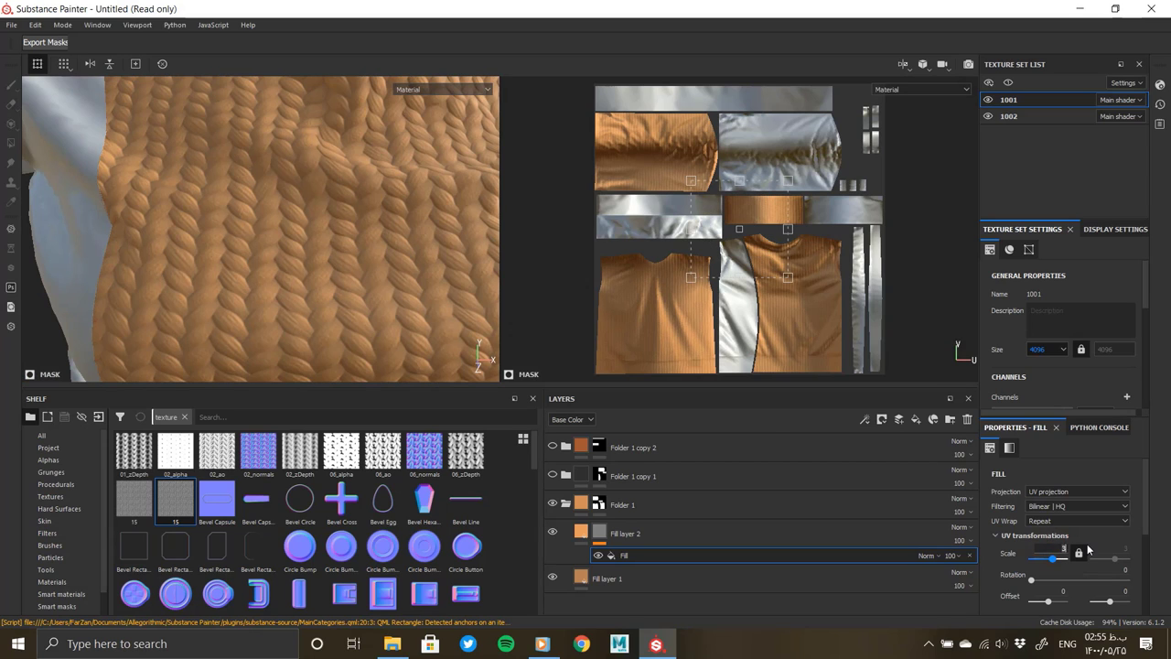
mouse_move(331, 303)
alt+mouse_down()
mouse_move(300, 279)
mouse_move(287, 222)
mouse_move(205, 142)
mouse_move(335, 275)
mouse_move(467, 249)
mouse_move(409, 248)
mouse_move(117, 174)
mouse_move(210, 188)
alt+mouse_up()
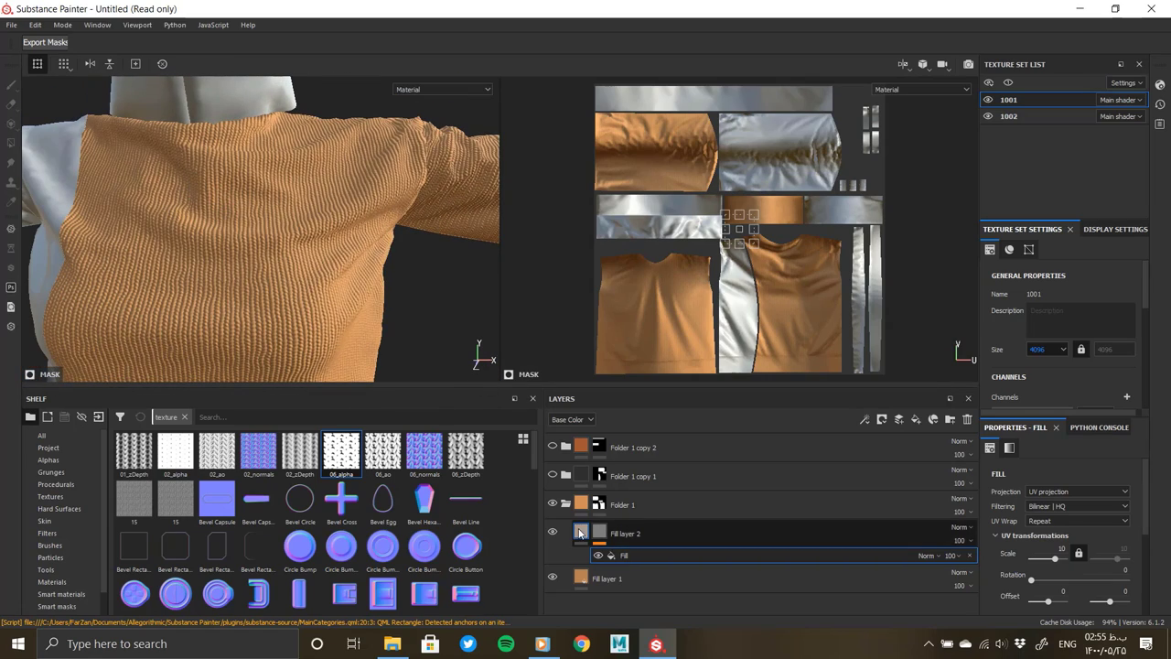
Step: Darken Fill layer 1's base colour
click(778, 578)
scroll(1028, 567, down, 5)
click(1060, 527)
click(1153, 465)
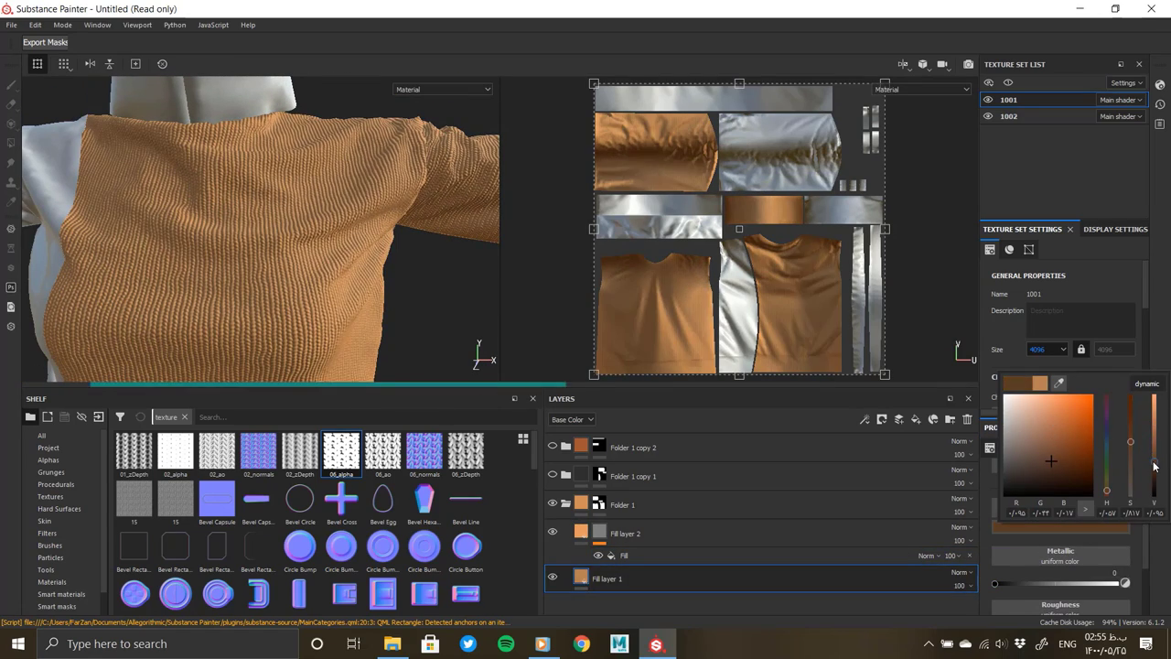
Step: Set Fill layer 2's knit height to 0.4757 and check the relief
click(576, 536)
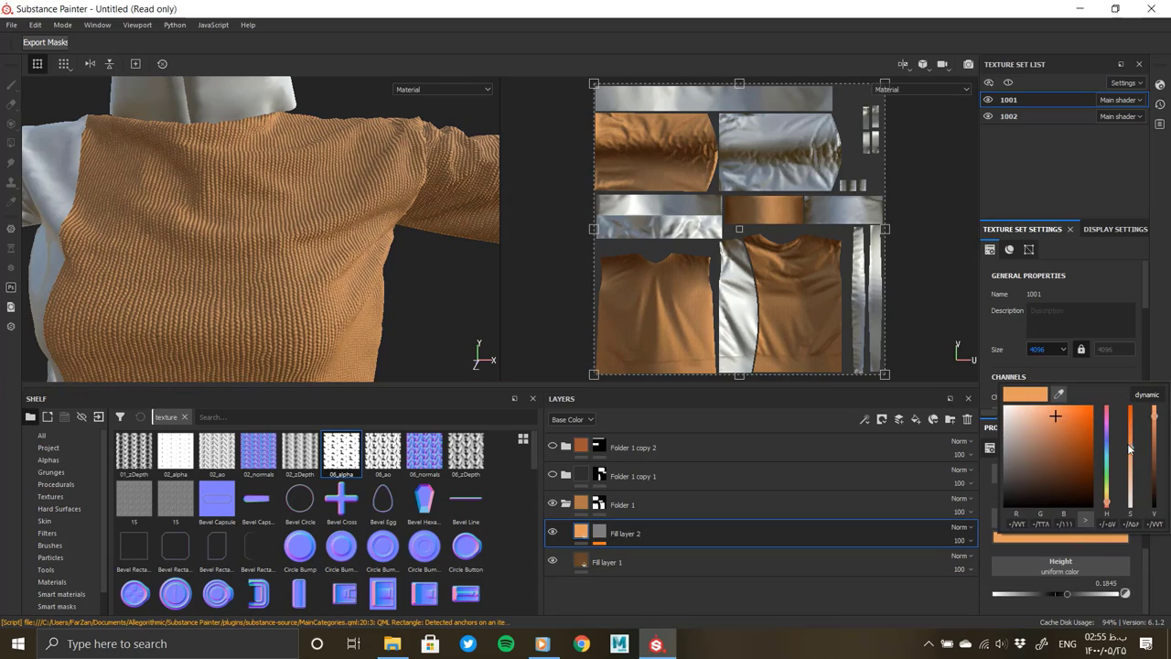
scroll(390, 352, up, 5)
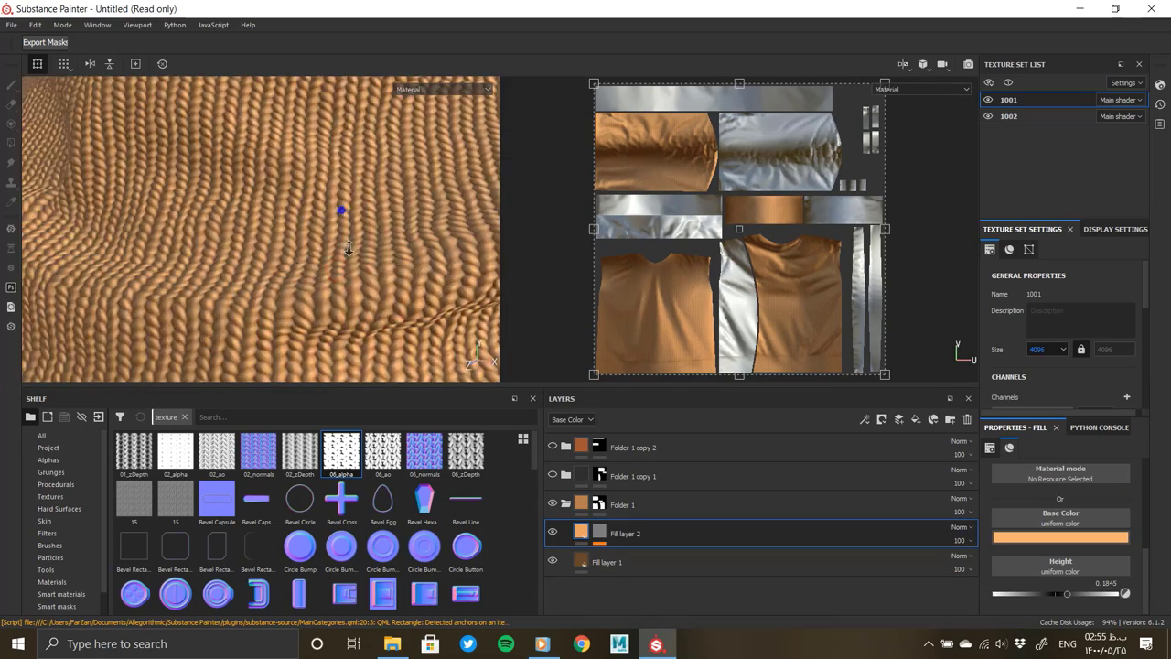
scroll(384, 326, down, 3)
scroll(339, 284, up, 3)
scroll(339, 287, down, 3)
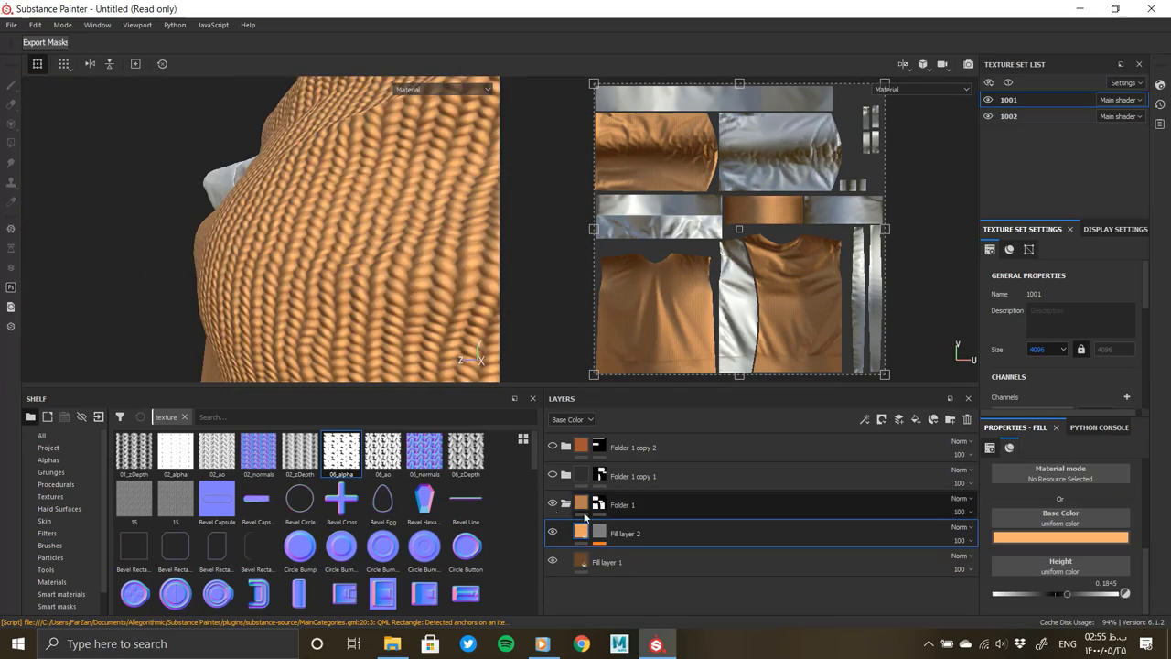
click(1097, 594)
mouse_move(1095, 592)
mouse_down()
mouse_move(1063, 594)
mouse_move(1080, 594)
mouse_up()
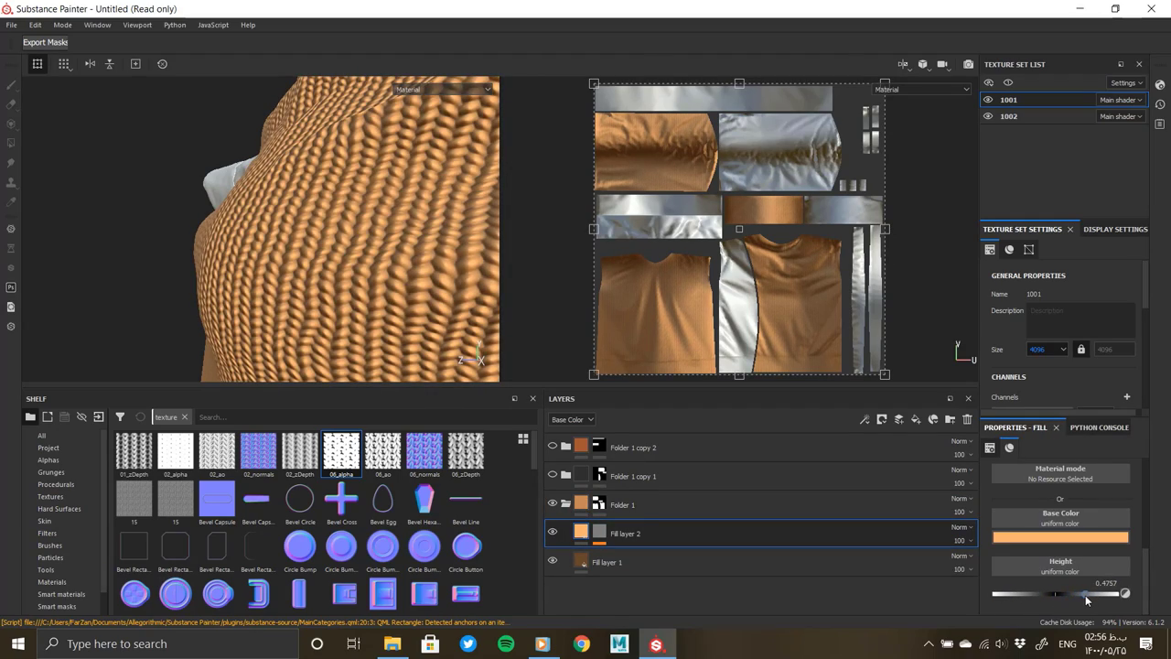
scroll(174, 226, down, 3)
scroll(196, 227, down, 3)
scroll(269, 342, up, 5)
scroll(367, 270, up, 2)
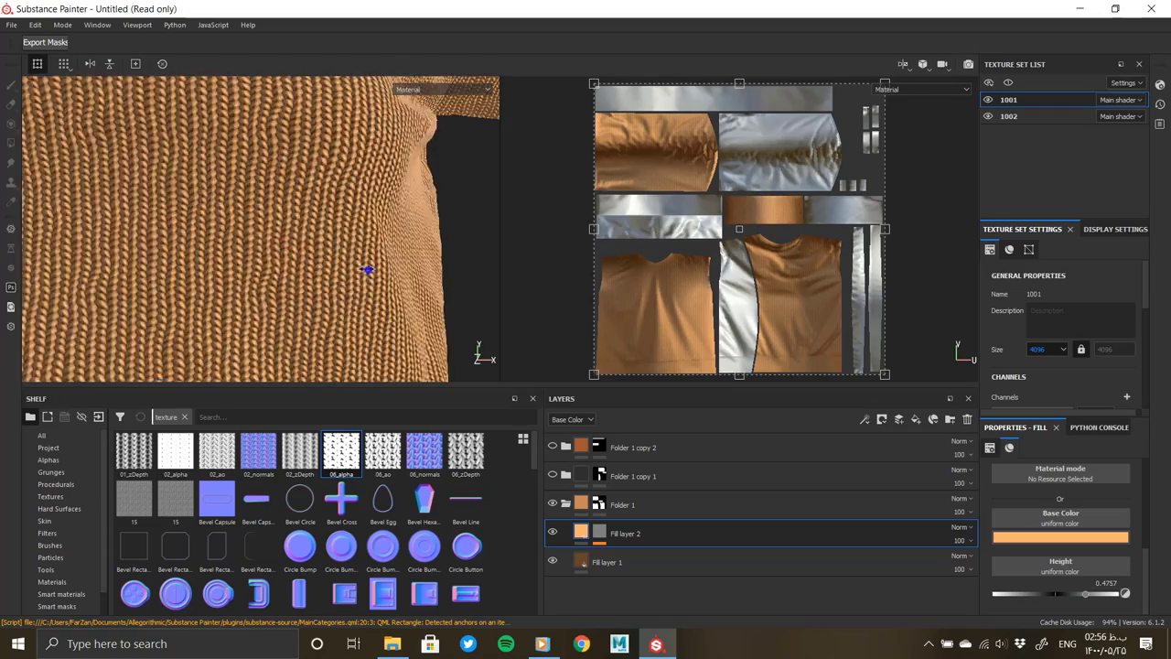
alt+drag(367, 270, 340, 272)
Step: Add a Warp filter to Fill layer 2's mask
click(599, 532)
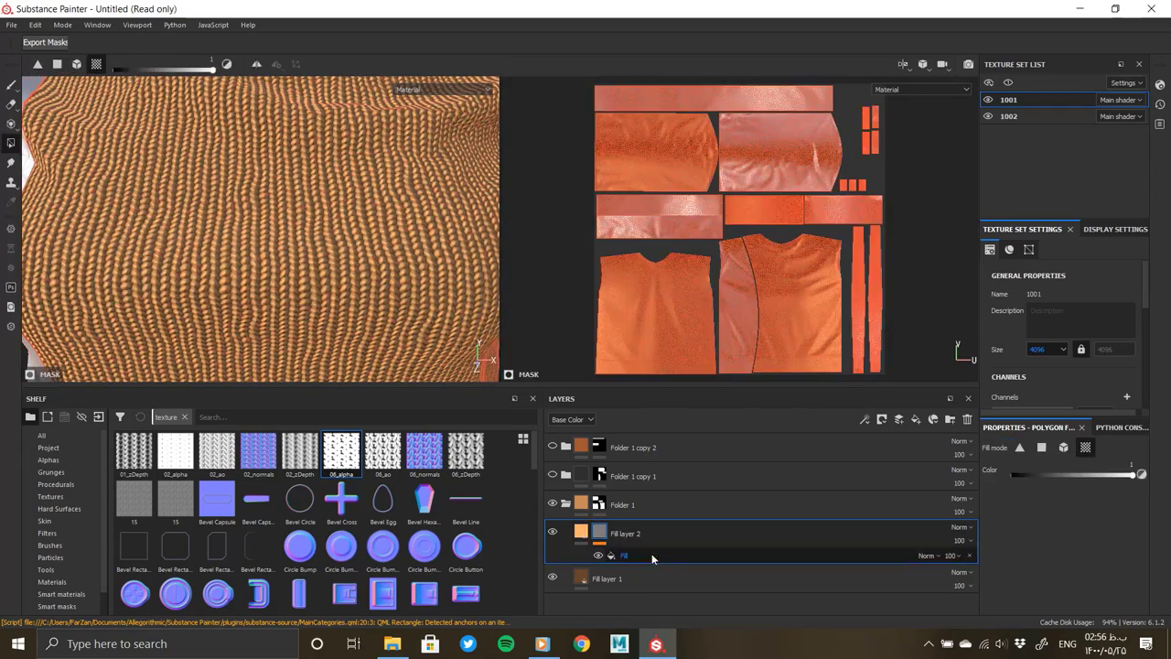
right_click(650, 554)
click(709, 455)
right_click(634, 558)
click(709, 489)
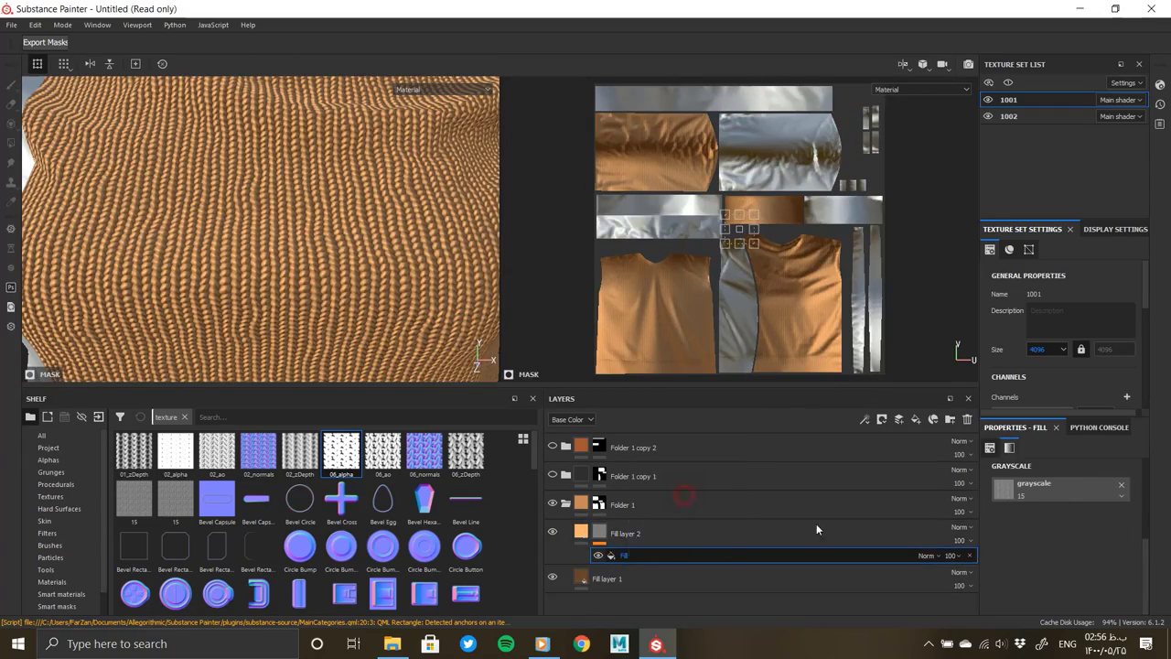
click(1054, 468)
click(1145, 623)
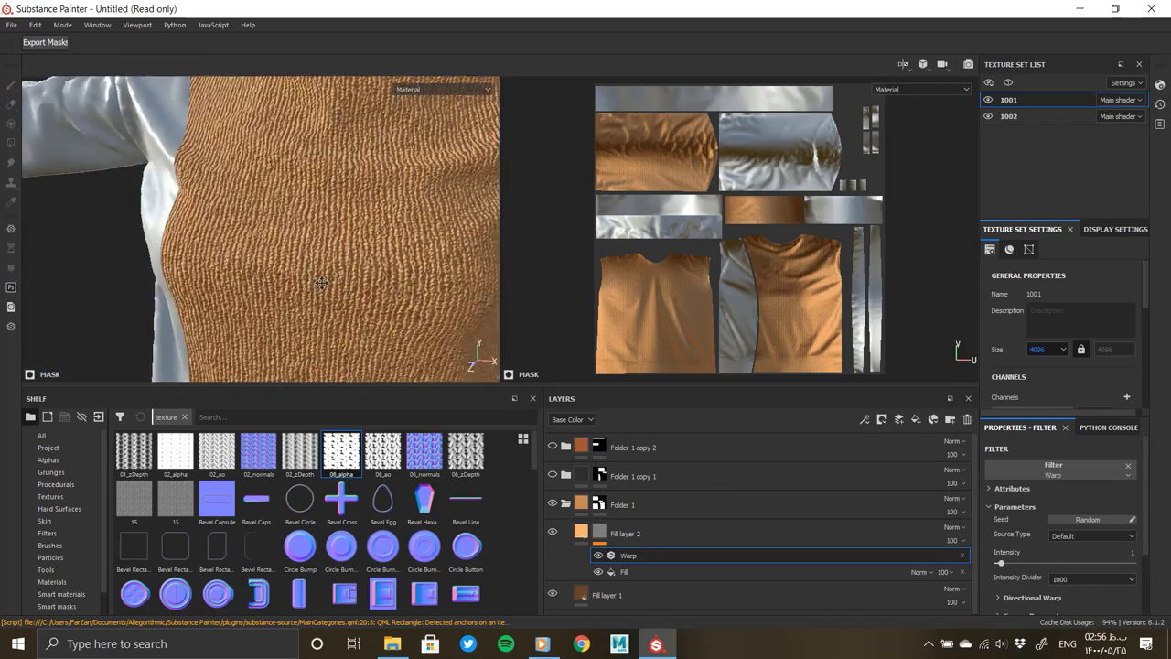
Step: Try Warp intensity dividers of 100 and 1000 while adjusting intensity
alt+drag(321, 279, 302, 256)
scroll(1001, 561, down, 2)
click(1126, 508)
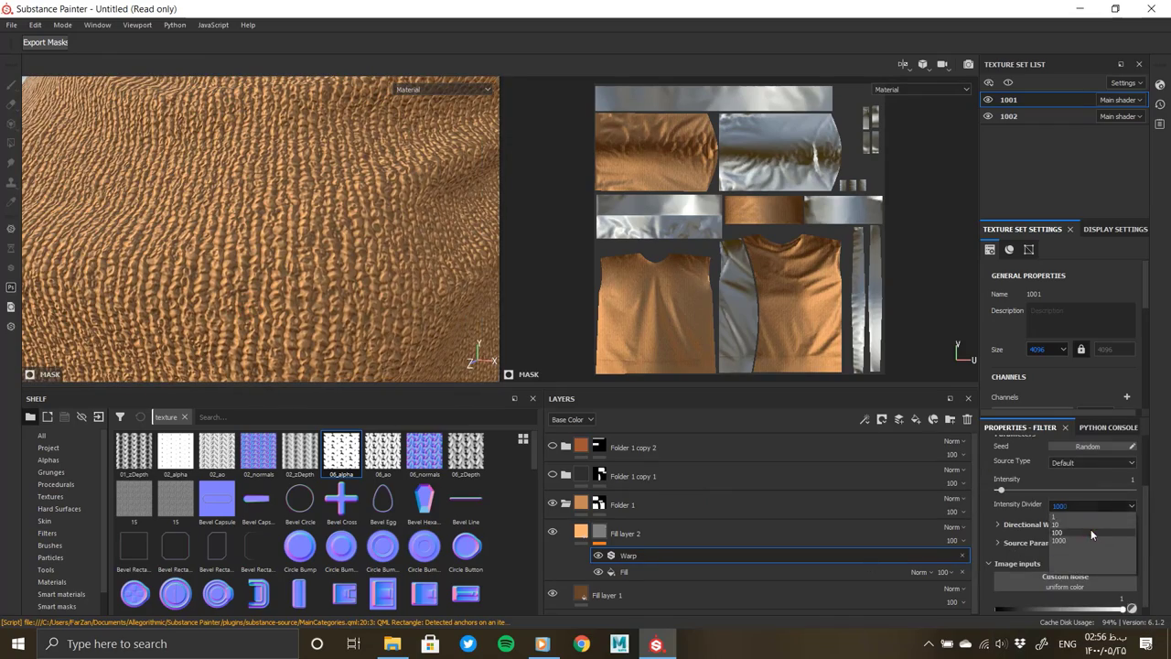
click(1091, 529)
drag(999, 489, 1091, 492)
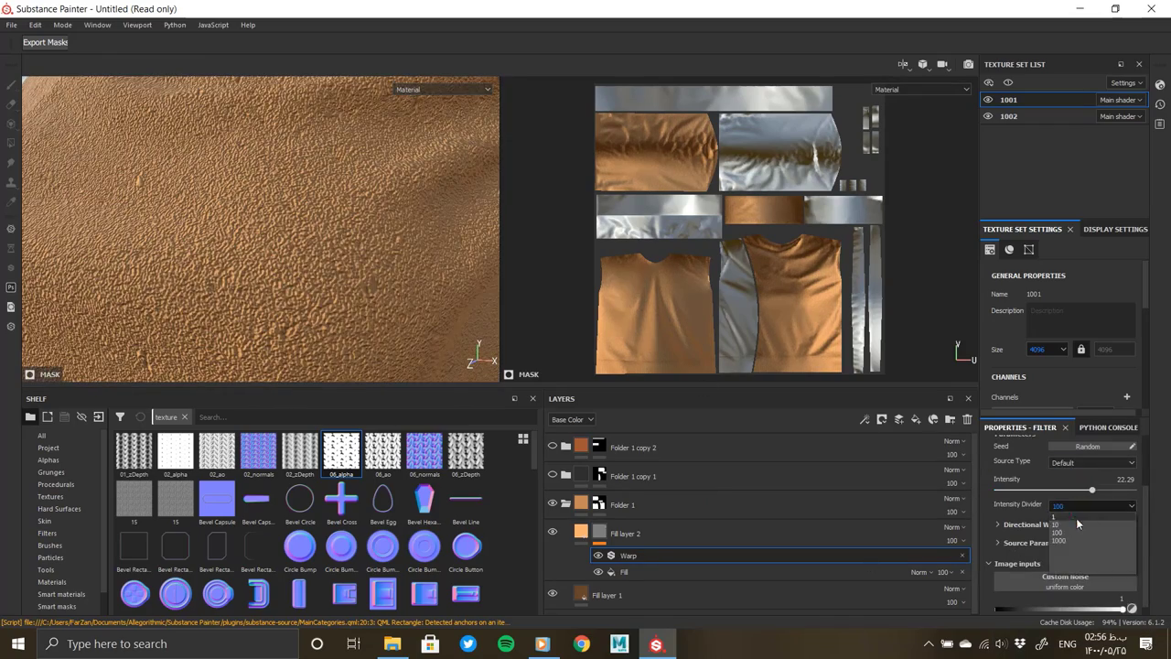
click(1076, 524)
click(1093, 506)
click(1061, 539)
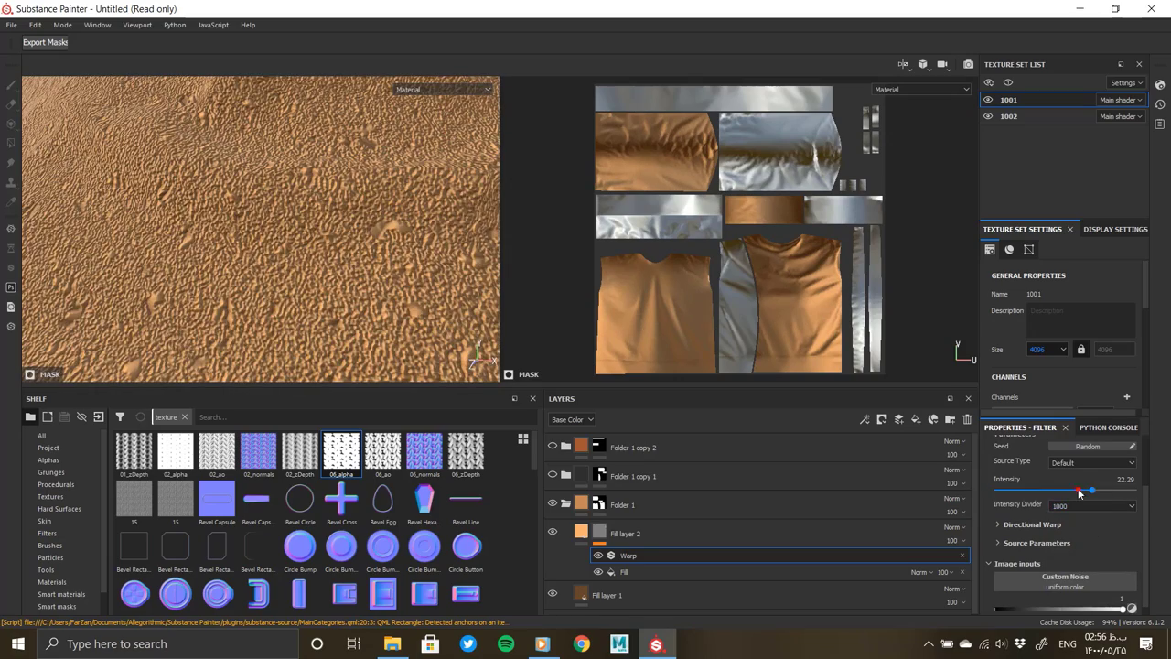
drag(1079, 493, 1003, 491)
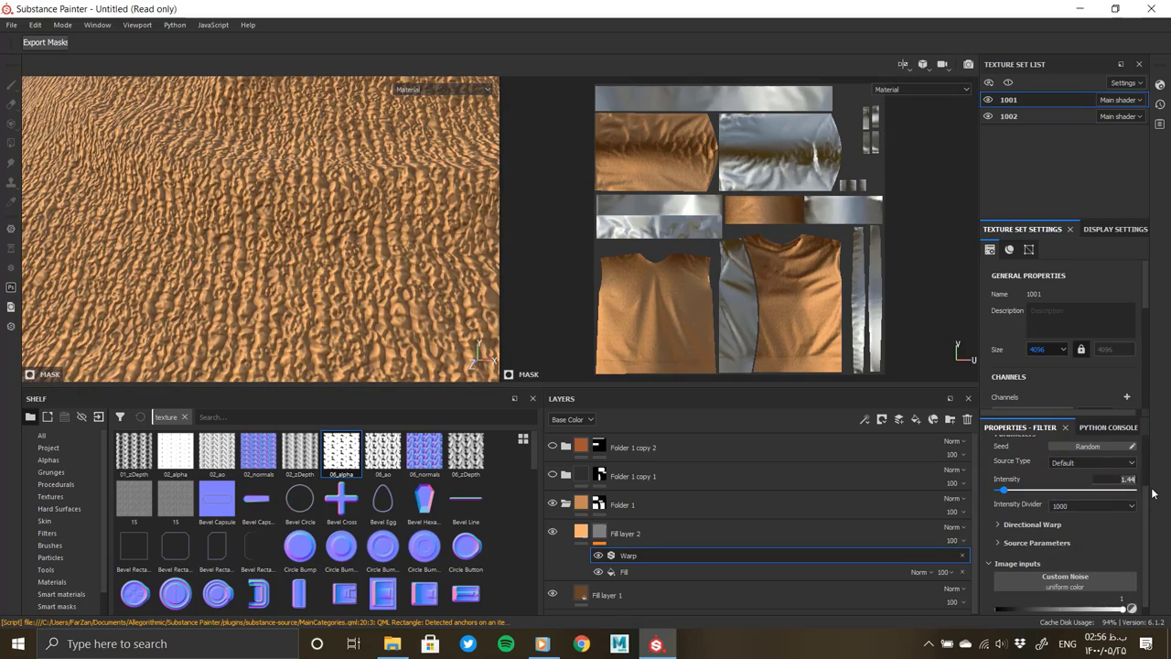
Step: Settle the Warp intensity at 0.03 with divider 100
text(0.1)
key(Return)
click(1061, 533)
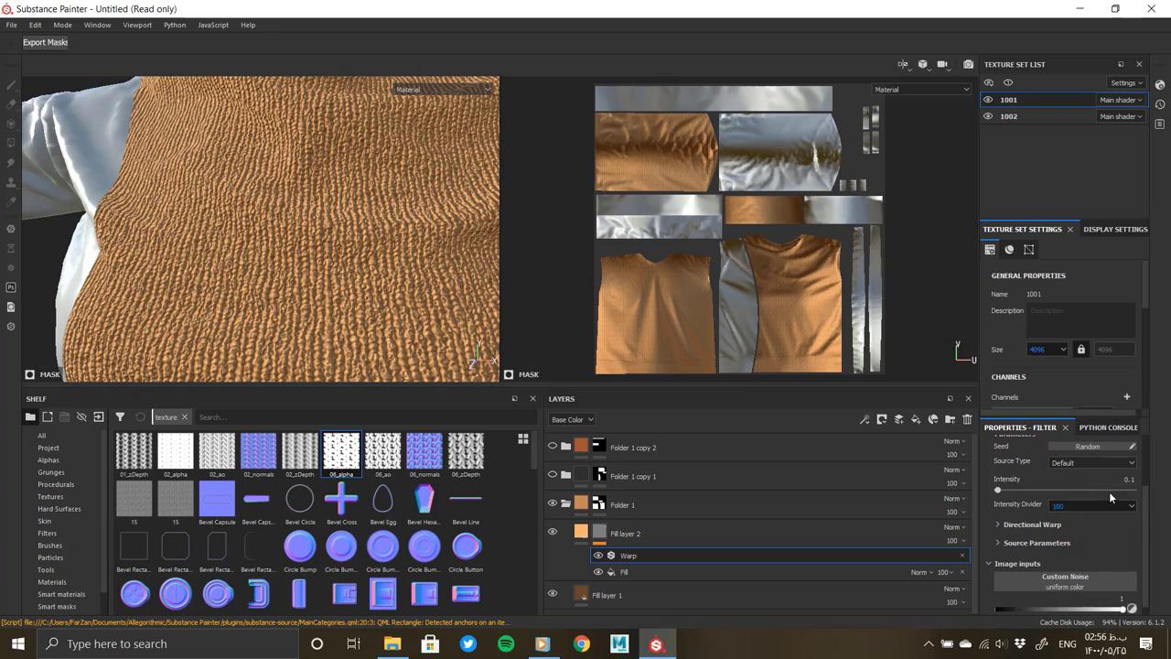
key(Return)
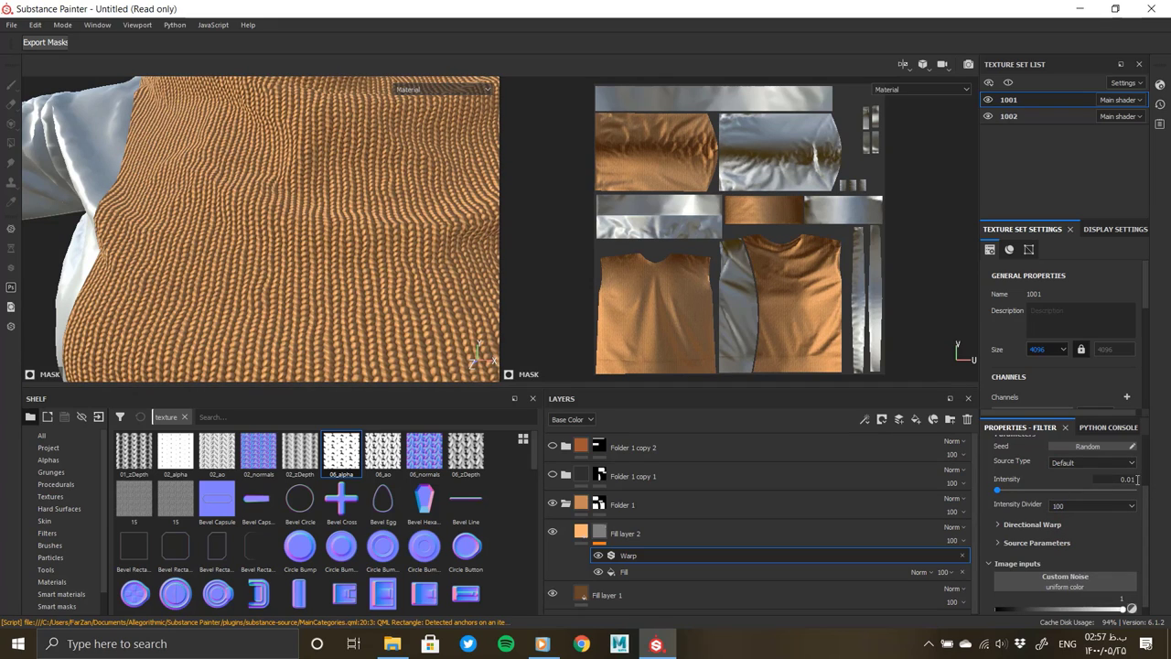
key(Return)
scroll(322, 264, up, 5)
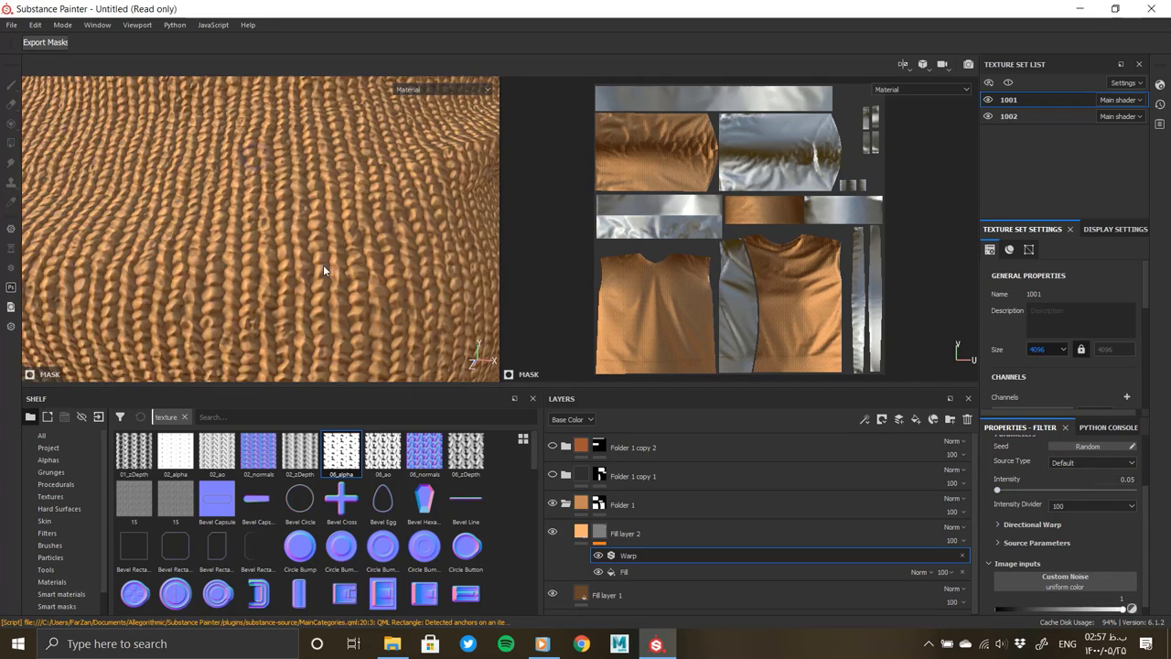
text(3)
key(Return)
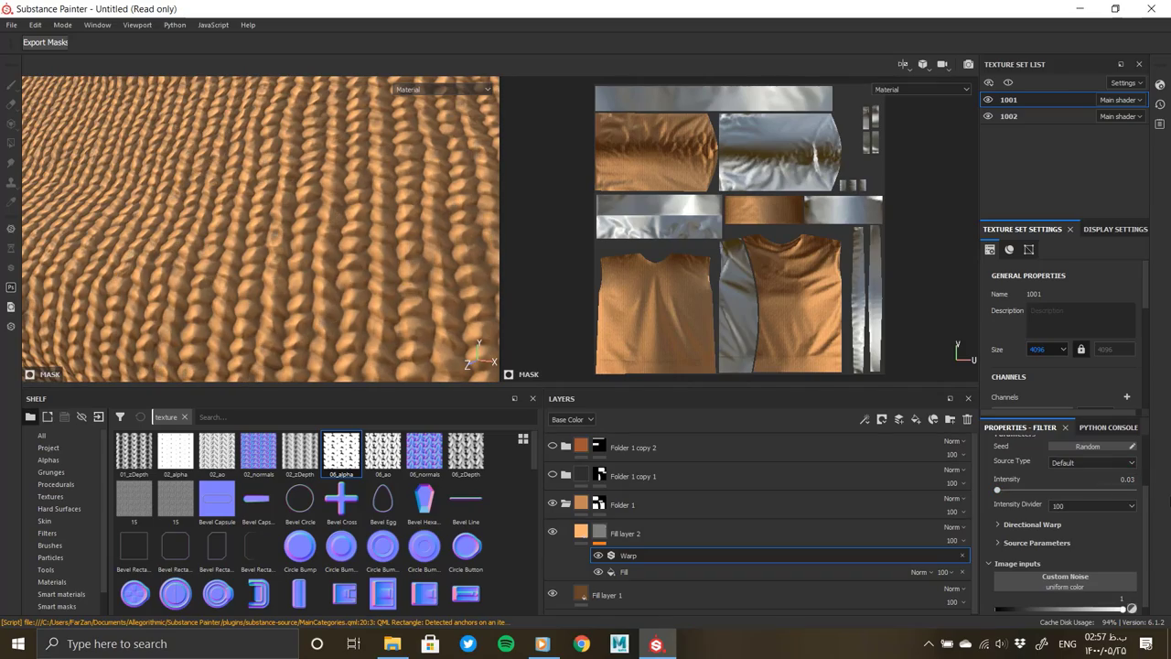
Step: Add Fill layer 3 above Fill layer 2 with a black mask
scroll(260, 233, down, 3)
scroll(342, 227, down, 3)
scroll(264, 183, down, 2)
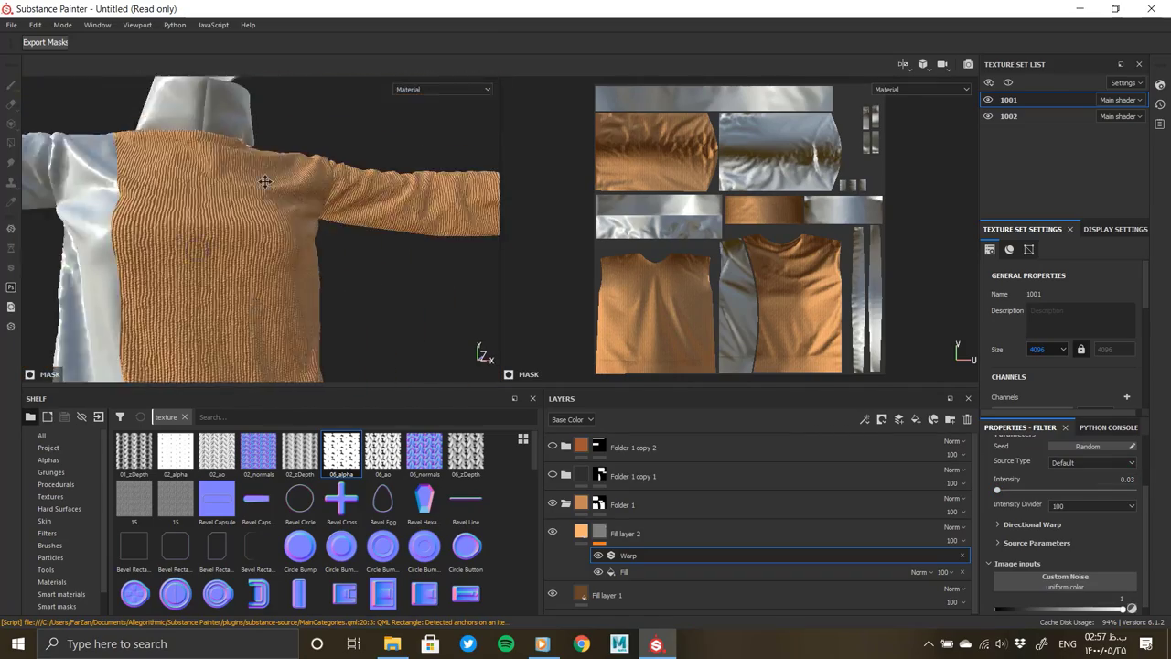
scroll(288, 250, down, 2)
alt+drag(288, 250, 112, 168)
click(916, 419)
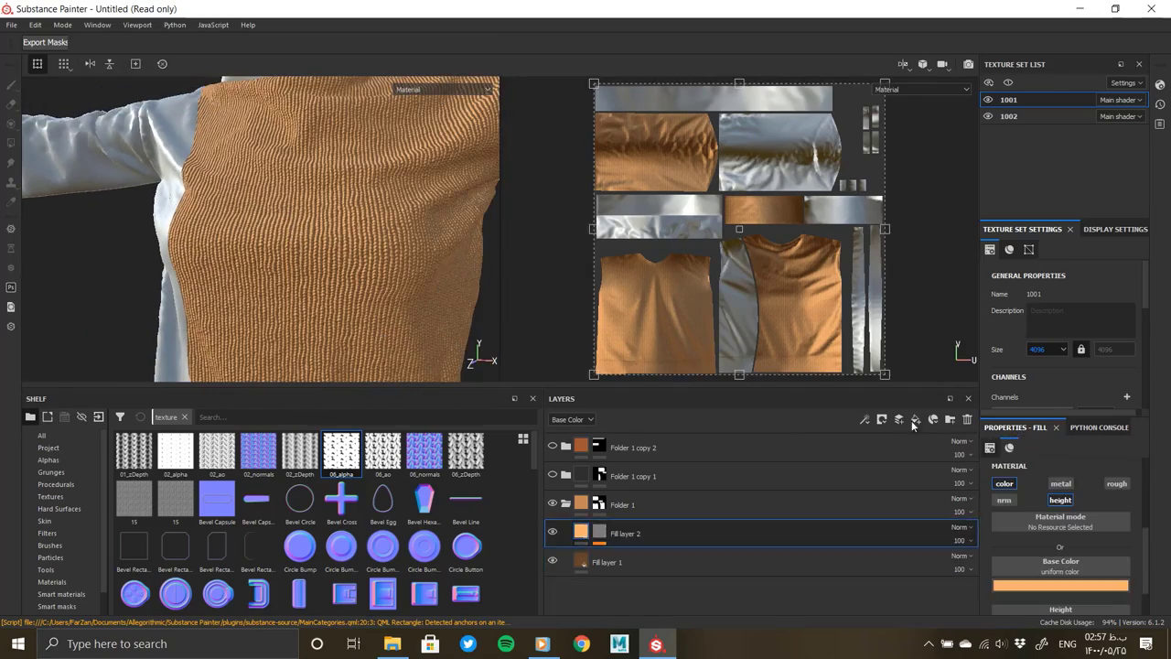
click(1060, 585)
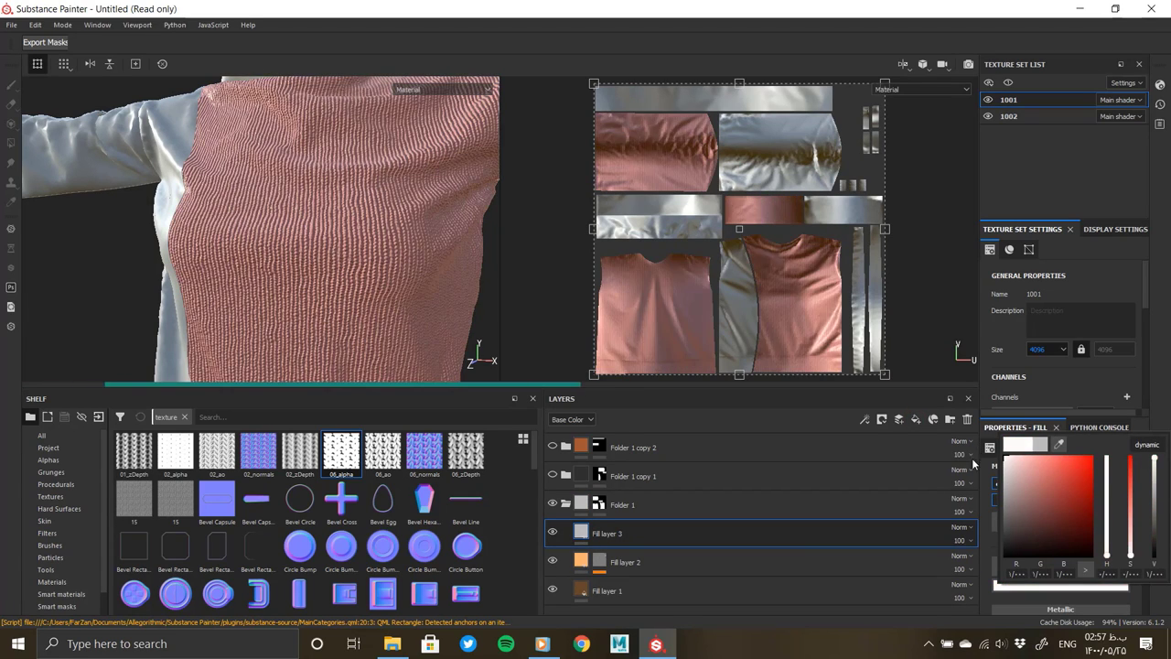
click(974, 465)
Step: Add a BnW Spots 1 fill to Fill layer 3's mask and drag its balance down to about 0.45
right_click(601, 530)
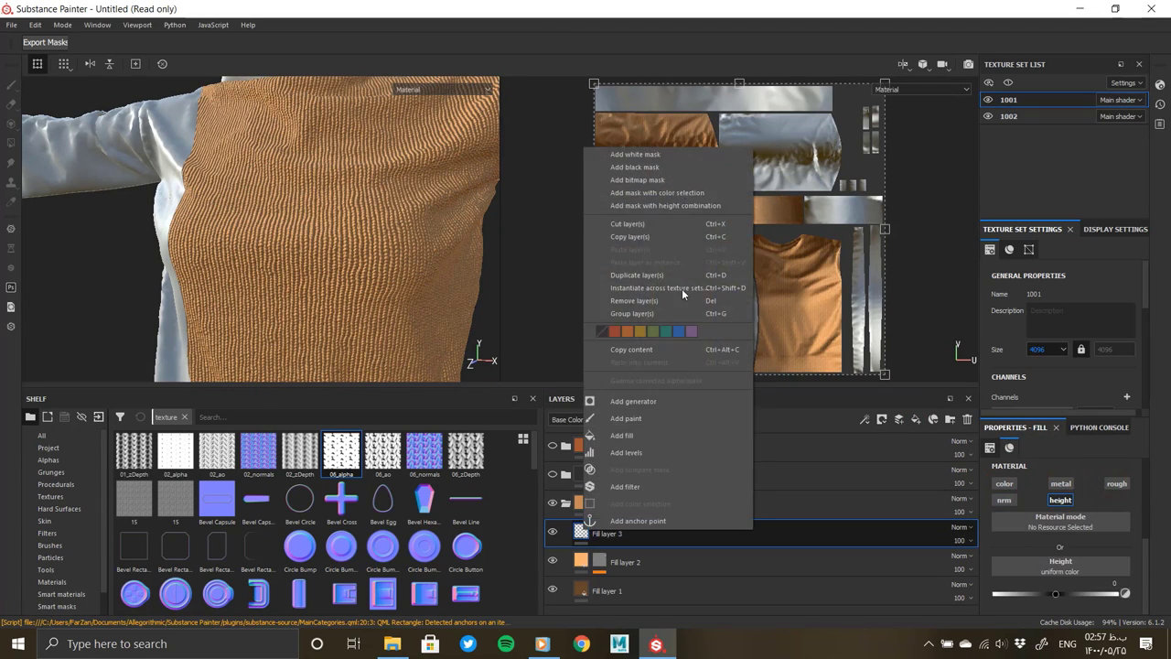
click(651, 178)
click(650, 434)
click(1058, 483)
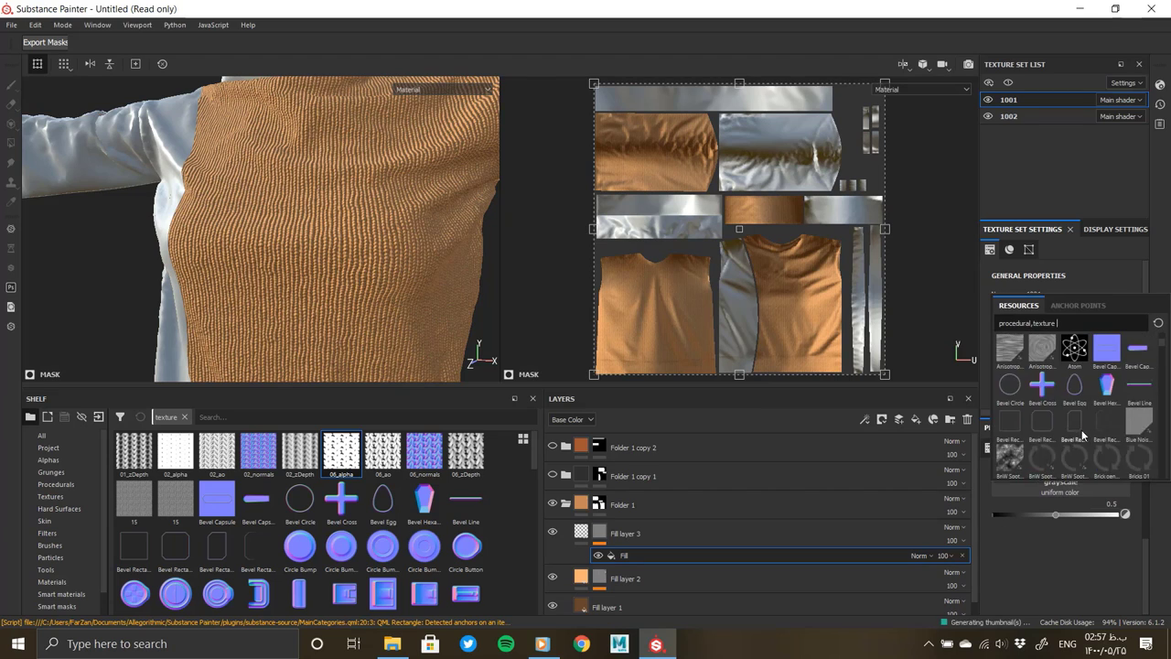
scroll(1077, 392, down, 5)
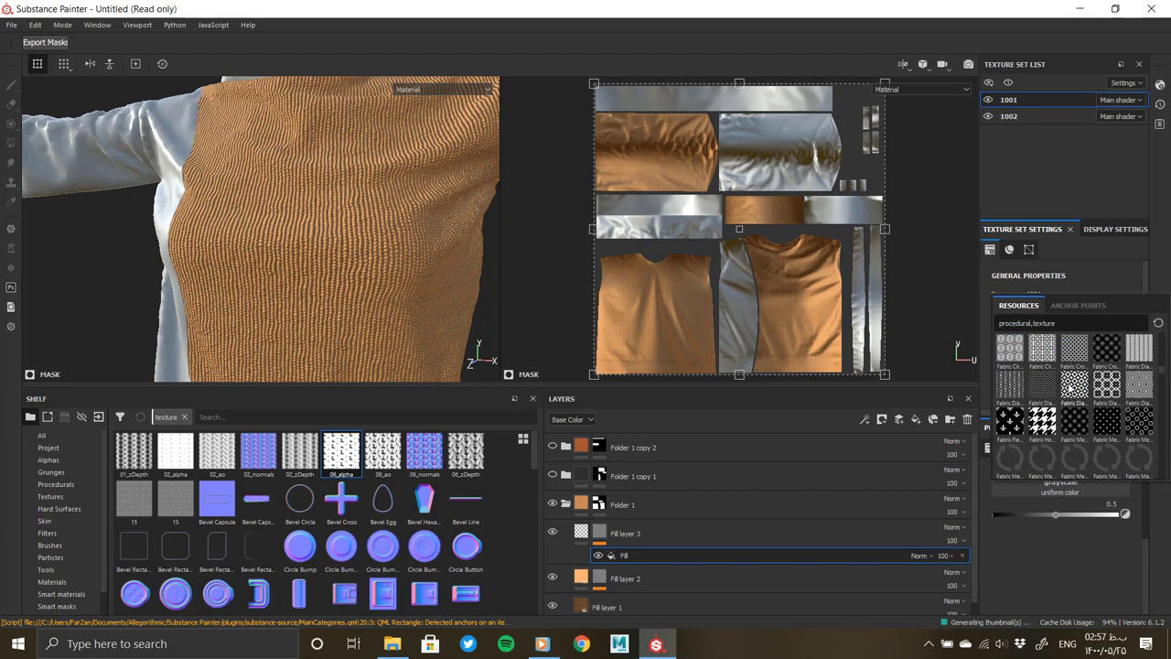
scroll(1061, 421, up, 5)
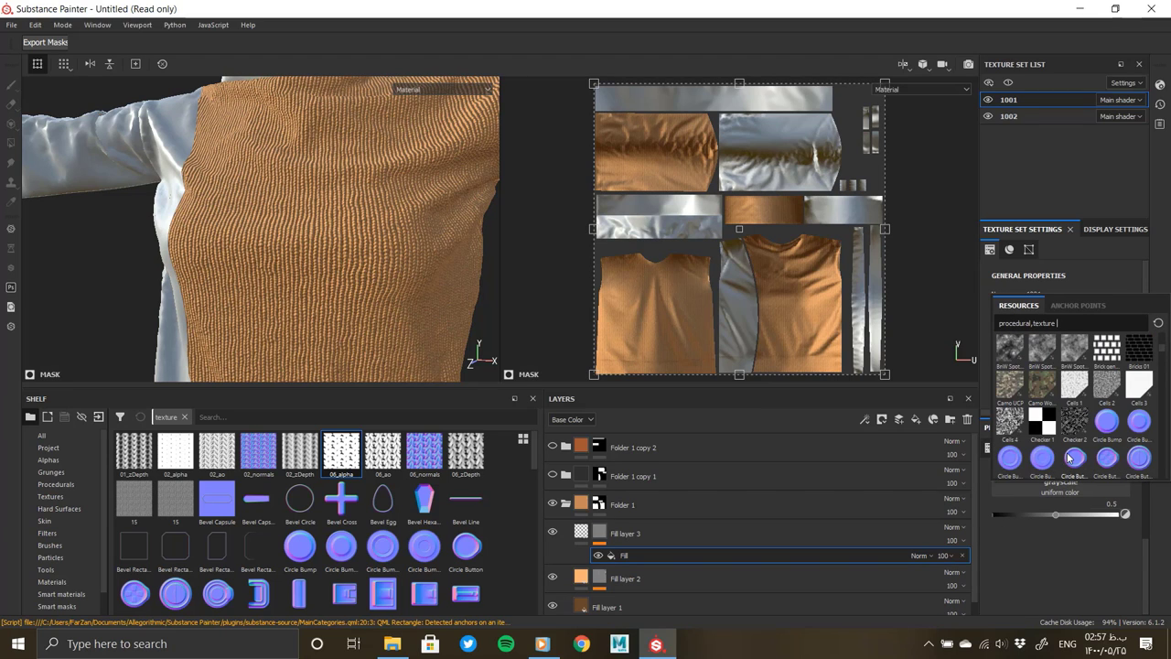
mouse_move(1010, 349)
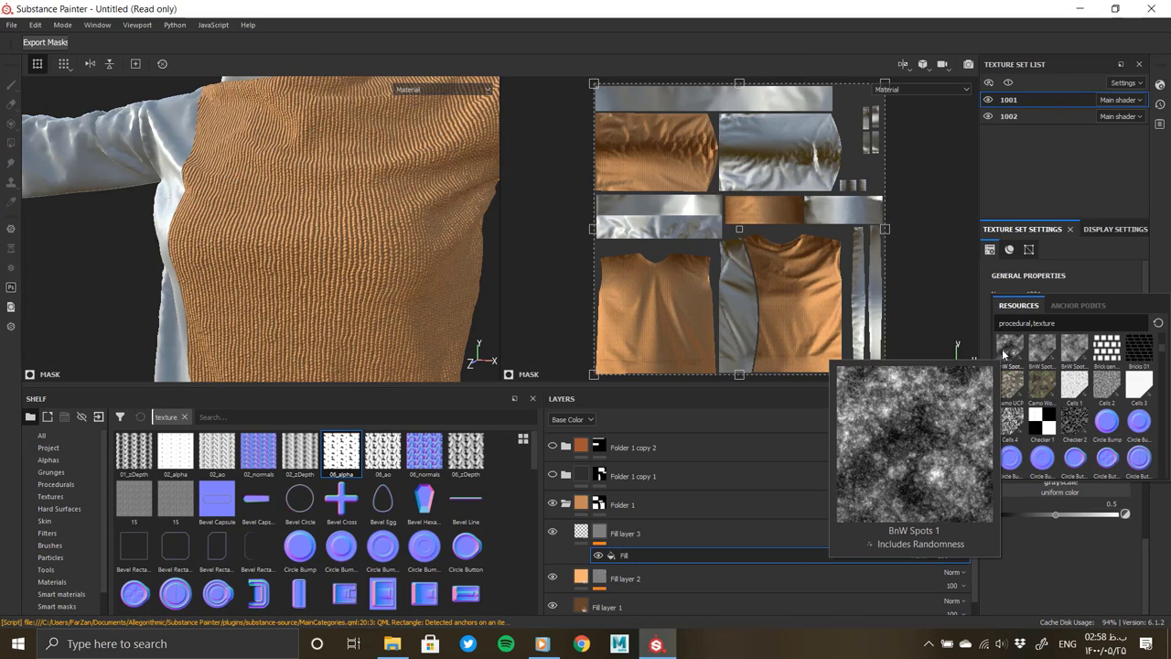
click(1009, 348)
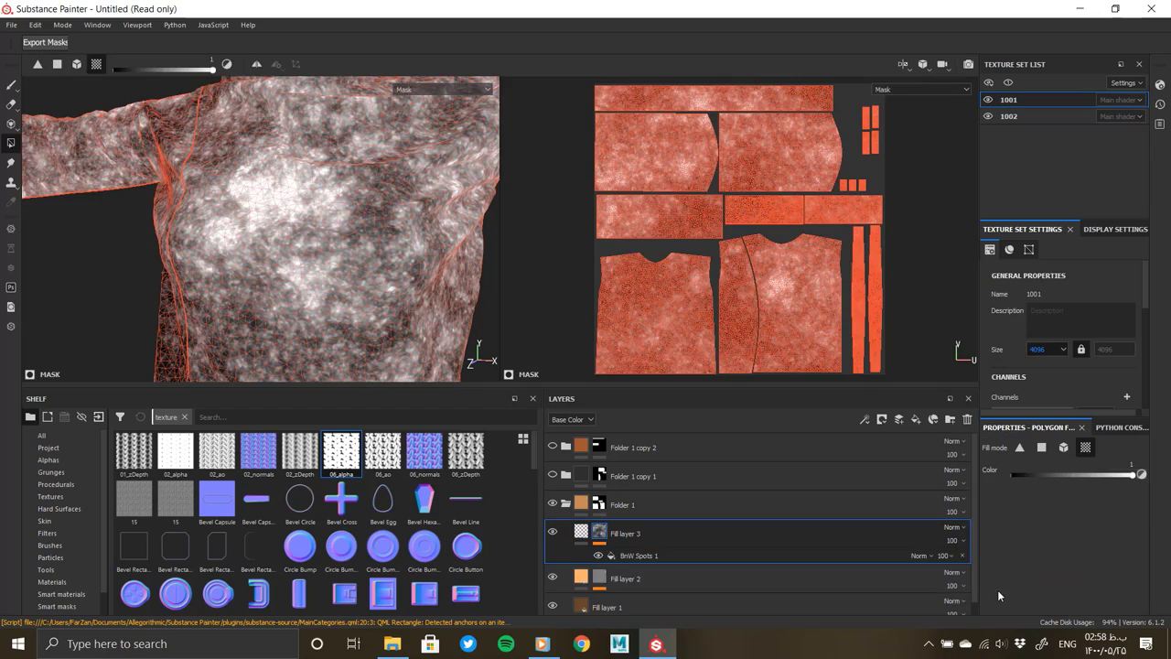
mouse_move(1065, 546)
mouse_down()
mouse_move(1126, 546)
mouse_move(1061, 546)
mouse_move(1102, 597)
mouse_move(1057, 595)
mouse_up()
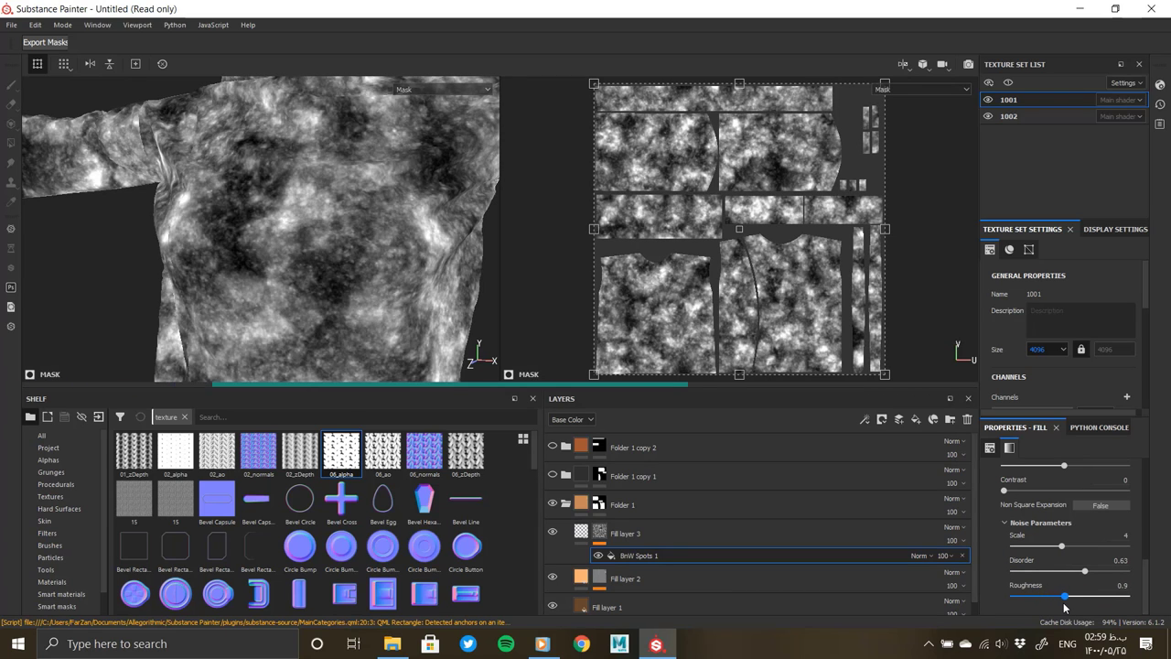
Step: Set the BnW Spots 1 mask noise roughness to about 0.72, then lower it slightly
click(946, 537)
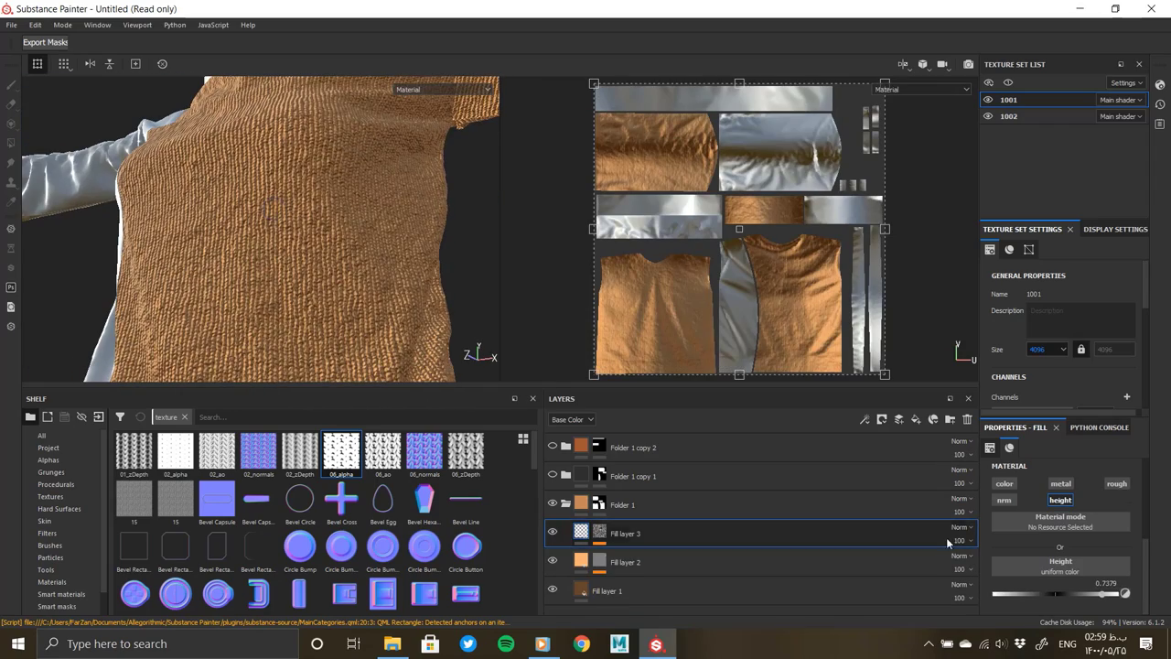
click(602, 531)
scroll(1061, 549, down, 5)
drag(1045, 593, 1057, 600)
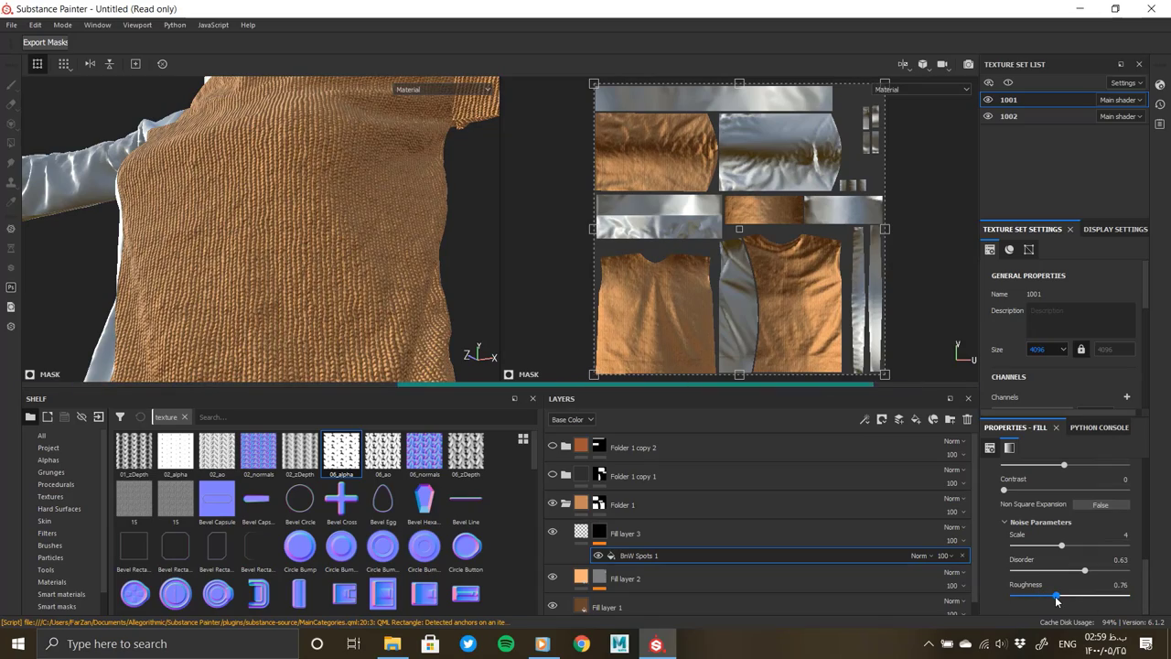
mouse_move(366, 274)
alt+mouse_down()
mouse_move(253, 285)
mouse_move(330, 285)
alt+mouse_up()
drag(1054, 595, 1052, 596)
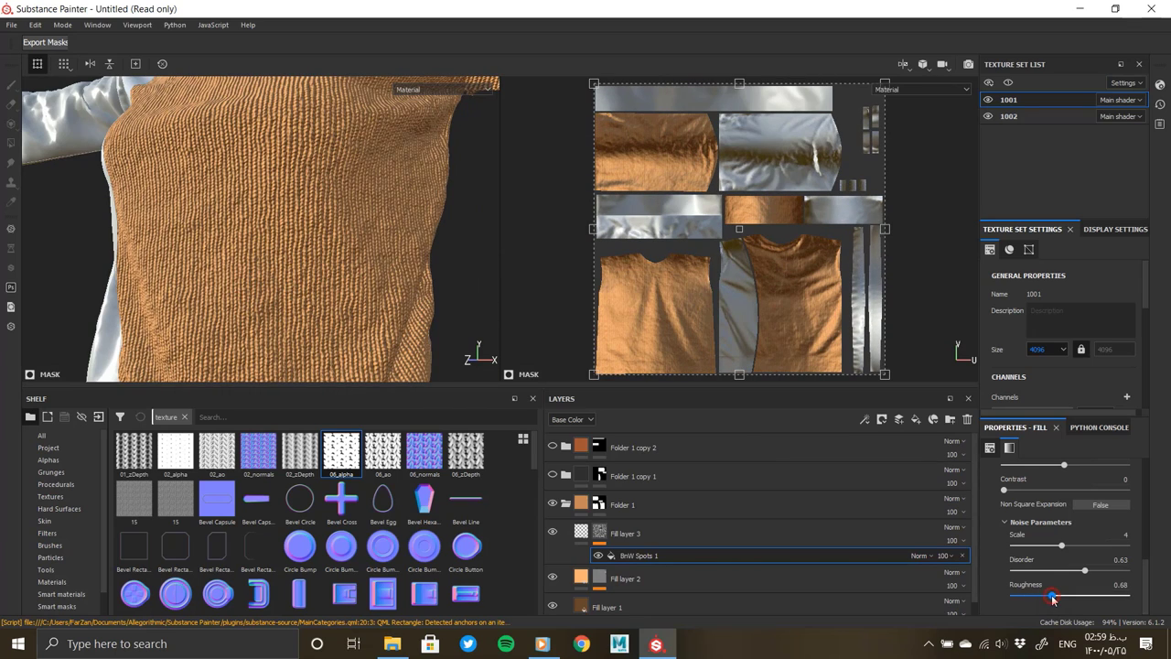
Step: Weaken Fill layer 3's knit height to about -0.59
click(609, 558)
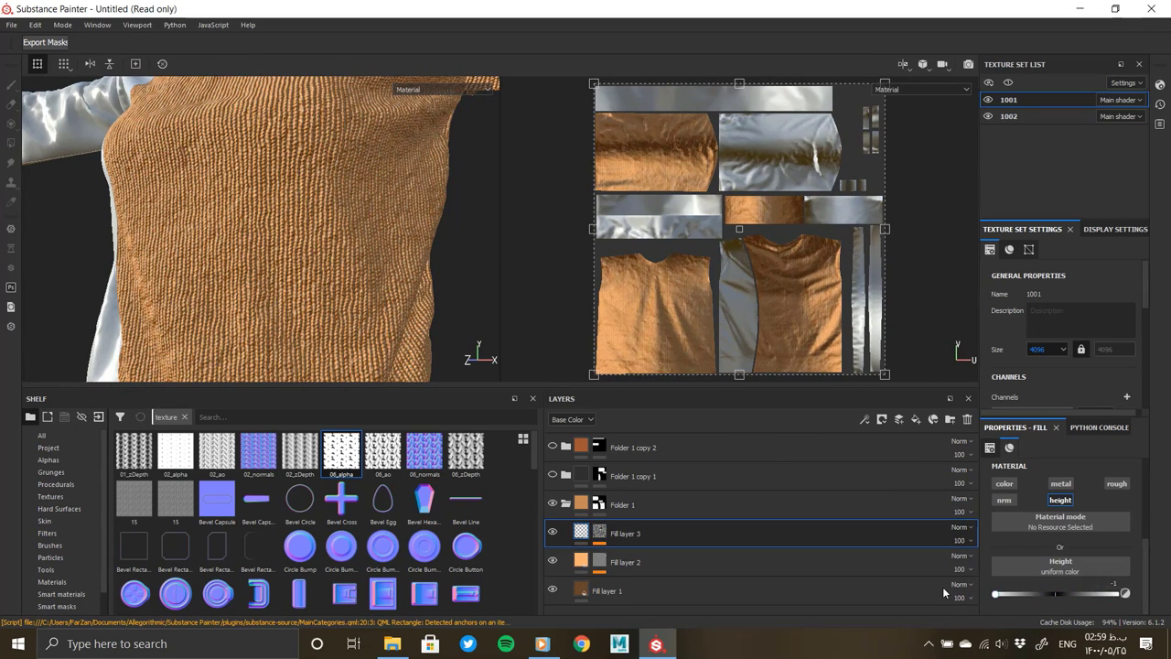
mouse_move(271, 288)
alt+mouse_down()
mouse_move(272, 306)
mouse_move(253, 238)
mouse_move(283, 256)
alt+mouse_up()
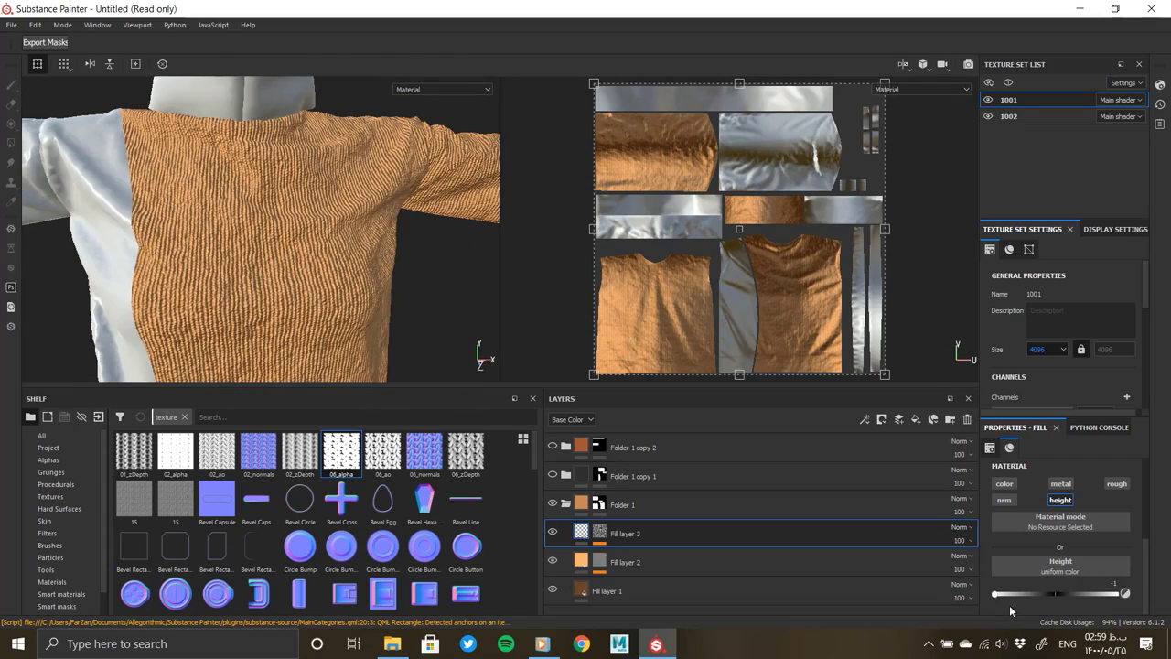
mouse_move(996, 594)
mouse_down()
mouse_move(1115, 593)
mouse_move(799, 604)
mouse_up()
drag(1091, 591, 960, 594)
drag(1032, 594, 1025, 595)
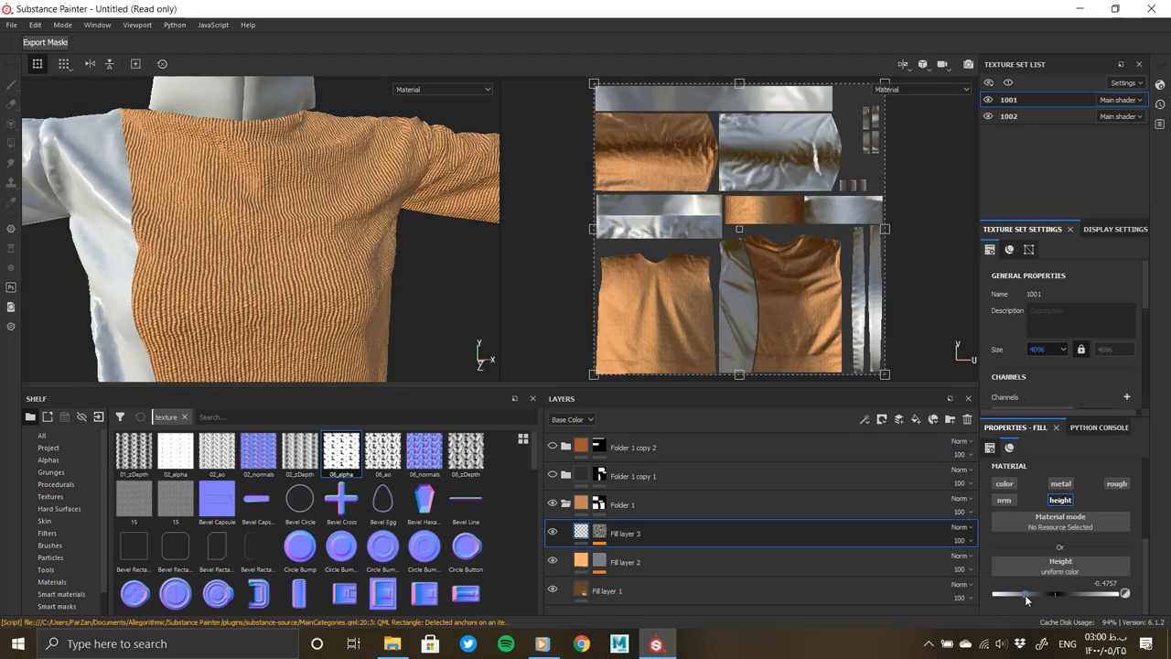
mouse_move(476, 238)
alt+mouse_down()
mouse_move(306, 124)
mouse_move(187, 259)
mouse_move(377, 282)
alt+mouse_up()
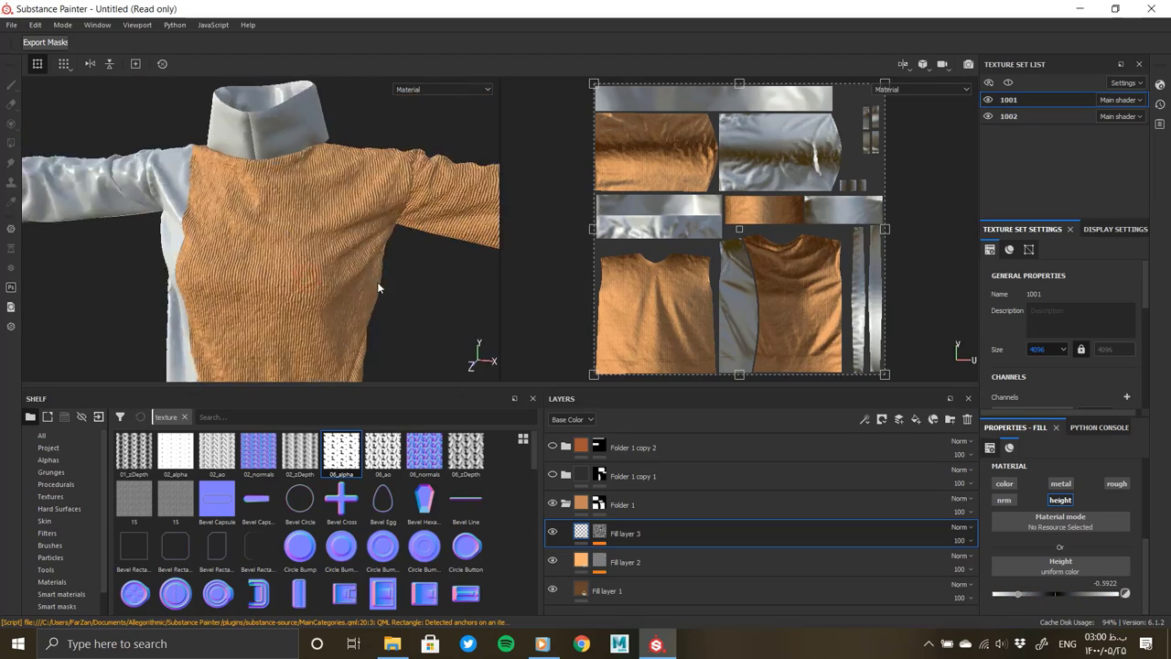
Step: Inspect the softened knit relief up close, then add a new fill layer above Fill layer 3
alt+right_drag(377, 282, 342, 204)
alt+drag(342, 204, 387, 85)
alt+middle_drag(387, 86, 324, 235)
mouse_move(325, 235)
alt+mouse_down()
mouse_move(247, 210)
mouse_move(379, 97)
mouse_move(270, 245)
mouse_move(307, 357)
alt+mouse_up()
alt+right_drag(307, 357, 274, 183)
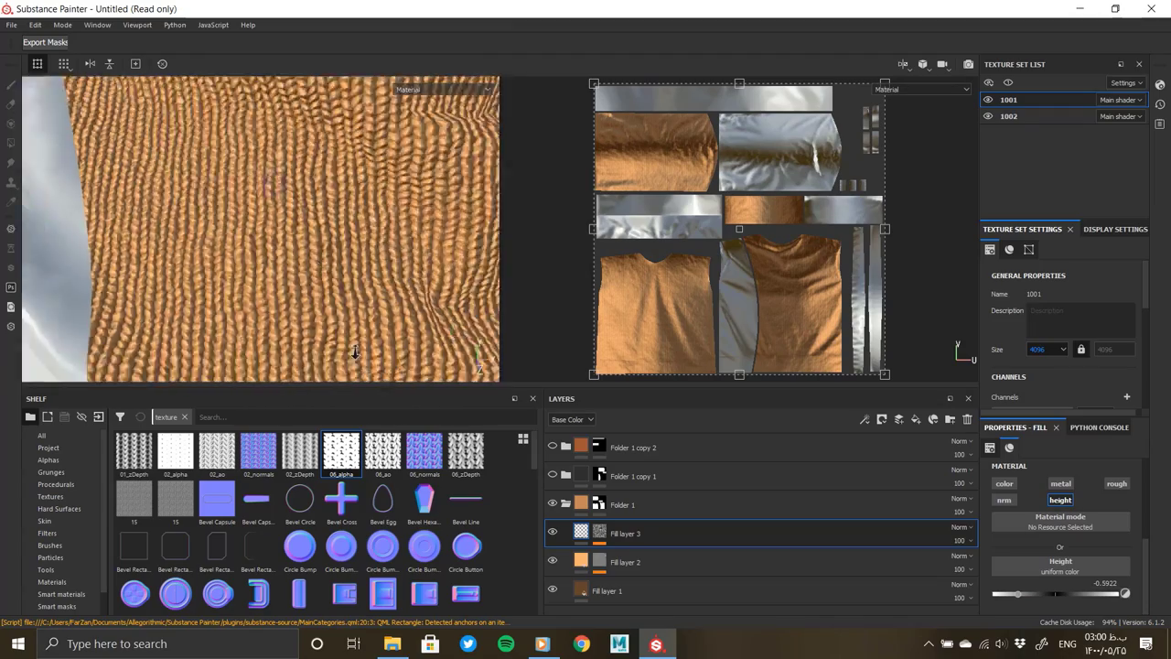
mouse_move(274, 183)
alt+mouse_down()
mouse_move(235, 298)
mouse_move(301, 228)
alt+mouse_up()
mouse_move(301, 228)
alt+right_down()
mouse_move(360, 280)
mouse_move(298, 238)
alt+right_up()
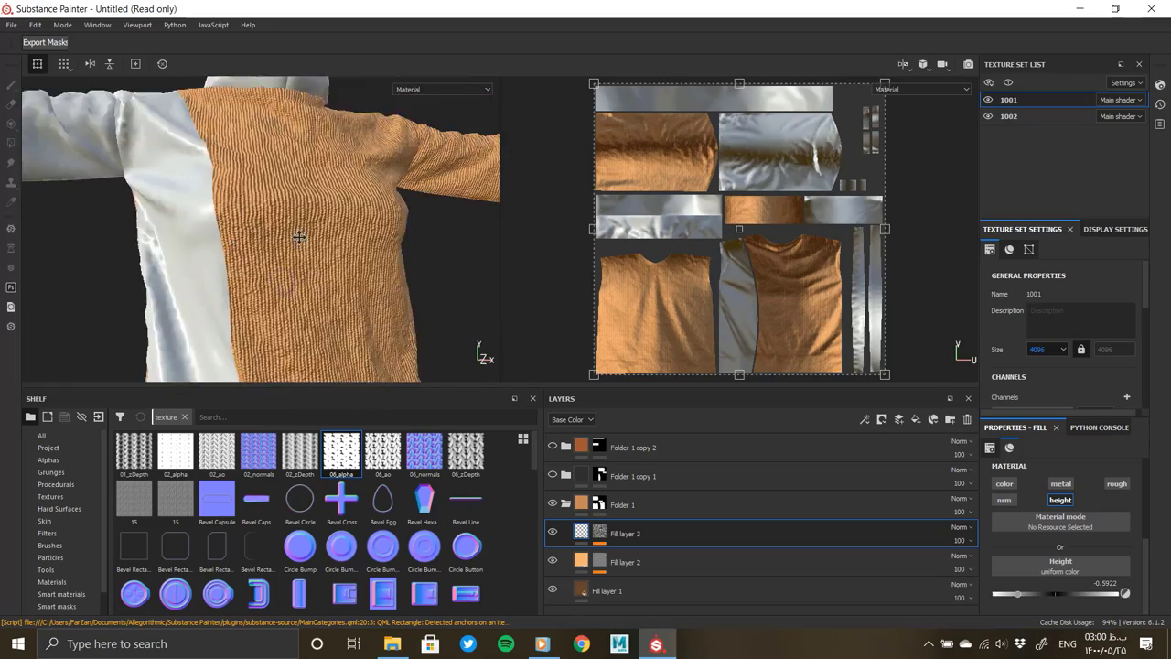
alt+drag(298, 237, 351, 303)
alt+right_drag(350, 303, 334, 240)
mouse_move(335, 241)
alt+mouse_down()
mouse_move(354, 239)
mouse_move(340, 242)
alt+mouse_up()
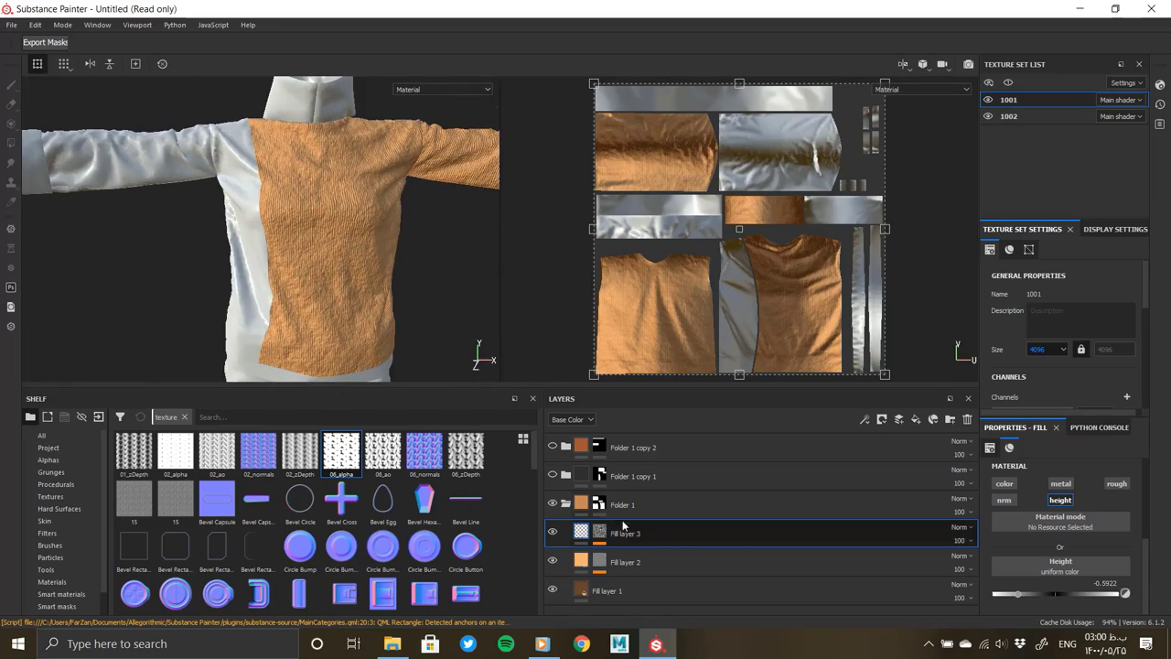
click(915, 419)
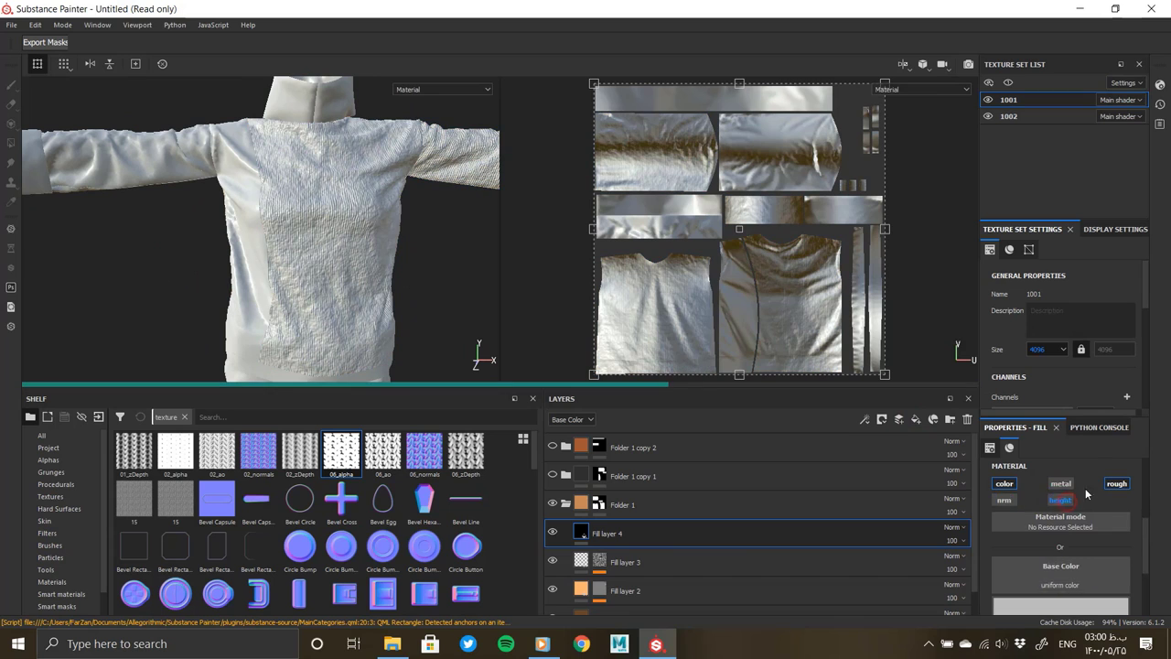
Step: Give Fill layer 4 a black mask with a 3D Perlin Noise fill at balance about 0.19
click(1033, 585)
right_click(571, 533)
click(655, 178)
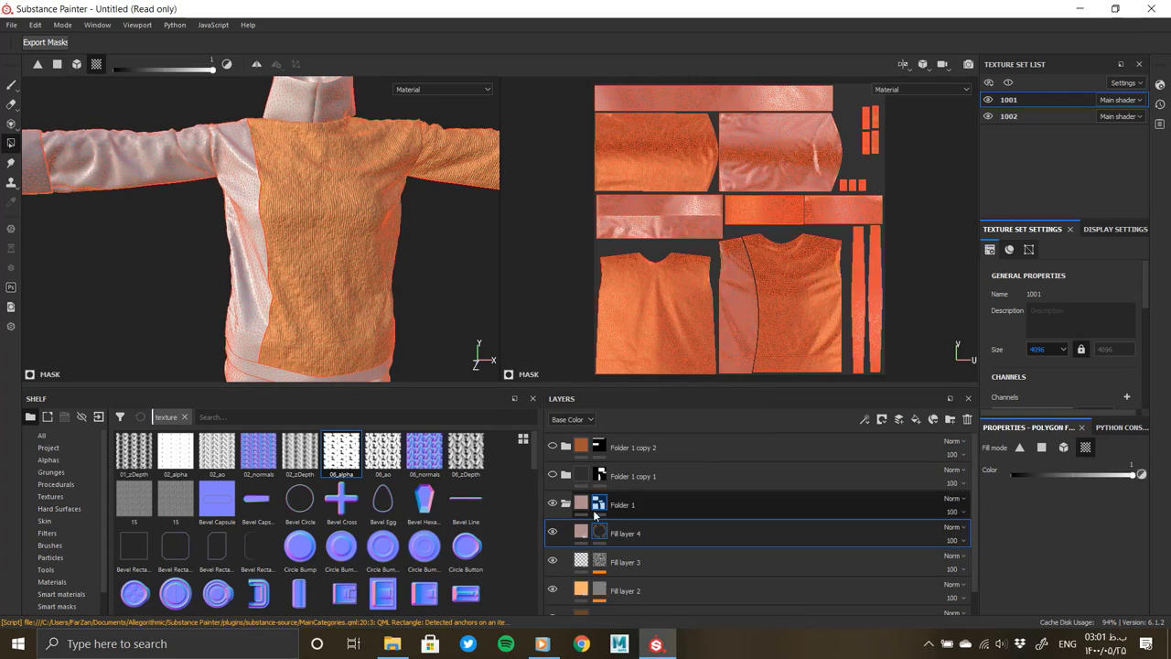
right_click(602, 530)
click(663, 436)
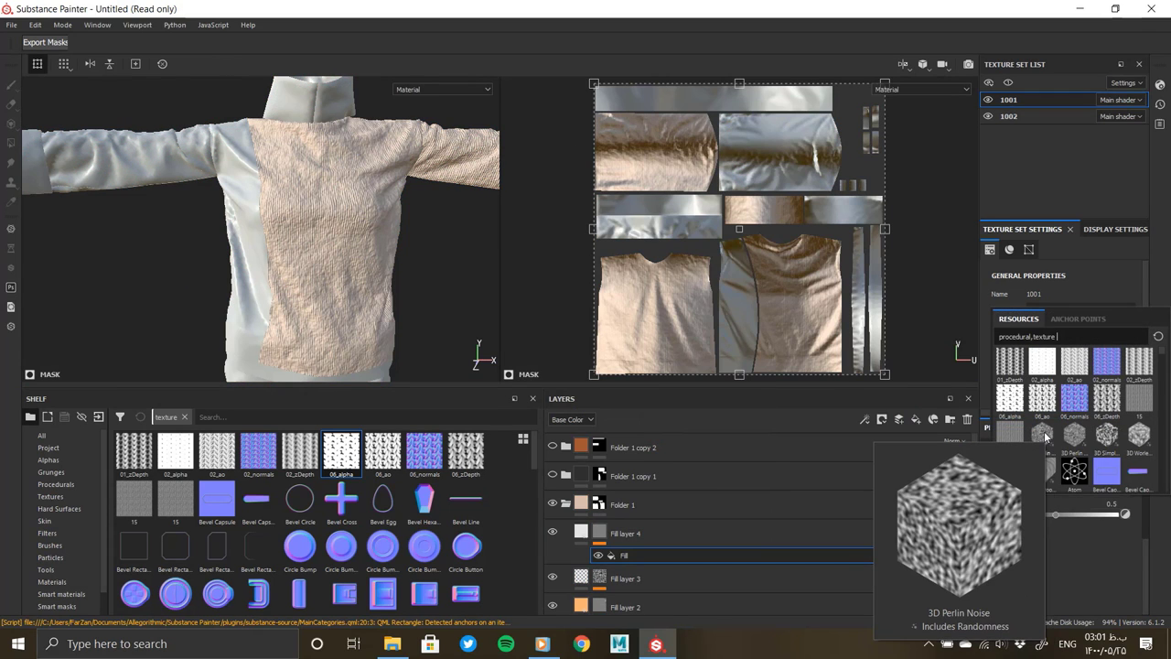
click(1045, 437)
scroll(293, 182, up, 5)
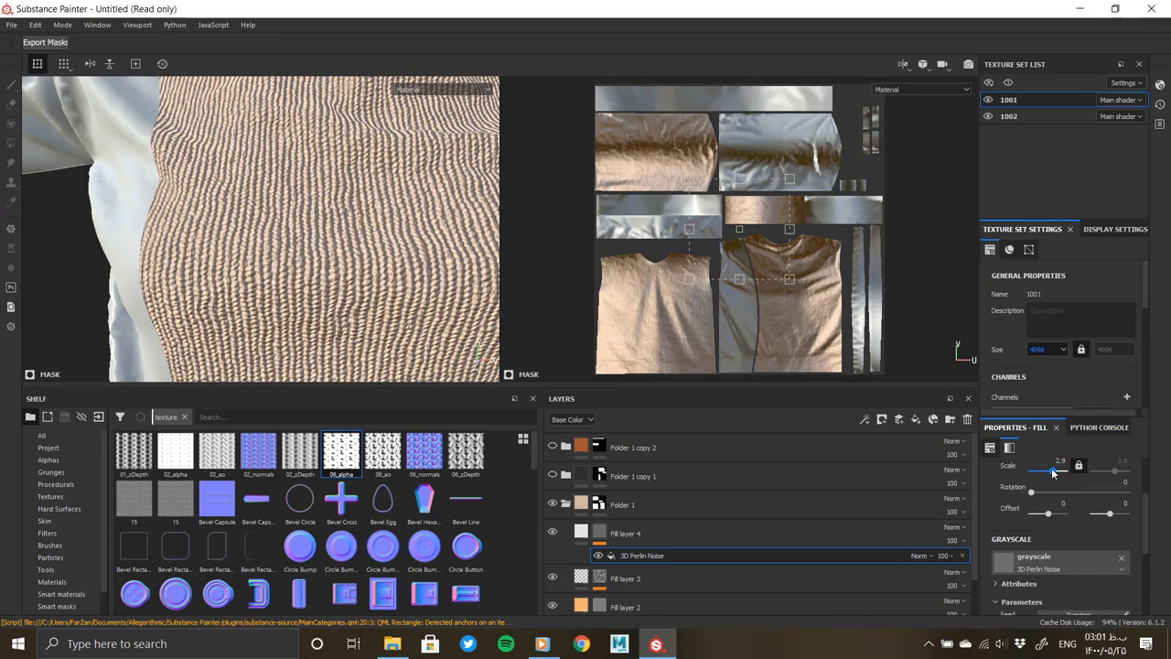
drag(1054, 585, 1028, 585)
Step: Swap the mask source to Perlin Noise via a 'rlin' search
alt+click(600, 533)
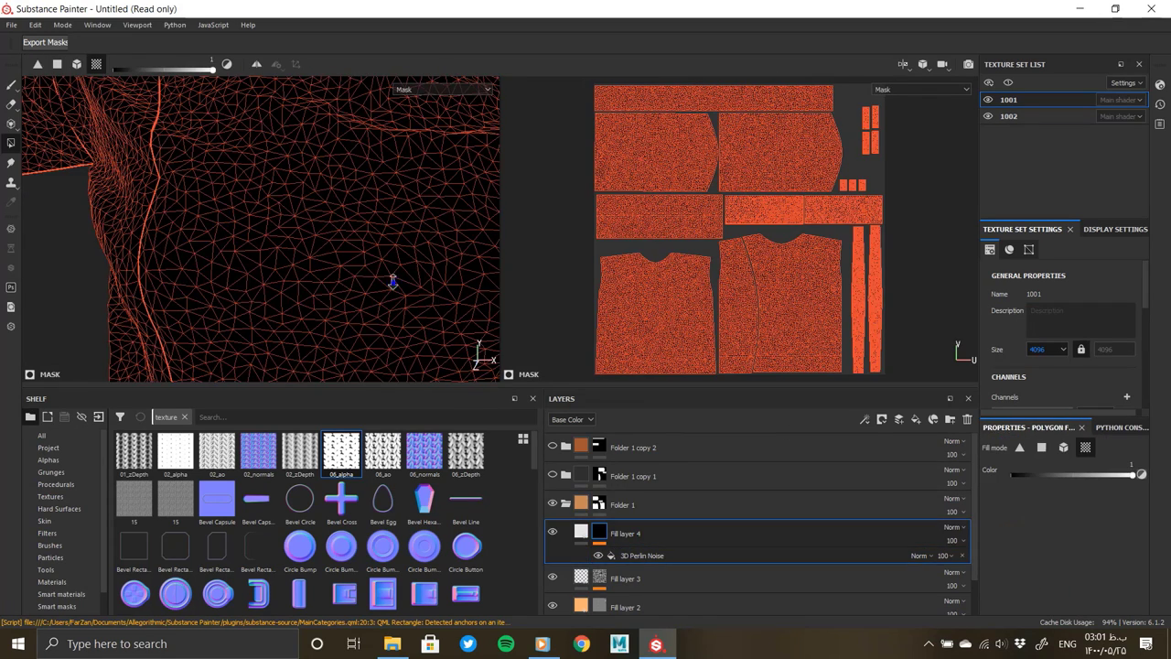
click(1038, 486)
scroll(1027, 466, down, 3)
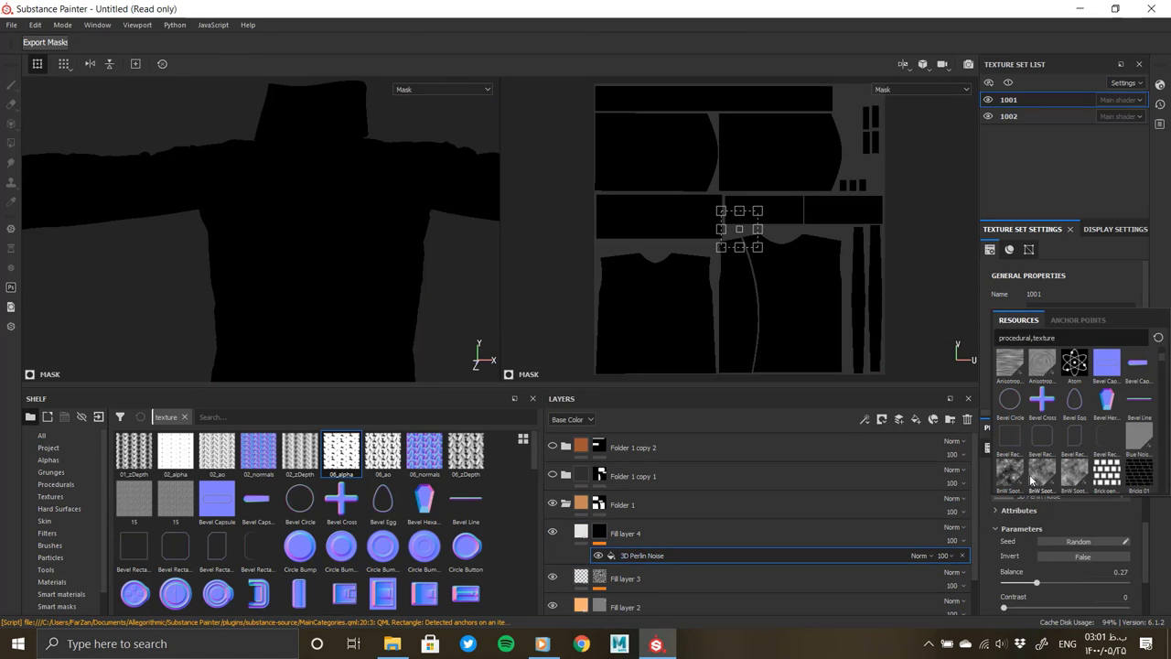
text( per)
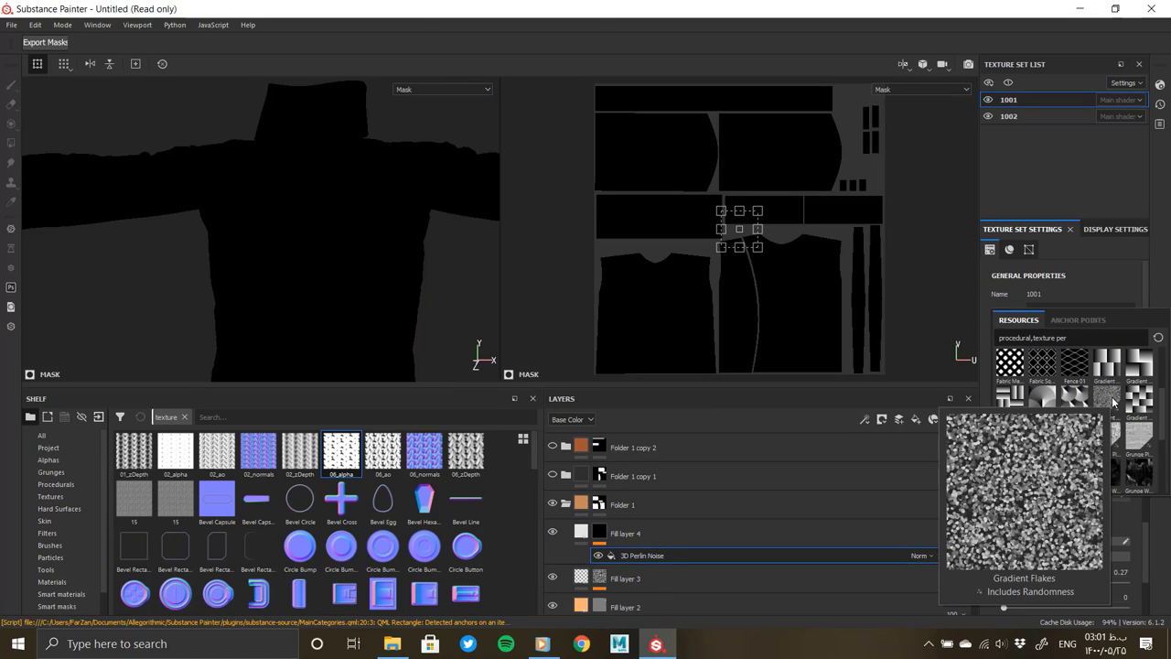
text(lin)
click(1072, 365)
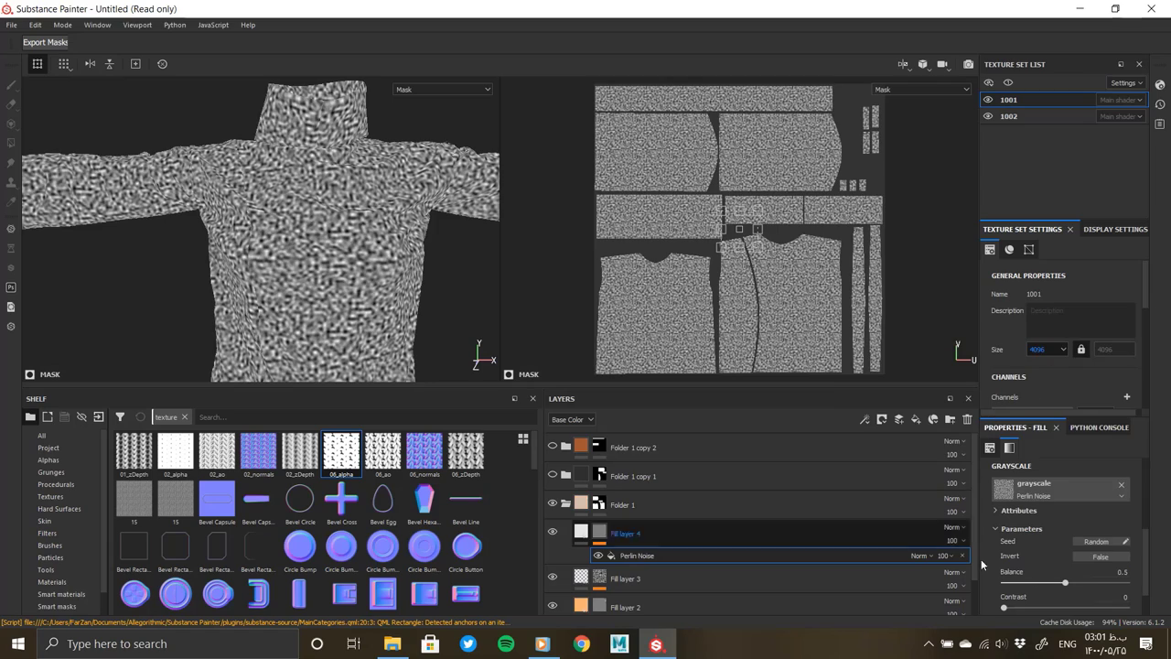
scroll(1052, 580, up, 3)
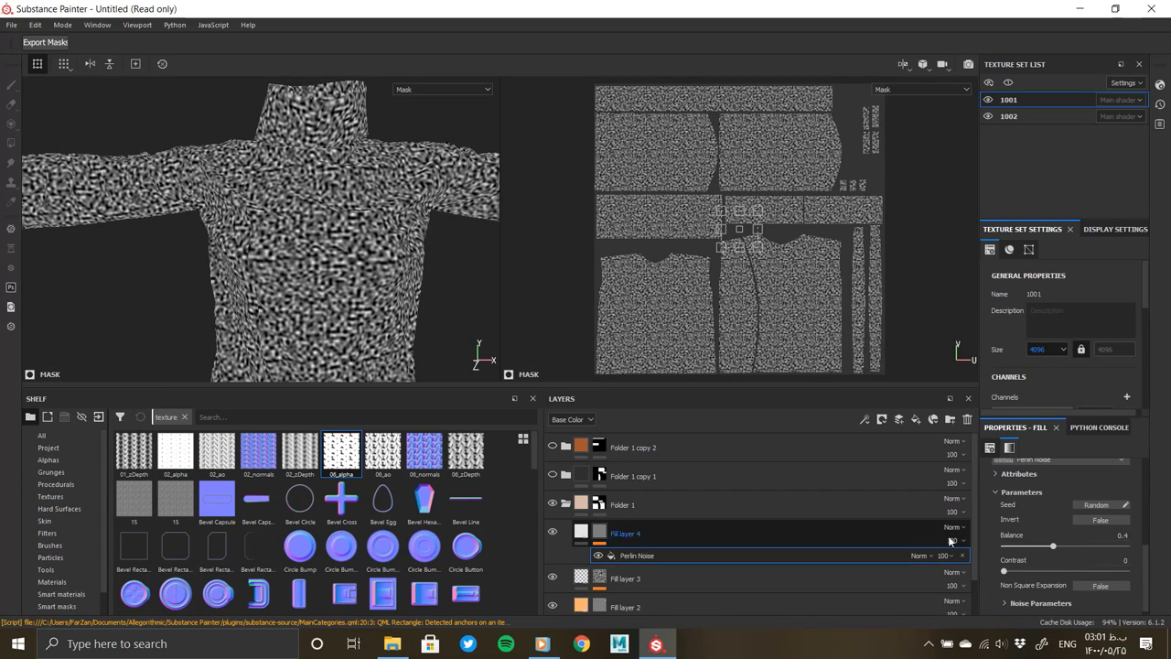
Step: Fine-tune the Perlin Noise mask balance lower, toward 0.15
click(850, 532)
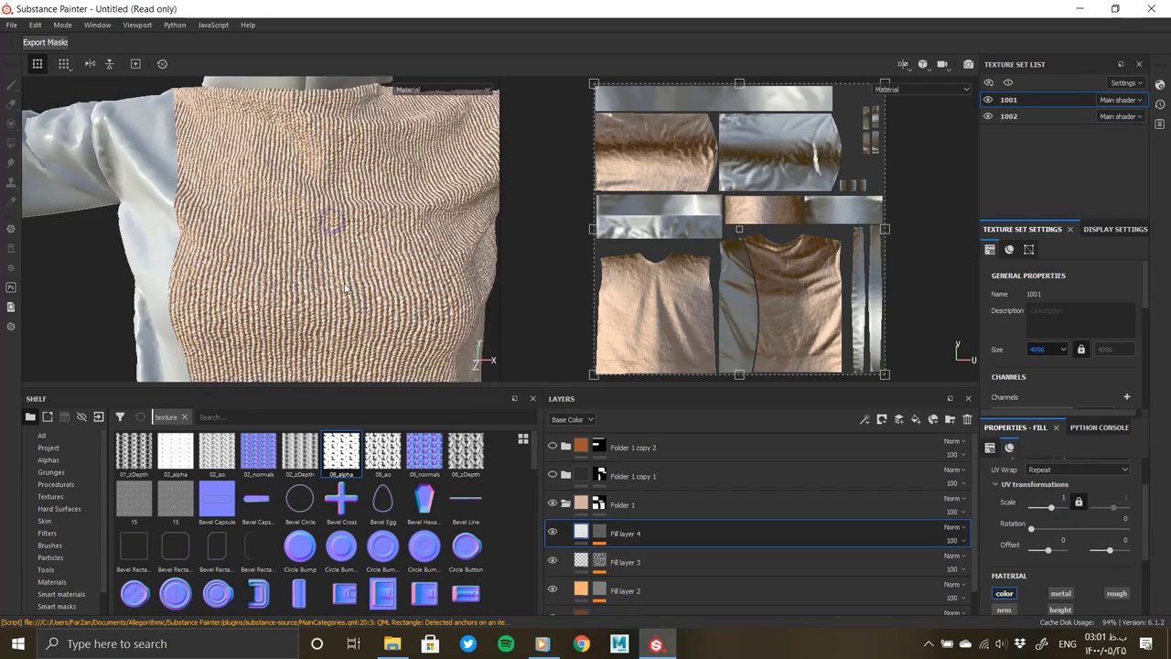
click(606, 532)
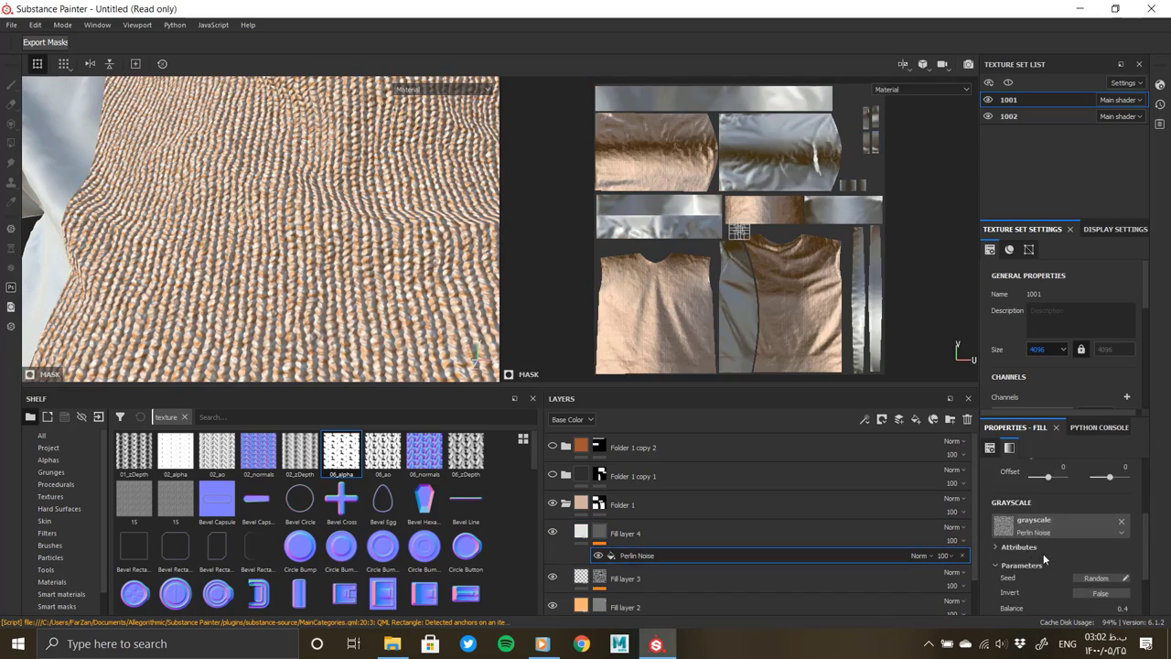
drag(1031, 540, 1029, 540)
alt+drag(302, 254, 328, 199)
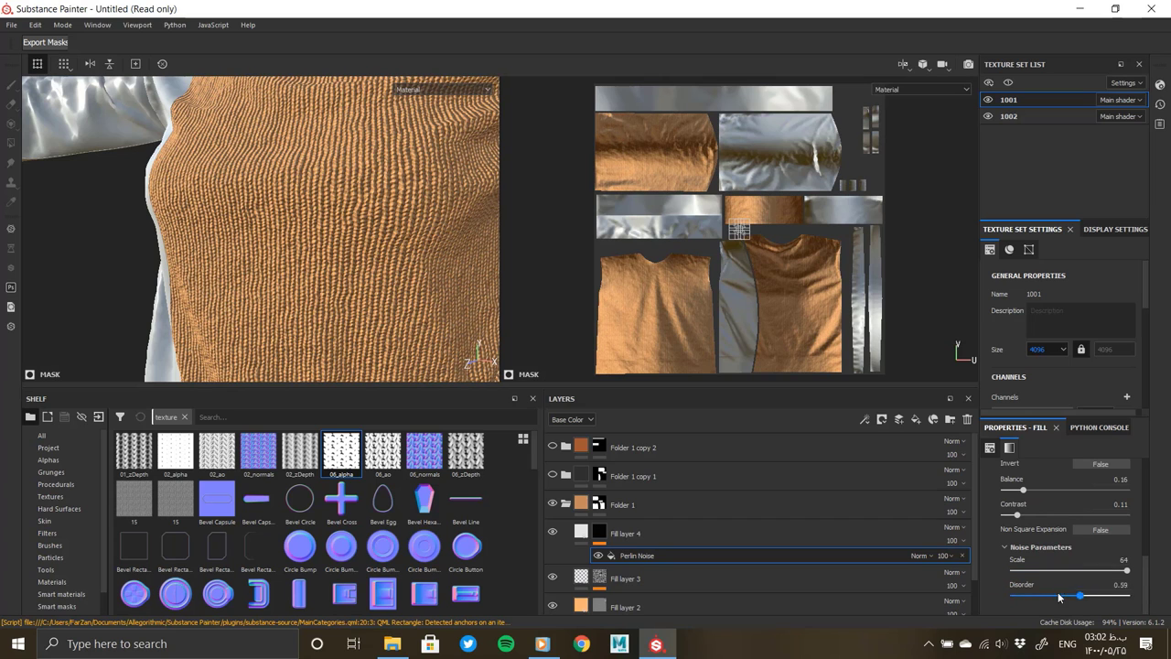
drag(1028, 532, 1021, 527)
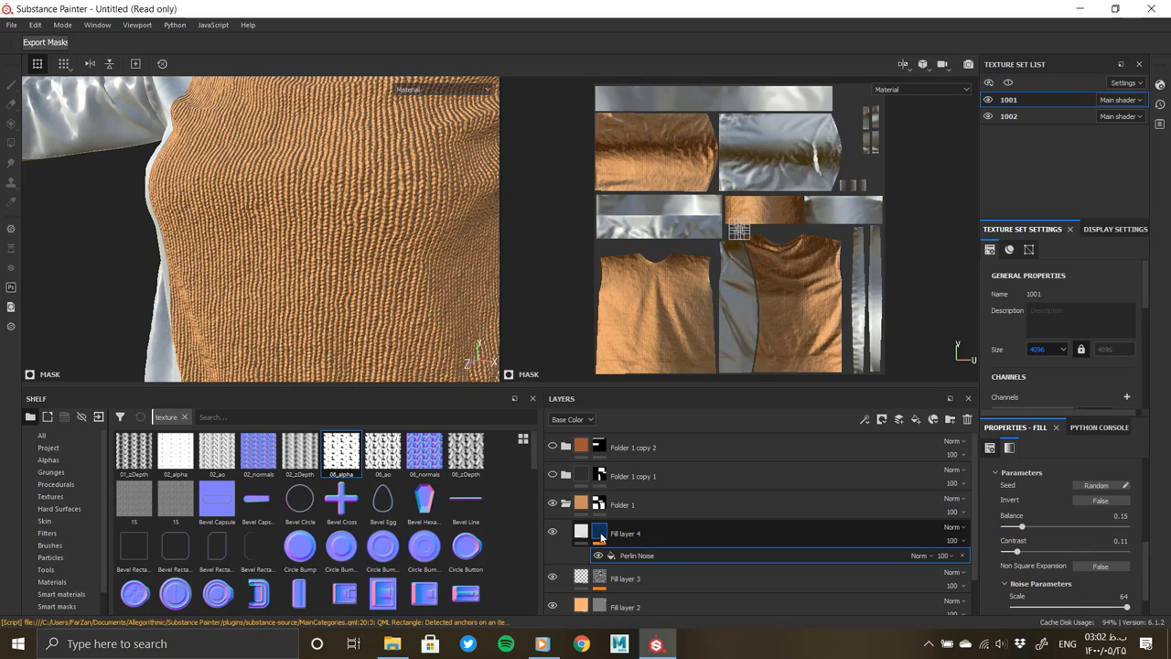
scroll(1052, 549, up, 3)
click(1052, 550)
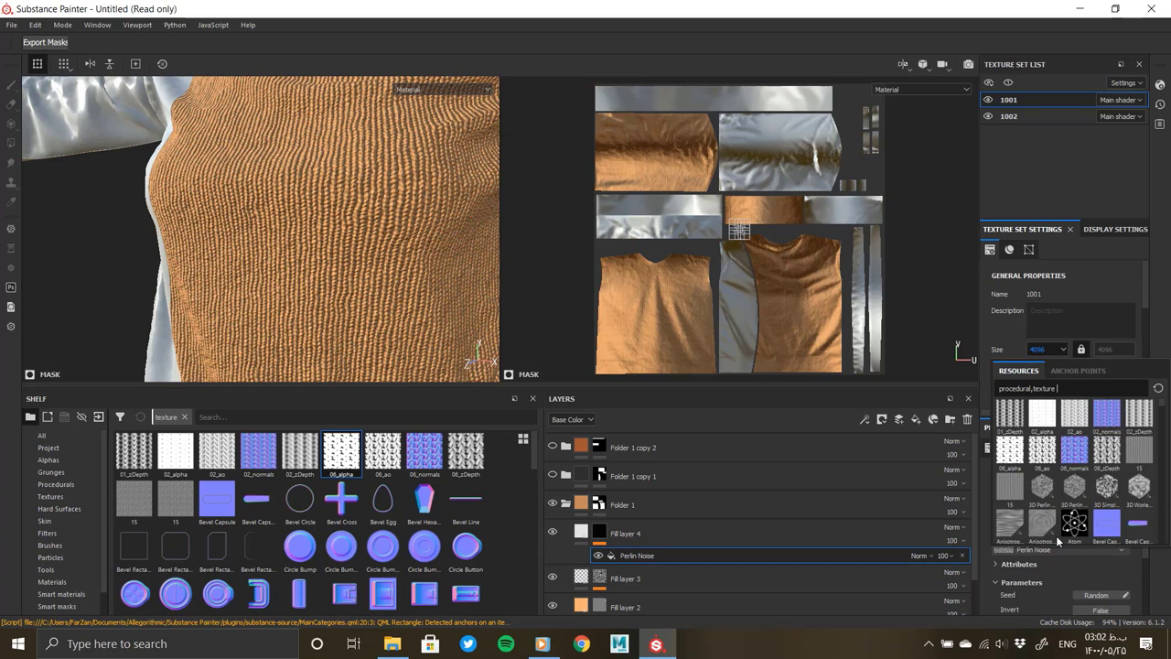
Step: Replace the mask pattern with Dirt 2 using a 'dir' search
text(dir)
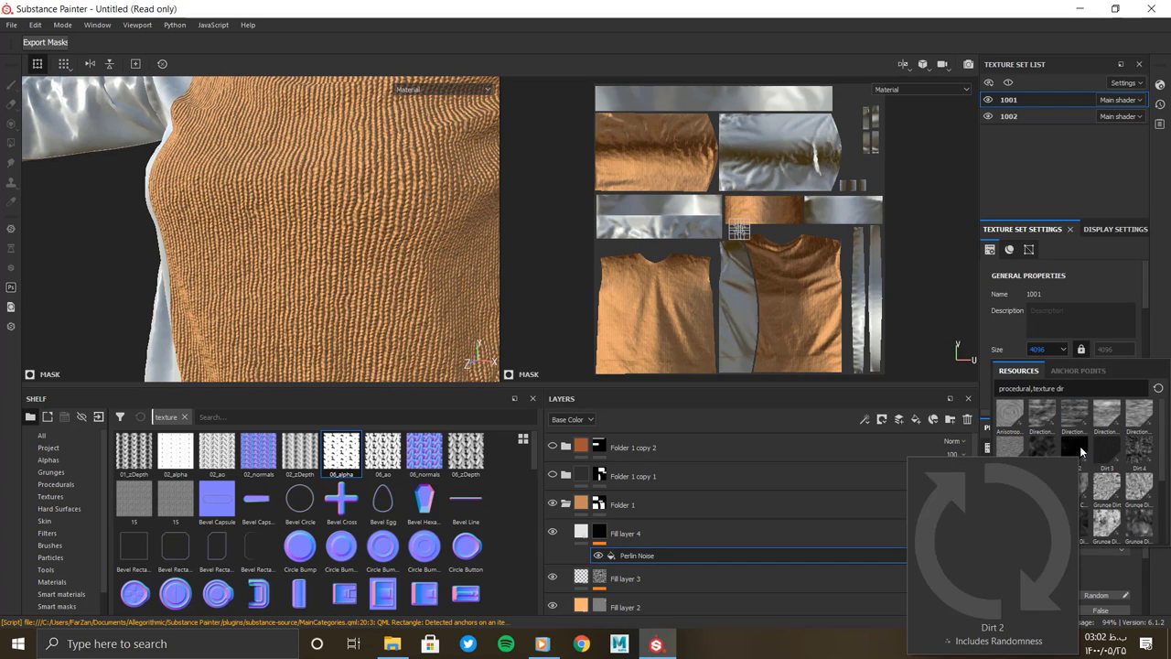
click(1077, 448)
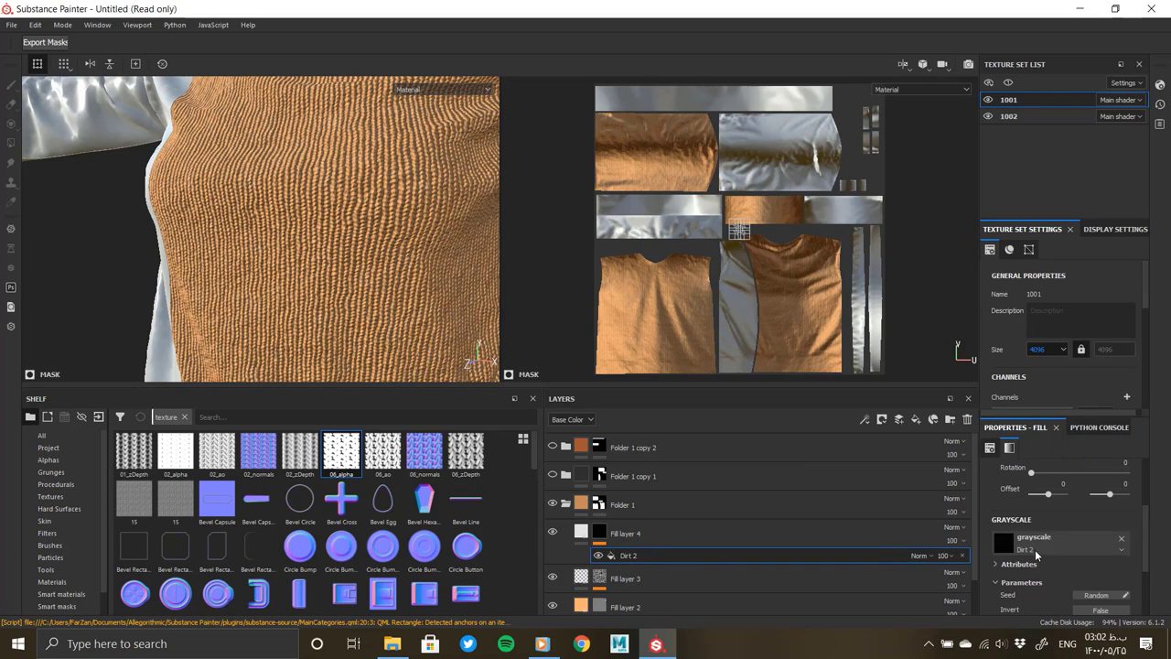
scroll(1042, 558, up, 3)
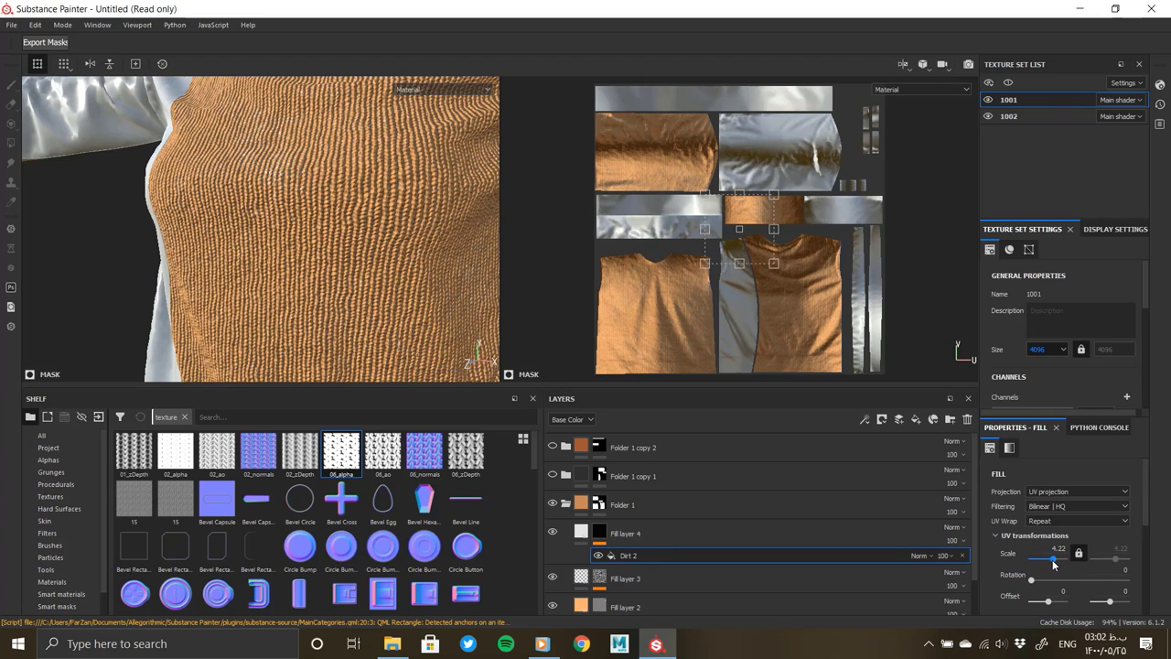
scroll(310, 253, down, 5)
alt+drag(310, 252, 384, 256)
Step: Switch the mask texture to Dirt 1 and adjust its linked tiling scale
click(1015, 571)
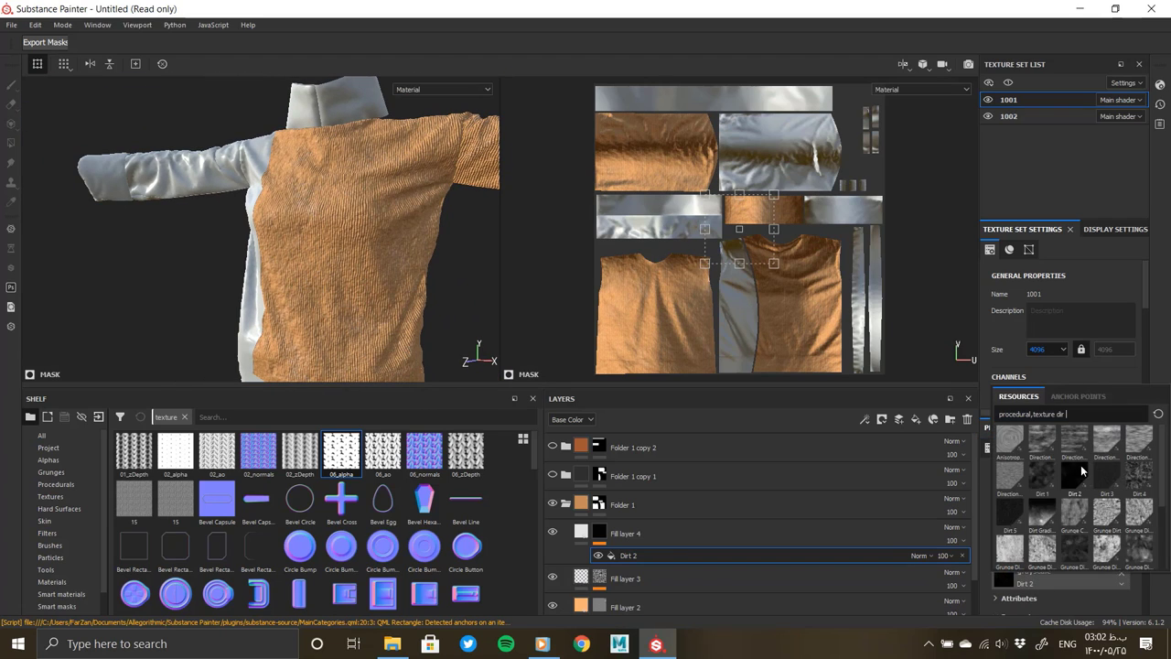
click(1045, 471)
scroll(1035, 561, up, 2)
scroll(379, 312, up, 5)
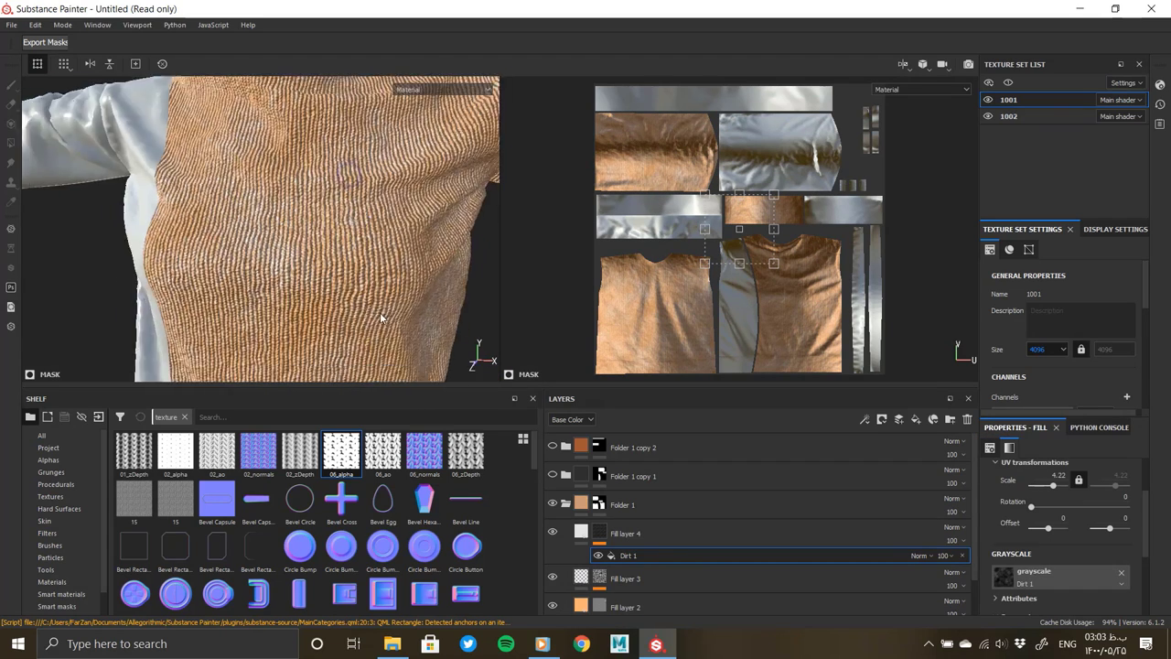
click(1079, 550)
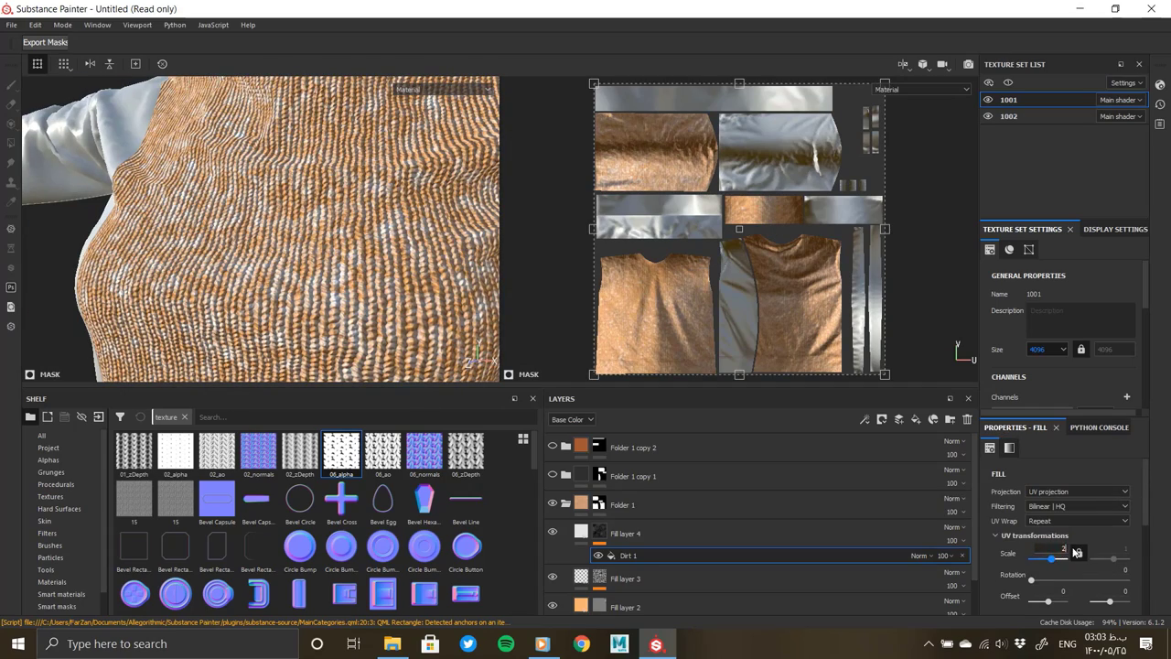
click(1075, 552)
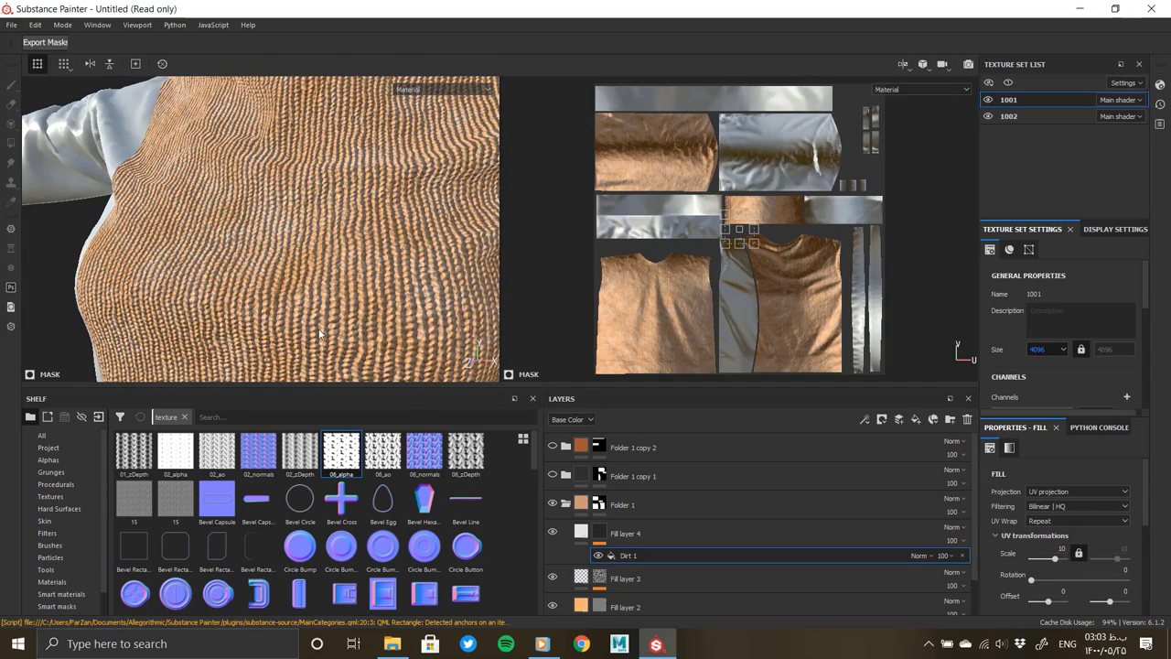
Step: Select Fill layer 4 and bring up its Base Color picker
alt+drag(320, 334, 320, 190)
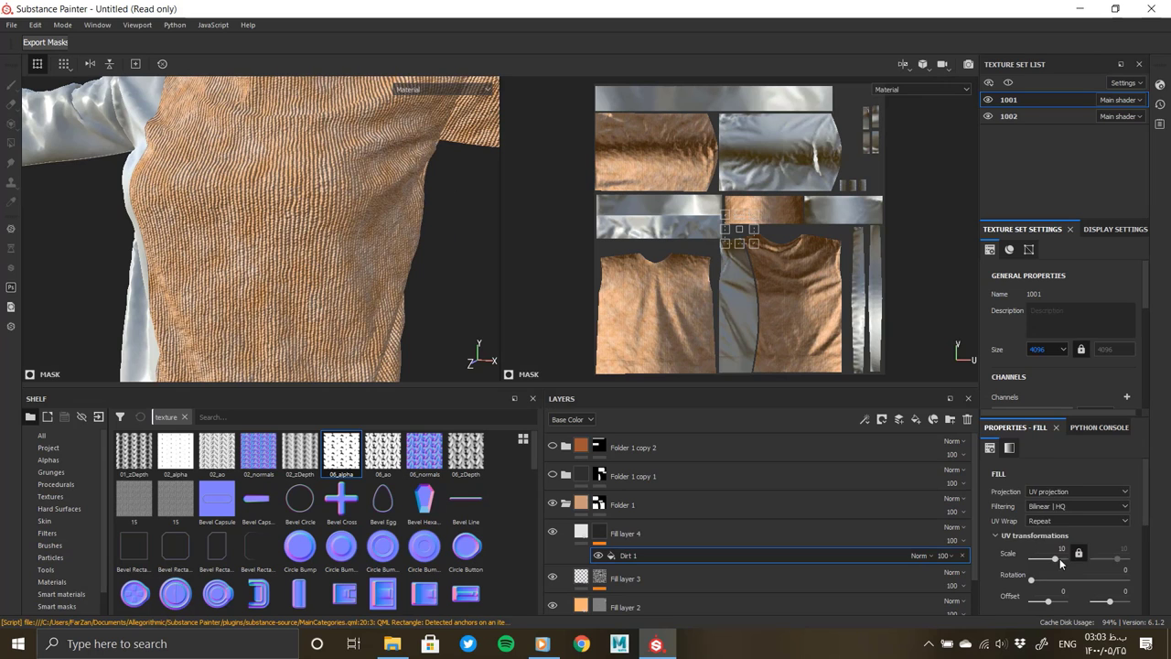
scroll(1007, 556, down, 2)
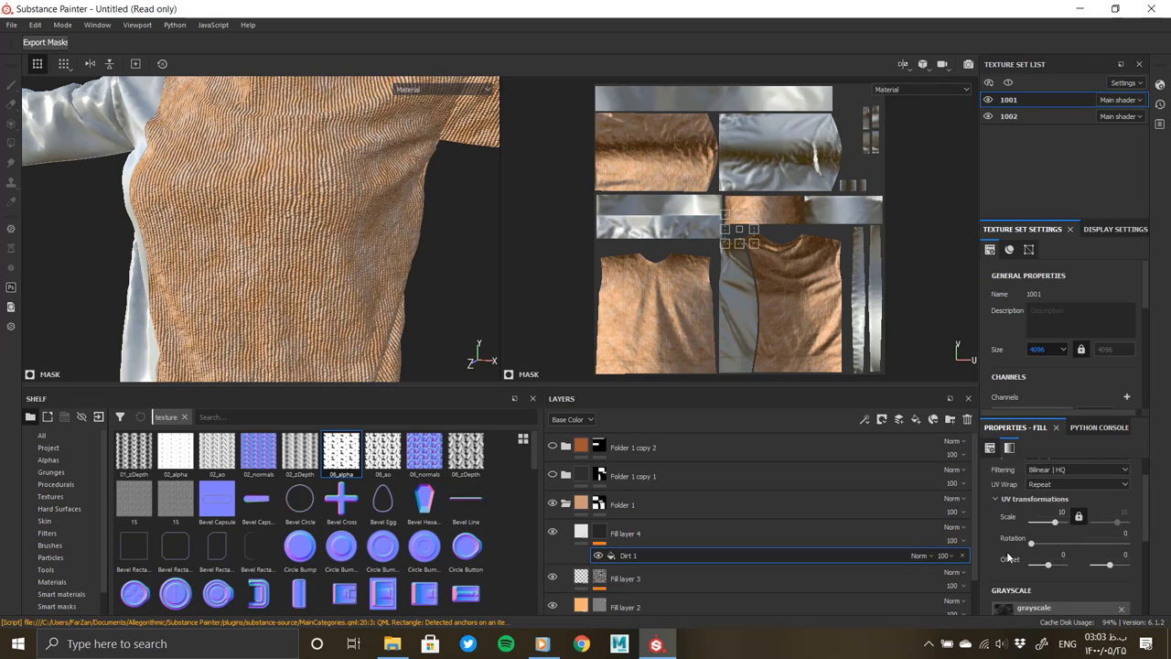
click(585, 534)
click(1017, 566)
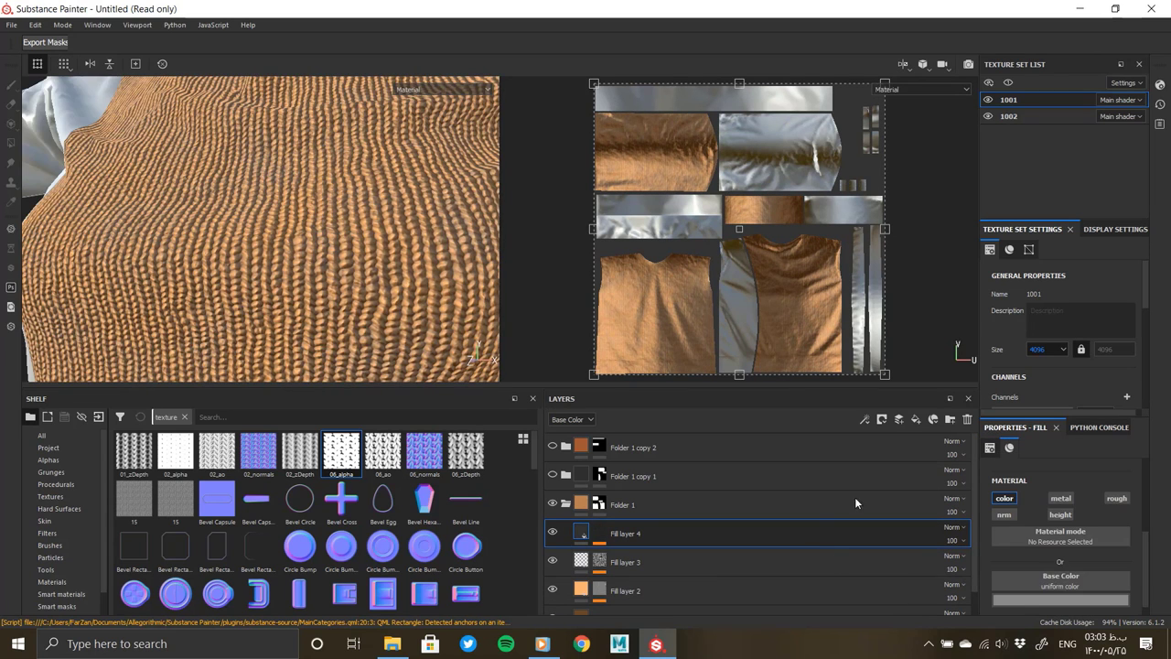
Step: Set Fill layer 4's base colour to grey
click(1015, 542)
click(831, 554)
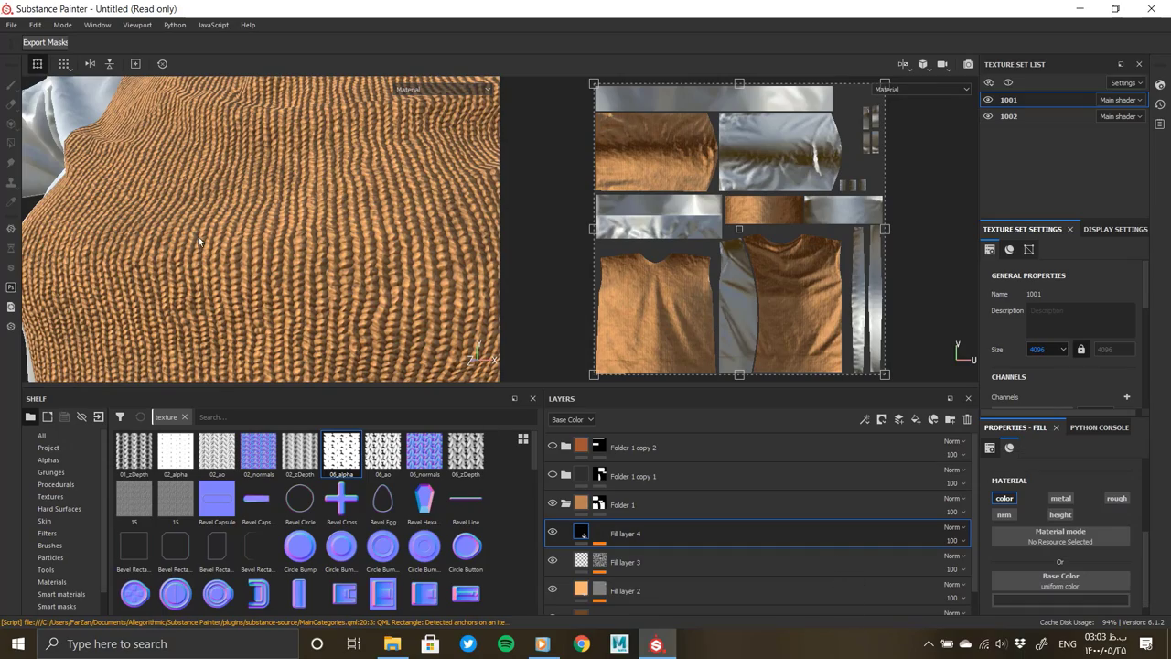
scroll(162, 243, down, 5)
scroll(162, 243, up, 5)
scroll(161, 242, down, 2)
scroll(162, 243, down, 5)
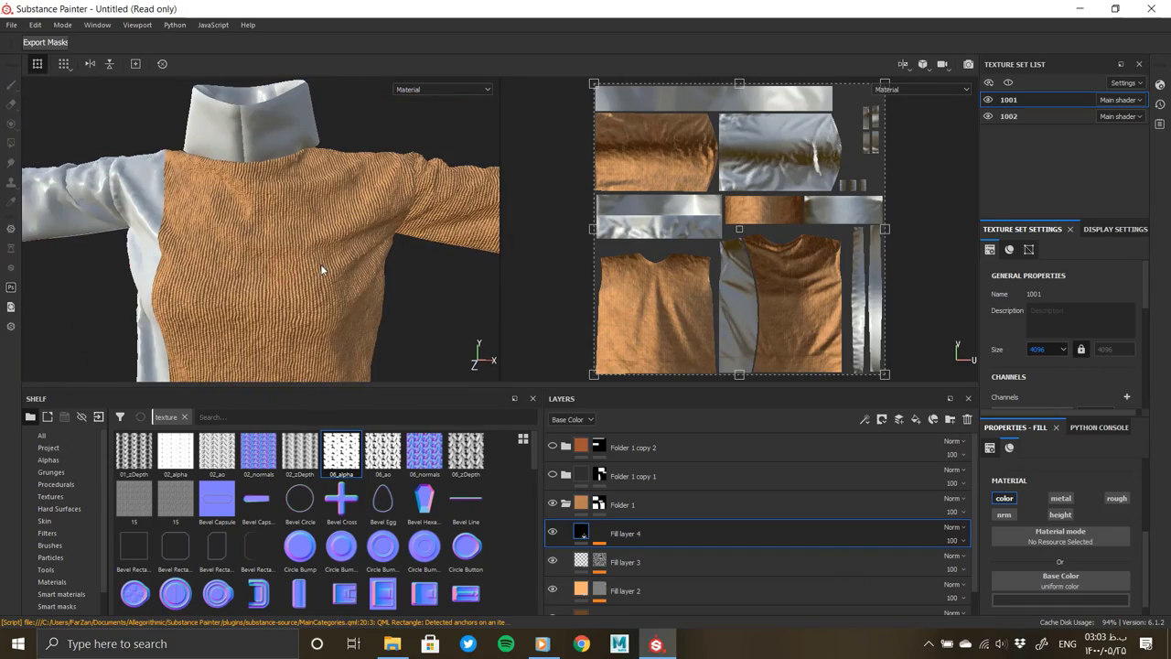
Step: Enable Fill layer 4's roughness channel and set roughness to 0.3398
click(1115, 498)
alt+drag(211, 311, 274, 326)
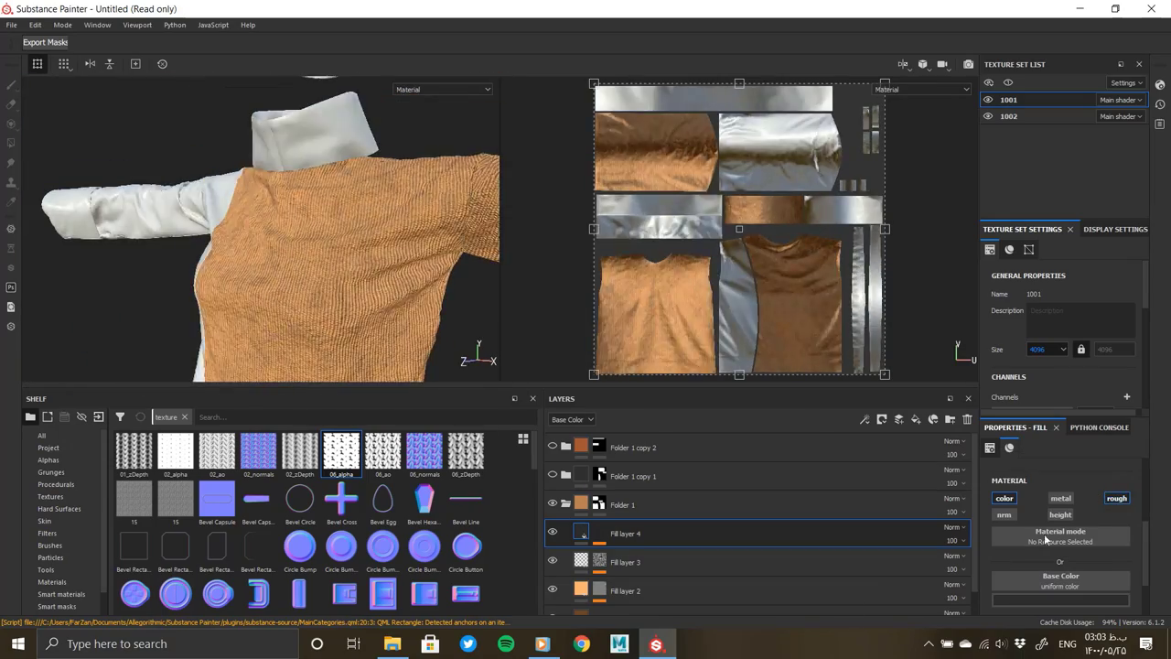
drag(1003, 594, 1035, 594)
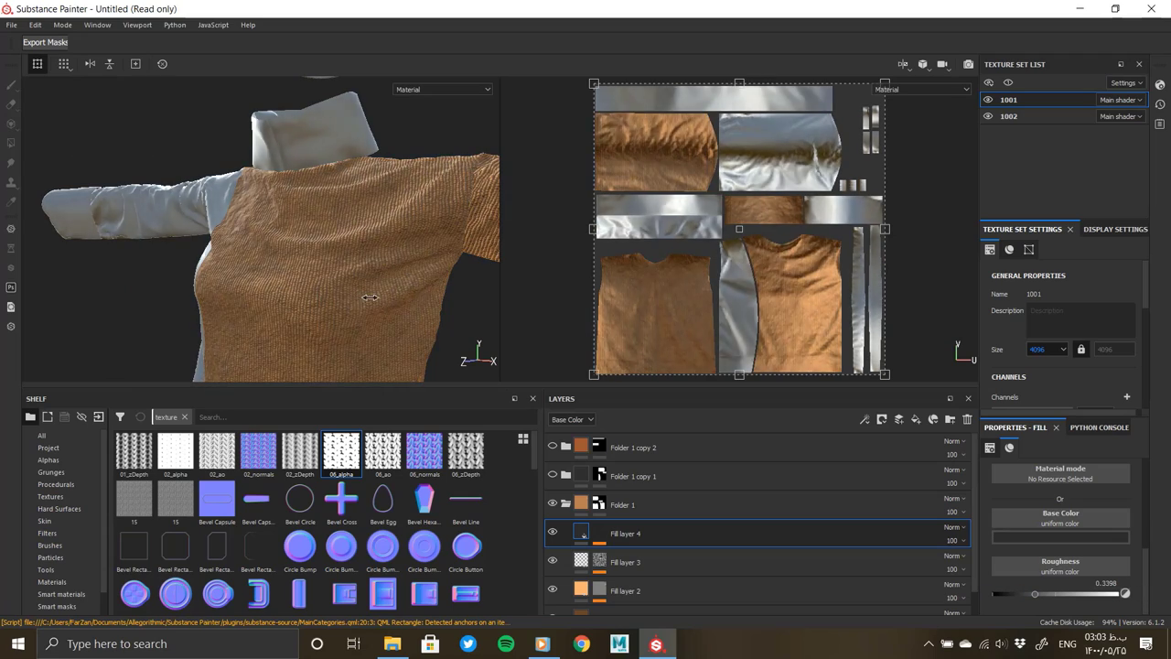
alt+drag(351, 298, 339, 287)
scroll(335, 222, up, 3)
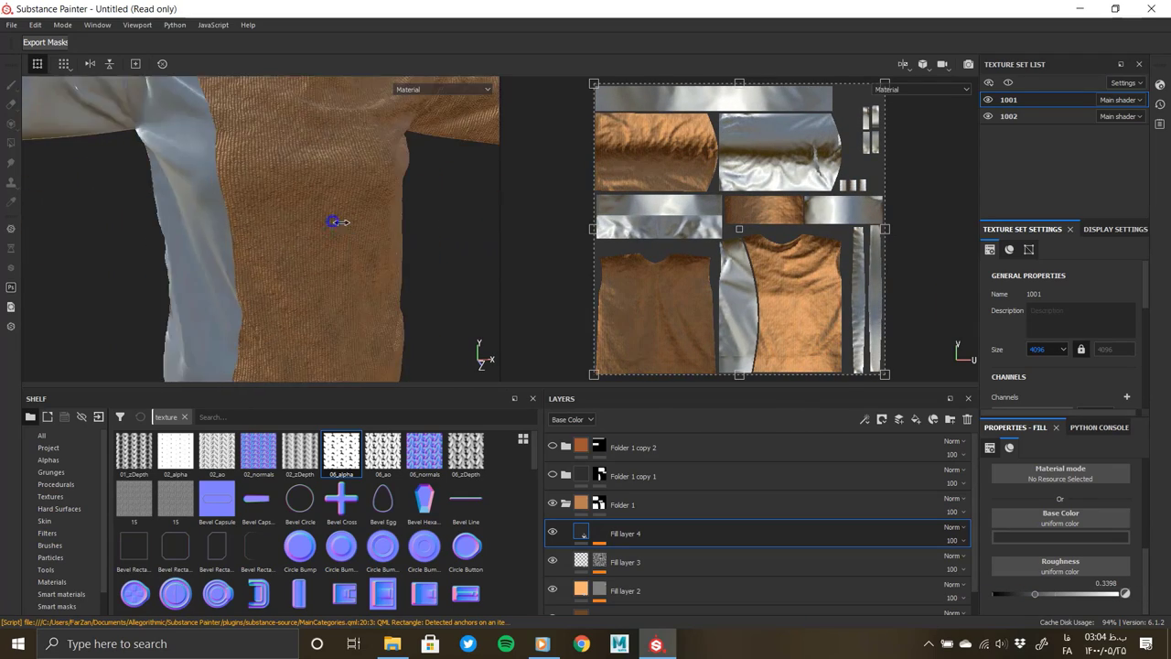
scroll(405, 301, down, 3)
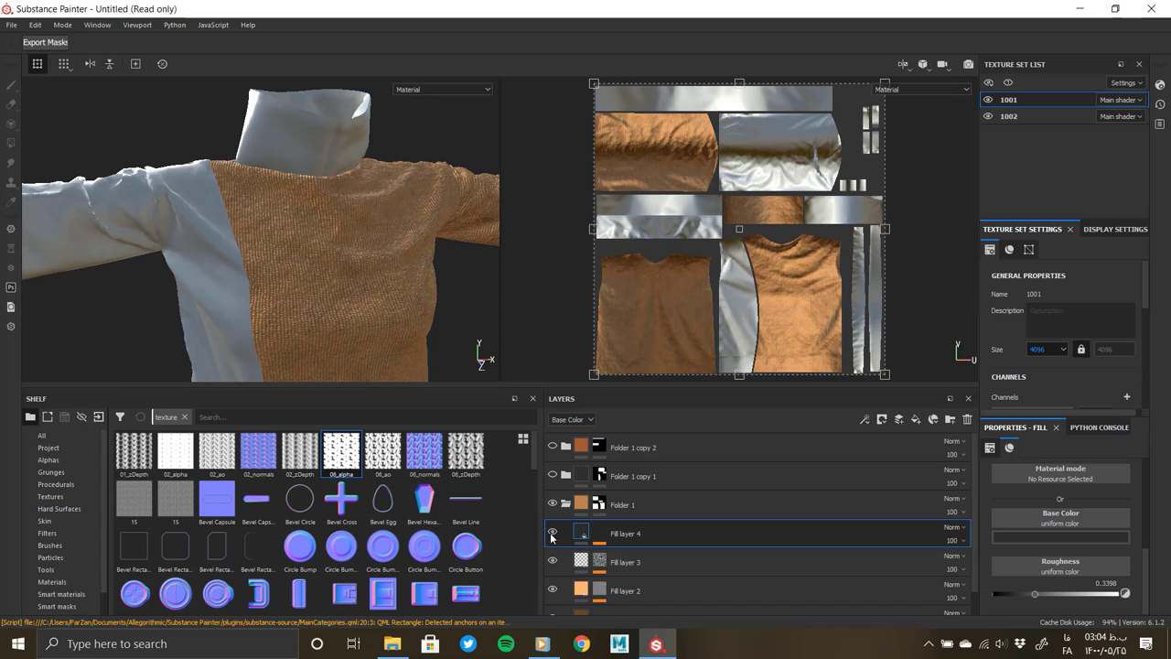
click(604, 504)
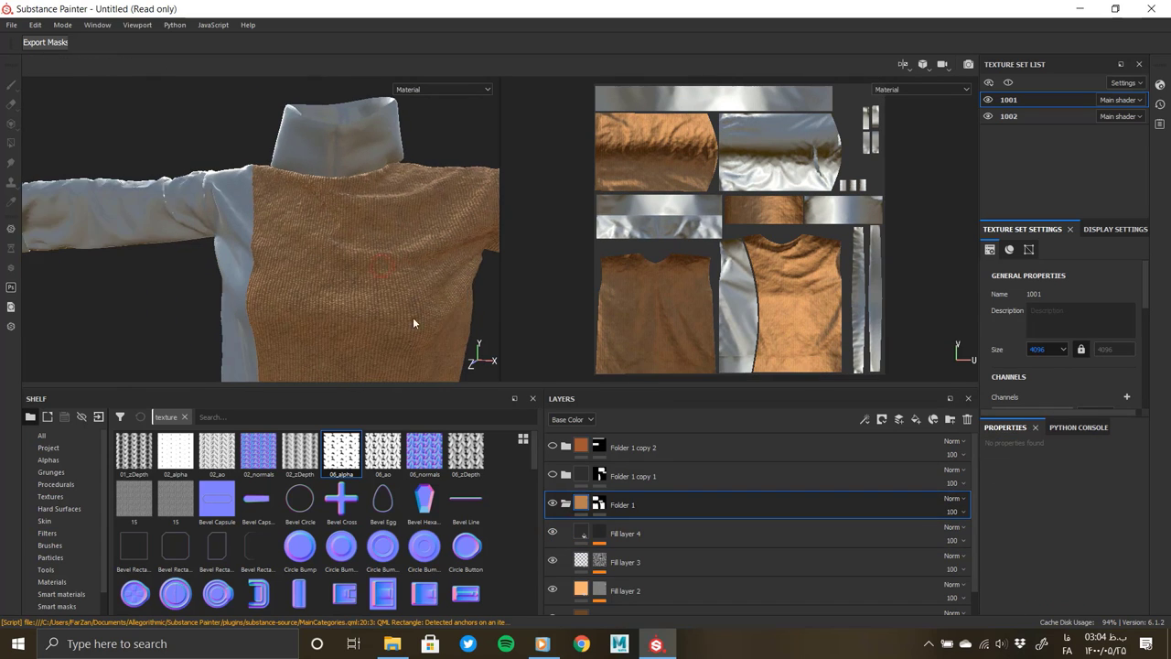
mouse_move(413, 316)
alt+mouse_down()
mouse_move(228, 258)
mouse_move(366, 254)
alt+mouse_up()
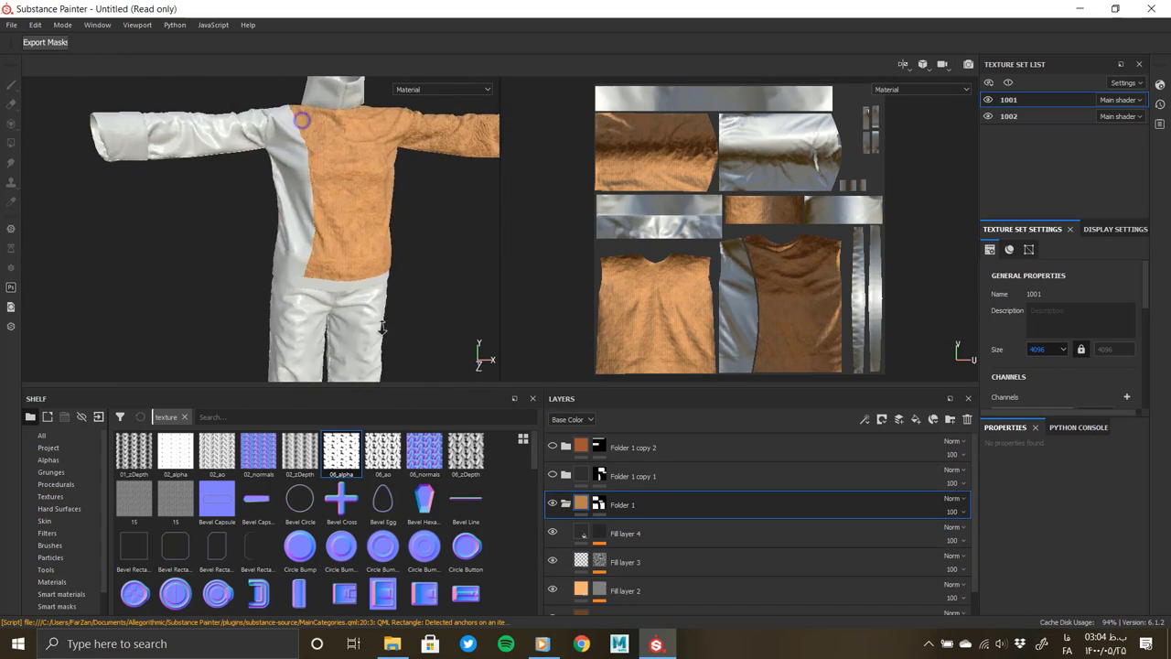
Step: Undo the older folder copies and duplicate Folder 1
mouse_move(366, 254)
alt+right_down()
mouse_move(396, 335)
mouse_move(350, 326)
alt+right_up()
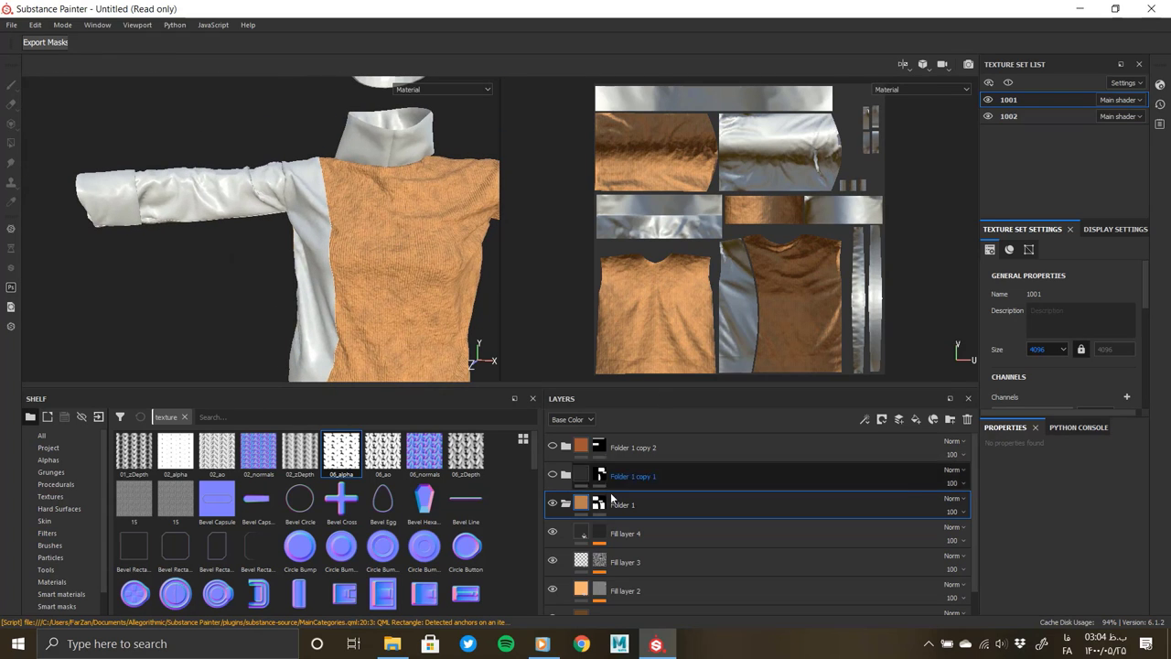
click(566, 504)
key(ctrl+z)
key(ctrl+z)
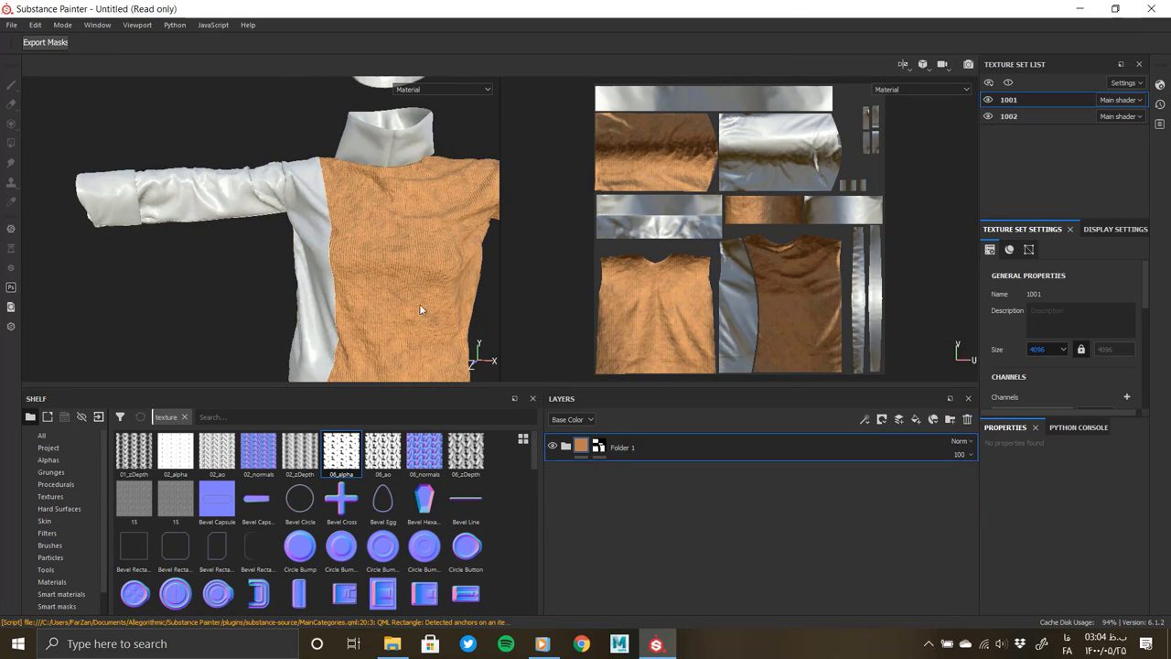
right_click(622, 446)
click(676, 240)
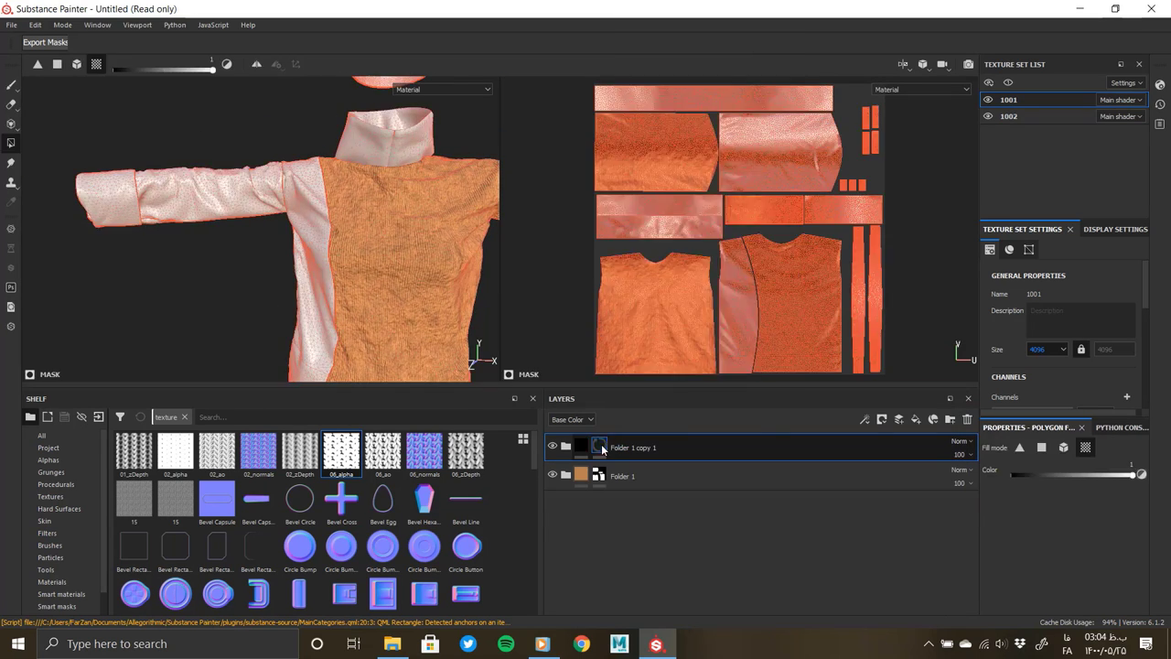
Step: Clear the copy's mask to black and polygon-fill the sleeve and side panel into it
right_click(578, 446)
click(665, 189)
click(565, 447)
click(607, 562)
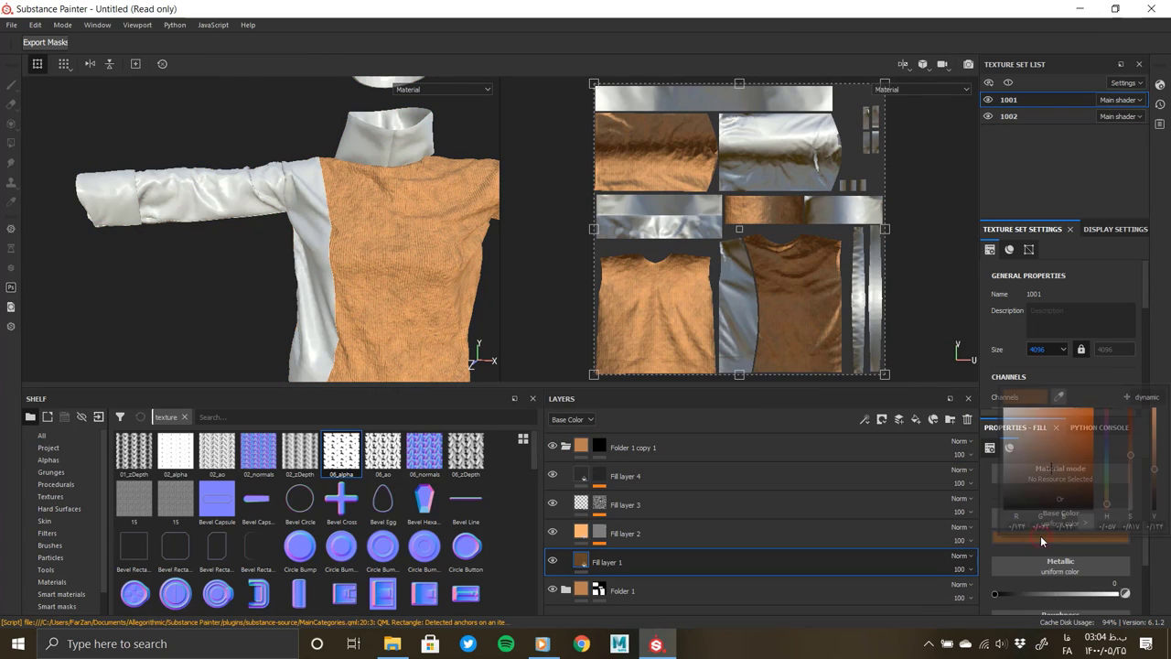
click(839, 531)
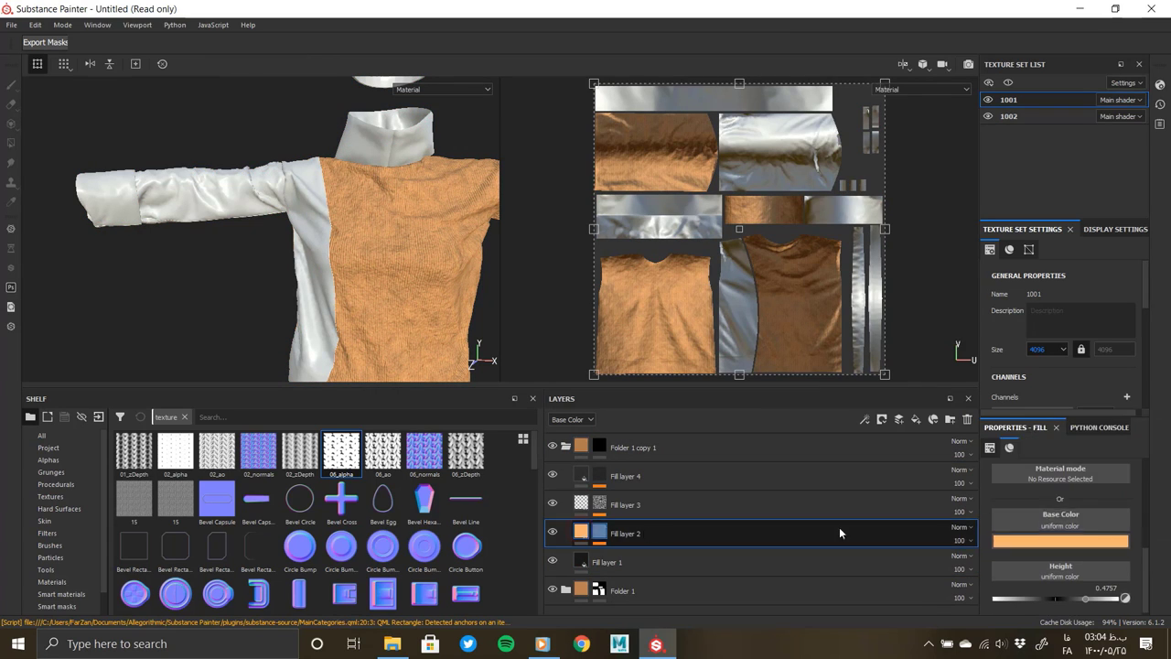
click(579, 446)
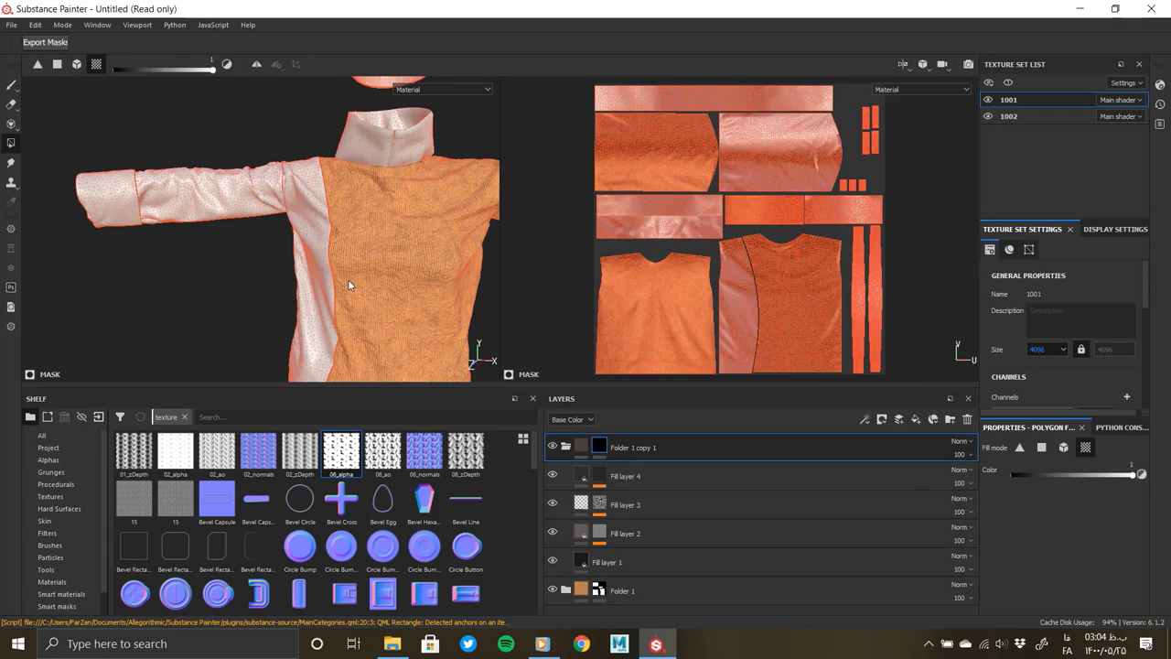
click(228, 203)
mouse_move(119, 191)
alt+mouse_down()
mouse_move(405, 236)
mouse_move(387, 380)
mouse_move(269, 239)
mouse_move(230, 222)
mouse_move(232, 210)
mouse_move(358, 261)
mouse_move(445, 261)
mouse_move(308, 254)
mouse_move(385, 291)
mouse_move(205, 253)
mouse_move(236, 304)
alt+mouse_up()
scroll(235, 200, up, 3)
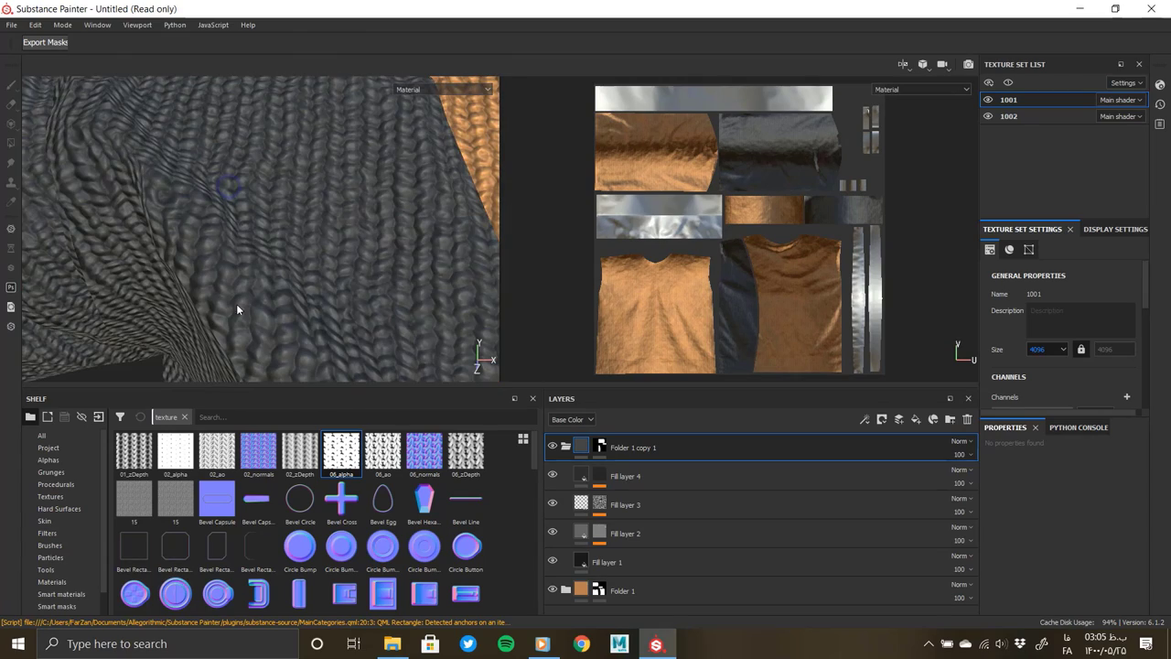
Step: Delete Fill layer 4 from the copy and set Fill layers 1 and 2 to dark colours
click(631, 476)
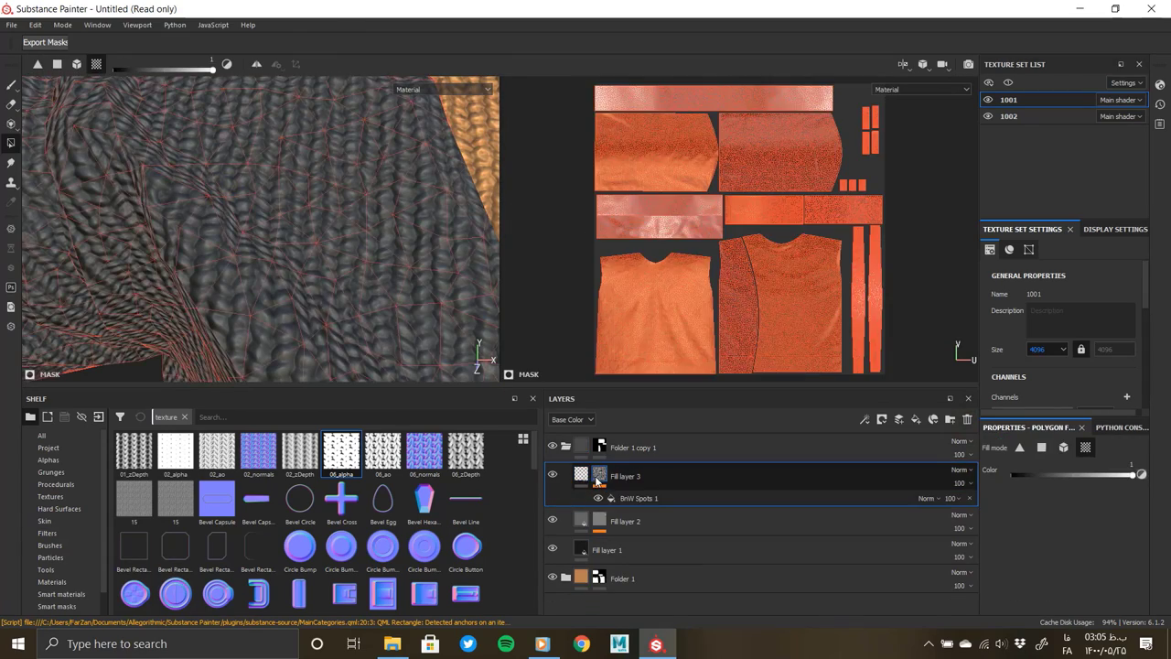
key(Delete)
click(597, 505)
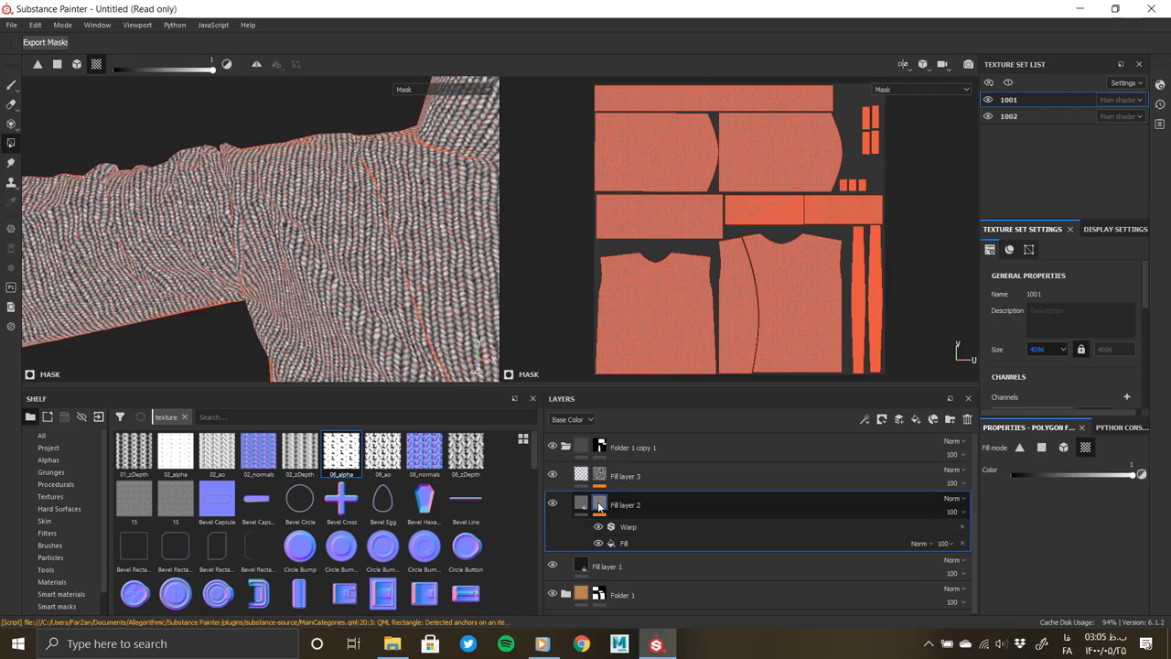
click(578, 534)
click(1060, 586)
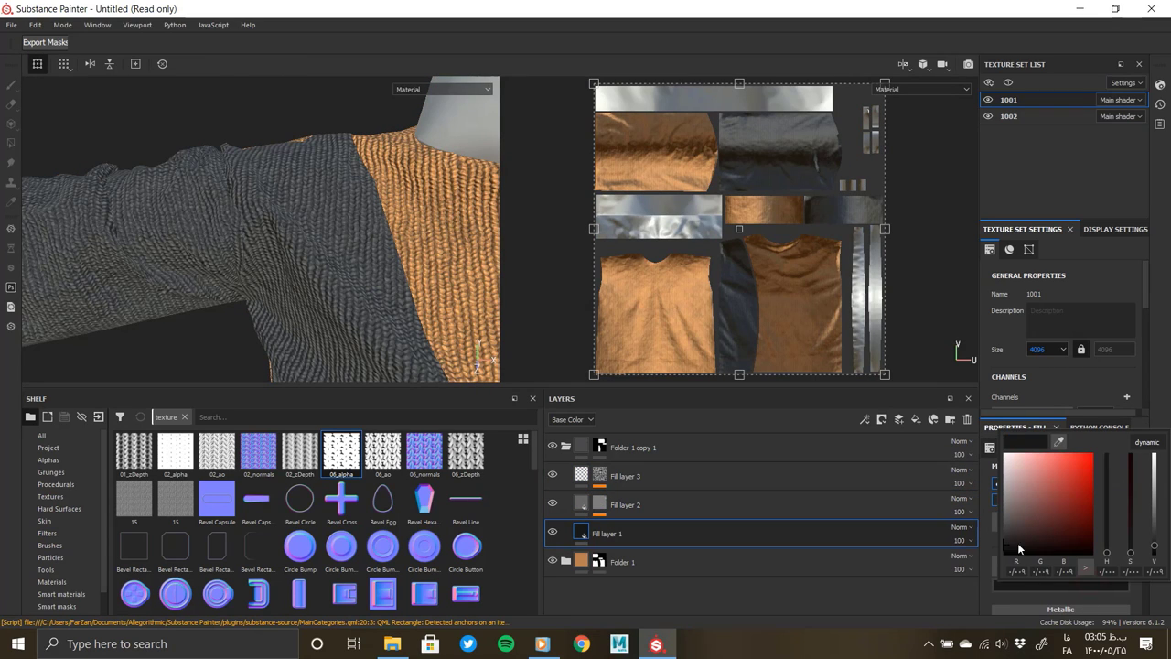
click(1017, 542)
click(625, 504)
click(1060, 586)
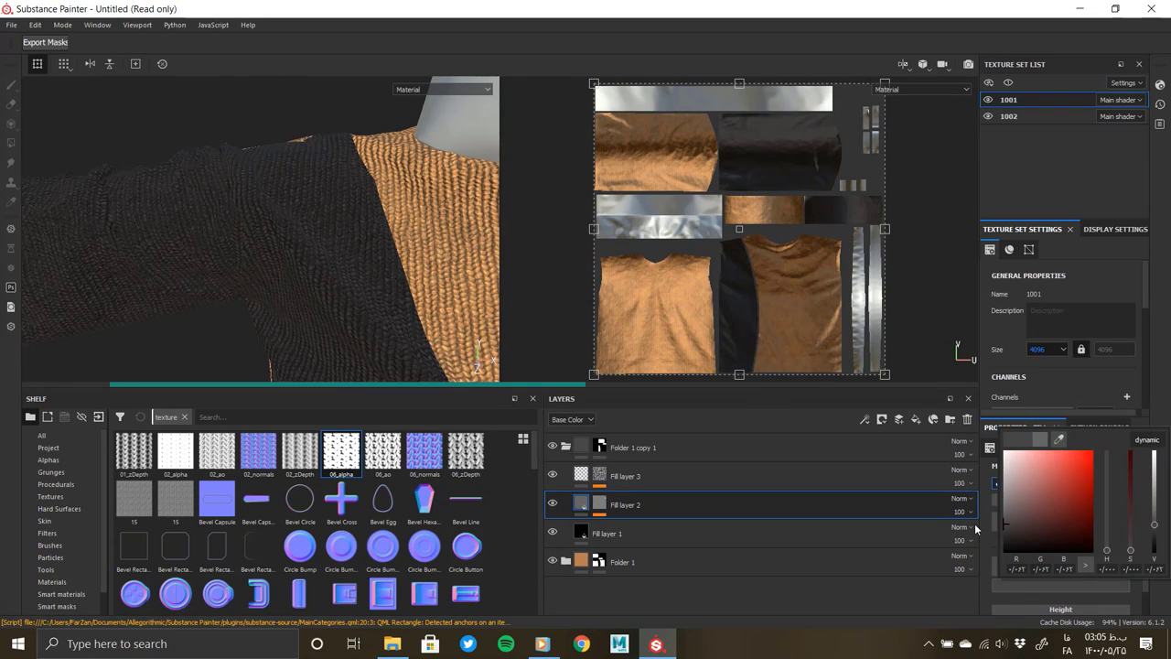
click(218, 264)
Step: Check the dark sleeves from the front and collapse the copied folder
scroll(218, 264, down, 5)
alt+drag(217, 261, 442, 231)
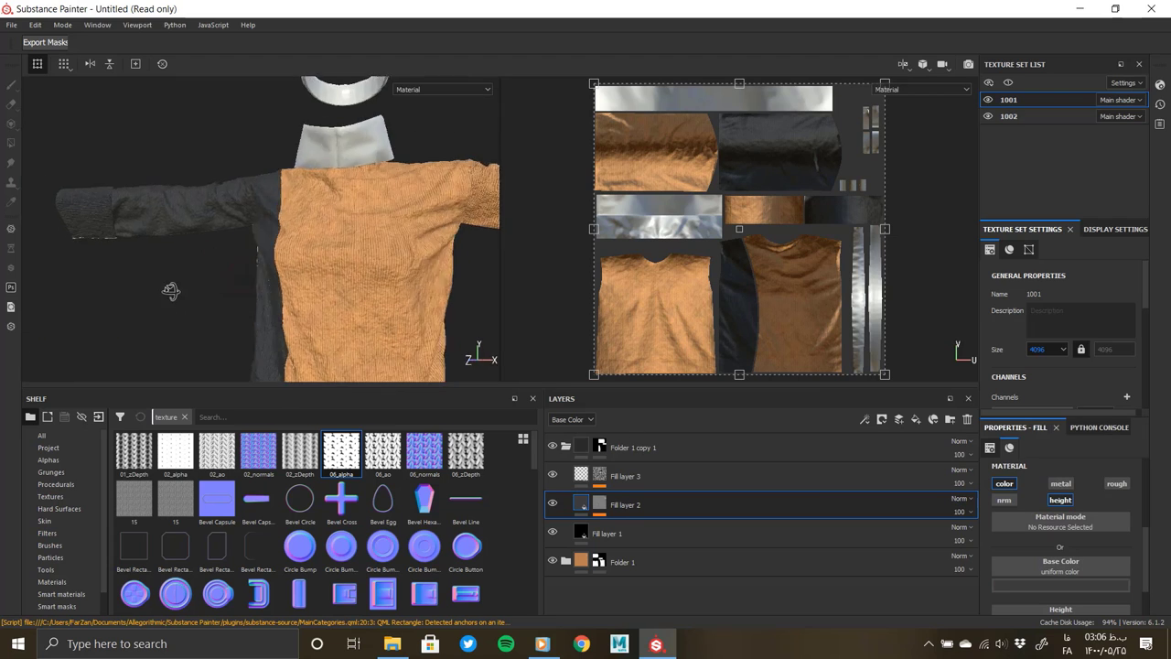
scroll(349, 217, up, 3)
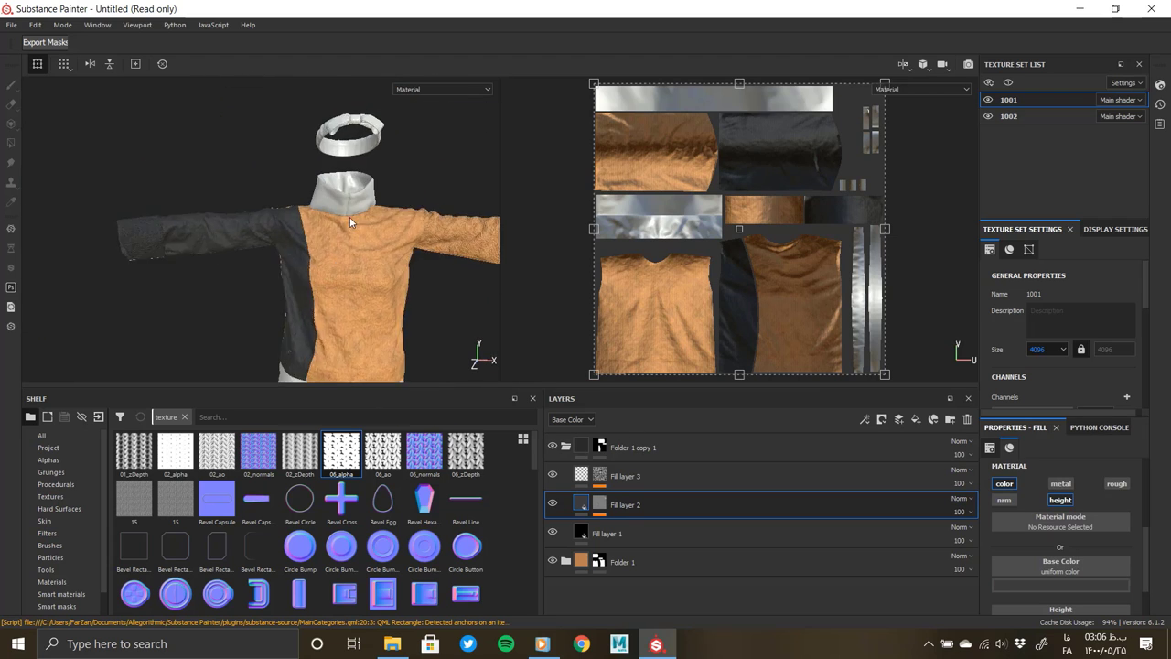
scroll(349, 238, up, 3)
scroll(347, 274, up, 2)
click(662, 445)
Step: Duplicate Folder 1 again and clear the new copy's mask
click(627, 476)
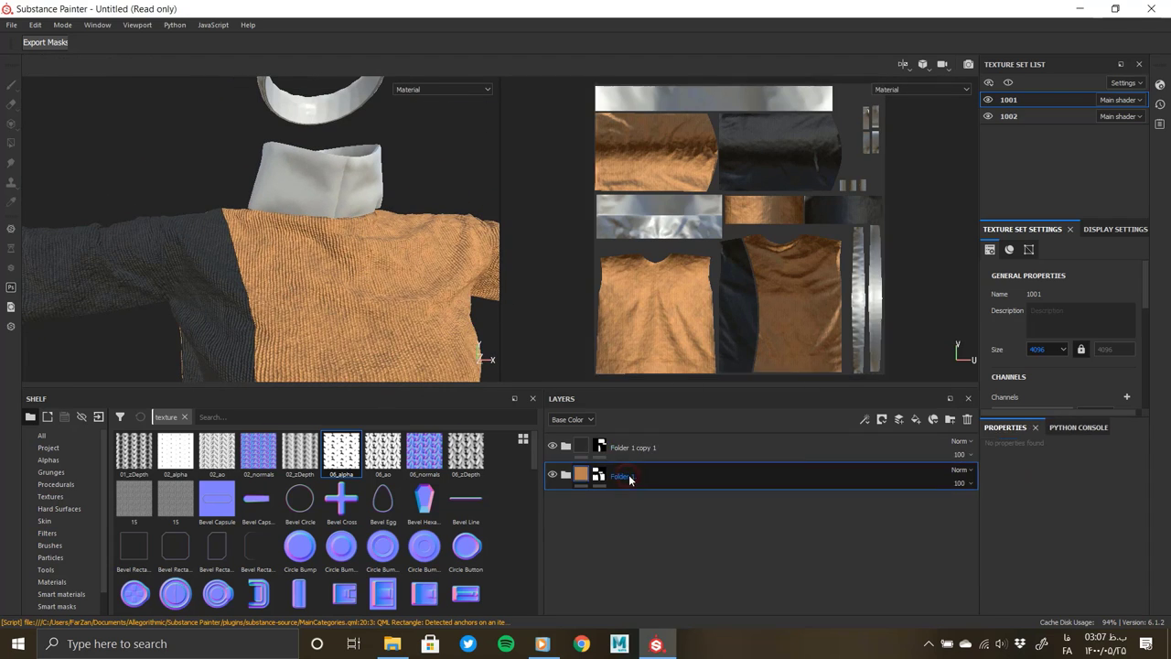
right_click(627, 476)
click(671, 252)
right_click(602, 475)
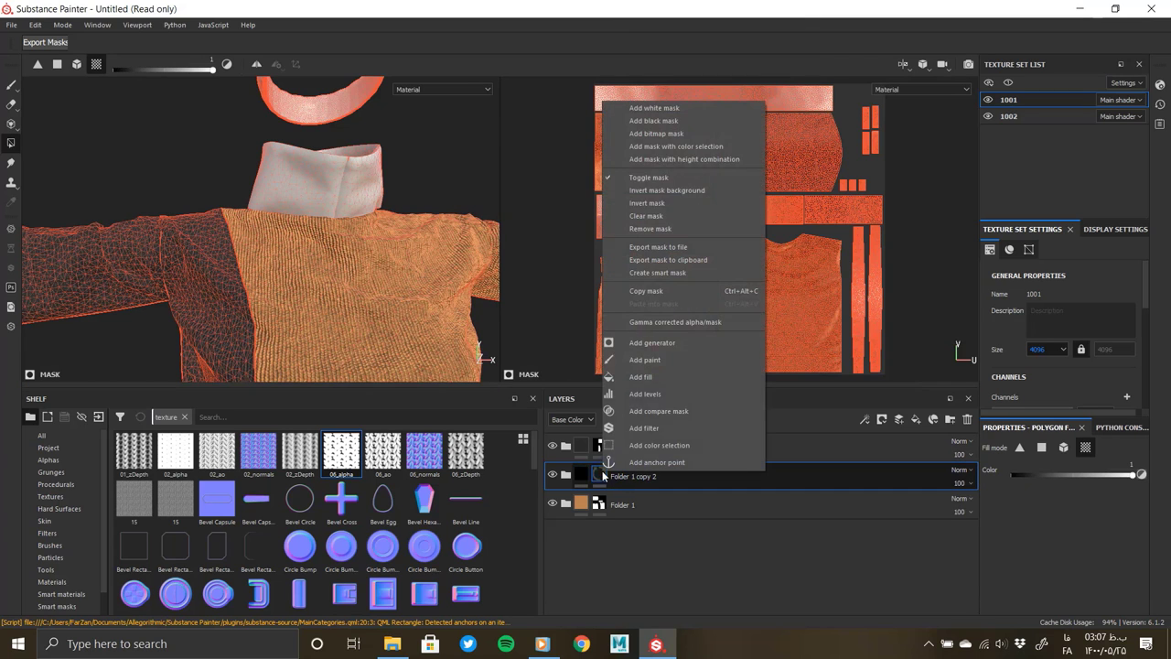
click(649, 228)
Step: Colour the new copy's Fill layer 1 red and Fill layer 2 a darker red
click(606, 566)
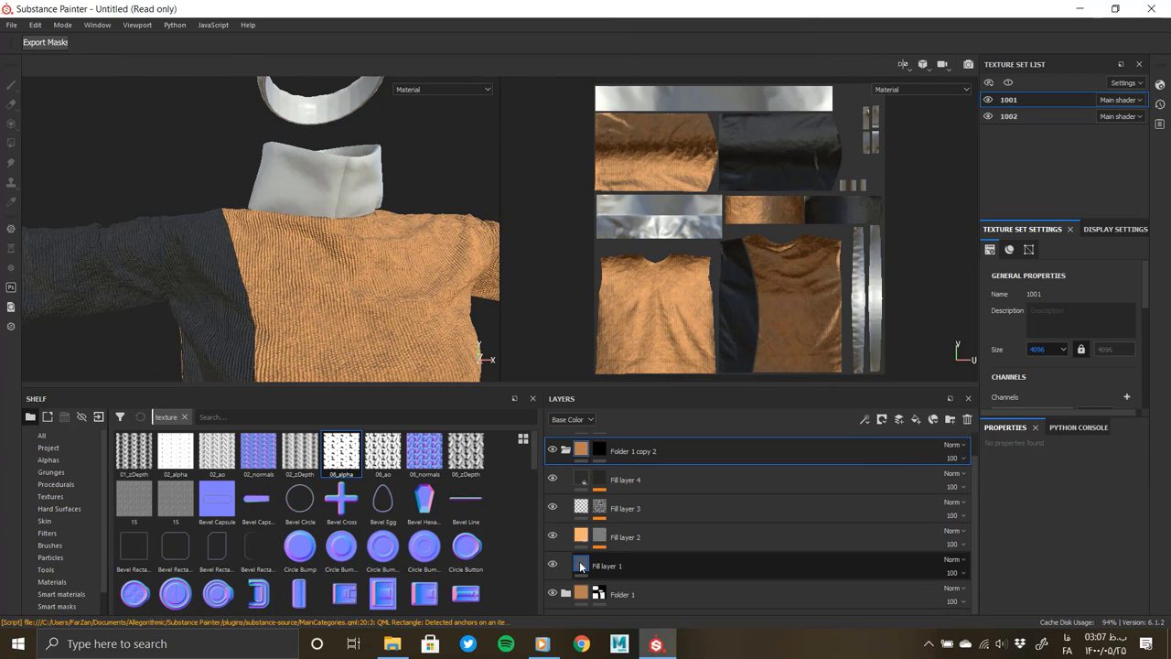
click(1026, 579)
click(1107, 558)
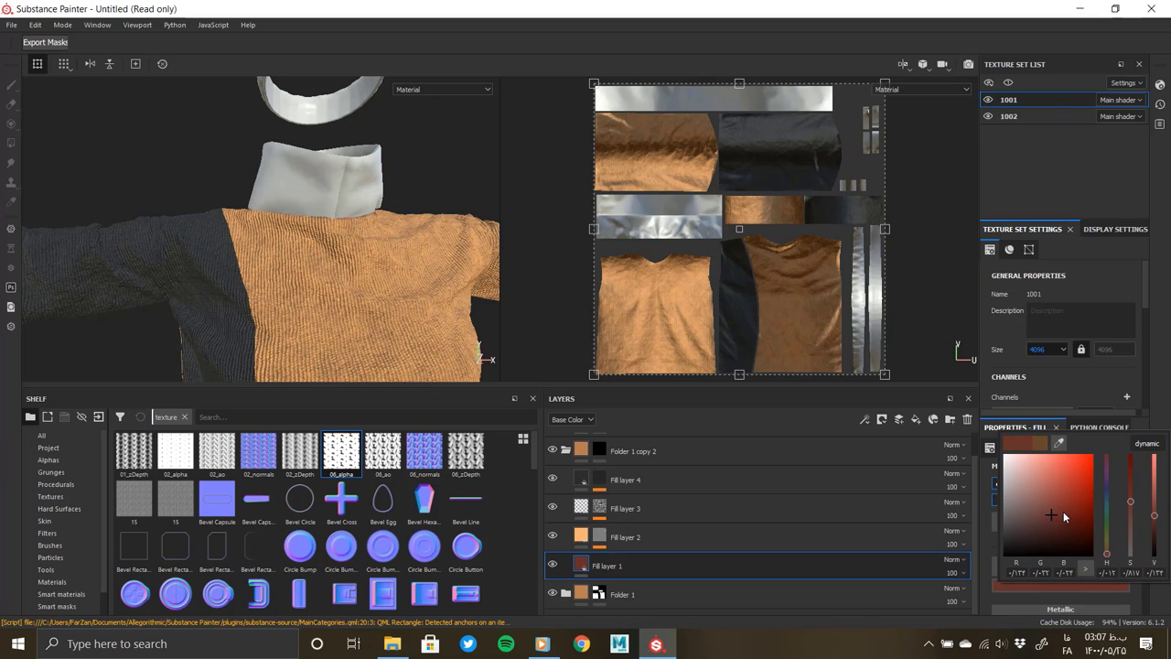
click(586, 540)
click(1043, 583)
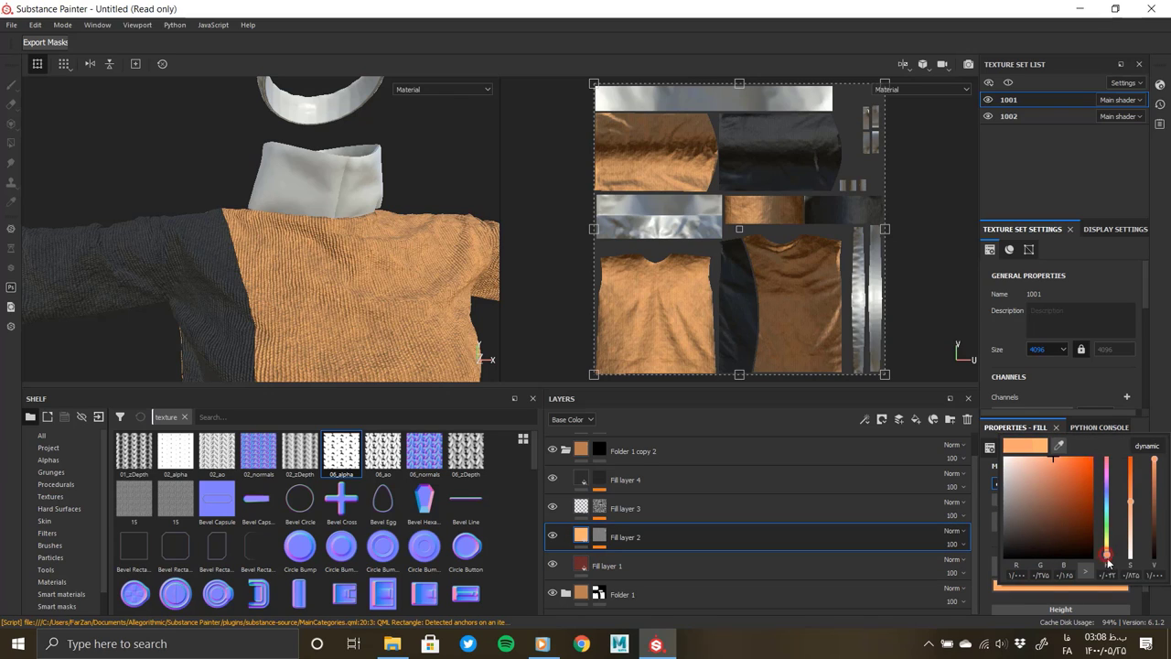
click(1058, 493)
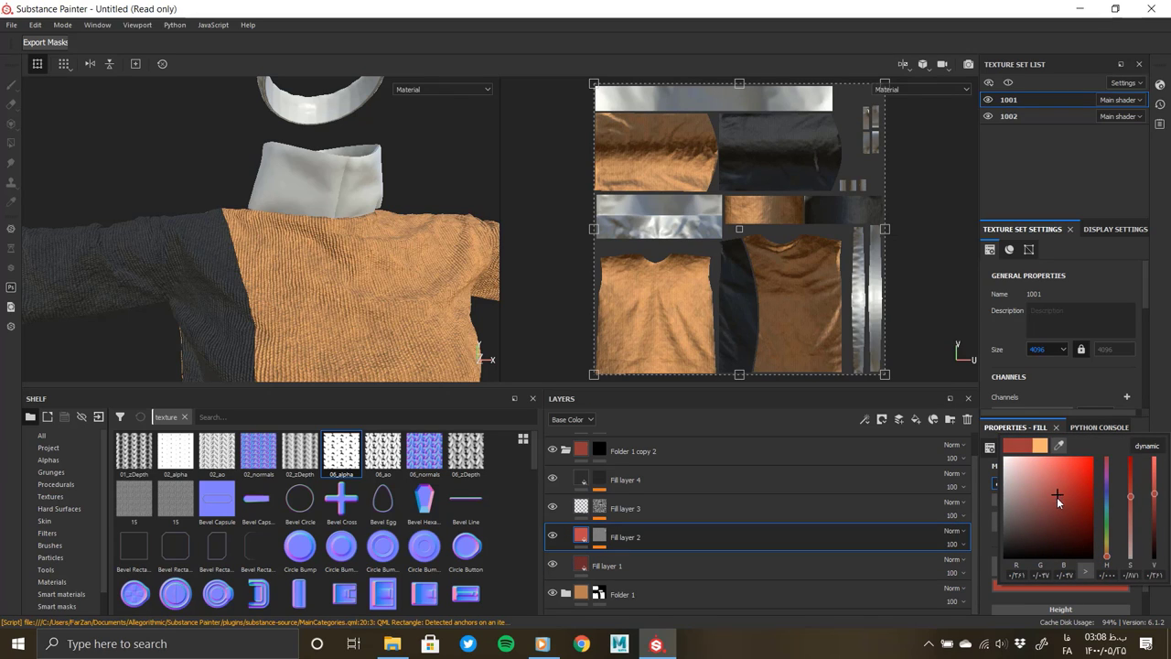
Step: Polygon-fill the collar and waistband into the red group's mask
click(598, 450)
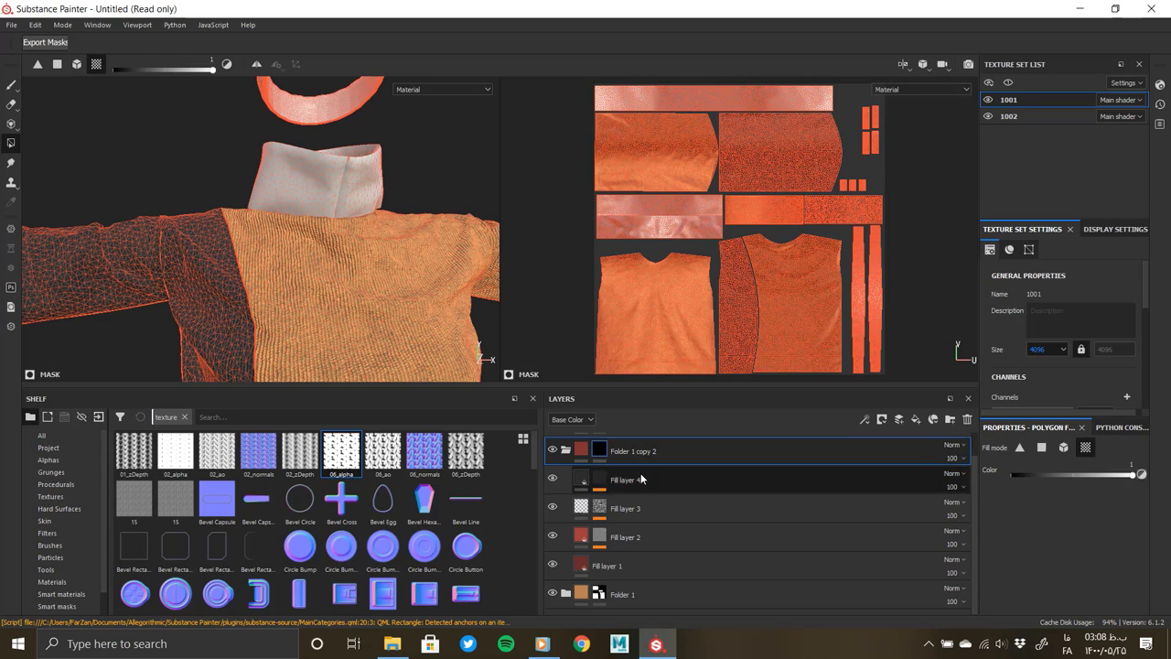
click(327, 179)
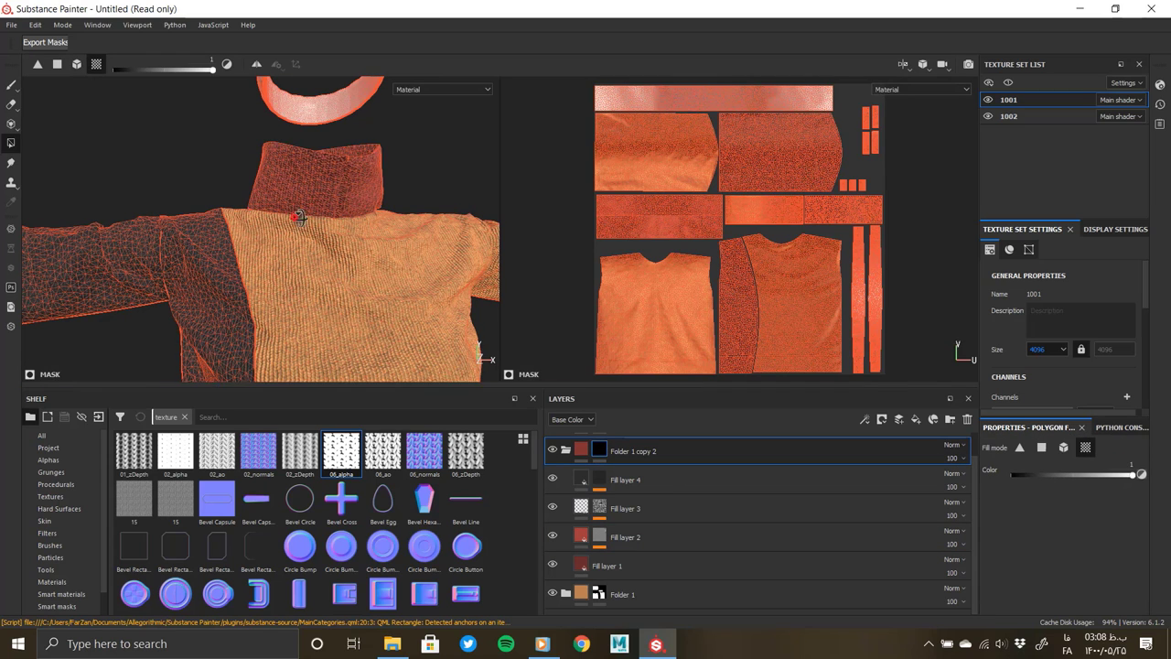
middle_drag(299, 217, 331, 194)
click(325, 150)
Step: Bring the collar back into view and expand the red group to Fill layer 2's mask effects
click(565, 450)
click(641, 476)
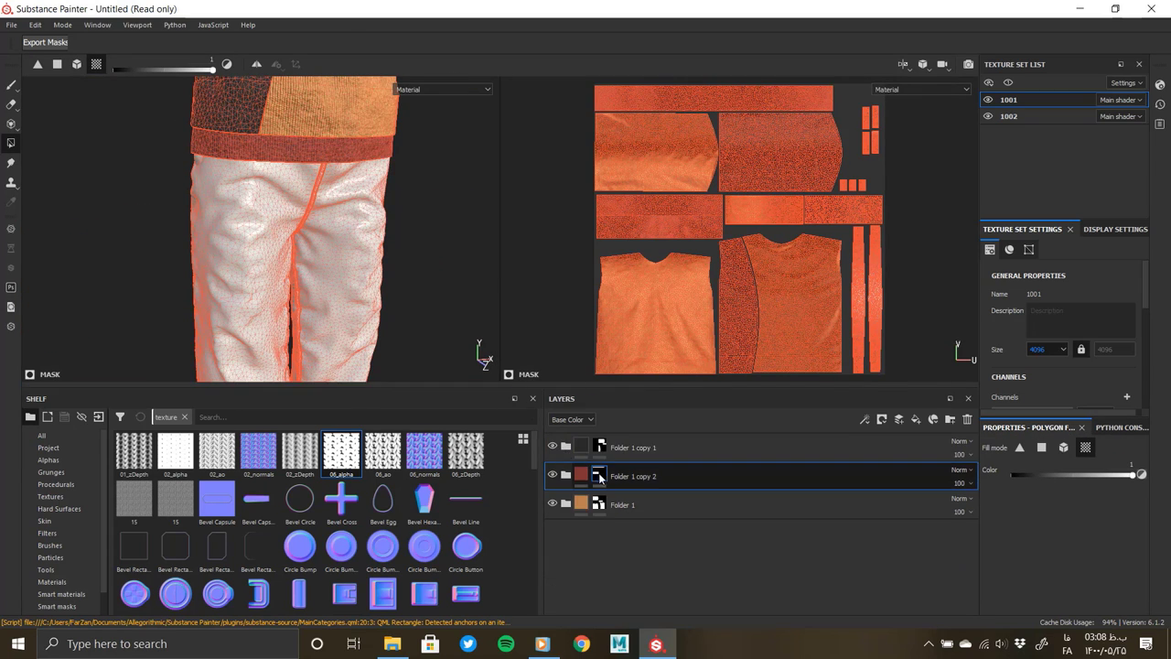
mouse_move(348, 247)
middle_down()
mouse_move(369, 523)
mouse_move(659, 524)
middle_up()
click(566, 476)
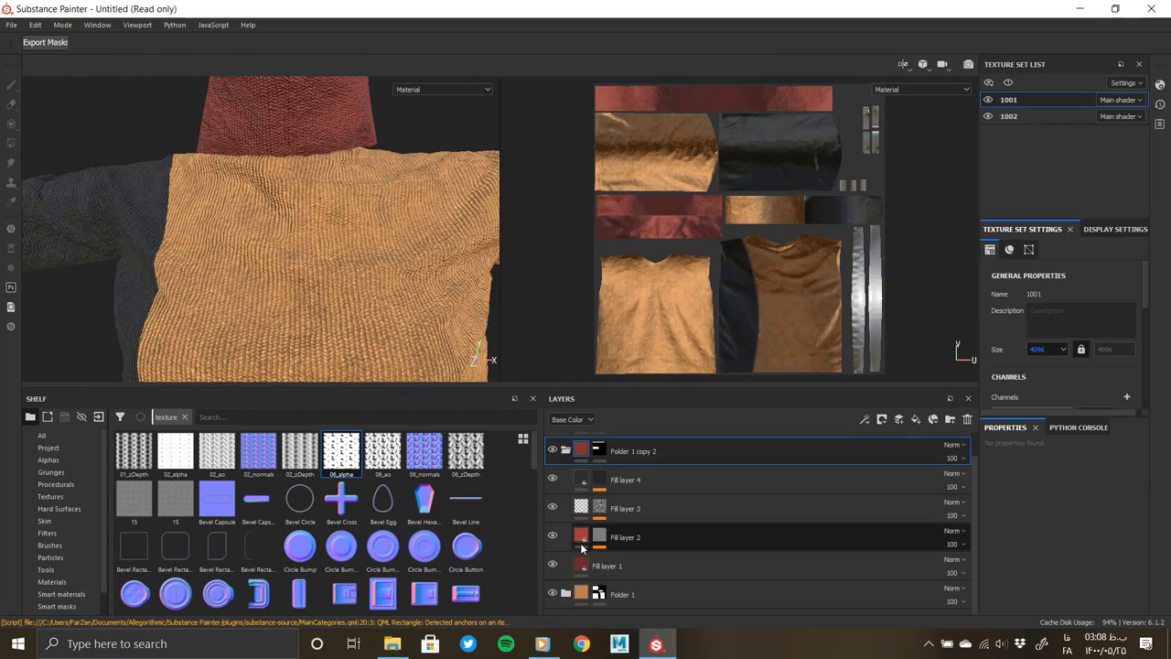
click(628, 575)
Step: Load the 02_zDepth knit pattern into the collar mask's Fill and lock its UV scale
click(391, 643)
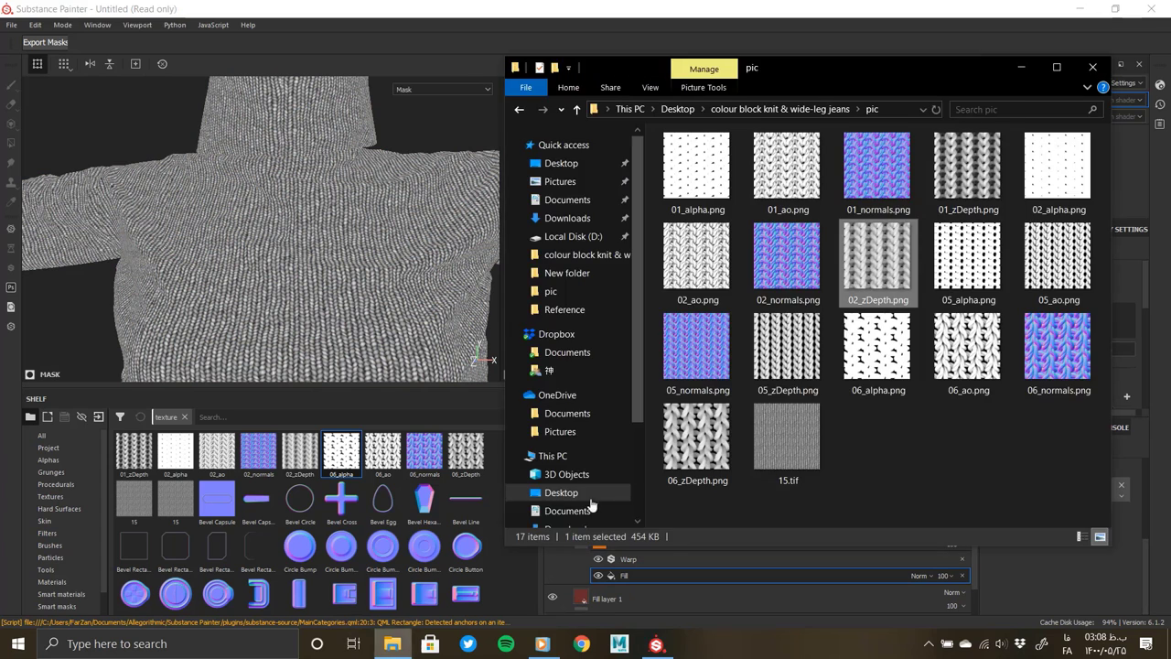
click(363, 6)
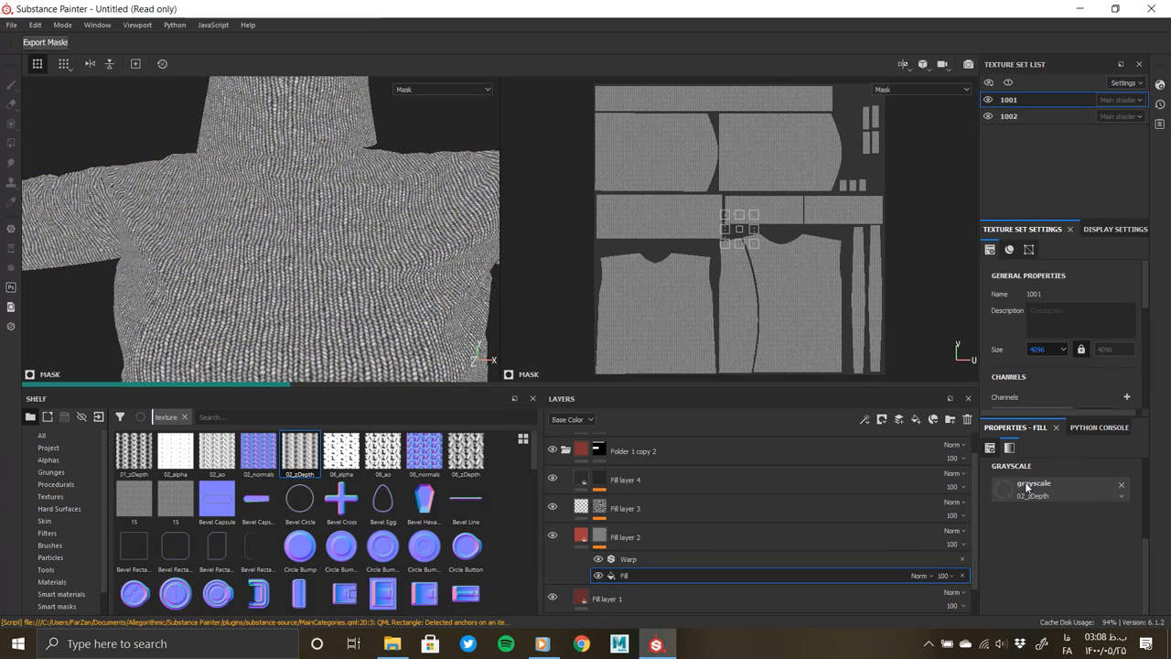
alt+drag(333, 236, 275, 183)
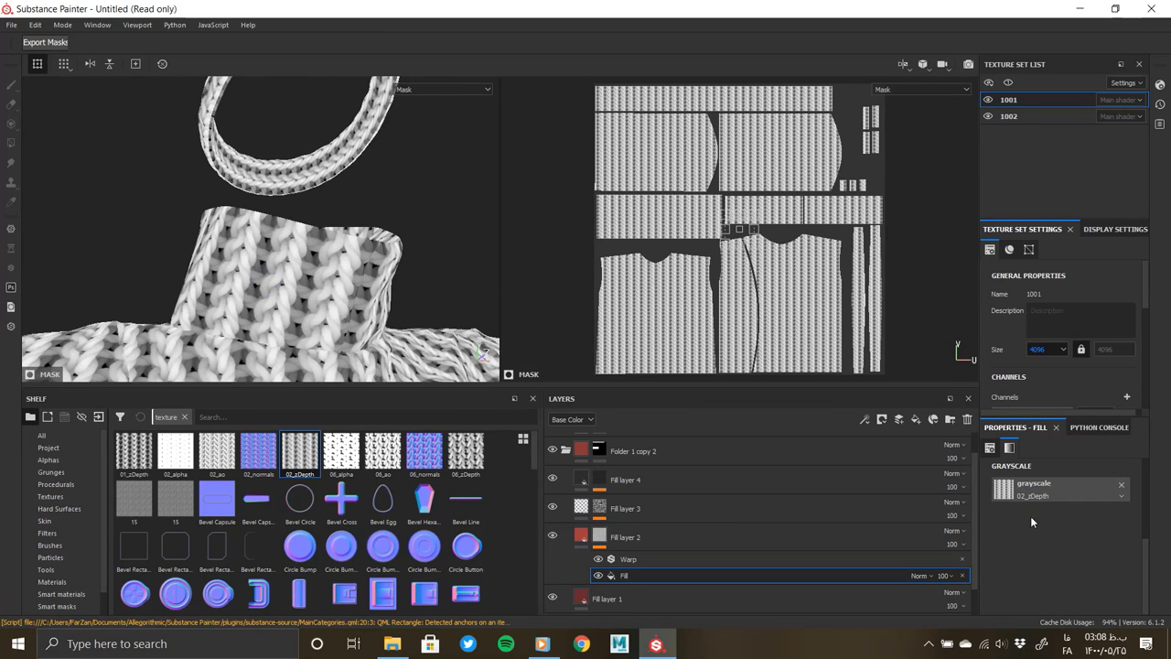
scroll(1032, 512, up, 3)
click(1078, 500)
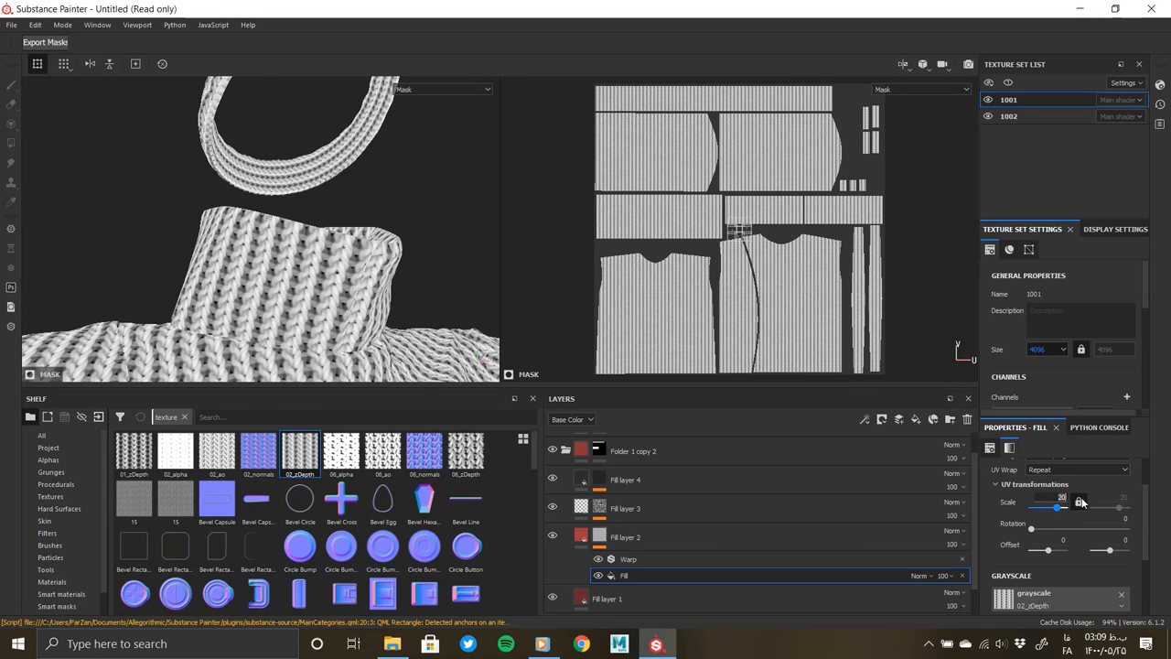
Step: Select Fill layer 2 and orbit to inspect the collar from above and the side
mouse_move(337, 308)
alt+mouse_down()
mouse_move(366, 313)
mouse_move(283, 242)
mouse_move(373, 289)
mouse_move(559, 504)
alt+mouse_up()
click(576, 540)
scroll(1081, 590, down, 3)
scroll(1052, 599, down, 2)
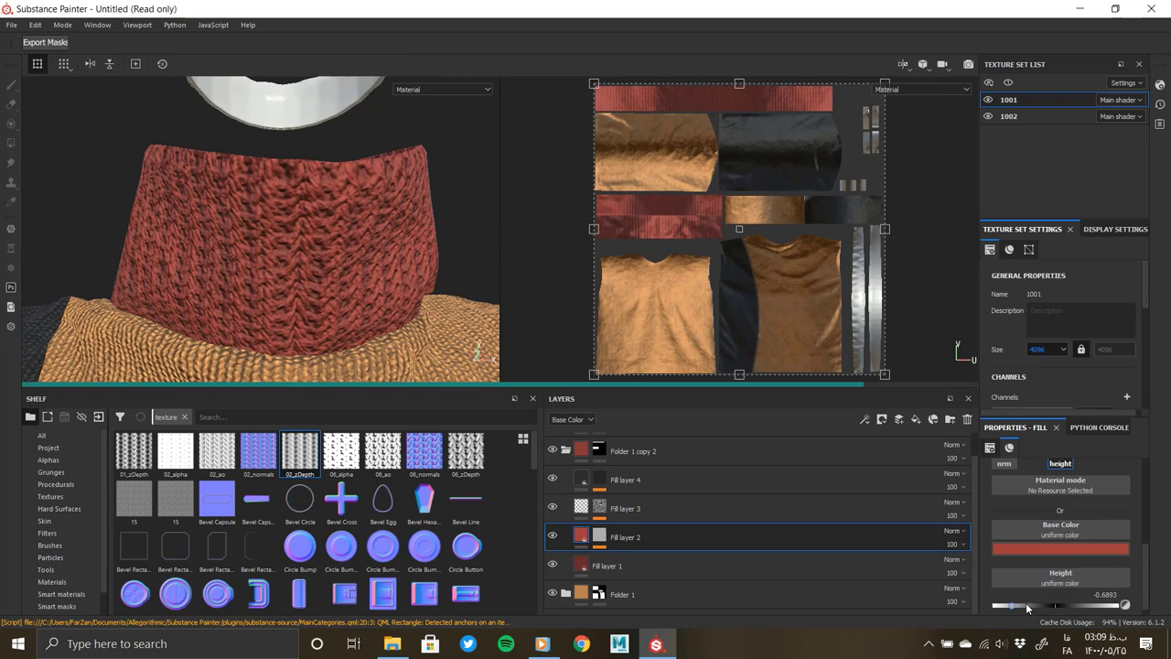
alt+drag(274, 238, 335, 225)
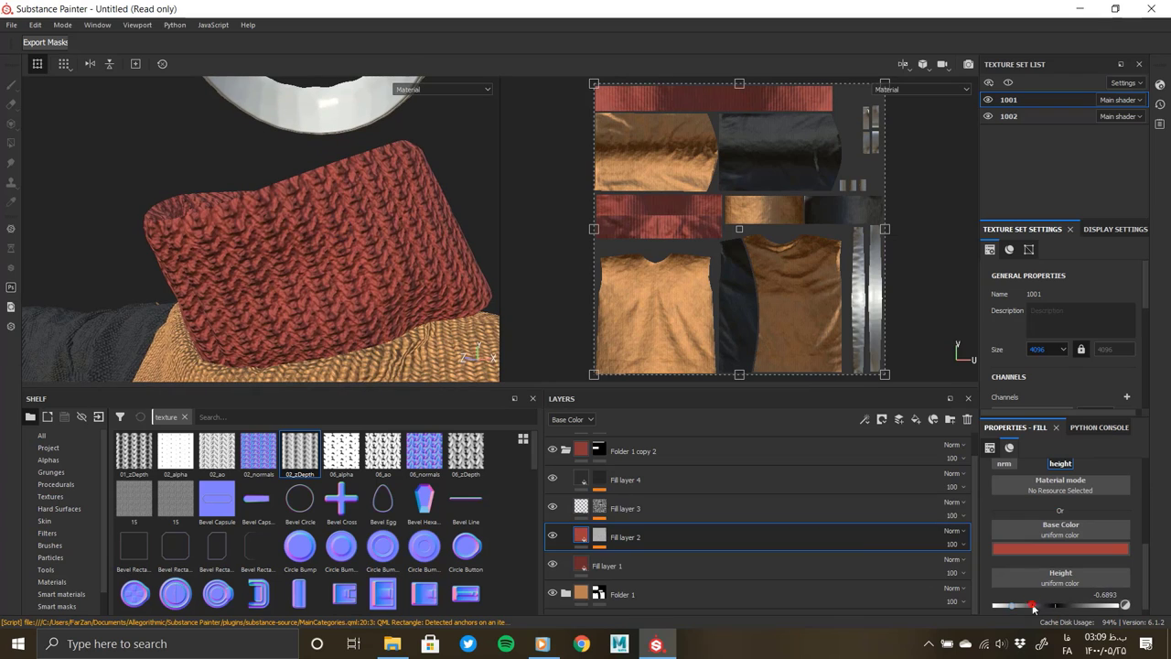
mouse_move(421, 366)
alt+mouse_down()
mouse_move(274, 314)
mouse_move(299, 267)
mouse_move(354, 219)
mouse_move(327, 267)
alt+mouse_up()
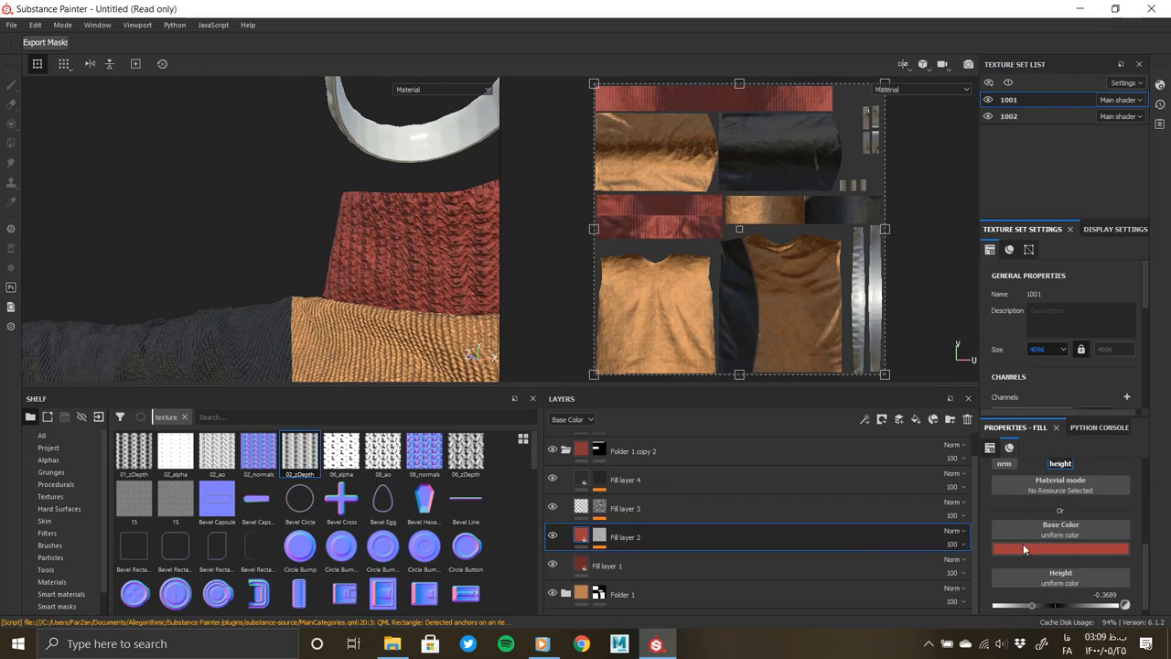
Step: Raise the collar's Fill layer 2 knit height to 0.1165
scroll(1037, 555, up, 2)
scroll(1036, 555, down, 2)
scroll(1033, 548, up, 1)
scroll(1025, 530, down, 1)
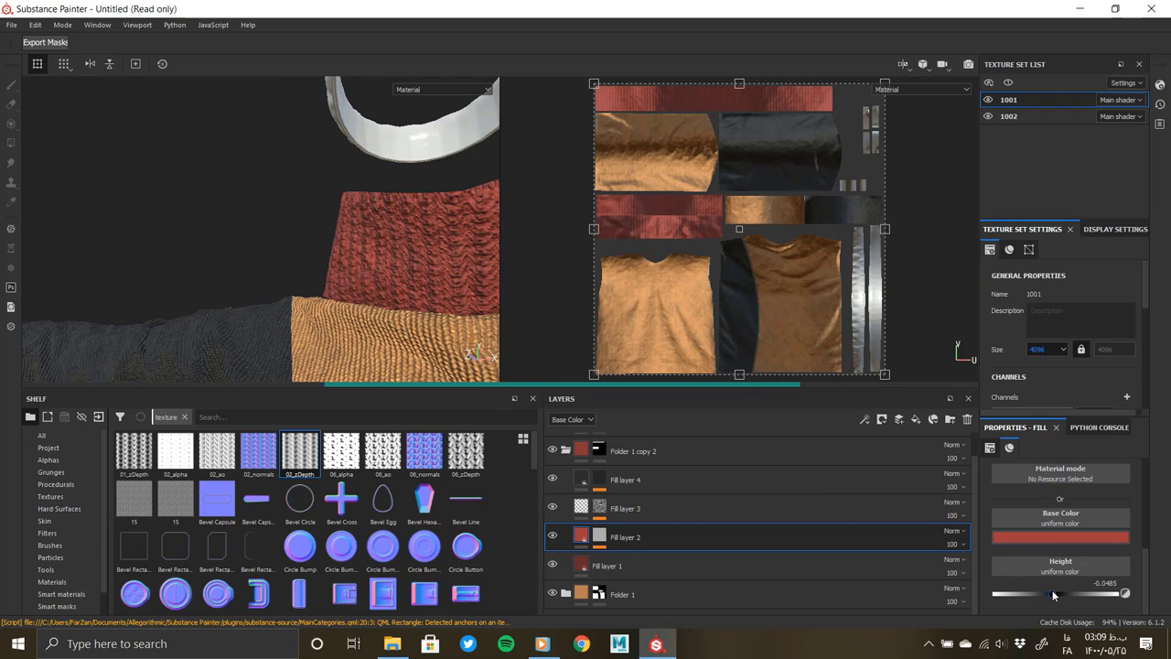
drag(1046, 591, 1062, 591)
alt+drag(328, 206, 366, 292)
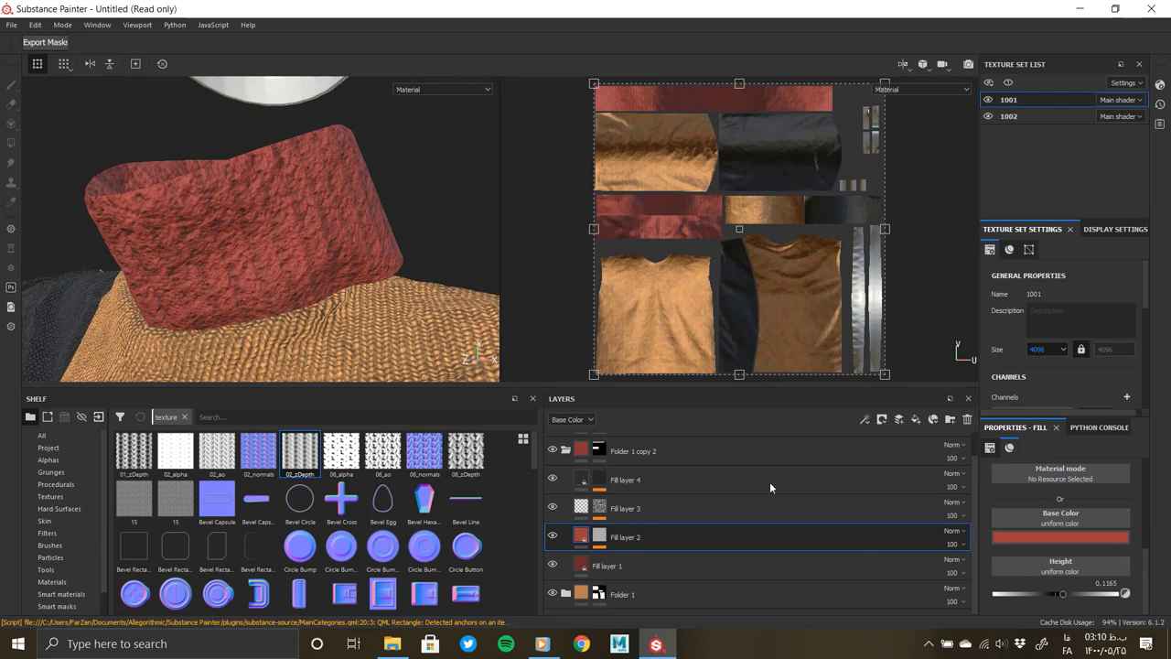
click(599, 507)
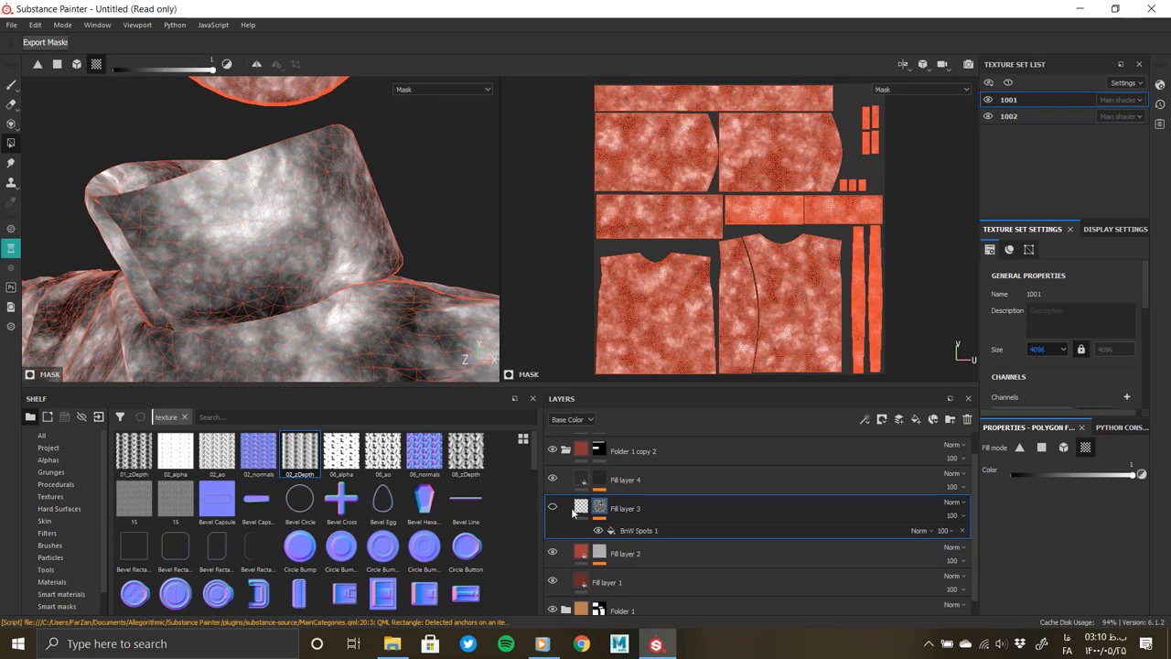
Step: Save the project as 01 in the colour block knit folder
click(581, 479)
key(ctrl+s)
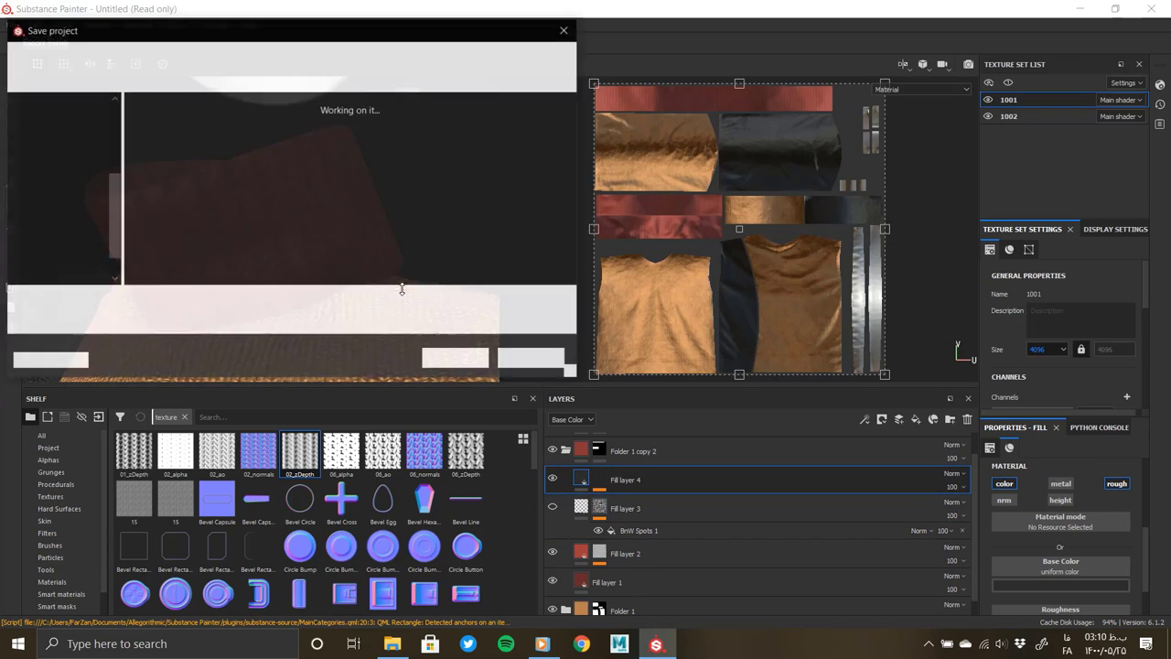
click(65, 133)
click(202, 300)
key(Return)
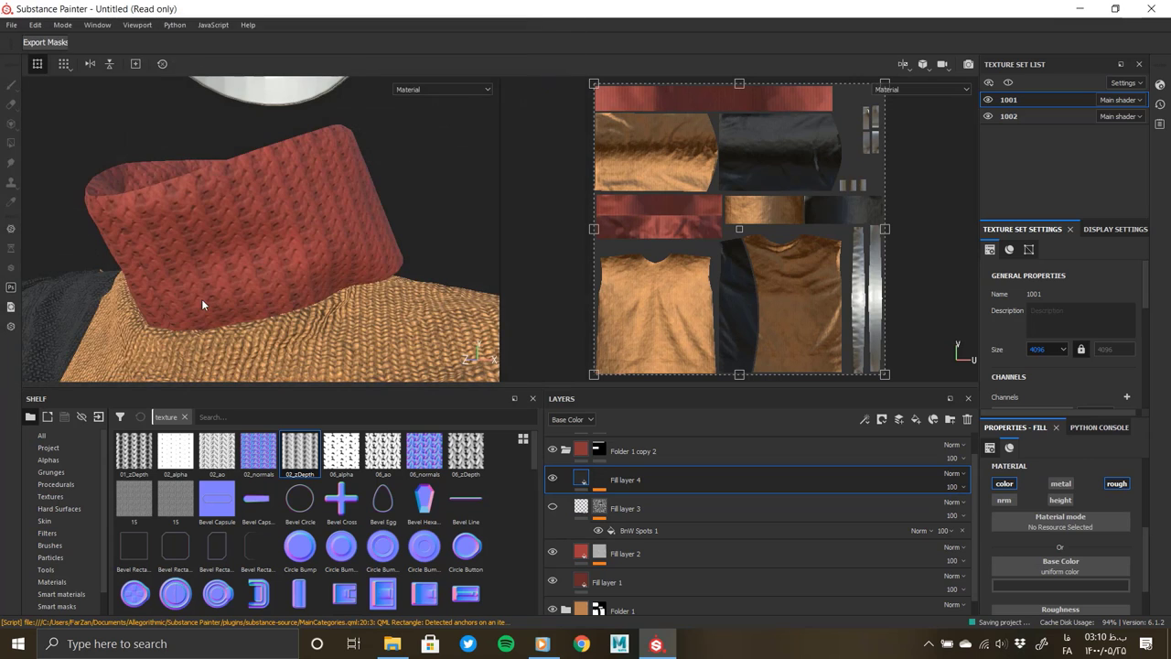
Step: Check the File menu without choosing anything and turn the view to face the collar
alt+drag(262, 276, 192, 275)
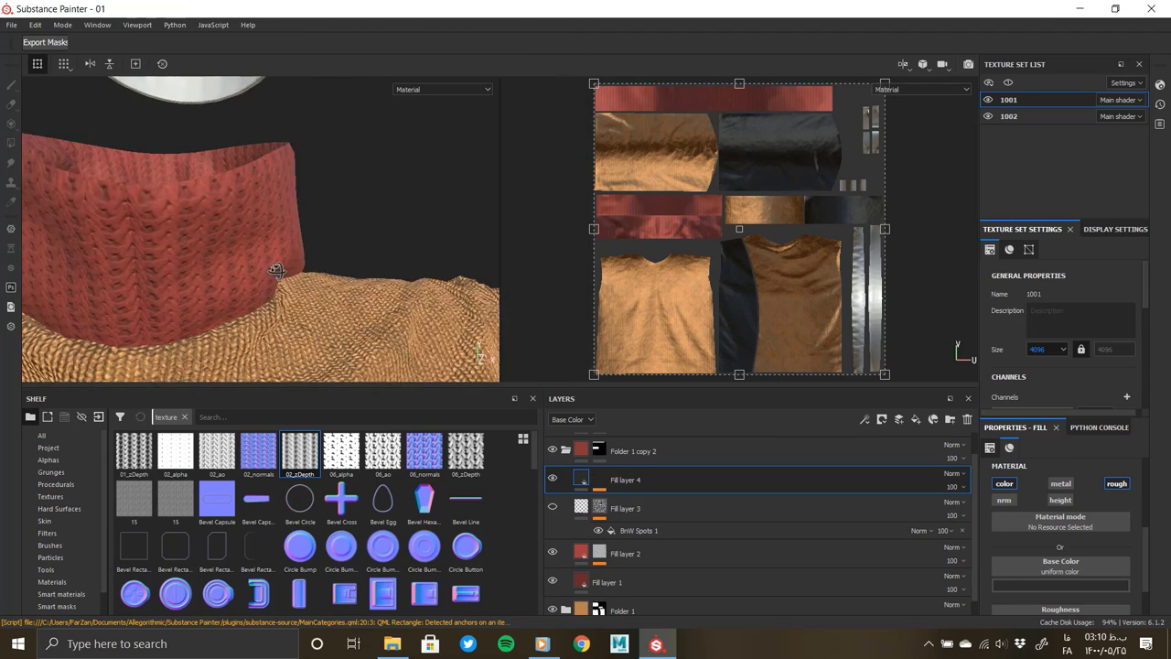
click(11, 24)
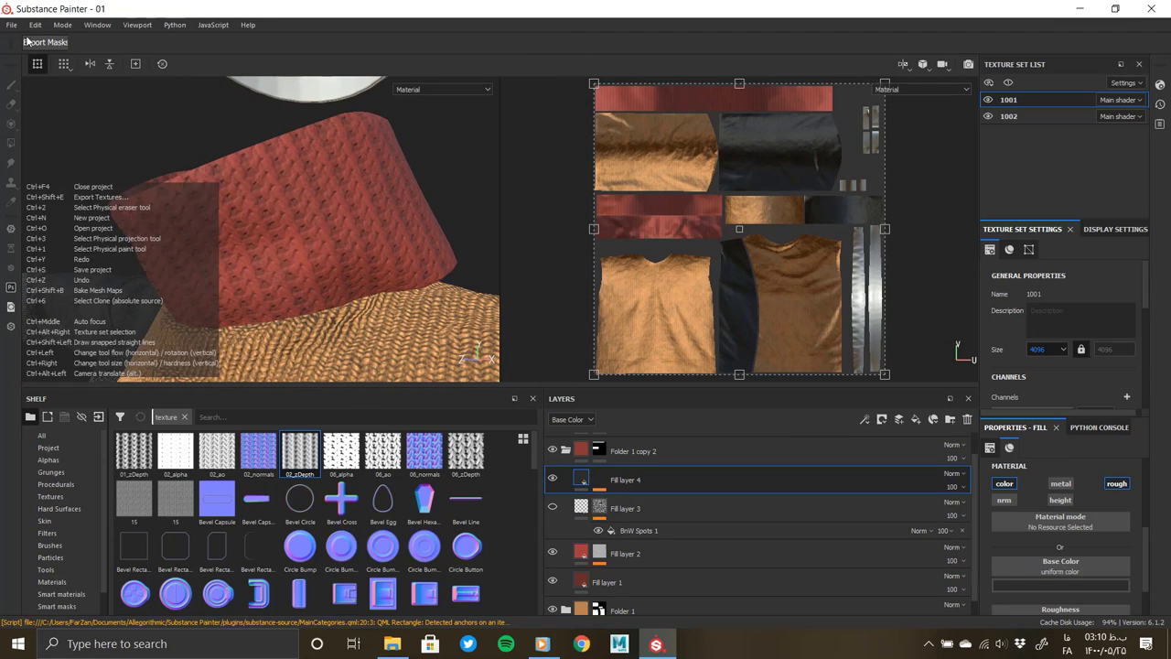
click(34, 133)
alt+drag(359, 299, 989, 566)
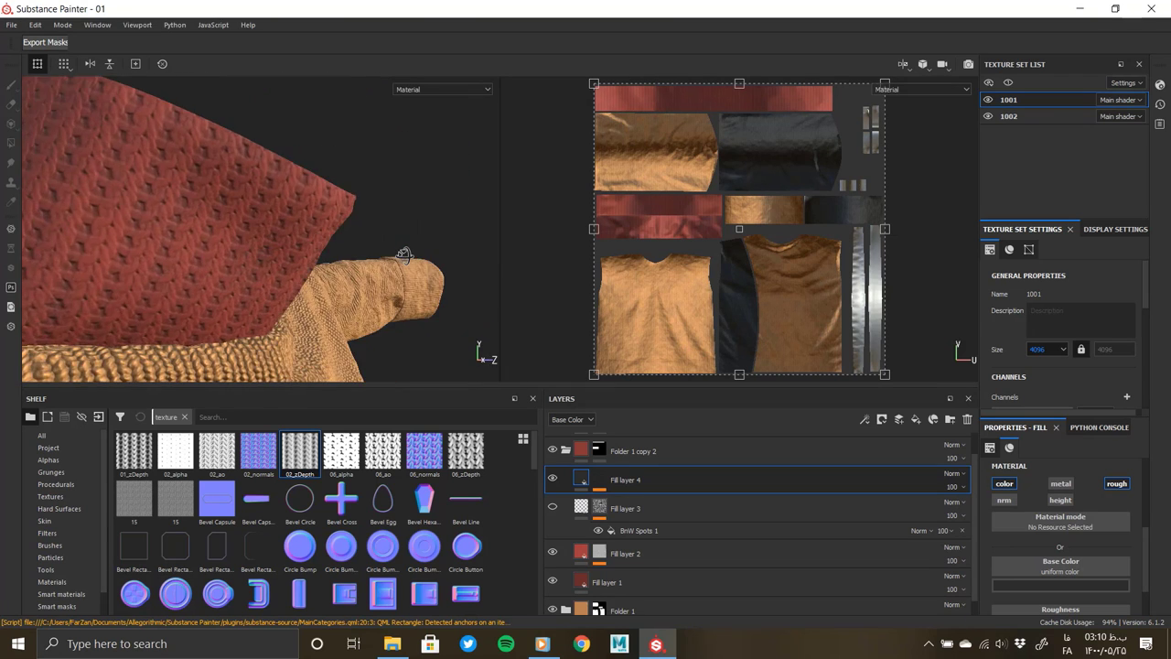
scroll(1044, 588, down, 2)
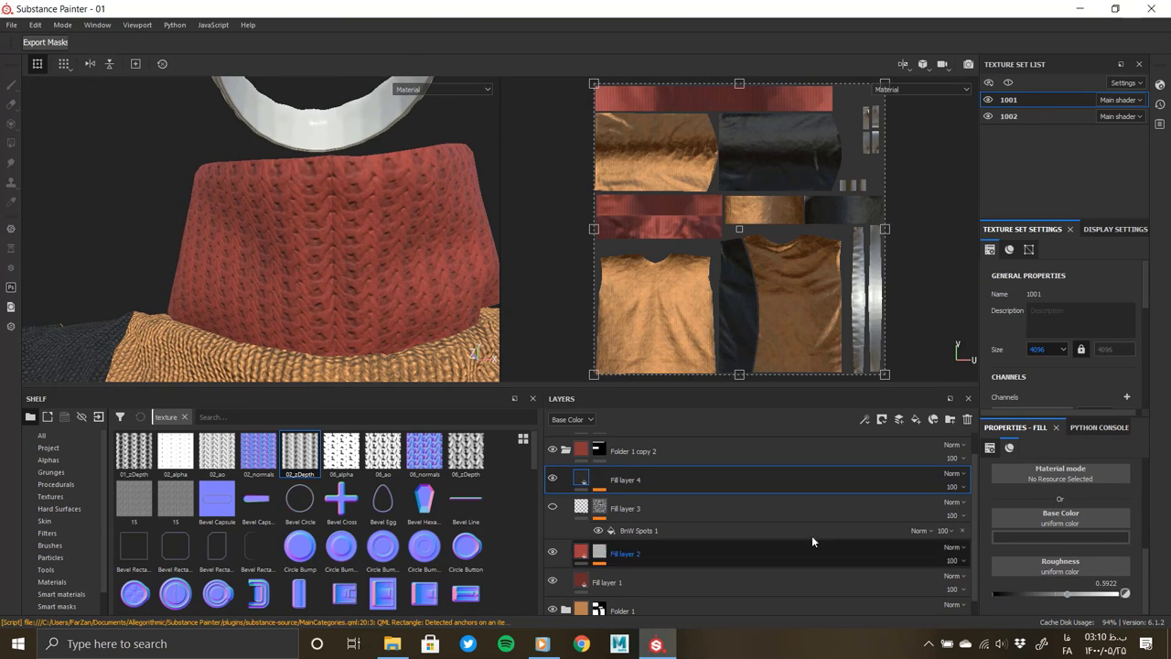
Step: Hide the spotted Fill layer 3, compare Fill layer 2 on and off, and select it
click(553, 508)
click(552, 553)
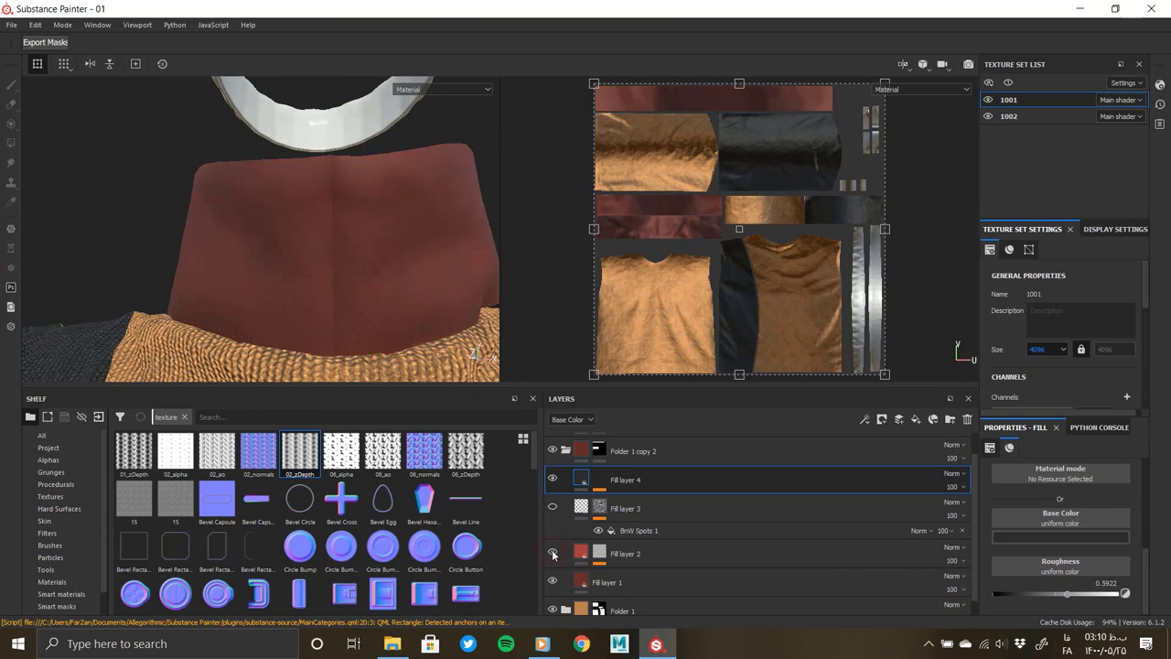
click(552, 554)
click(625, 553)
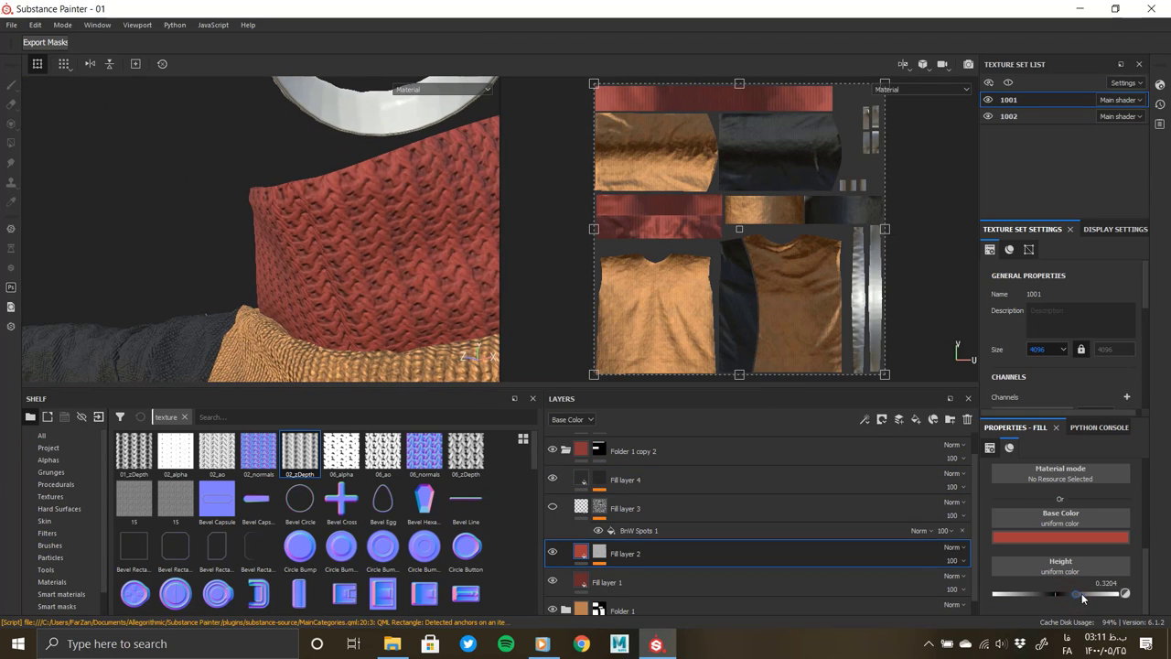
alt+drag(367, 265, 308, 253)
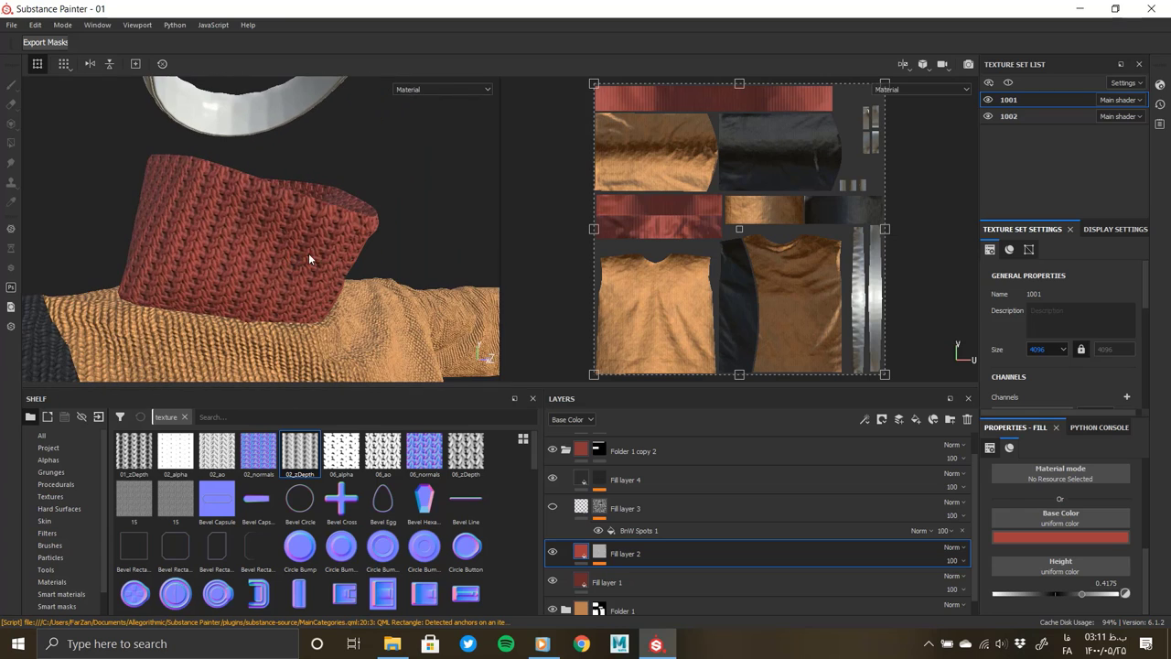
key(ctrl+z)
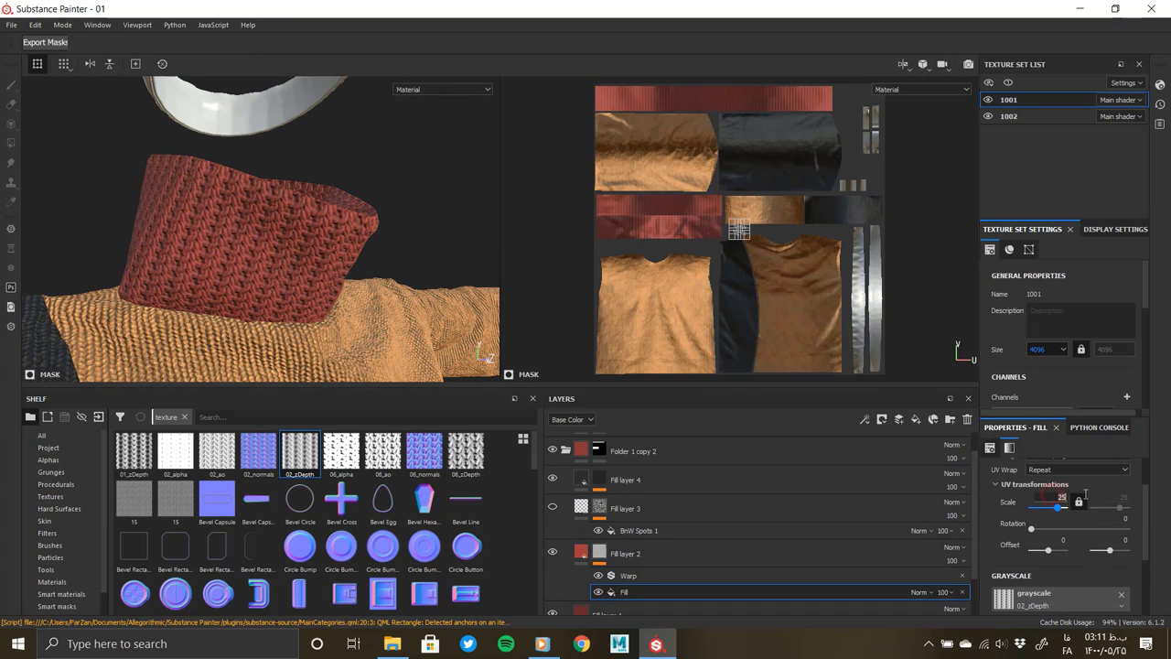
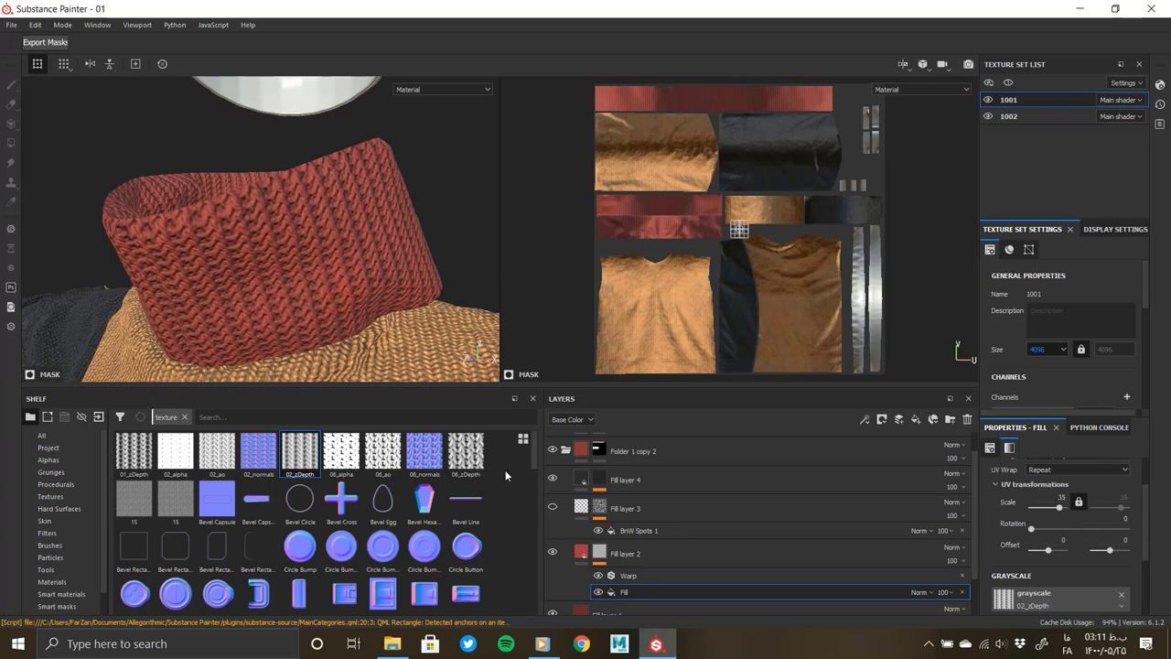
Step: Adjust the Warp effect's intensity and toggle it to compare the collar
key(ctrl+z)
scroll(1120, 592, down, 1)
click(1109, 467)
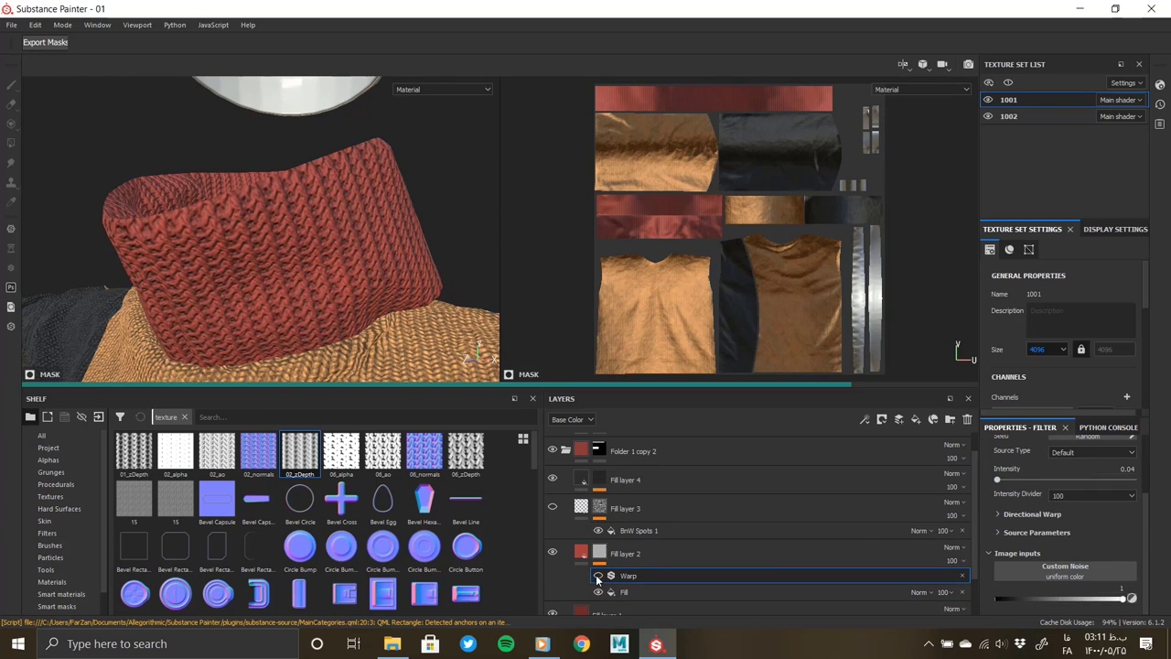
click(597, 576)
alt+drag(294, 298, 374, 334)
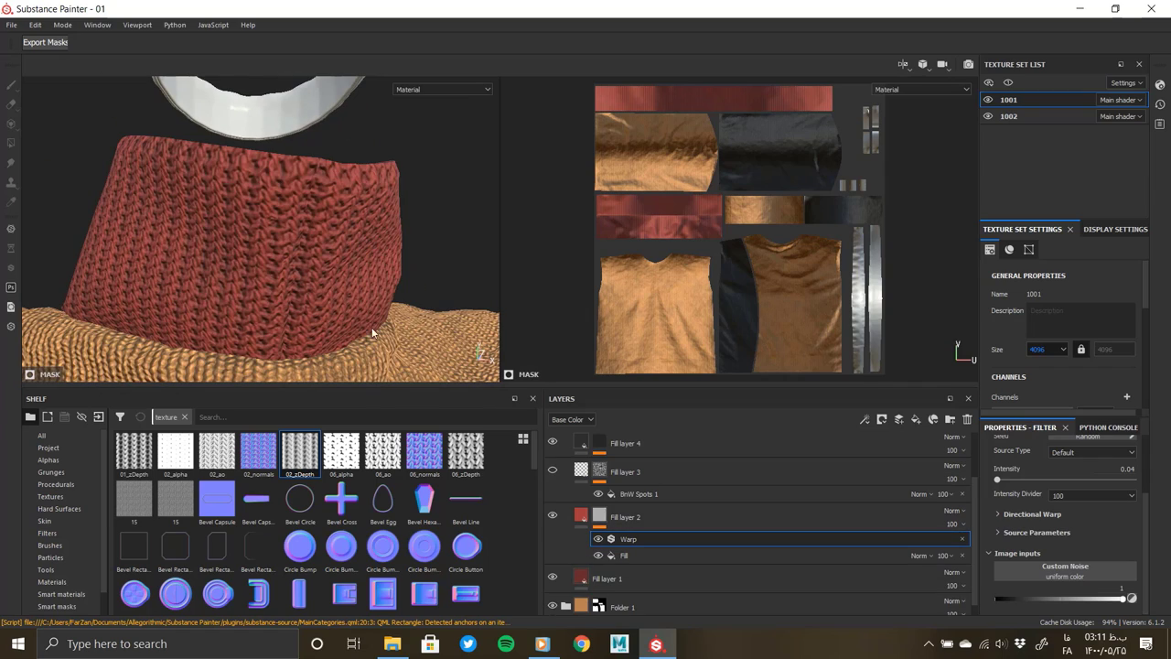
mouse_move(373, 333)
alt+right_down()
mouse_move(320, 239)
mouse_move(324, 302)
alt+right_up()
alt+drag(325, 302, 412, 293)
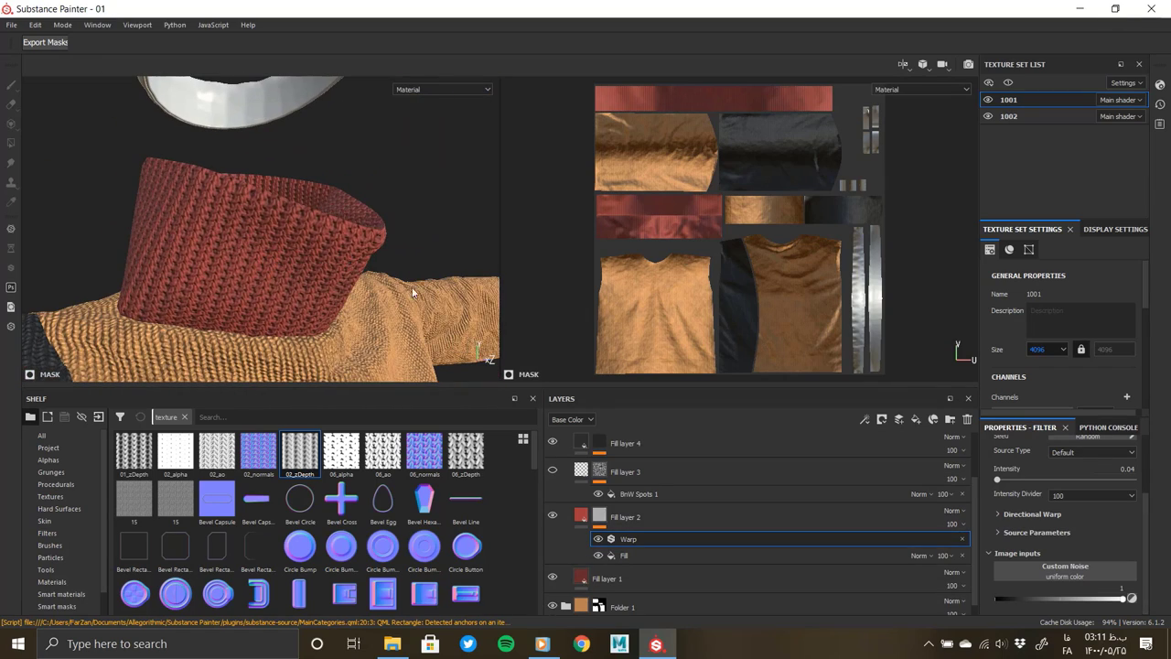
Step: Show the Height channel and lower Fill layer 3's height blending to 28
click(640, 516)
mouse_move(274, 275)
alt+mouse_down()
mouse_move(78, 242)
mouse_move(280, 220)
alt+mouse_up()
alt+right_drag(281, 220, 301, 253)
alt+middle_drag(301, 254, 354, 236)
alt+right_drag(354, 236, 314, 253)
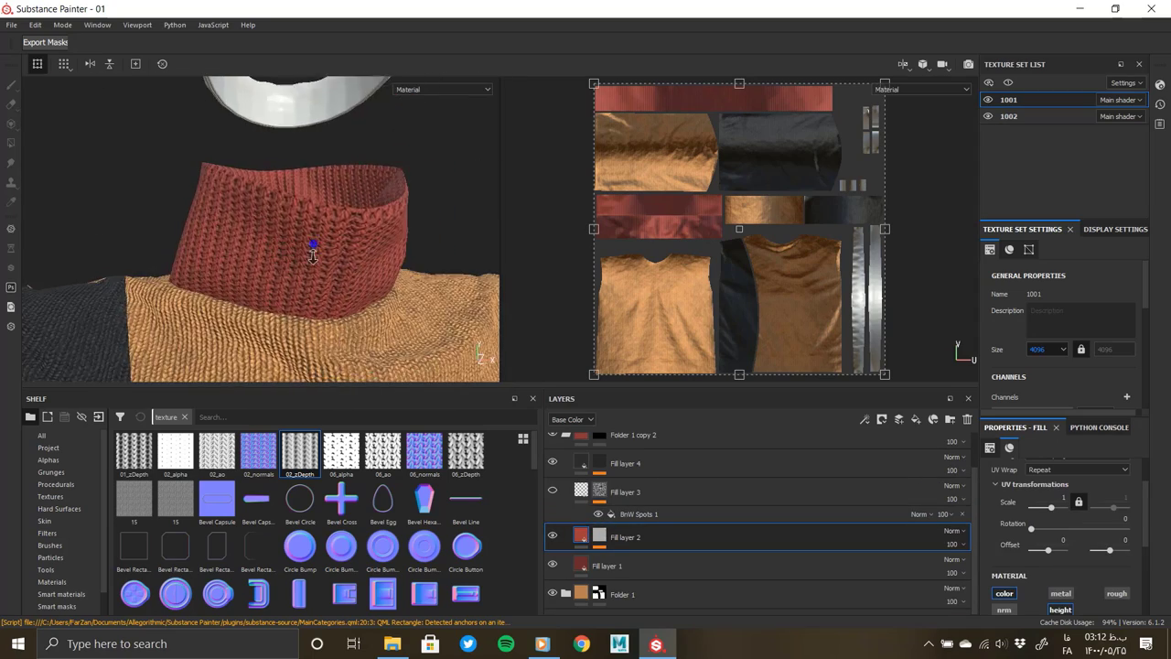
alt+drag(314, 253, 354, 287)
click(581, 491)
click(572, 419)
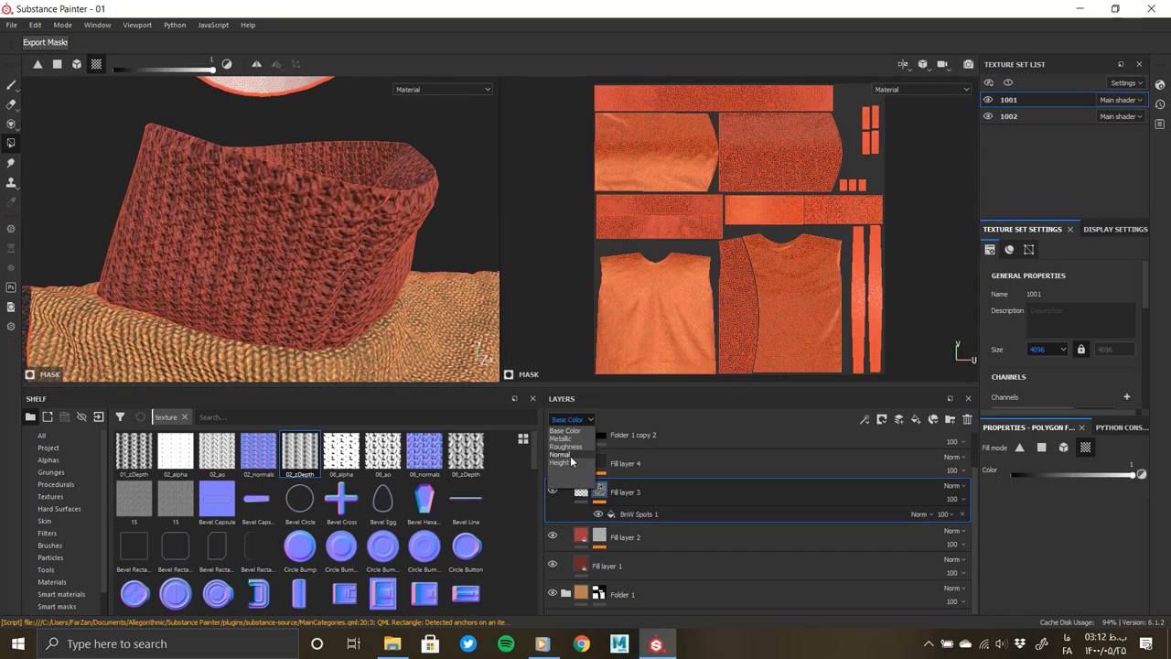
click(570, 439)
click(956, 522)
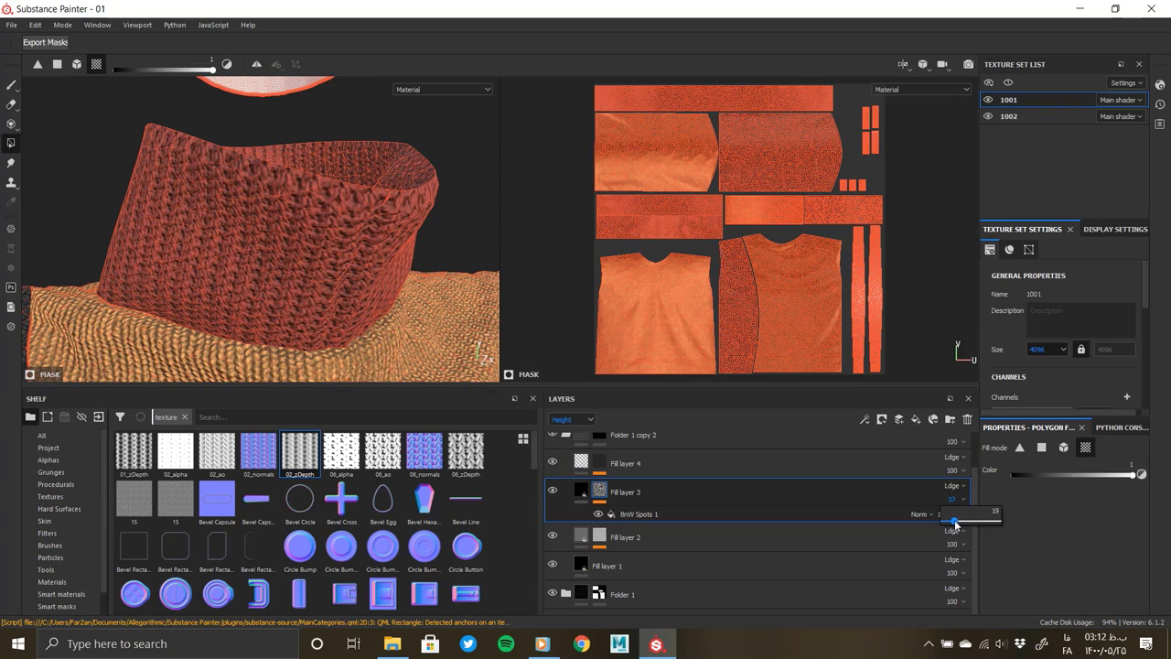
click(611, 491)
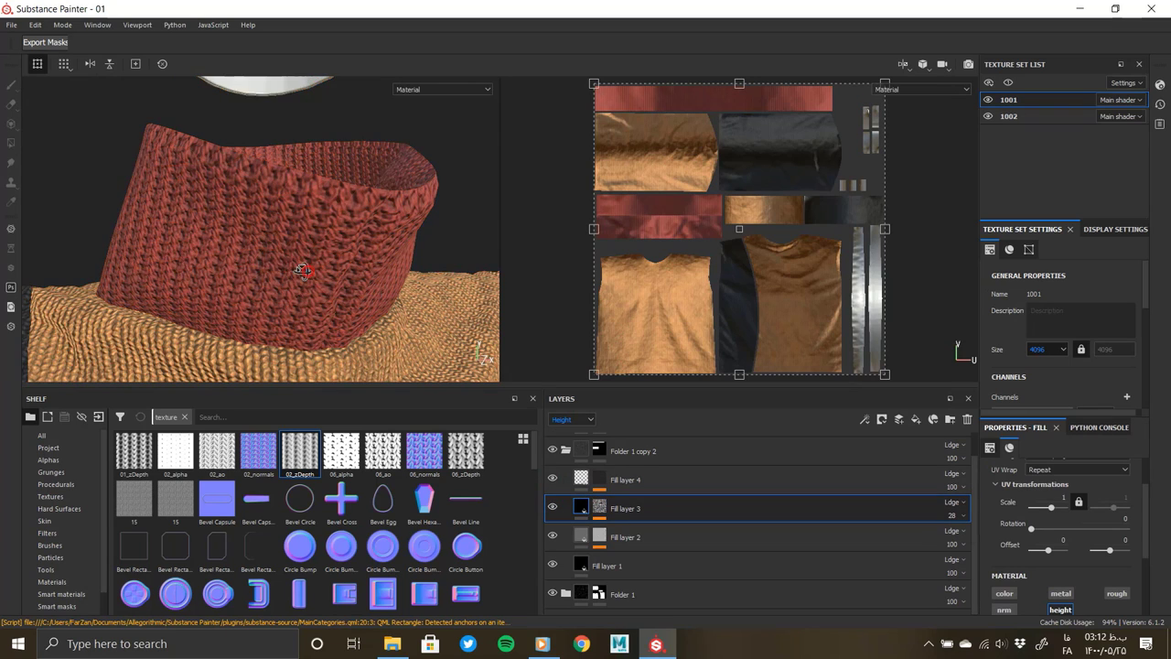
Step: Select the fill layers and group them into a collapsed folder with Ctrl+G
alt+drag(302, 237, 275, 254)
scroll(555, 492, up, 1)
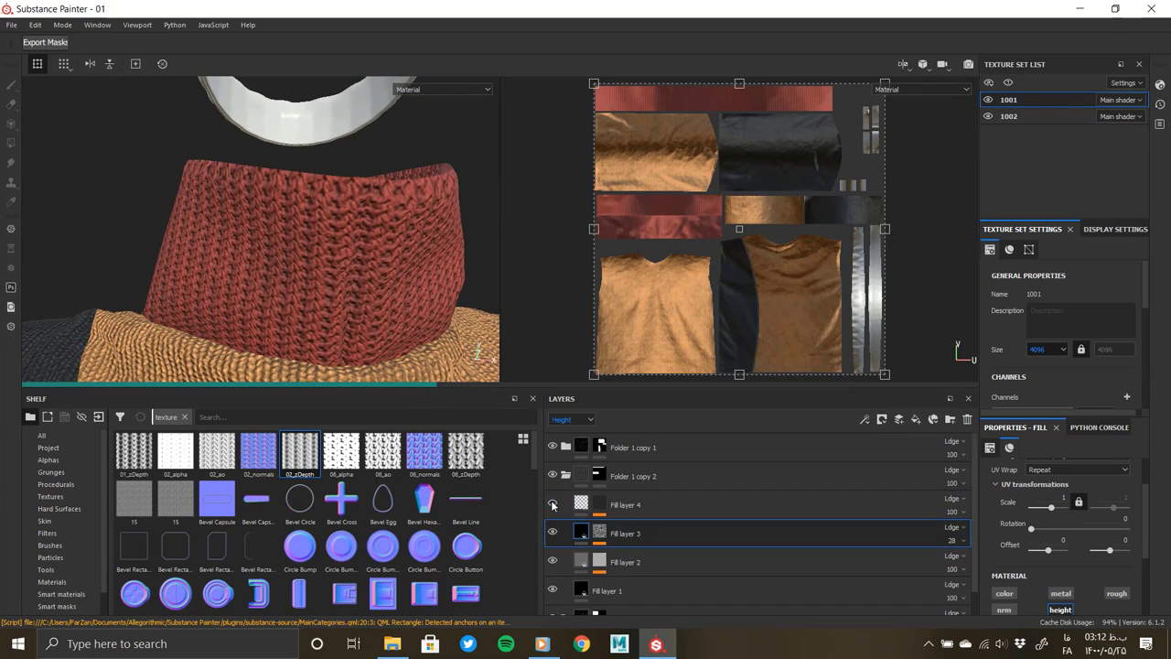
click(763, 505)
shift+click(714, 530)
key(ctrl+g)
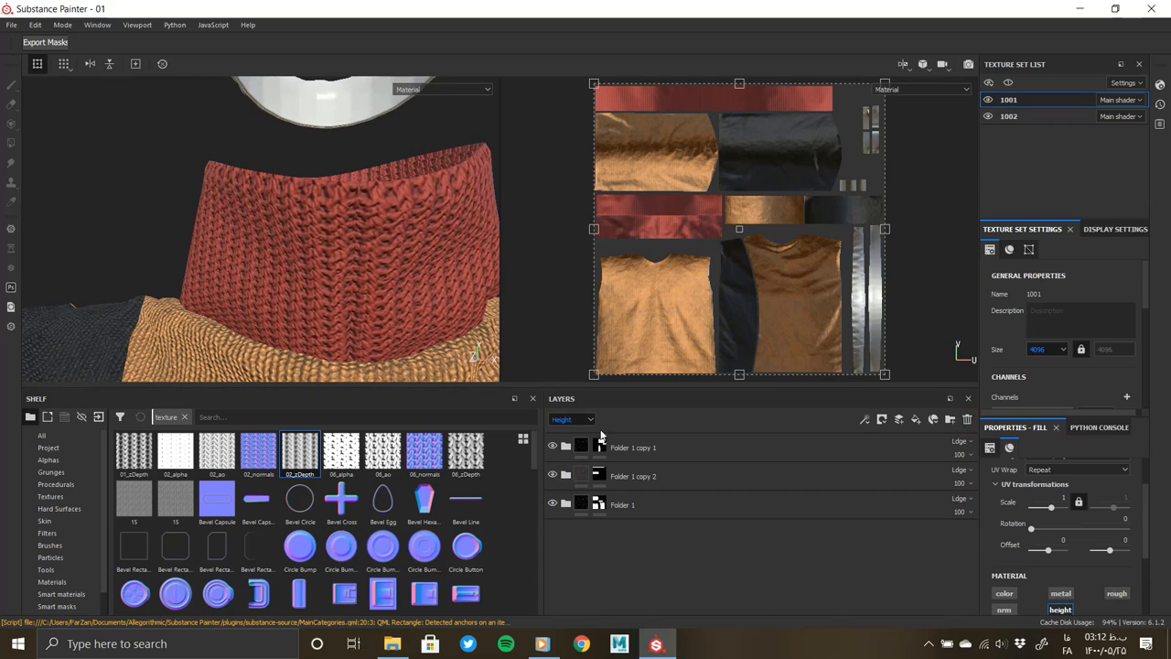
alt+drag(381, 253, 280, 302)
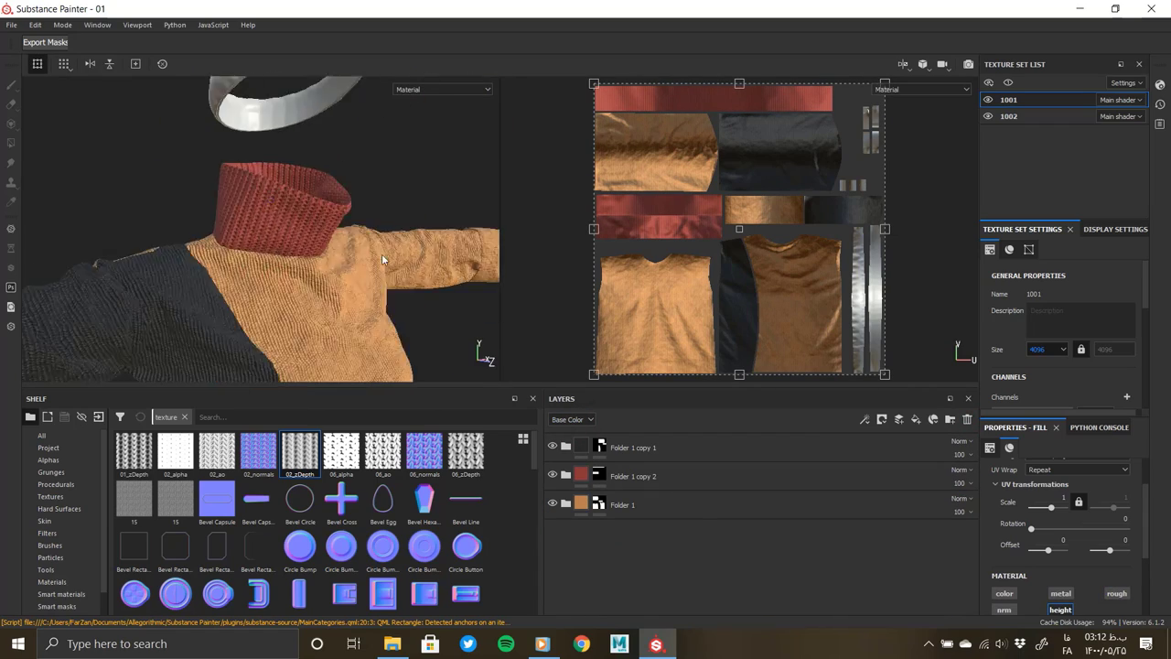
Step: Expand the collar's folder to reveal Fill layers 3, 2 and 1, selecting Fill layer 1
click(566, 475)
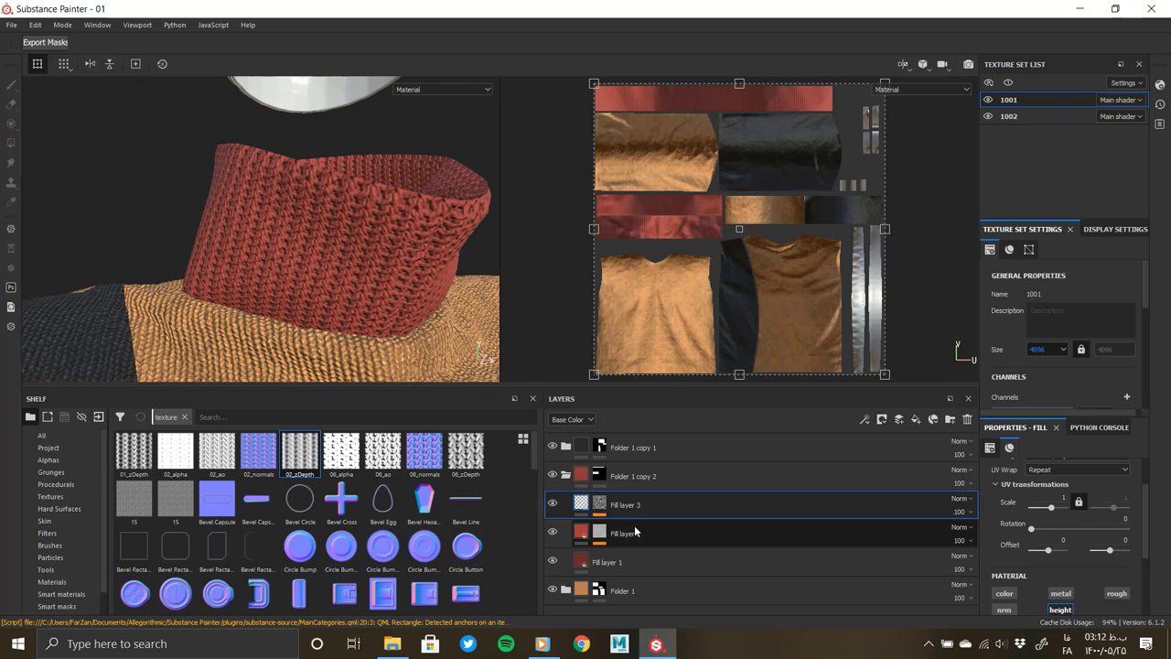
click(626, 534)
click(625, 562)
alt+drag(405, 289, 371, 352)
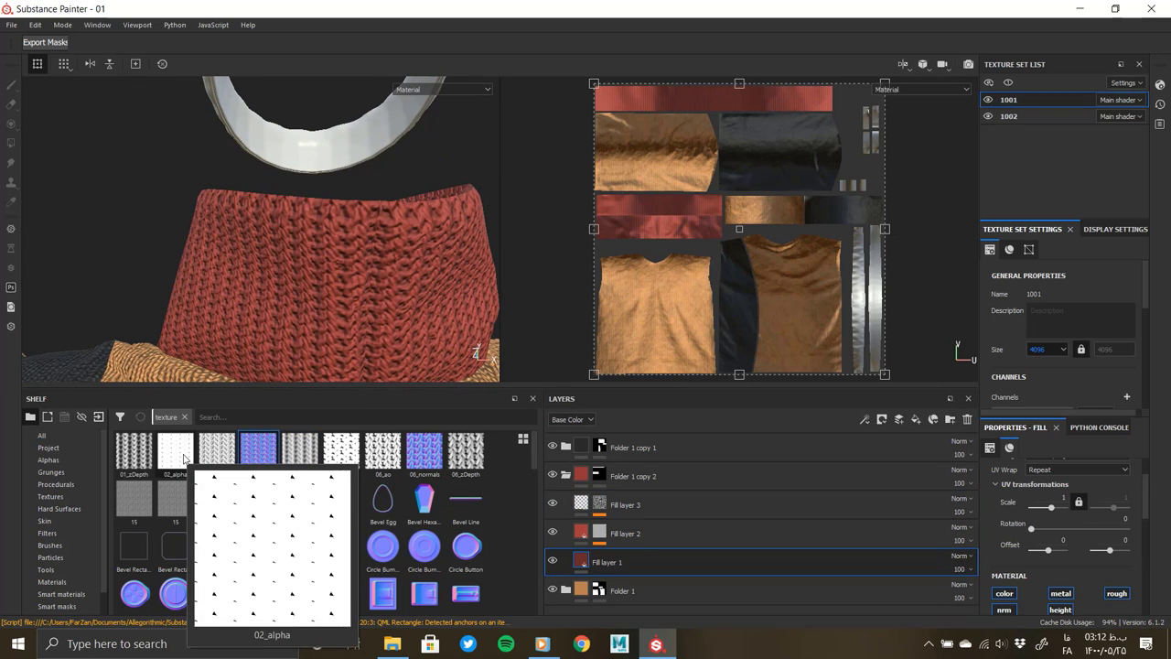
Step: Check the pic folder in File Explorer, then pick 02_ao on the shelf
click(302, 452)
key(alt+Tab)
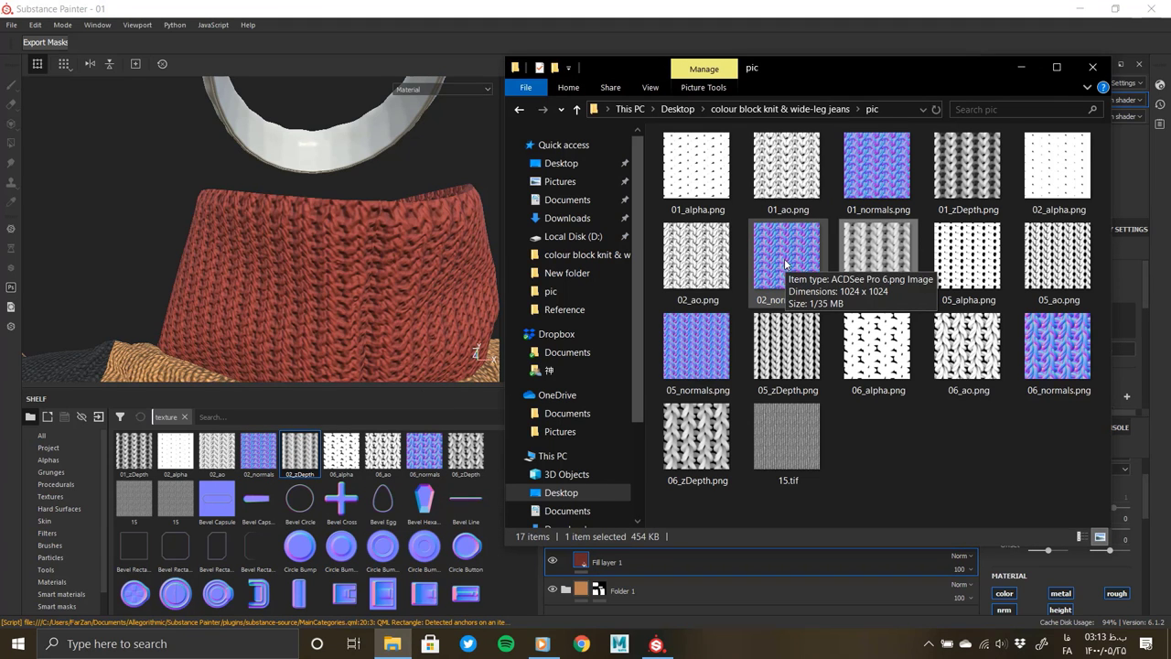
click(169, 460)
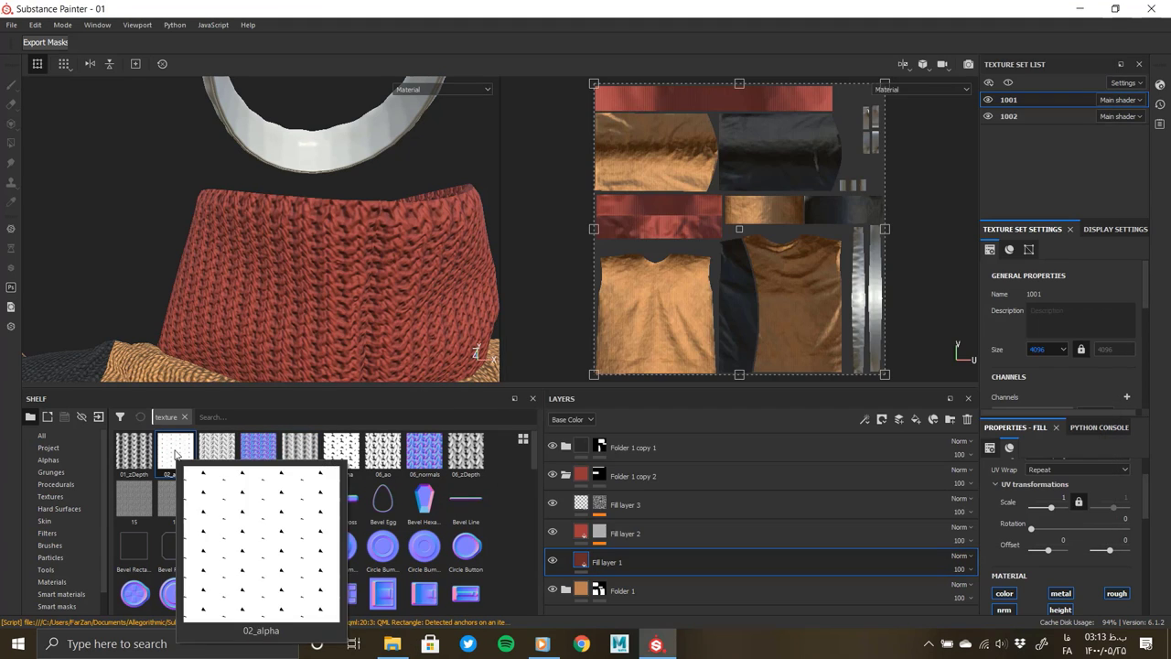
click(215, 453)
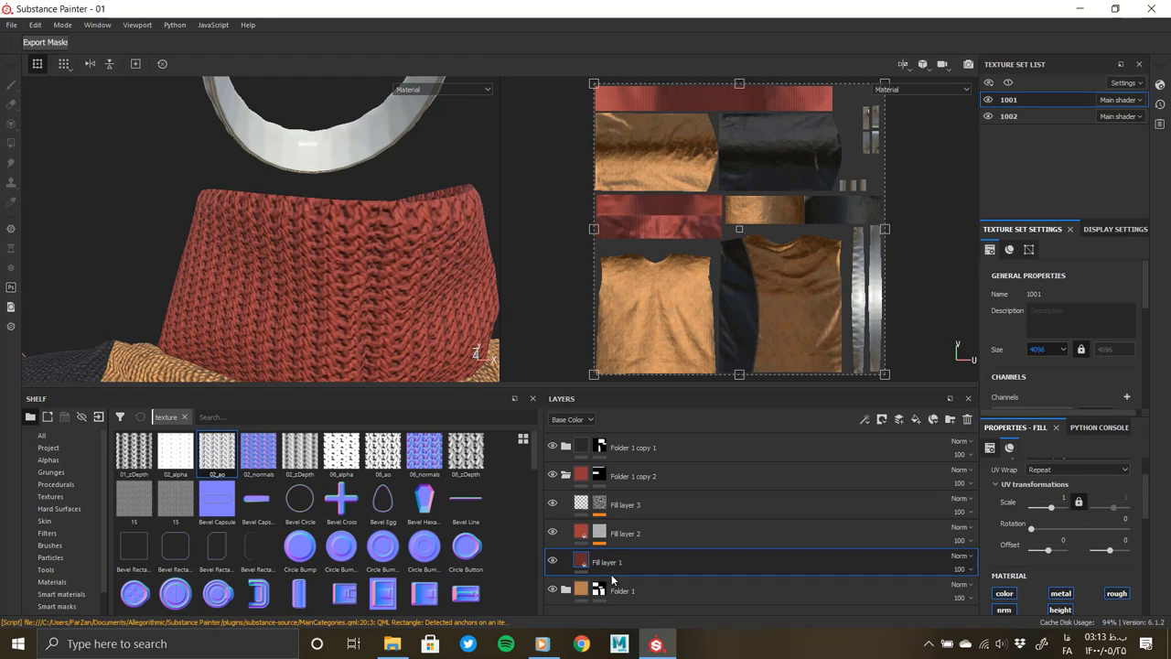
Step: Add Fill layer 5 with 02_ao as base colour, UV scale 35 and Overlay blending
click(916, 419)
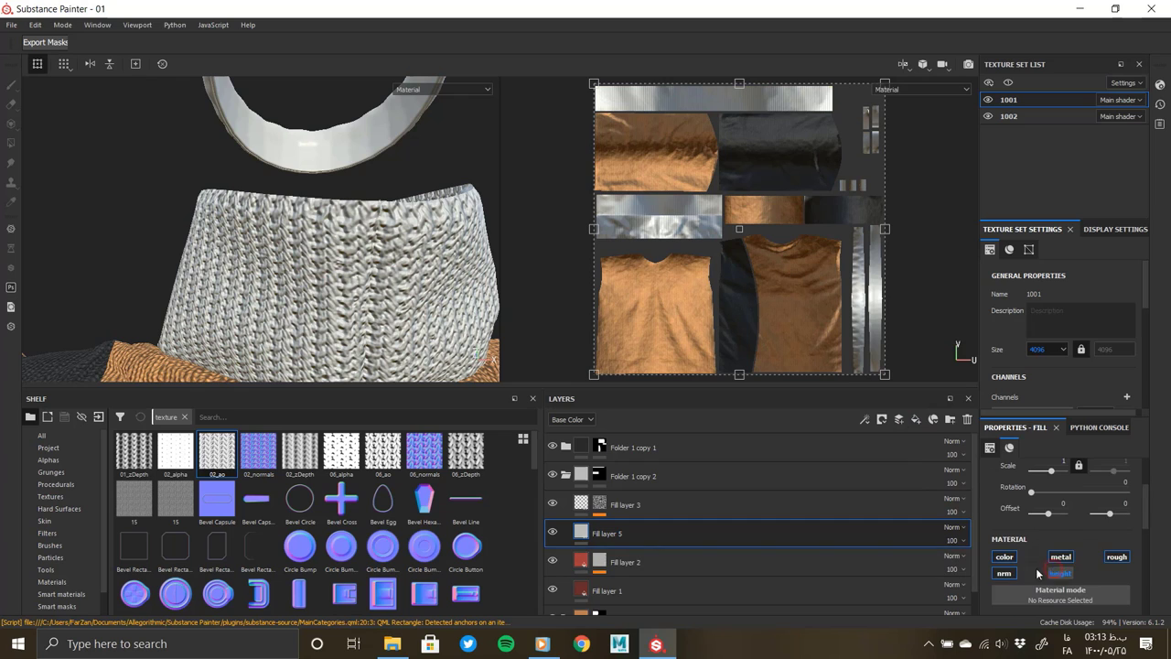
drag(220, 458, 567, 534)
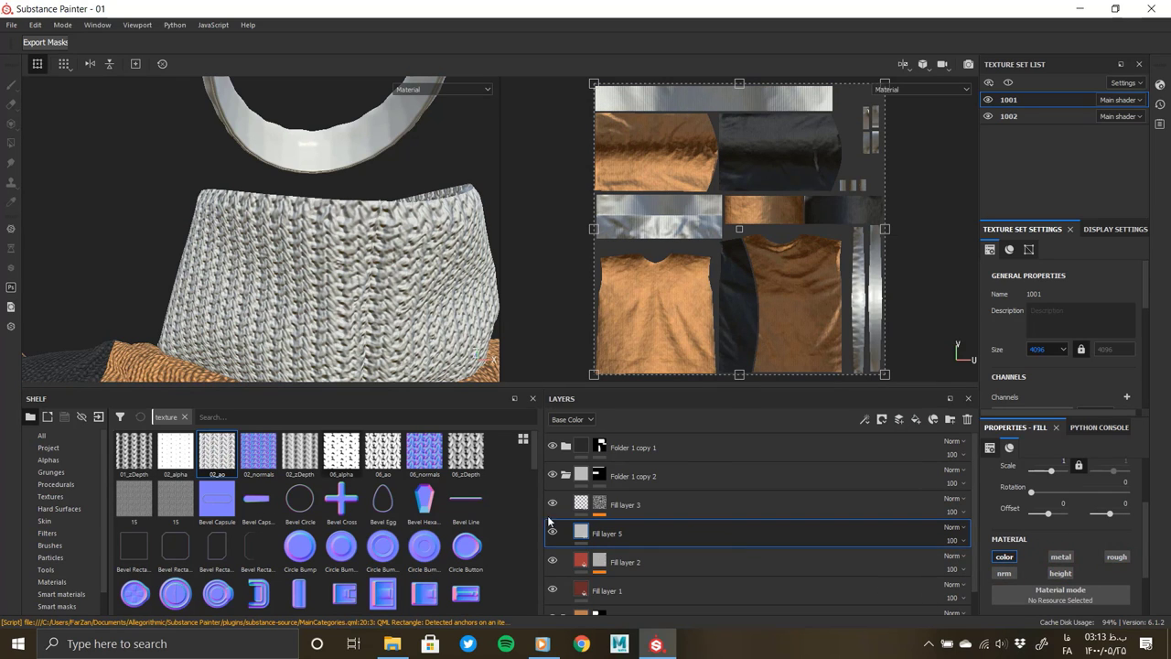
click(601, 559)
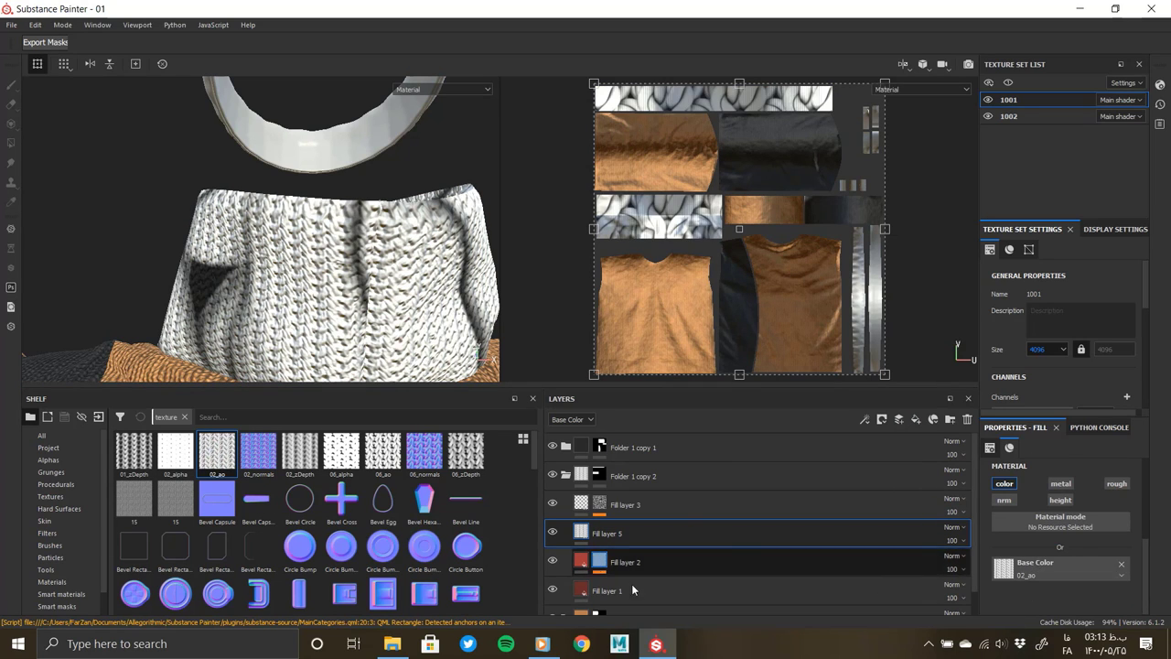
click(606, 533)
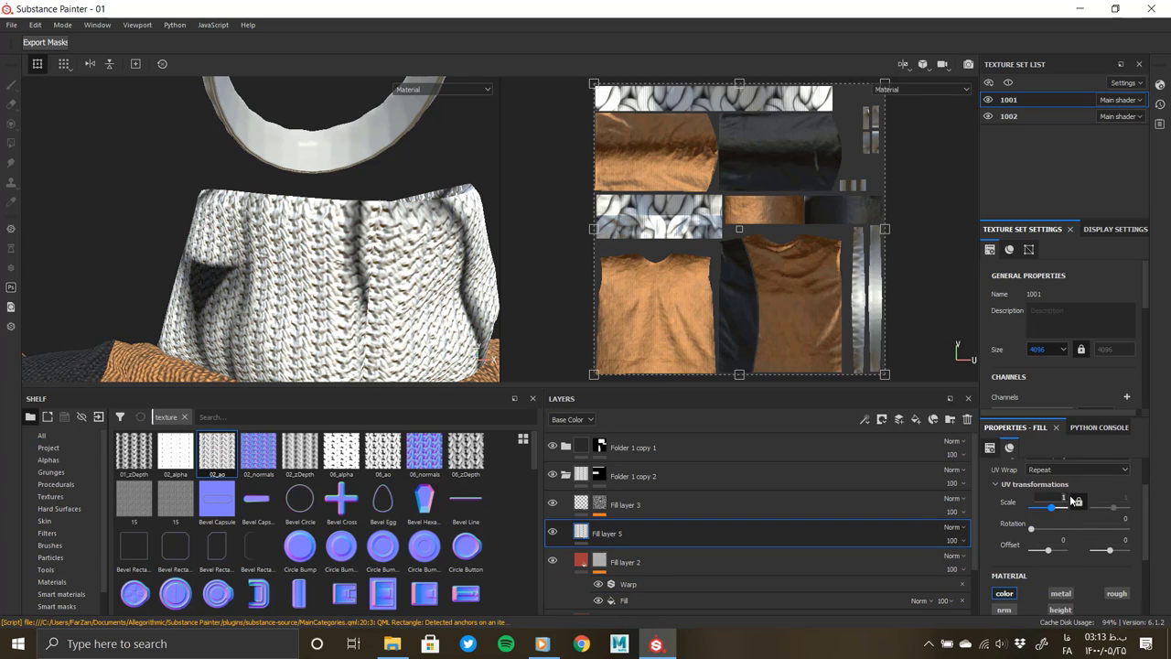
drag(1076, 501, 1059, 506)
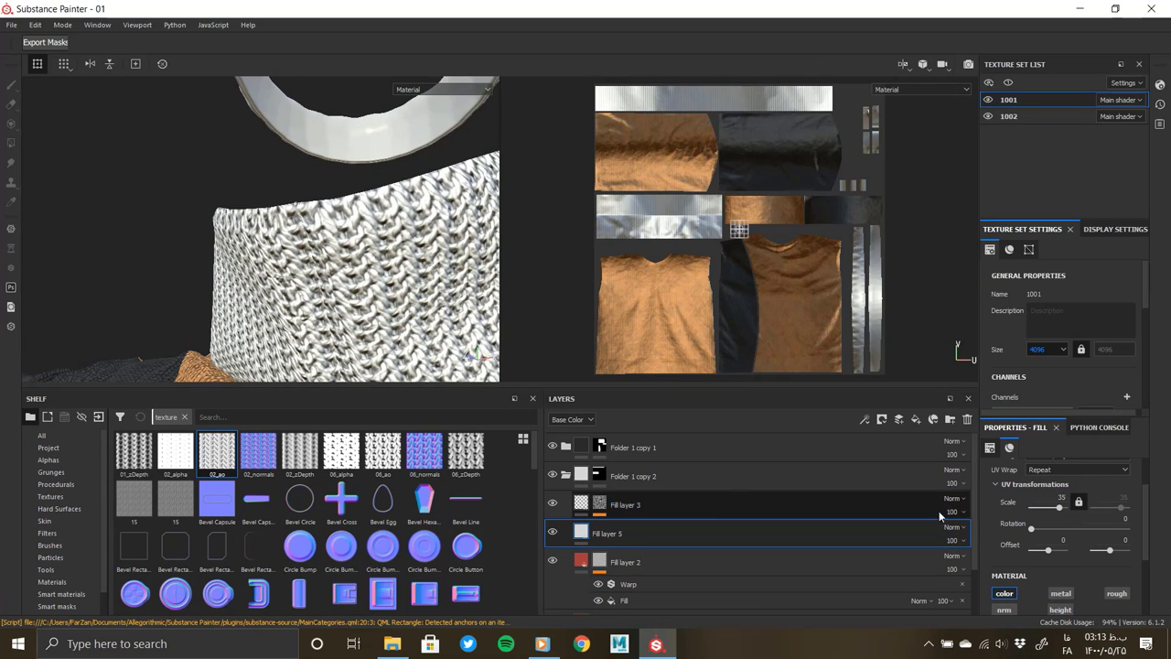
click(953, 527)
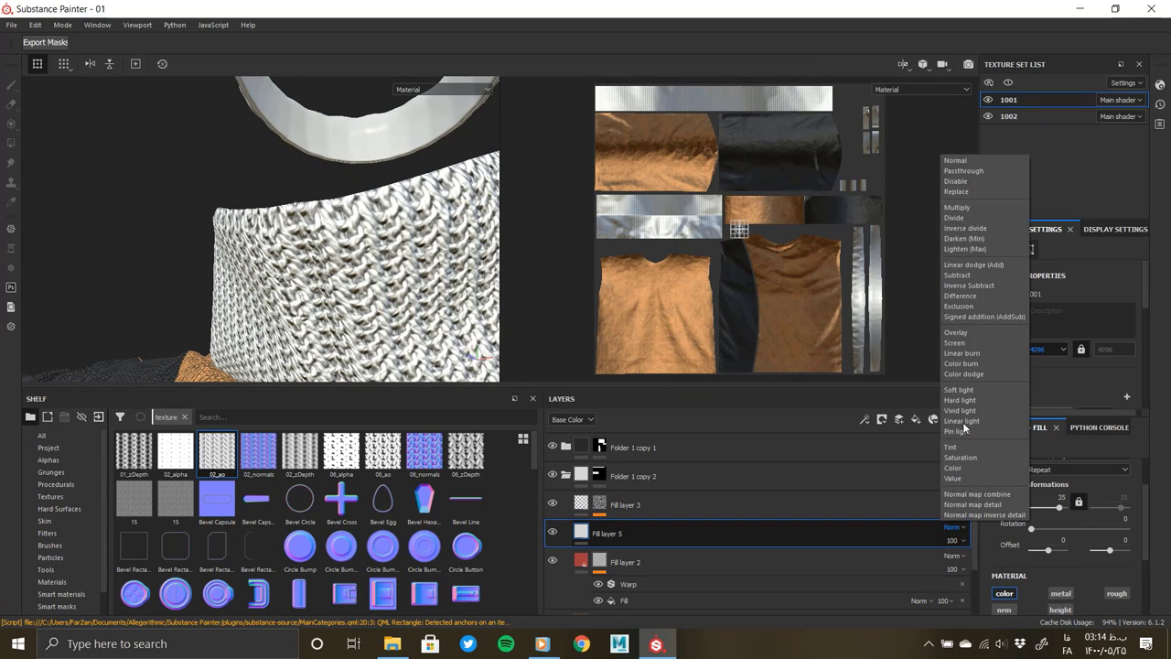
click(965, 334)
mouse_move(284, 311)
alt+mouse_down()
mouse_move(311, 314)
mouse_move(366, 256)
mouse_move(314, 308)
mouse_move(99, 260)
mouse_move(346, 291)
mouse_move(385, 330)
alt+mouse_up()
click(622, 504)
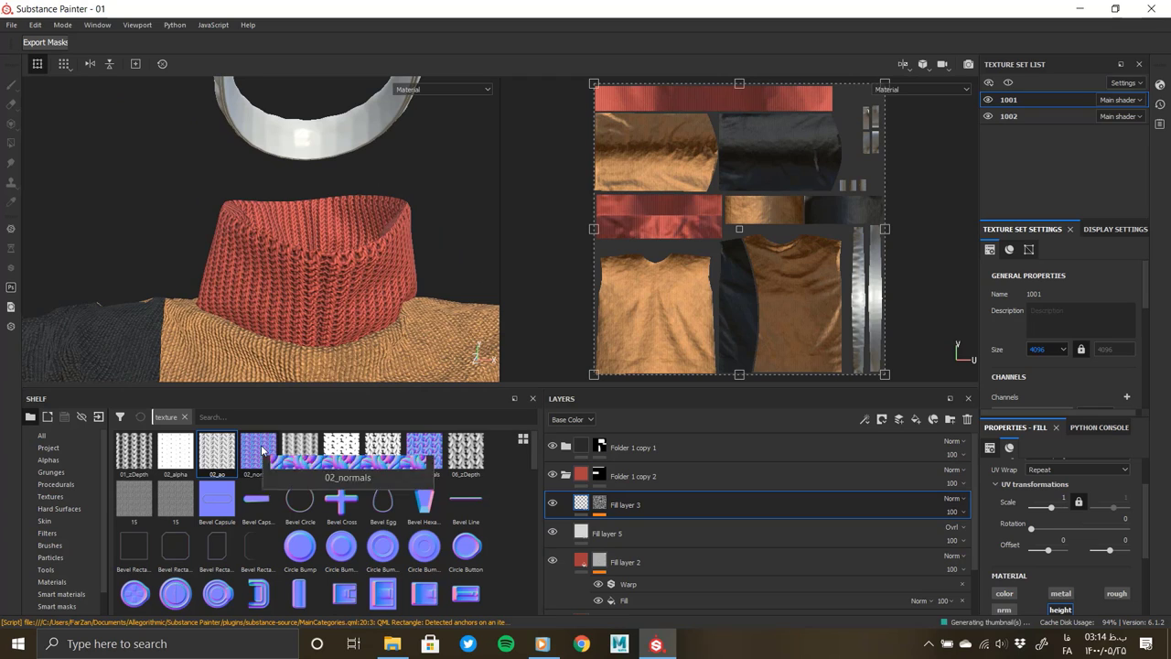
Step: Bring 02_normals into a new fill layer above Fill layer 3 and enable its normal channel
drag(263, 449, 601, 504)
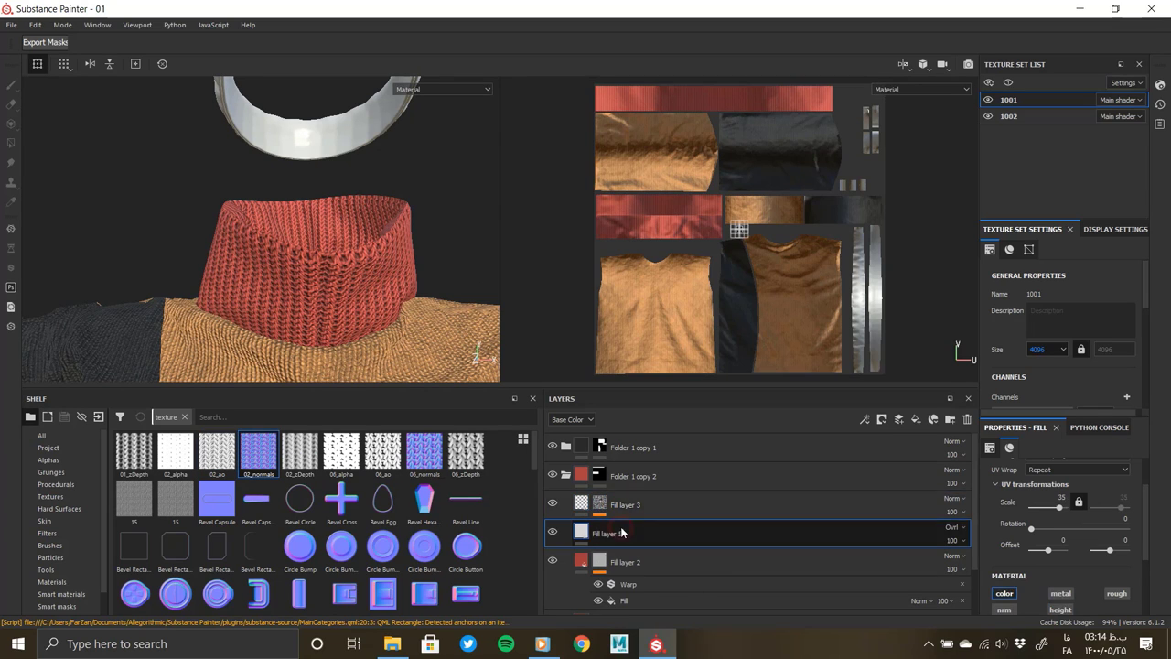
click(899, 419)
scroll(1000, 572, down, 2)
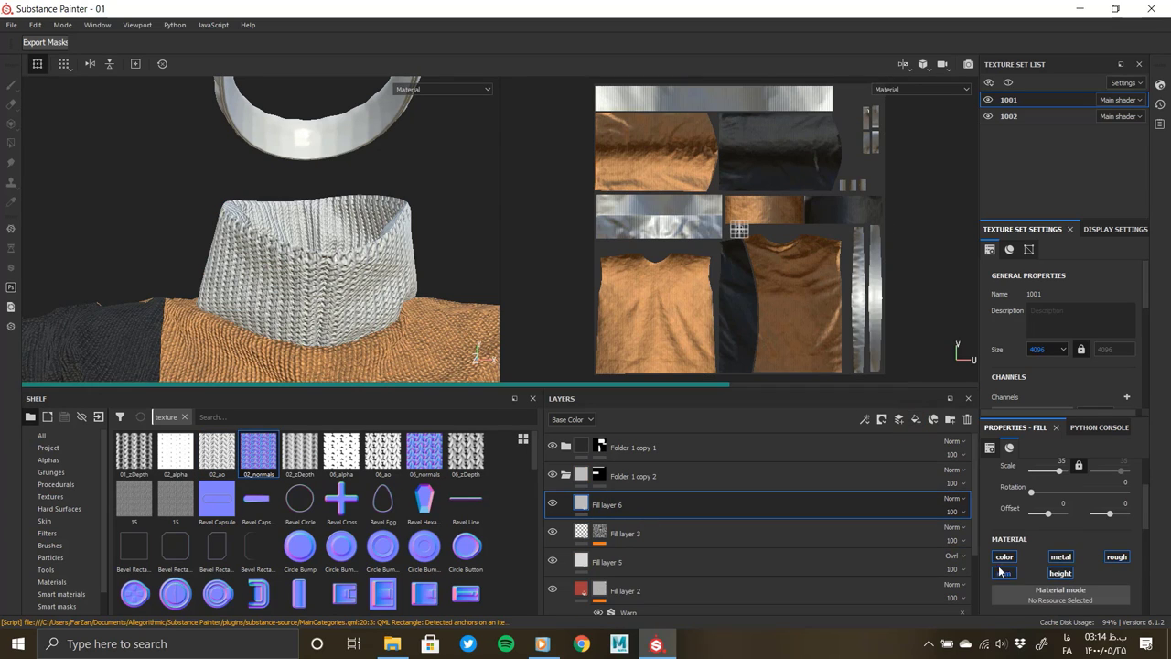
click(1004, 572)
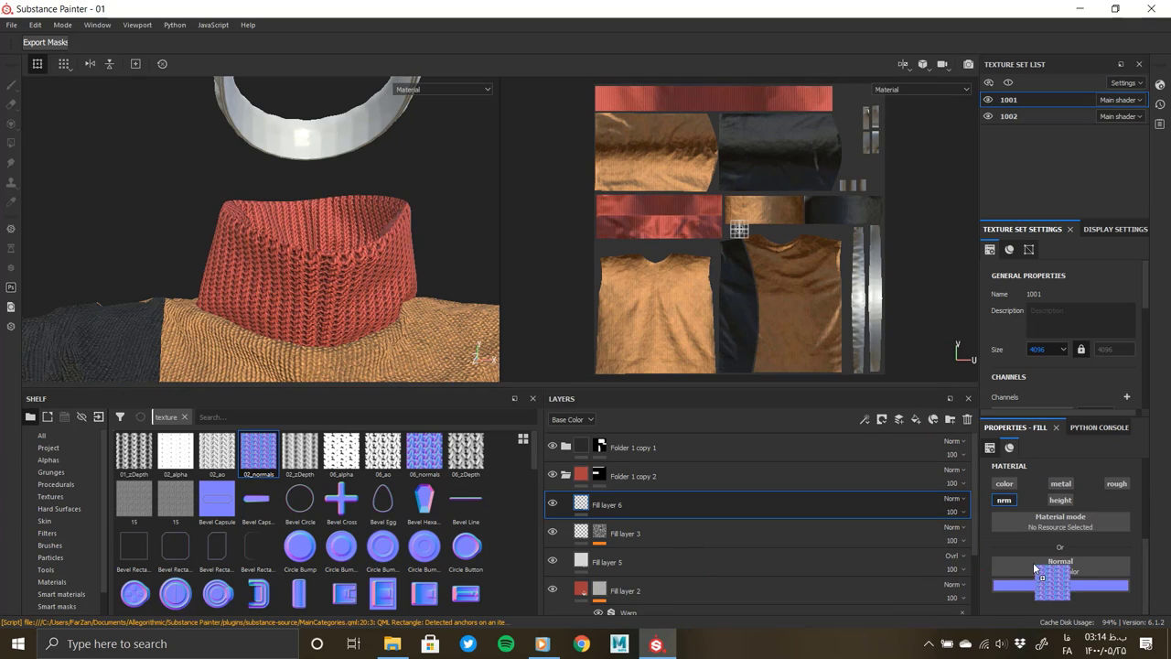
scroll(366, 264, up, 2)
scroll(366, 265, up, 3)
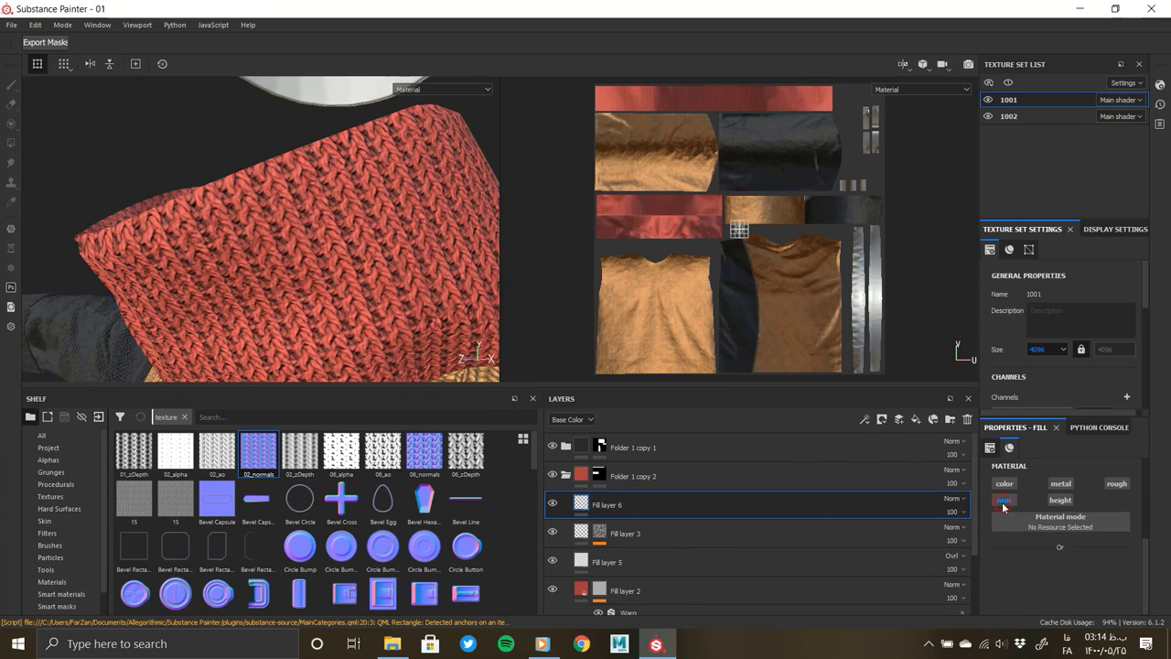
scroll(254, 258, up, 3)
Step: Inspect the collar's knit normals up close, then switch the layer's normal channel off
mouse_move(254, 258)
alt+mouse_down()
mouse_move(398, 270)
mouse_move(150, 316)
mouse_move(366, 275)
alt+mouse_up()
scroll(398, 269, down, 3)
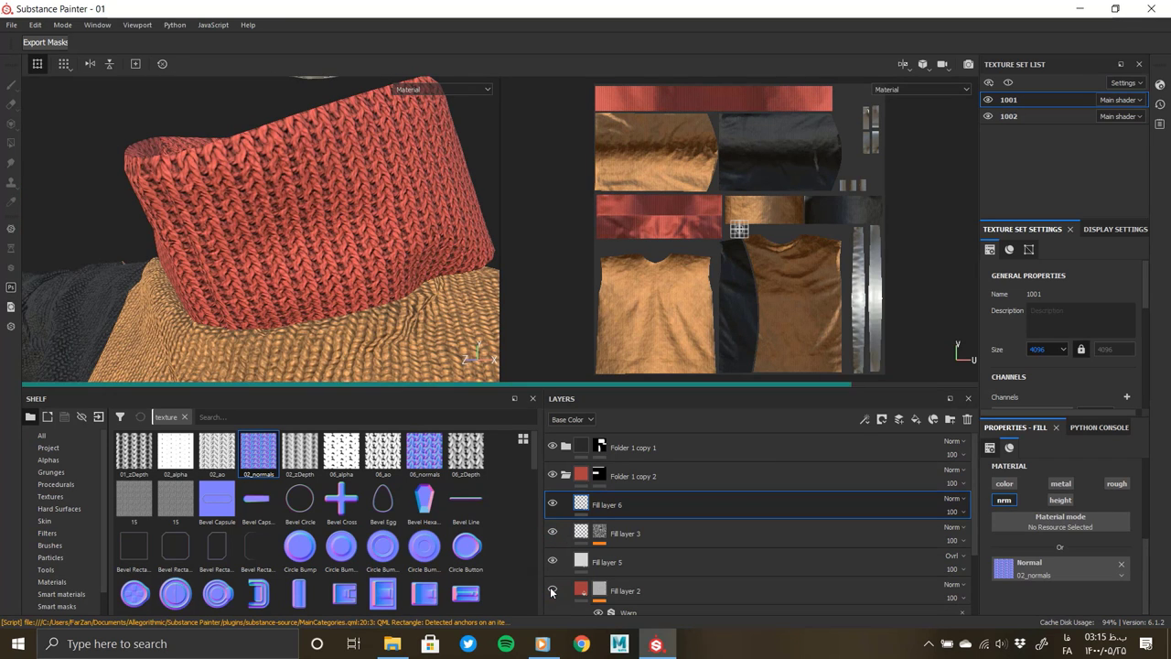
scroll(553, 577, down, 2)
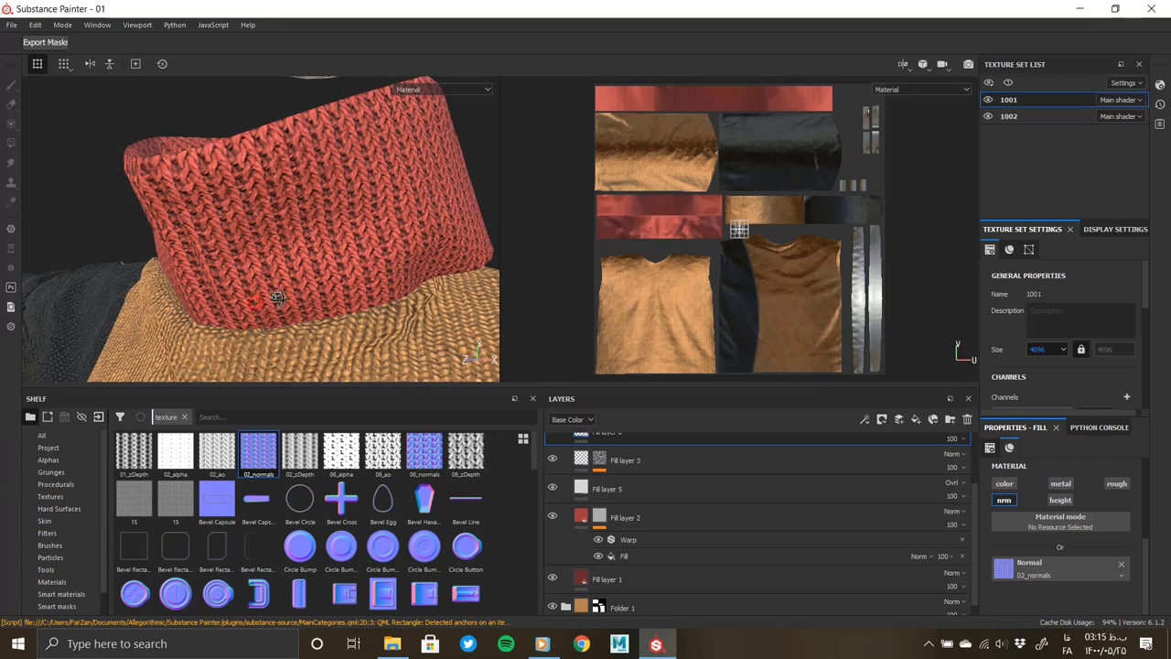
scroll(280, 296, up, 5)
alt+drag(280, 296, 288, 265)
scroll(288, 265, up, 3)
click(997, 500)
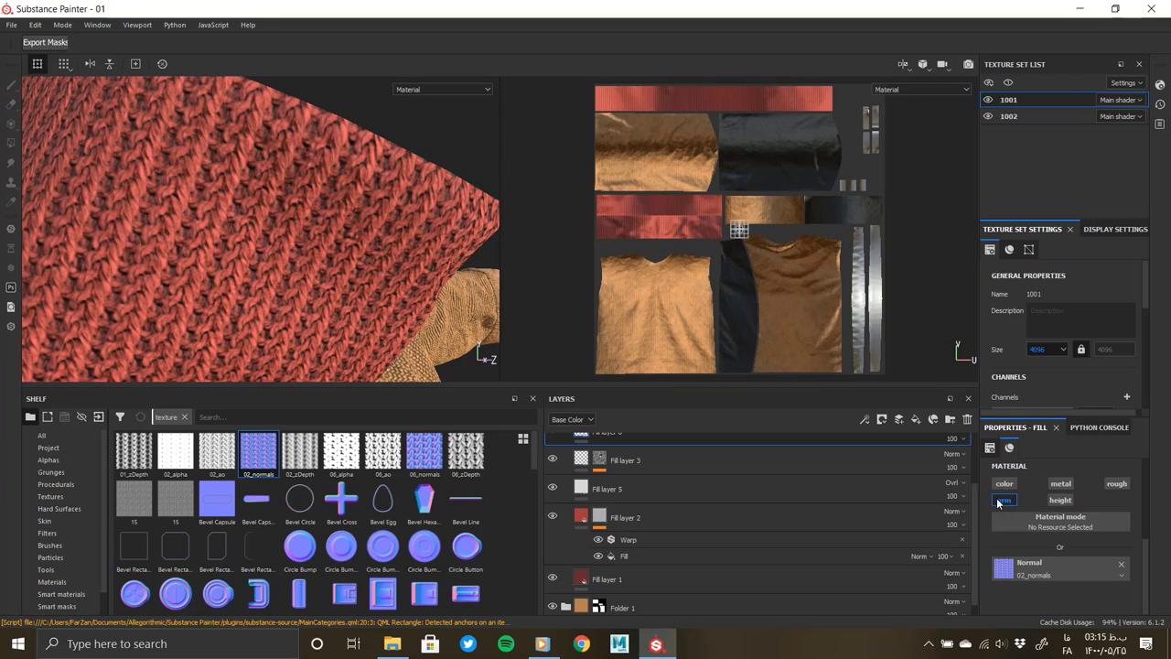
Step: Turn off the fill layer's normal channel and view the collar and headband
click(997, 499)
click(731, 460)
scroll(466, 320, down, 5)
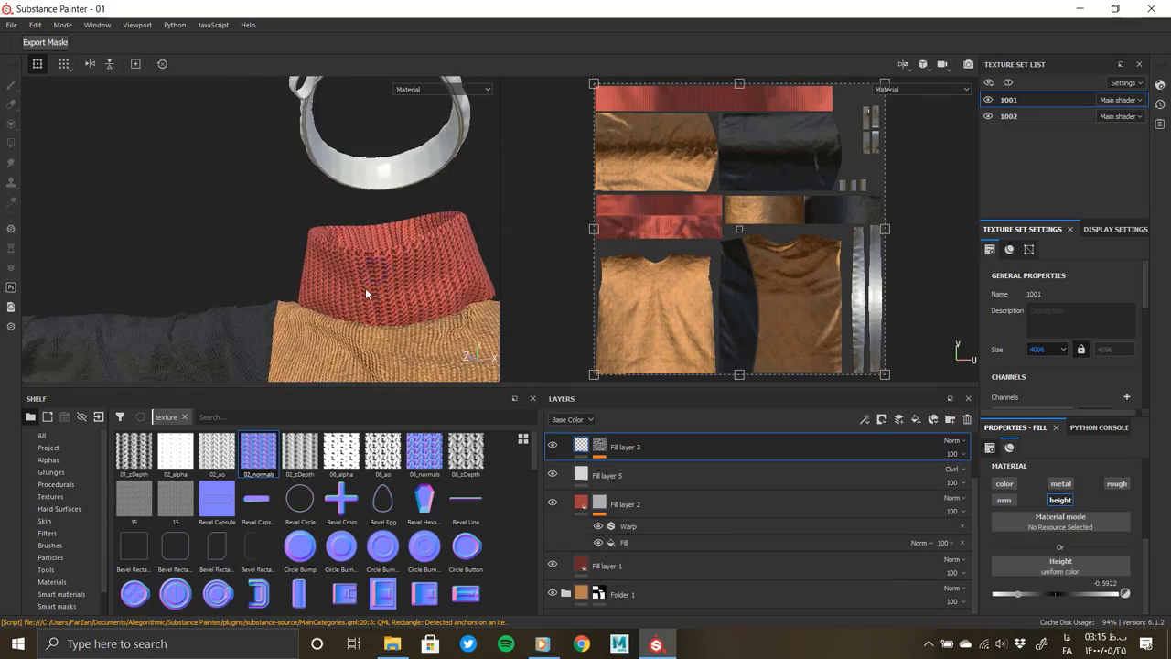
mouse_move(365, 287)
alt+mouse_down()
mouse_move(371, 332)
mouse_move(372, 194)
alt+mouse_up()
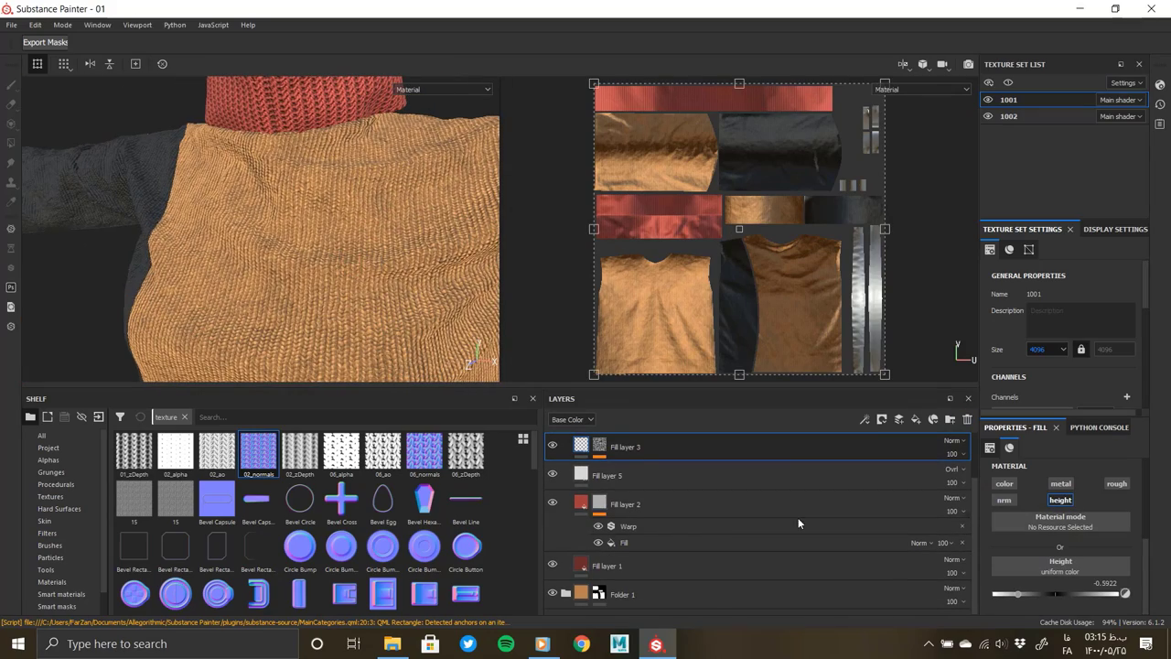
mouse_move(321, 298)
alt+mouse_down()
mouse_move(324, 236)
mouse_move(285, 167)
alt+mouse_up()
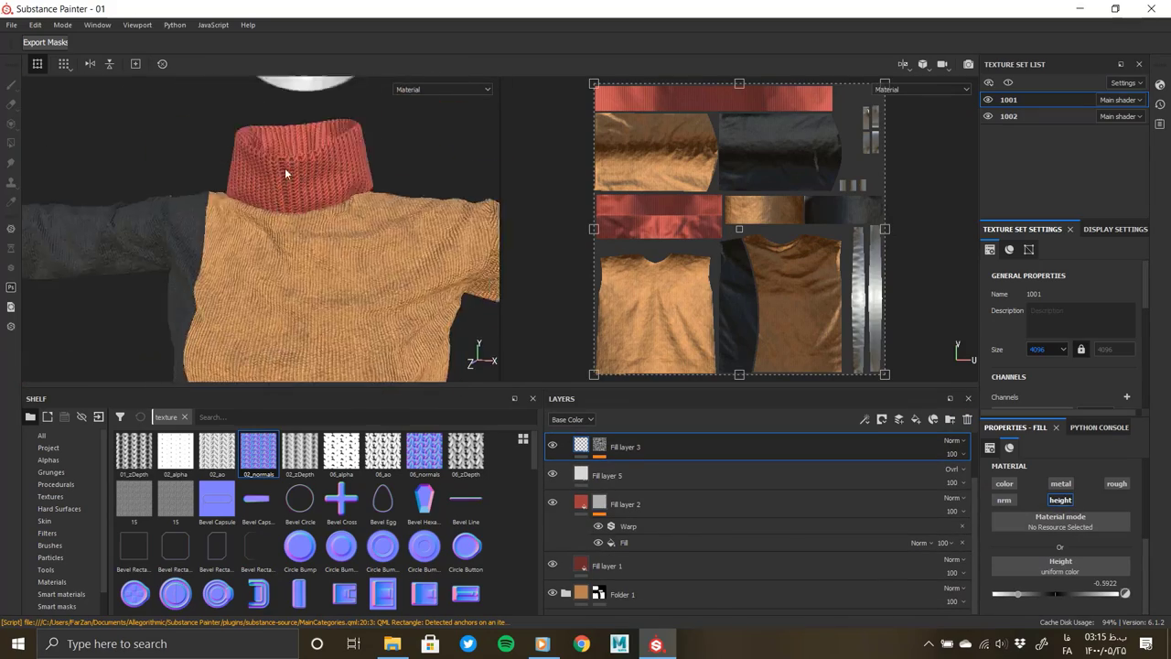
scroll(282, 280, down, 5)
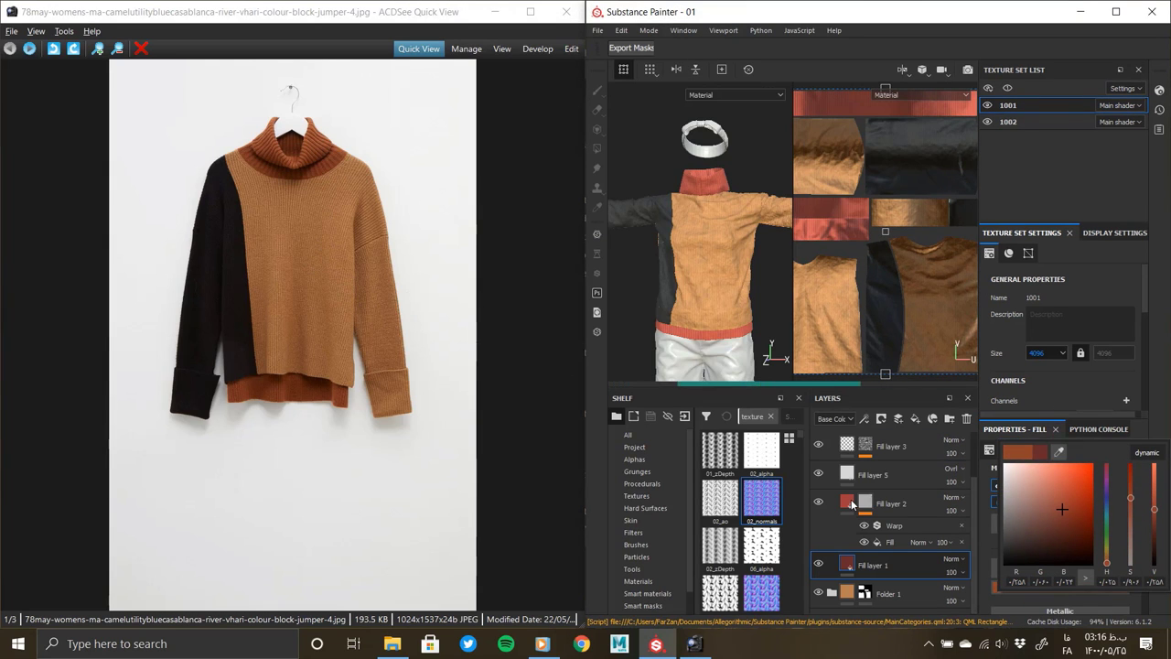
click(1116, 13)
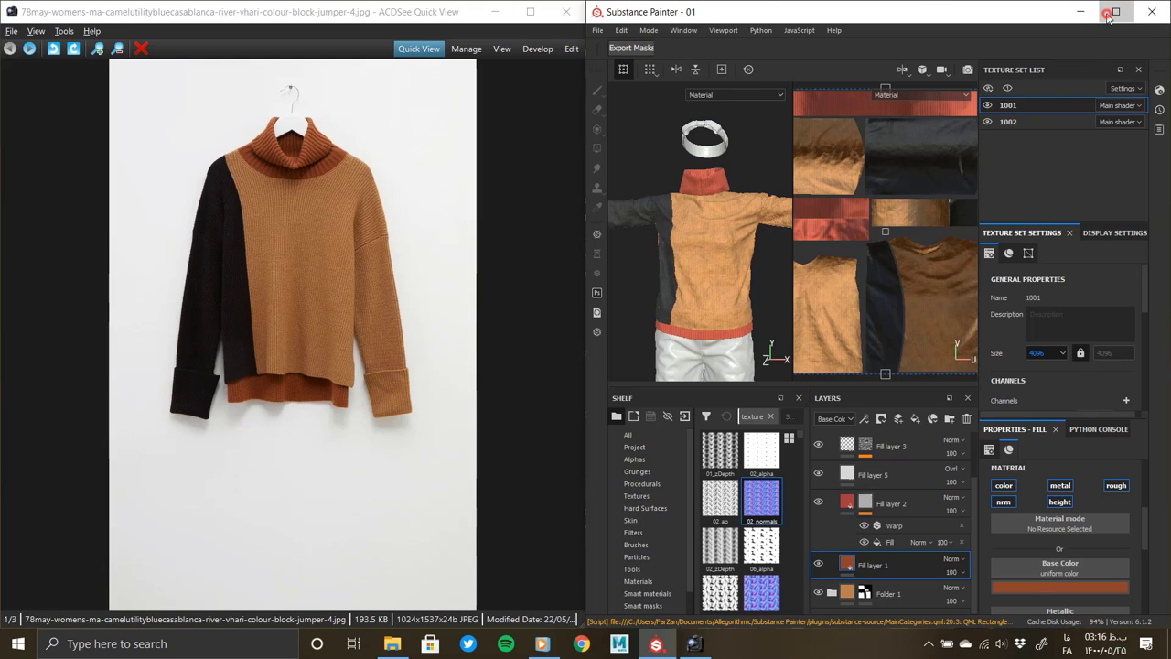
click(1108, 14)
Step: Set Fill layer 2's base colour to a rust orange matching the reference photo
click(641, 505)
click(1033, 586)
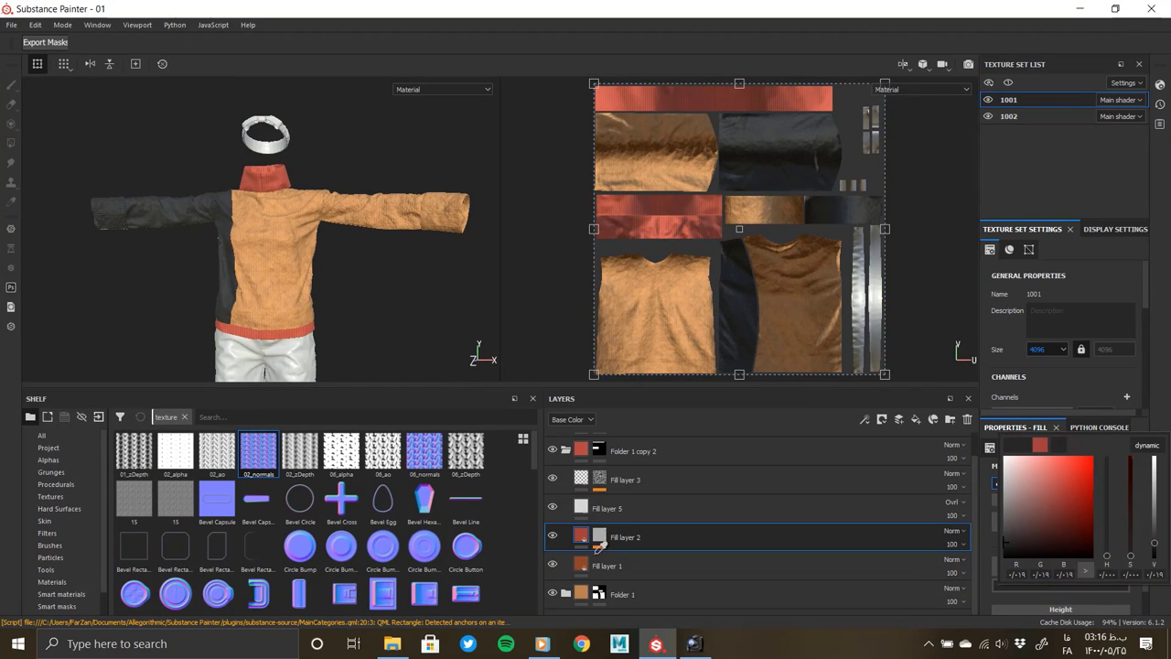
scroll(285, 239, up, 3)
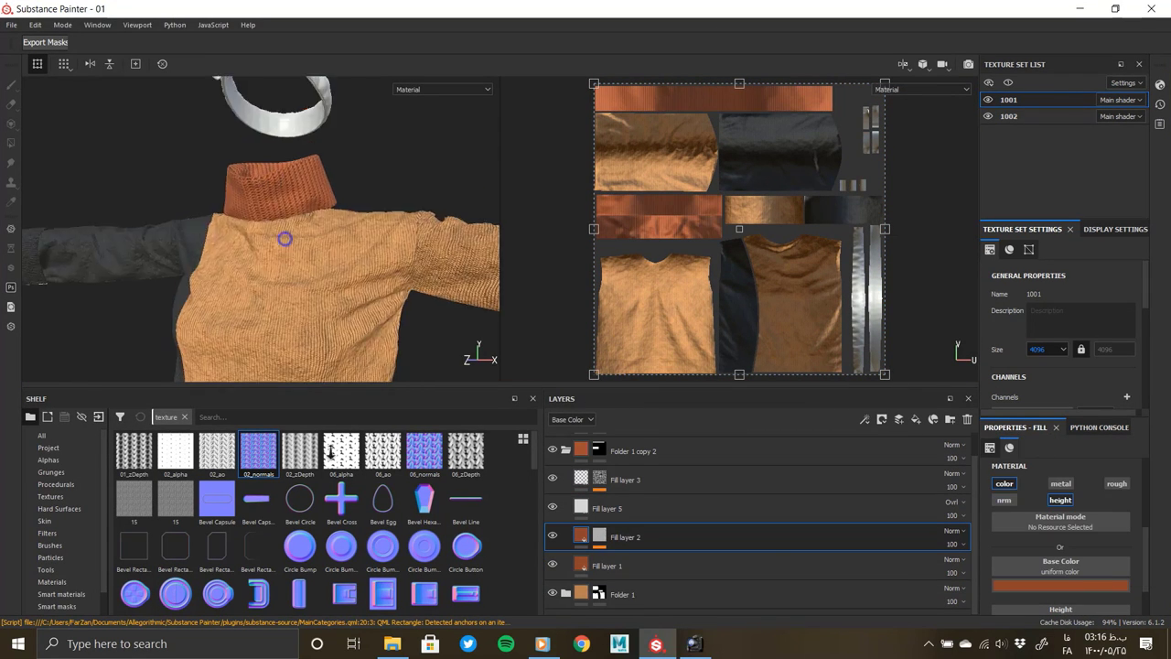
scroll(285, 239, up, 3)
click(1070, 579)
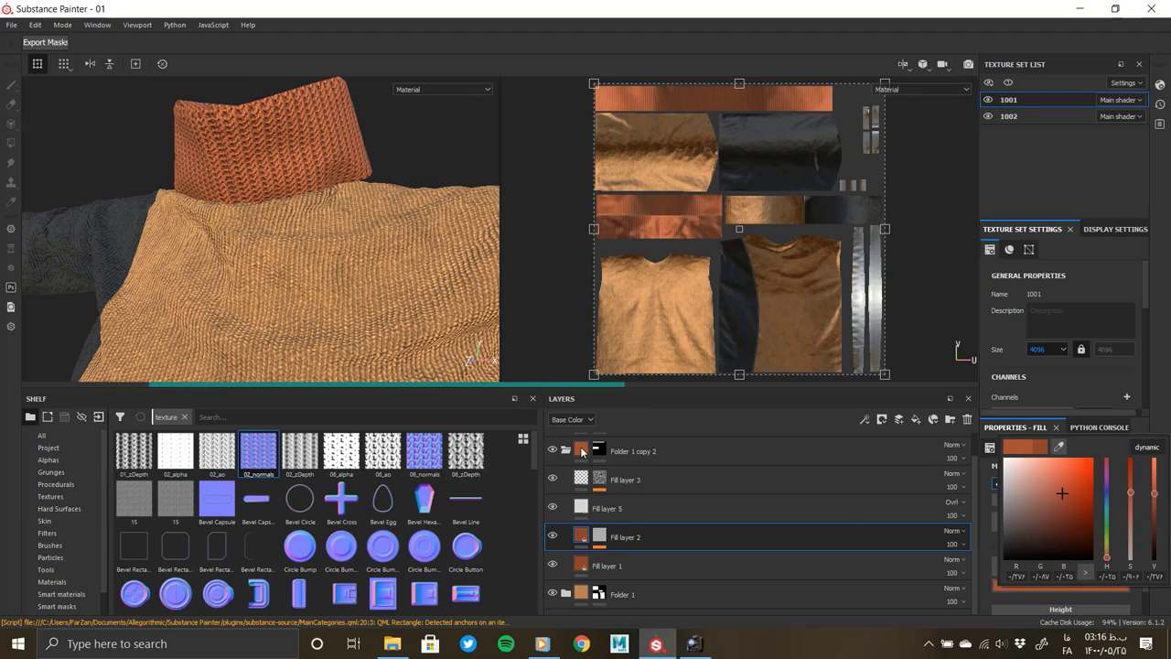
scroll(259, 253, down, 3)
mouse_move(259, 252)
alt+mouse_down()
mouse_move(301, 292)
mouse_move(342, 258)
alt+mouse_up()
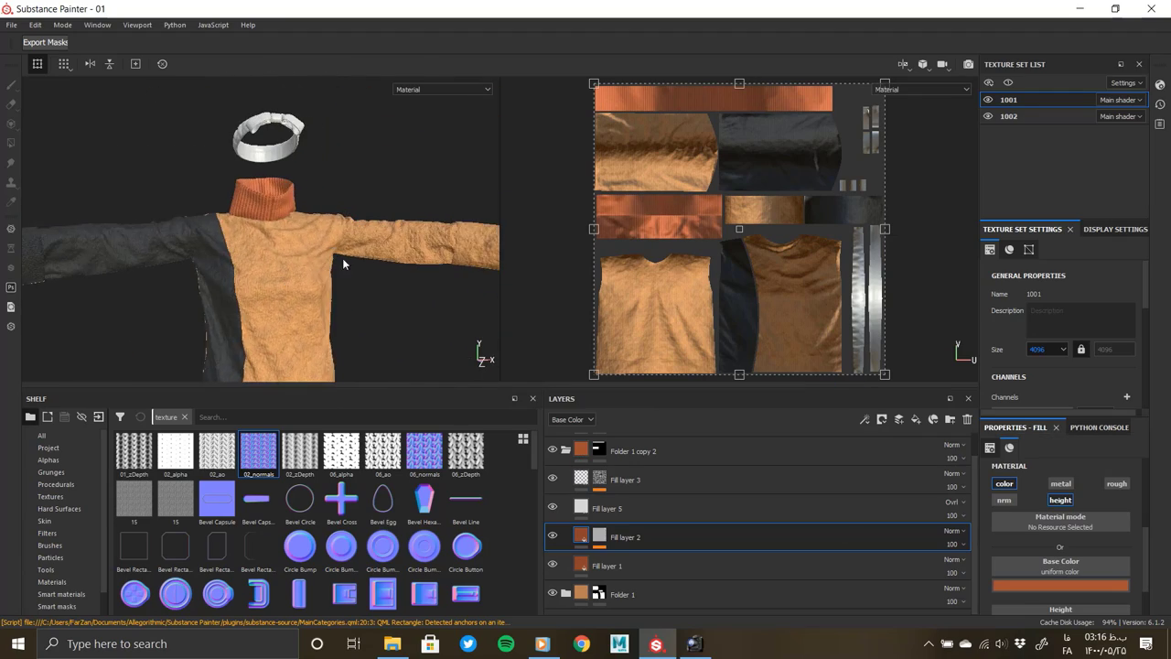
scroll(283, 326, up, 3)
alt+drag(283, 326, 421, 301)
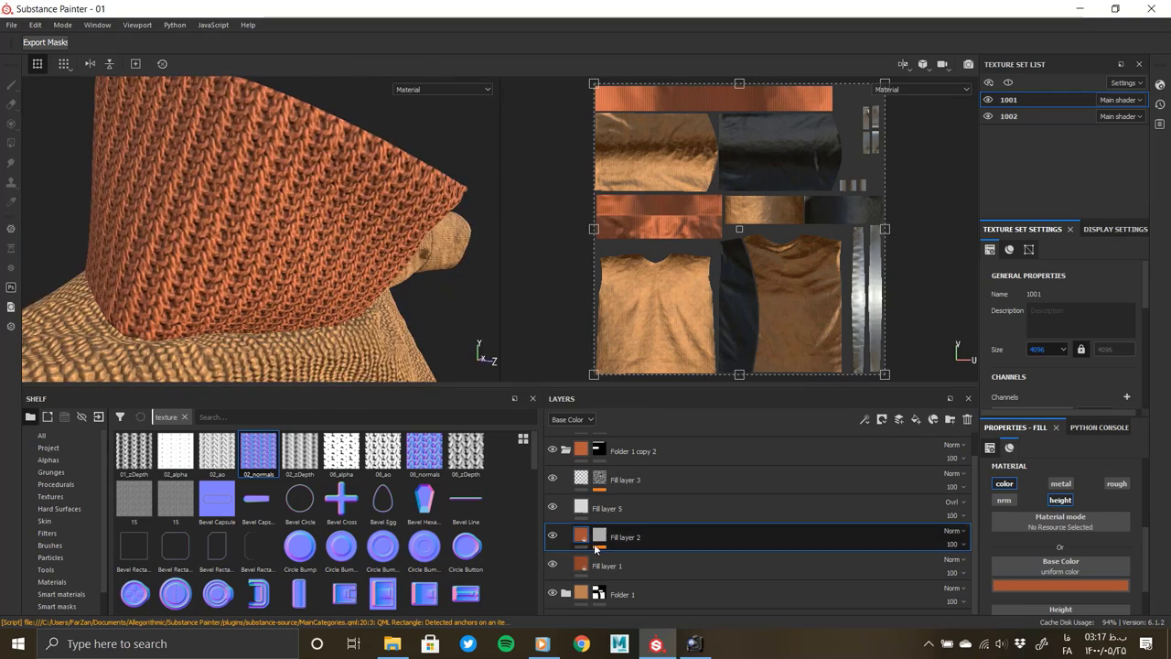
scroll(1078, 560, down, 2)
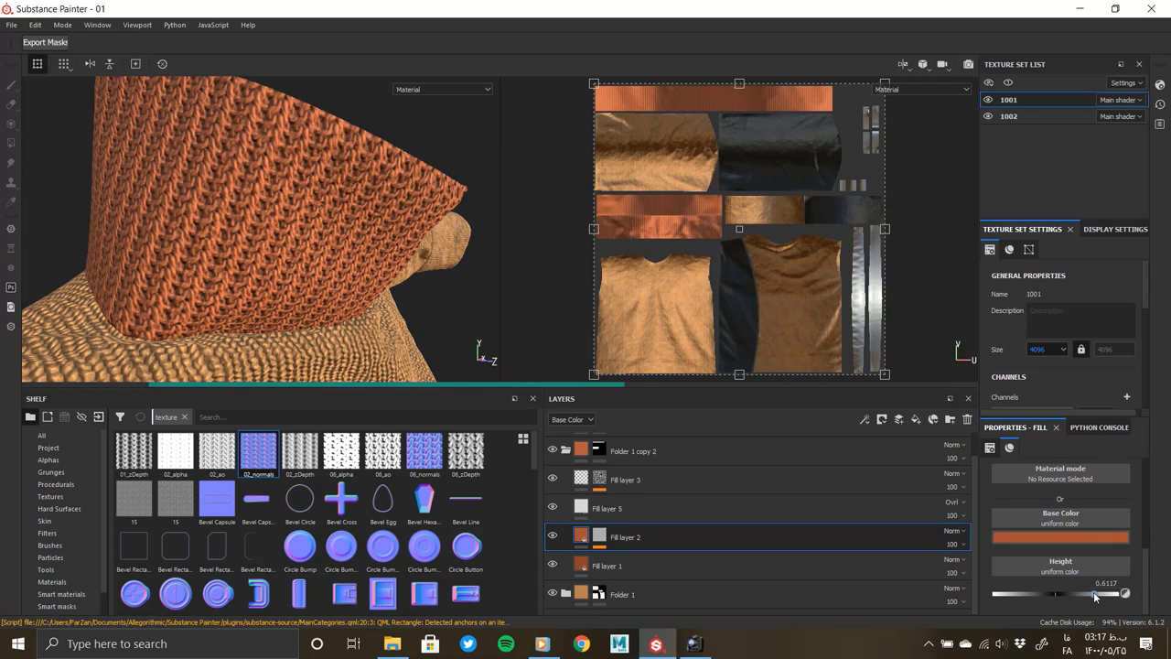
scroll(334, 302, down, 3)
mouse_move(335, 303)
alt+mouse_down()
mouse_move(340, 337)
mouse_move(259, 280)
alt+mouse_up()
scroll(341, 337, down, 2)
Step: Collapse the collar folder and bake mesh maps for all texture sets
click(565, 450)
scroll(1061, 329, down, 3)
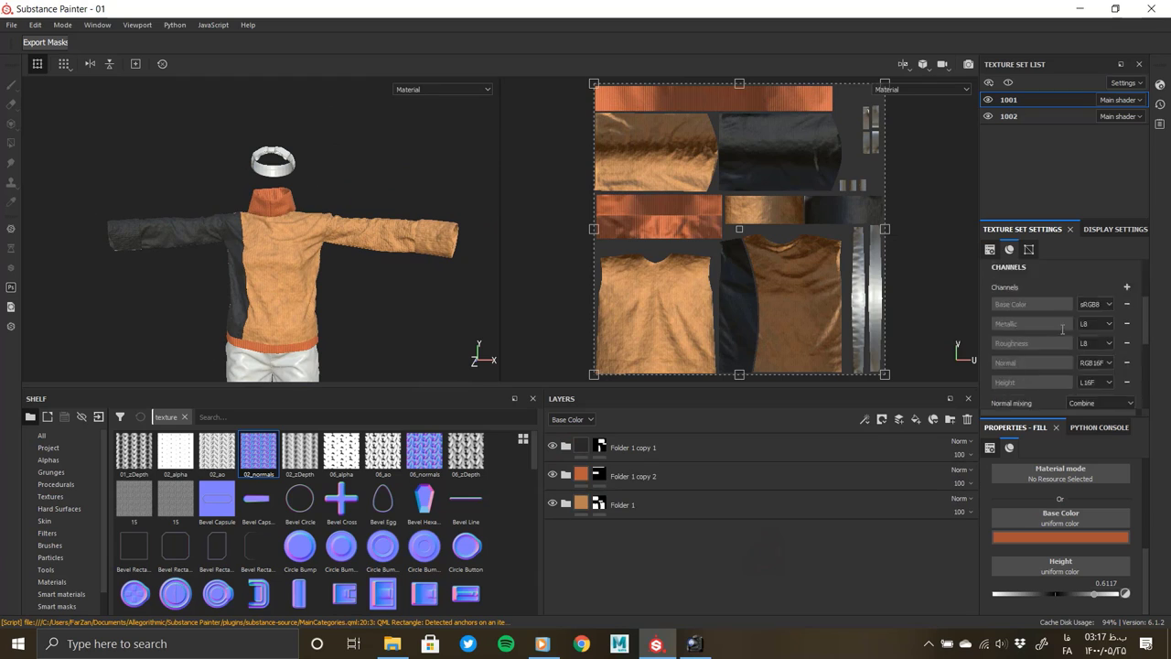
scroll(1061, 329, down, 3)
click(1098, 372)
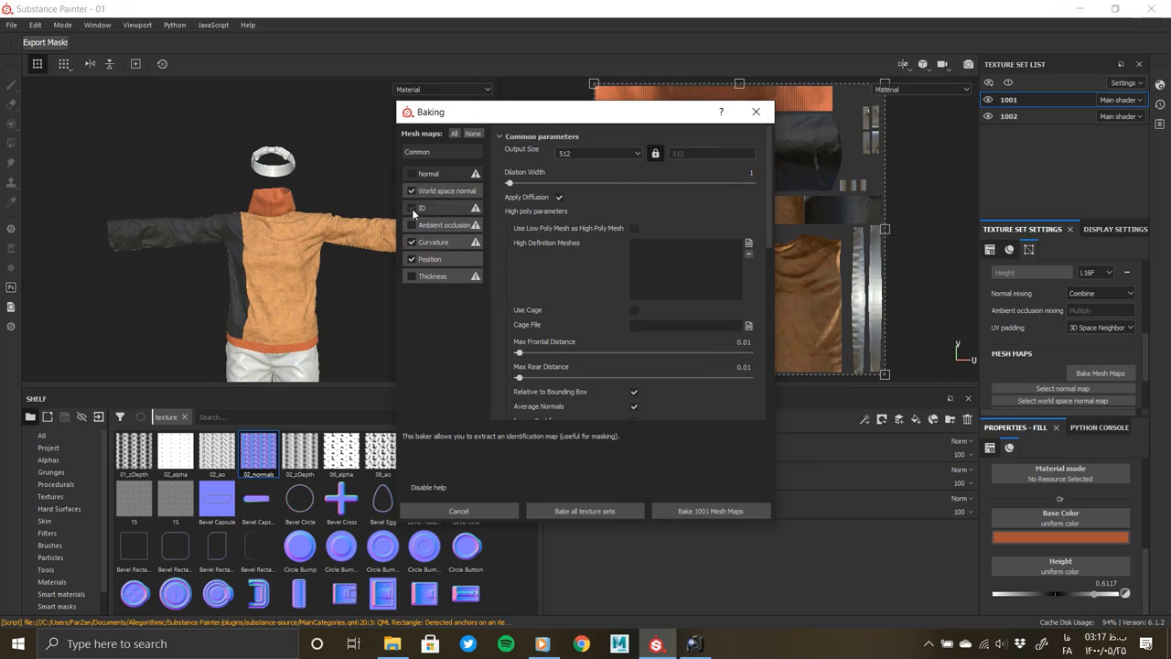
click(604, 511)
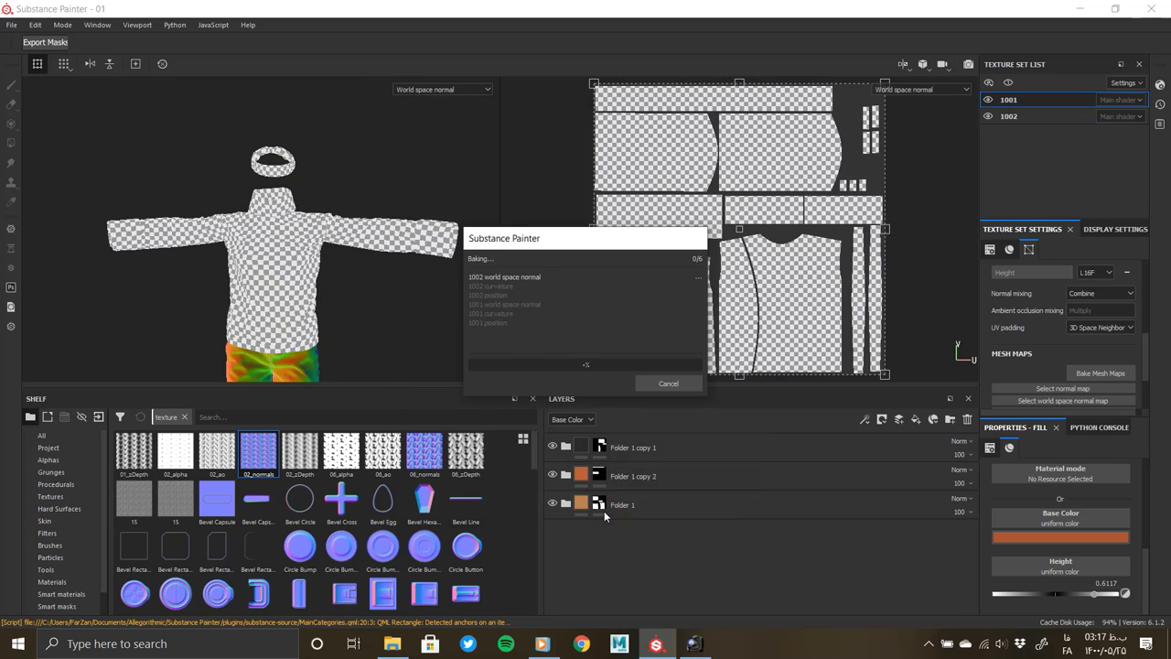
Step: Dismiss the baking message and create Folder 2 containing a new fill layer
click(669, 383)
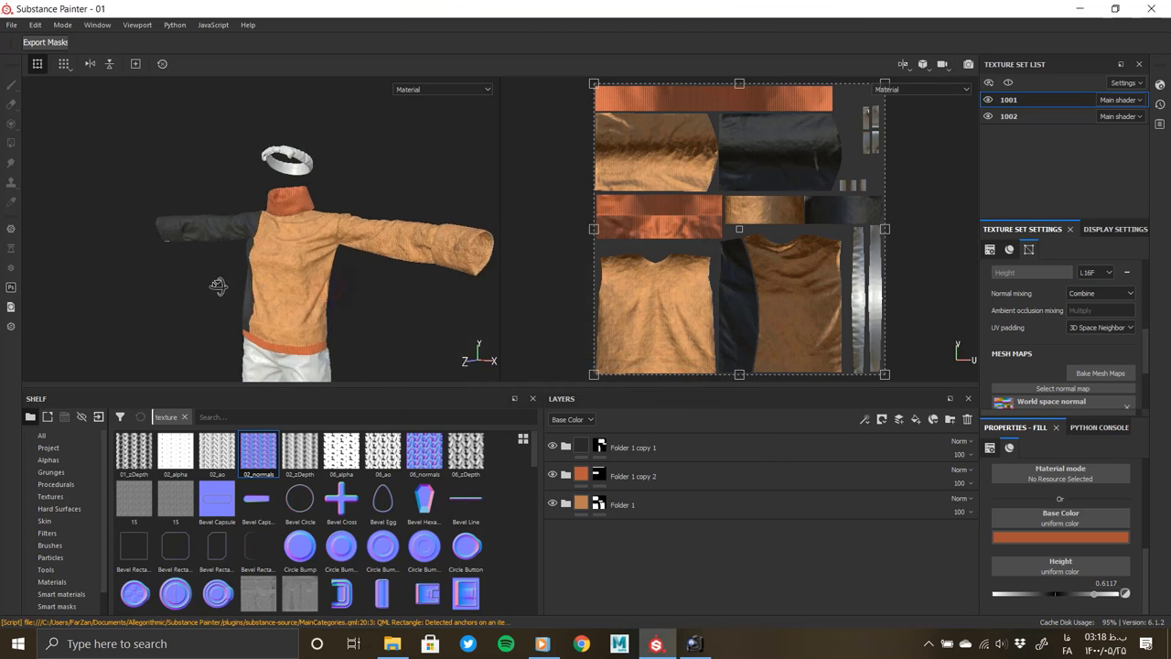
scroll(320, 254, up, 5)
scroll(320, 253, down, 3)
click(823, 436)
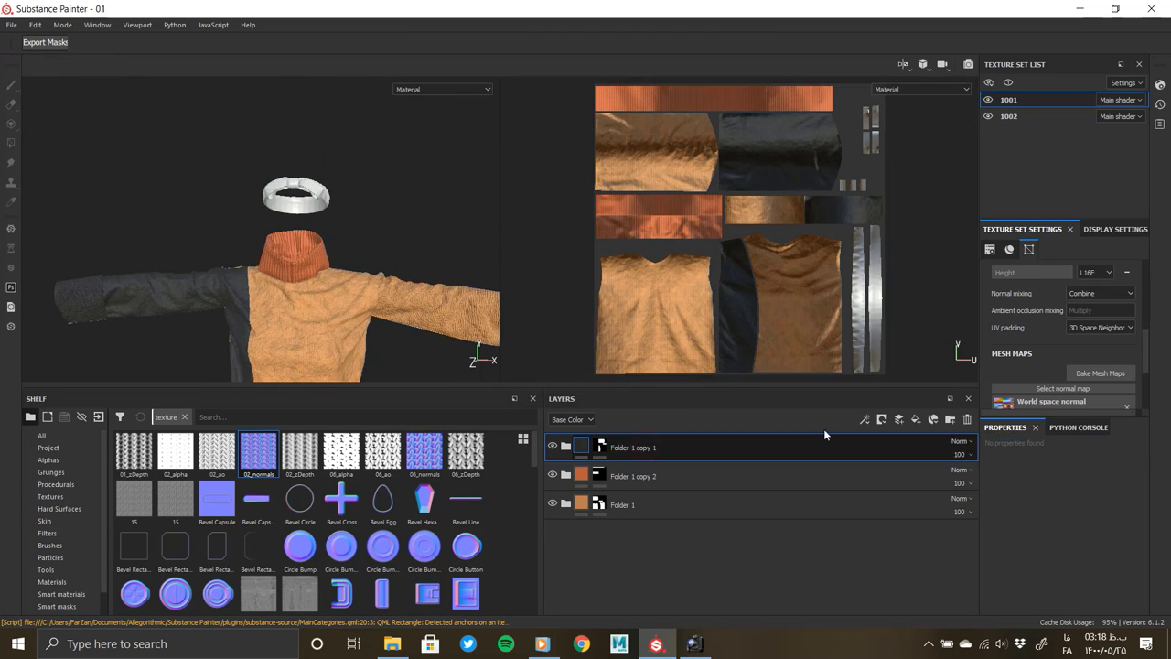
click(915, 419)
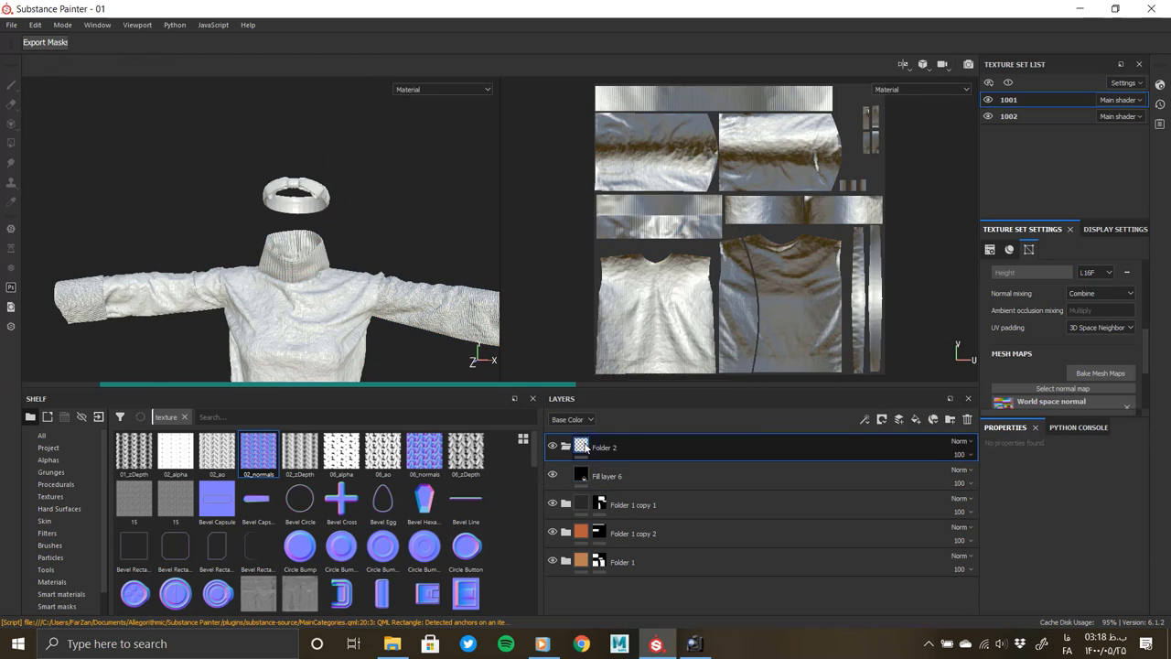
click(1061, 537)
click(1113, 405)
click(604, 447)
Step: Give Folder 2 a black mask and polygon-fill the headband into it
right_click(581, 447)
click(631, 239)
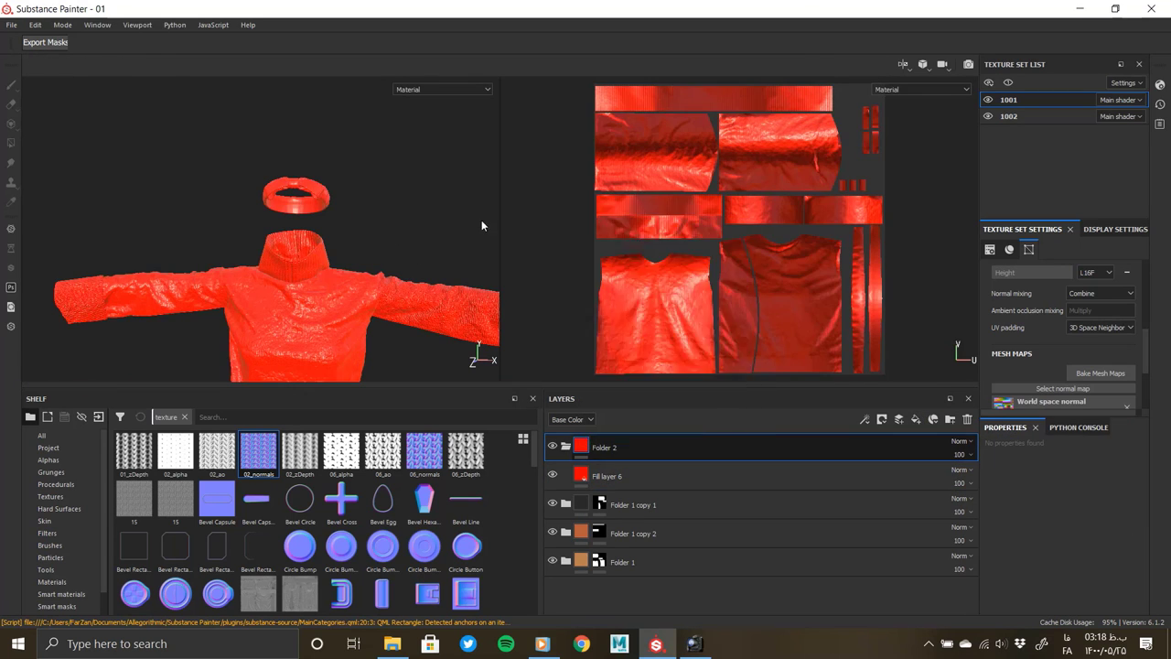
key(4)
click(622, 446)
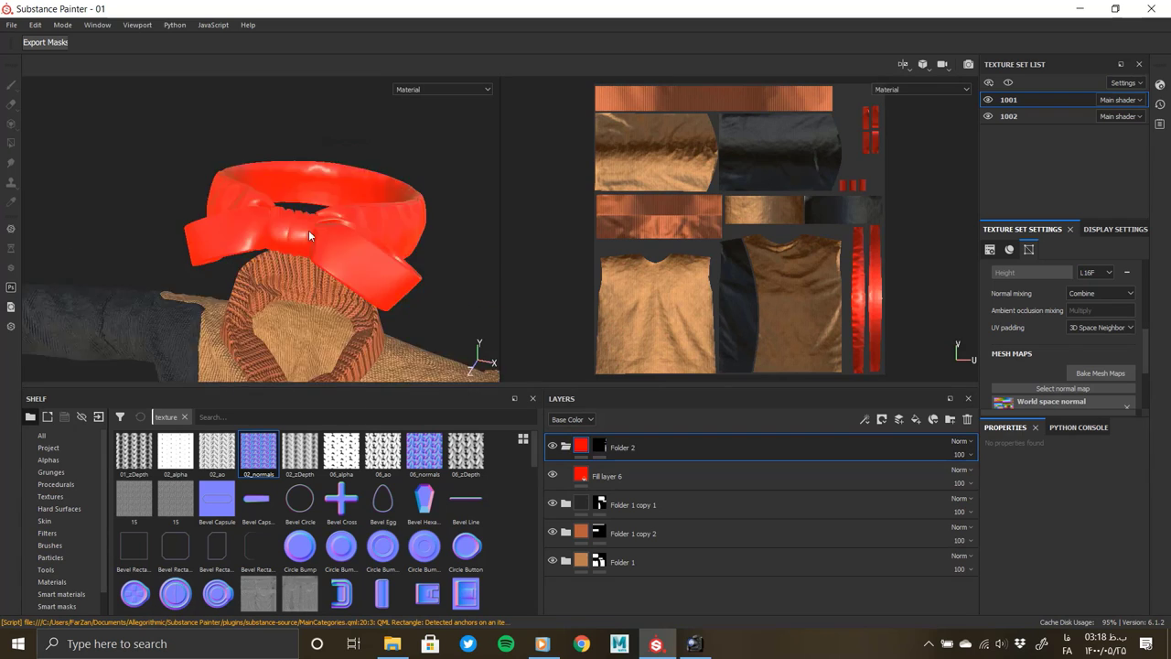
alt+drag(309, 230, 516, 449)
Step: Set Fill layer 6's base colour to a light off-white grey for the headband
click(659, 476)
click(1061, 537)
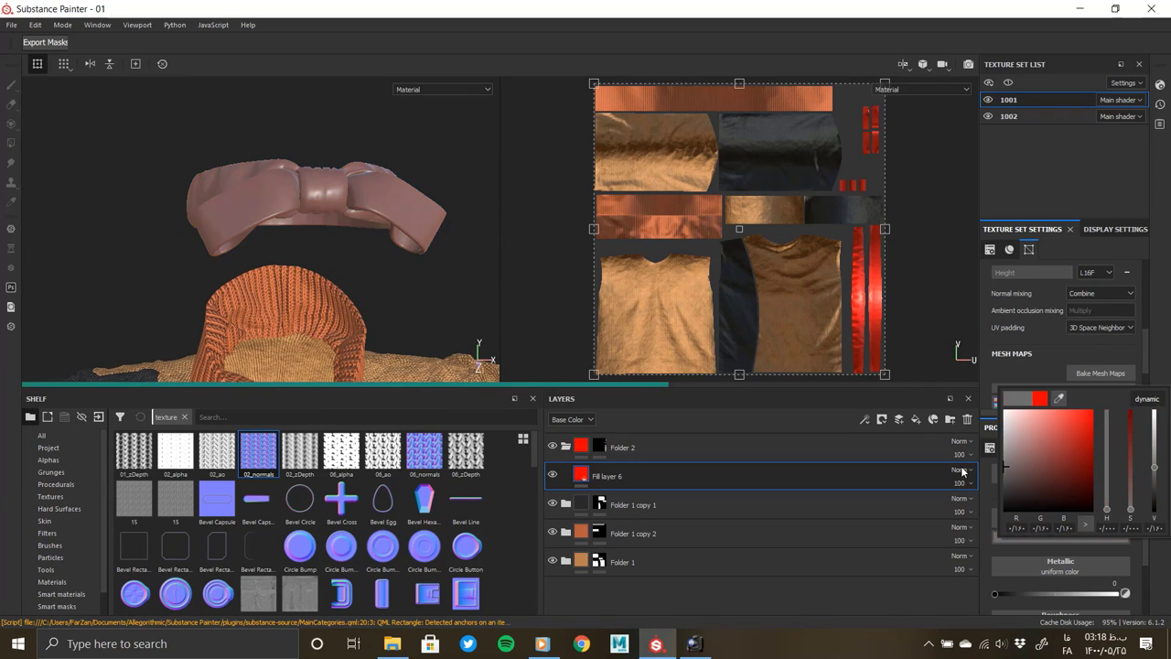
click(1006, 416)
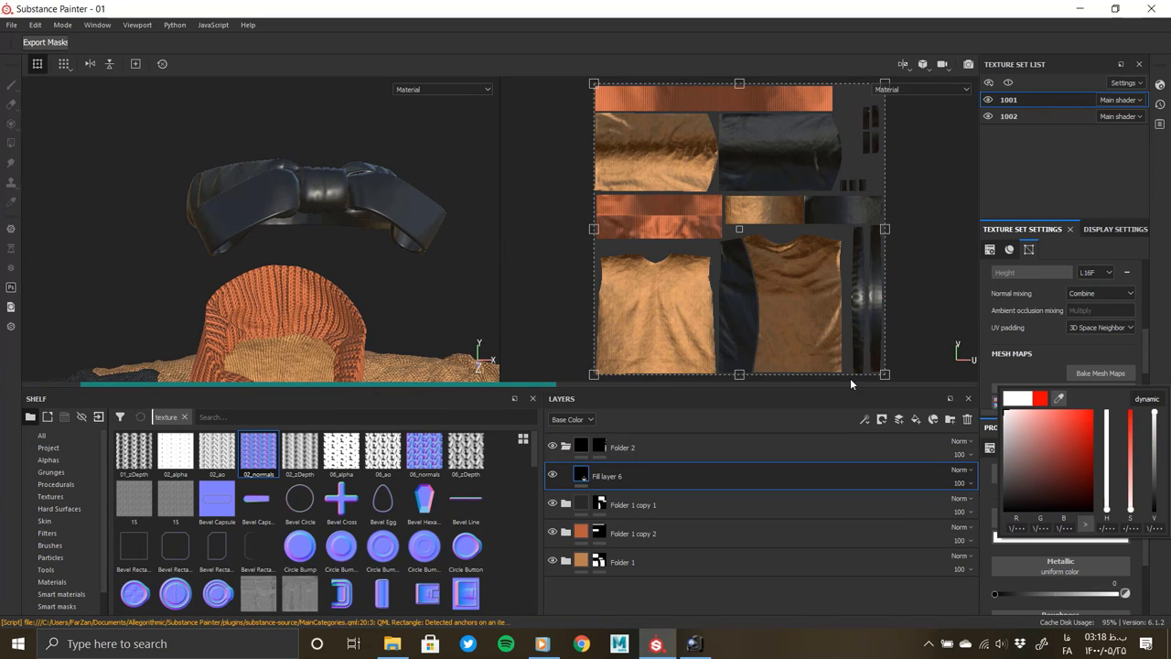
drag(834, 416, 827, 431)
click(827, 431)
mouse_move(157, 227)
alt+mouse_down()
mouse_move(423, 180)
mouse_move(339, 375)
alt+mouse_up()
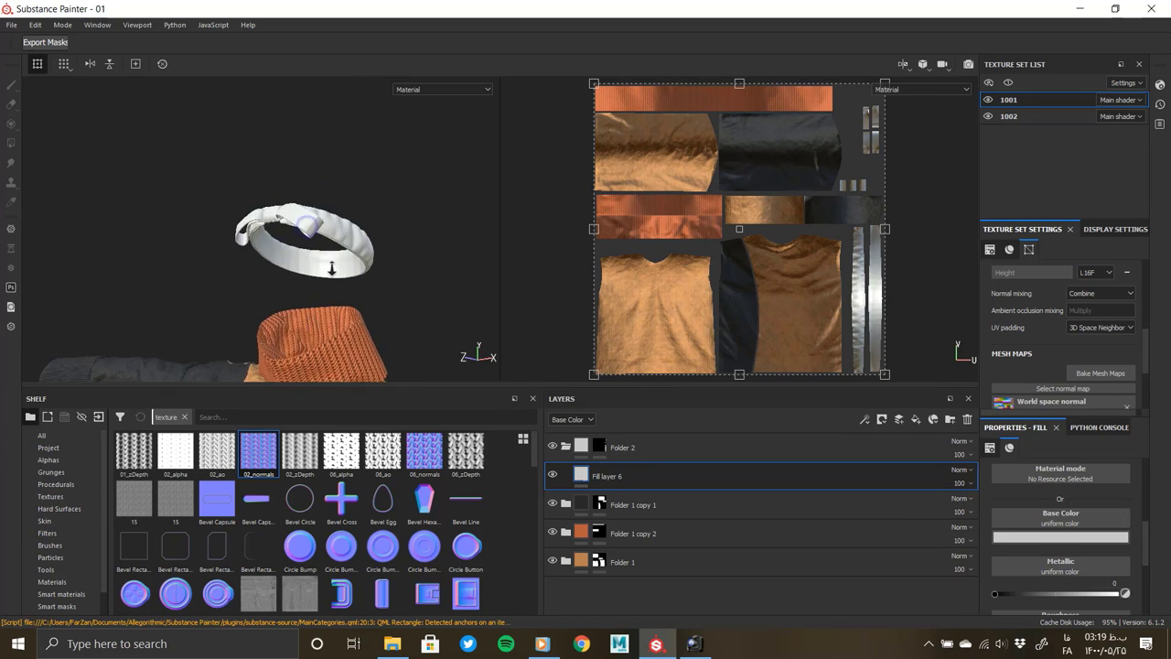
click(995, 537)
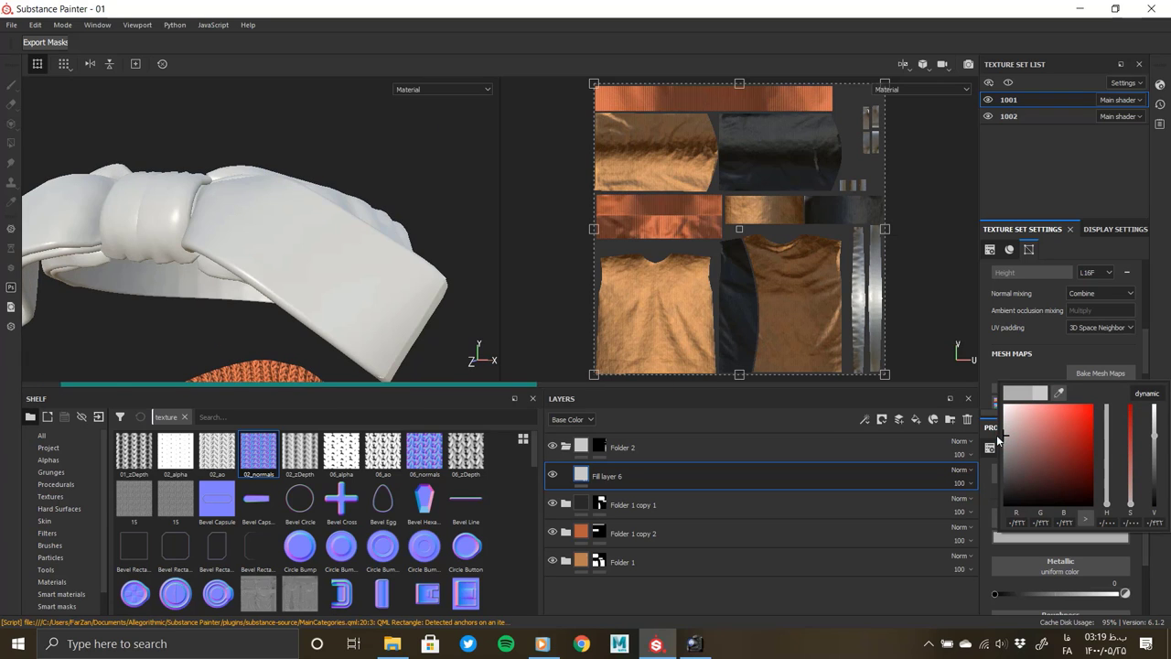
click(950, 419)
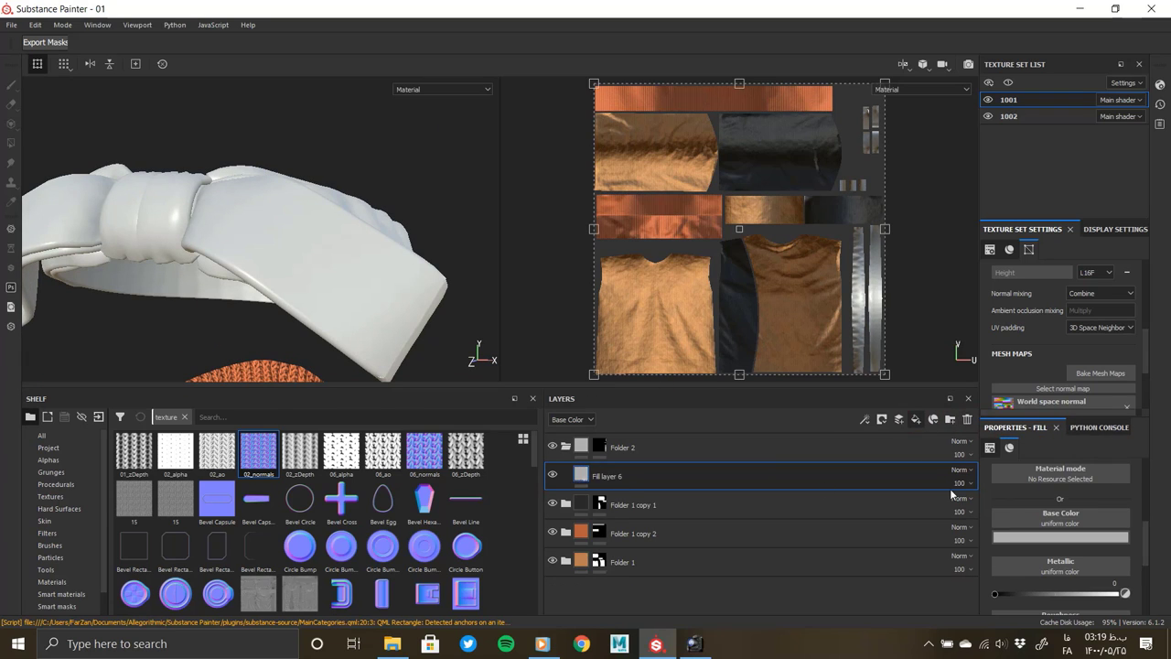
Step: Add Fill layer 7 with colour and roughness off, leaving only height
scroll(1062, 531, down, 5)
click(1004, 544)
click(1003, 561)
click(1109, 545)
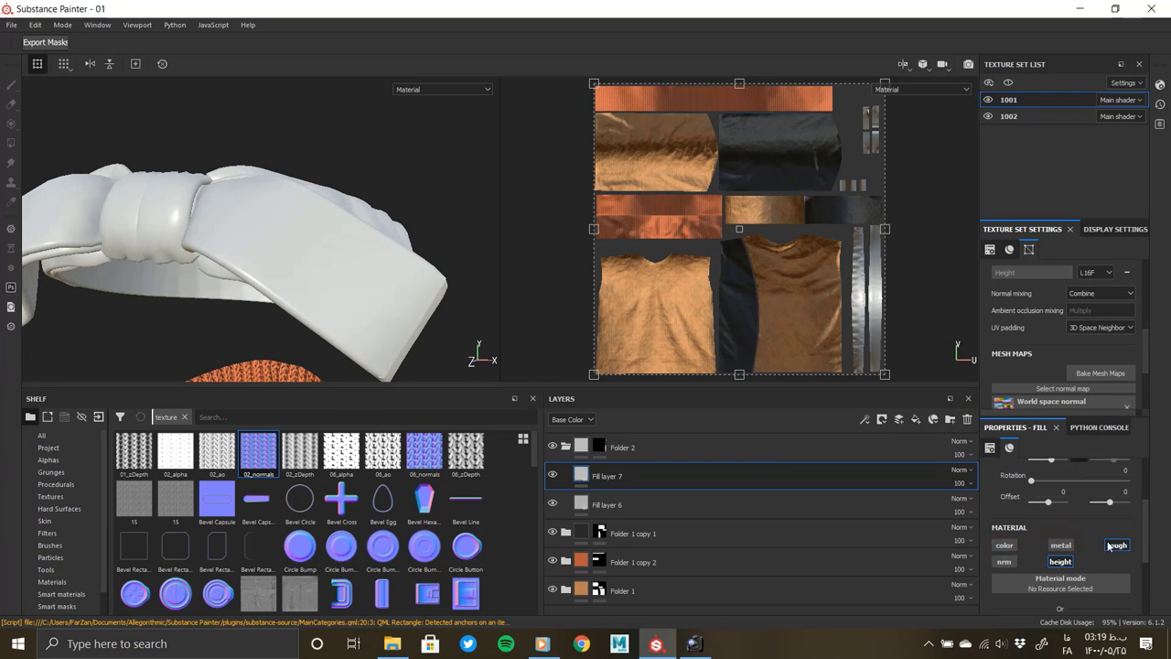
Step: Give Fill layer 7 a black mask with an Anisotropic Noise fill effect
right_click(589, 492)
click(641, 115)
right_click(602, 473)
click(640, 375)
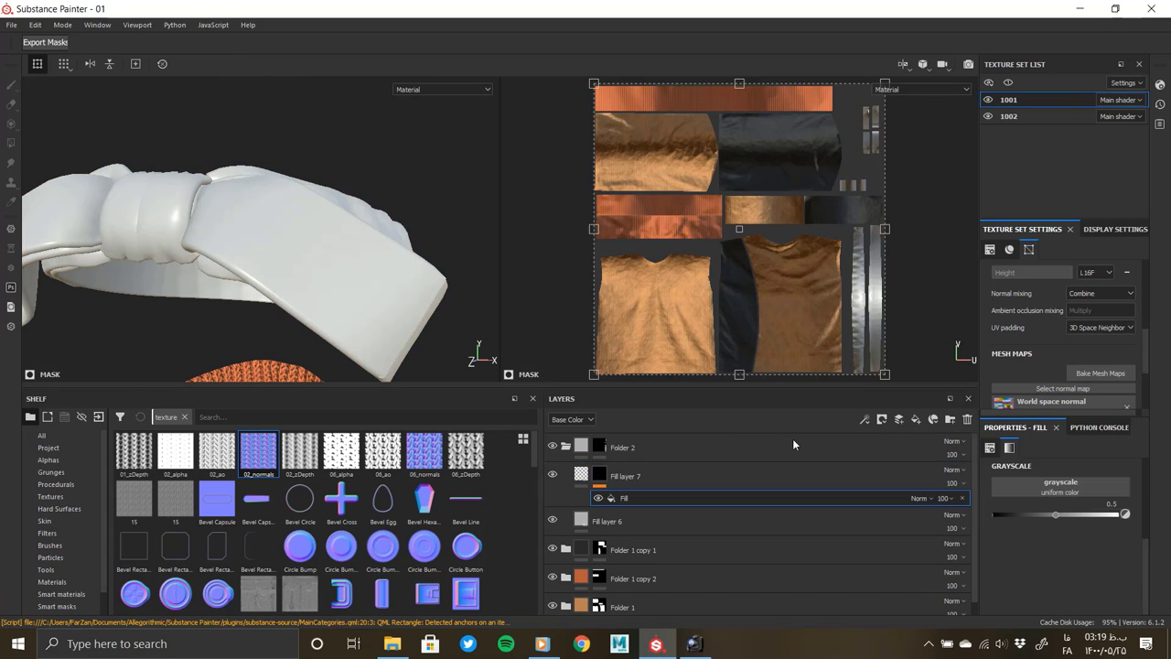
click(1052, 466)
key(BackSpace)
key(BackSpace)
key(BackSpace)
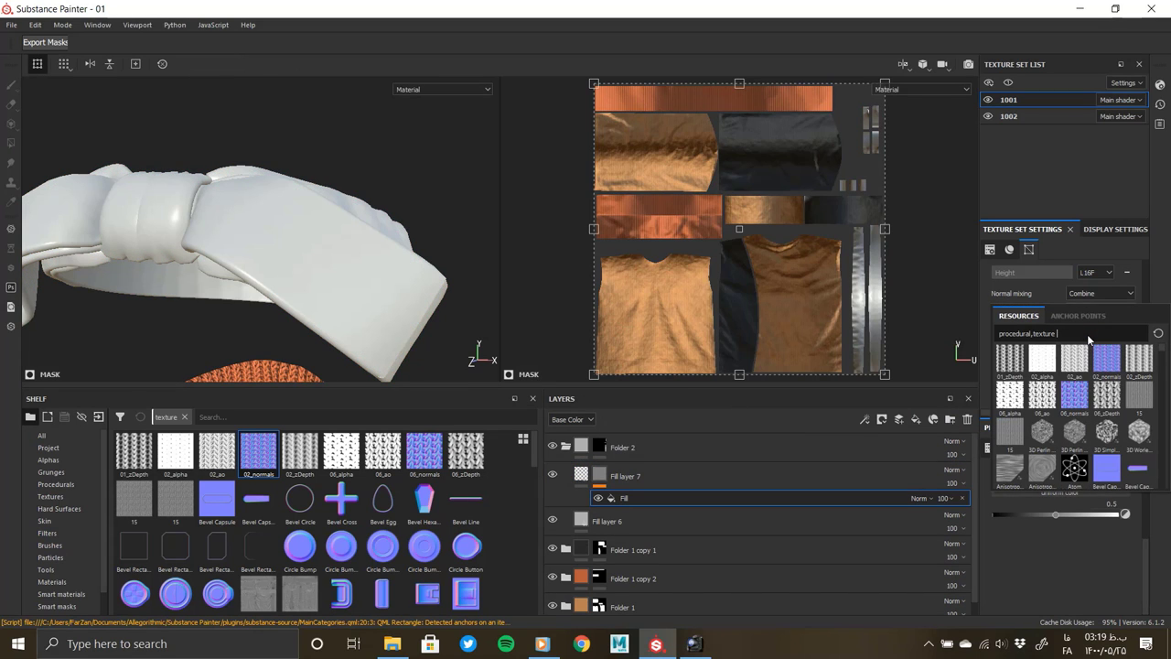
scroll(1079, 458, down, 2)
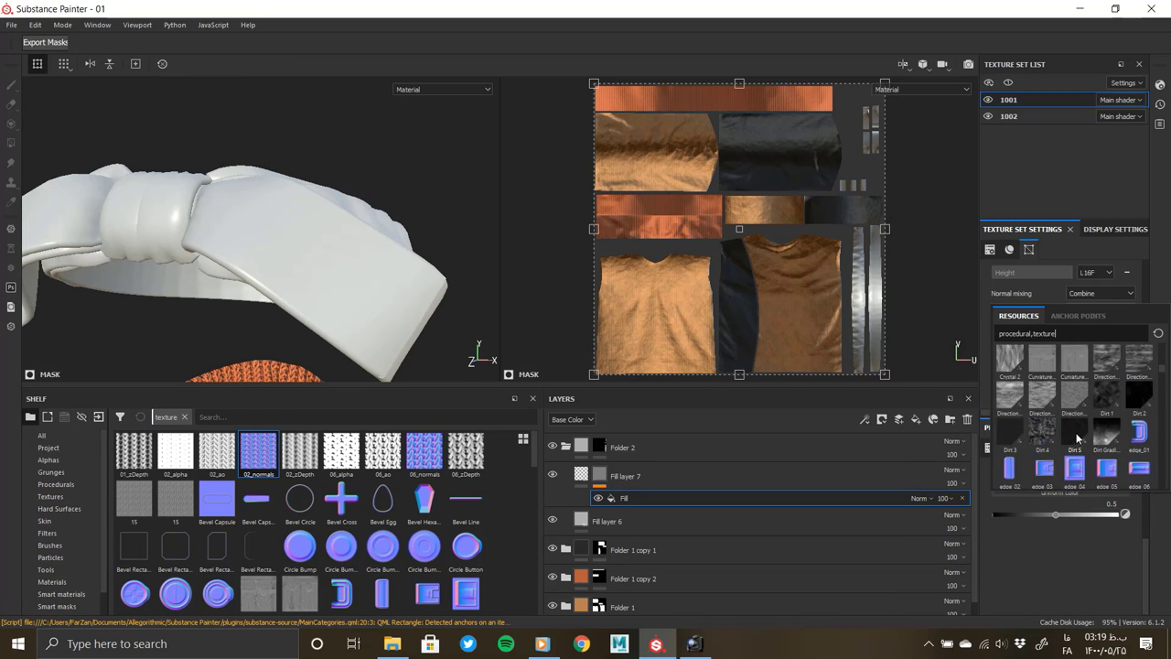
scroll(1079, 459, down, 2)
scroll(1079, 461, down, 2)
scroll(1077, 462, down, 2)
scroll(1077, 462, down, 2)
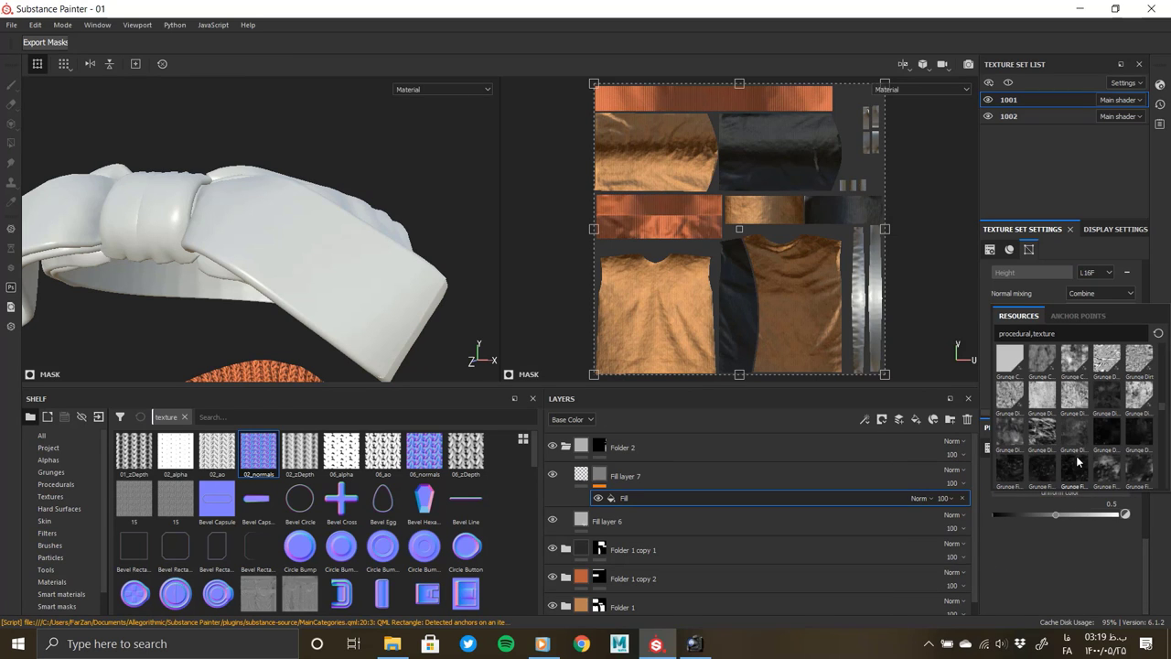
scroll(1078, 462, down, 2)
mouse_move(1159, 416)
mouse_down()
mouse_move(1163, 429)
mouse_move(1161, 352)
mouse_up()
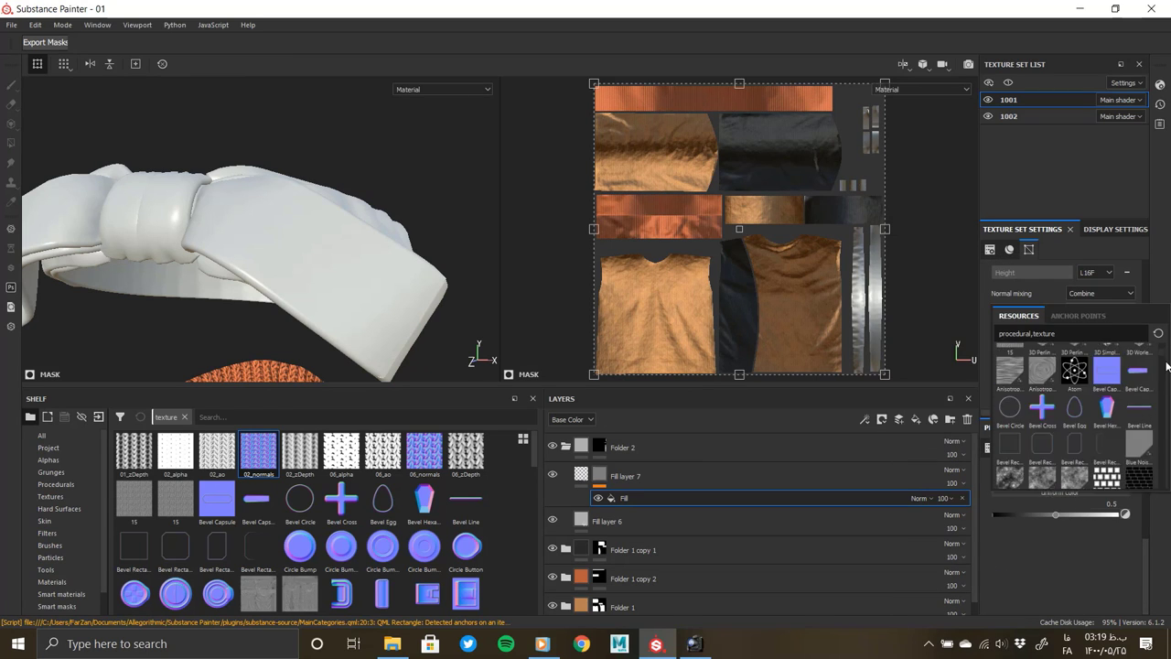
click(1012, 359)
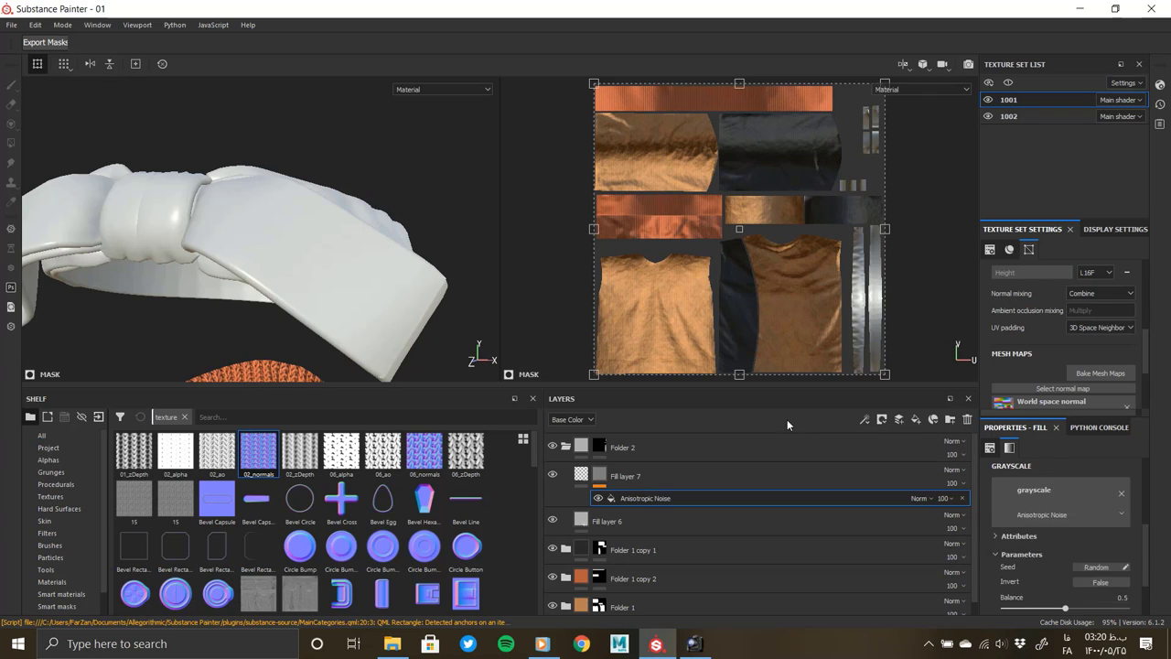
Step: Tune the noise: rotation on, smoothness 1, adjusted balance and amounts, scale 2
scroll(1052, 594, down, 1)
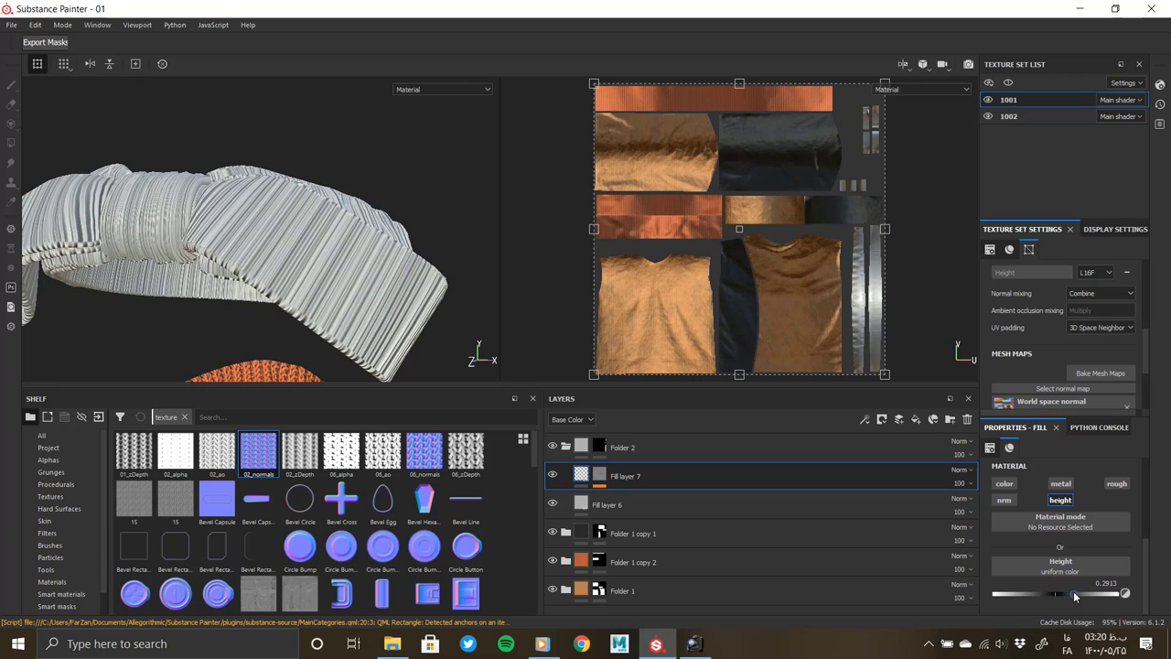
key(4)
click(663, 497)
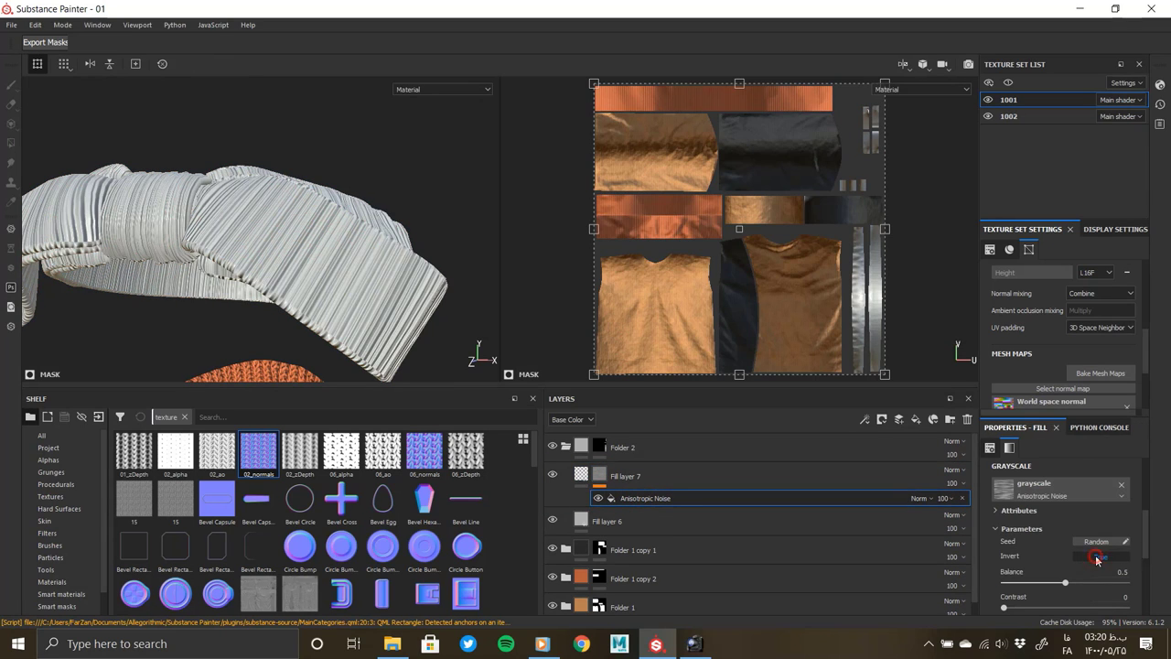
click(1106, 571)
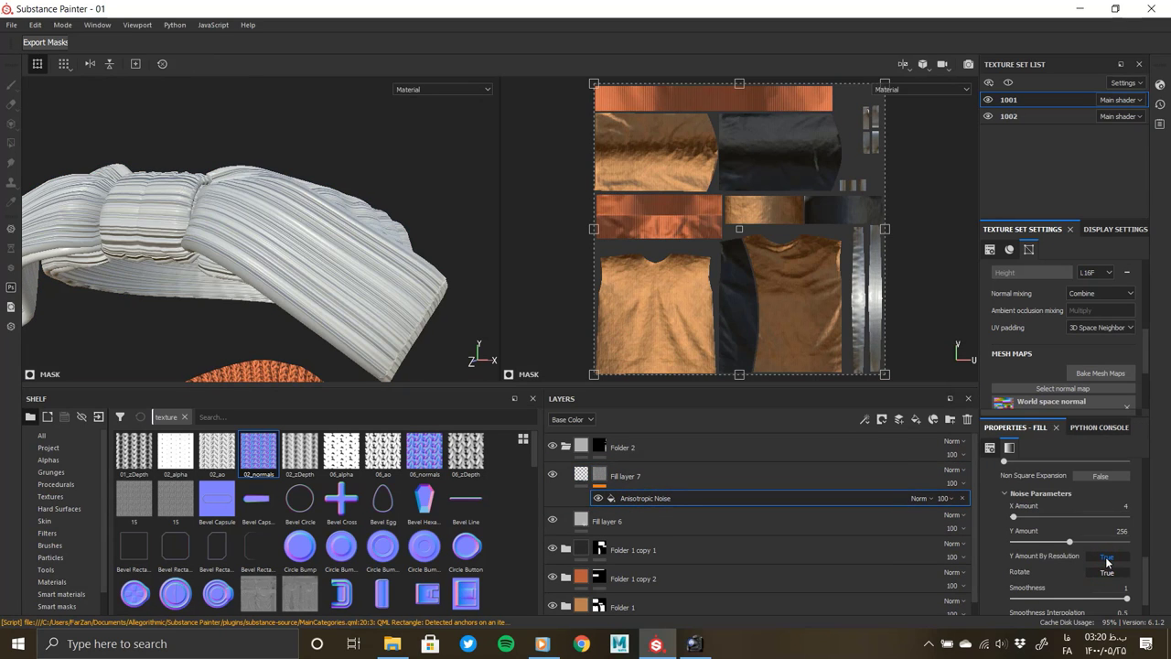
drag(1123, 569, 1131, 569)
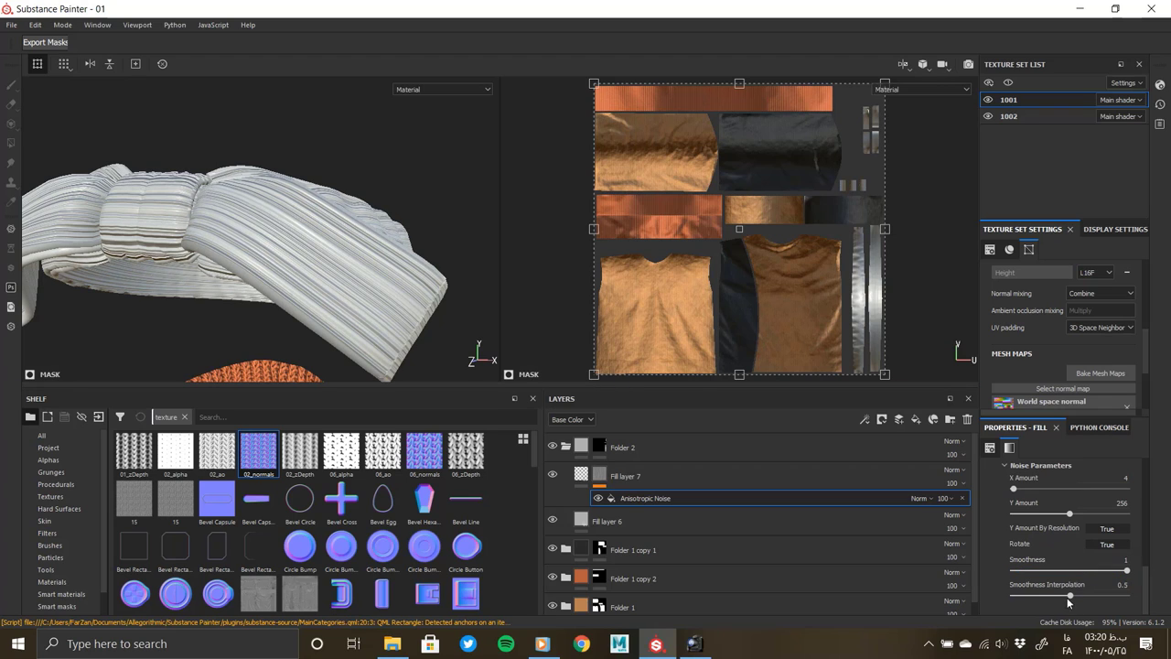
drag(1070, 595, 1107, 596)
scroll(1049, 555, up, 2)
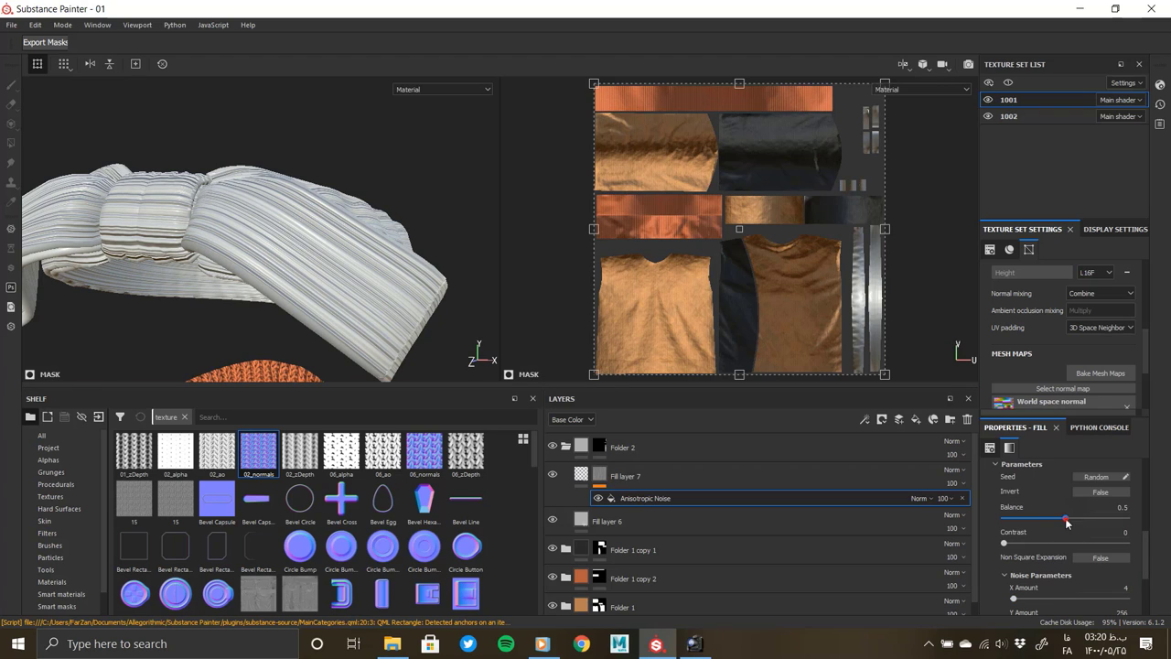
mouse_move(1065, 518)
mouse_down()
mouse_move(1043, 518)
mouse_move(1068, 518)
mouse_up()
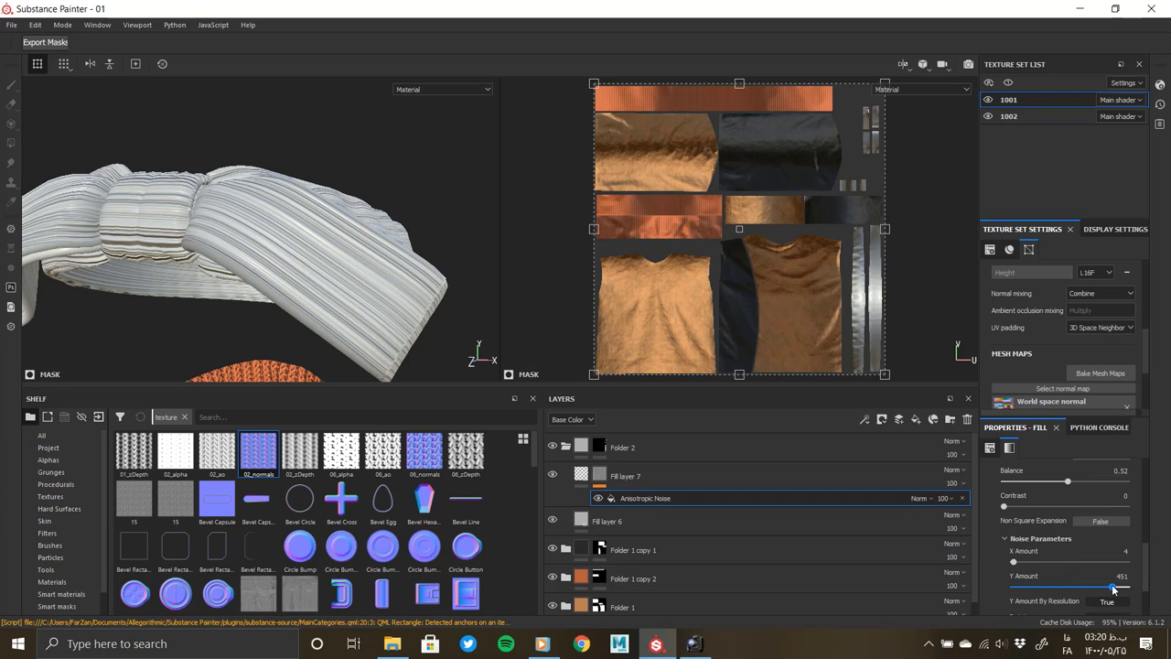
mouse_move(1010, 562)
mouse_down()
mouse_move(1058, 560)
mouse_move(1009, 559)
mouse_up()
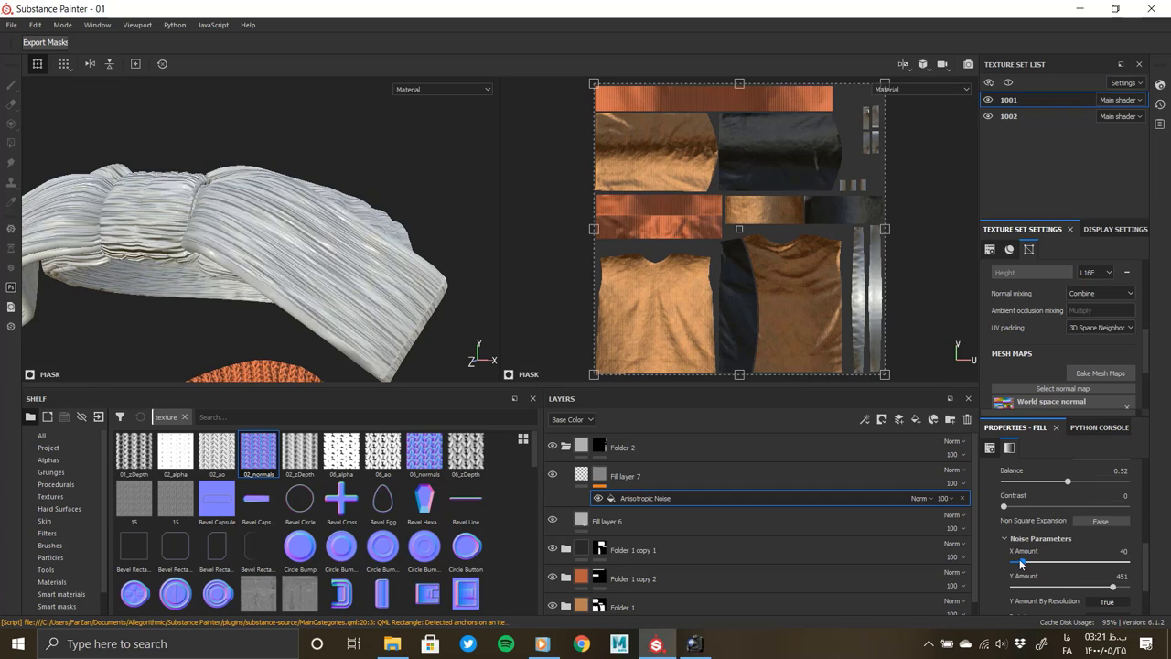
scroll(1034, 561, down, 3)
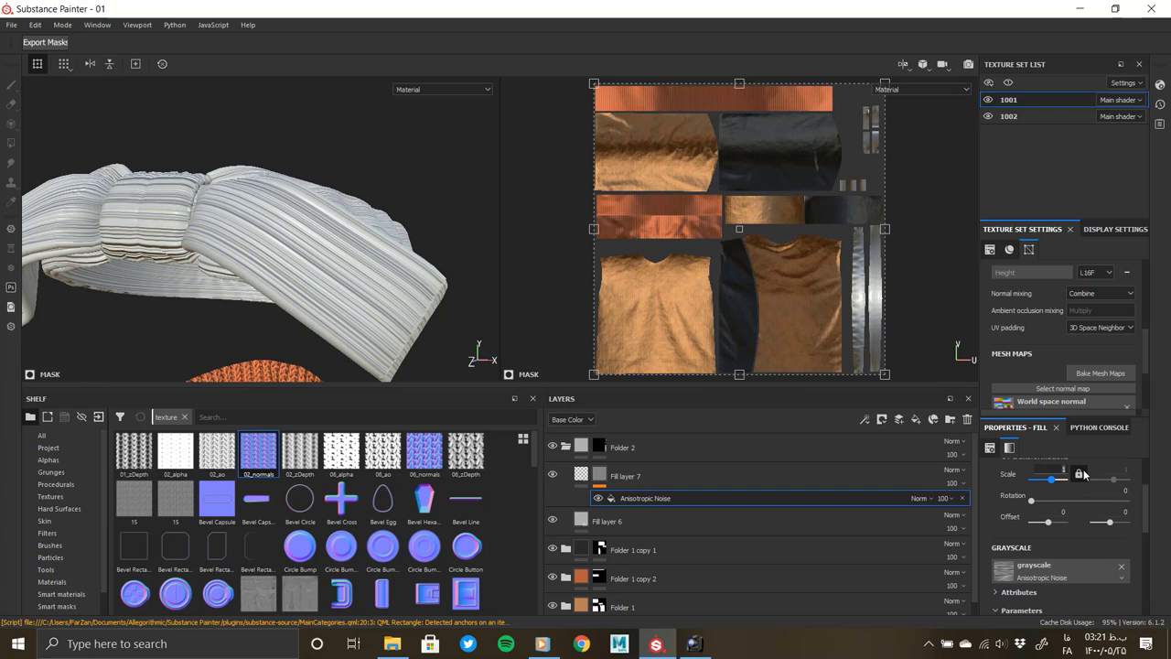
text(2)
key(Return)
key(Return)
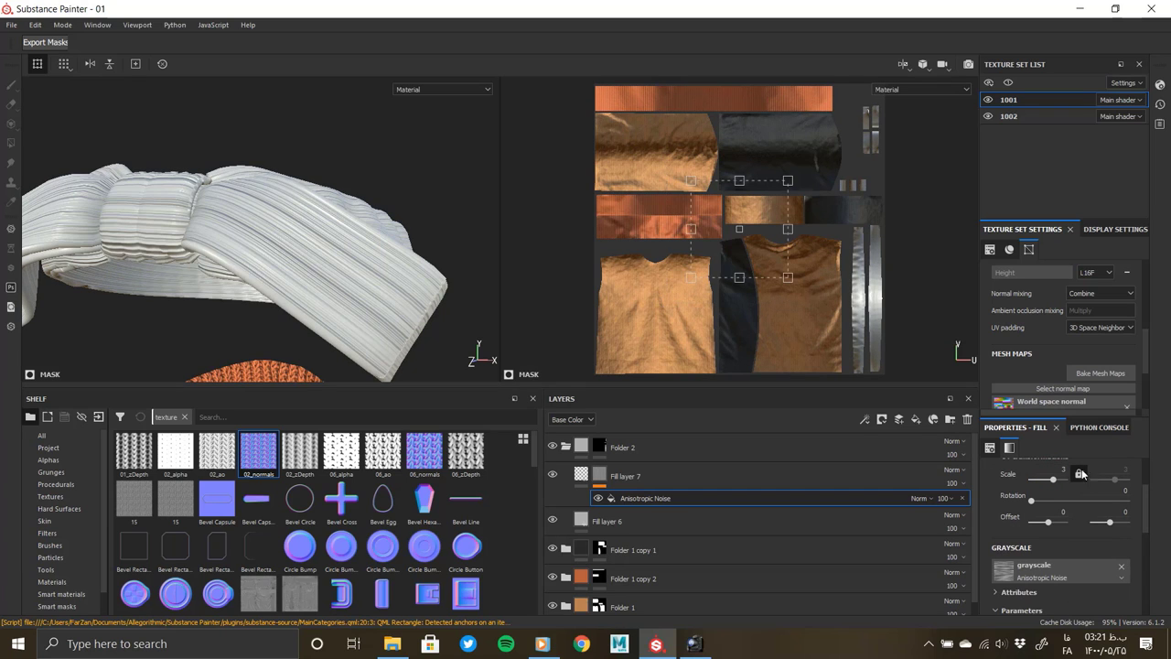
Step: Lower Fill layer 7's height to 0.0485 and reduce its height blending strength
key(Delete)
drag(1067, 594, 1059, 599)
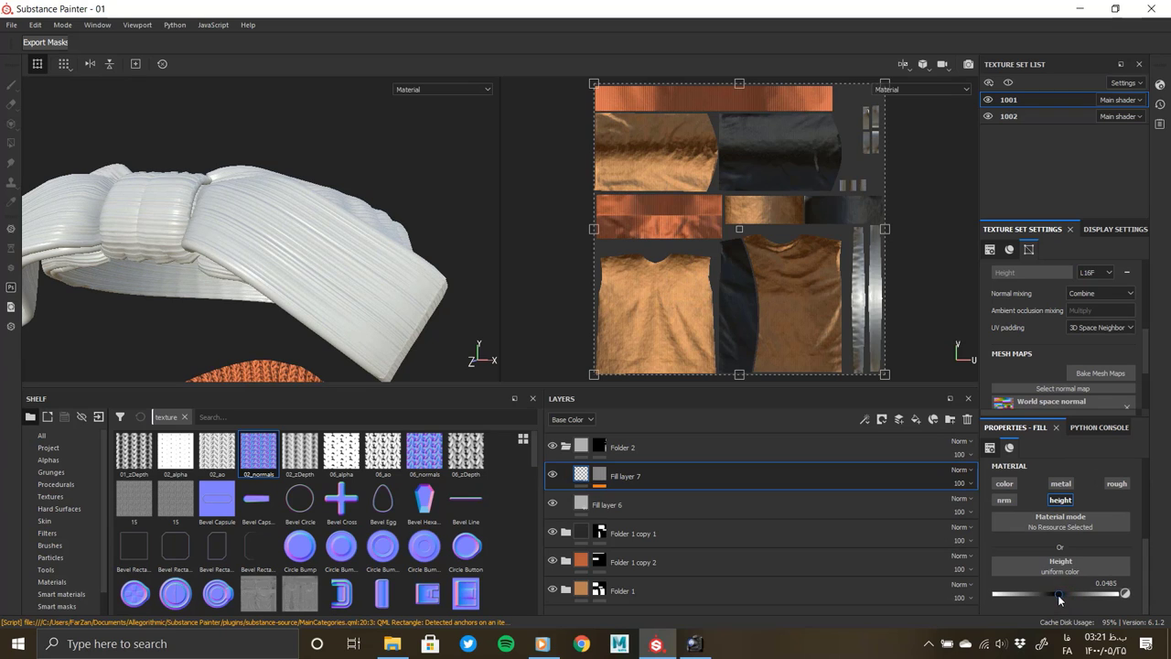
mouse_move(417, 301)
alt+mouse_down()
mouse_move(392, 309)
mouse_move(144, 240)
mouse_move(682, 483)
alt+mouse_up()
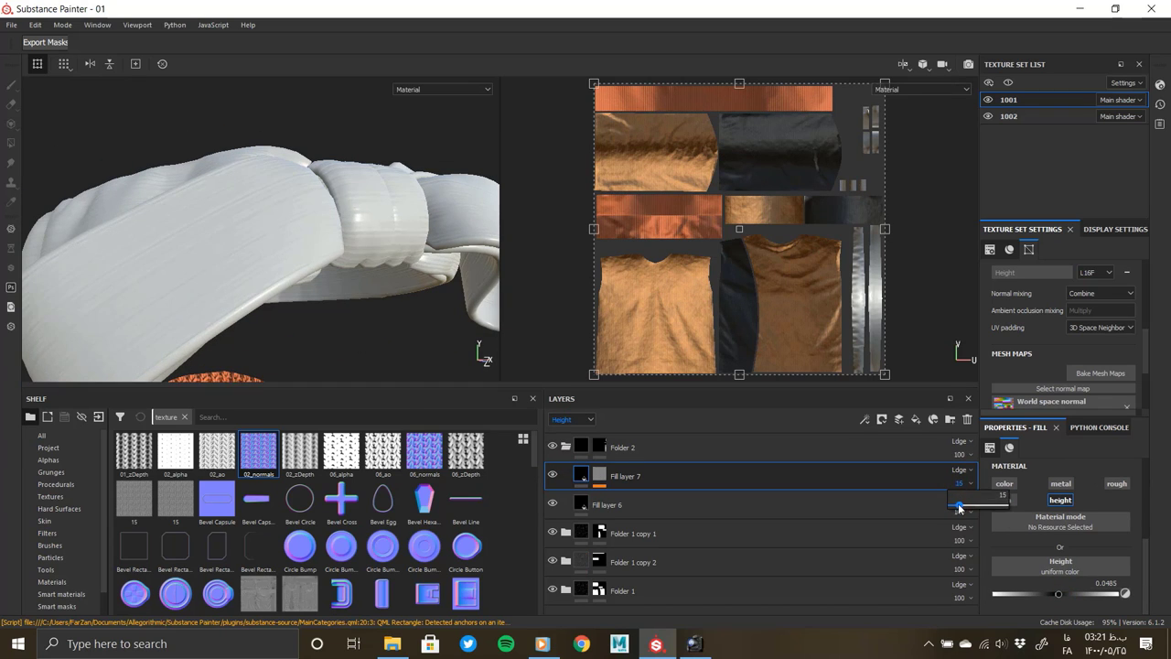
click(599, 475)
mouse_move(302, 265)
alt+mouse_down()
mouse_move(201, 263)
mouse_move(311, 257)
alt+mouse_up()
Step: Add a new Fill layer 8 above Fill layer 7 and select it
click(915, 419)
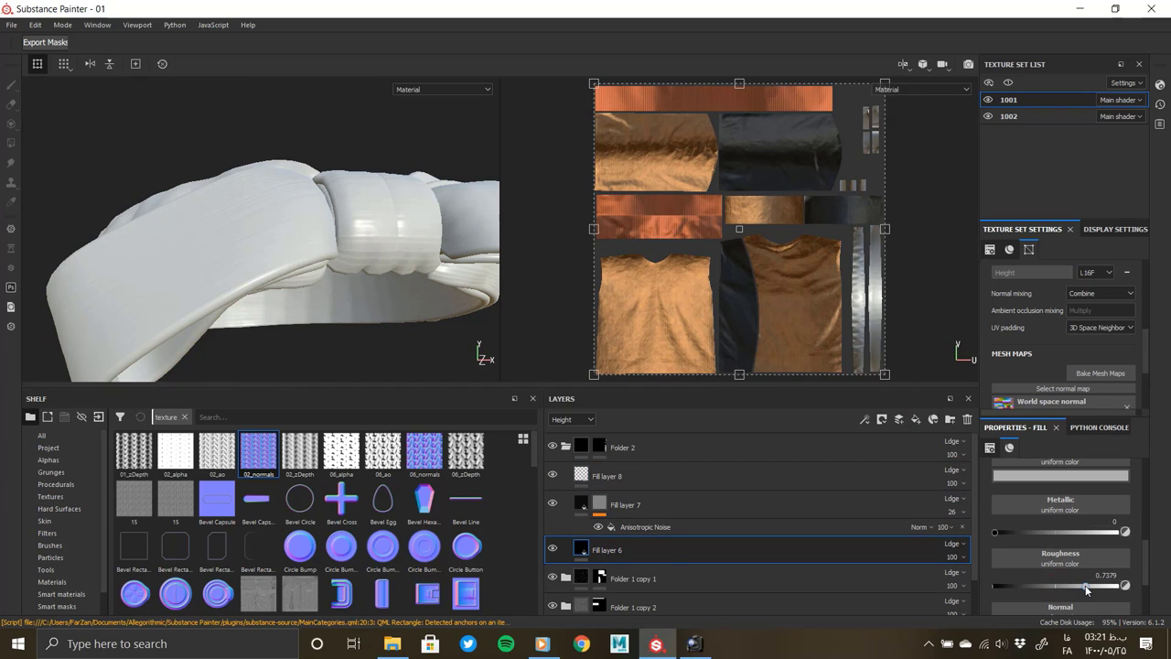
click(603, 495)
click(584, 481)
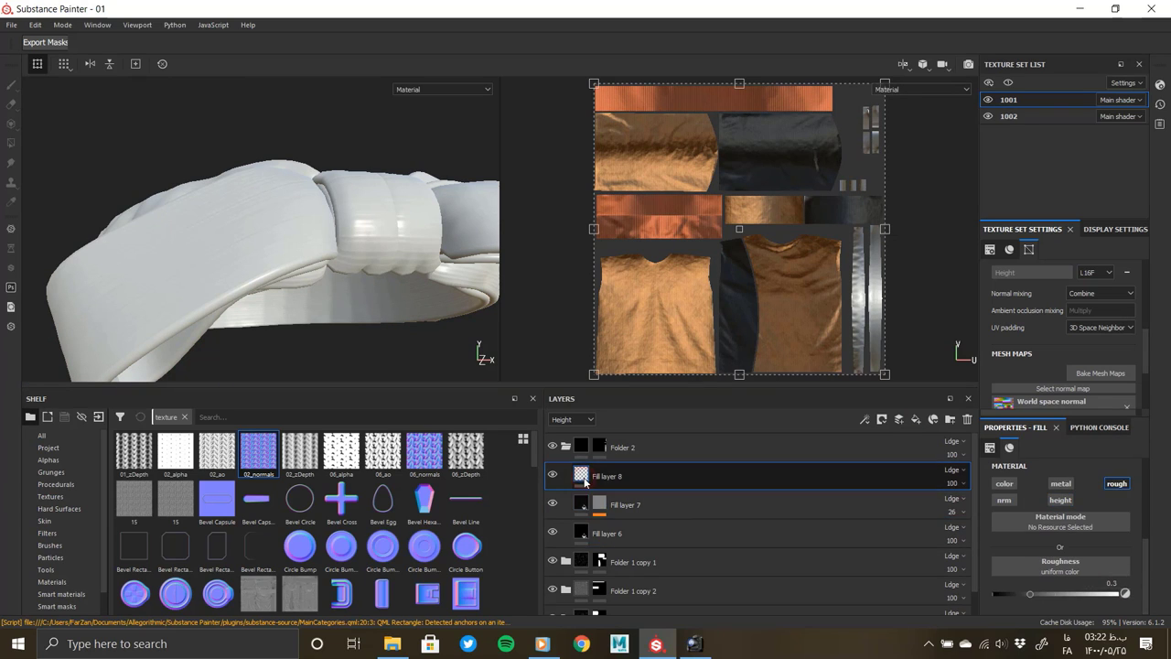
Step: Give Fill layer 8 a mask containing a fill effect
click(1003, 483)
click(1061, 566)
right_click(569, 480)
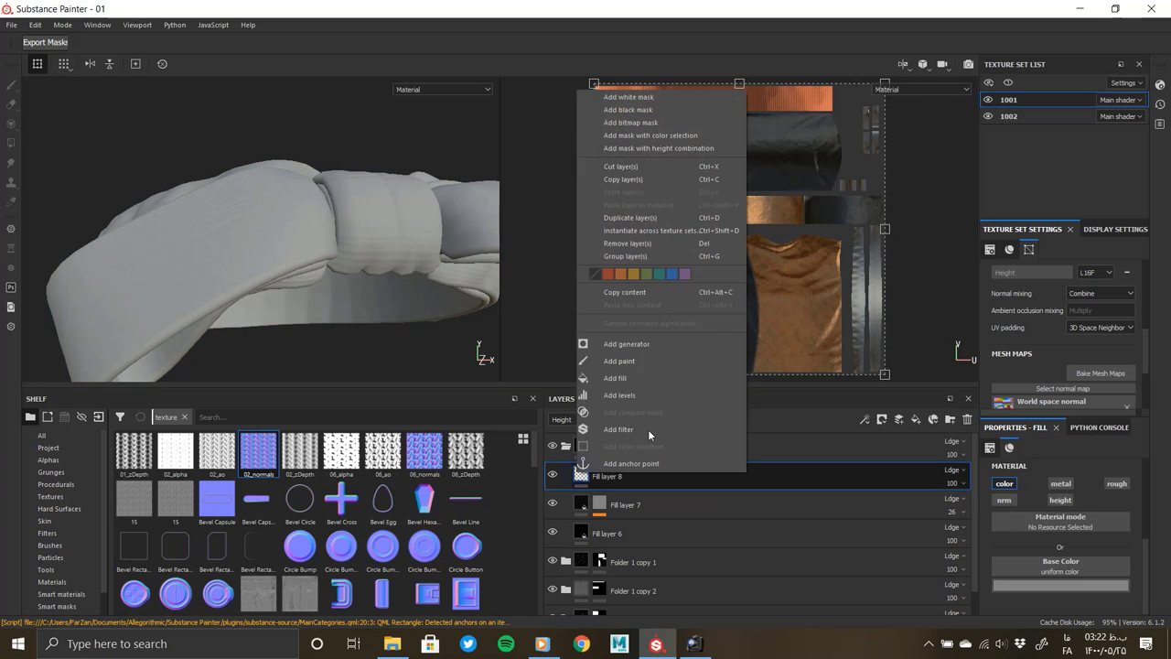
click(648, 429)
right_click(596, 475)
click(640, 370)
click(1052, 491)
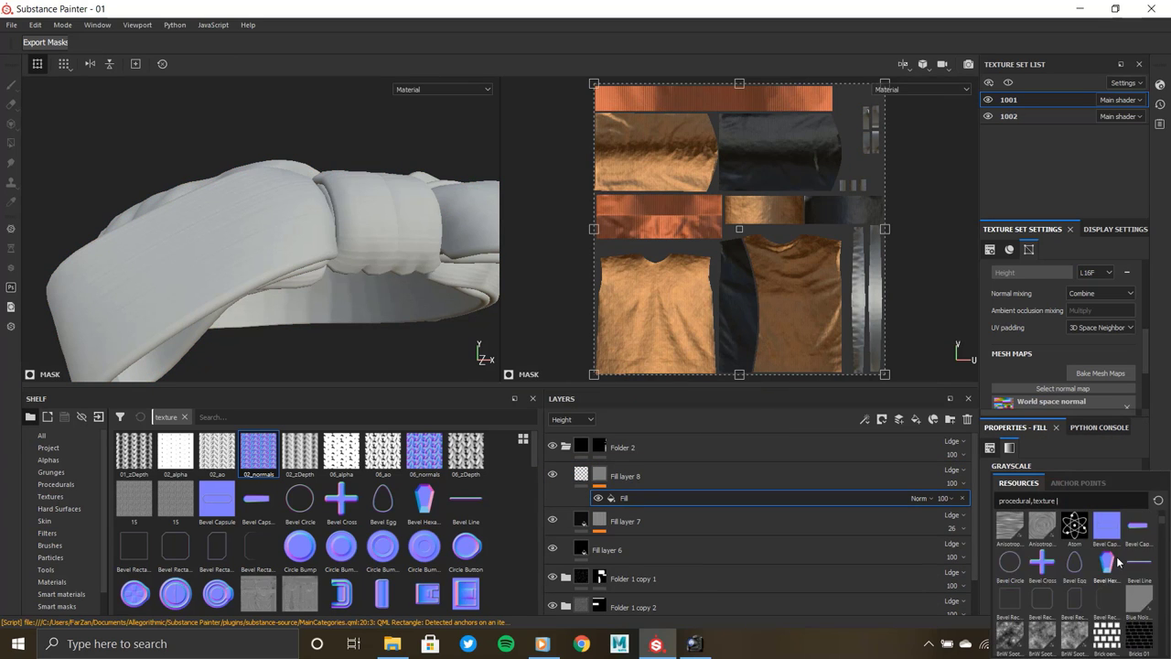
Step: Choose Paper Path as the mask fill's pattern
scroll(1043, 631, down, 5)
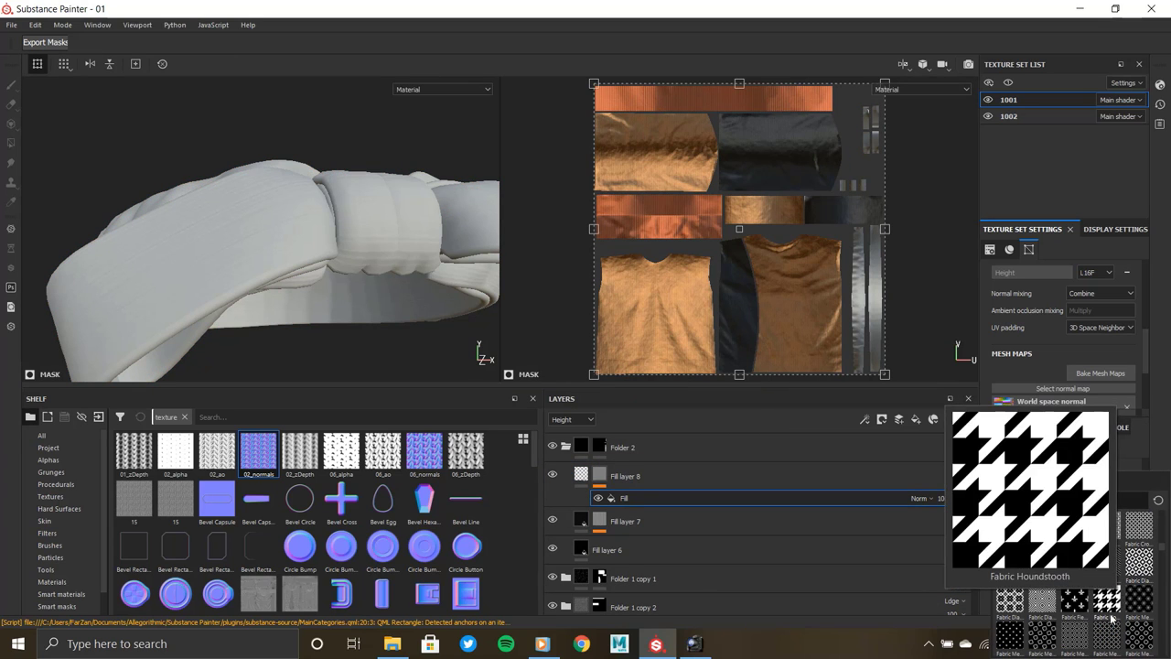
scroll(1047, 613, down, 3)
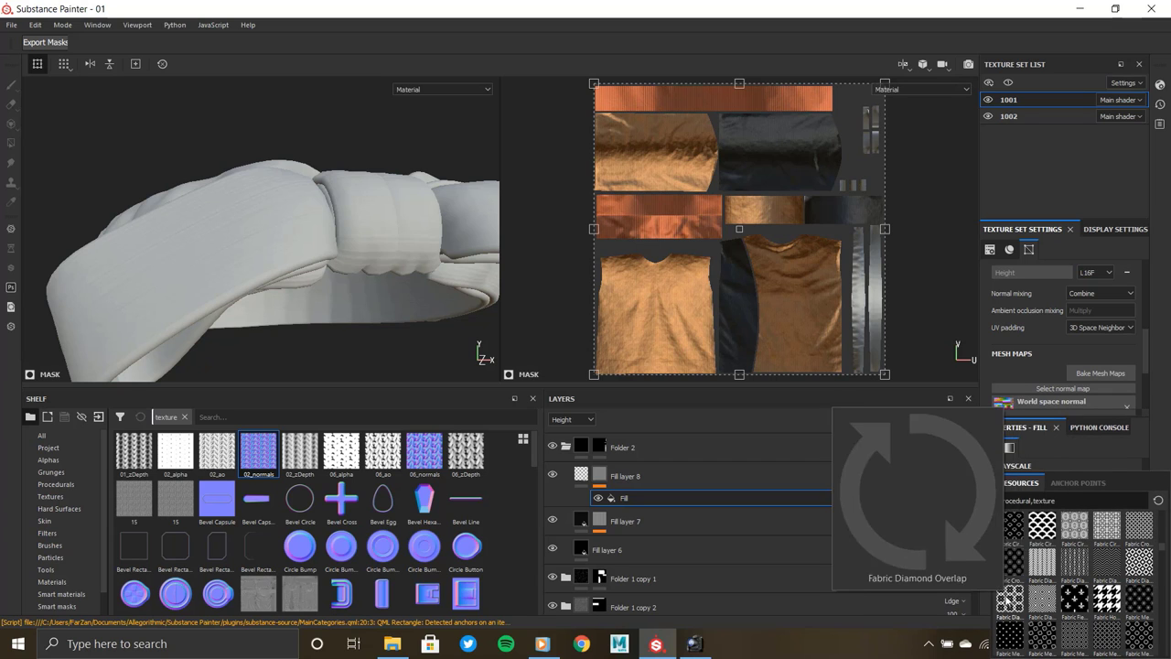
scroll(1079, 581, down, 3)
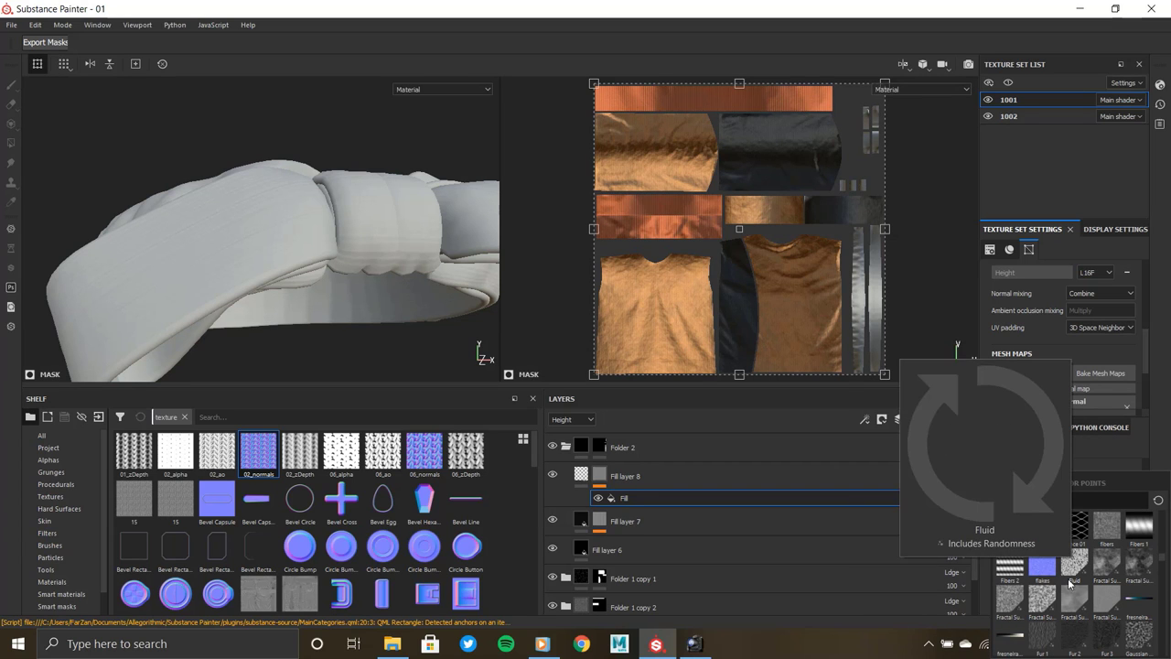
mouse_move(1010, 567)
scroll(1025, 569, down, 3)
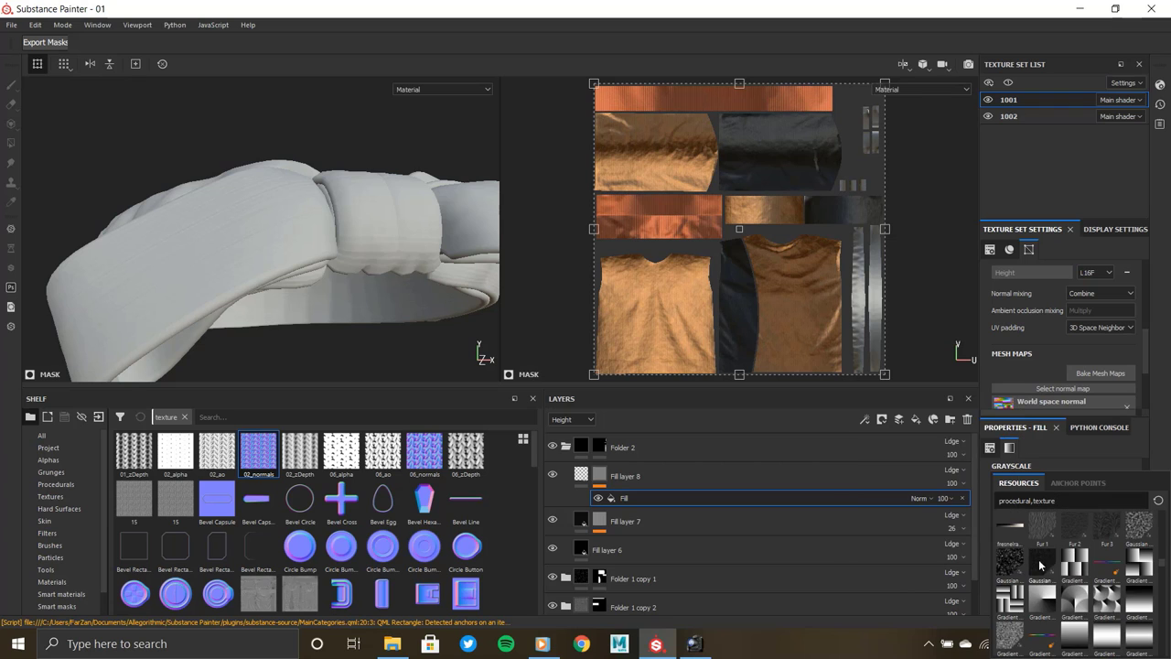
scroll(1105, 599, down, 3)
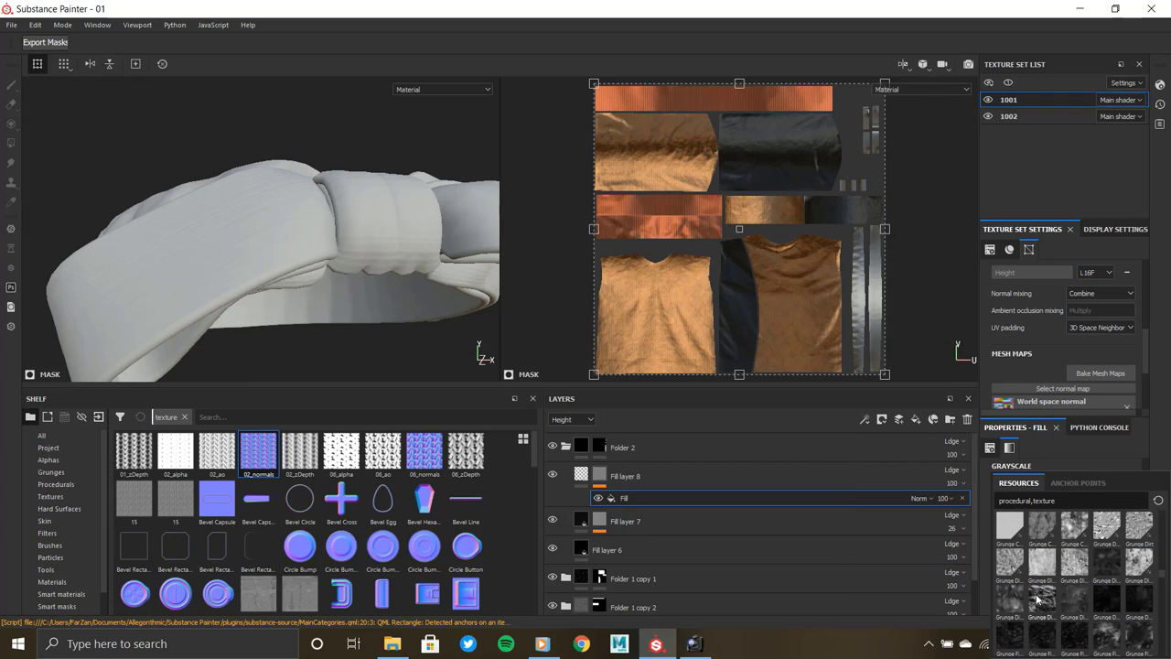
scroll(1072, 567, down, 3)
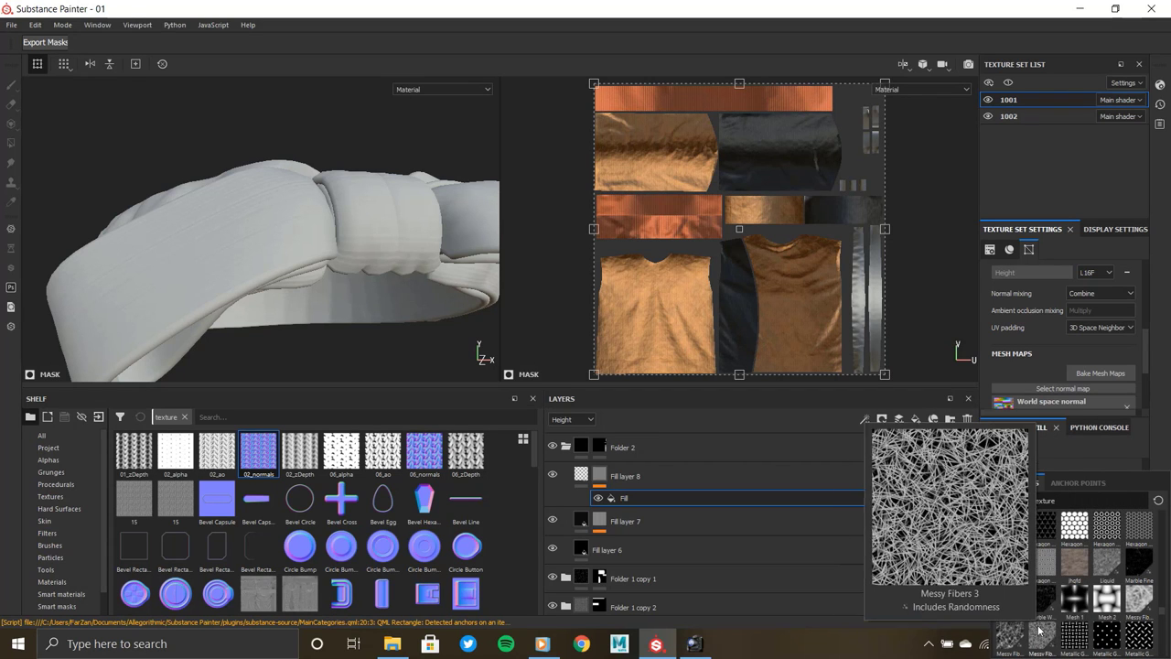
scroll(1039, 630, down, 5)
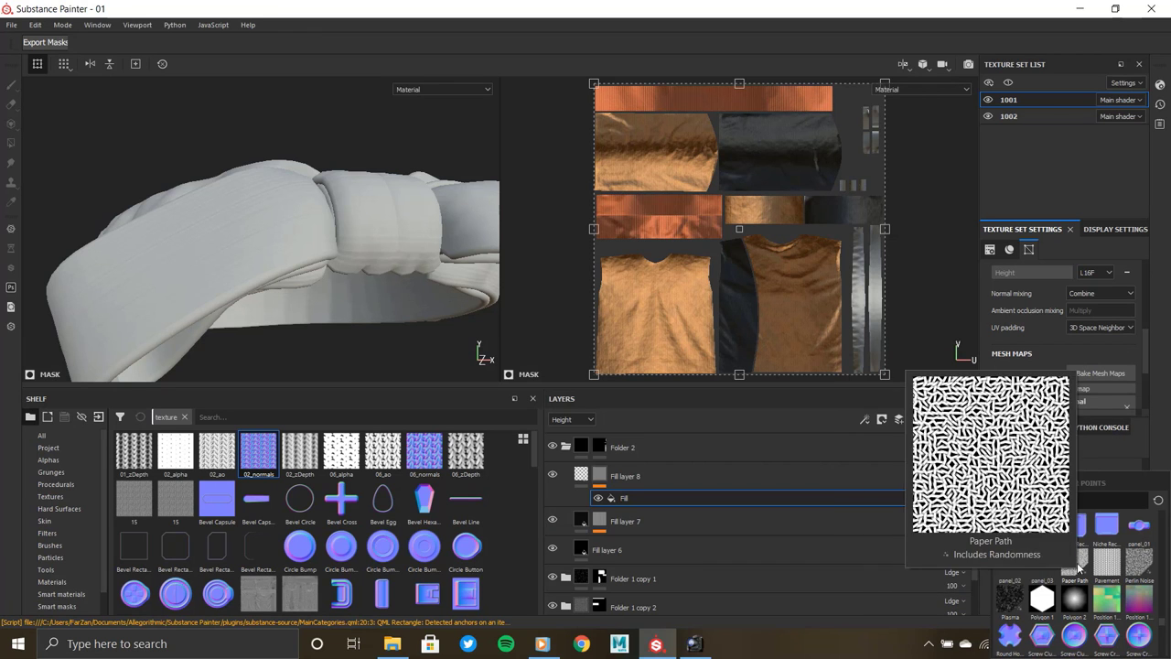
click(1077, 569)
Step: Tune the Paper Path pattern to size 80 × 132 with disorder 82, shifting its histogram
drag(1049, 509, 1057, 506)
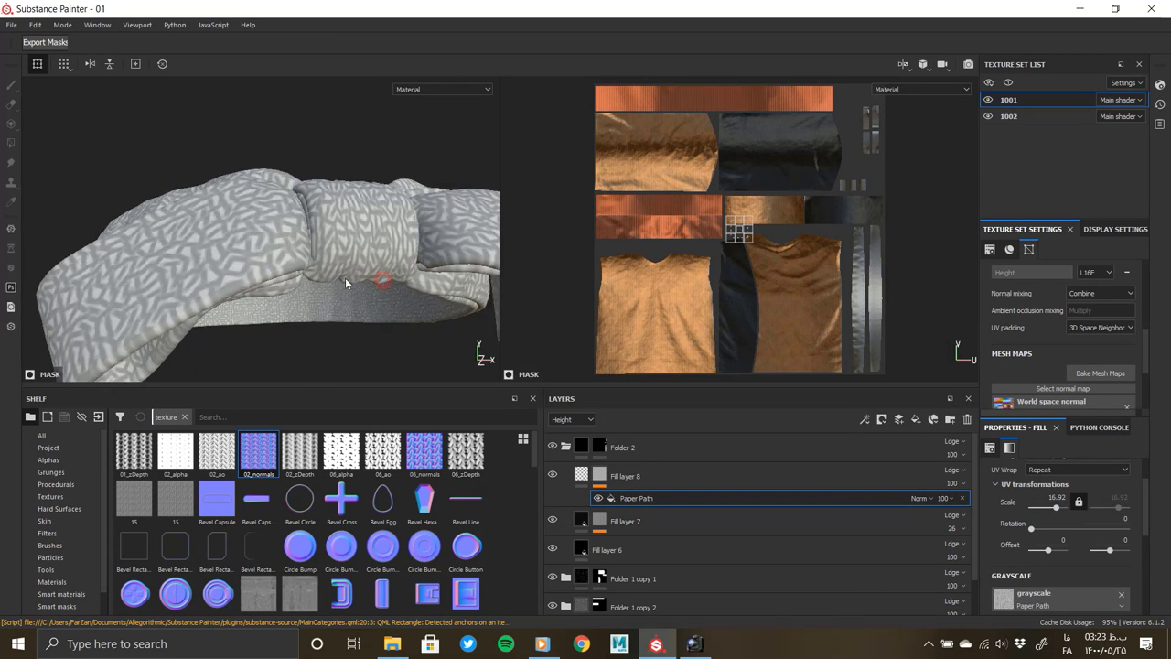
alt+drag(379, 274, 308, 220)
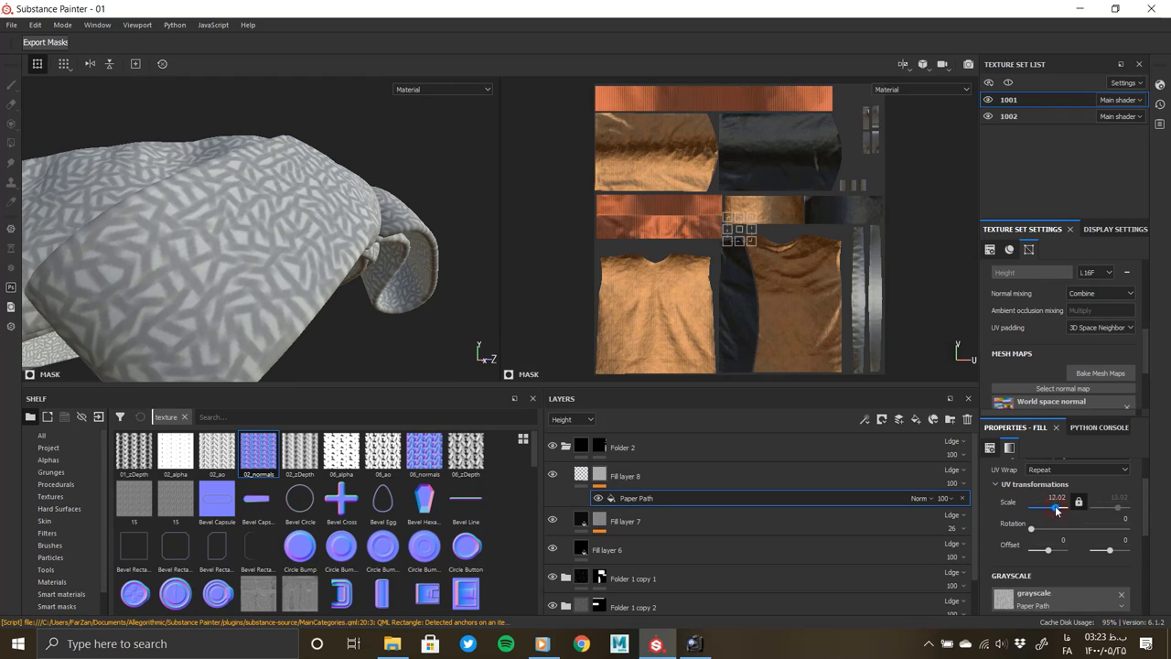
scroll(1028, 591, down, 3)
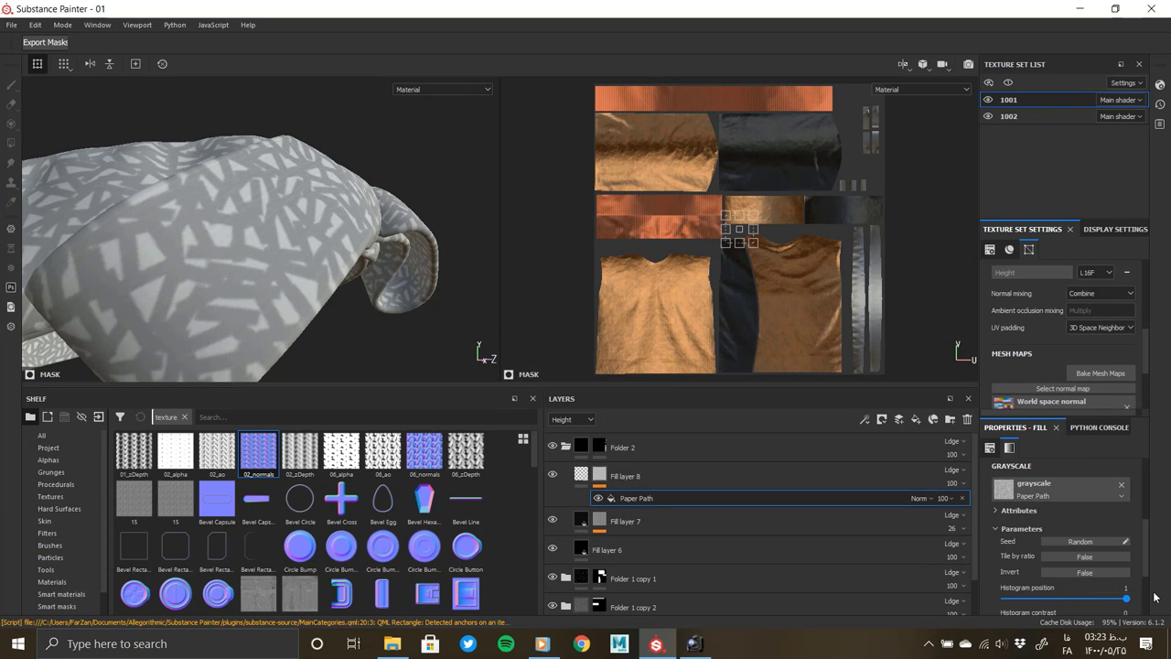
drag(1003, 598, 1034, 600)
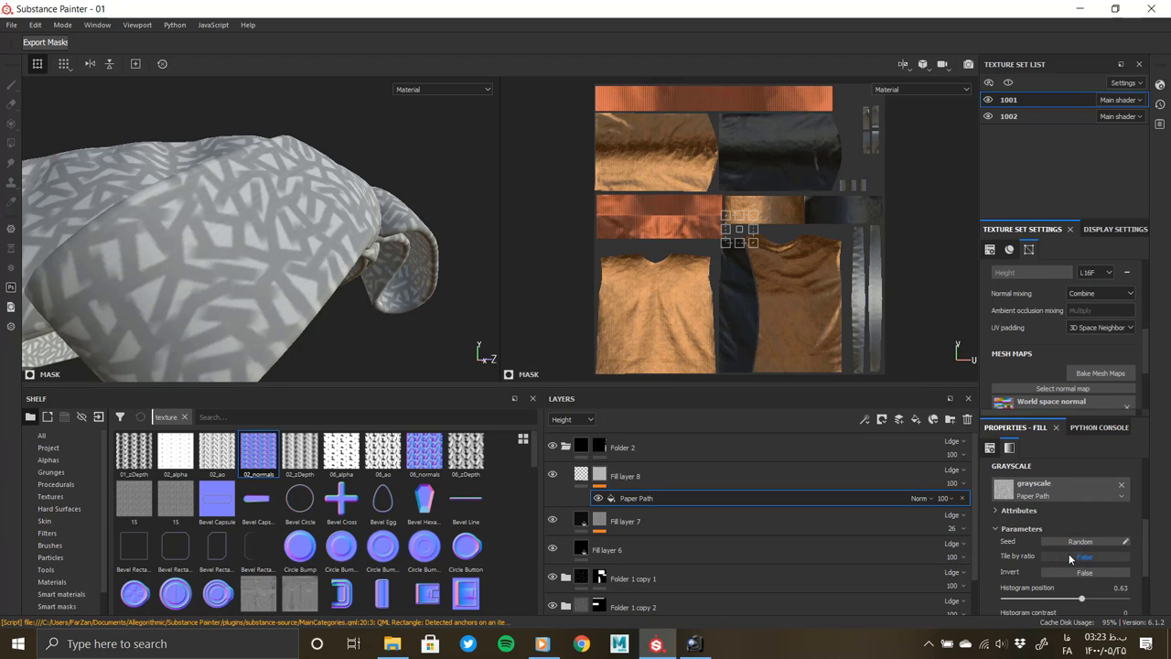
scroll(1020, 531, down, 2)
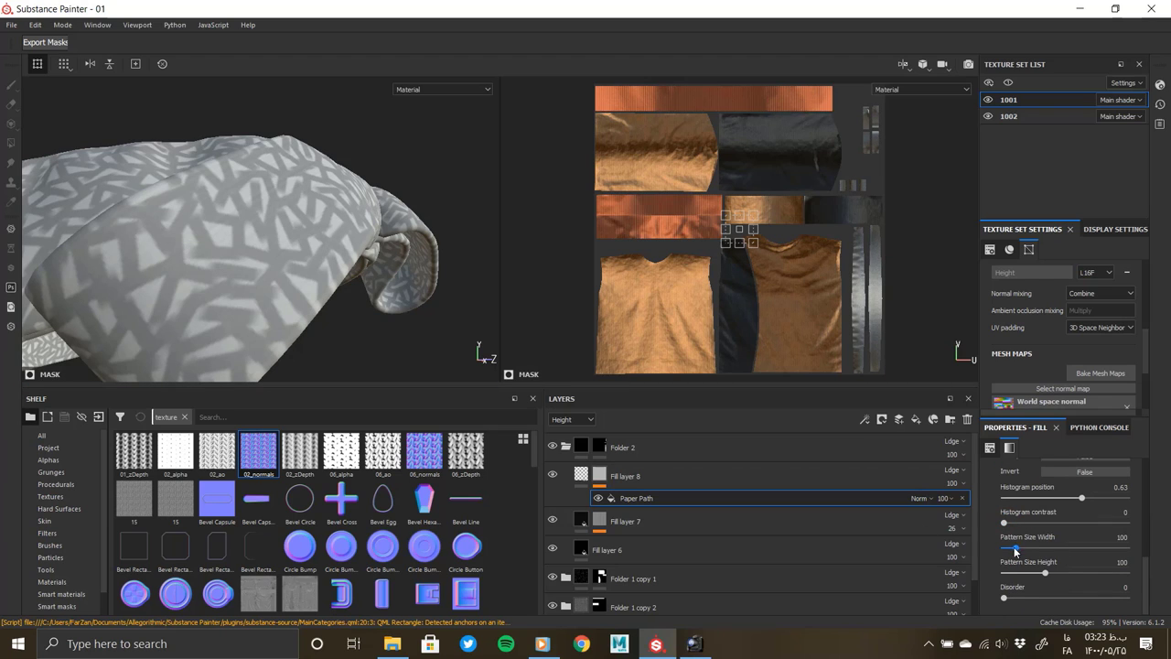
drag(1034, 550, 1015, 549)
mouse_move(1046, 573)
mouse_down()
mouse_move(1125, 597)
mouse_move(986, 592)
mouse_up()
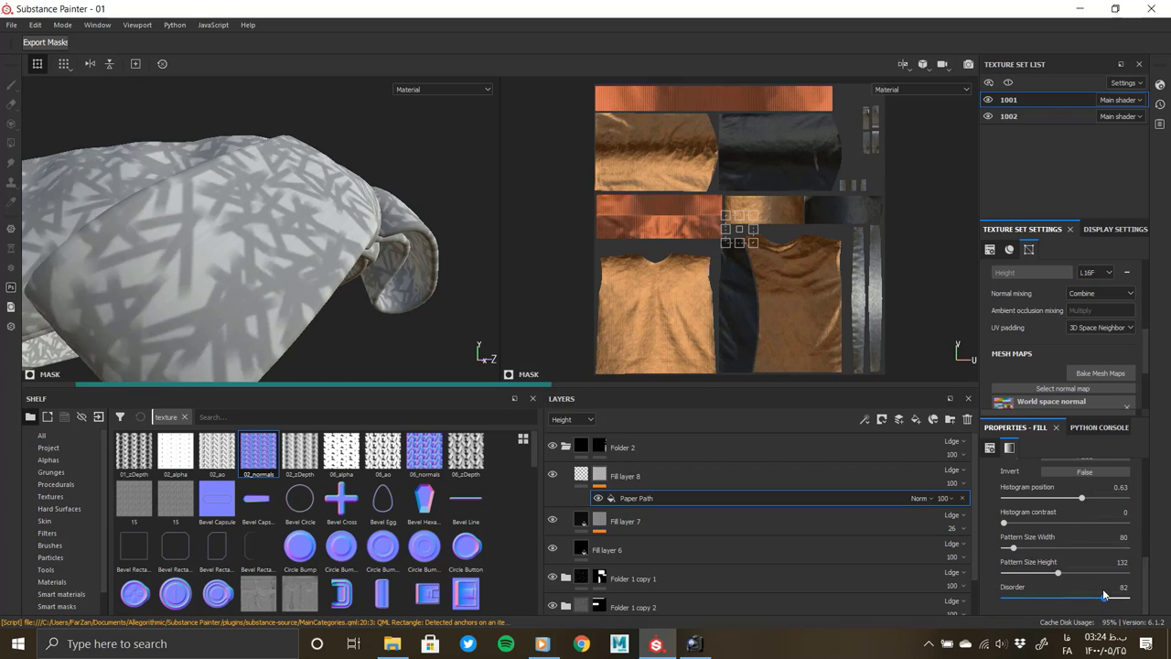
Step: Zoom in on the headband and reselect Fill layer 8 to edit its material
scroll(1144, 578, up, 5)
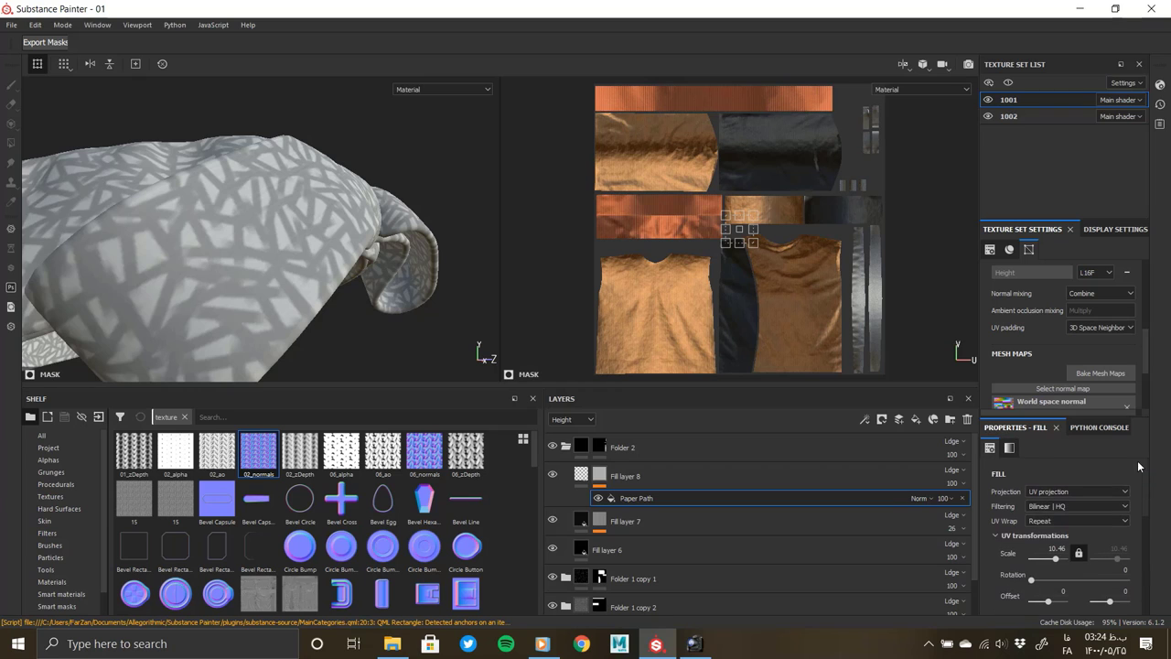
alt+drag(302, 275, 312, 310)
alt+right_drag(312, 310, 321, 338)
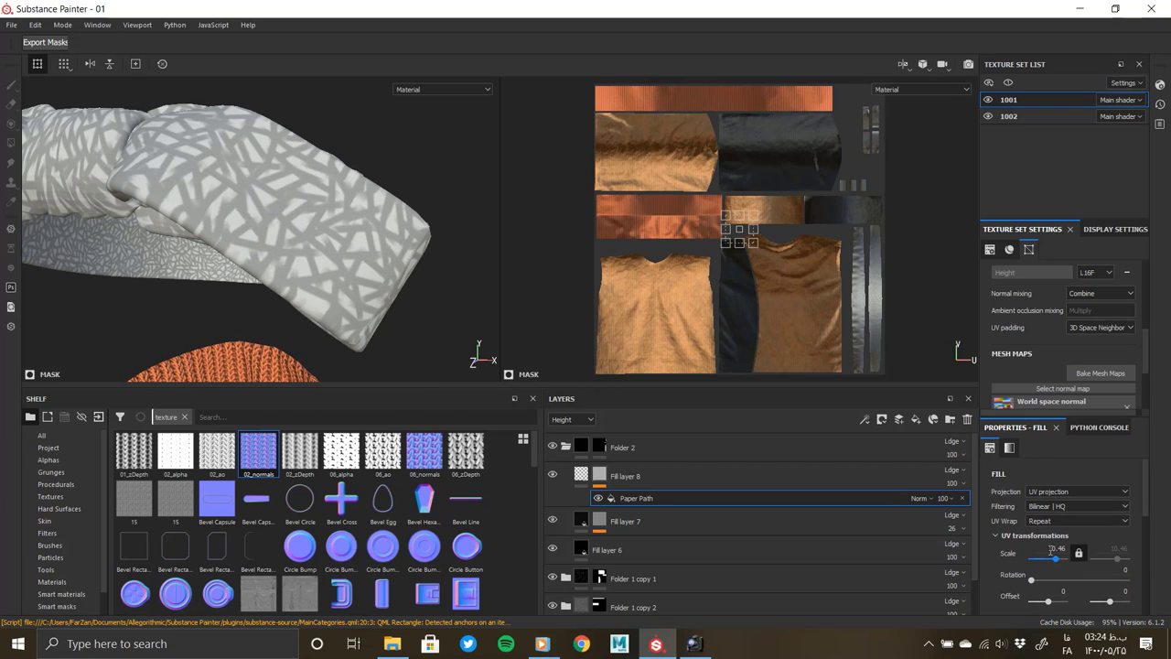
click(640, 476)
scroll(1013, 534, down, 3)
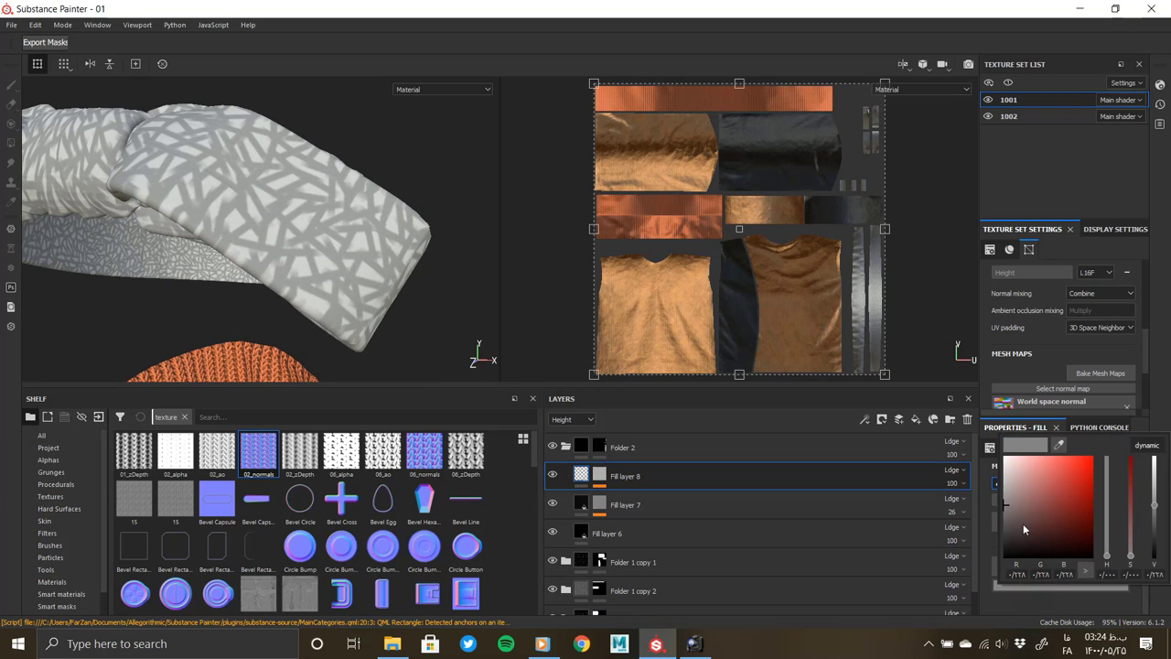
Step: Make the headband fill yellow with roughness 0.5
drag(1090, 519, 1085, 482)
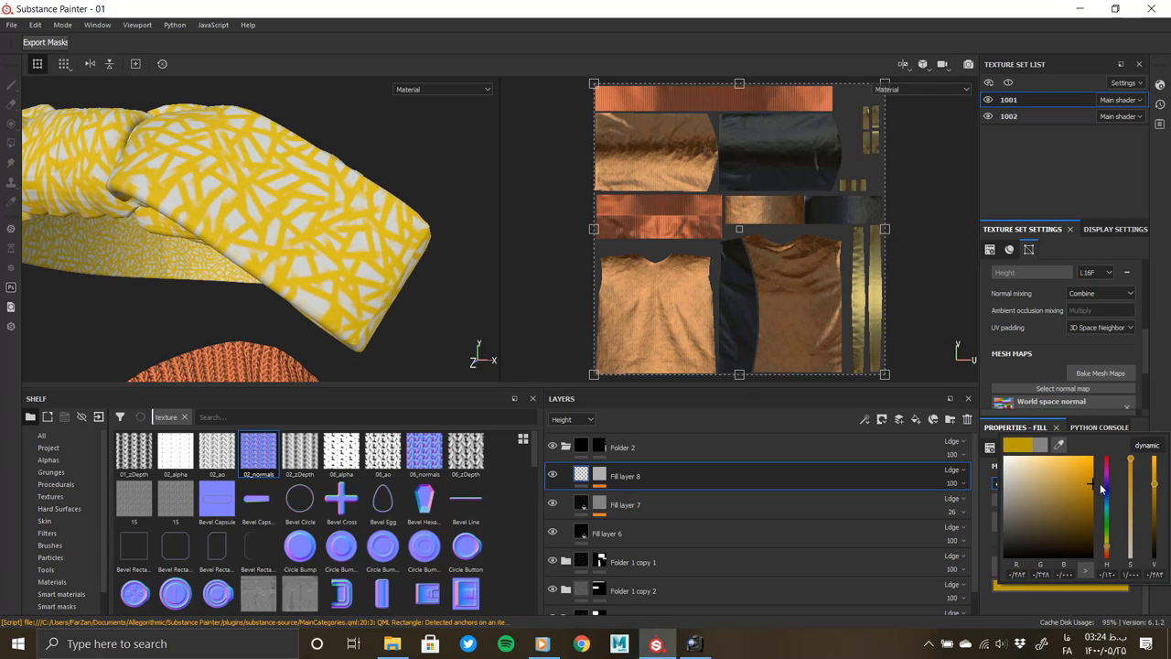
scroll(1039, 569, down, 2)
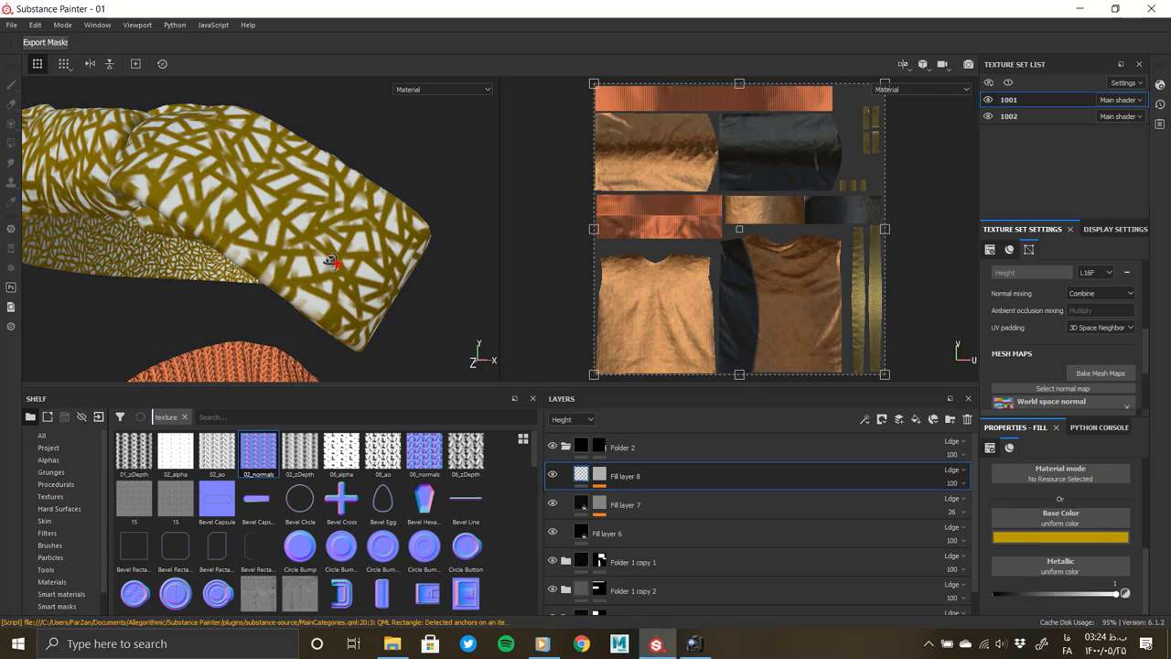
alt+drag(274, 238, 420, 262)
scroll(366, 237, up, 5)
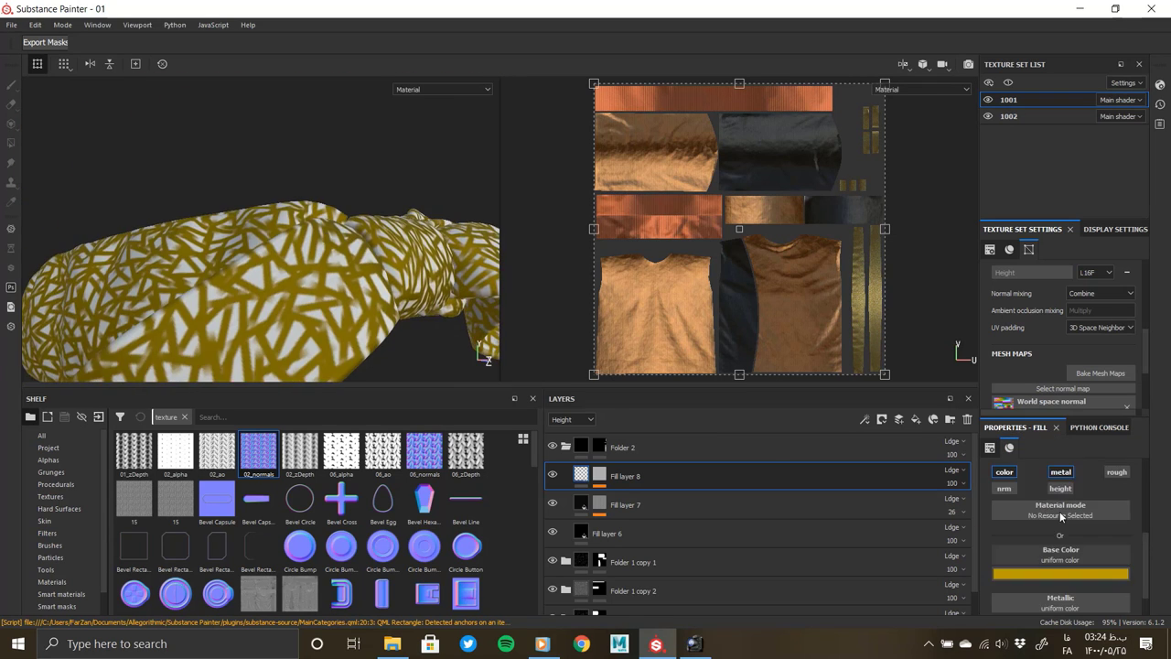
click(1055, 593)
scroll(200, 266, down, 4)
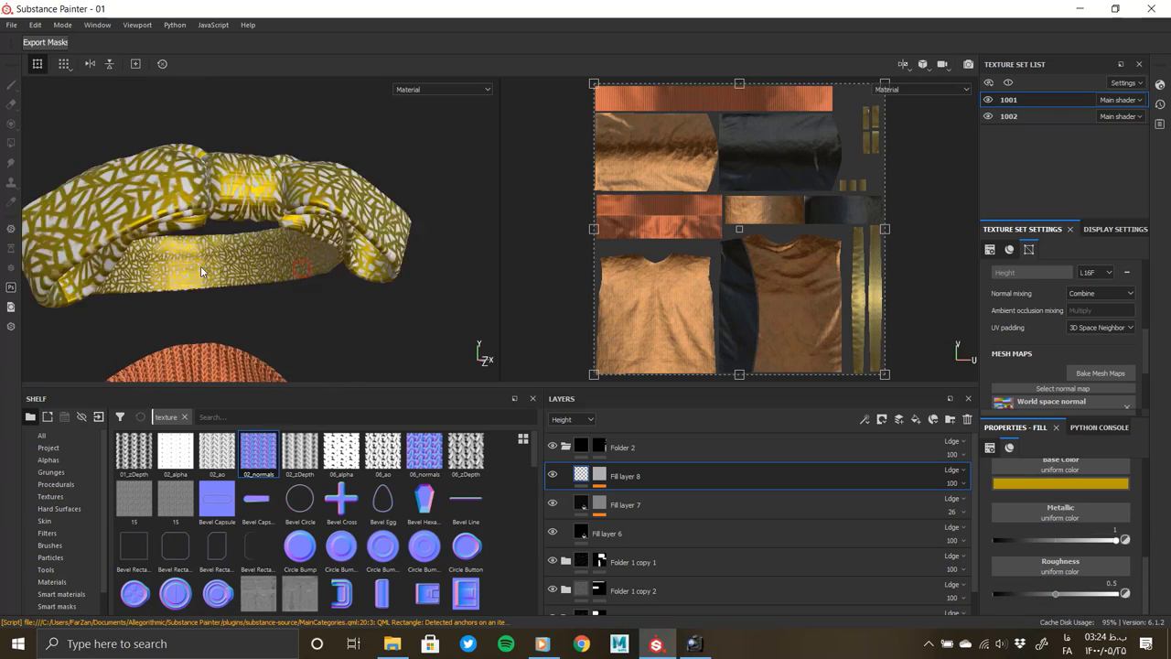
mouse_move(201, 265)
alt+mouse_down()
mouse_move(257, 212)
mouse_move(357, 255)
alt+mouse_up()
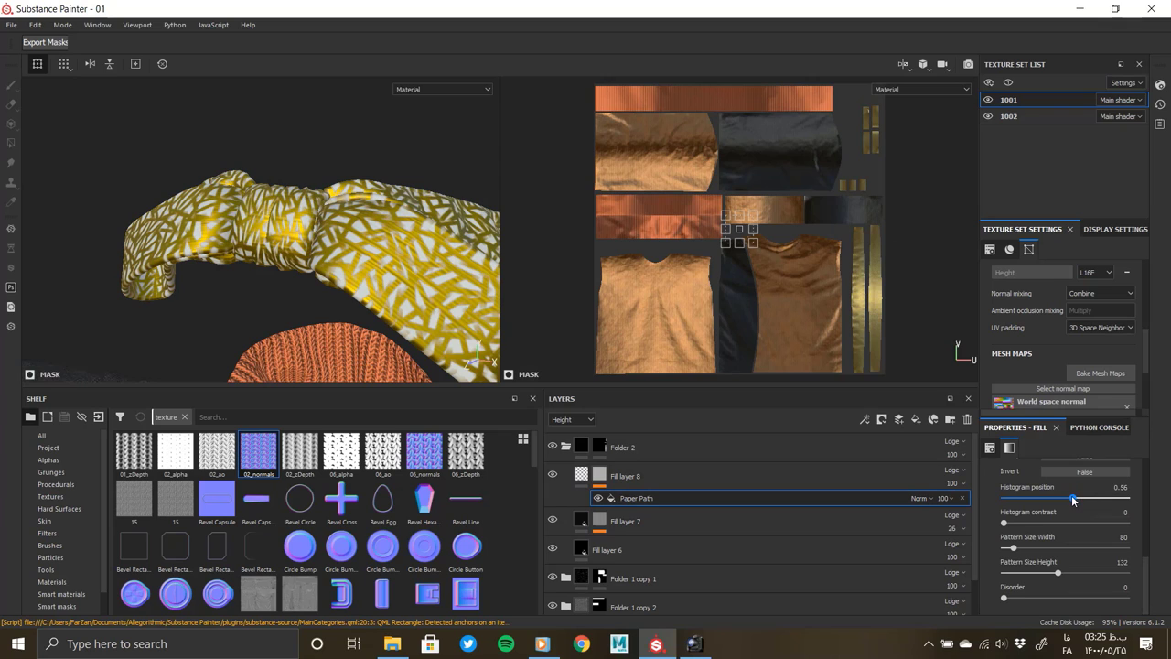
Step: Set the Paper Path histogram position to 0.34 and pattern size to 55 × 117
drag(1072, 497, 1054, 497)
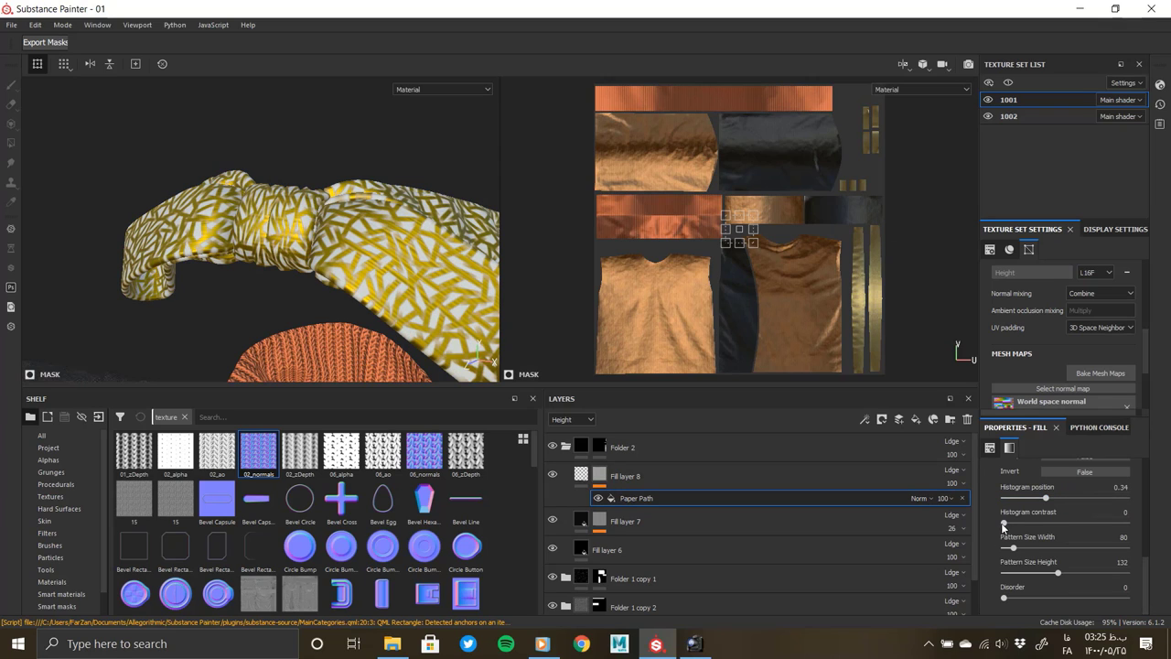
drag(1013, 547, 1051, 572)
mouse_move(275, 256)
alt+mouse_down()
mouse_move(353, 303)
mouse_move(175, 197)
alt+mouse_up()
scroll(304, 226, up, 5)
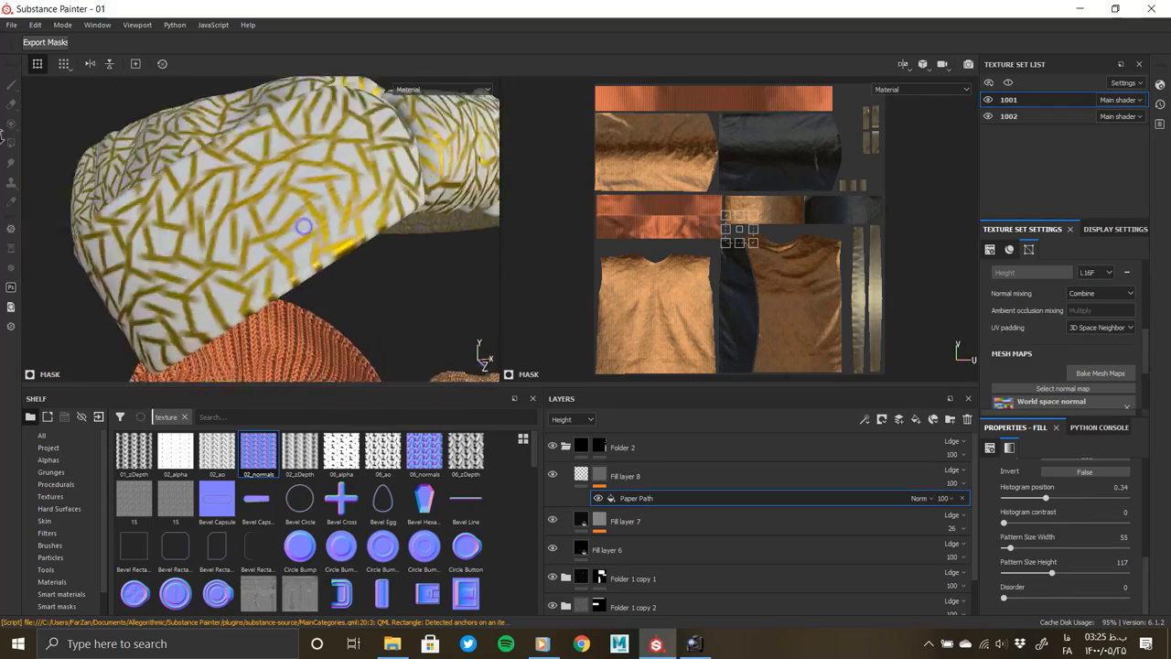
Step: Orbit and zoom around the model to inspect the finished patterned headband
scroll(303, 226, down, 5)
mouse_move(304, 226)
alt+mouse_down()
mouse_move(157, 253)
mouse_move(366, 256)
mouse_move(160, 255)
mouse_move(303, 259)
mouse_move(326, 208)
mouse_move(366, 274)
mouse_move(357, 256)
alt+mouse_up()
scroll(302, 259, down, 3)
scroll(326, 207, up, 4)
scroll(357, 256, down, 3)
scroll(308, 327, up, 2)
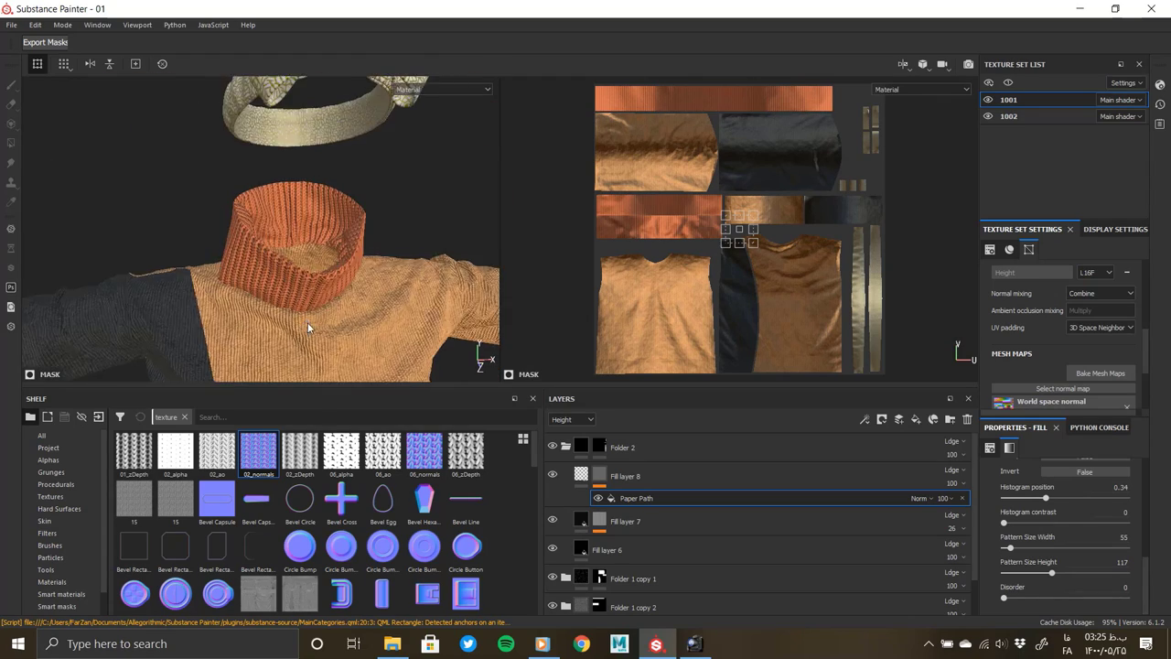
mouse_move(308, 327)
alt+mouse_down()
mouse_move(553, 233)
mouse_move(522, 199)
mouse_move(365, 282)
mouse_move(351, 235)
mouse_move(480, 235)
mouse_move(291, 215)
mouse_move(332, 273)
mouse_move(204, 246)
alt+mouse_up()
scroll(365, 282, up, 2)
scroll(361, 277, up, 2)
scroll(350, 250, down, 3)
scroll(291, 215, up, 2)
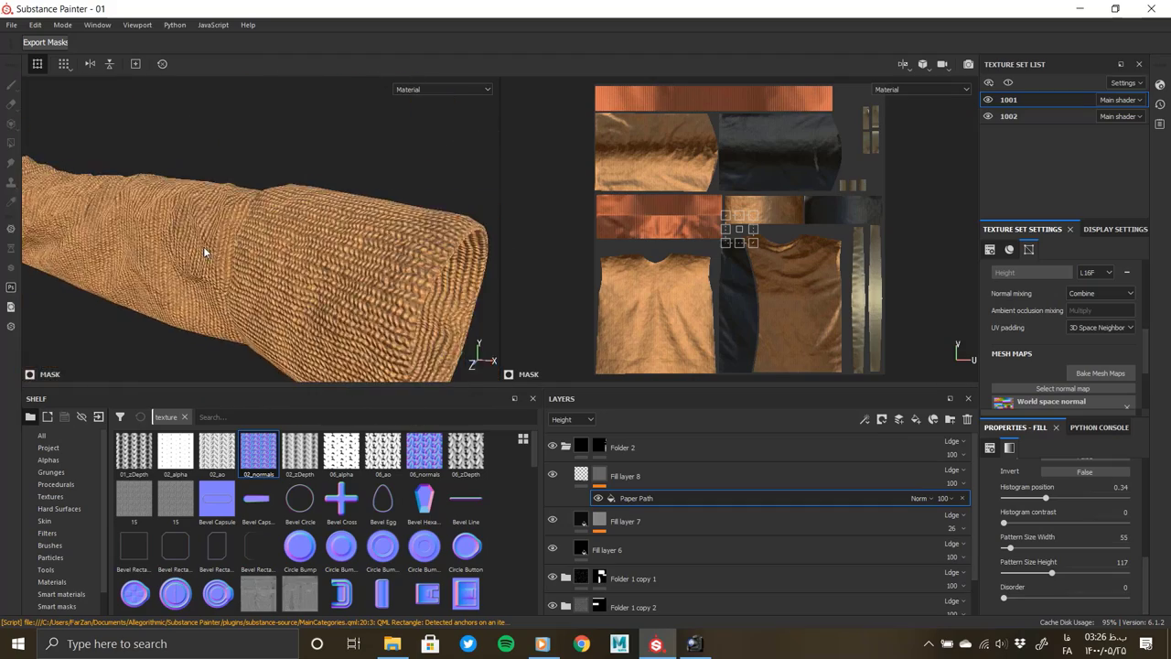
scroll(203, 246, down, 2)
Step: Switch to the pants texture set 1002 from a front view
alt+drag(72, 228, 339, 274)
scroll(339, 275, down, 2)
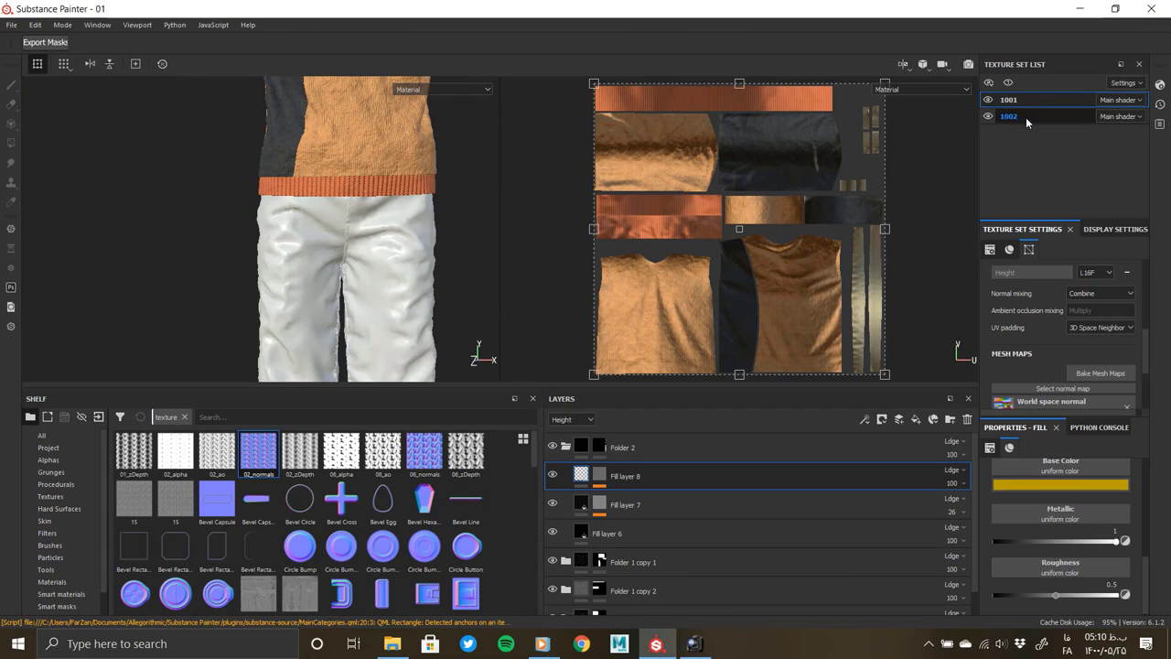
click(1026, 118)
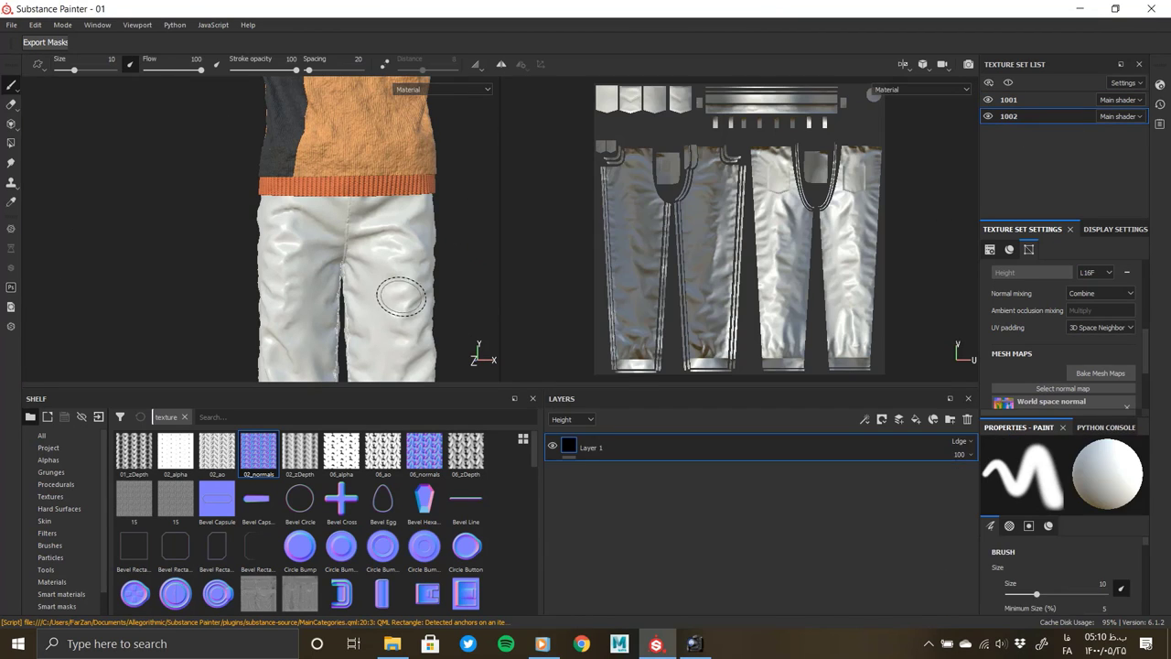
Step: Search smart materials for 'denim', add a fill layer, and sample the Jeans Fabric blue as base colour
click(64, 571)
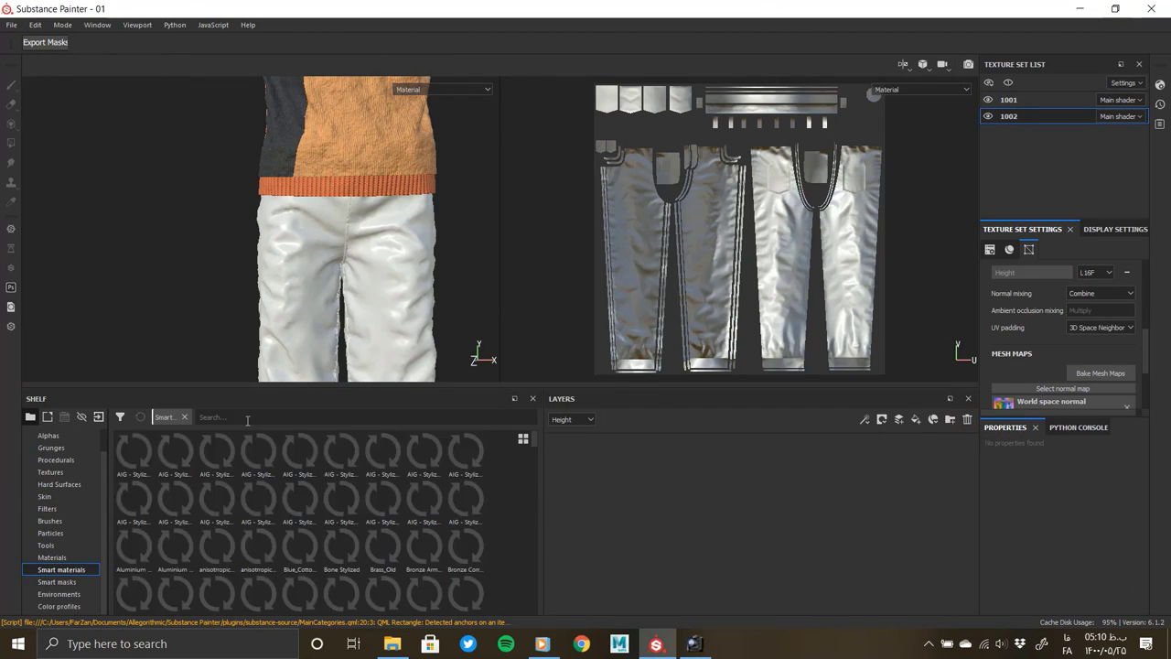
text(denim)
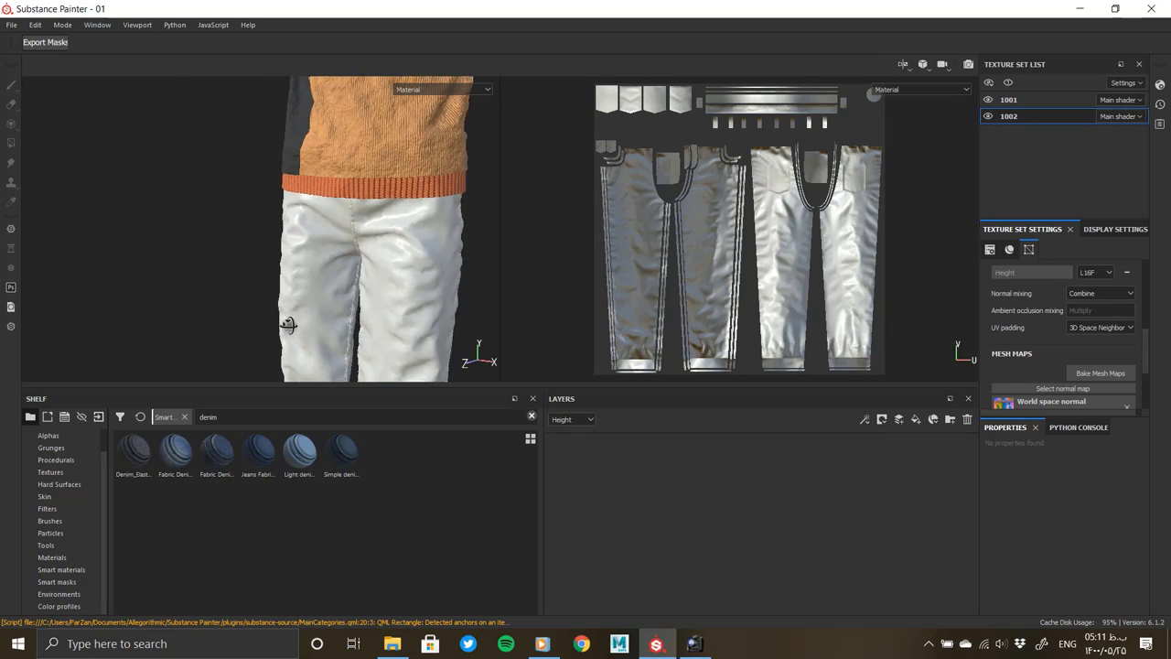
click(916, 419)
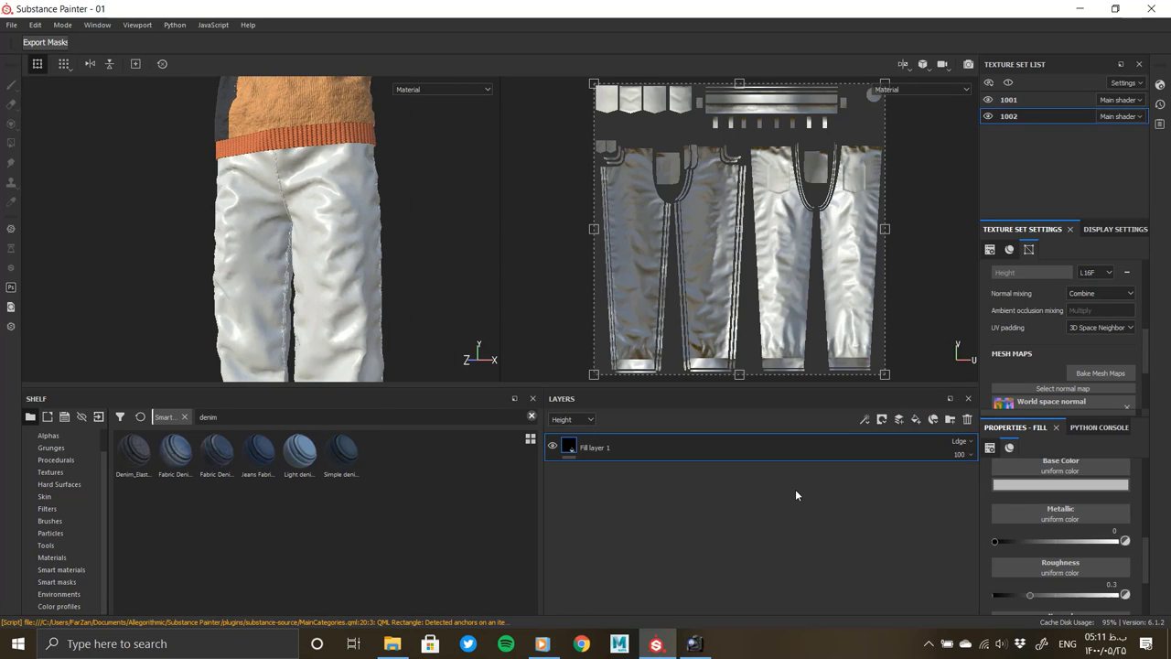
click(1060, 484)
click(1039, 498)
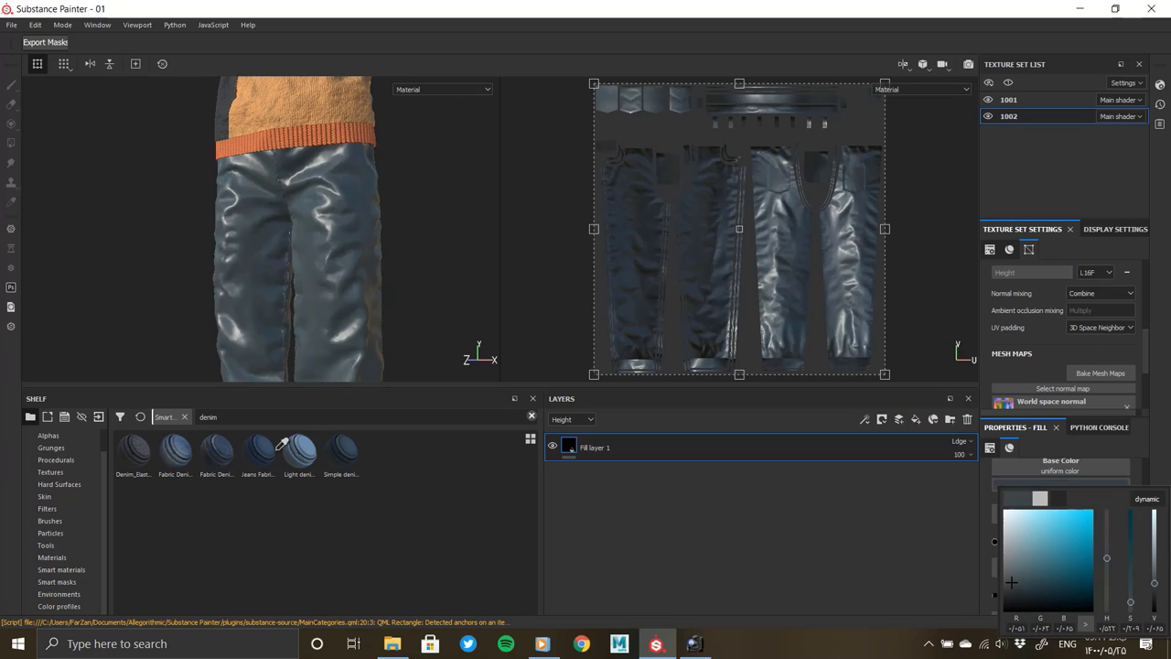
click(258, 440)
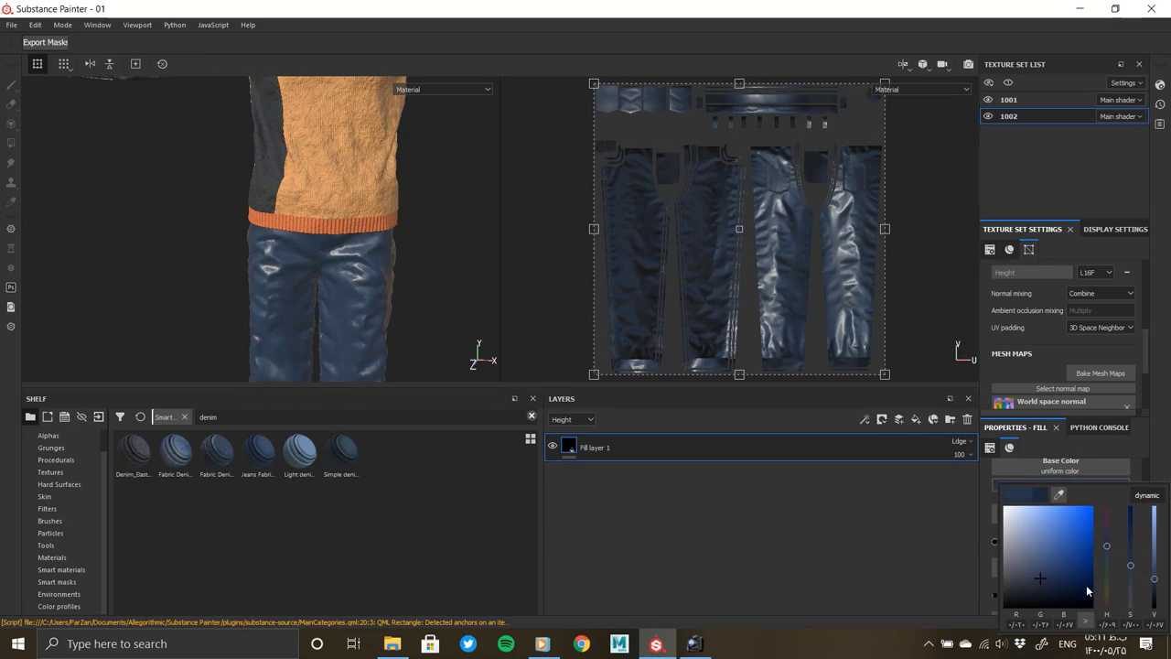
Step: Darken the pants fill to a matte dark navy with roughness about 0.7
drag(1051, 582, 1051, 607)
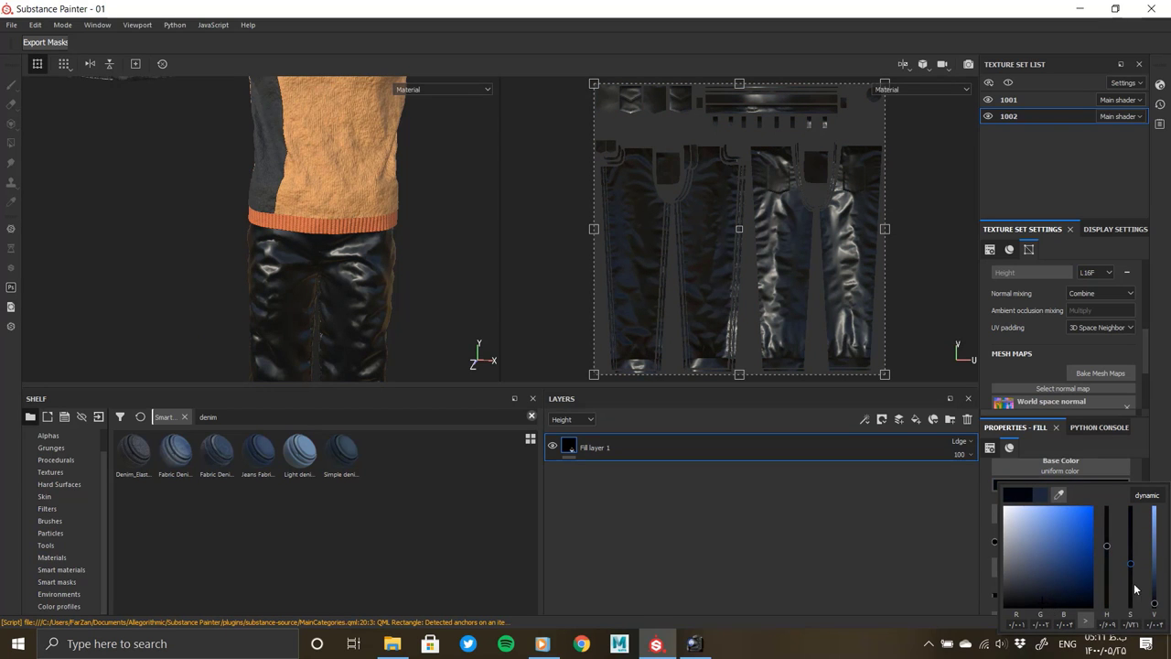
scroll(1118, 574, down, 3)
drag(1034, 558, 1081, 558)
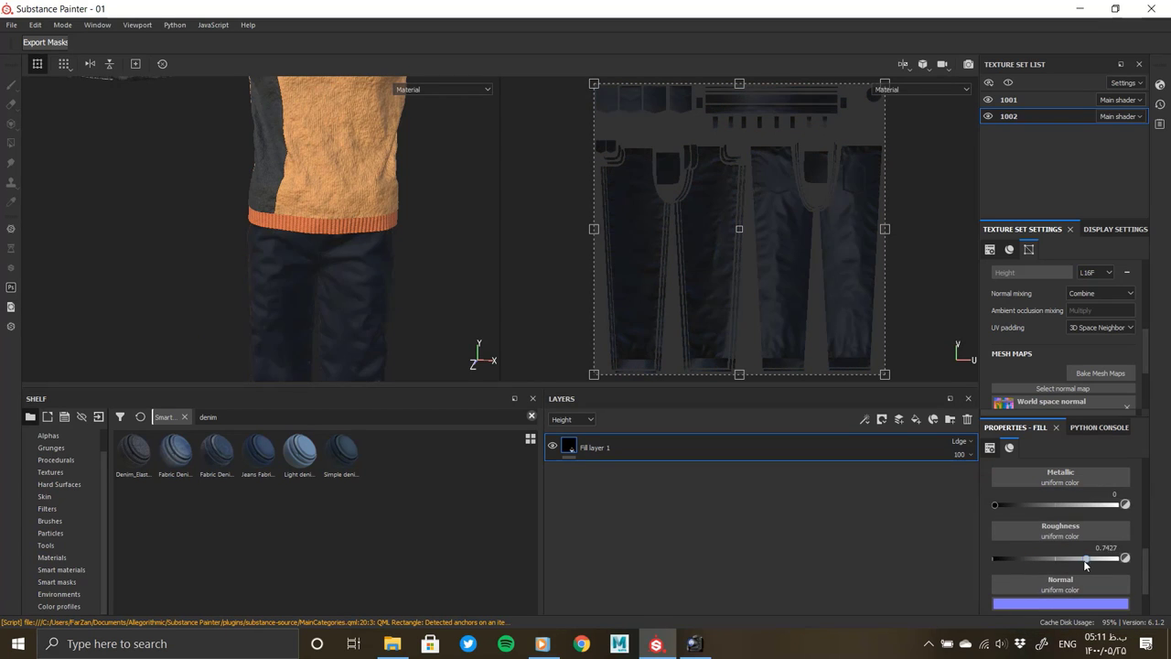
mouse_move(332, 193)
alt+mouse_down()
mouse_move(313, 266)
mouse_move(405, 216)
alt+mouse_up()
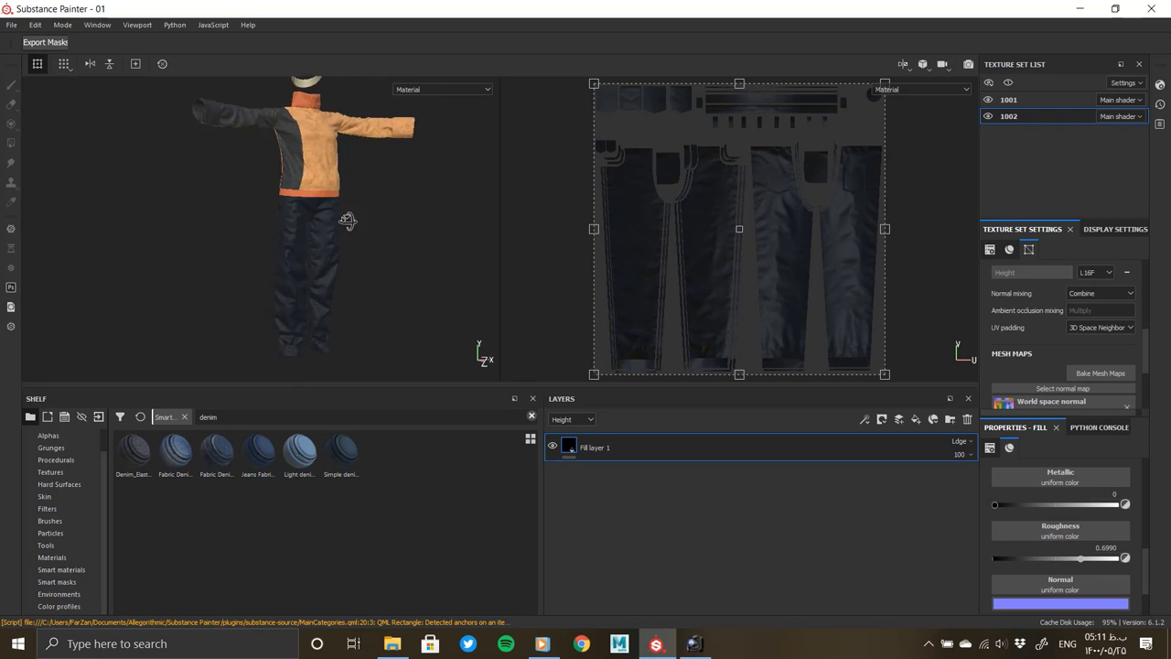
scroll(283, 256, up, 5)
scroll(375, 271, up, 3)
scroll(375, 271, up, 3)
scroll(357, 272, up, 2)
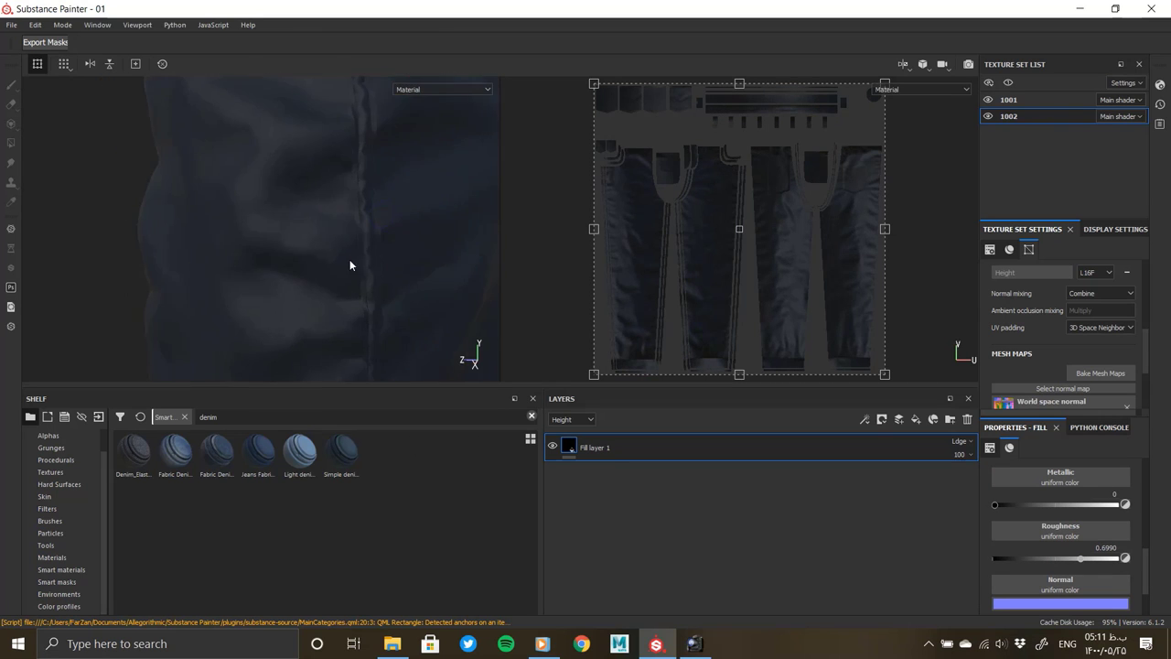
scroll(298, 260, down, 5)
middle_drag(228, 254, 359, 252)
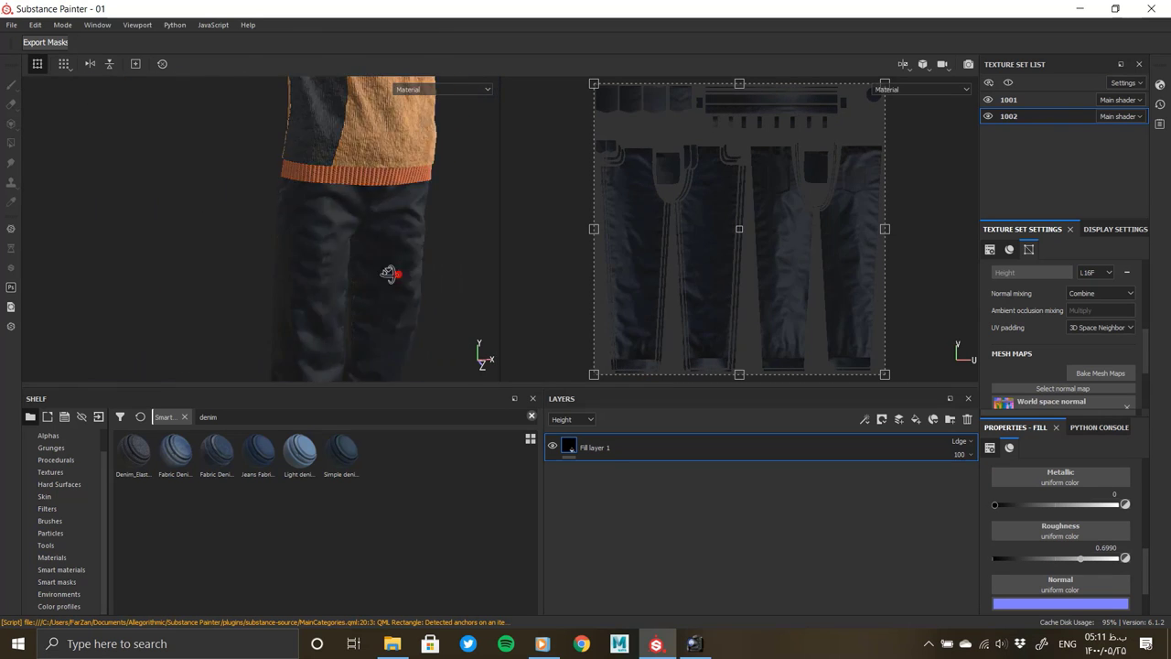
alt+right_drag(391, 269, 398, 359)
scroll(398, 359, up, 2)
Step: Add Fill layer 2 with colour and roughness channels off, keeping only height
click(899, 419)
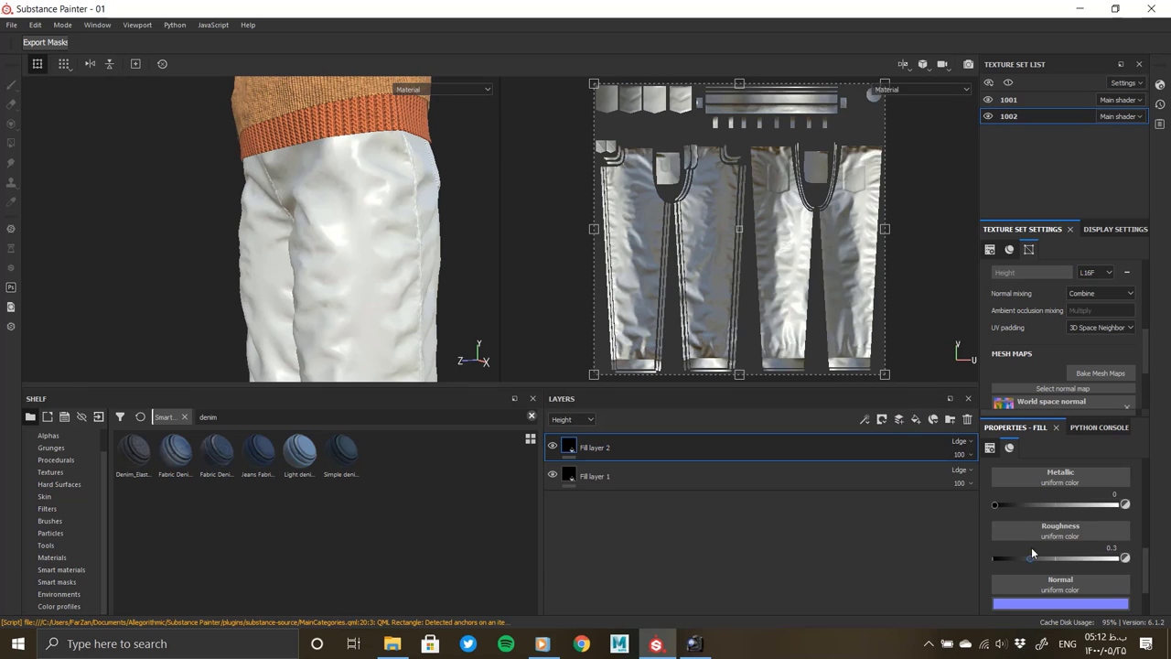
scroll(1041, 550, up, 5)
click(1004, 492)
click(1115, 493)
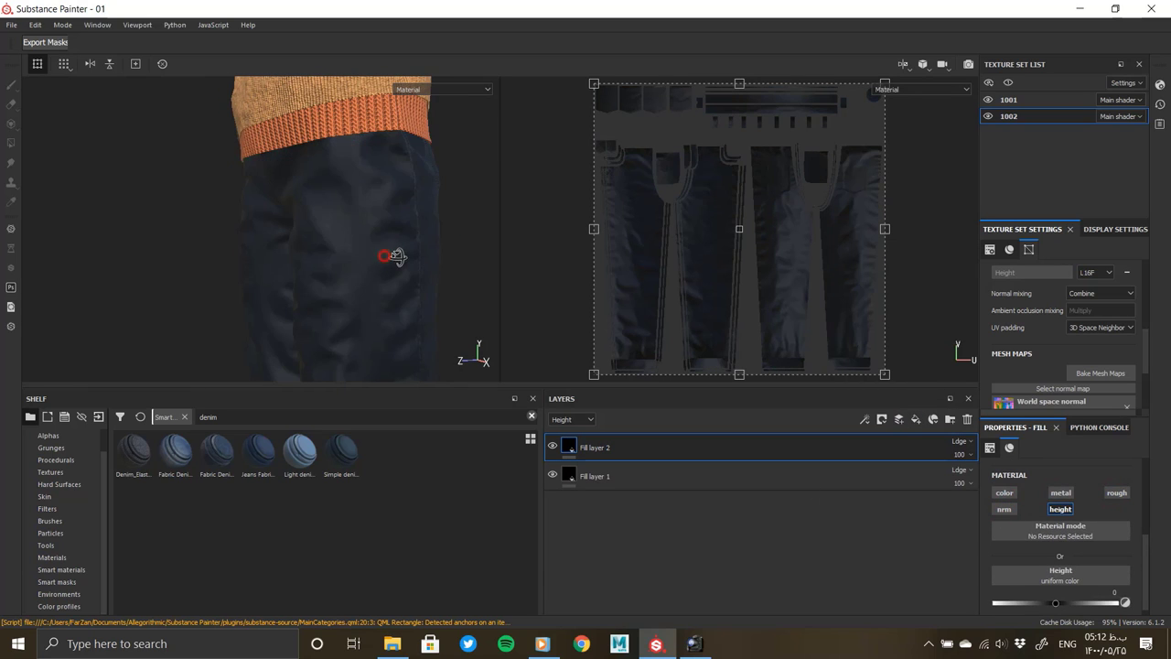
scroll(363, 273, up, 4)
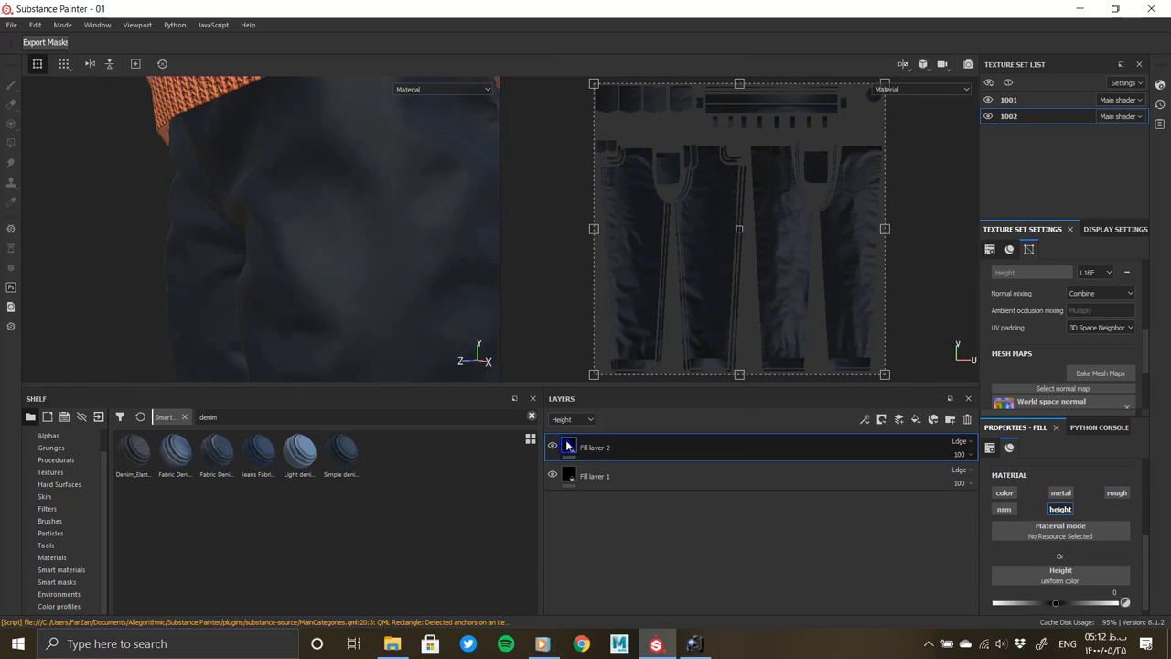
Step: Add a fill to Fill layer 2's mask using 16_zDepth as its grayscale
right_click(601, 434)
click(647, 337)
click(1081, 478)
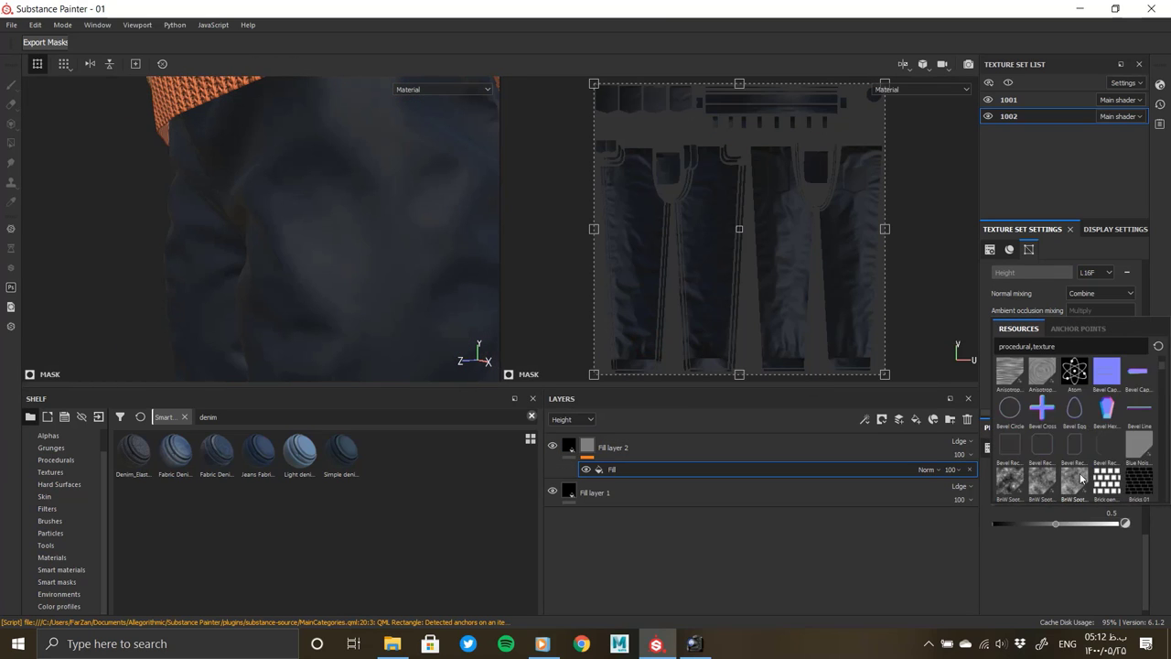
scroll(1081, 478, down, 3)
scroll(1070, 462, down, 2)
scroll(1057, 452, up, 2)
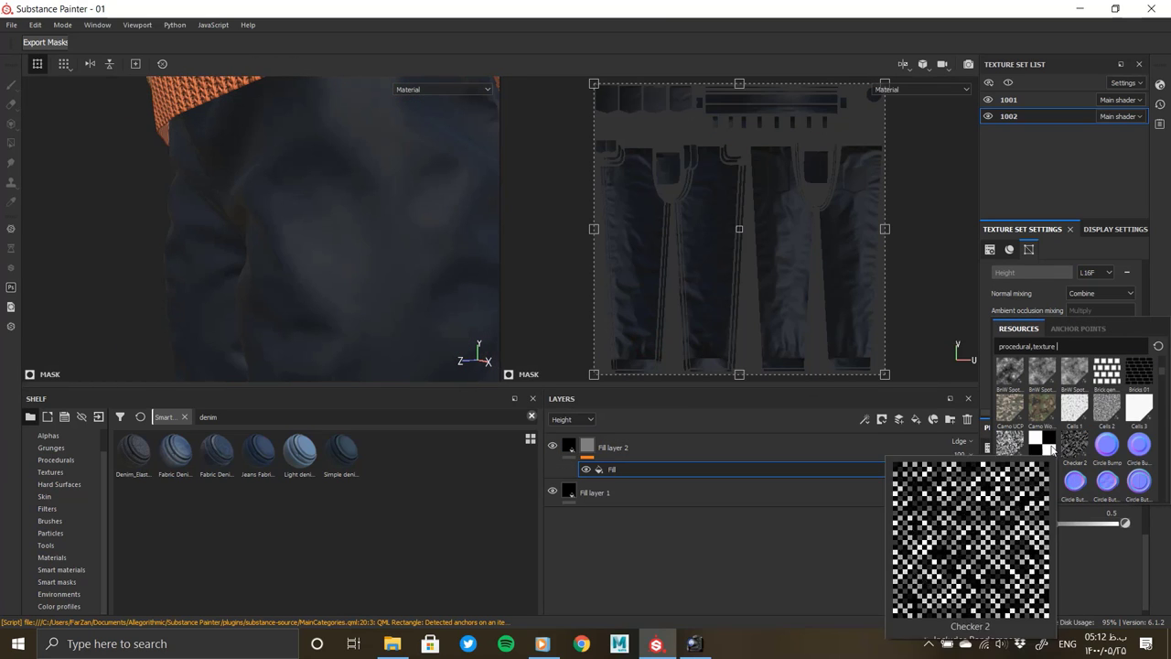
mouse_move(1138, 407)
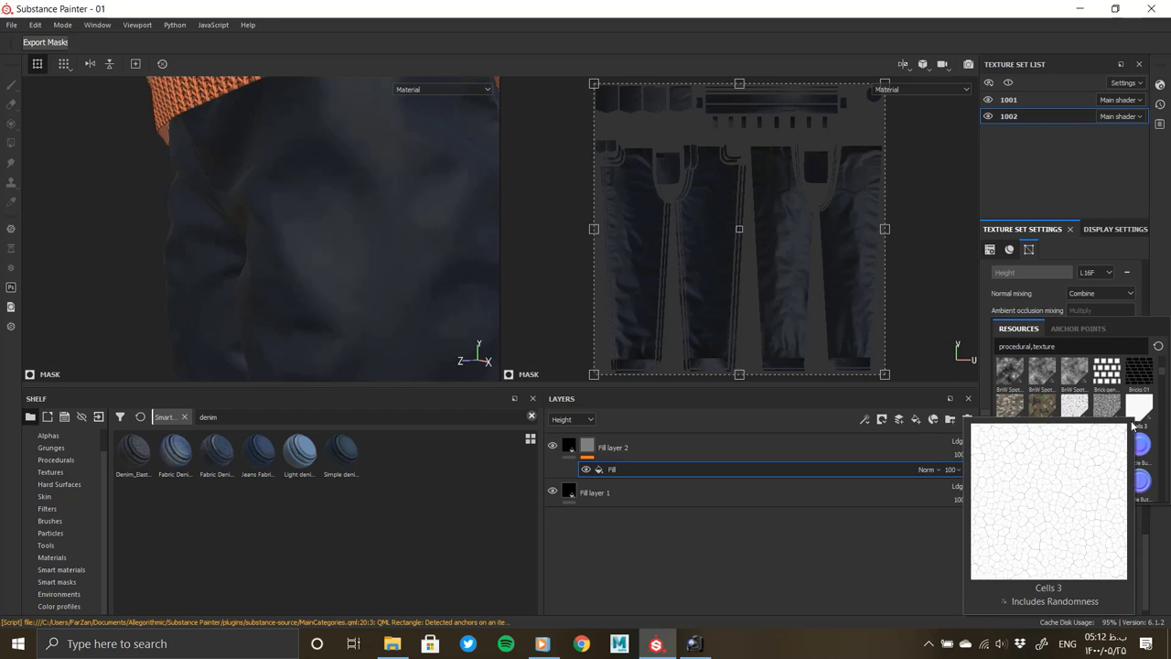
scroll(1107, 414, down, 2)
scroll(1088, 457, down, 4)
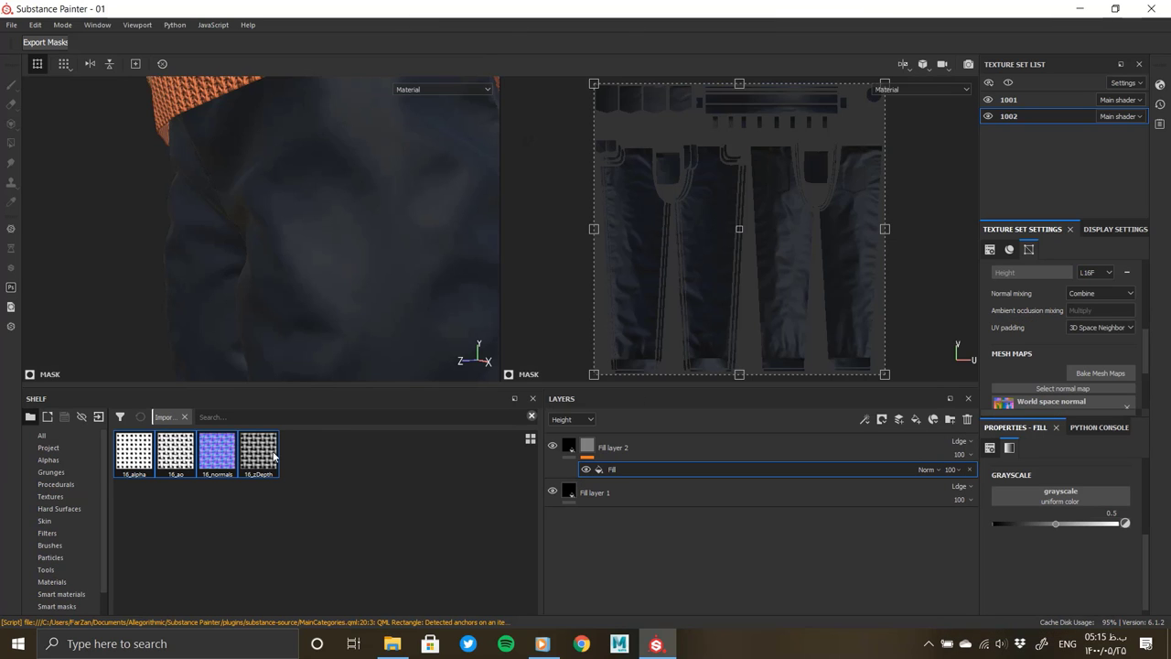
drag(259, 450, 1026, 498)
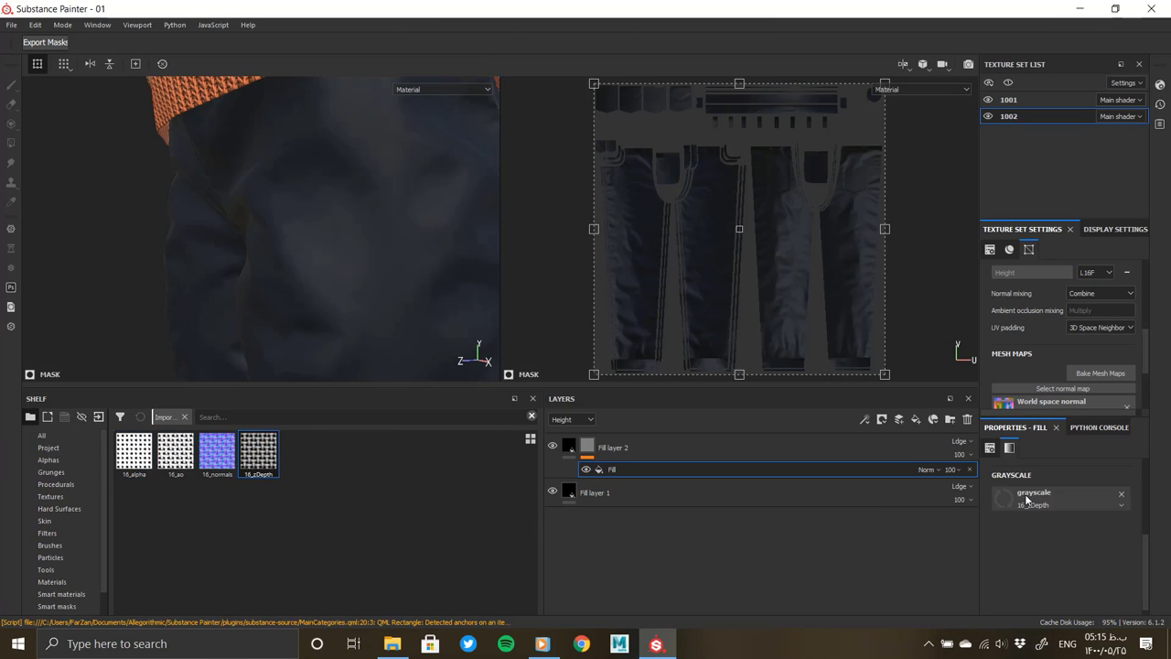
Step: Select Fill layer 2's 16_zDepth mask fill and tile it finer at scale 51
click(562, 465)
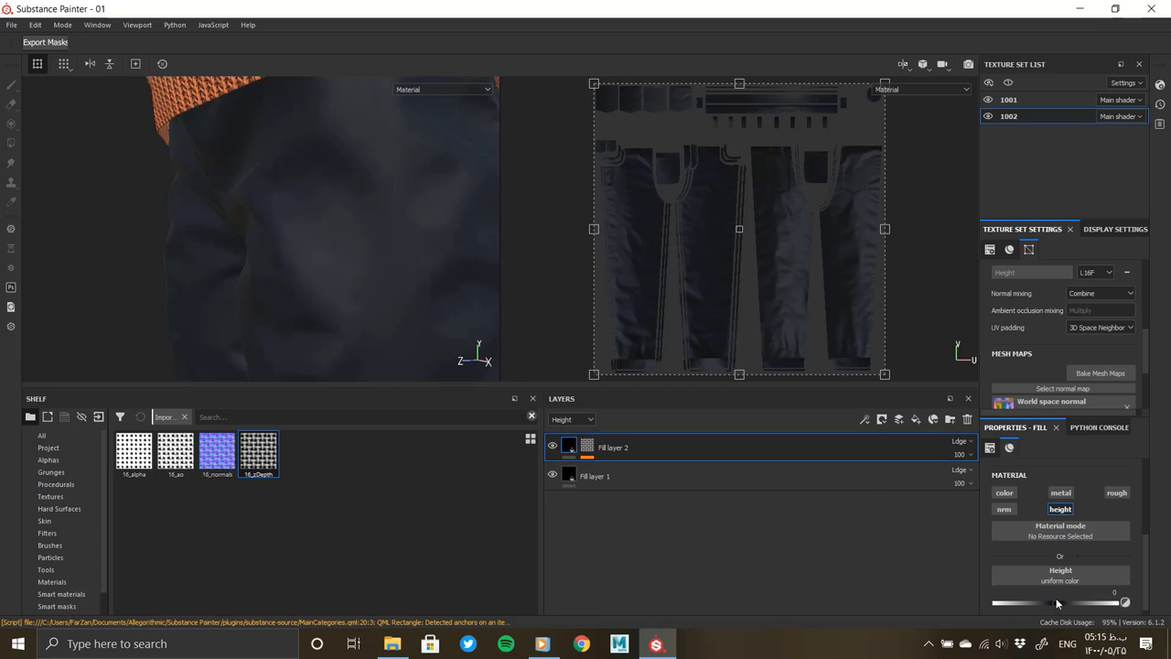
click(572, 445)
scroll(1063, 527, down, 4)
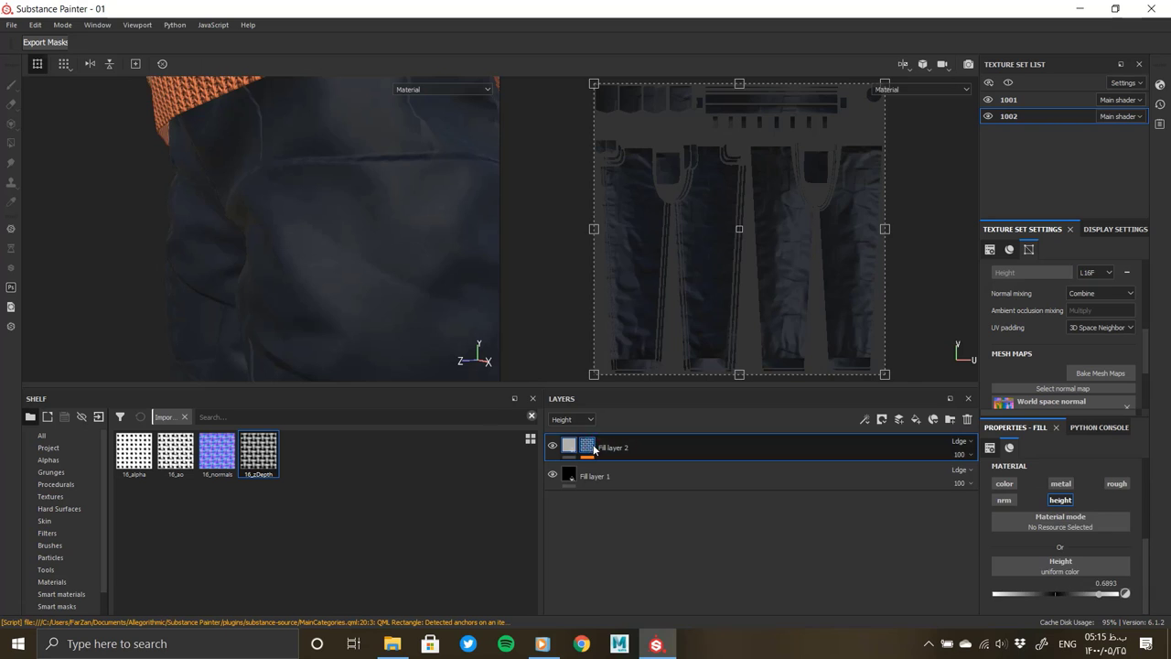
drag(594, 448, 593, 449)
drag(1054, 508, 1060, 509)
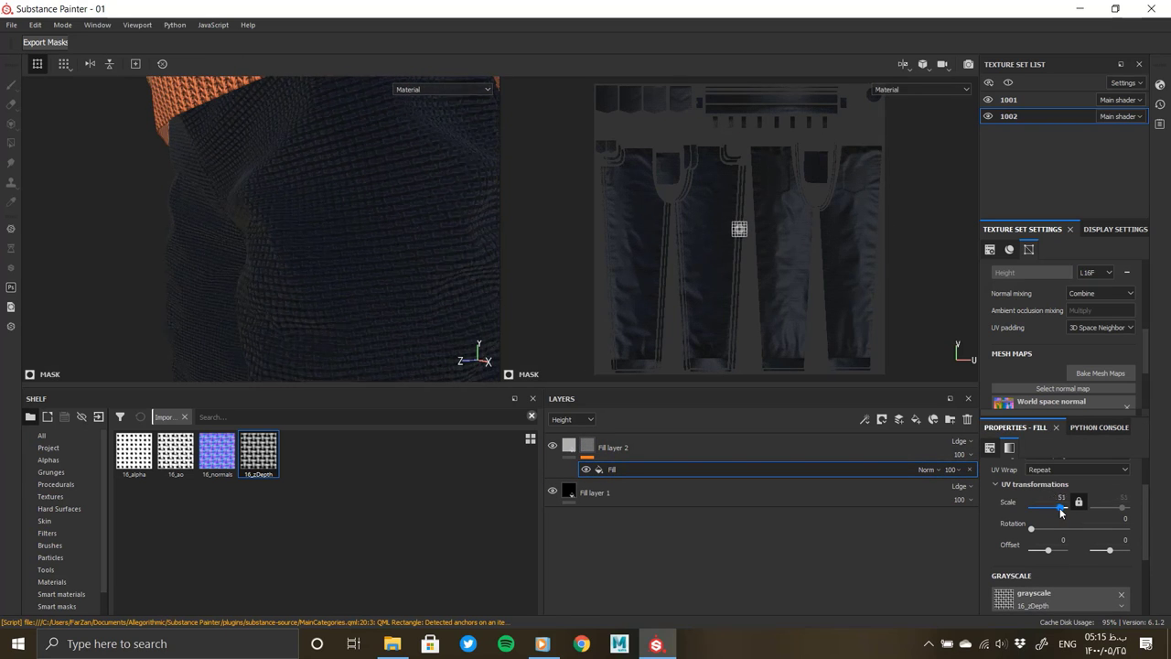
scroll(196, 269, up, 5)
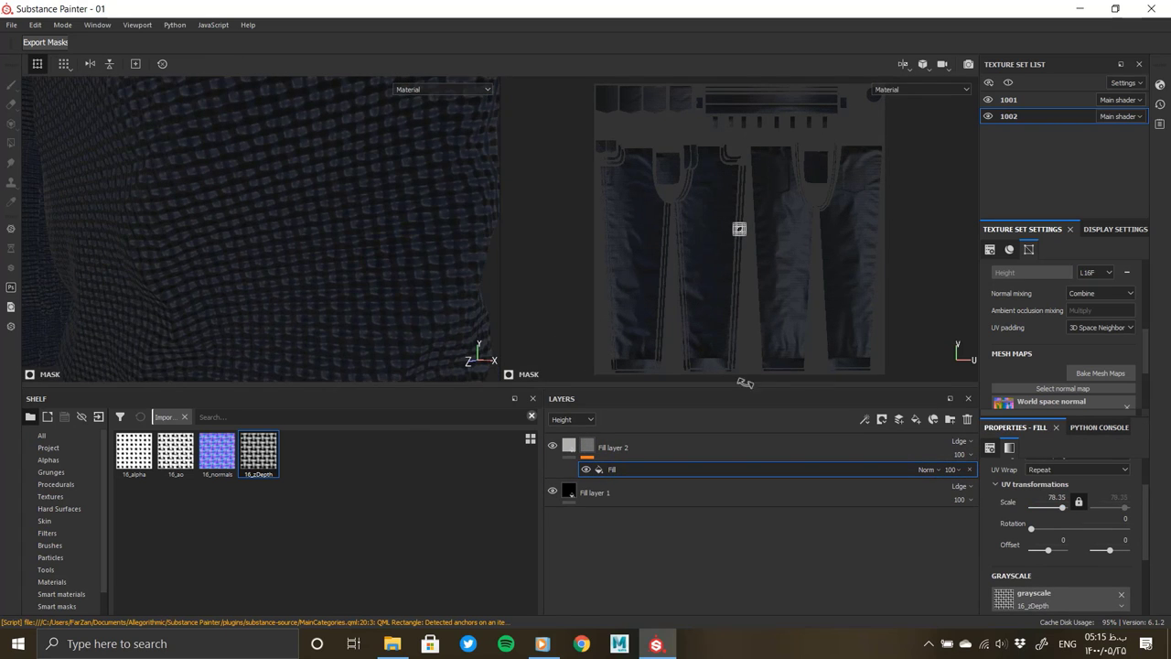
scroll(1061, 494, up, 2)
scroll(1050, 383, up, 2)
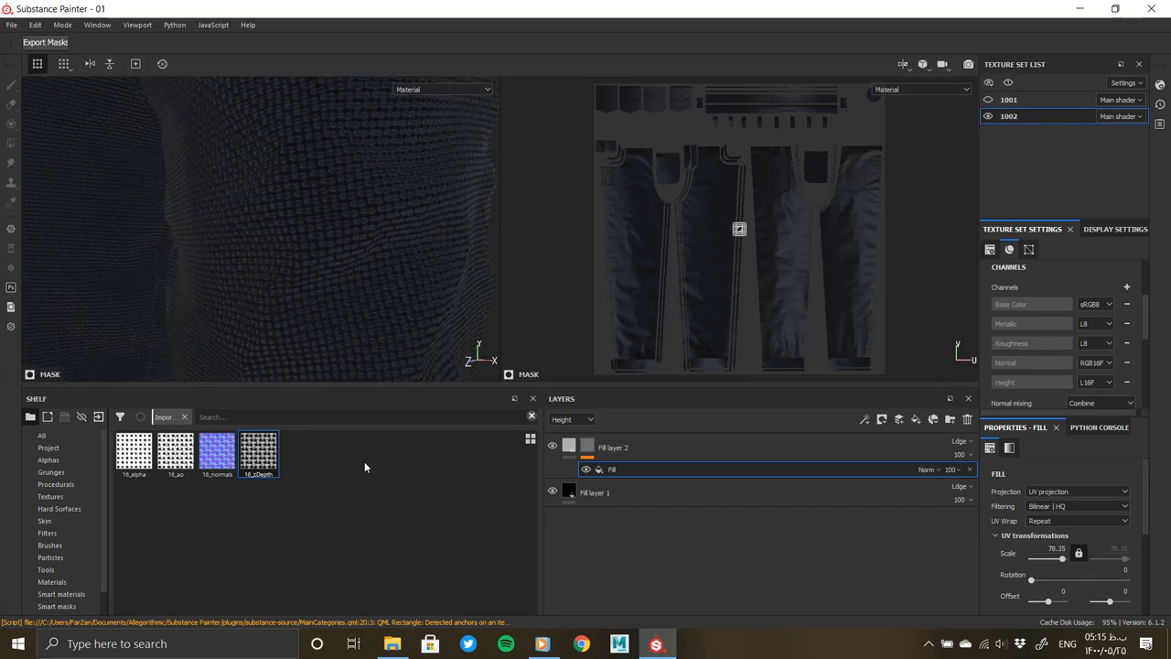
scroll(58, 192, down, 5)
scroll(456, 312, up, 3)
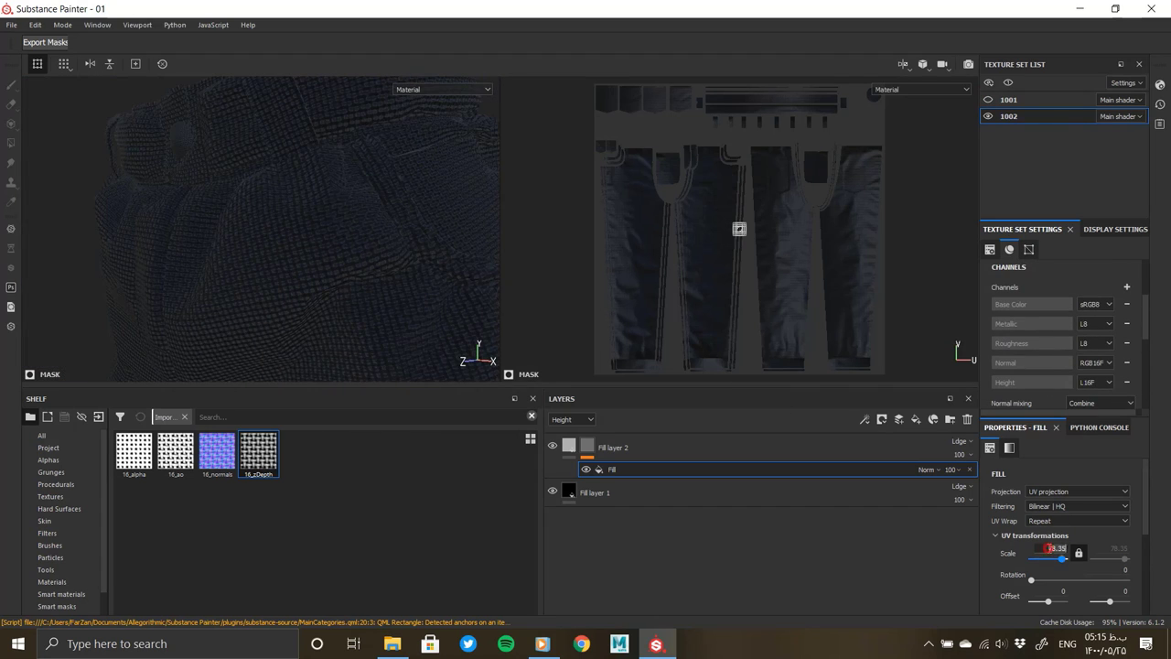
scroll(1032, 341, up, 3)
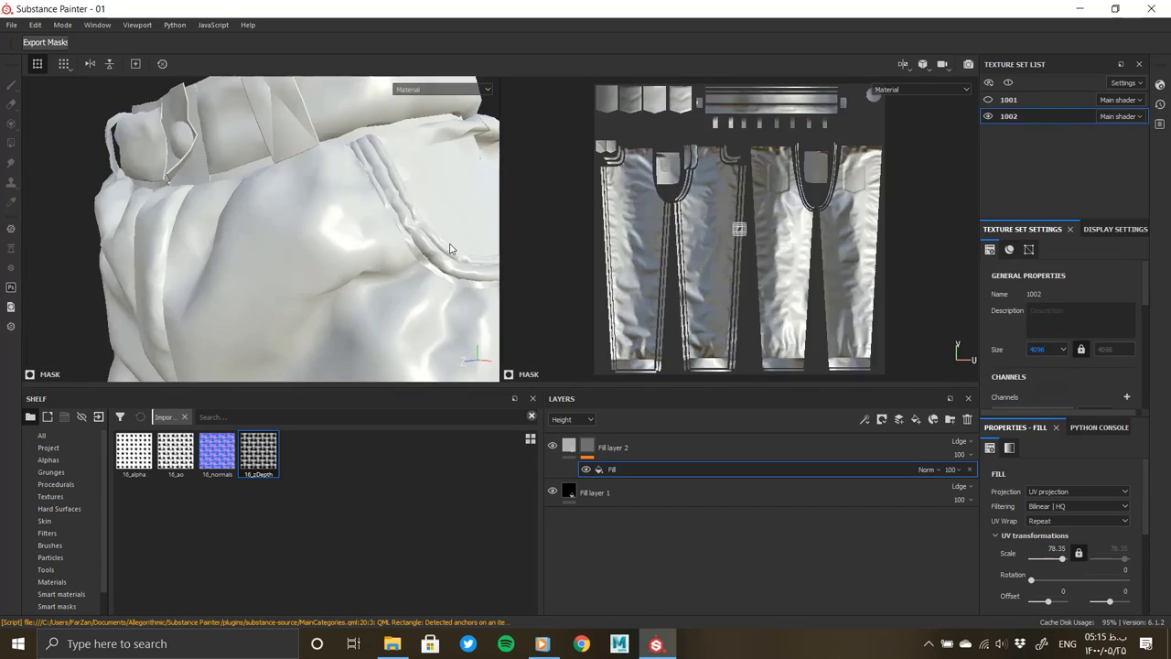
mouse_move(324, 252)
alt+mouse_down()
mouse_move(301, 229)
mouse_move(321, 295)
mouse_move(222, 79)
mouse_move(325, 205)
alt+mouse_up()
Step: Lower Fill layer 2's height to 0.068 and set the mask tiling scale to 120
click(970, 468)
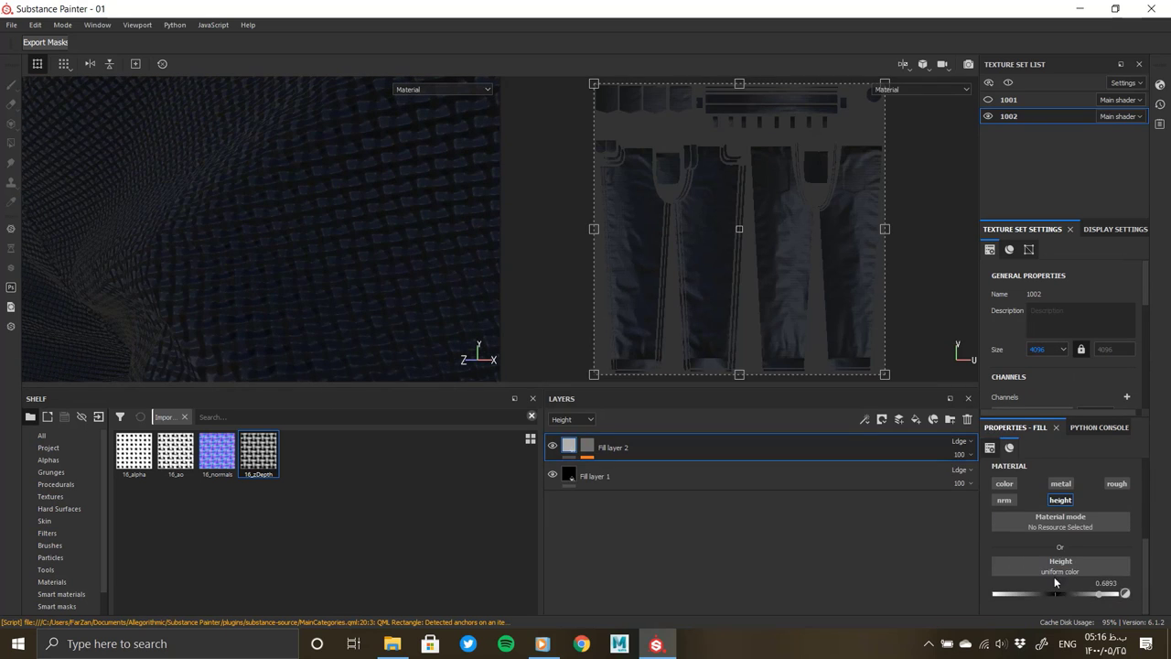
drag(1075, 594, 1060, 594)
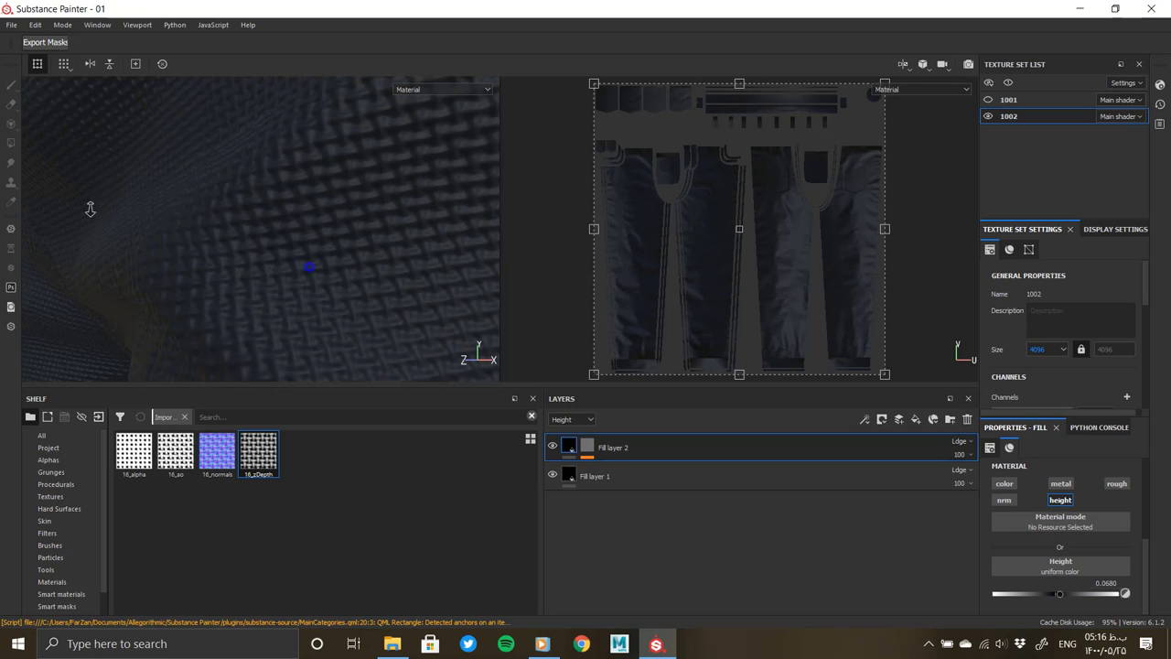
key(ctrl+z)
key(ctrl+z)
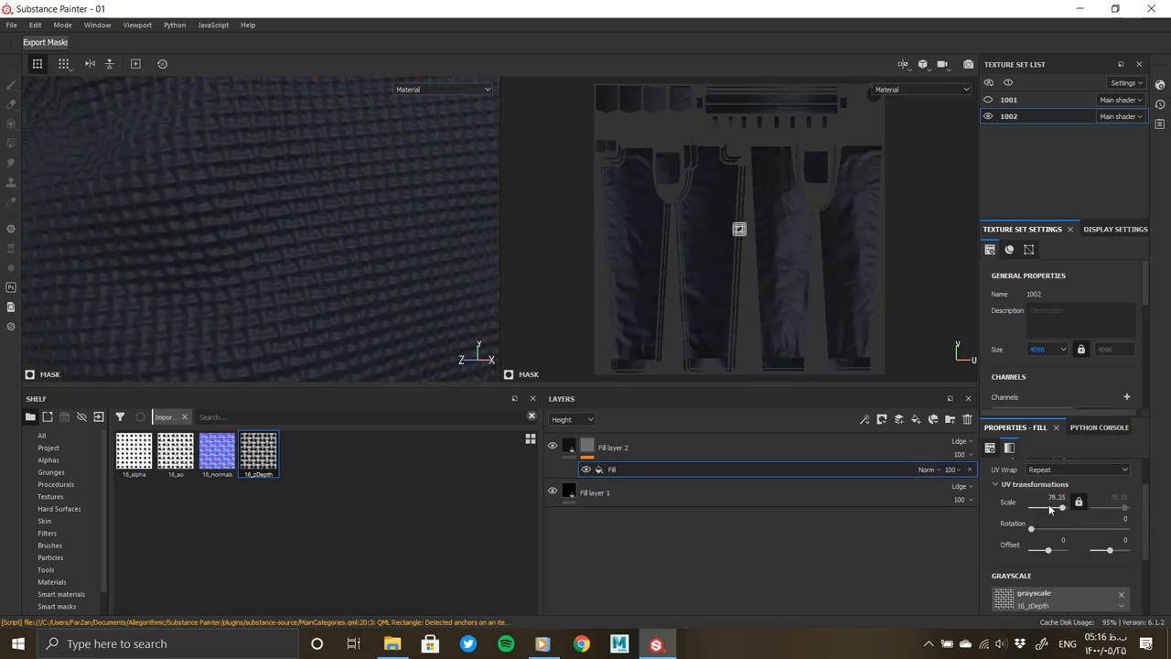
scroll(1049, 509, up, 1)
text(90)
key(Return)
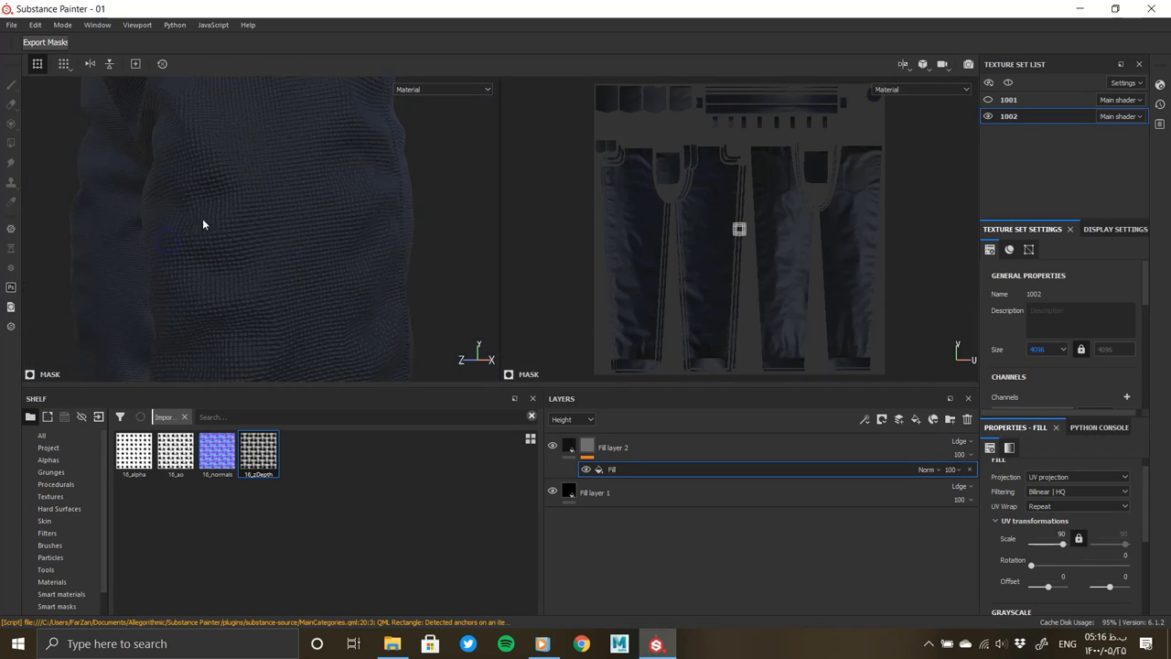
text(120)
key(Return)
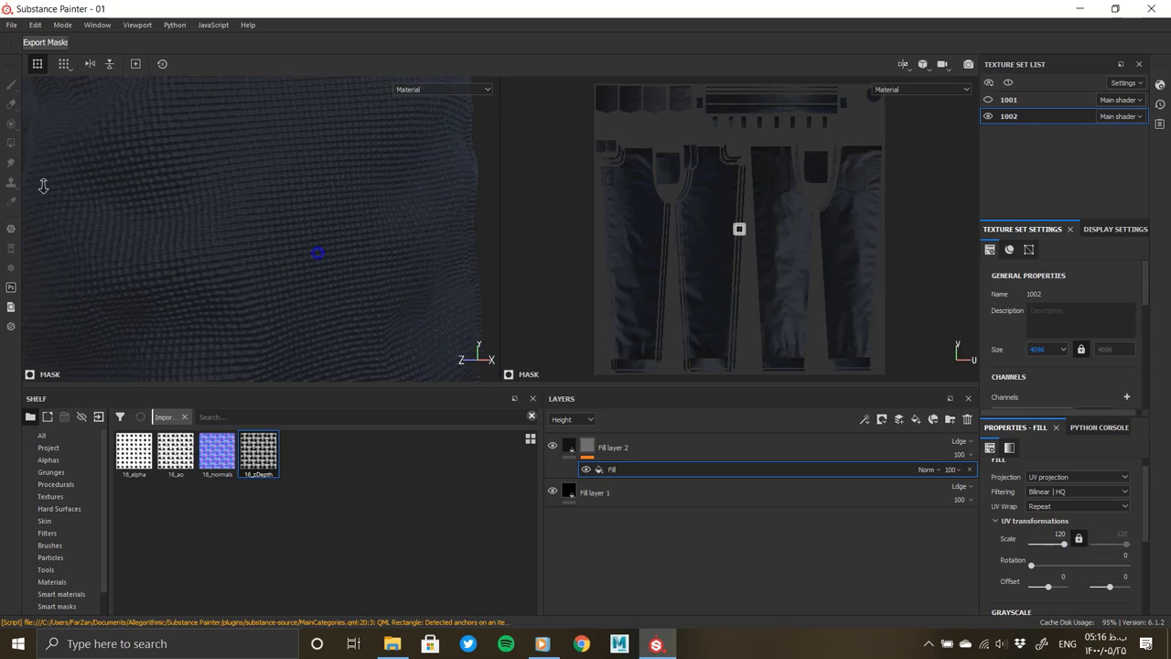
scroll(256, 248, down, 3)
scroll(256, 248, up, 3)
Step: Give Fill layer 2 a near-black dark navy base colour
click(569, 446)
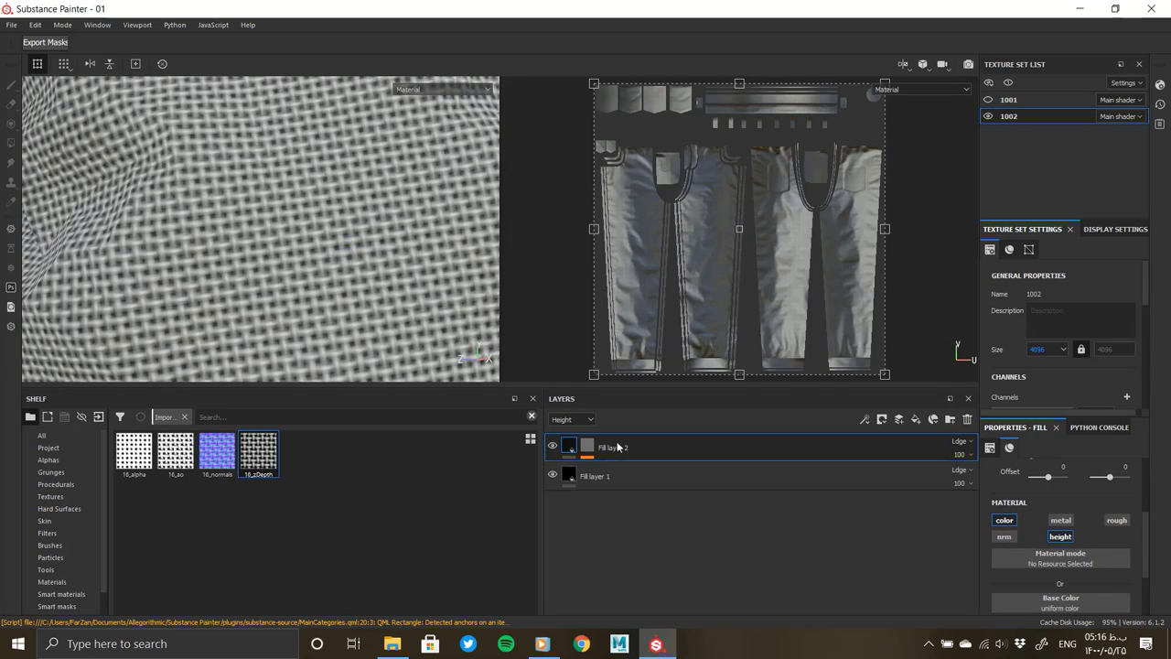
scroll(1056, 582, down, 3)
scroll(1055, 583, up, 1)
click(1039, 519)
mouse_move(1039, 519)
mouse_down()
mouse_move(915, 492)
mouse_move(942, 519)
mouse_move(931, 531)
mouse_up()
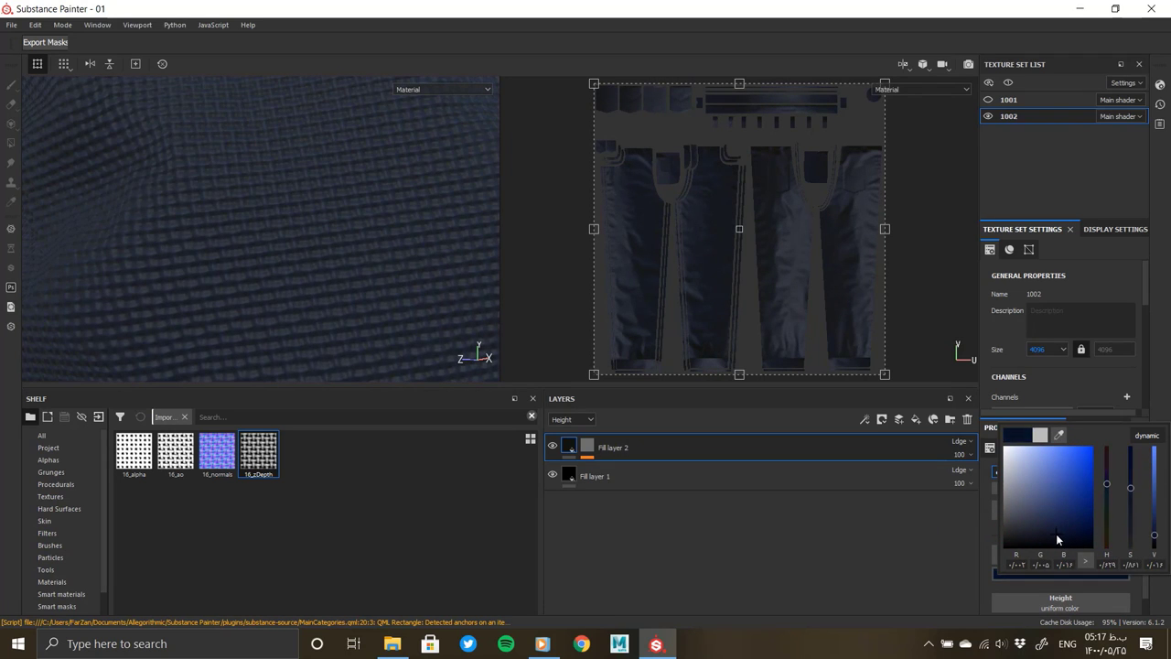
click(302, 313)
alt+drag(303, 318, 310, 216)
Step: Enable Fill layer 2's roughness channel and set roughness to 0.6019
click(1114, 472)
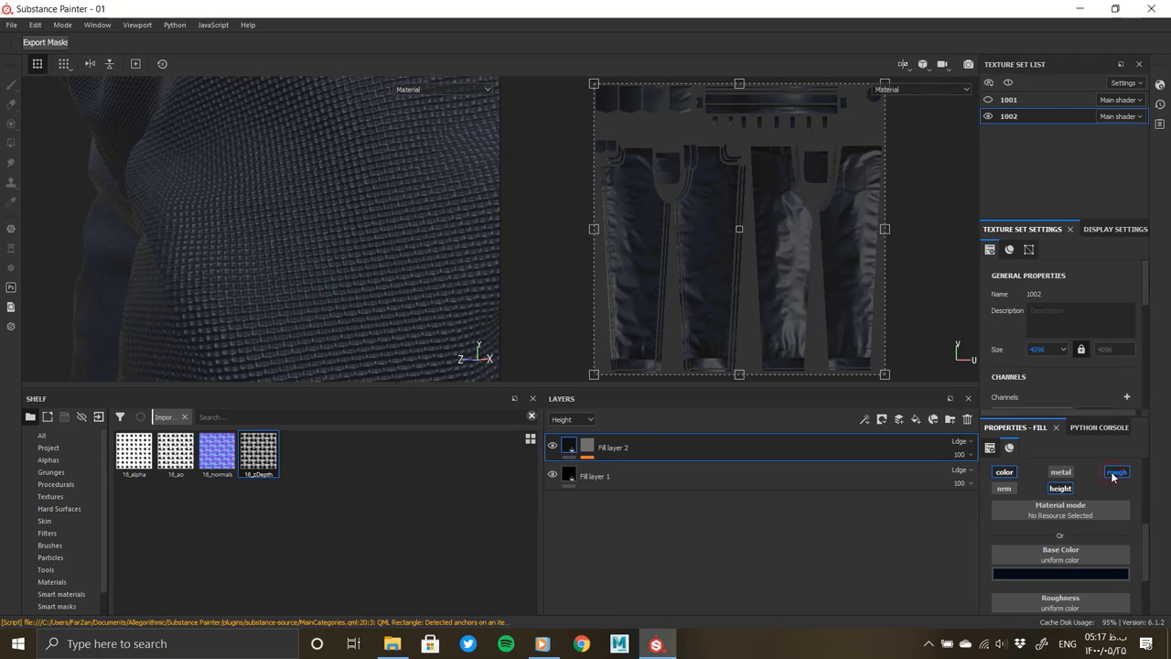
alt+right_drag(319, 266, 356, 254)
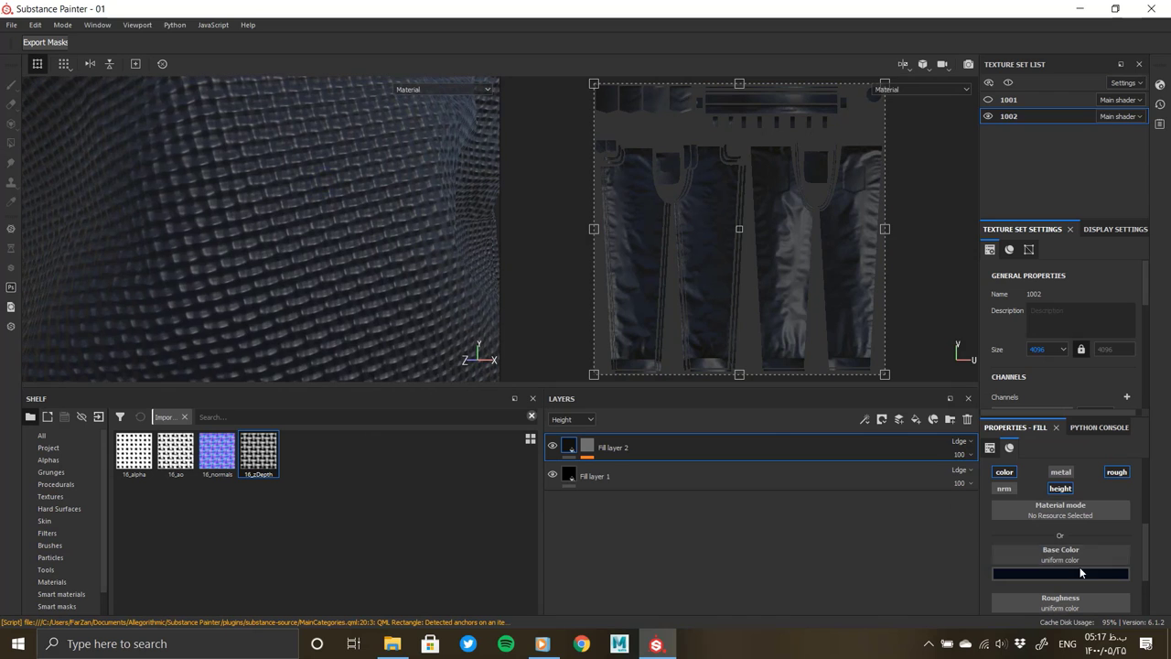
scroll(1054, 548, down, 2)
mouse_move(1055, 558)
mouse_down()
mouse_move(1158, 555)
mouse_move(1067, 559)
mouse_up()
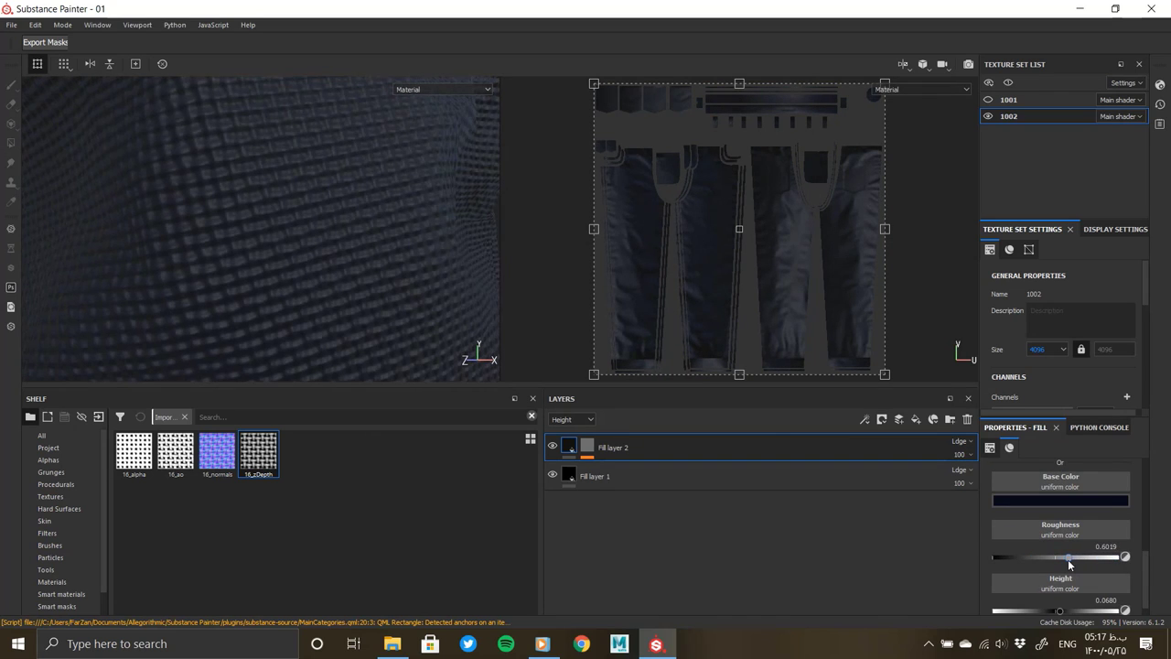
alt+right_drag(189, 273, 317, 324)
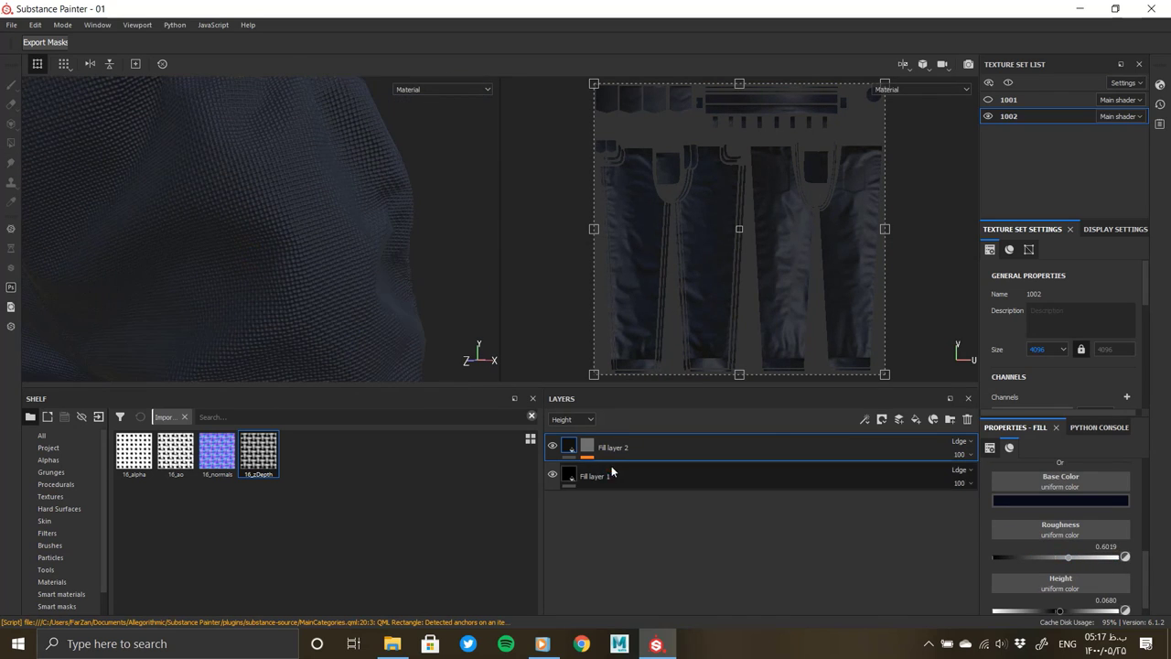
click(611, 472)
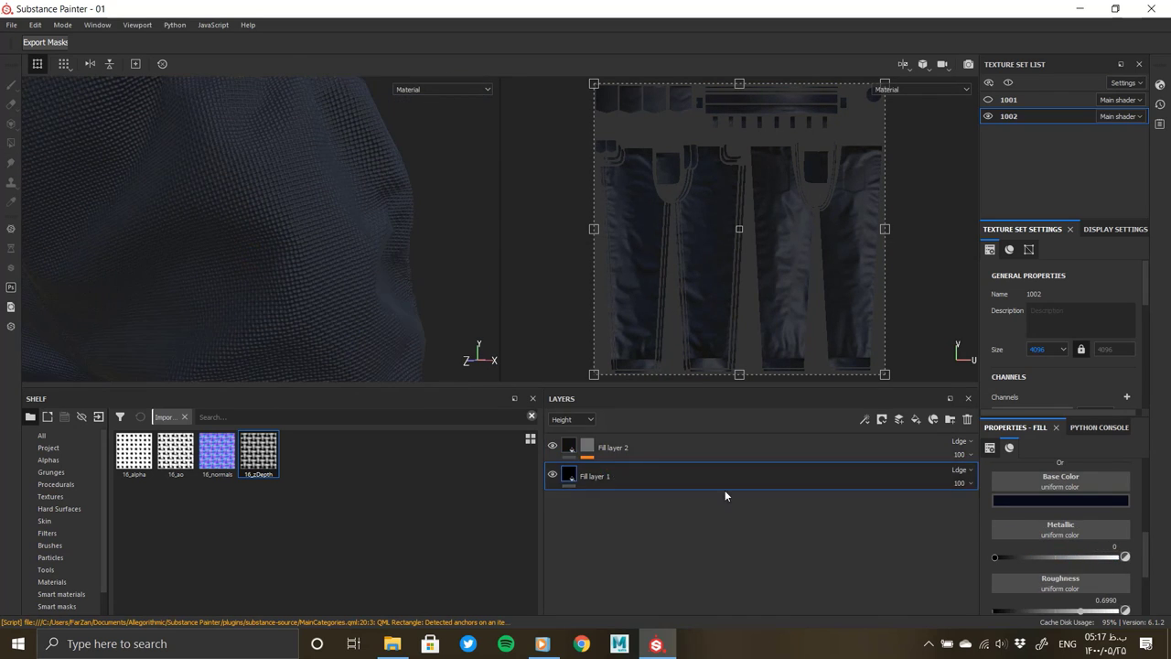
click(631, 450)
alt+drag(327, 308, 315, 257)
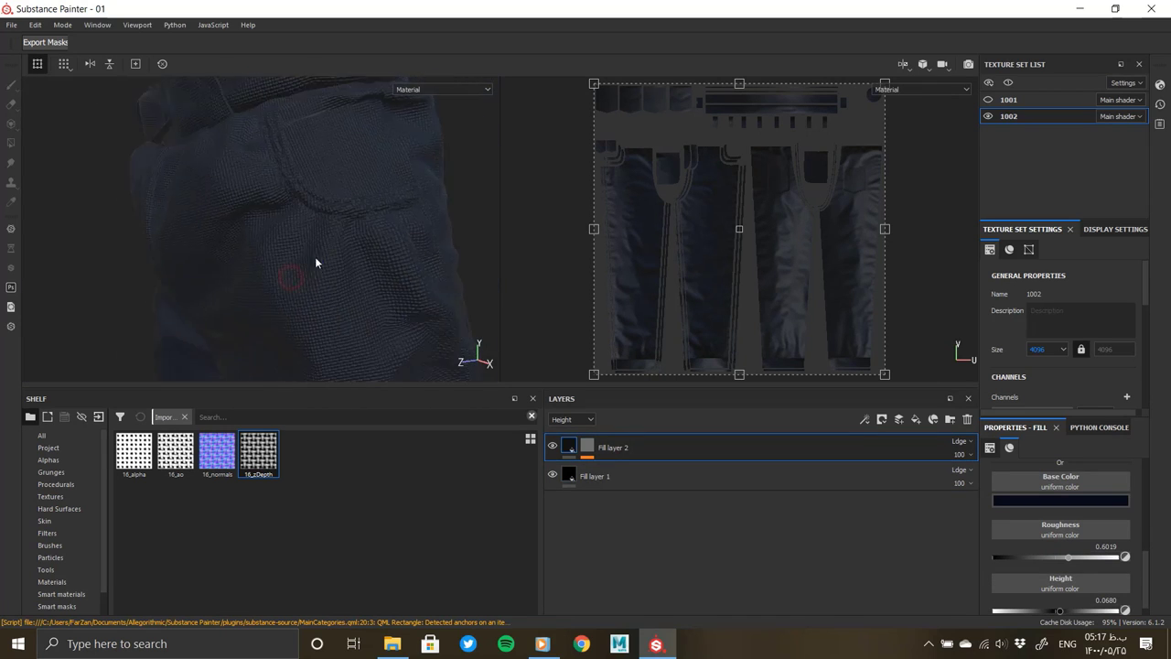
Step: Add a Warp filter to Fill layer 2's mask and inspect the warped mask
right_click(628, 473)
click(666, 522)
click(1054, 470)
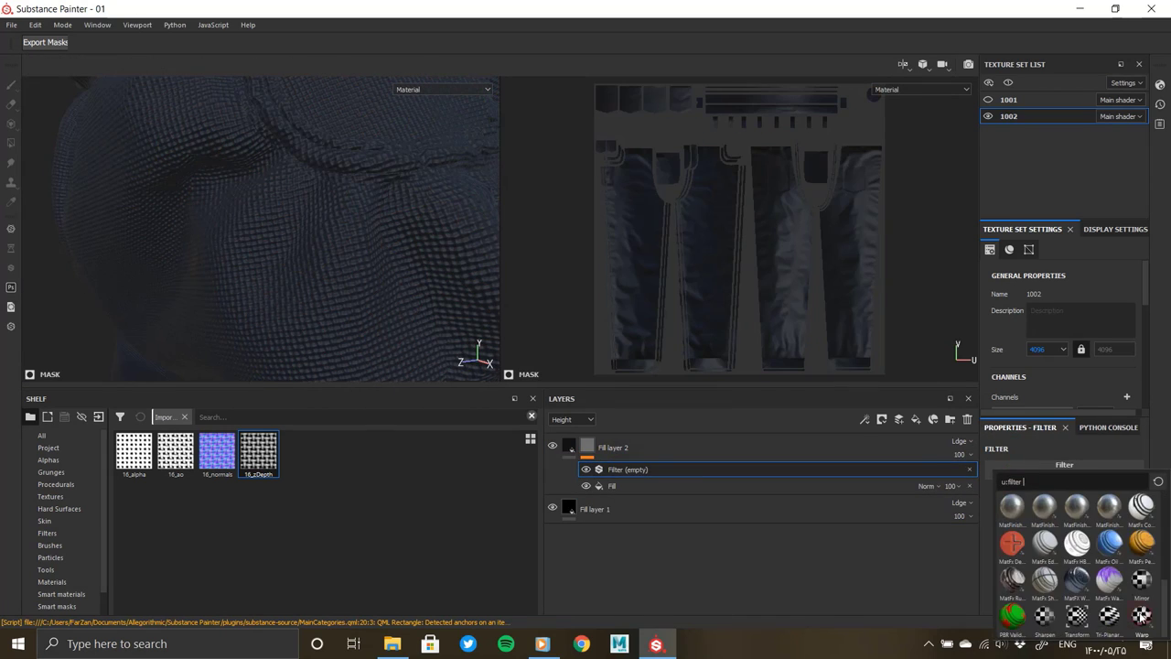
click(1150, 577)
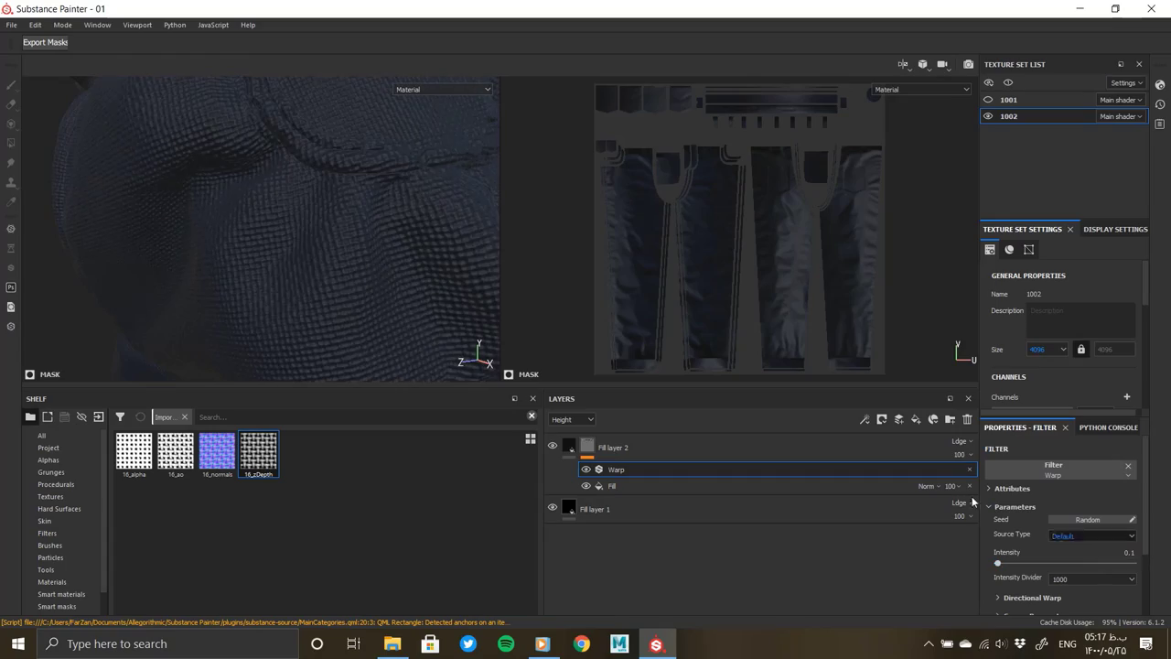
alt+drag(317, 289, 295, 162)
key(4)
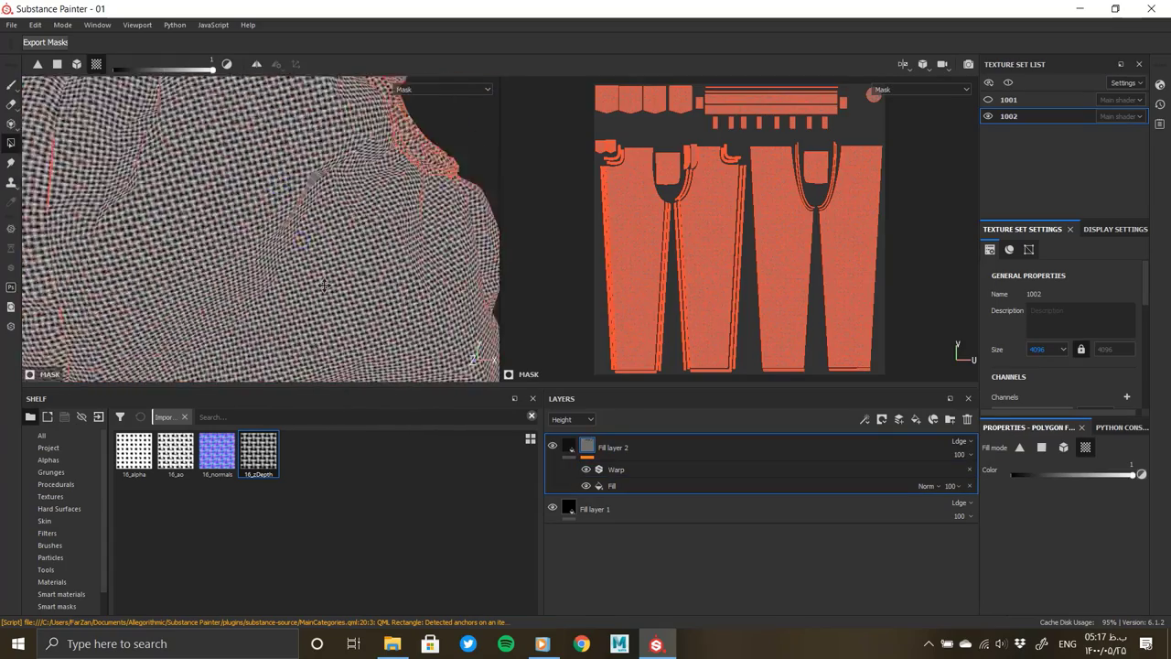
alt+drag(306, 219, 246, 249)
alt+drag(325, 211, 340, 202)
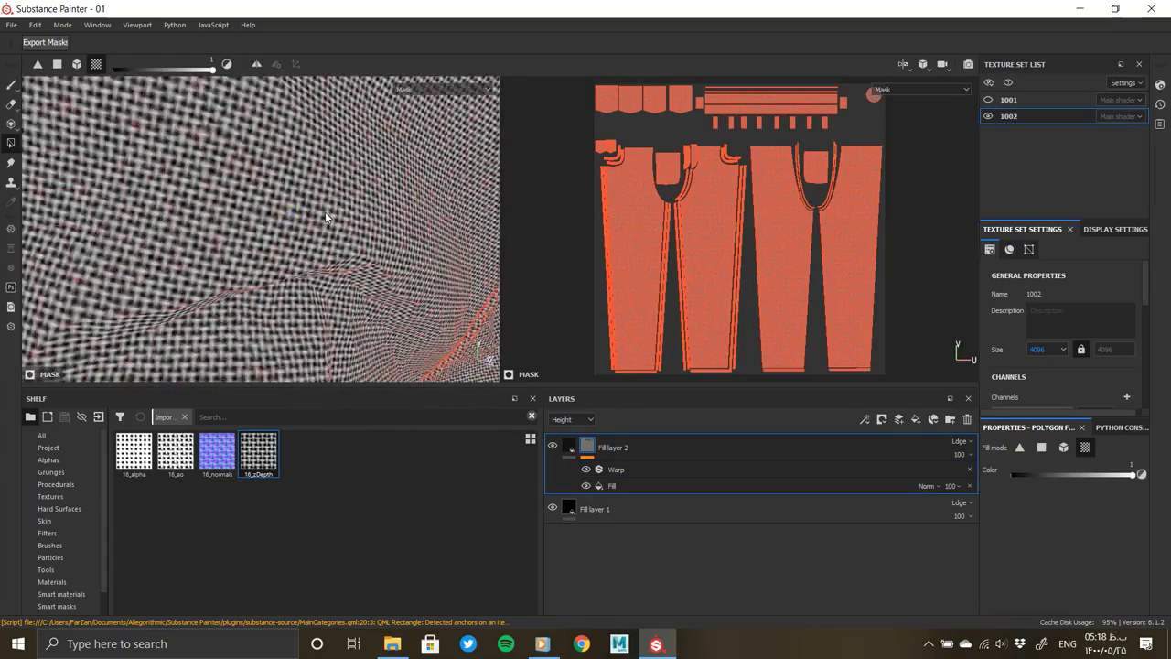
Step: Set the Warp intensity to 0.2 and return to the shaded material view
click(951, 469)
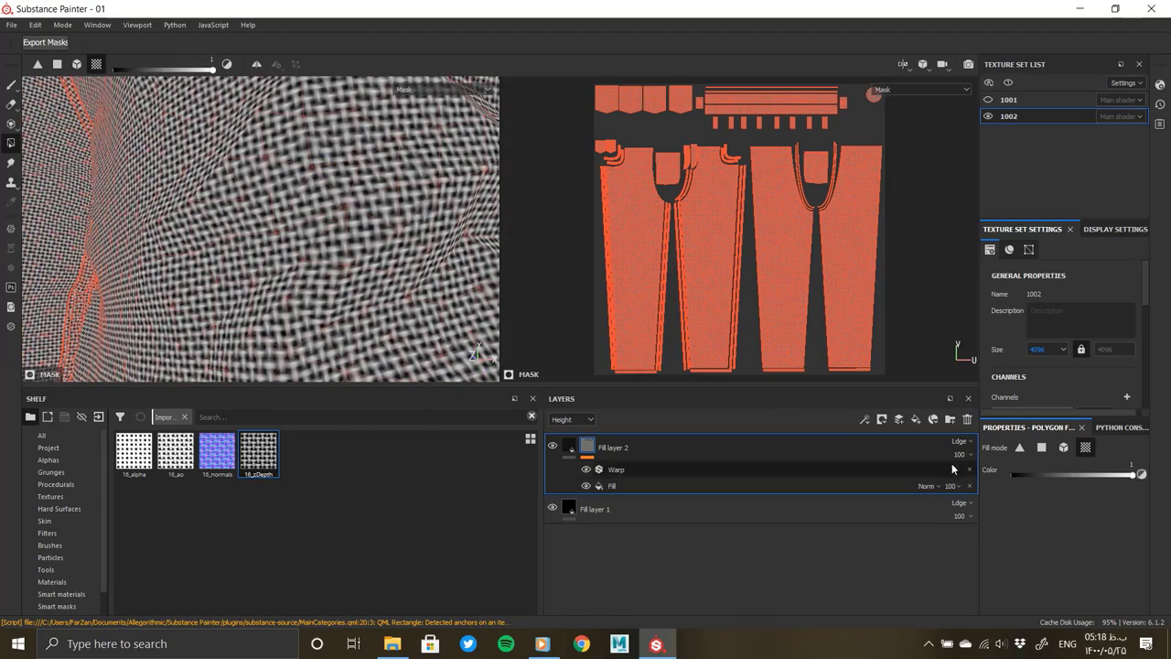
text(0.2)
key(Return)
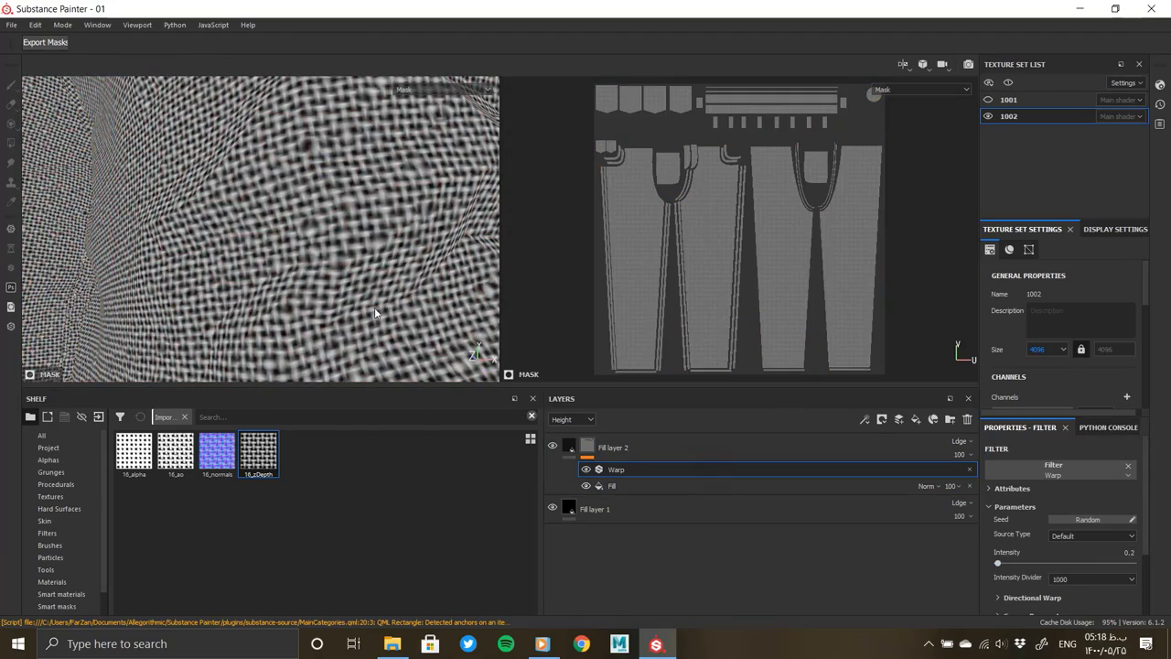
mouse_move(374, 308)
alt+right_down()
mouse_move(280, 290)
mouse_move(440, 321)
alt+right_up()
key(Delete)
mouse_move(321, 239)
alt+right_down()
mouse_move(302, 192)
mouse_move(327, 186)
alt+right_up()
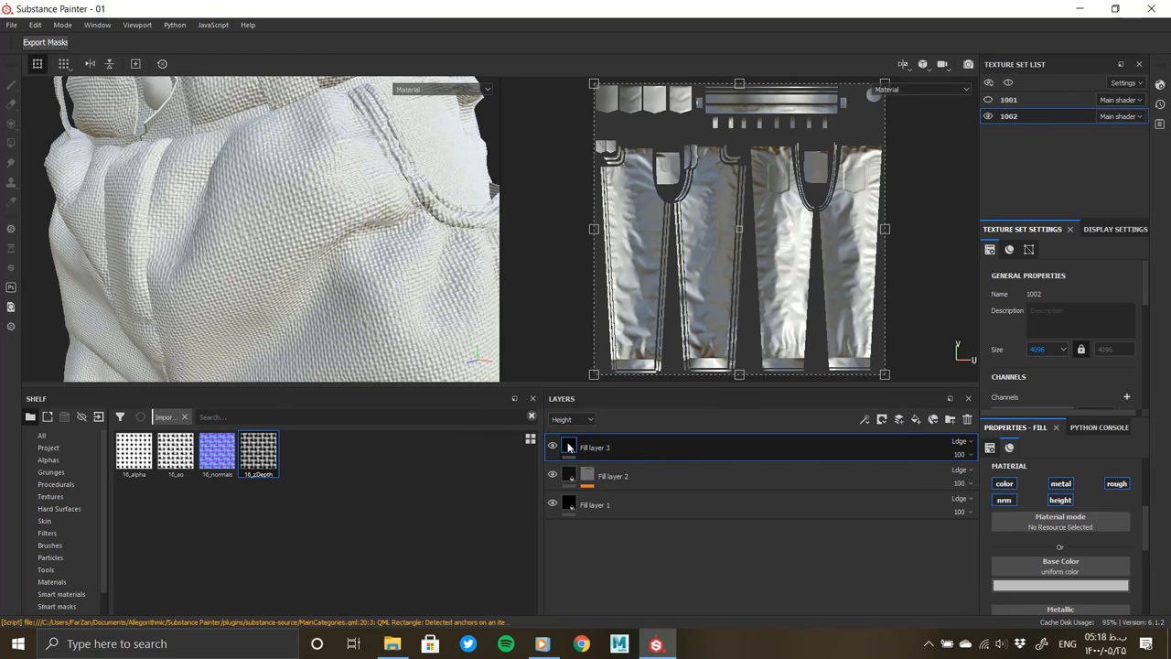
Step: Give Fill layer 3 a black mask with a 2048 UV Border Distance generator at balance 0.05
right_click(586, 447)
click(653, 339)
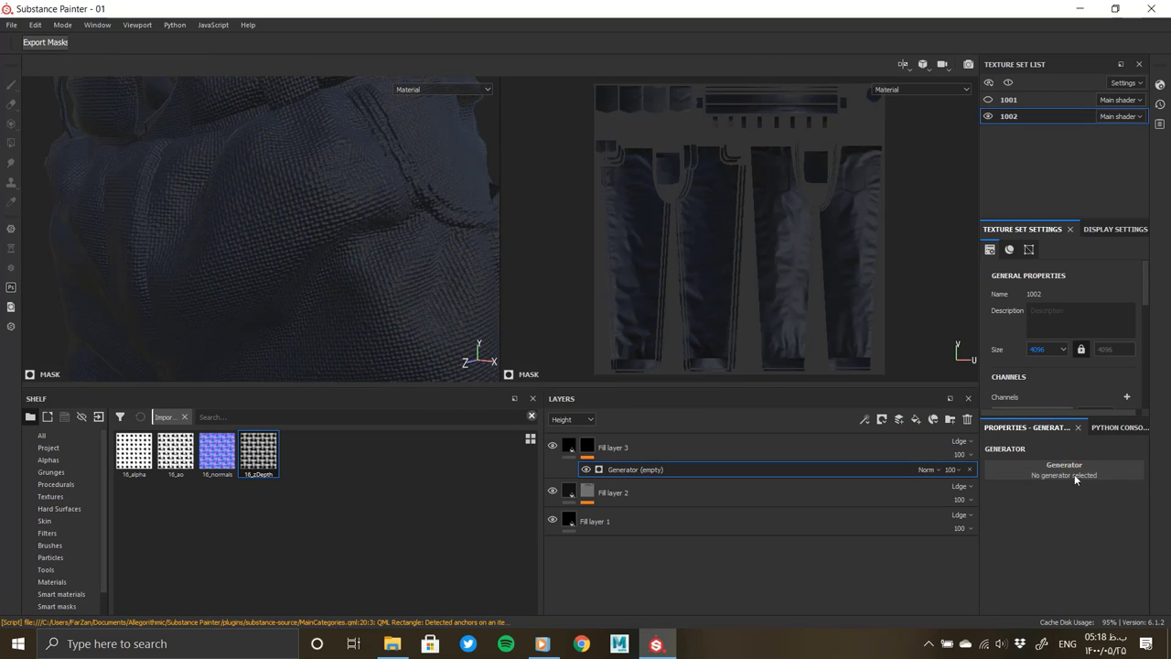
click(1064, 465)
scroll(1082, 541, down, 3)
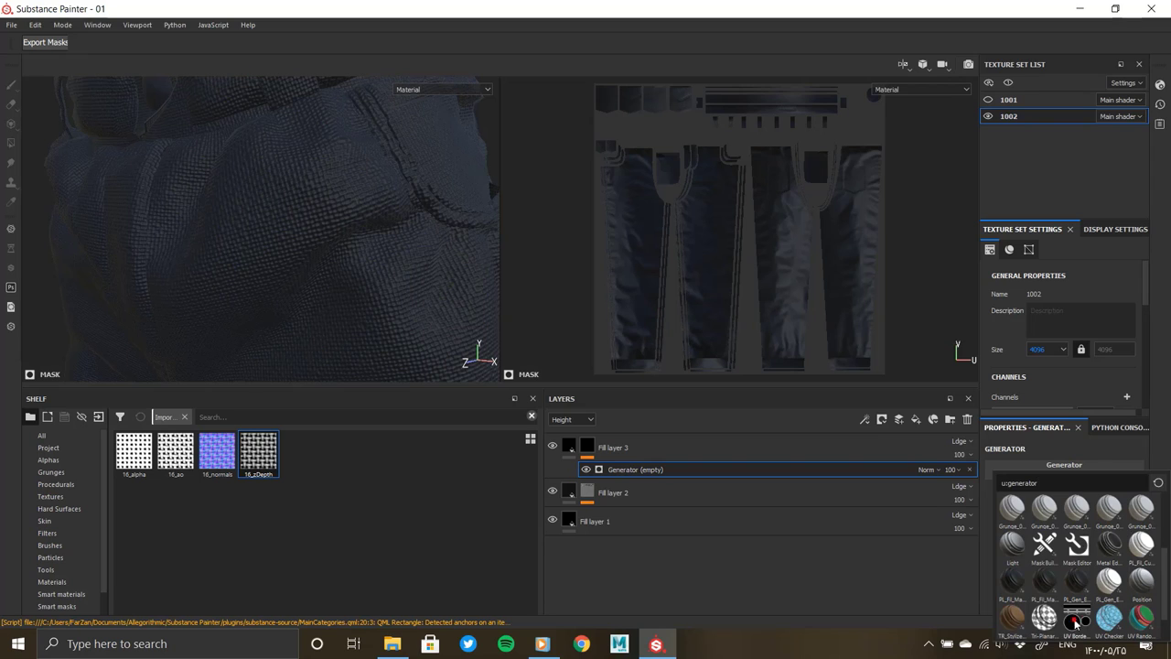
click(317, 326)
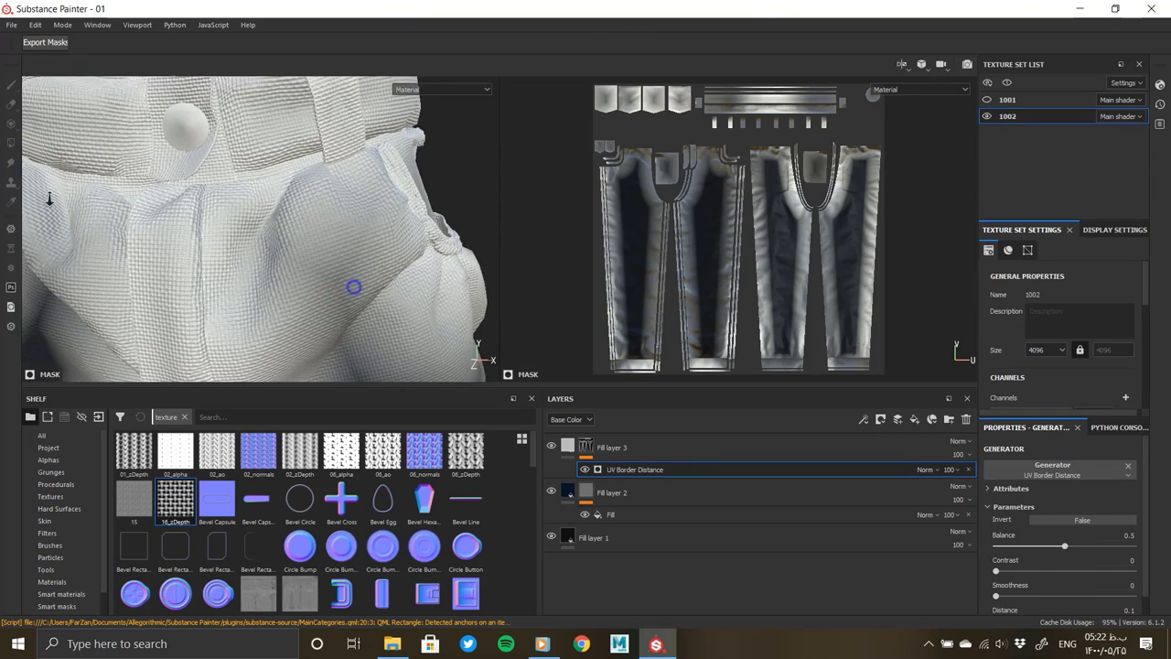
mouse_move(353, 282)
alt+mouse_down()
mouse_move(101, 288)
mouse_move(329, 173)
alt+mouse_up()
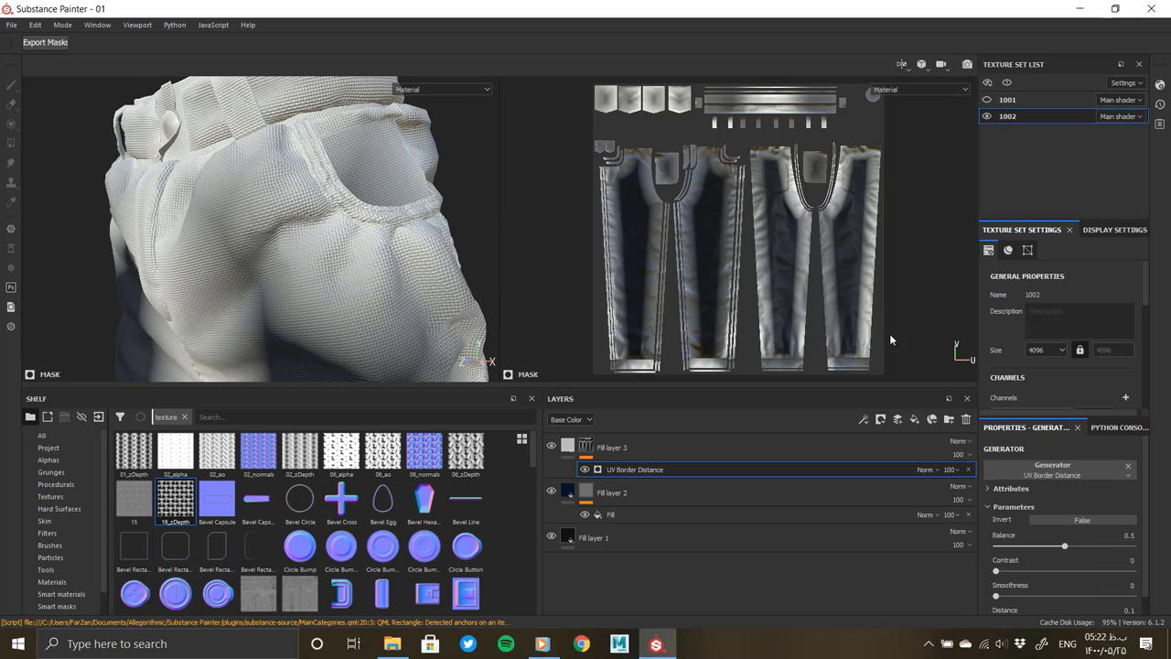
click(1039, 394)
drag(1064, 545, 1003, 546)
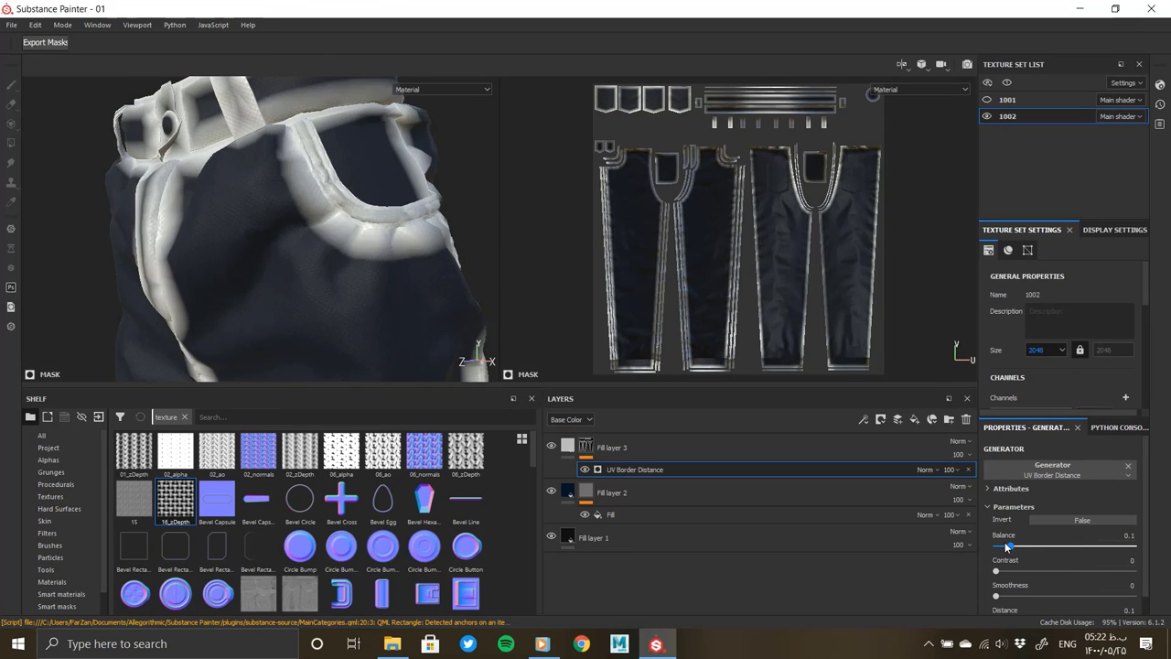
mouse_move(382, 299)
alt+mouse_down()
mouse_move(325, 346)
mouse_move(364, 298)
alt+mouse_up()
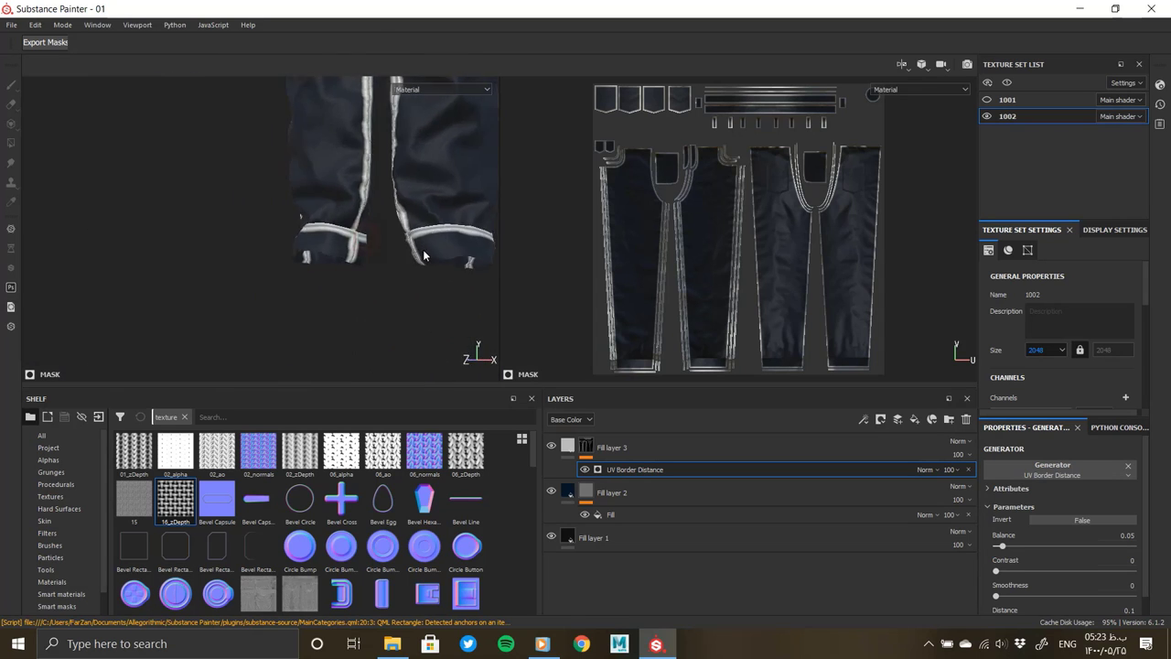
Step: Add a Clouds 3 fill to the seam mask in Multiply blend mode
right_click(622, 447)
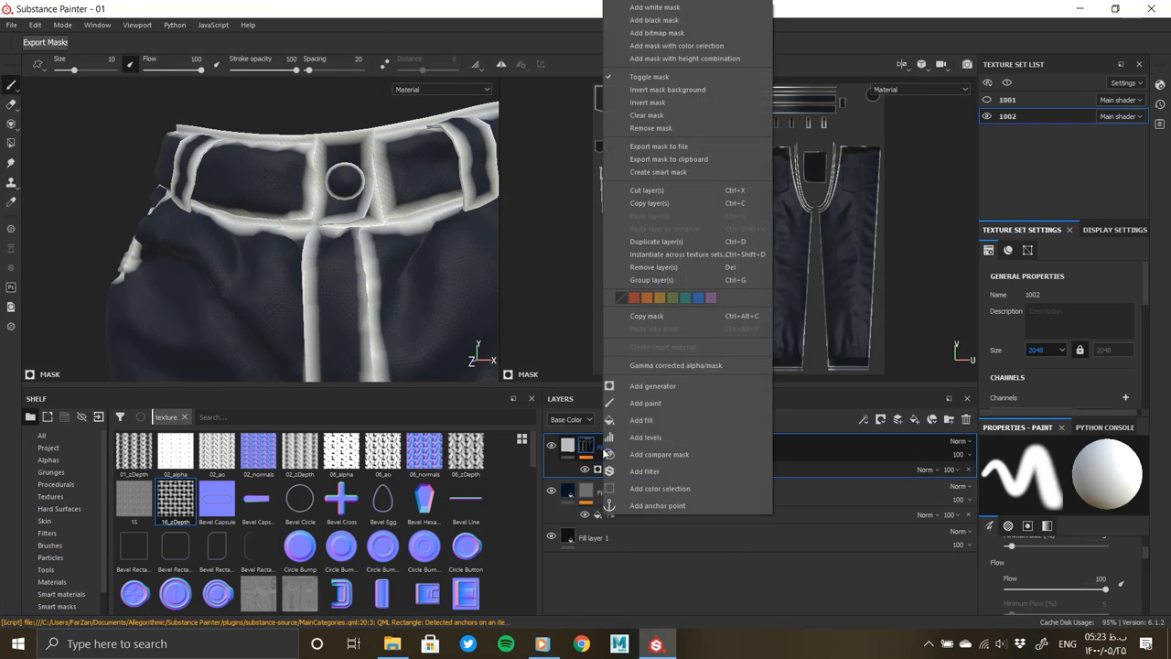
click(723, 402)
scroll(1052, 548, down, 3)
click(1061, 494)
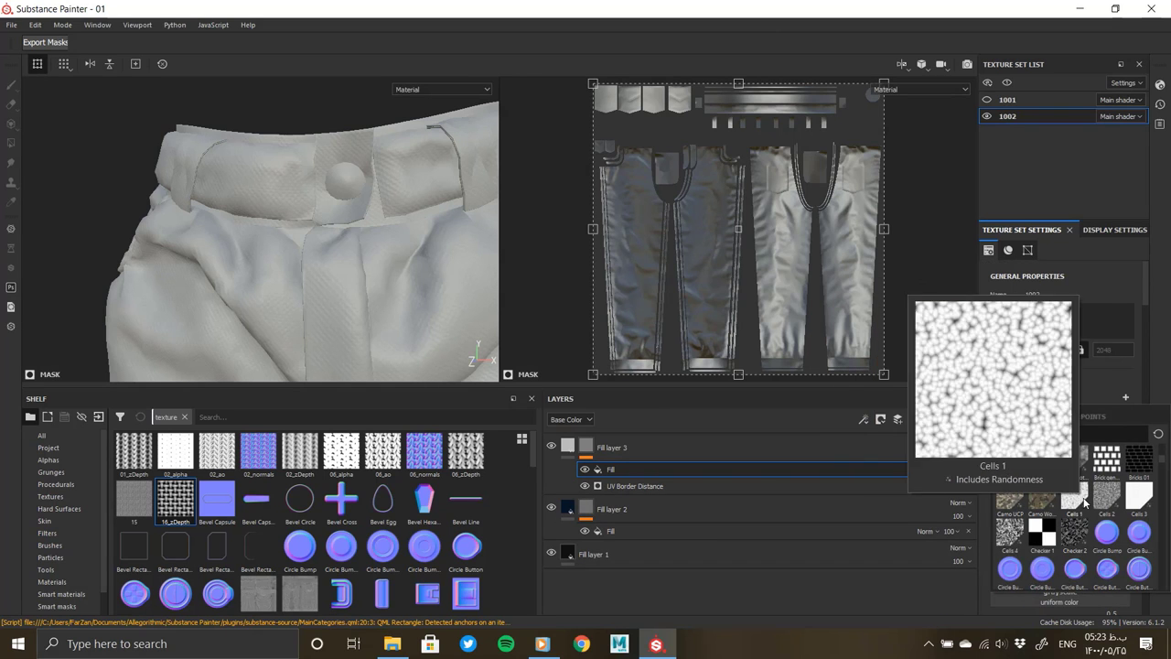
scroll(1102, 503, down, 5)
scroll(1103, 512, up, 5)
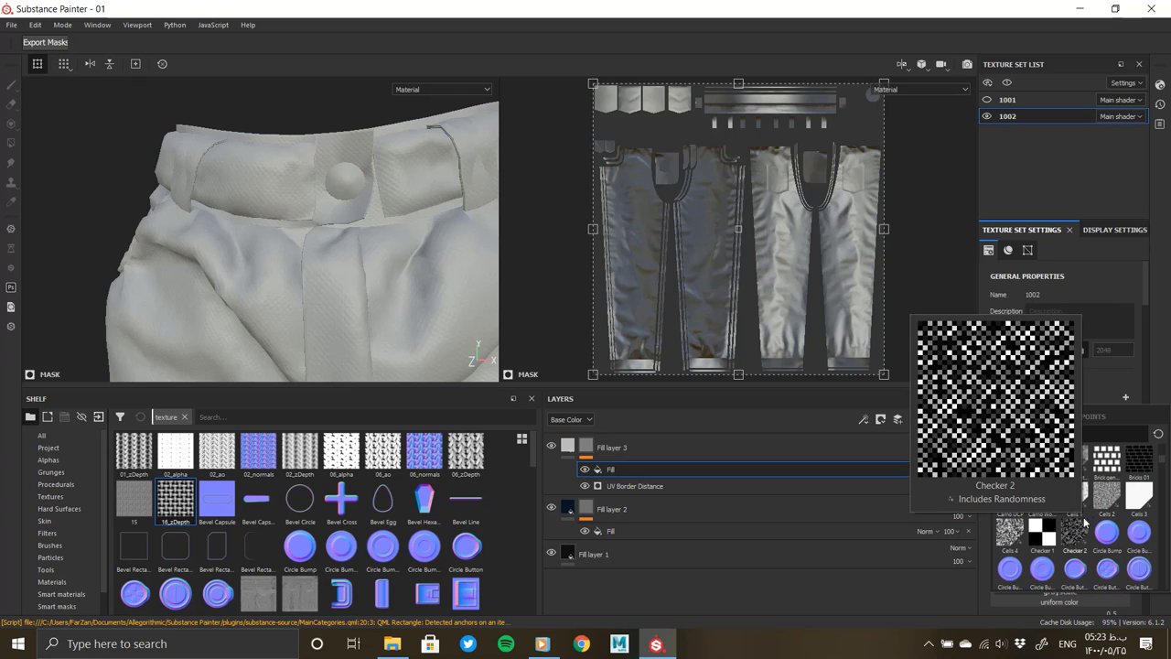
text(clo)
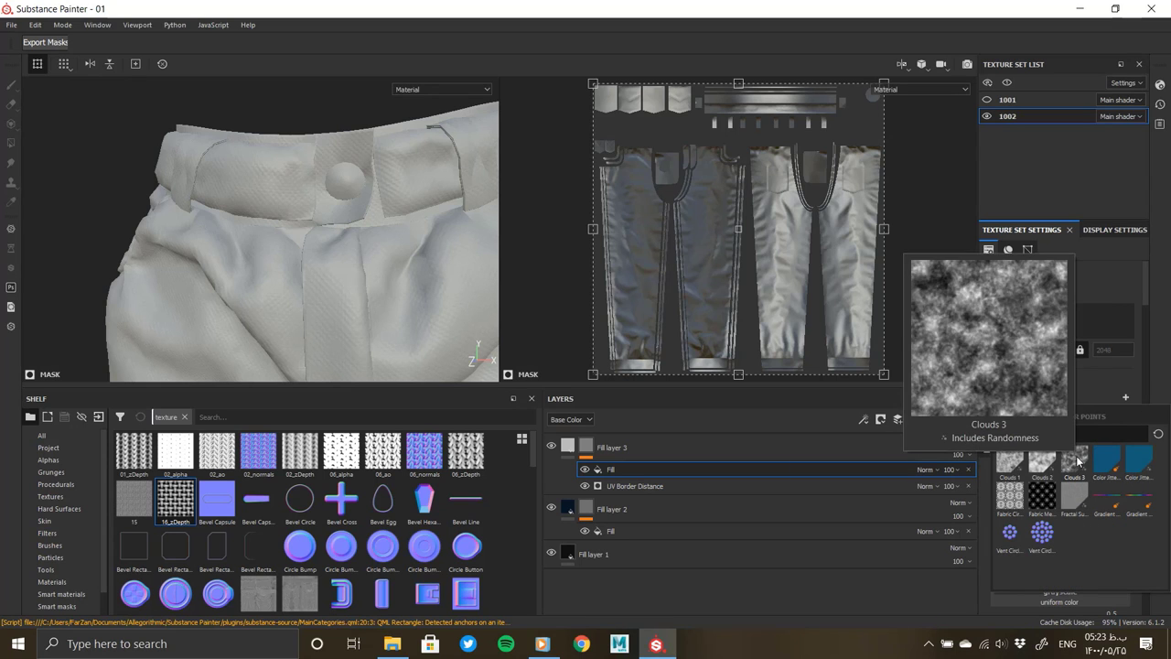
click(1074, 464)
click(926, 469)
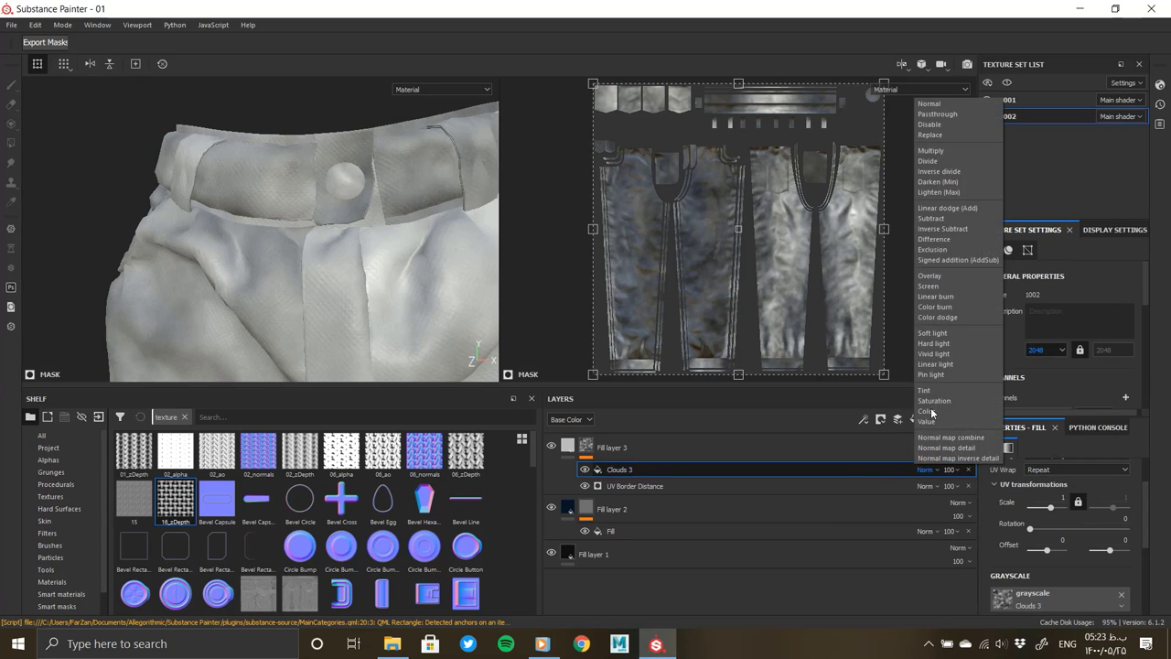
click(931, 150)
Step: Set the Clouds 3 scale to 17.84 and its balance to 0.4
scroll(1061, 512, up, 1)
drag(1048, 521, 1052, 520)
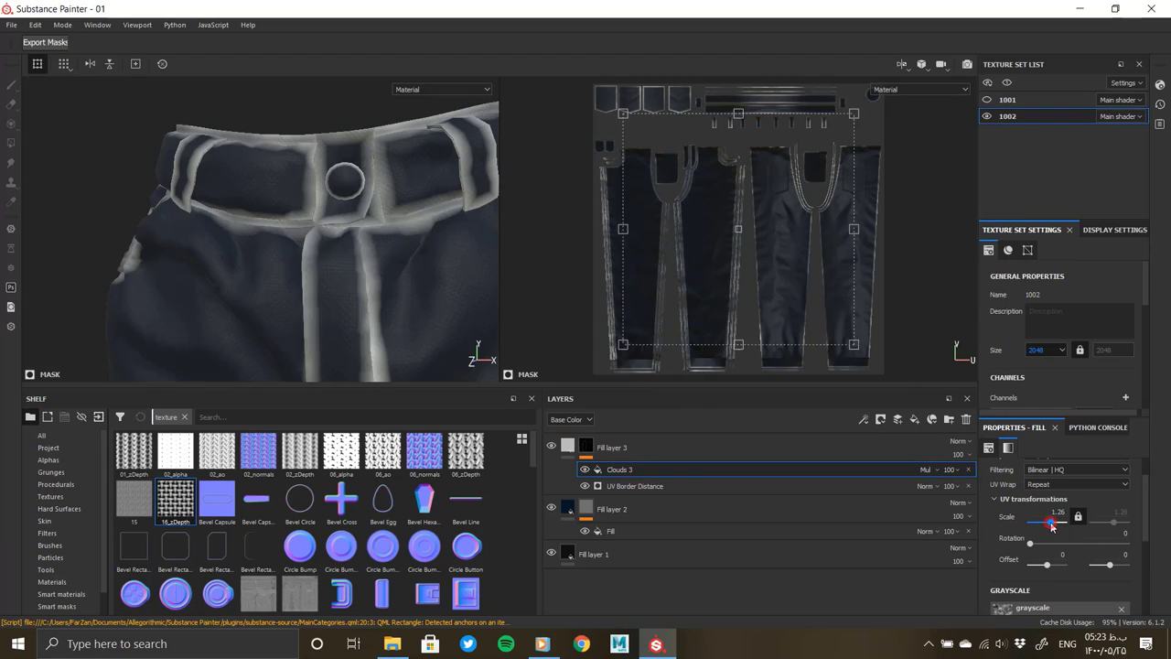
alt+drag(335, 301, 272, 182)
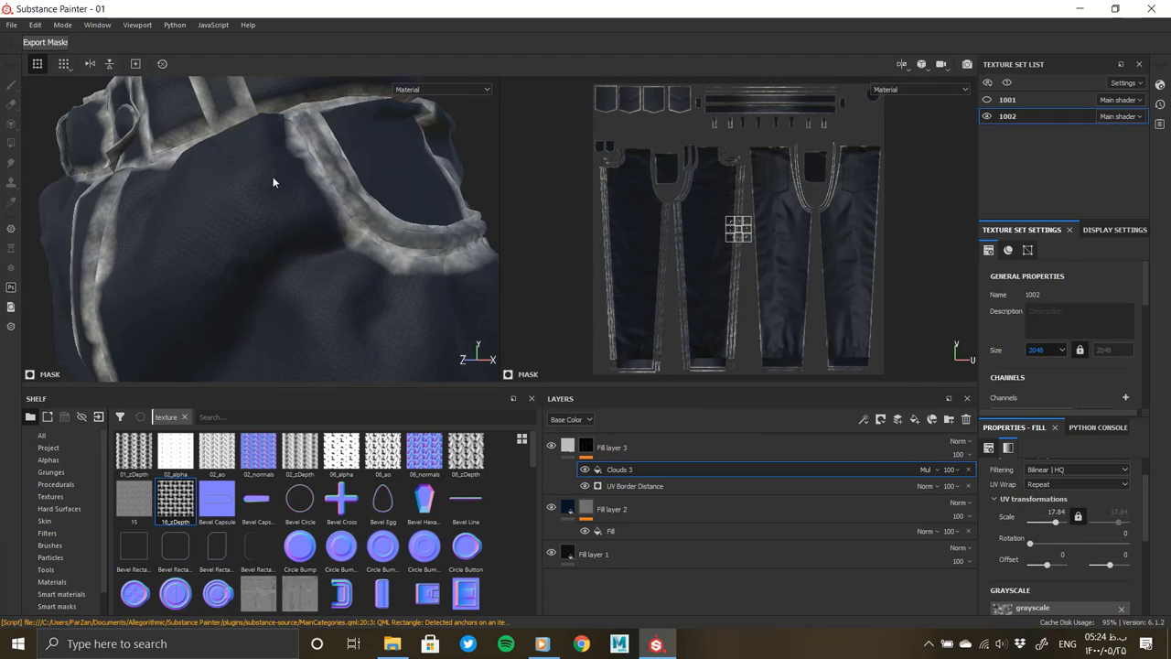
scroll(1038, 574, down, 1)
drag(1061, 559, 1048, 560)
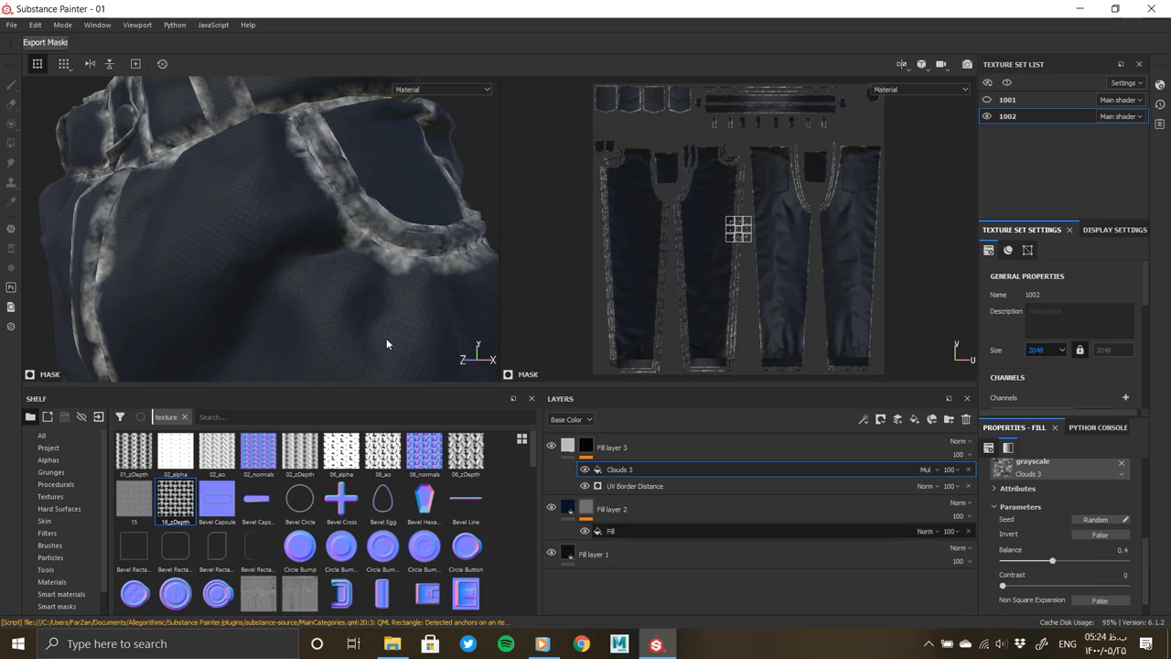
alt+drag(387, 339, 564, 495)
click(568, 445)
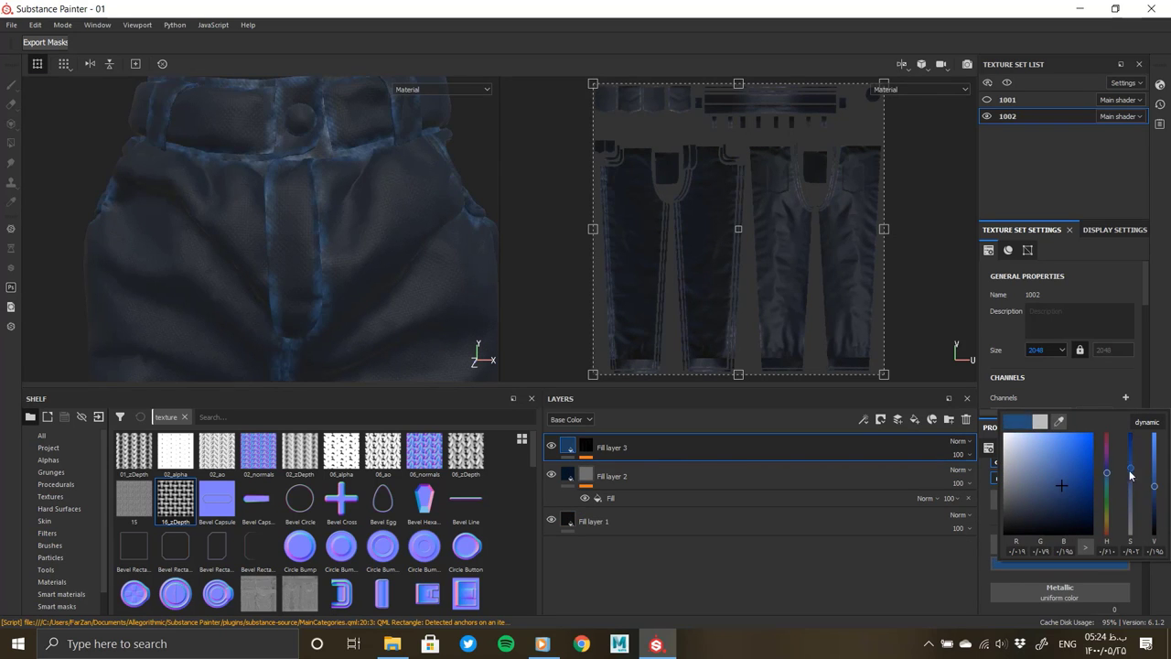
Step: Lower Fill layer 3's base colour brightness to a muted blue-grey
alt+drag(314, 77, 344, 315)
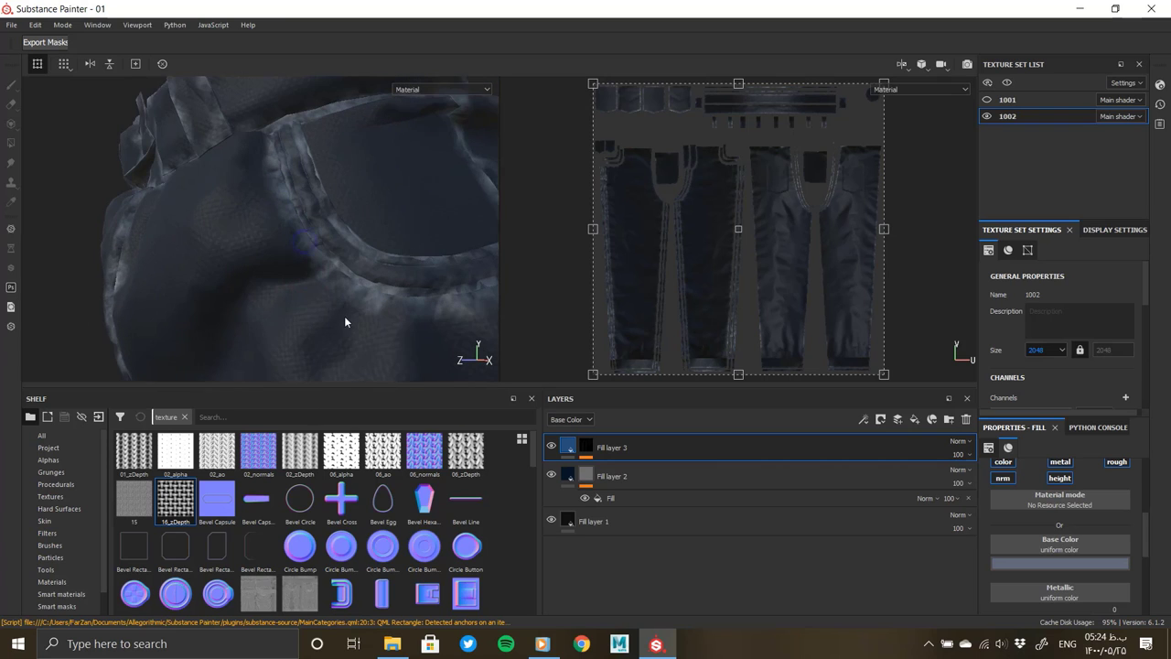
click(1050, 564)
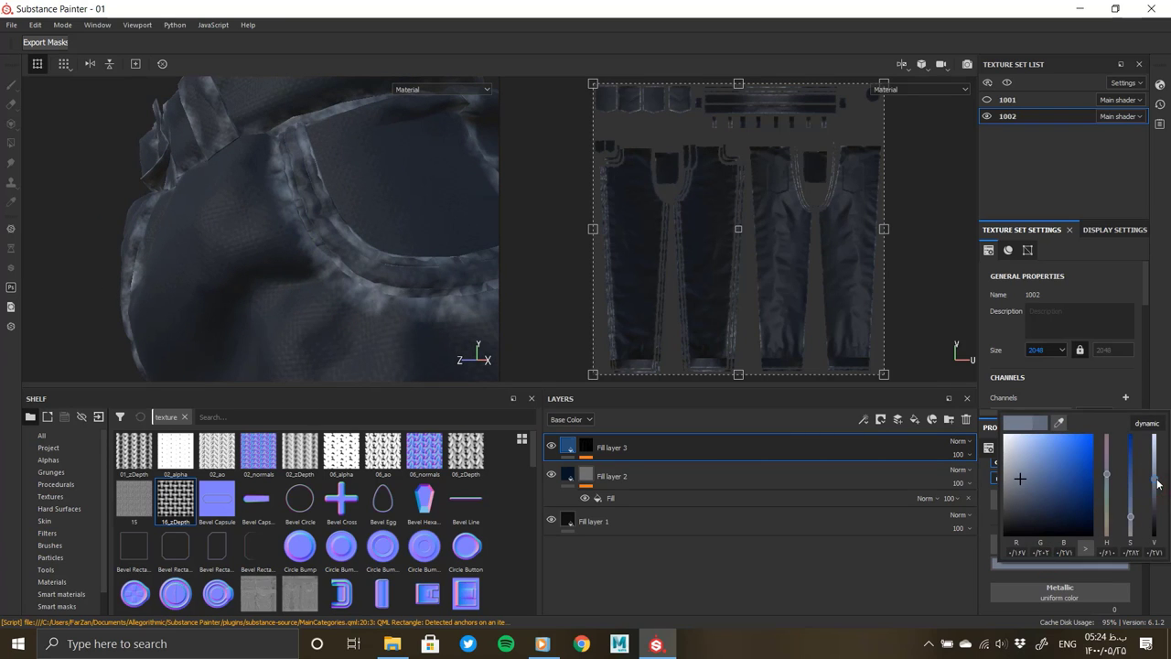
click(1087, 558)
drag(1154, 485, 1155, 498)
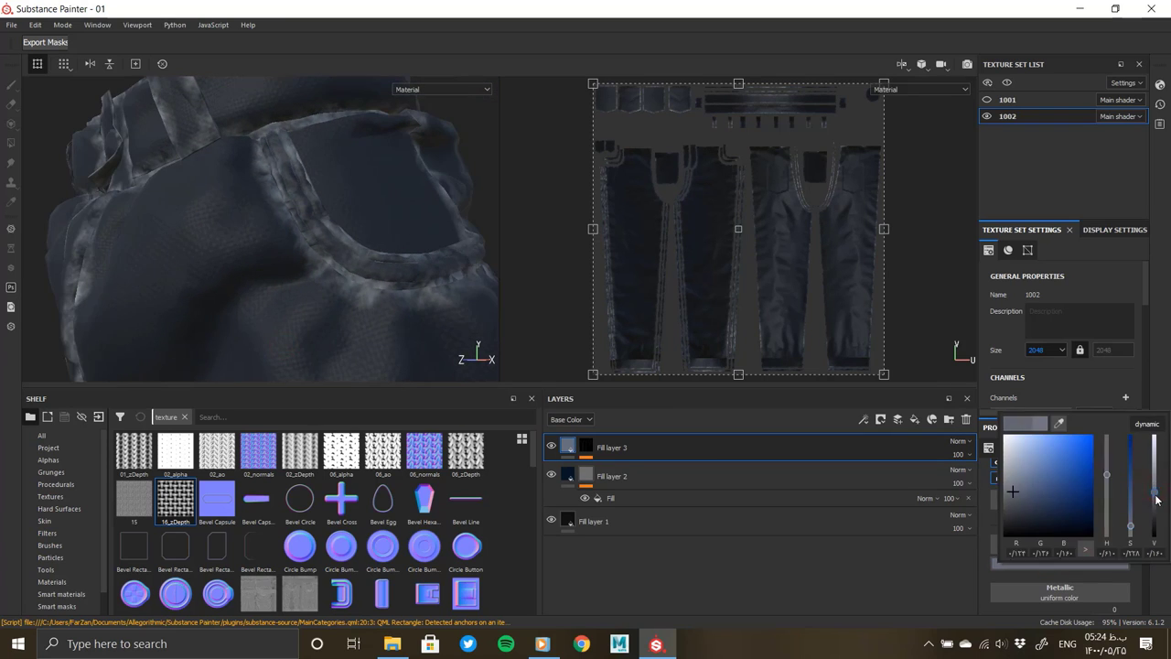
alt+drag(204, 308, 283, 248)
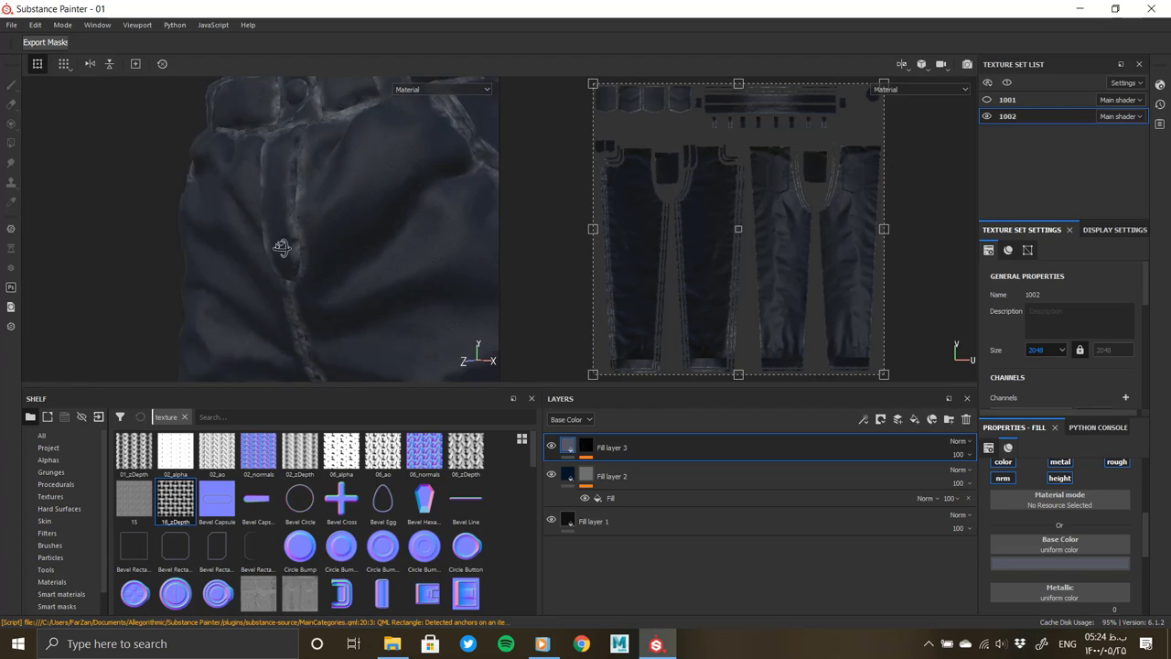
Step: Duplicate Fill layer 3 as Fill layer 3 copy 1
right_click(646, 439)
click(710, 240)
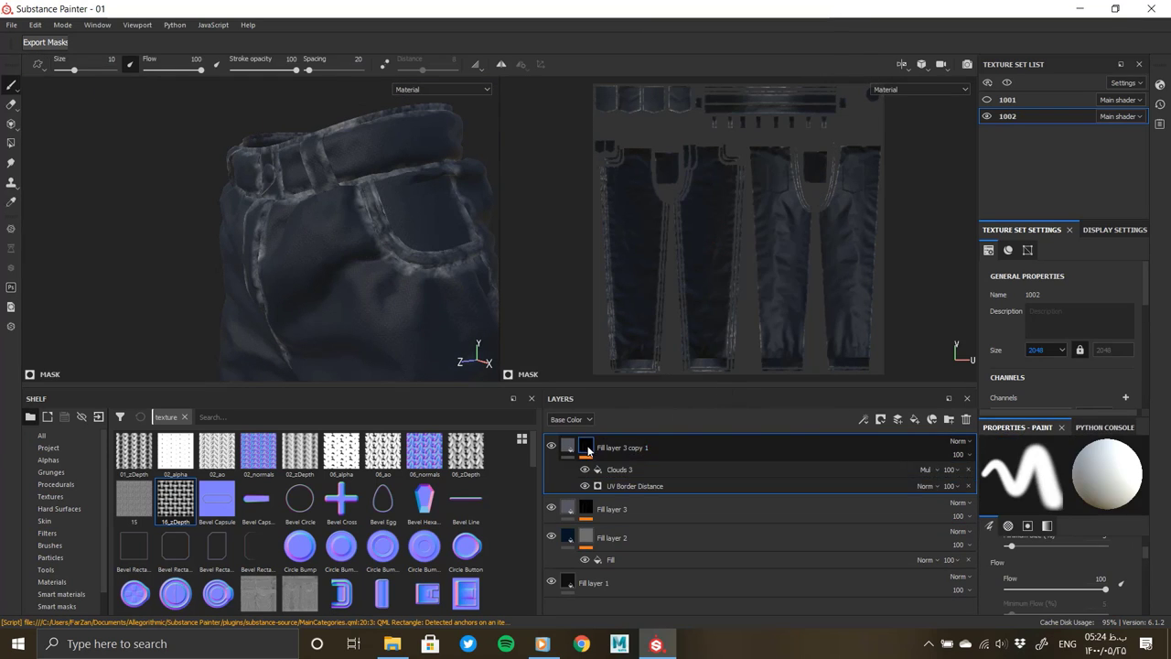
click(626, 486)
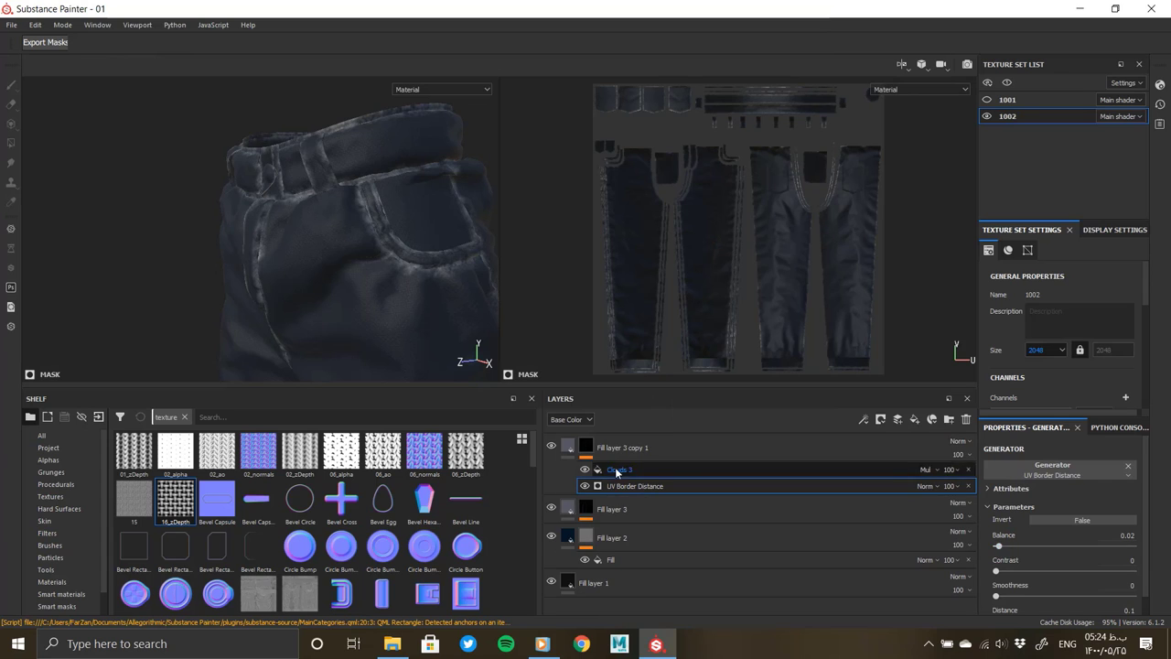
click(568, 447)
click(1015, 540)
Step: Lighten Fill layer 3 copy 1 to light grey and narrow its seam border to 0.01
drag(1006, 522, 1003, 471)
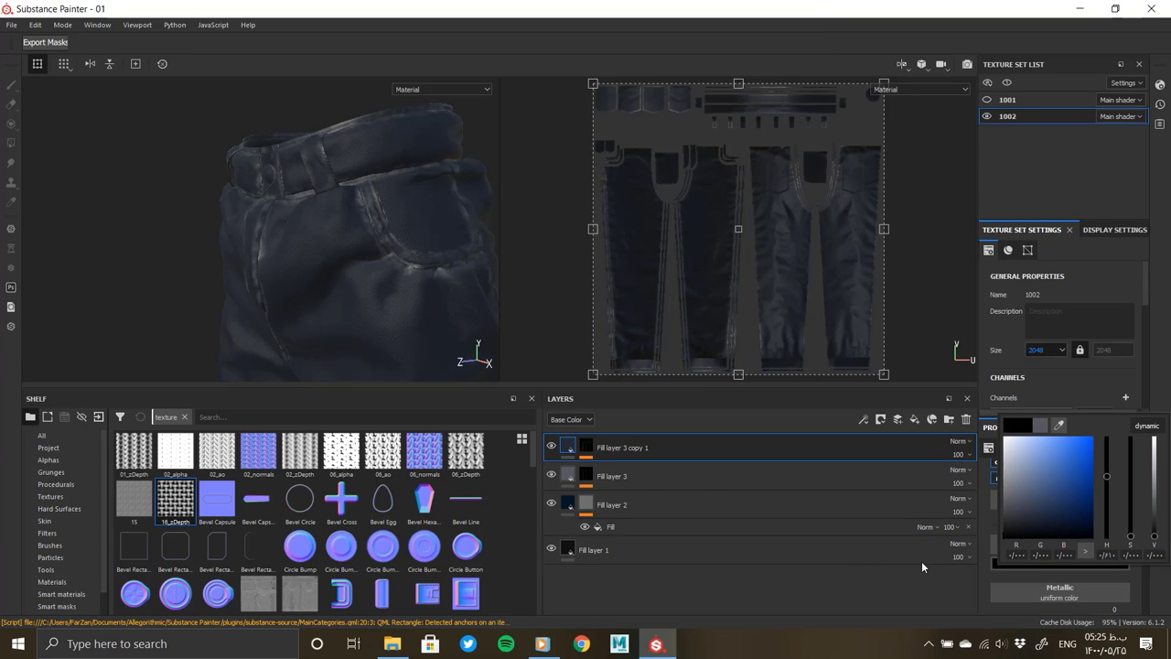
click(578, 446)
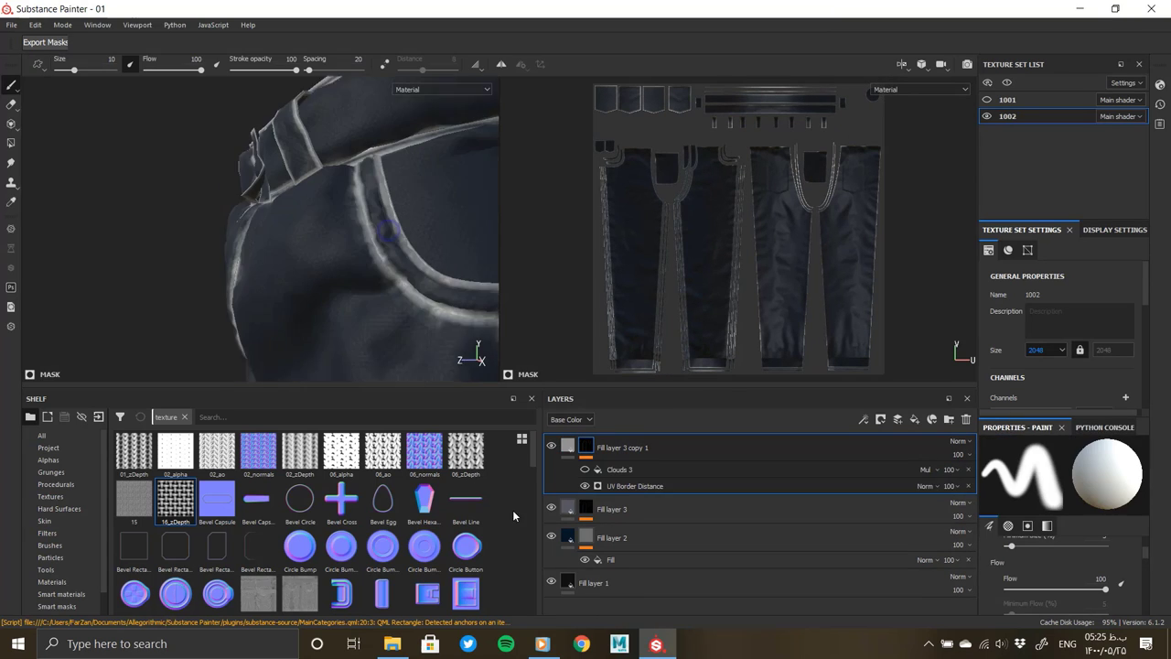
click(634, 485)
drag(997, 546, 996, 542)
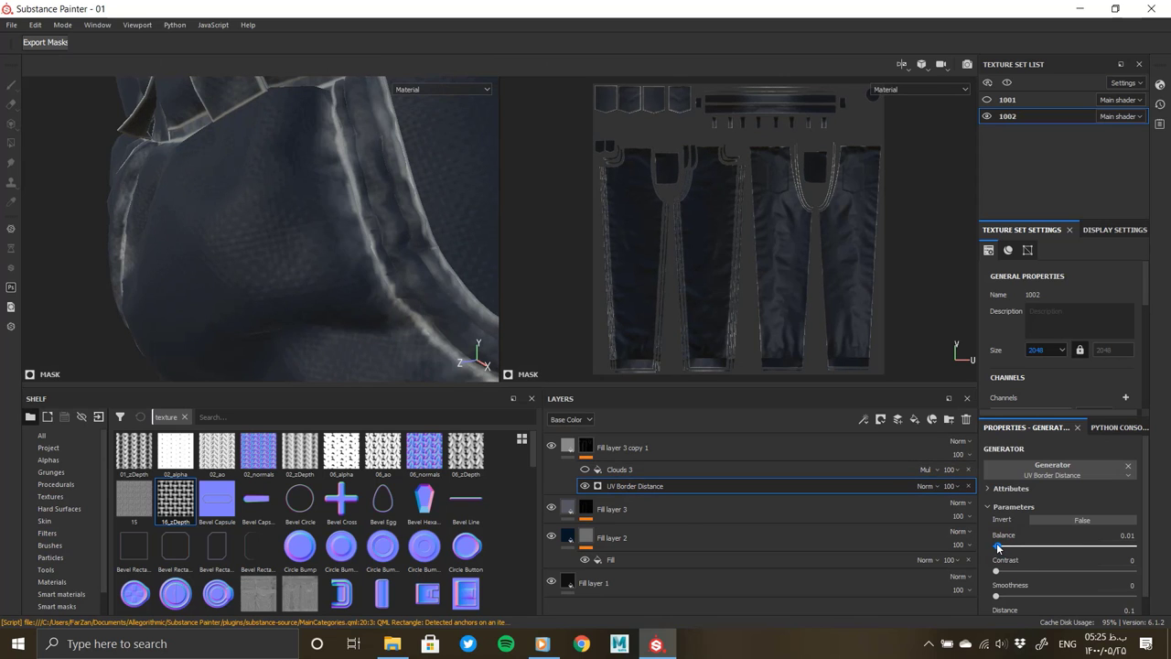
alt+drag(210, 237, 252, 228)
click(579, 447)
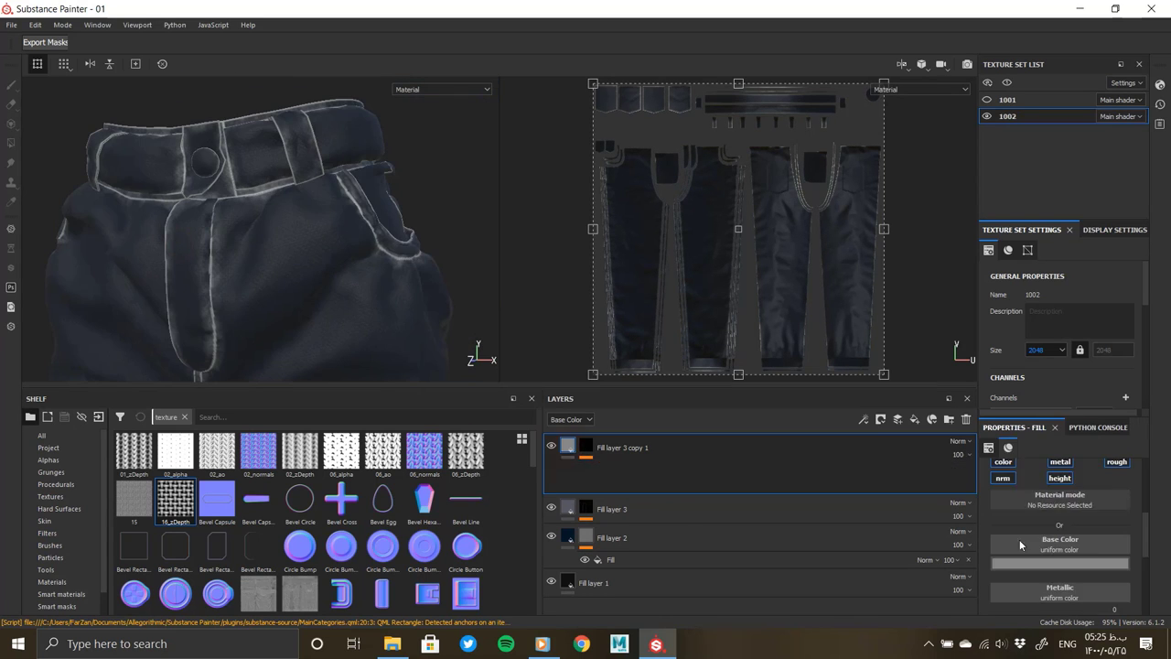
click(1019, 539)
click(1109, 473)
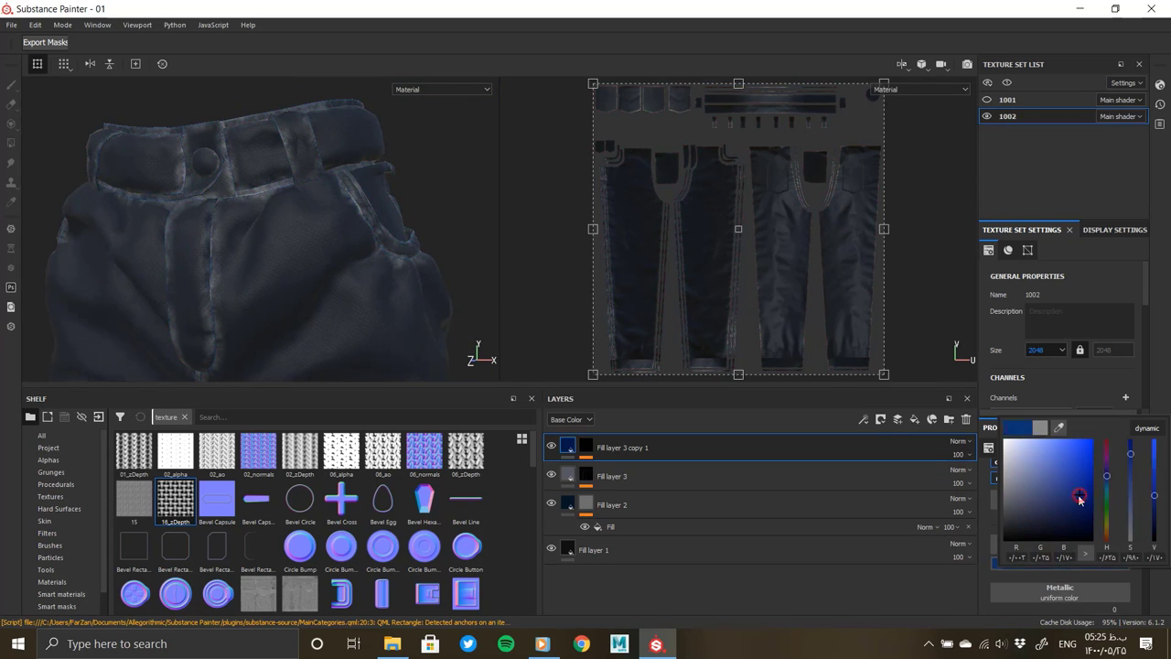
mouse_move(275, 284)
alt+mouse_down()
mouse_move(236, 287)
mouse_move(454, 294)
mouse_move(222, 248)
alt+mouse_up()
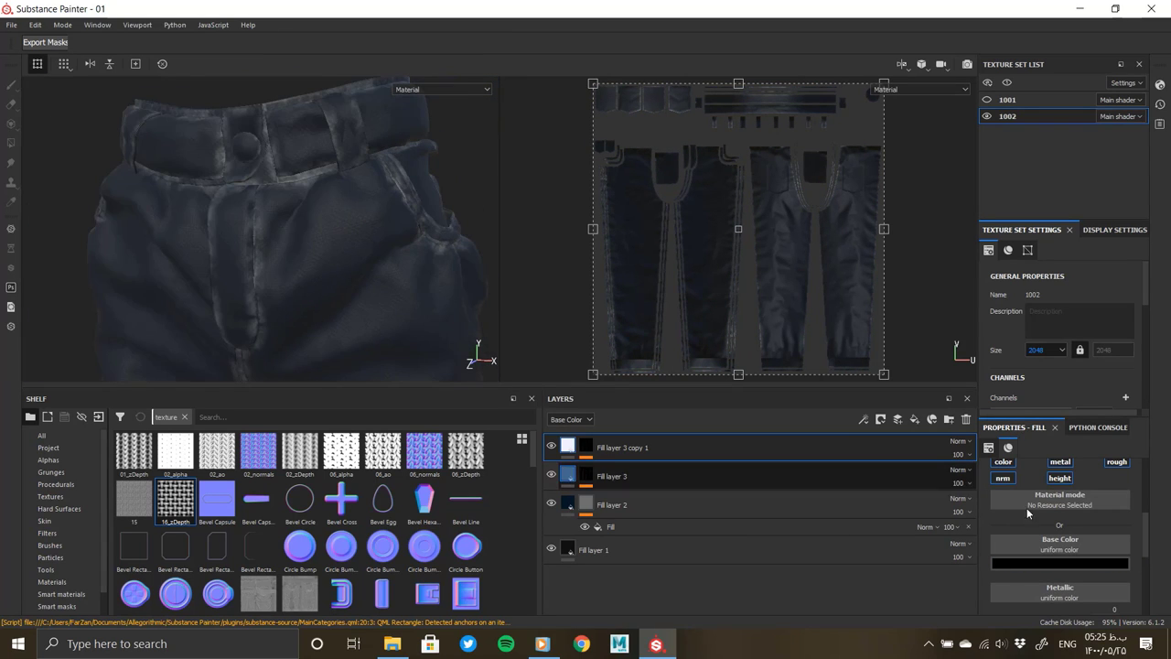
Step: Darken Fill layer 3's base colour further while checking the seam close up
click(1059, 562)
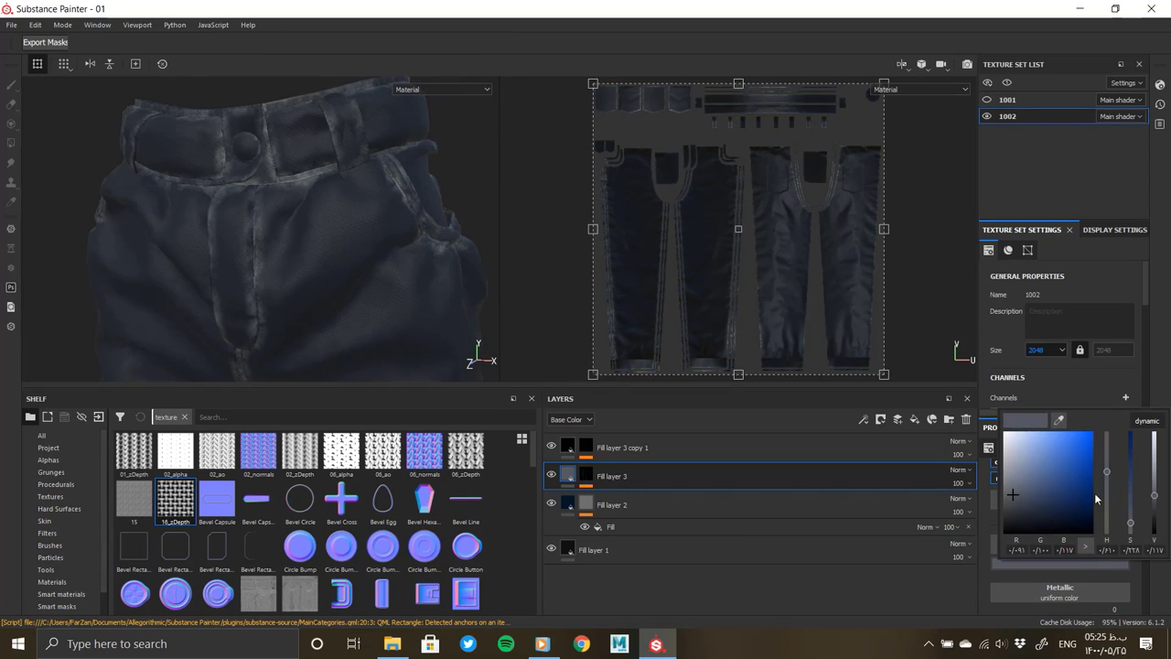
drag(1153, 491, 1159, 513)
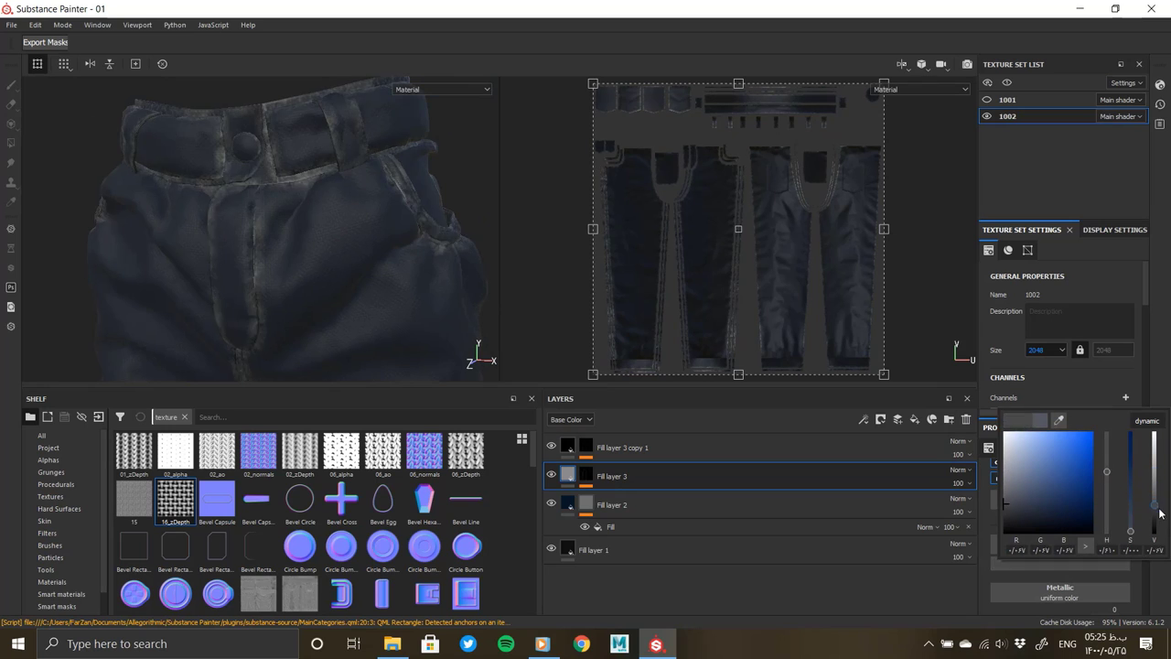
alt+drag(274, 265, 90, 269)
scroll(405, 280, up, 5)
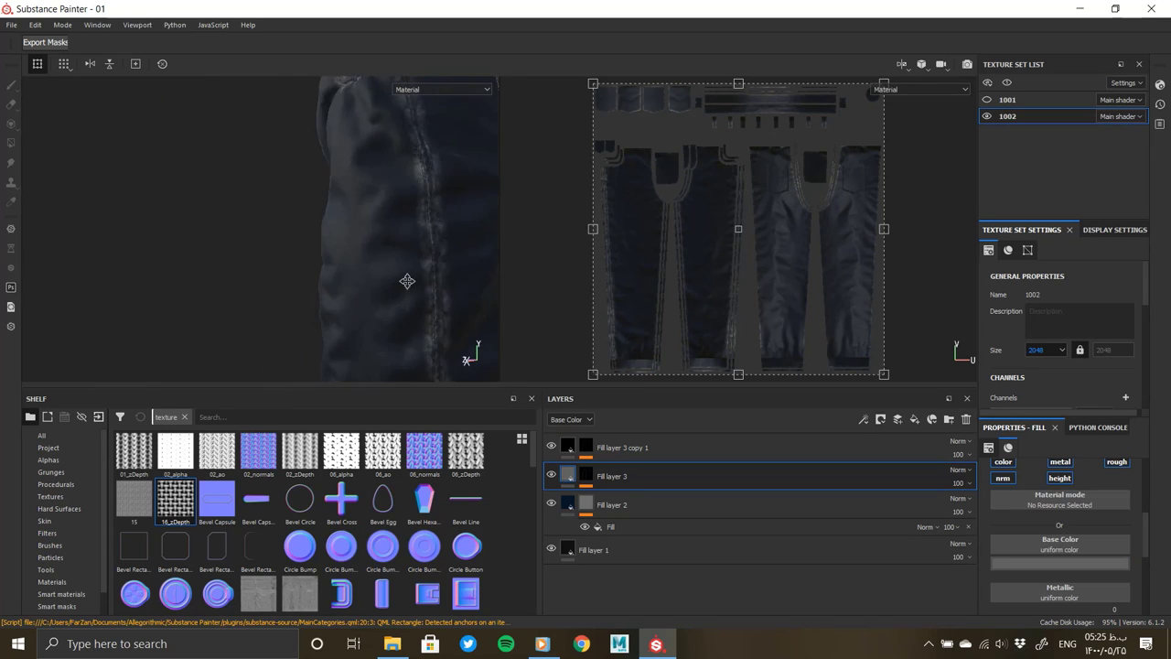
alt+drag(406, 280, 361, 351)
Step: Reduce Fill layer 3's Clouds 3 UV scale to 3.33 and lower its balance
click(586, 475)
click(619, 497)
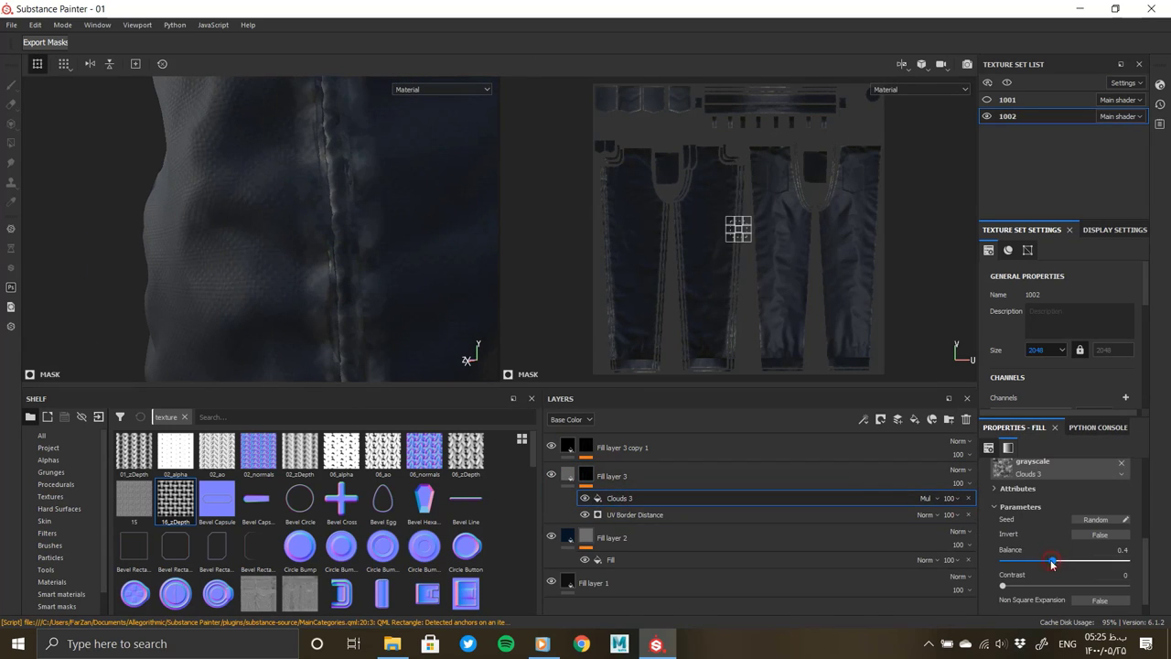
drag(1043, 560, 1054, 560)
scroll(1053, 561, down, 1)
drag(1050, 520, 1041, 518)
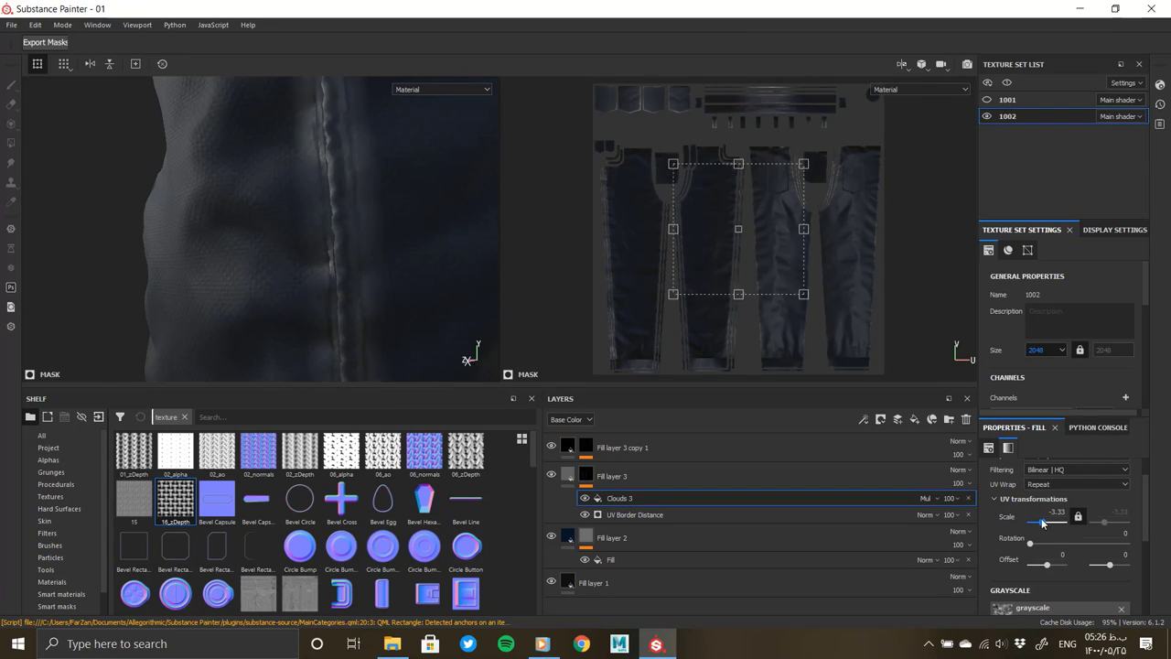
scroll(1032, 544, down, 2)
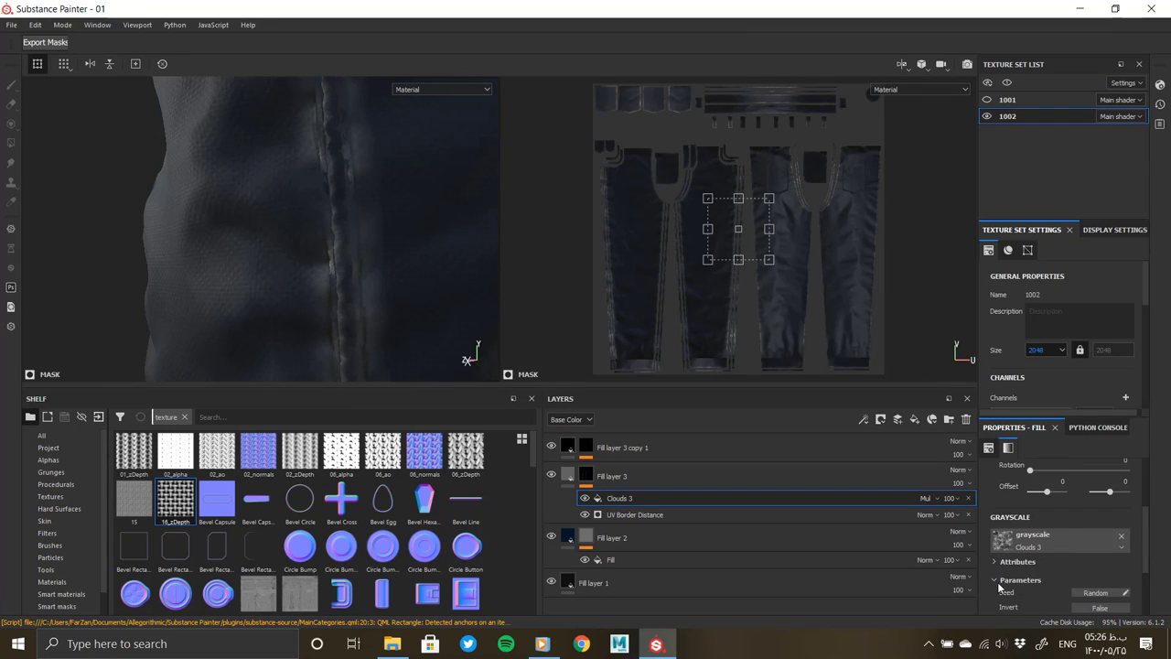
scroll(1036, 588, down, 1)
drag(1052, 597, 1004, 596)
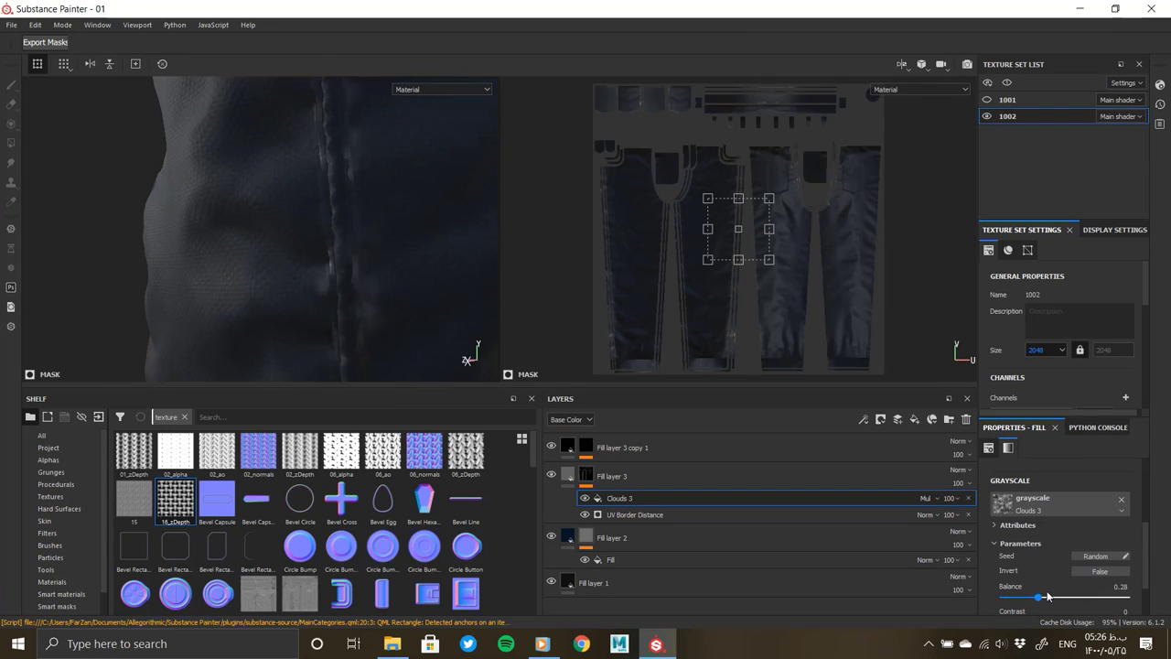
Step: Tune Fill layer 3's UV Border Distance: slightly more smoothness, distance 0.04, higher balance
click(633, 514)
click(586, 476)
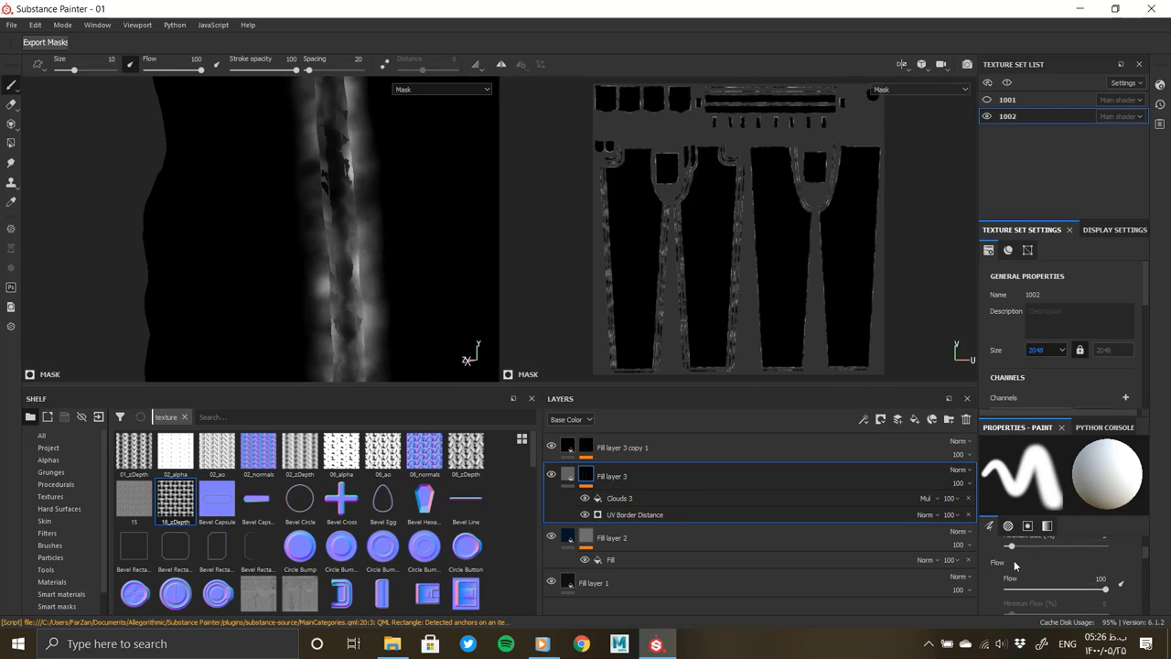
click(634, 514)
drag(1004, 546, 1007, 546)
scroll(1007, 549, down, 1)
click(997, 577)
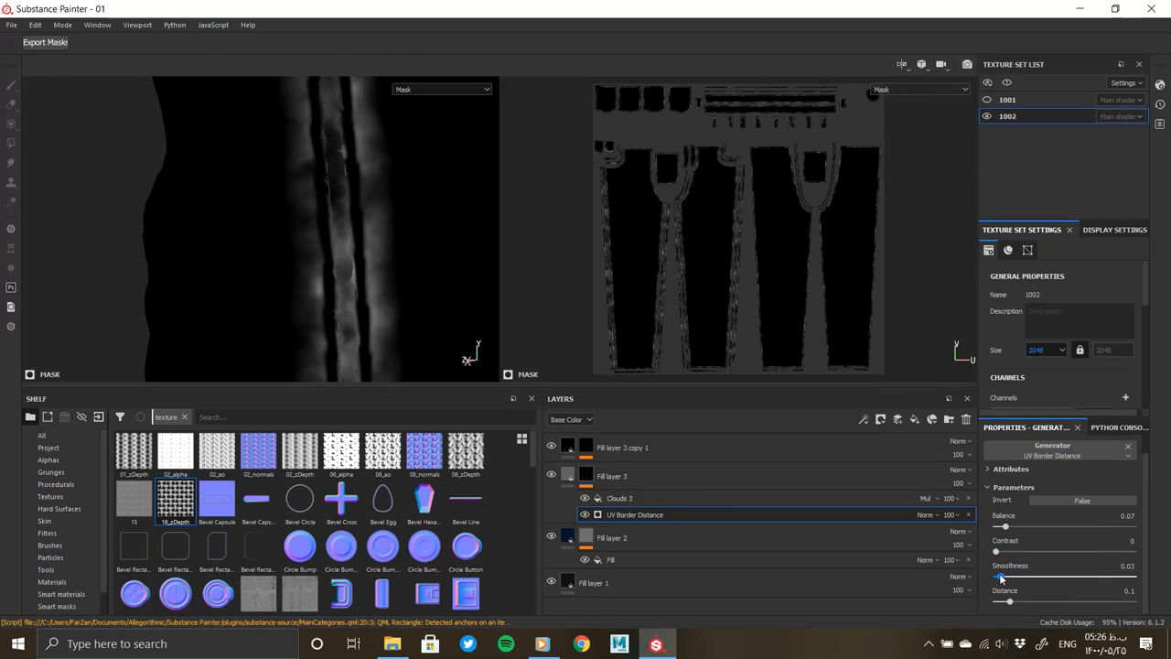
drag(1010, 604, 1002, 604)
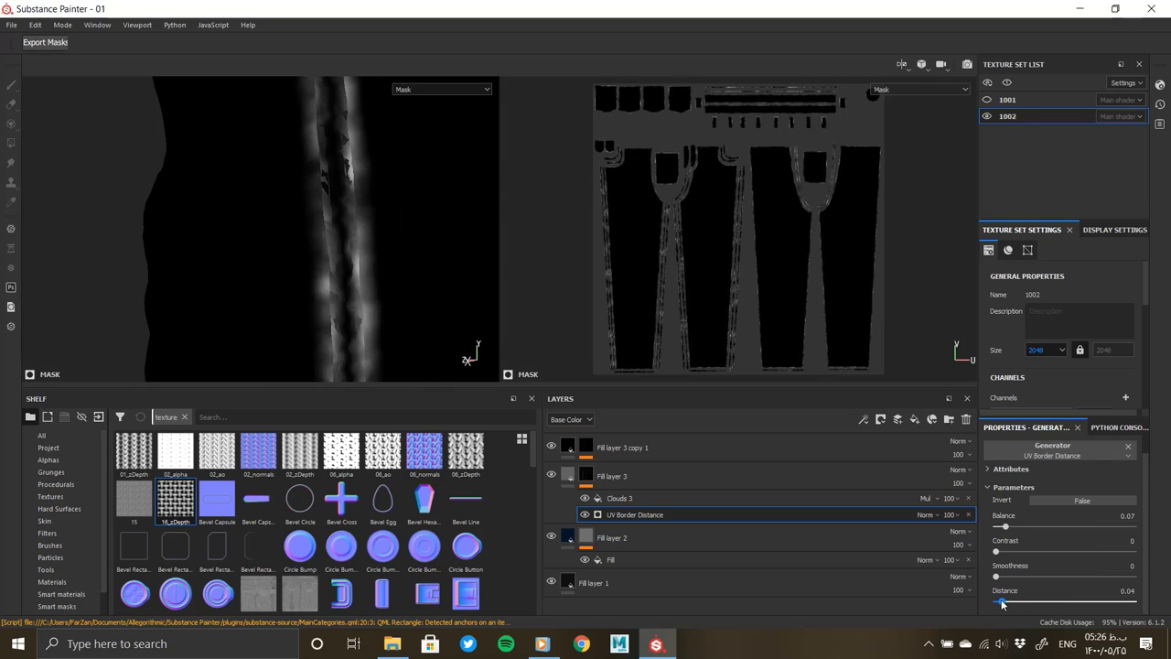
drag(1001, 531, 1017, 529)
click(568, 474)
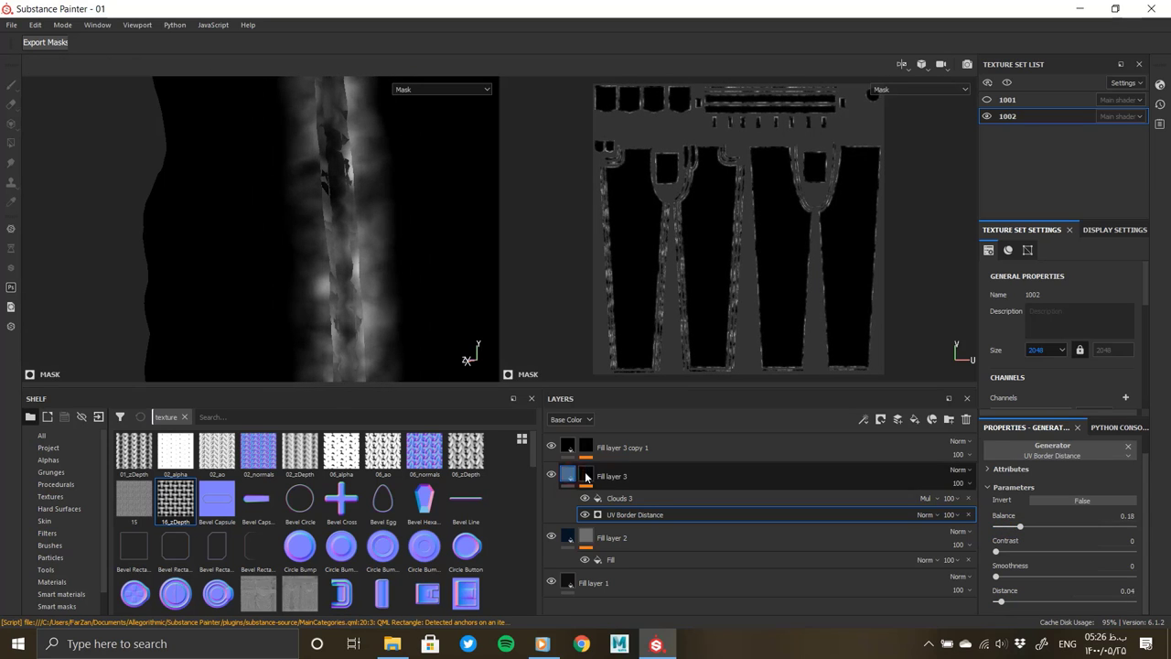
mouse_move(324, 215)
alt+mouse_down()
mouse_move(272, 297)
mouse_move(377, 249)
mouse_move(371, 280)
mouse_move(308, 314)
mouse_move(341, 190)
alt+mouse_up()
click(626, 501)
click(634, 514)
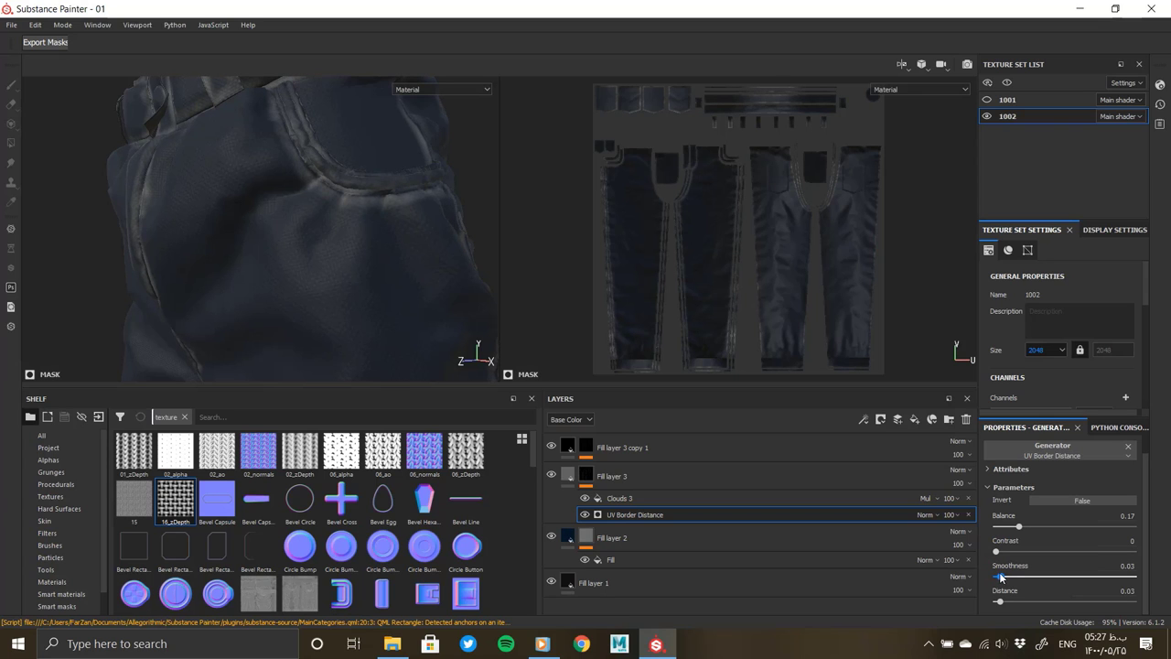
mouse_move(286, 271)
alt+mouse_down()
mouse_move(267, 306)
mouse_move(278, 279)
mouse_move(228, 272)
mouse_move(237, 274)
alt+mouse_up()
Step: Try pasting the mask effects onto Fill layer 3 copy 1 with distance 0.17, then undo
click(633, 447)
key(ctrl+v)
click(639, 486)
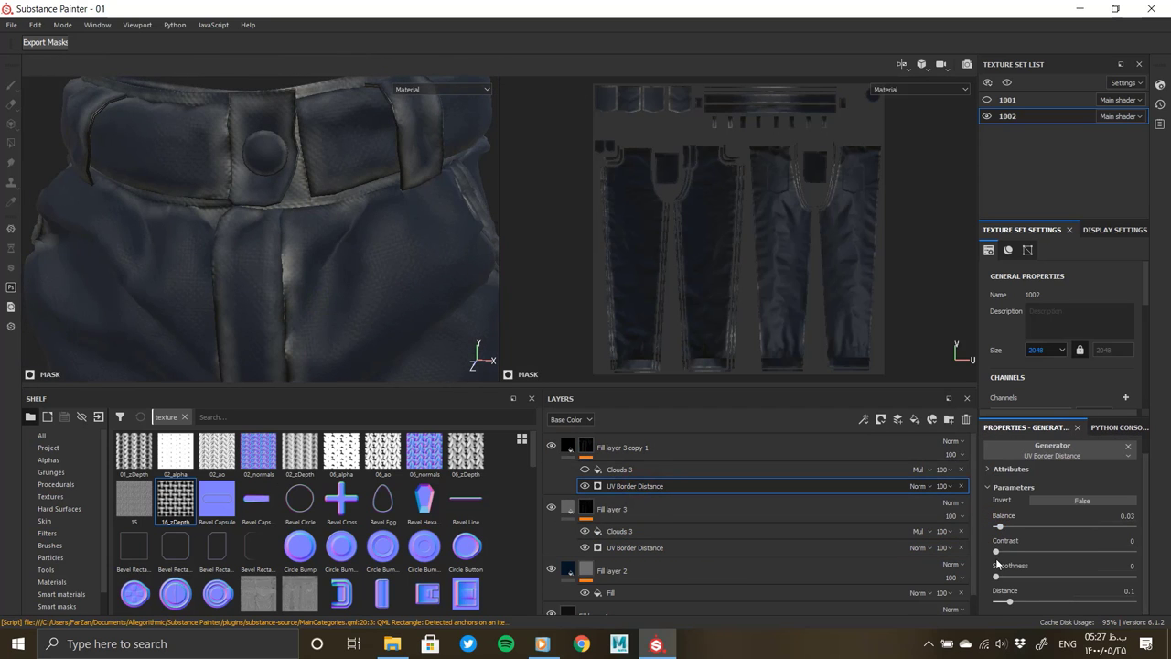
drag(1015, 601, 1018, 601)
mouse_move(238, 274)
alt+mouse_down()
mouse_move(201, 339)
mouse_move(348, 253)
mouse_move(274, 323)
mouse_move(336, 265)
alt+mouse_up()
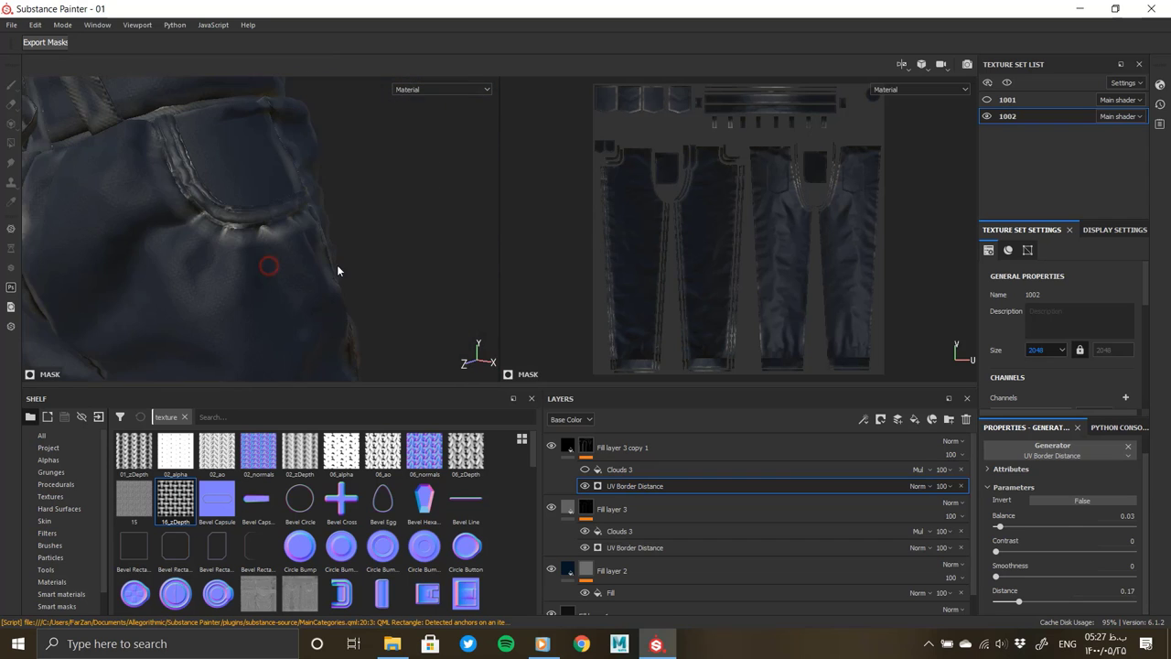
key(ctrl+z)
click(611, 476)
Step: Add the Fabric Denim smart material to the layer stack
click(569, 484)
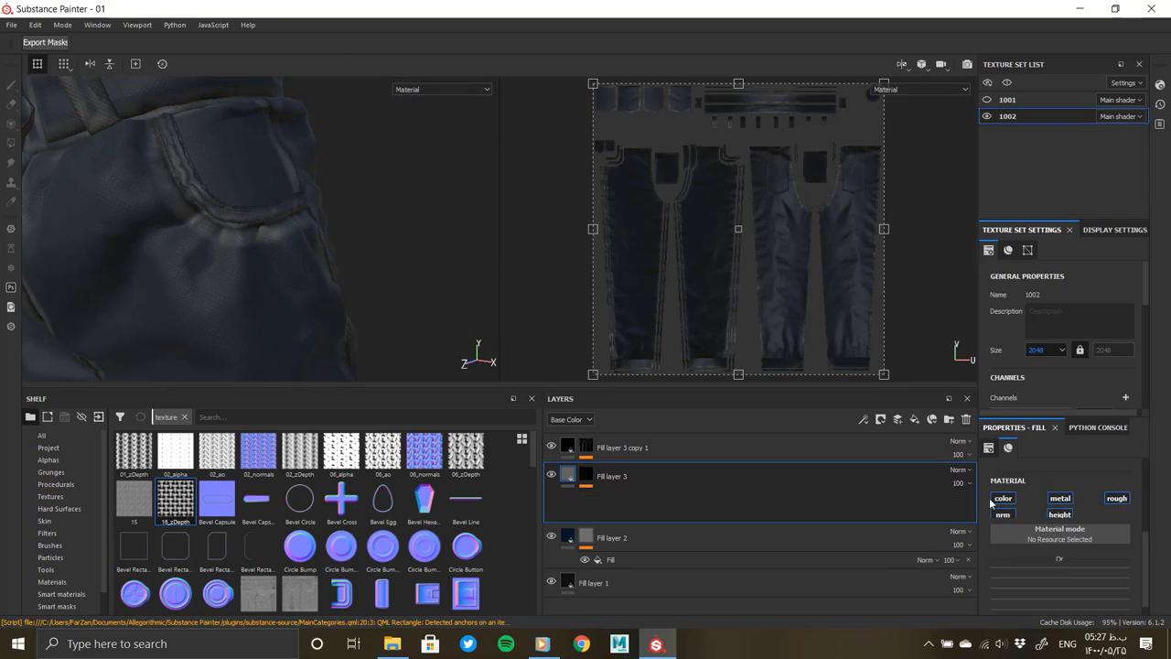
mouse_move(275, 256)
alt+mouse_down()
mouse_move(195, 254)
mouse_move(333, 318)
mouse_move(187, 270)
mouse_move(317, 311)
mouse_move(422, 193)
mouse_move(311, 253)
mouse_move(311, 122)
mouse_move(372, 270)
mouse_move(303, 260)
alt+mouse_up()
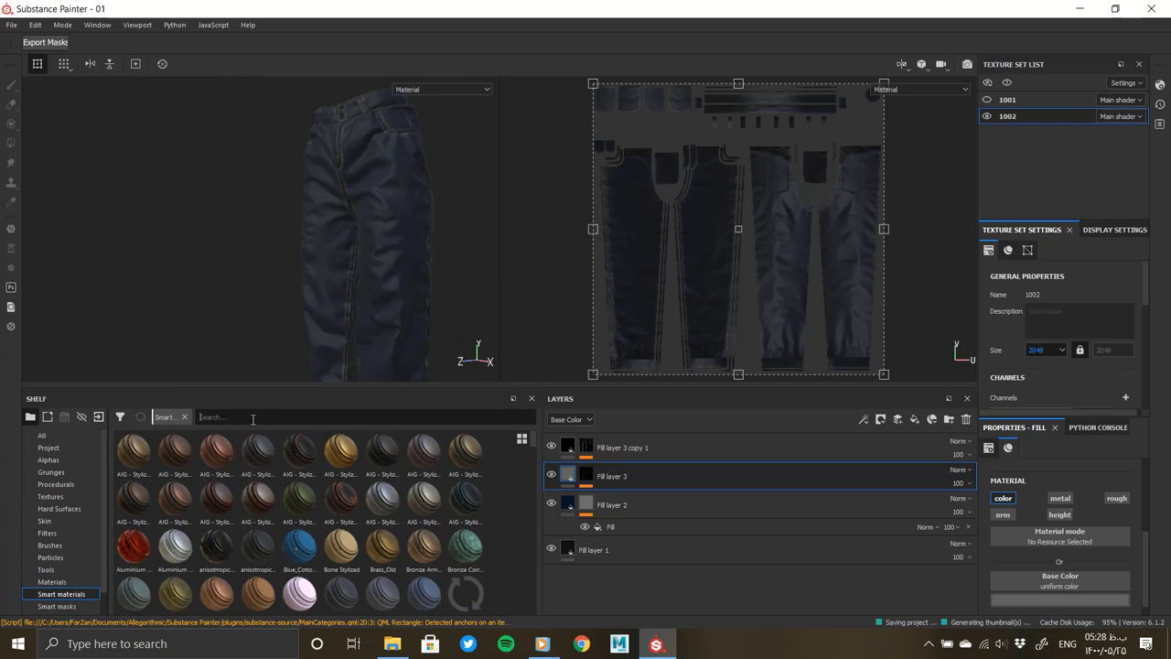
text(deni)
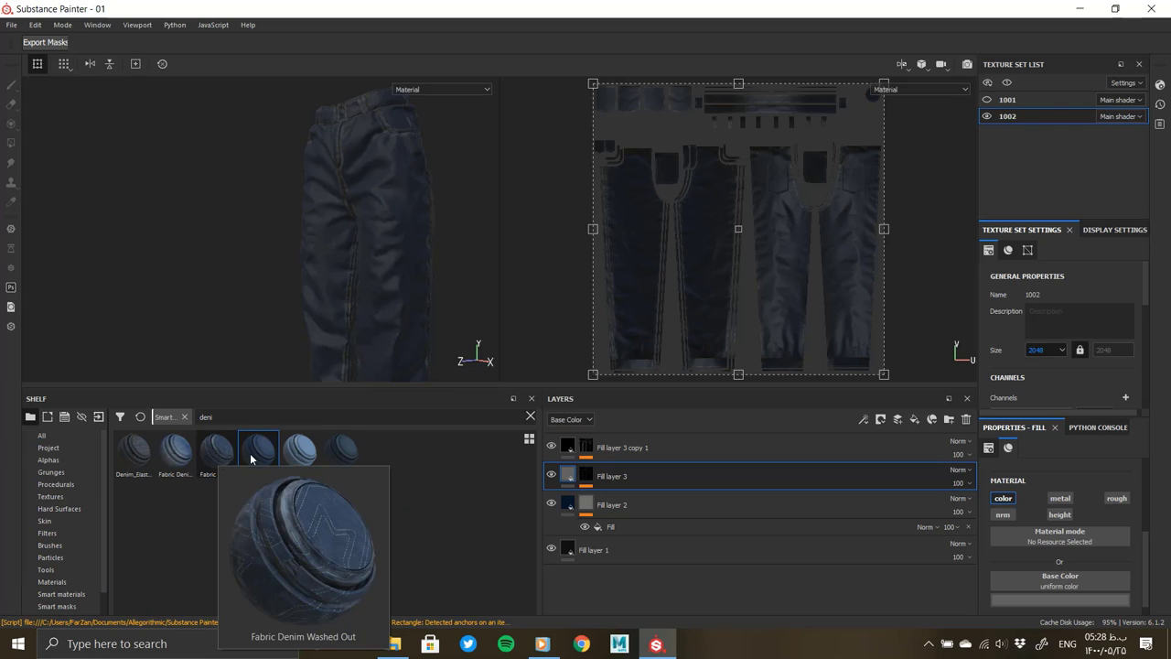
drag(176, 450, 465, 525)
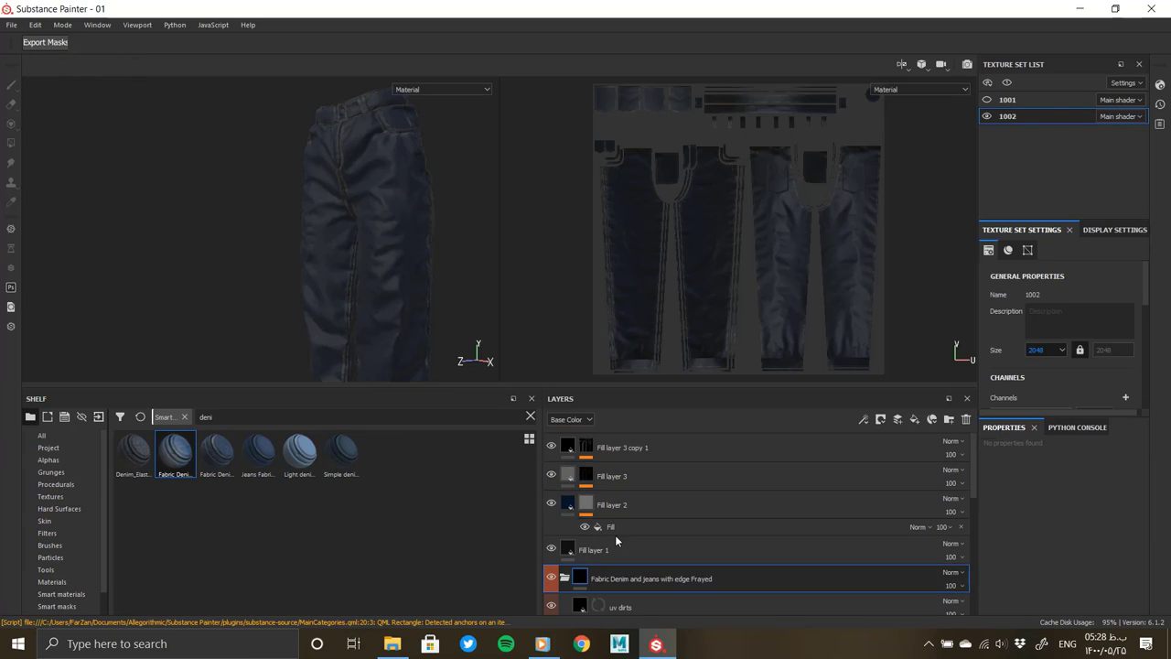
Step: Inspect the smart material's Stitches, Edges Frayed and Discoloration masks
scroll(598, 507, down, 2)
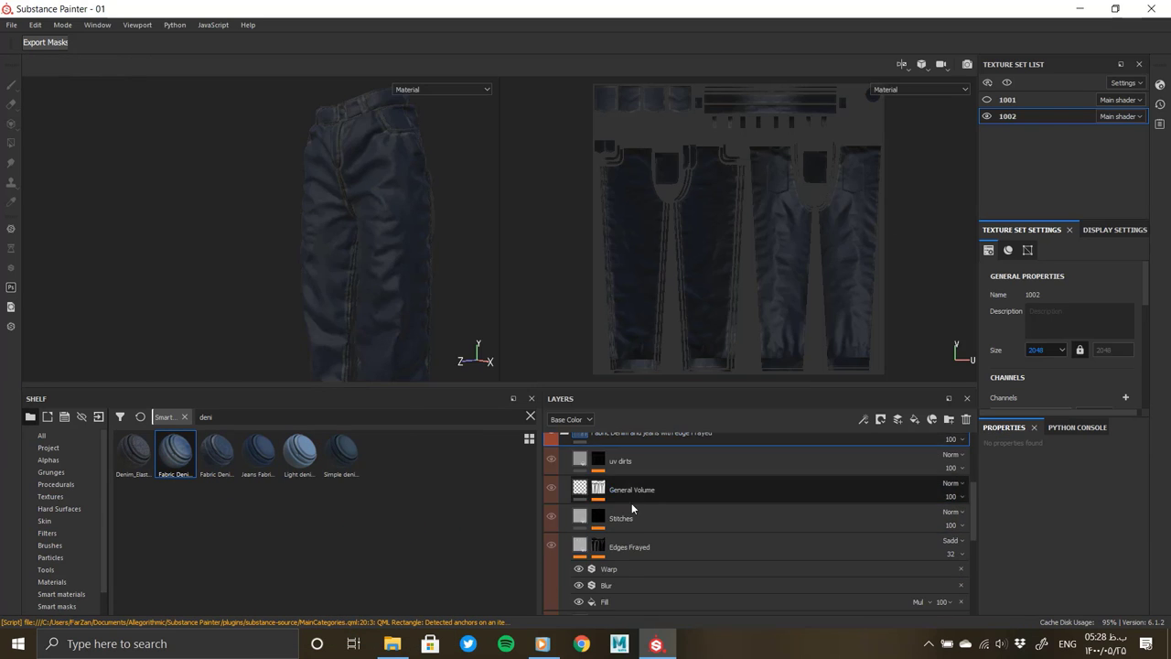
click(597, 518)
scroll(640, 512, down, 2)
click(599, 486)
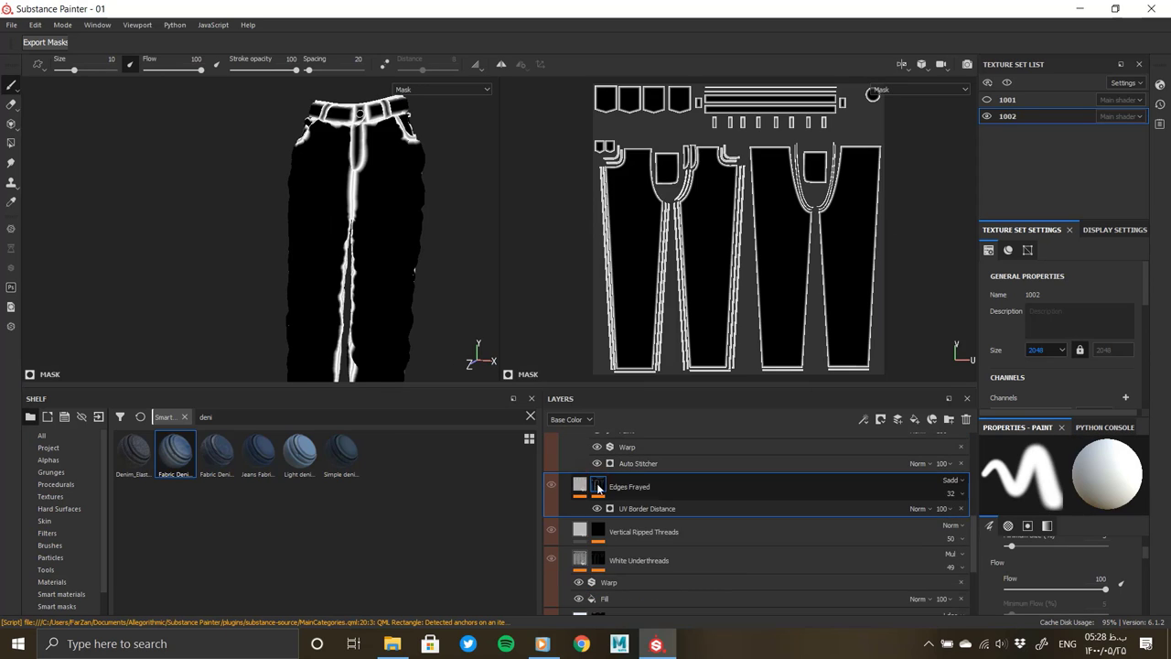
click(651, 537)
scroll(651, 537, down, 2)
click(600, 558)
Step: Paste the two Discoloration layers above Fill layer 3 copy 1
click(611, 556)
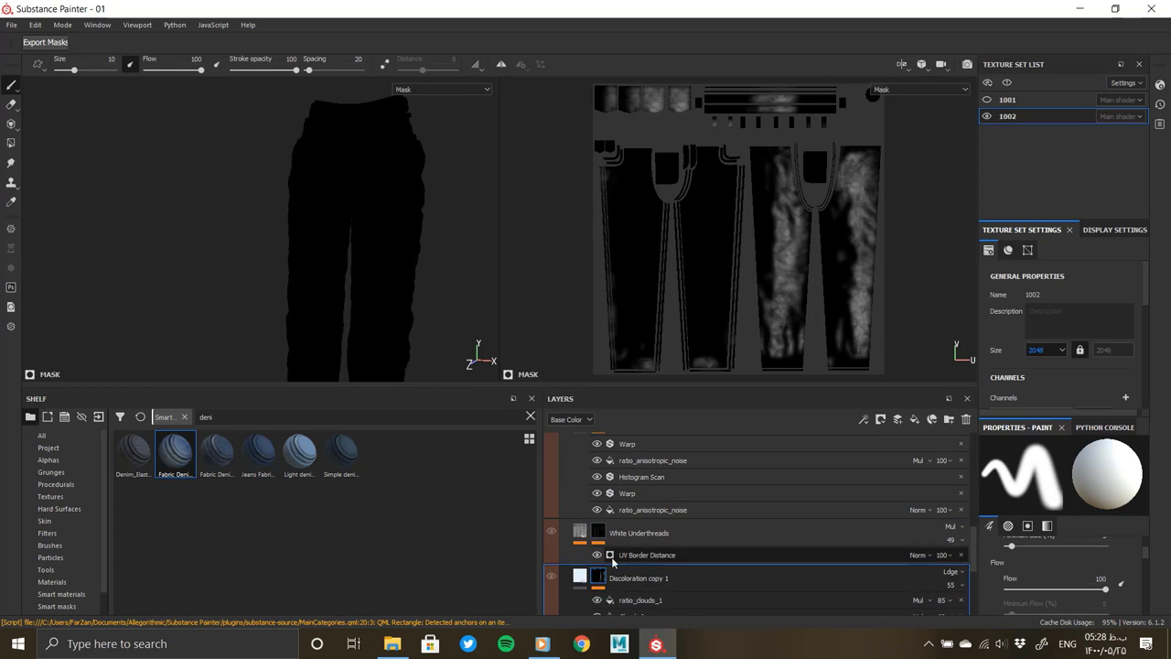
scroll(603, 549, down, 2)
click(624, 544)
click(640, 540)
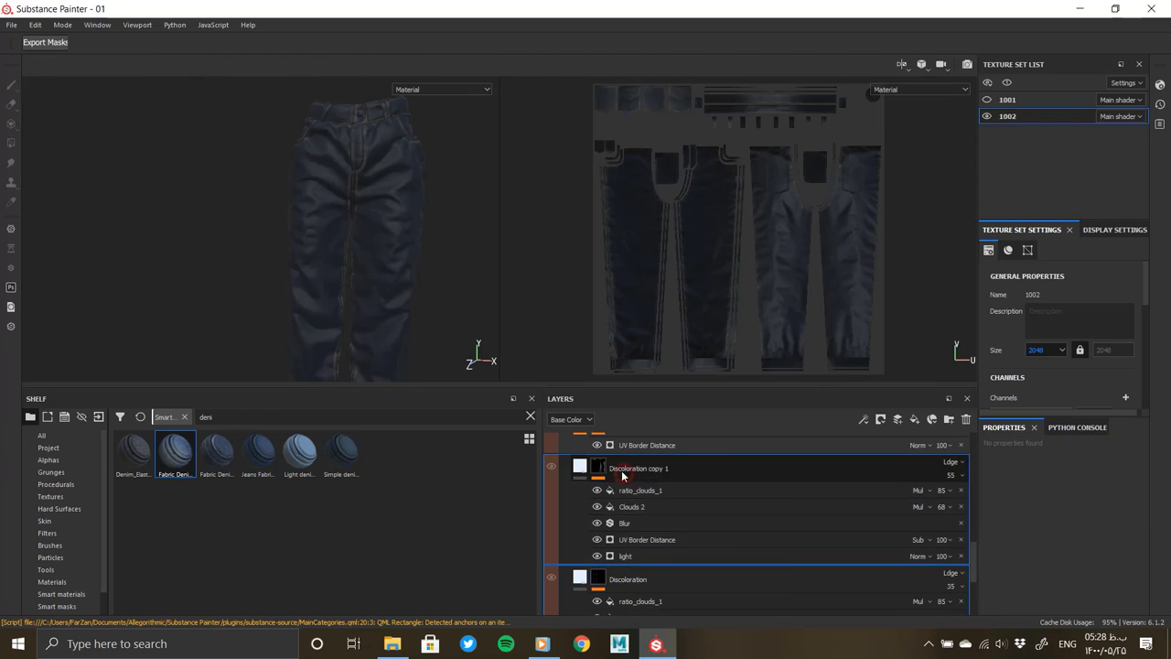
scroll(661, 527, up, 3)
scroll(661, 527, up, 3)
right_click(695, 445)
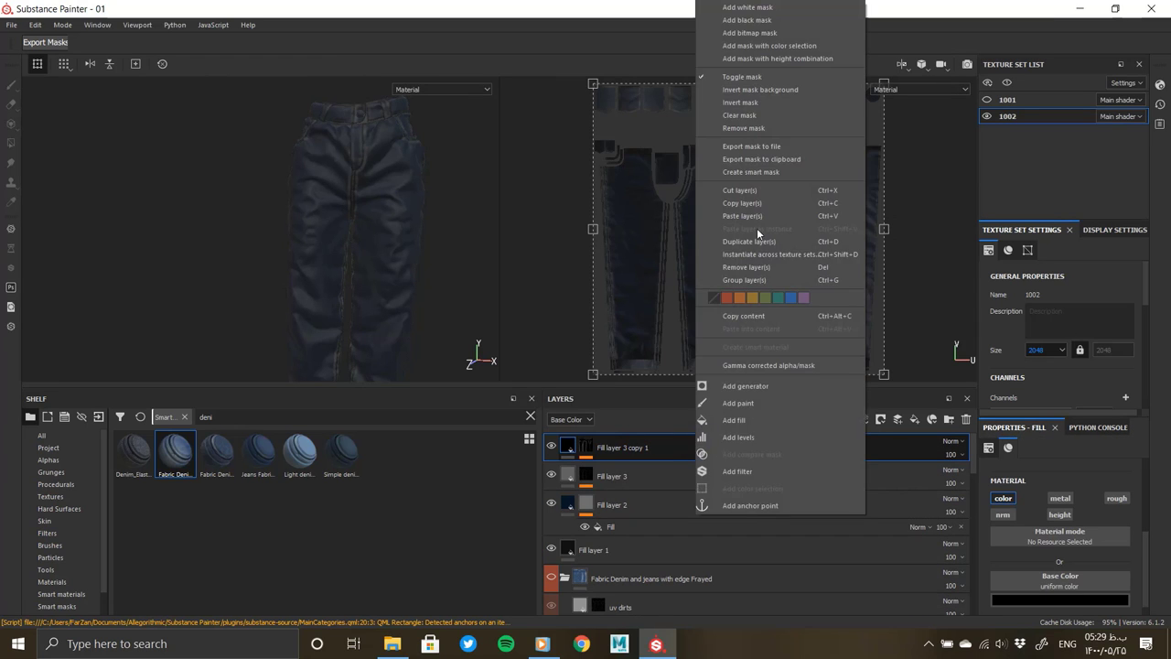
click(580, 437)
Step: Delete the Fabric Denim and jeans with edge Frayed folder
scroll(642, 482, up, 2)
scroll(642, 482, down, 3)
click(860, 508)
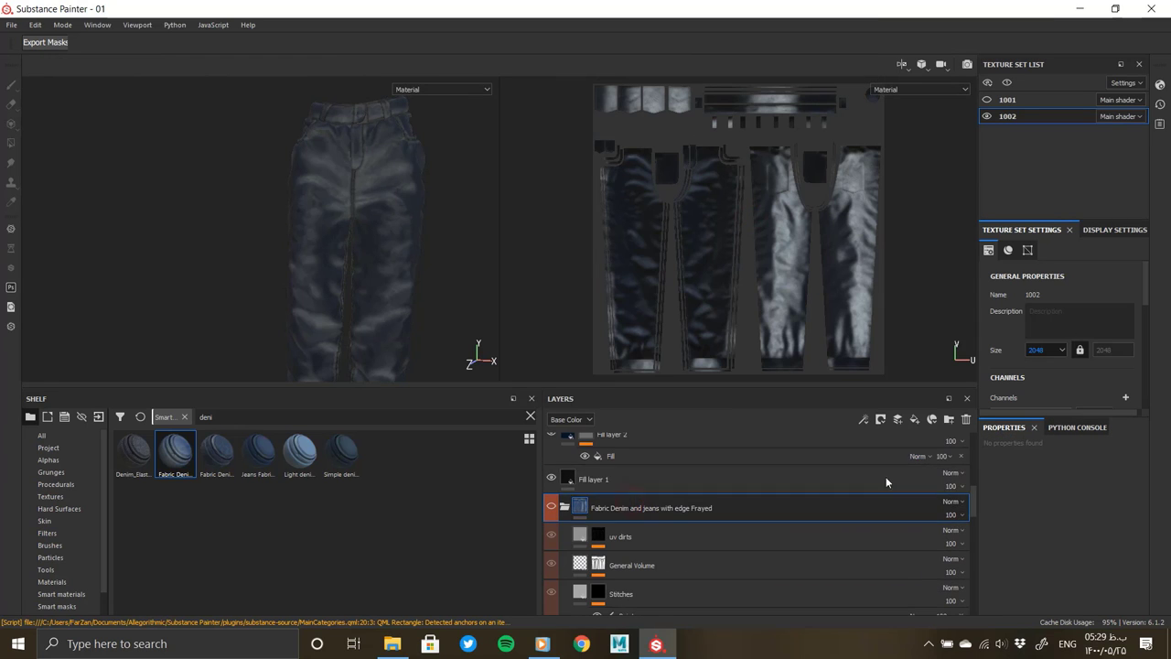
click(967, 419)
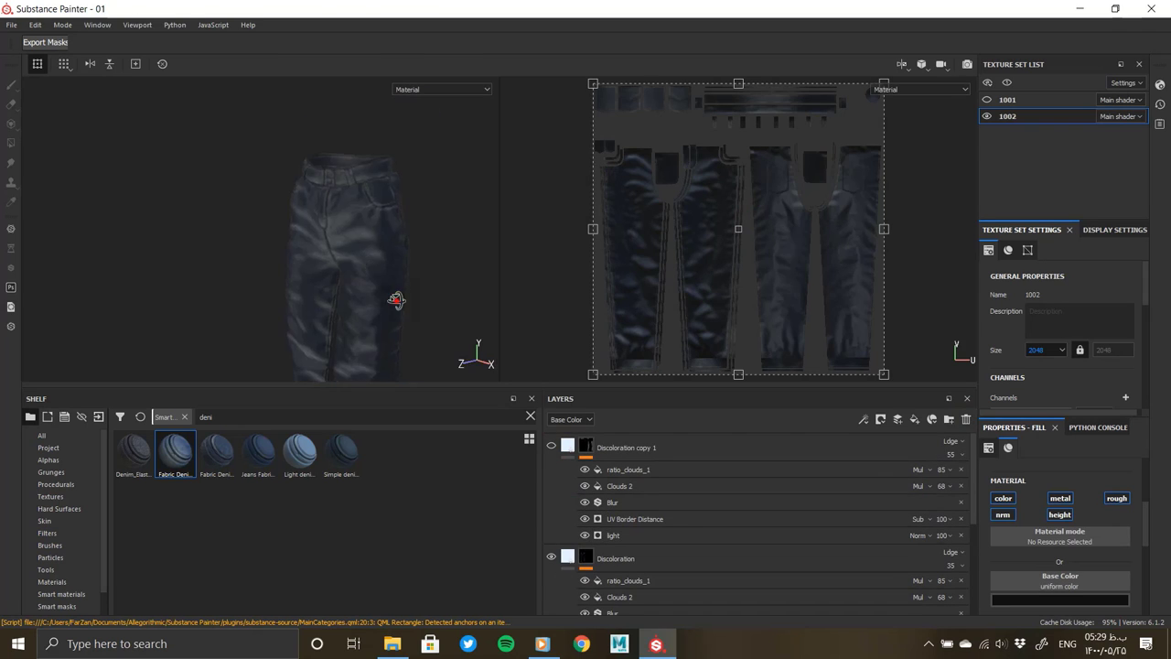
alt+drag(395, 300, 340, 220)
scroll(578, 522, down, 1)
Step: Set the Discoloration light generator's vertical angle to 360 and horizontal angle to 94
click(578, 524)
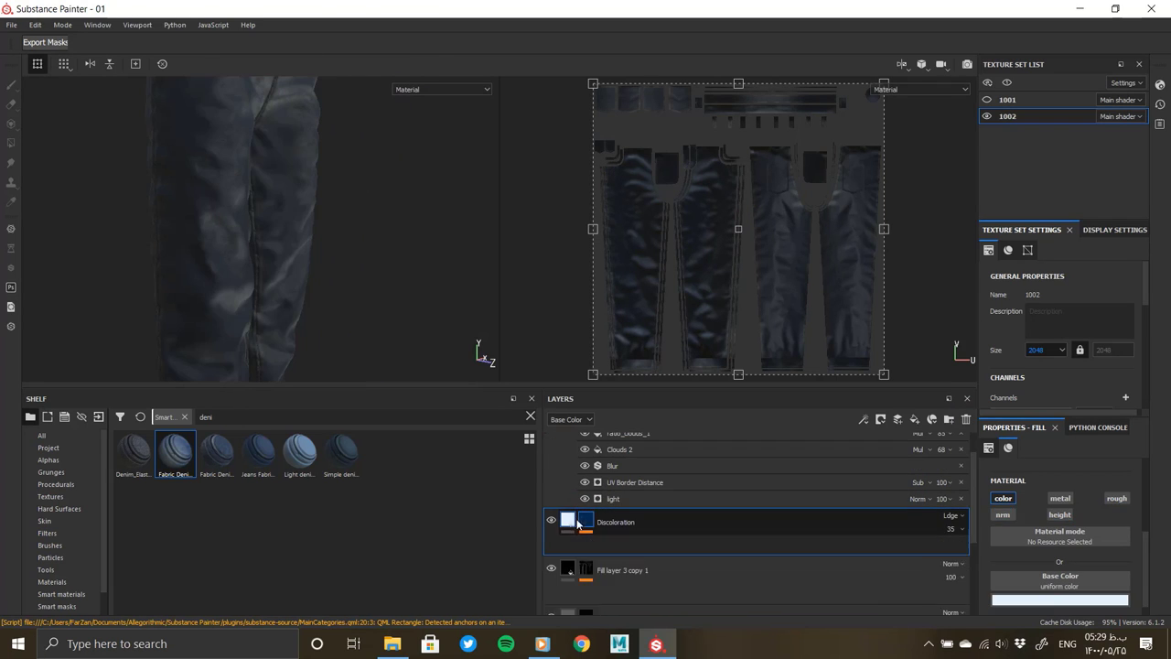
click(583, 522)
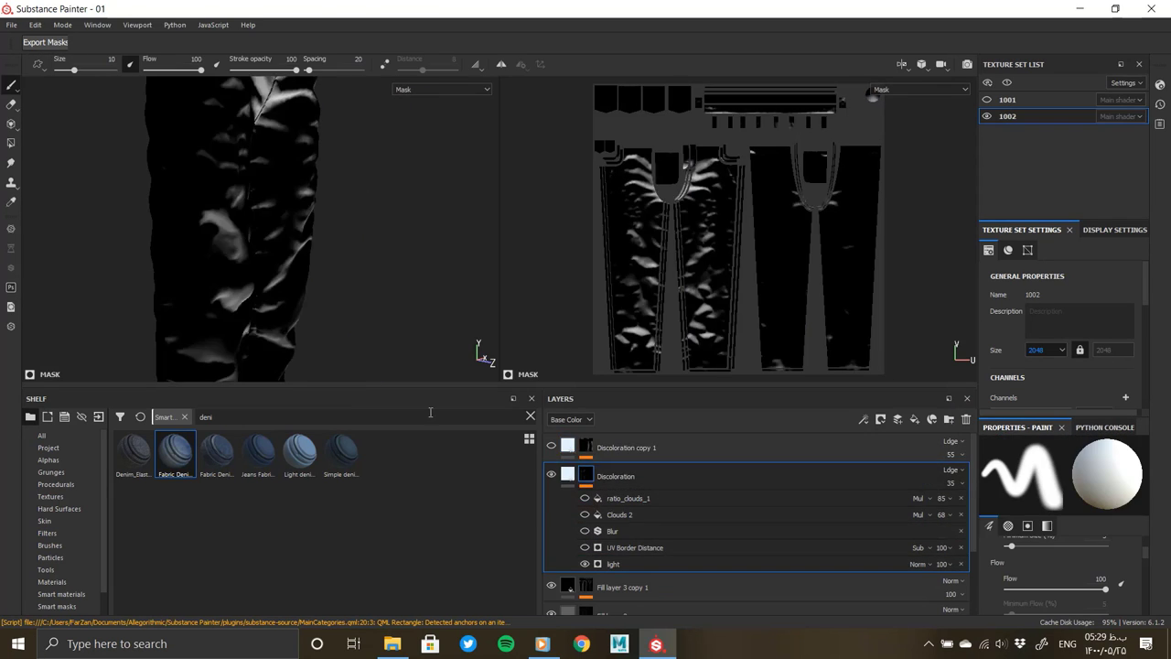
alt+drag(300, 191, 274, 248)
click(805, 564)
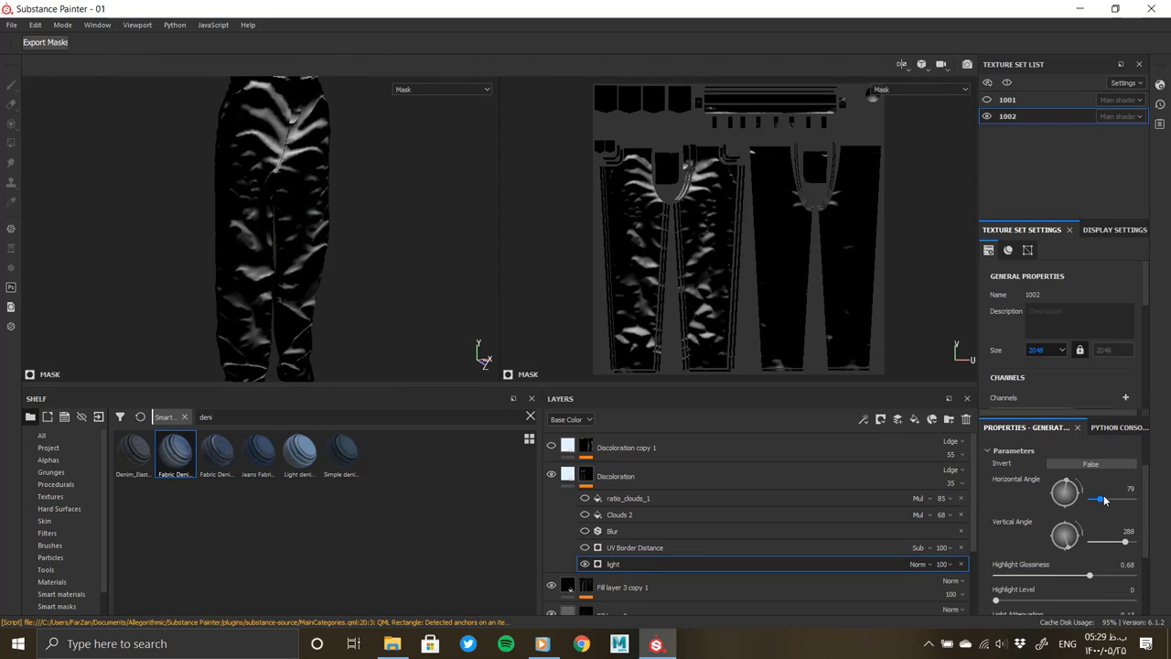
drag(1102, 500, 1099, 500)
drag(1125, 541, 1141, 545)
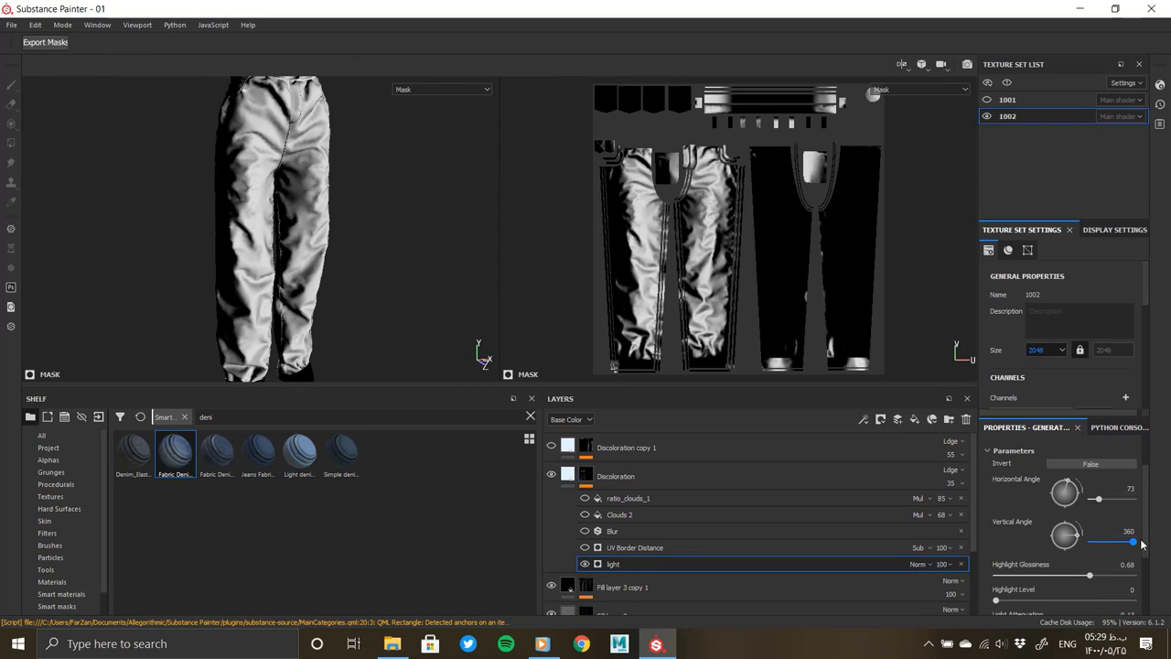
drag(1099, 501, 1098, 499)
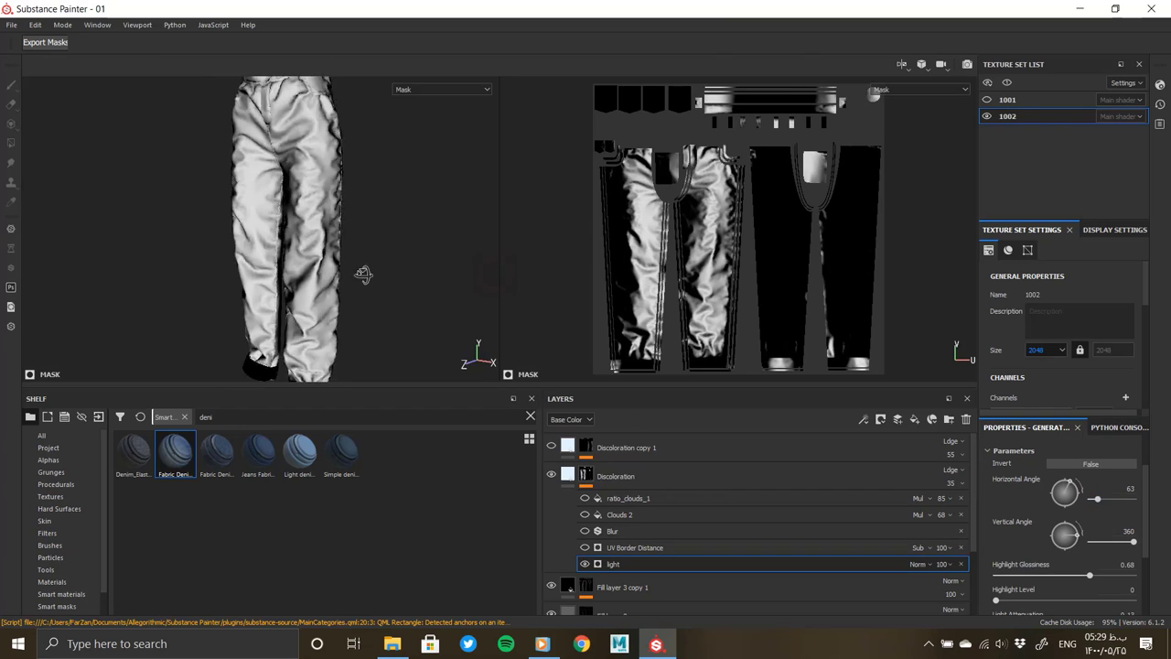
alt+drag(361, 275, 534, 306)
drag(1098, 498, 1102, 498)
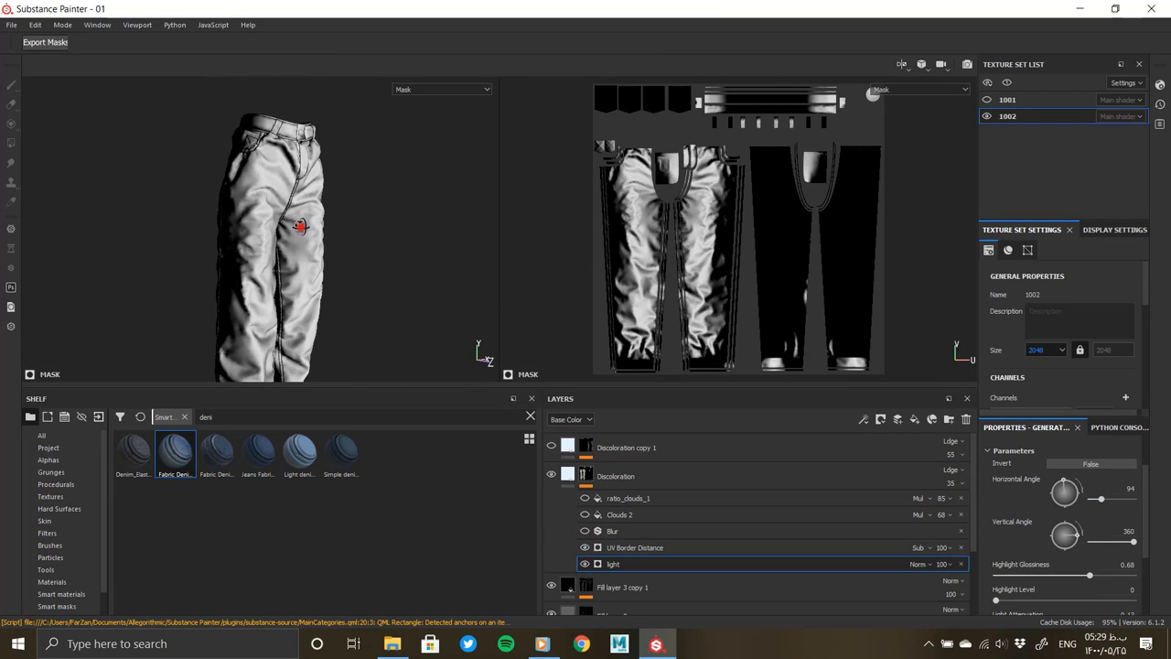
alt+drag(300, 226, 366, 228)
Step: Set the Discoloration UV Border Distance to balance 0.58 and distance 0.19
click(584, 514)
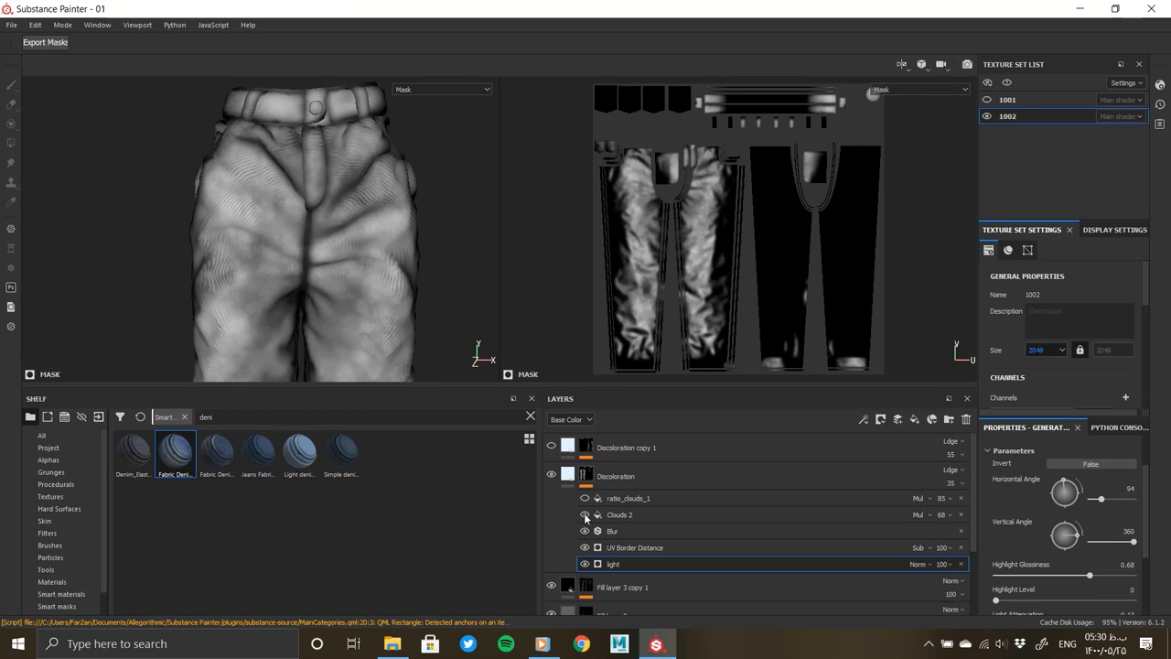
click(634, 547)
drag(1019, 524, 1070, 526)
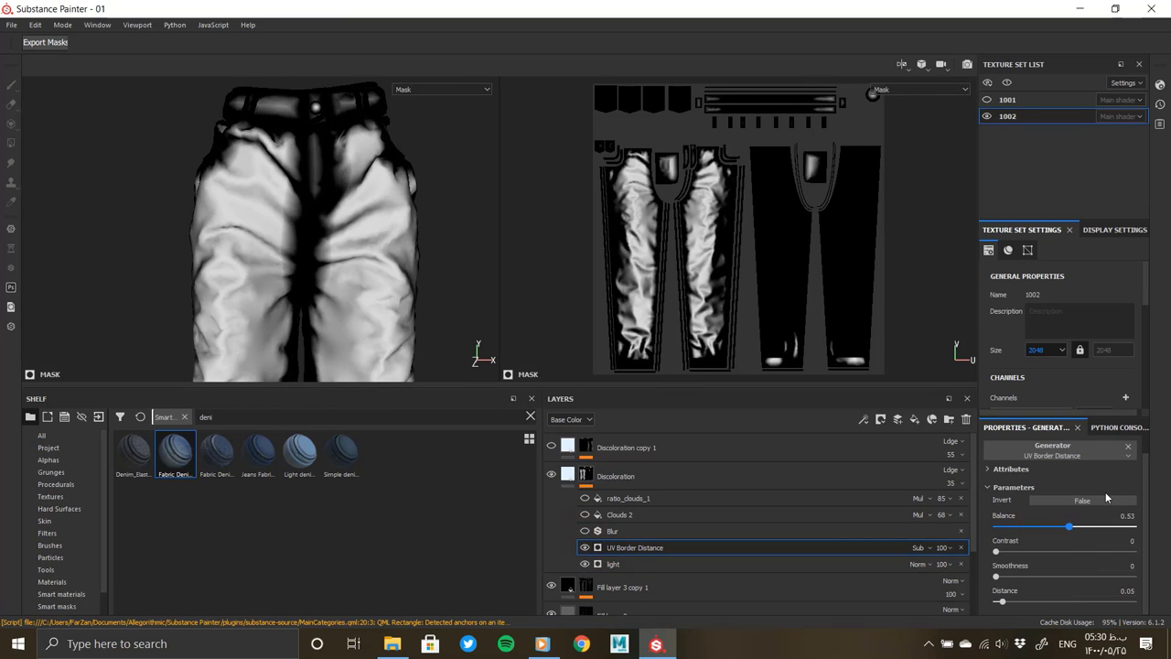
click(1106, 526)
drag(1002, 601, 1022, 601)
alt+drag(302, 275, 348, 292)
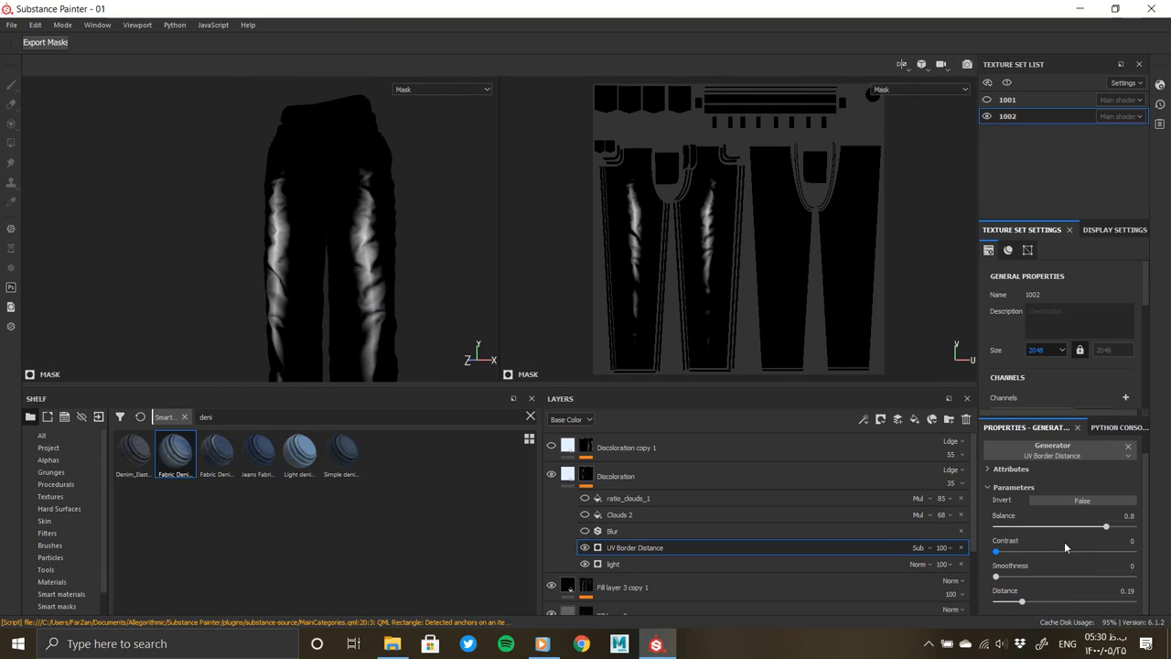
click(1090, 527)
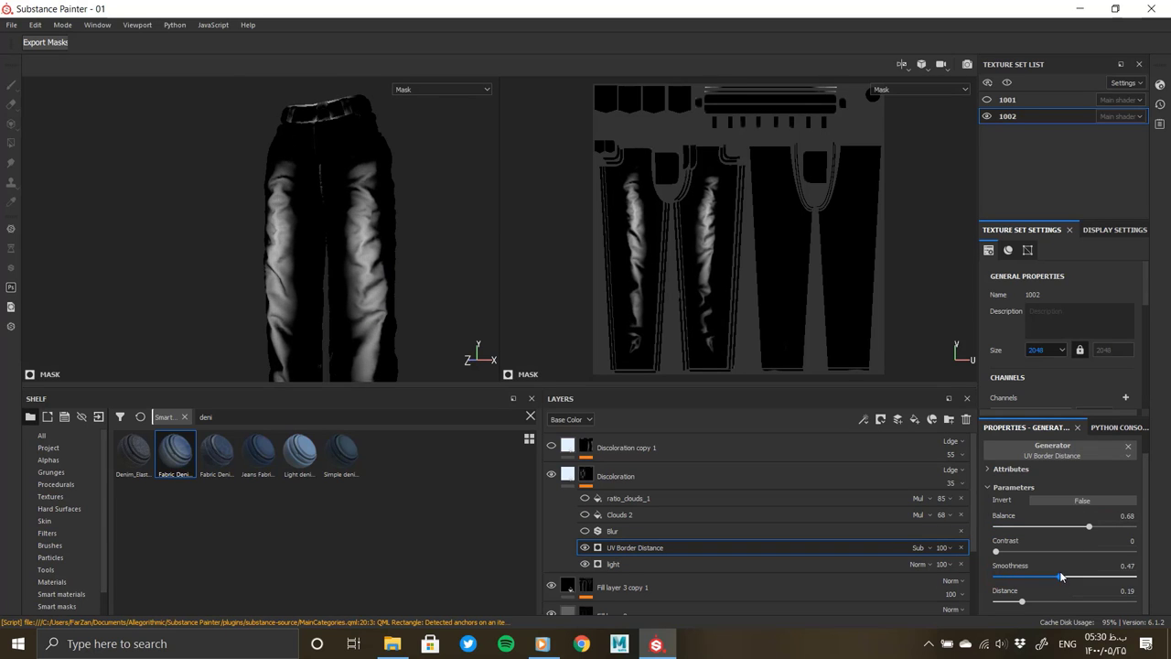
mouse_move(1002, 553)
mouse_down()
mouse_move(1124, 553)
mouse_move(996, 552)
mouse_up()
alt+drag(342, 269, 321, 217)
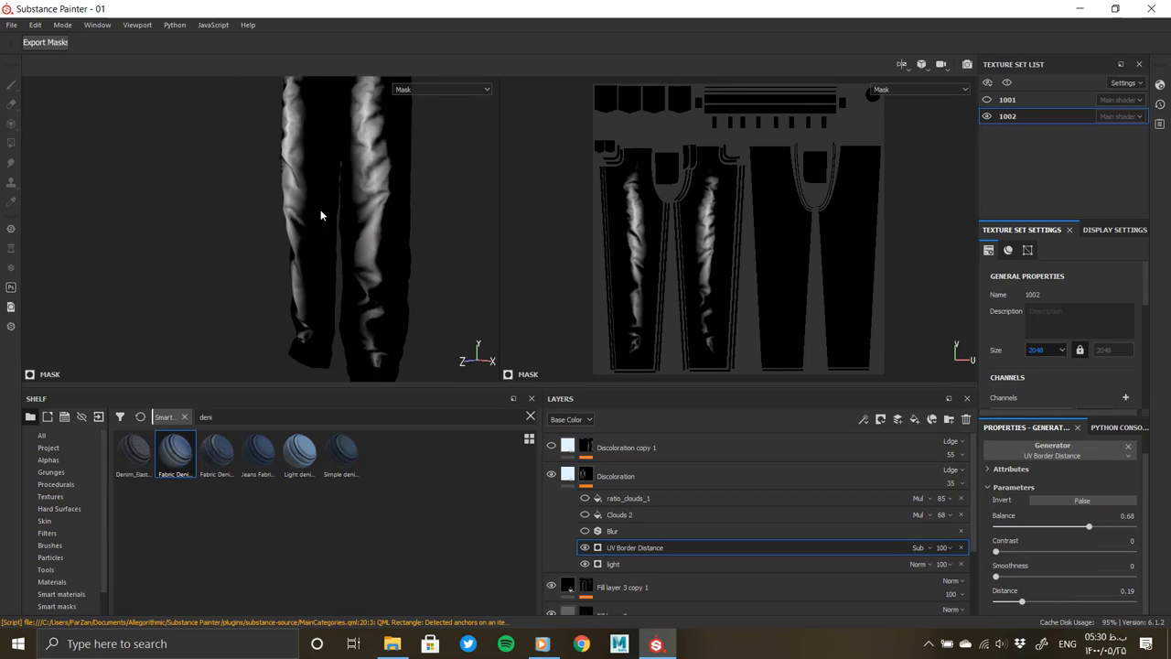
alt+drag(333, 266, 366, 266)
click(1077, 527)
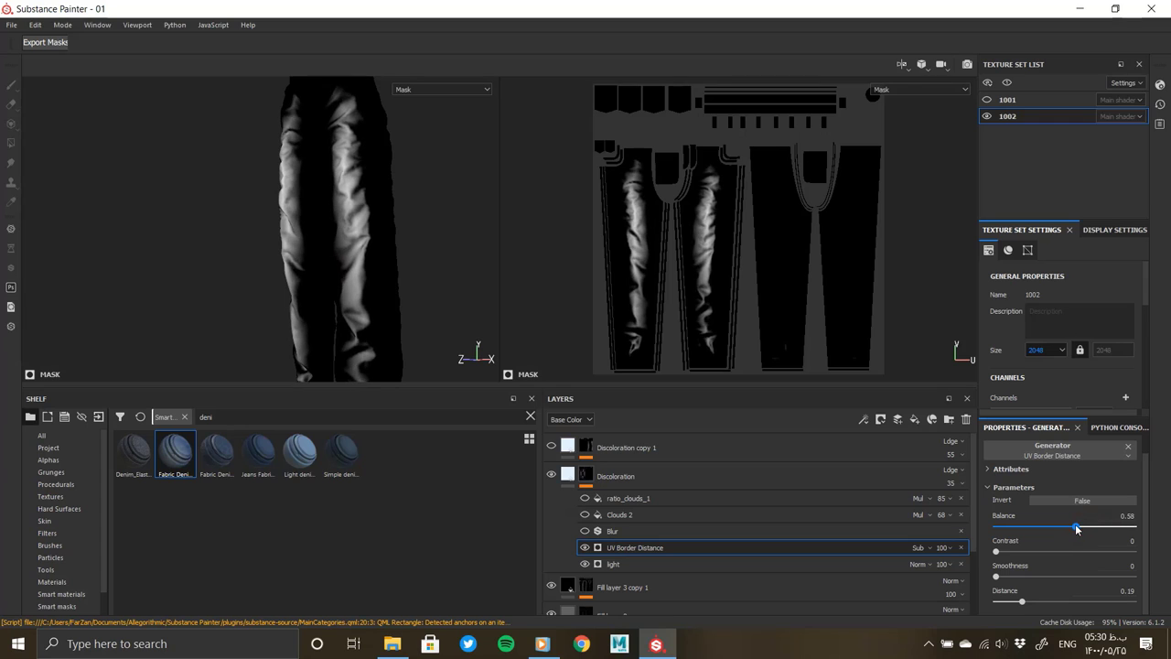
Step: Change the light generator's vertical angle to about 313
click(695, 564)
click(1127, 580)
drag(1128, 580, 1134, 579)
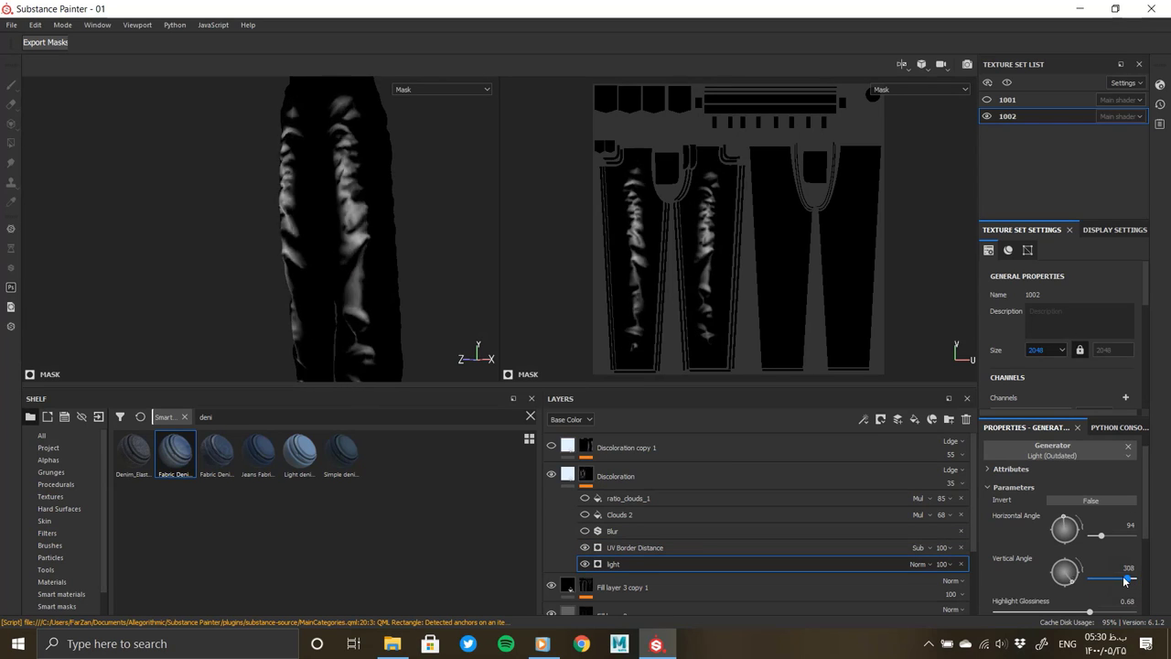
click(631, 546)
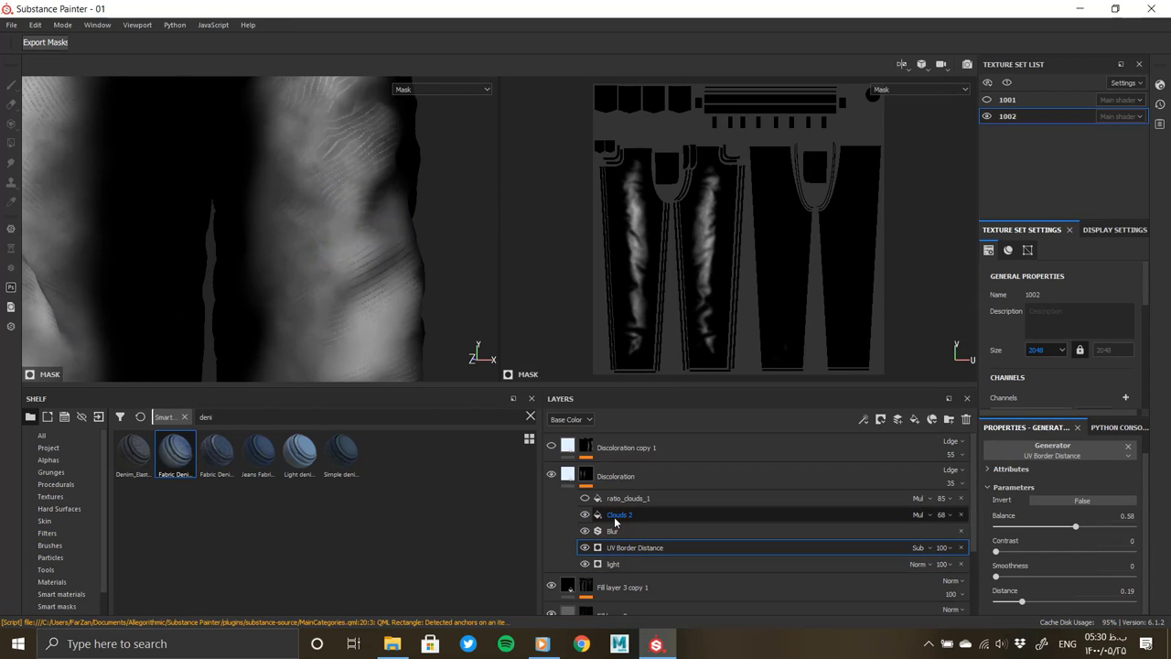
Step: Switch the Clouds 2 fill in the Discoloration mask to UV projection
click(616, 515)
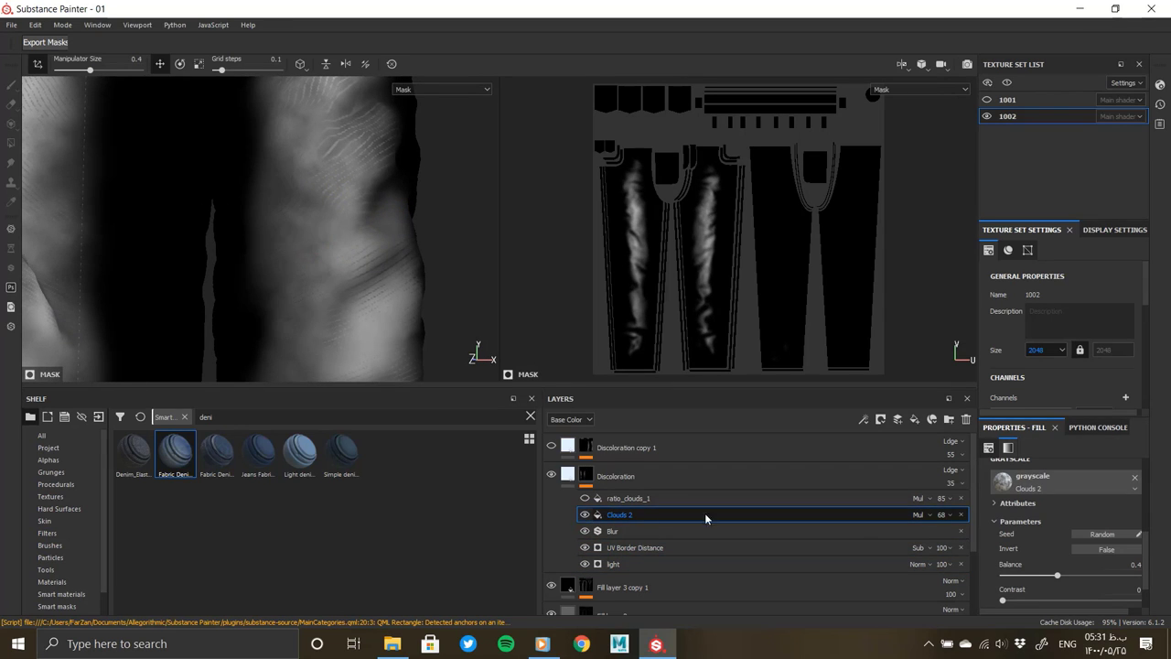
scroll(1065, 530, up, 3)
click(1077, 492)
click(1066, 505)
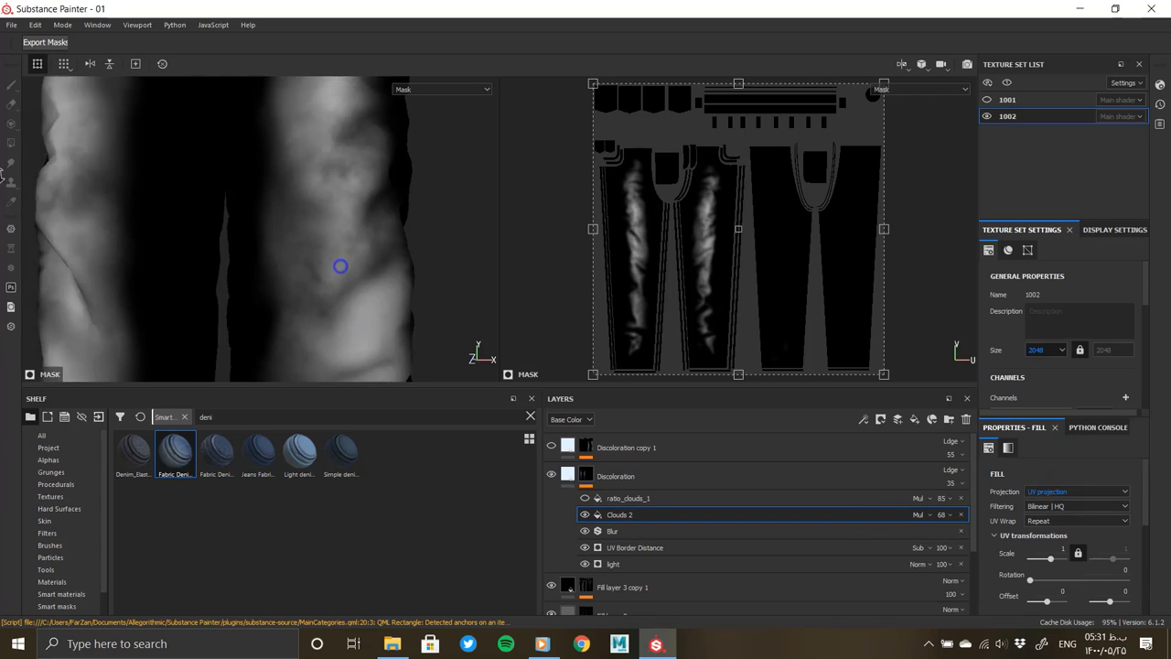
key(f)
scroll(1031, 582, down, 1)
mouse_move(1053, 560)
mouse_down()
mouse_move(1070, 566)
mouse_move(1029, 561)
mouse_move(1090, 584)
mouse_up()
Step: Set ratio_clouds_1 to UV projection and raise its Balance to brighten the clouds
click(628, 497)
scroll(1050, 546, down, 4)
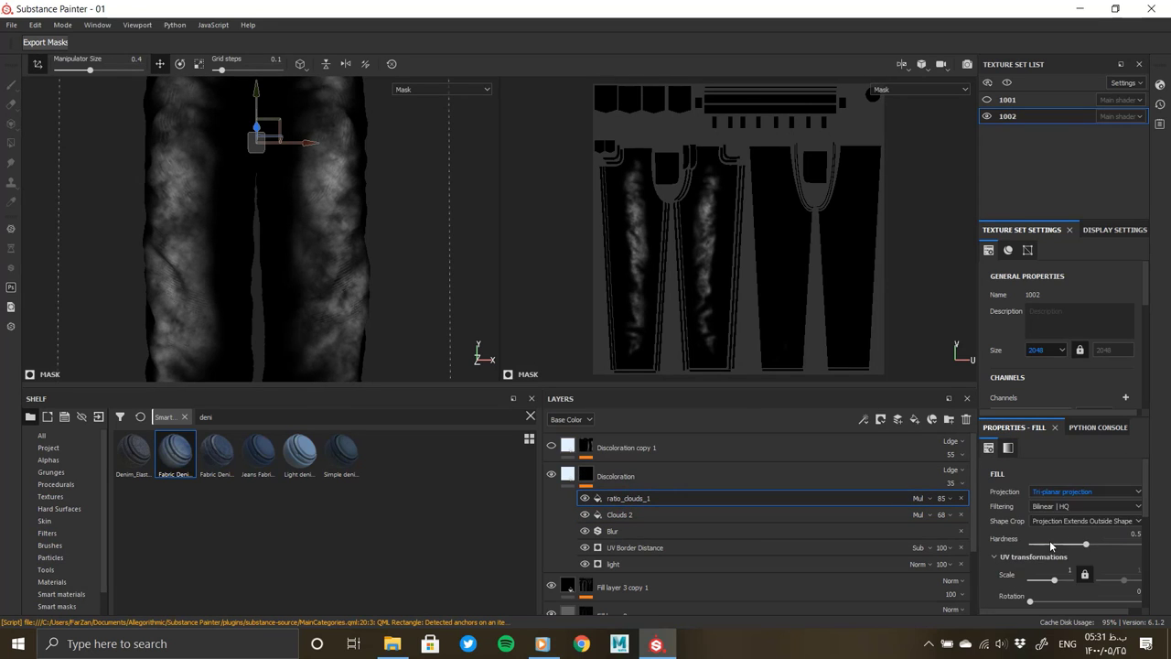
click(1052, 503)
scroll(1040, 567, down, 3)
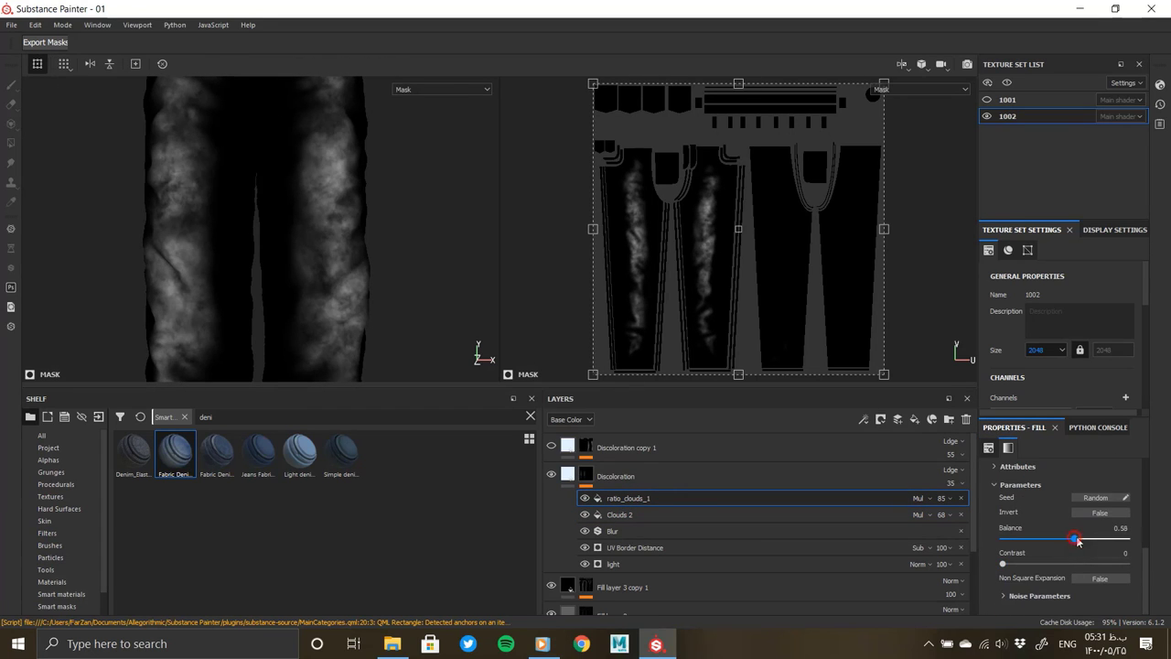
drag(1076, 540, 1120, 540)
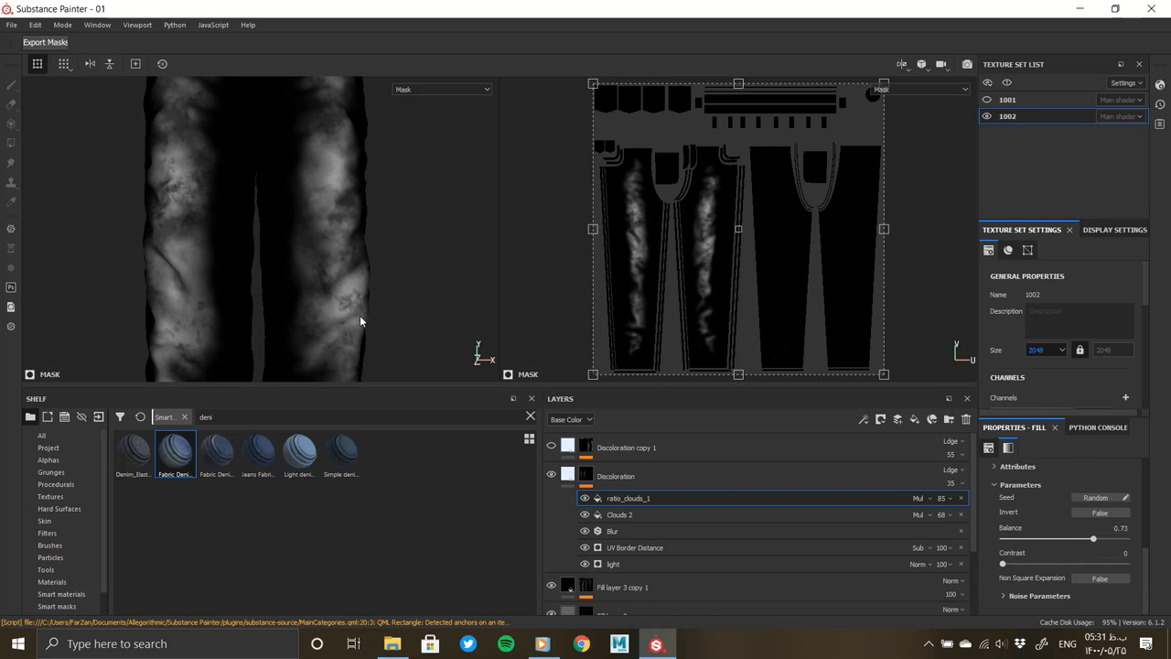
Step: Increase the Discoloration mask's Blur intensity to about 7.93
click(567, 473)
mouse_move(439, 335)
alt+mouse_down()
mouse_move(308, 248)
mouse_move(57, 208)
mouse_move(416, 320)
alt+mouse_up()
click(585, 475)
click(611, 530)
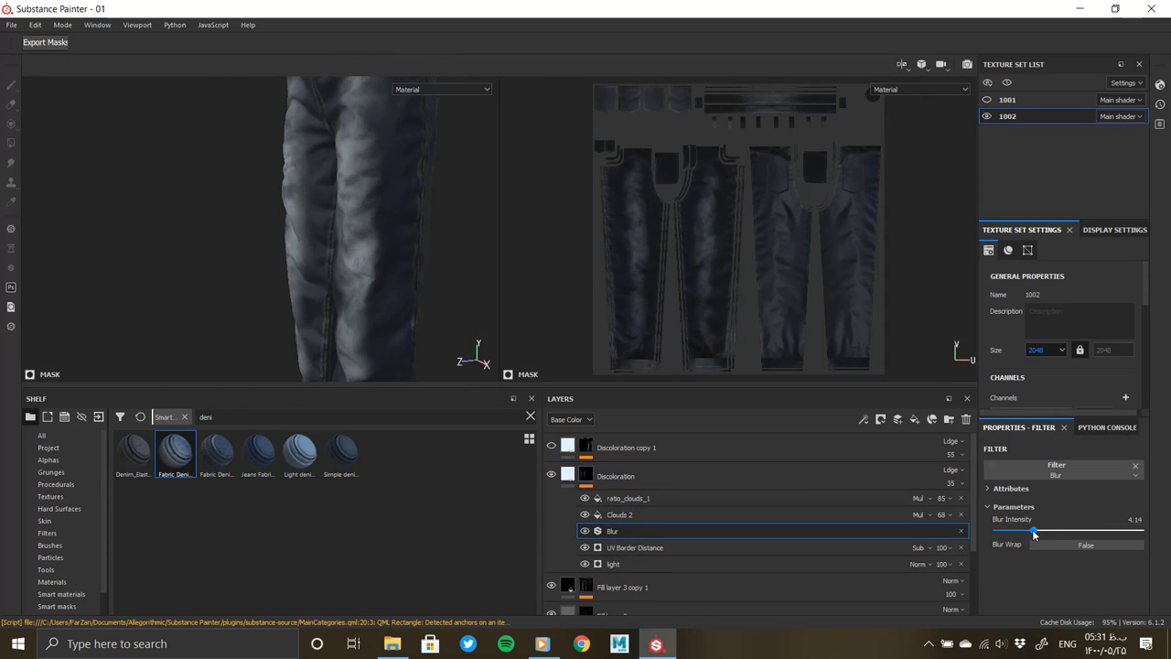
mouse_move(457, 327)
alt+mouse_down()
mouse_move(392, 256)
mouse_move(339, 262)
mouse_move(466, 334)
alt+mouse_up()
Step: Delete ratio_clouds_1 from the mask, then bring up the Discoloration layer's base colour
scroll(466, 334, up, 3)
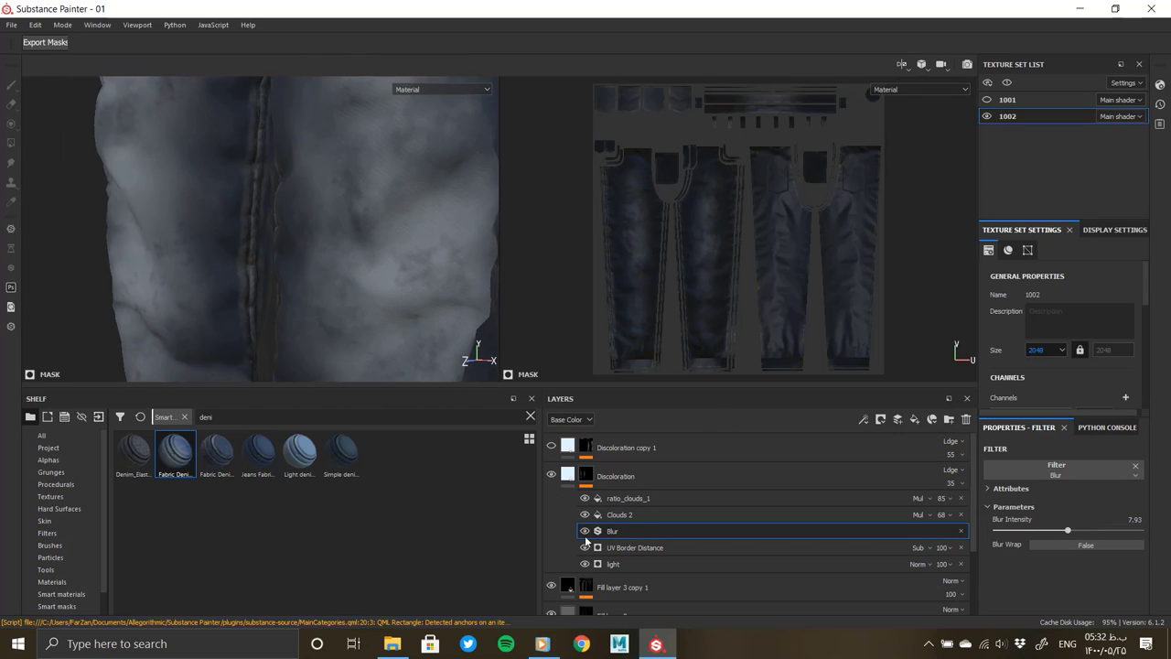
click(643, 501)
key(Delete)
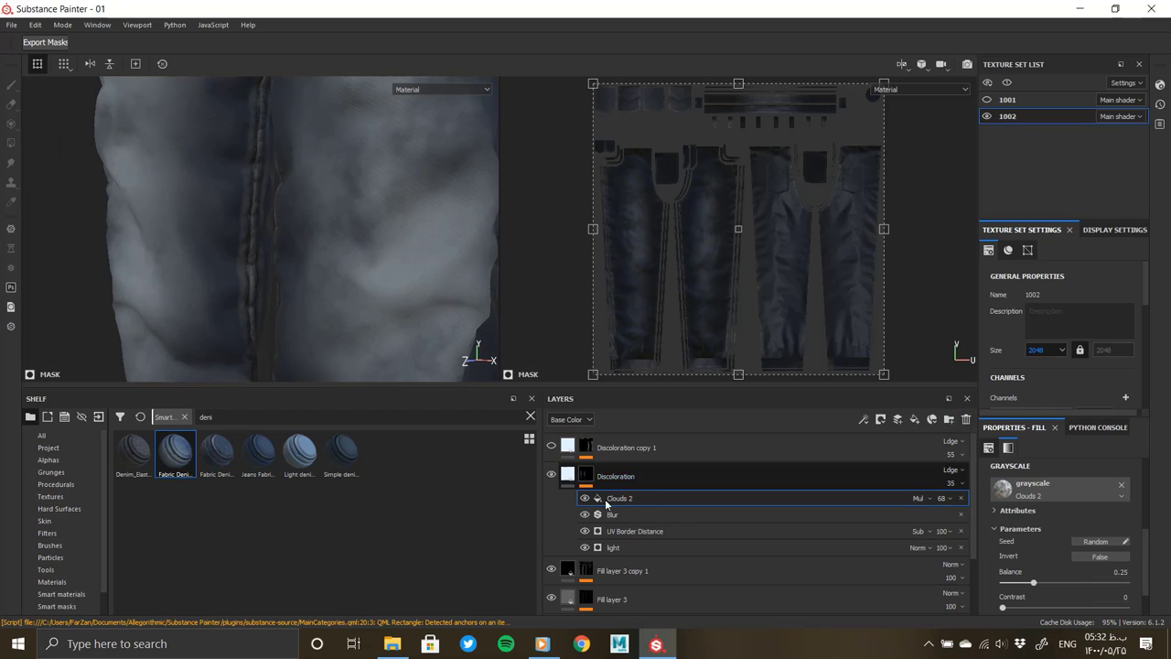
mouse_move(347, 275)
alt+mouse_down()
mouse_move(154, 250)
mouse_move(402, 293)
mouse_move(398, 224)
mouse_move(439, 274)
alt+mouse_up()
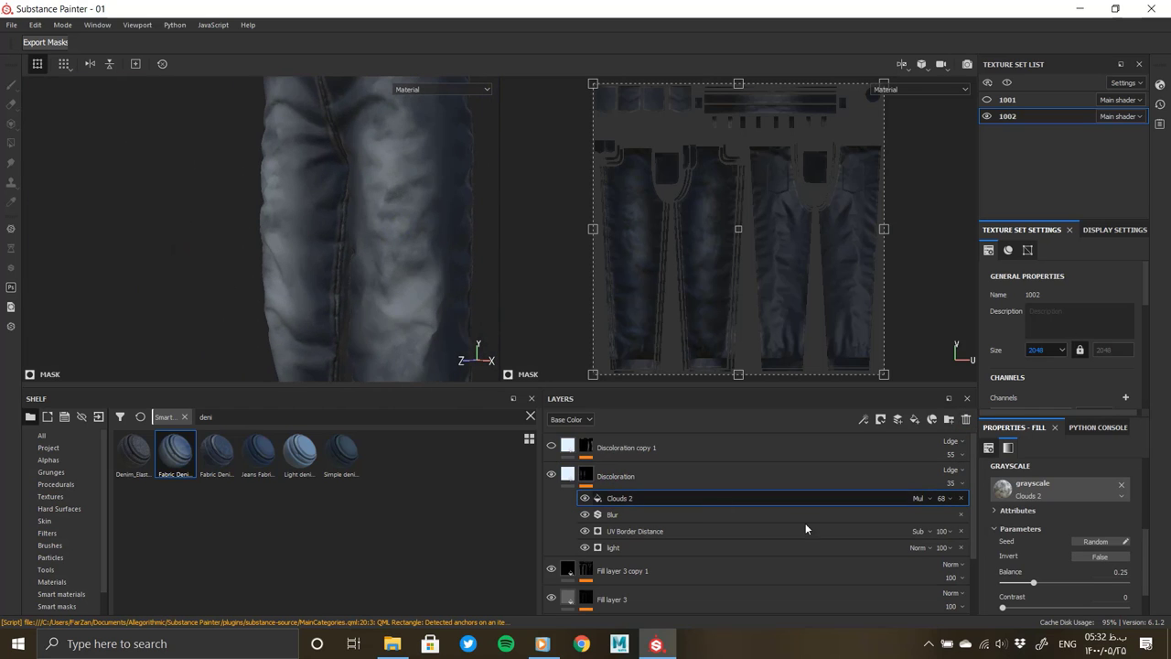
click(787, 476)
click(1075, 536)
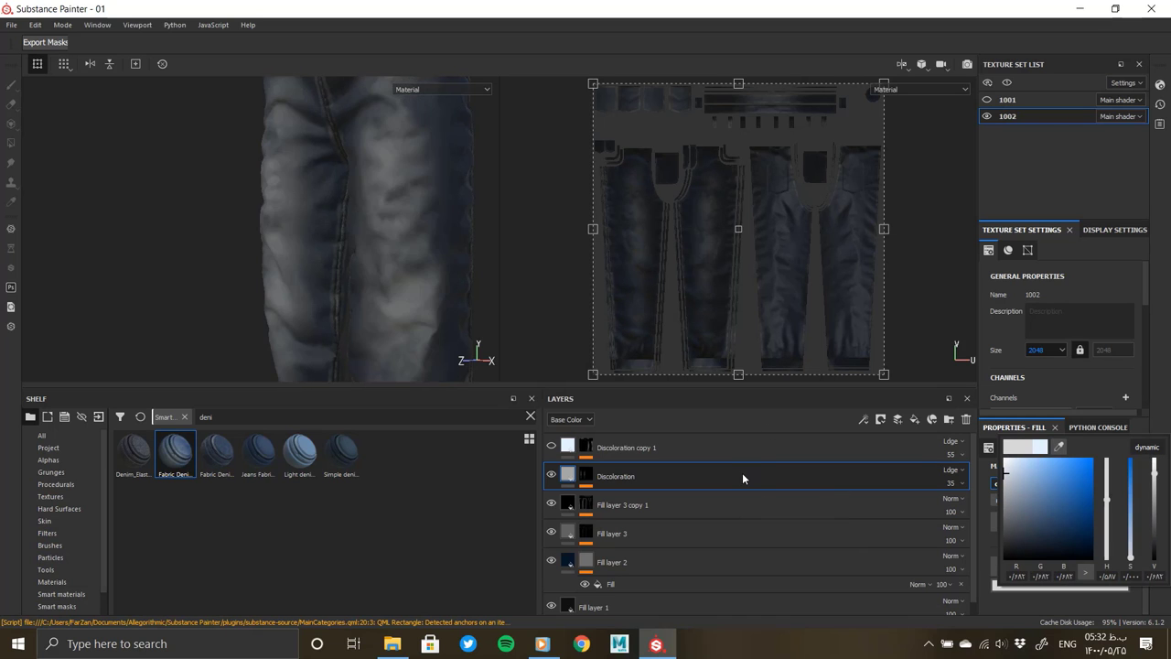
Step: Replace Discoloration copy 1 with a fresh duplicate of the Discoloration layer
mouse_move(430, 321)
alt+right_down()
mouse_move(375, 291)
mouse_move(327, 199)
mouse_move(392, 430)
mouse_move(247, 136)
mouse_move(94, 230)
alt+right_up()
click(671, 447)
key(Delete)
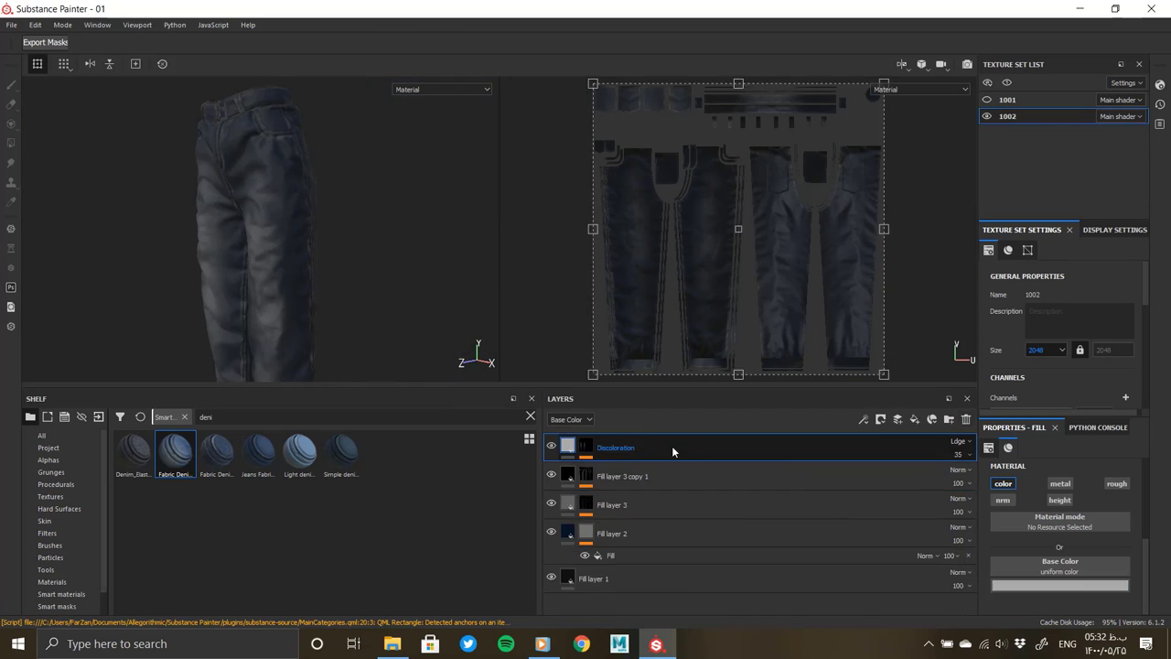
right_click(672, 450)
click(677, 240)
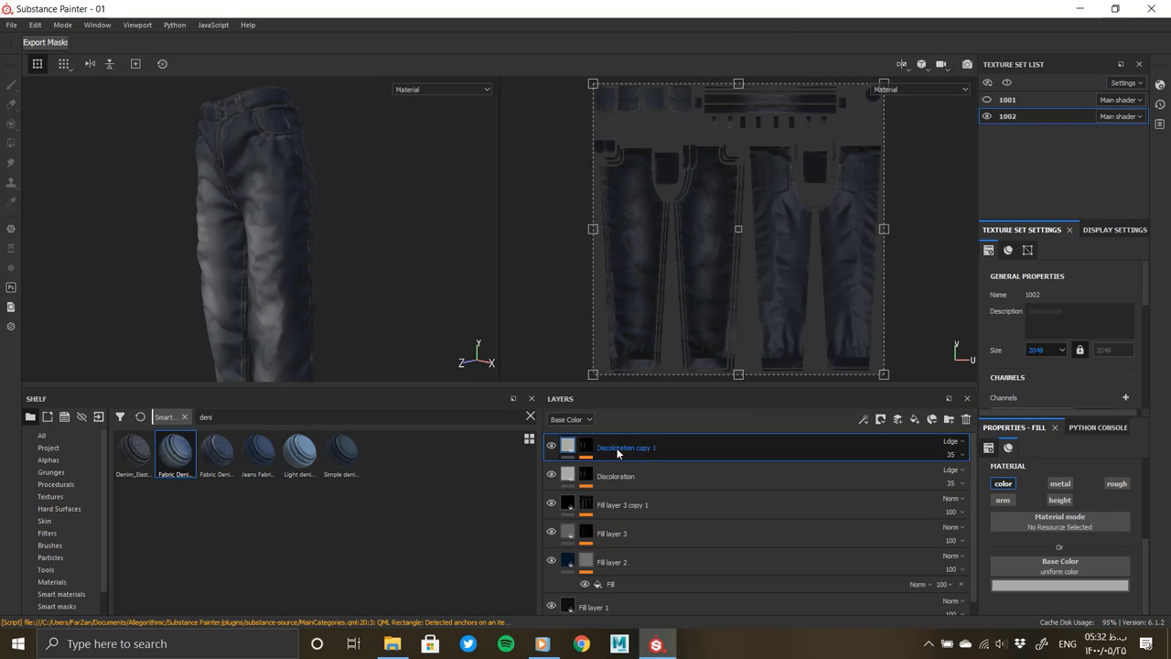
Step: Re-aim the copy's mask light, ending at horizontal angle 110 with a lower vertical angle
alt+click(585, 448)
click(613, 519)
mouse_move(1089, 541)
mouse_down()
mouse_move(1132, 543)
mouse_move(1111, 543)
mouse_up()
drag(1101, 499, 1105, 501)
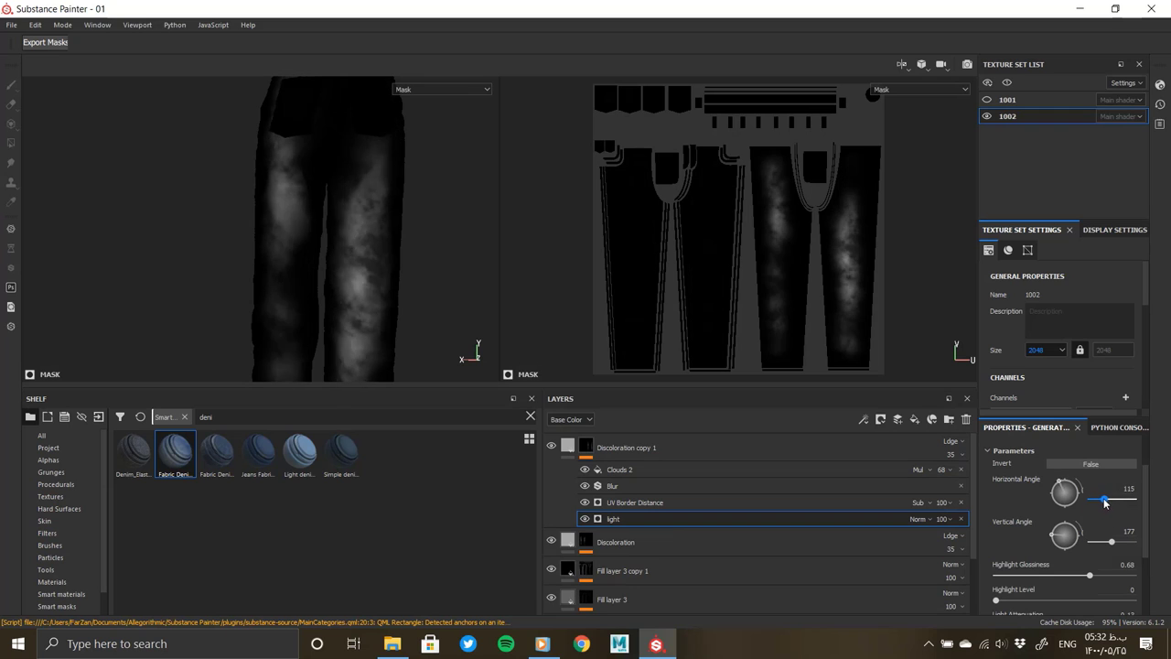
mouse_move(379, 337)
alt+mouse_down()
mouse_move(394, 274)
mouse_move(396, 319)
mouse_move(339, 283)
mouse_move(392, 331)
alt+mouse_up()
scroll(386, 235, down, 3)
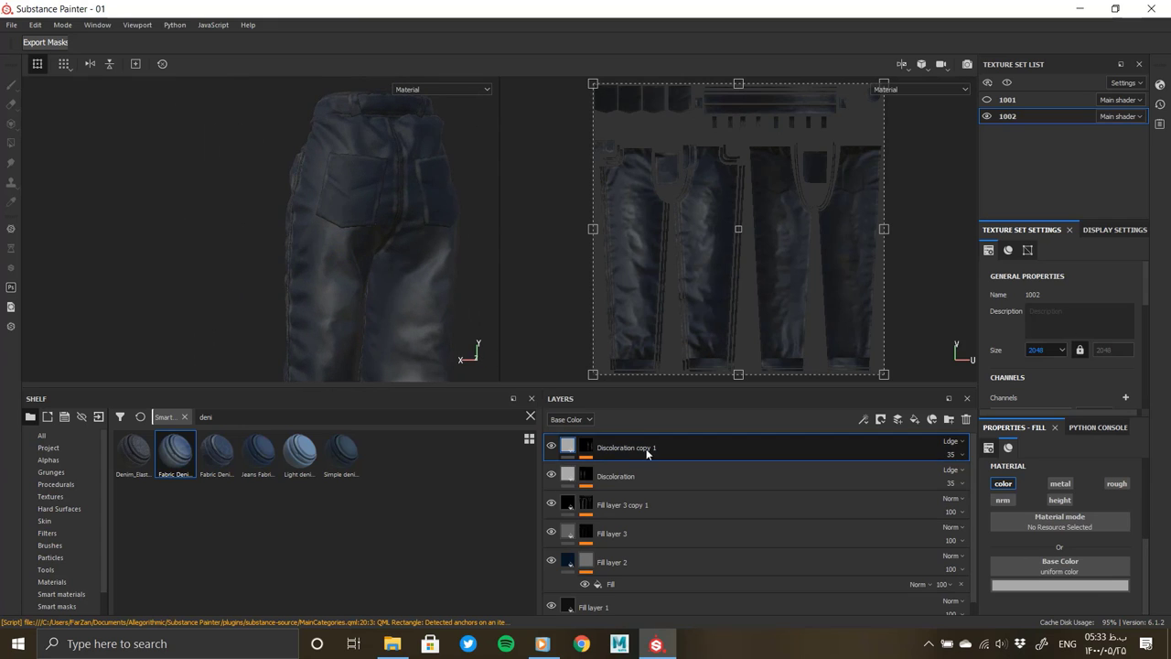
click(586, 445)
click(649, 519)
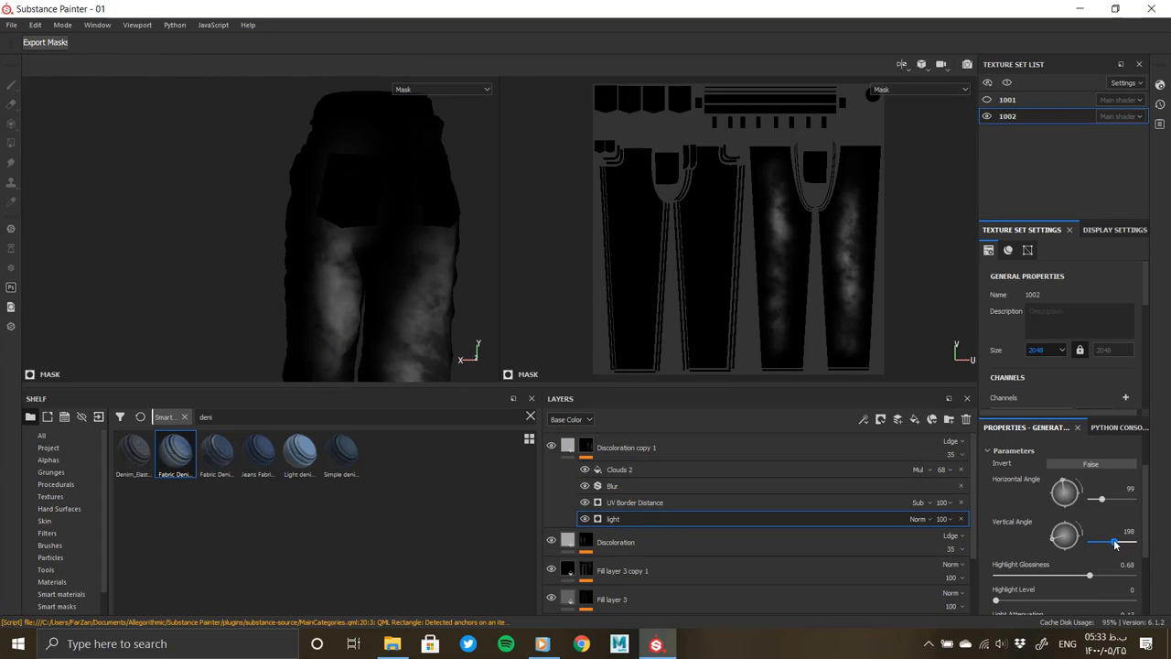
drag(1102, 499, 1104, 499)
drag(1112, 542, 1112, 543)
Step: Adjust the copy's UV Border Distance, raising smoothness to 0.69 and cutting distance to 0.01
click(644, 505)
click(1026, 527)
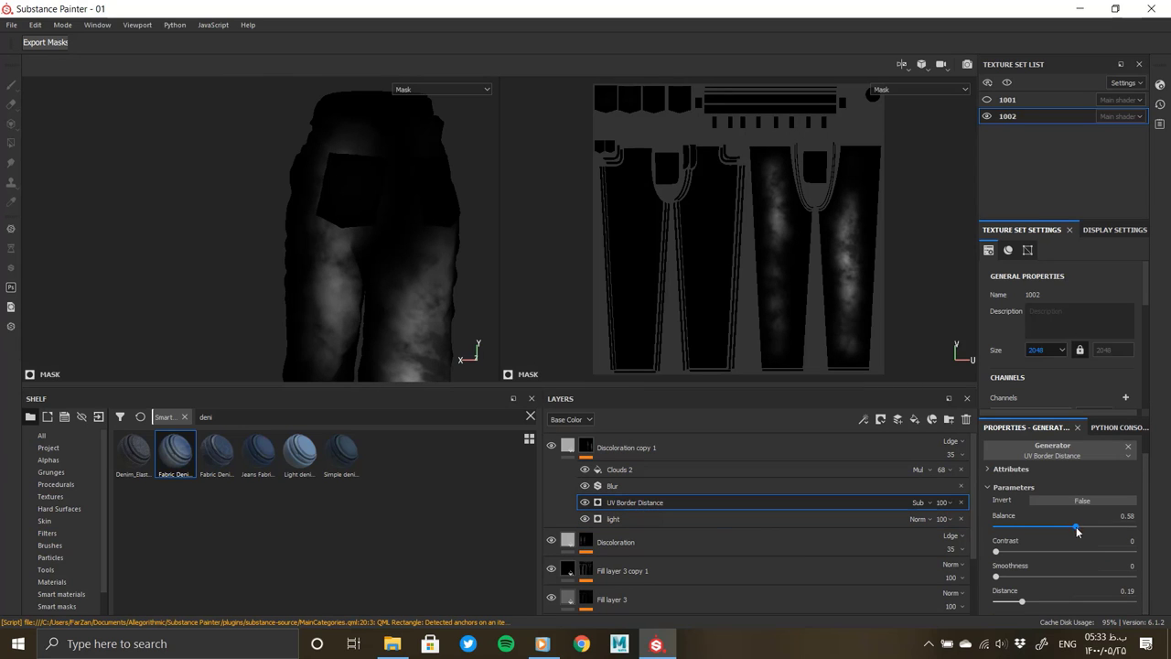
drag(1028, 578, 1090, 577)
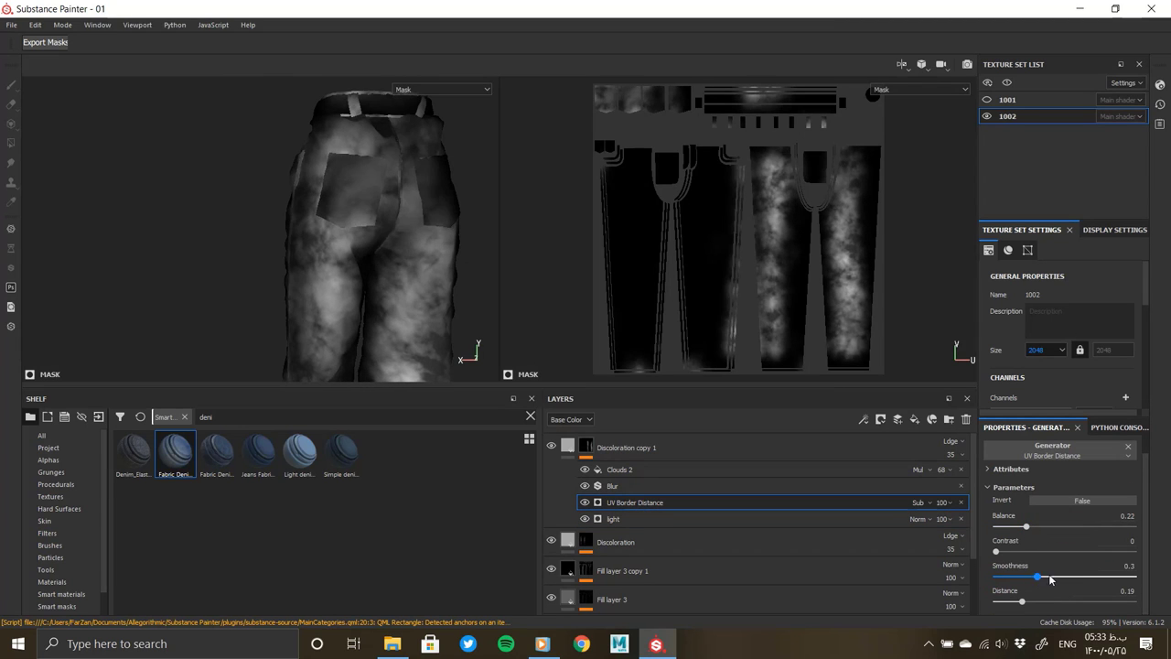
drag(1025, 527, 1005, 528)
drag(1001, 601, 996, 601)
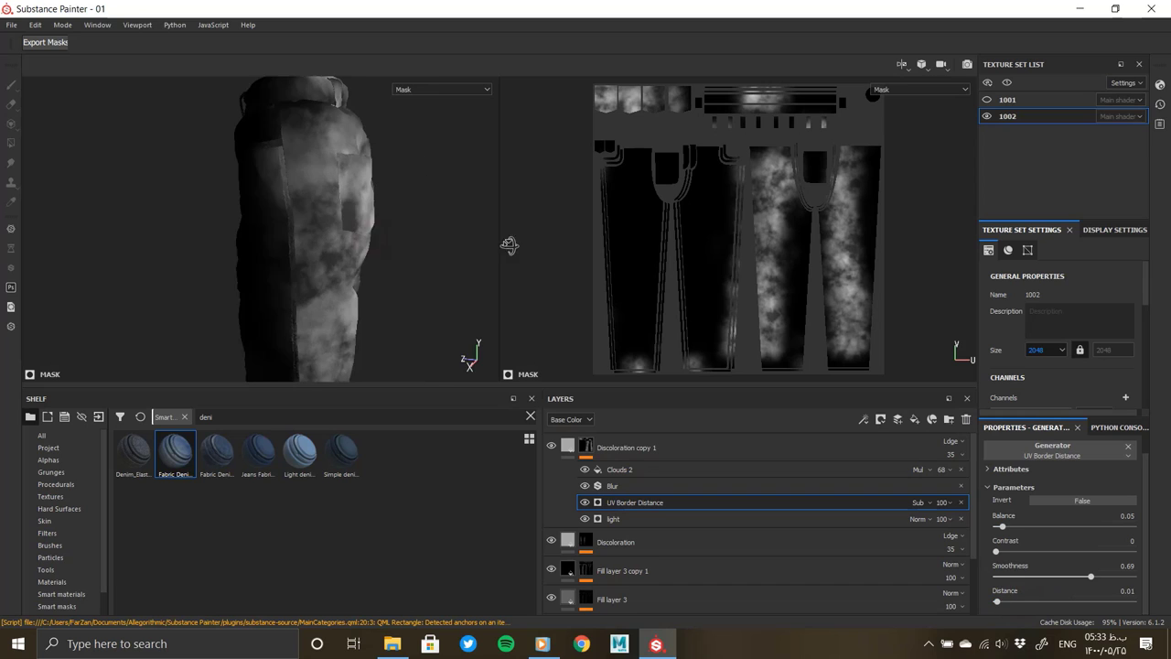
alt+drag(509, 246, 567, 246)
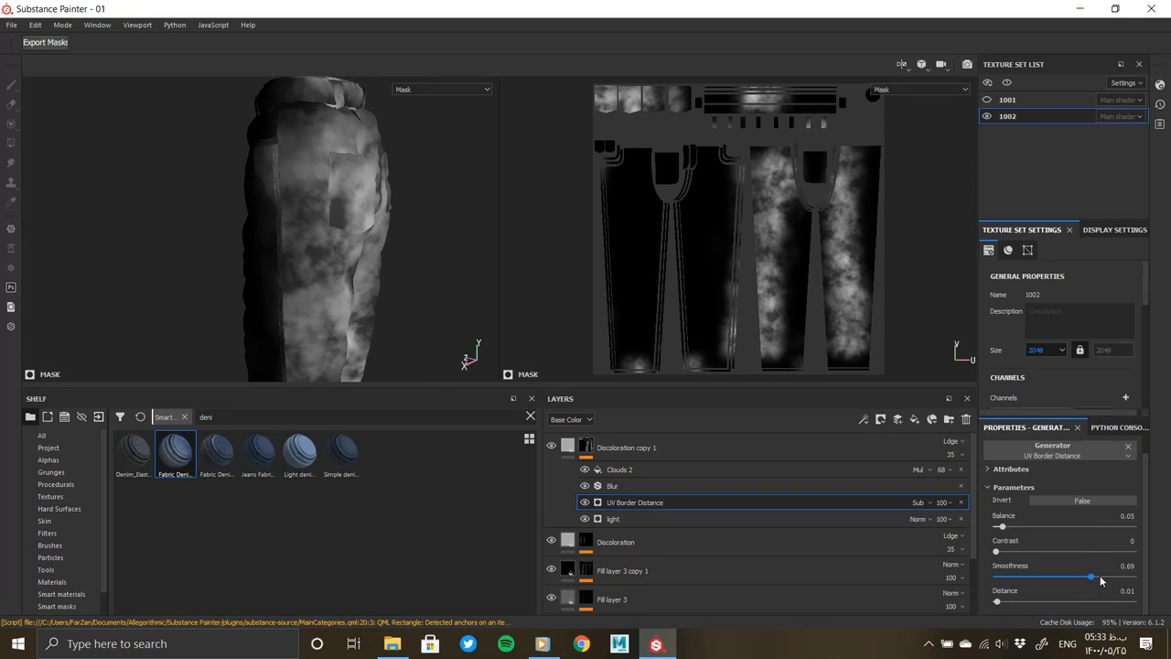
Step: Iterate UV Border Distance balance and distance, settling the balance at 0.03
click(1088, 528)
mouse_move(996, 601)
mouse_down()
mouse_move(1040, 601)
mouse_move(1014, 601)
mouse_up()
mouse_move(274, 239)
alt+mouse_down()
mouse_move(338, 239)
mouse_move(379, 282)
alt+mouse_up()
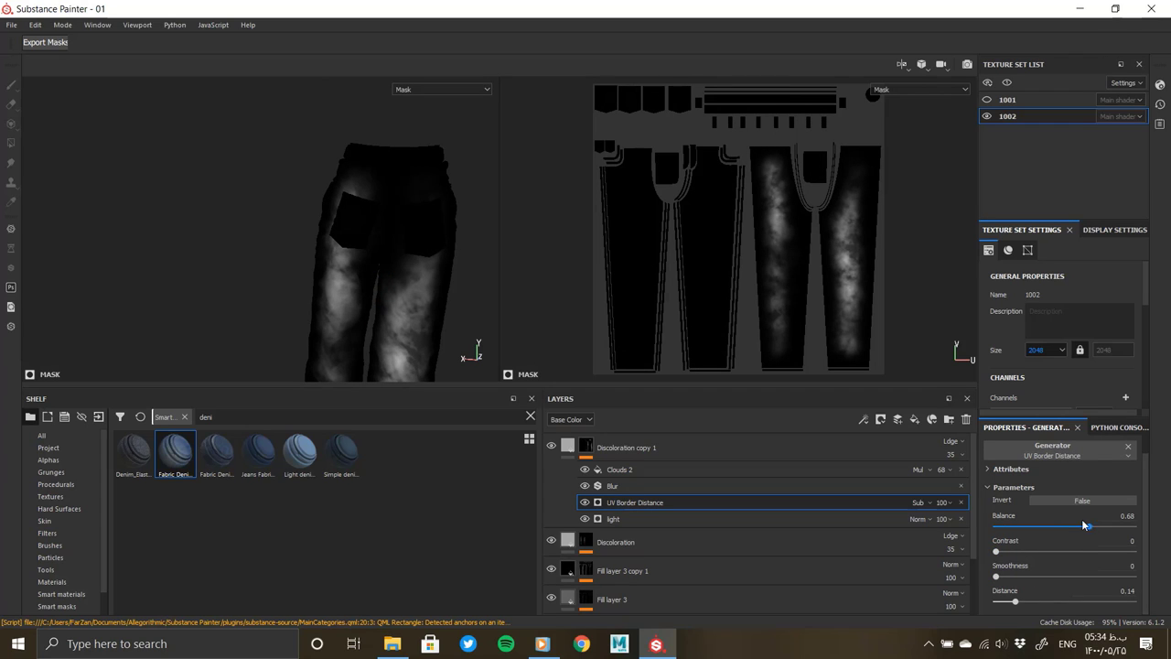
drag(1038, 528, 1006, 526)
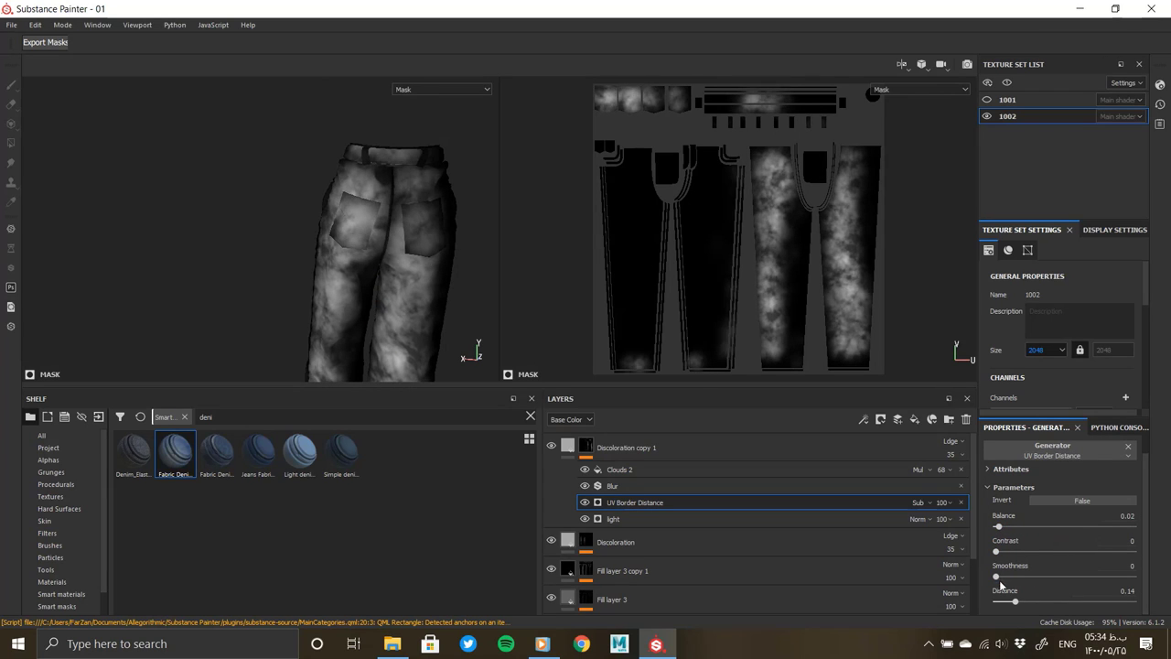
drag(1014, 601, 1048, 602)
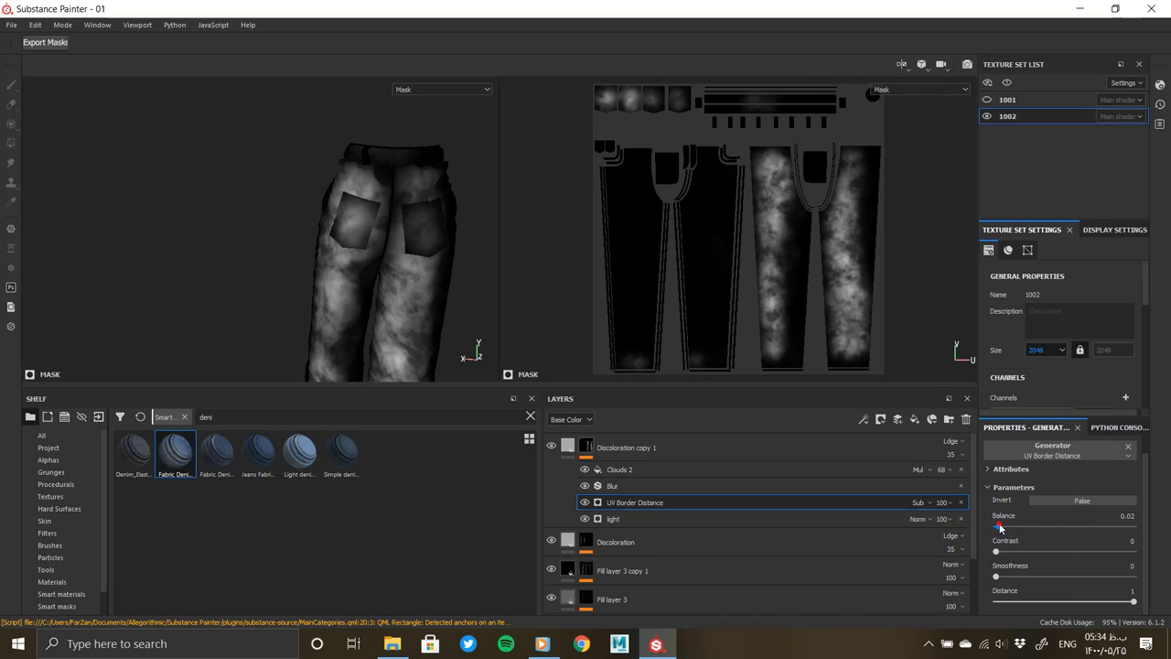
drag(999, 528, 1001, 528)
alt+drag(455, 300, 379, 343)
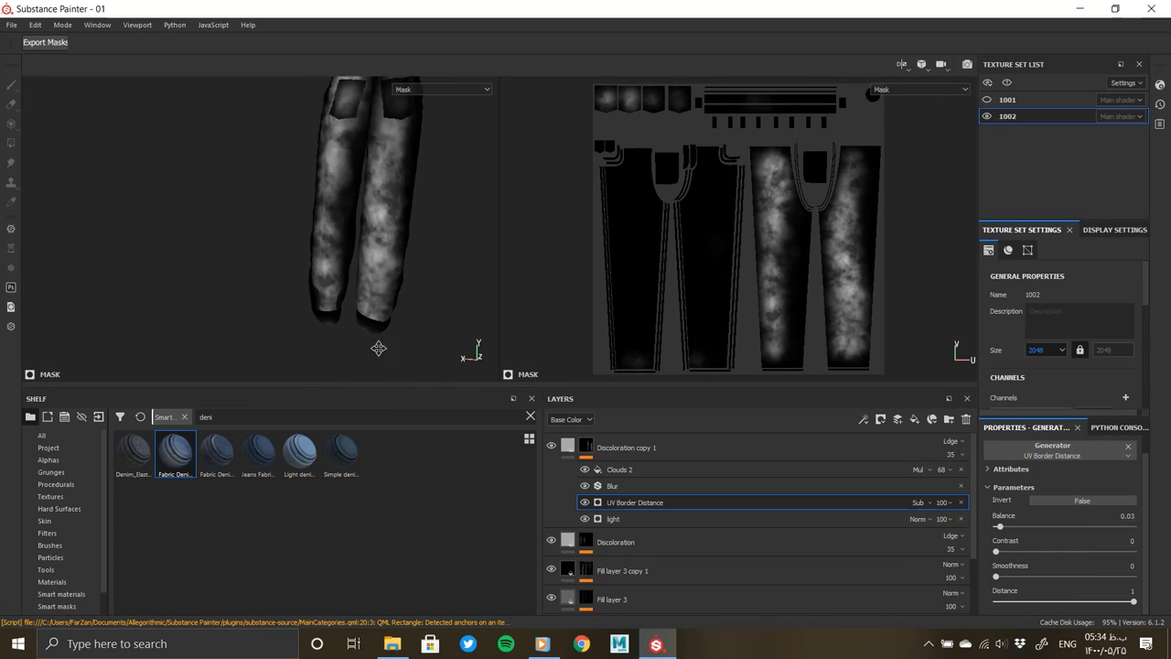
Step: Add a Position generator above Clouds 2 in the Discoloration copy 1 mask
click(659, 470)
alt+drag(392, 280, 368, 296)
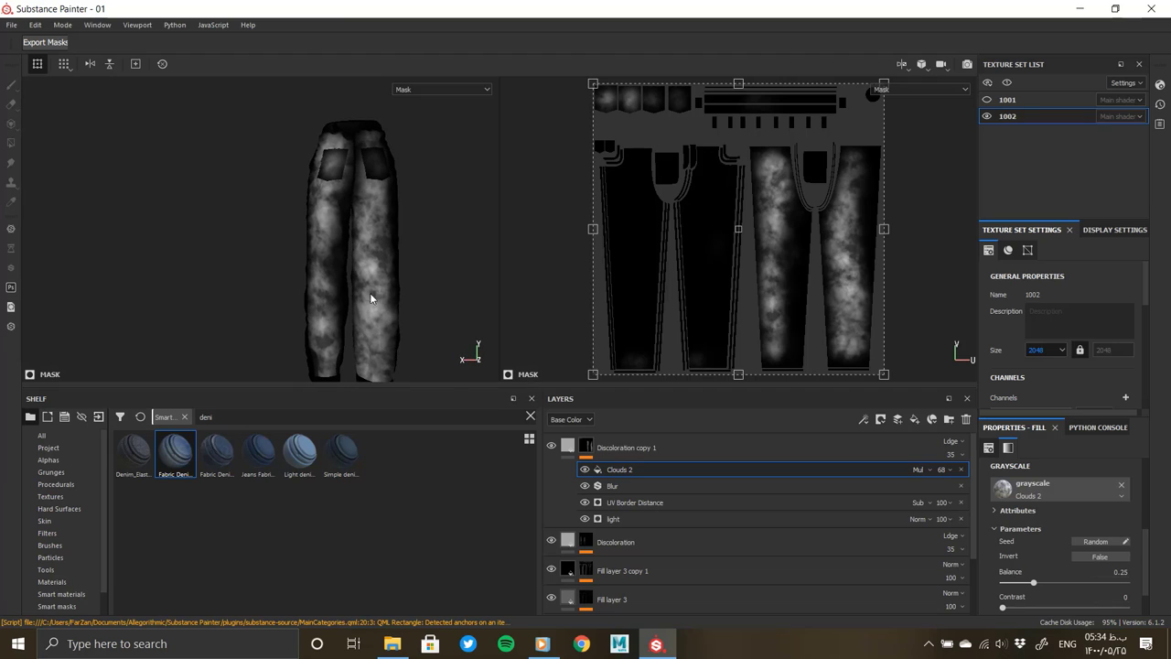
right_click(634, 470)
click(668, 509)
key(ctrl+z)
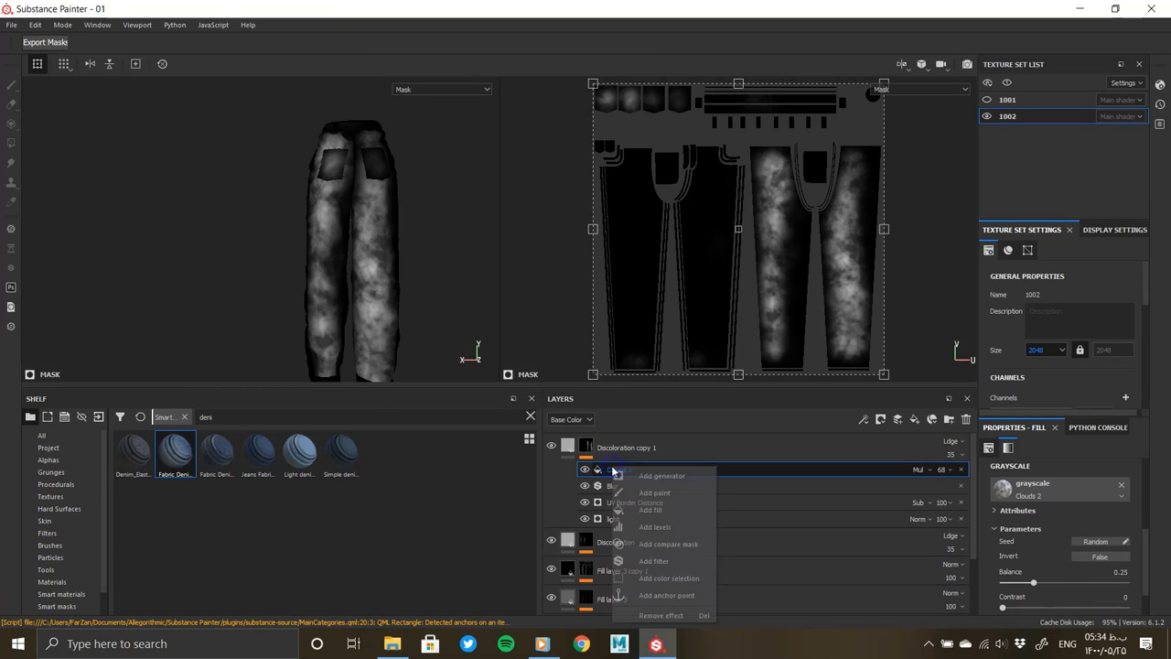
right_click(611, 469)
click(631, 477)
click(1063, 470)
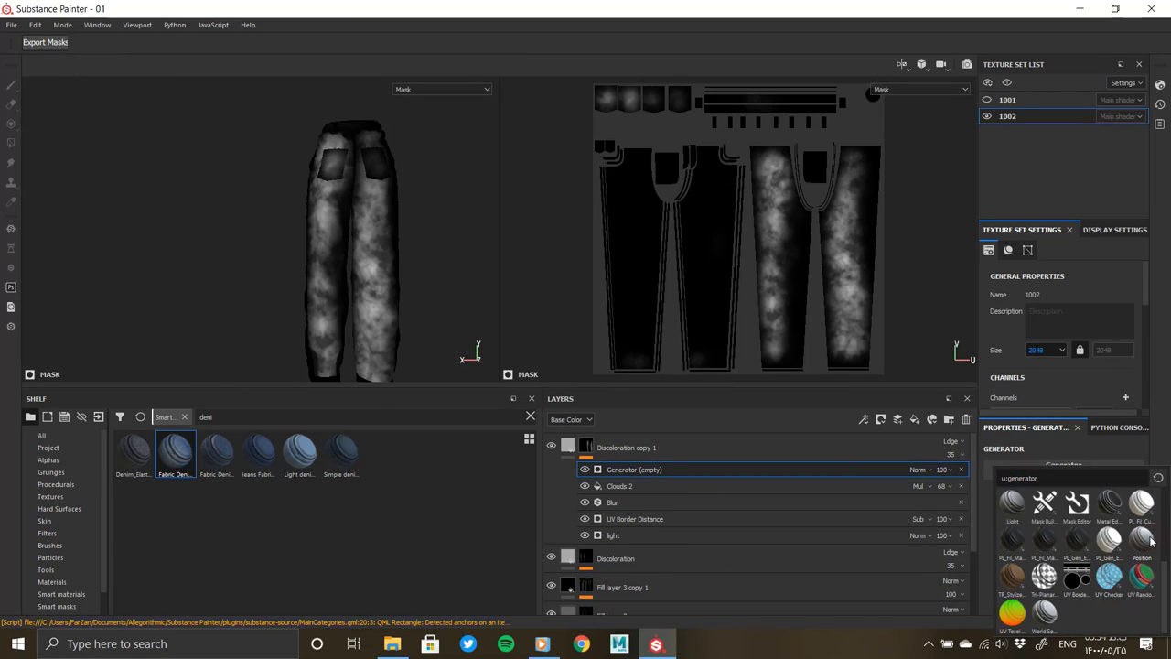
click(1134, 558)
Step: Set the Position gradient to Multiply blend, global balance about 0.43, contrast 0
mouse_move(1073, 572)
mouse_down()
mouse_move(1047, 571)
mouse_move(1030, 592)
mouse_up()
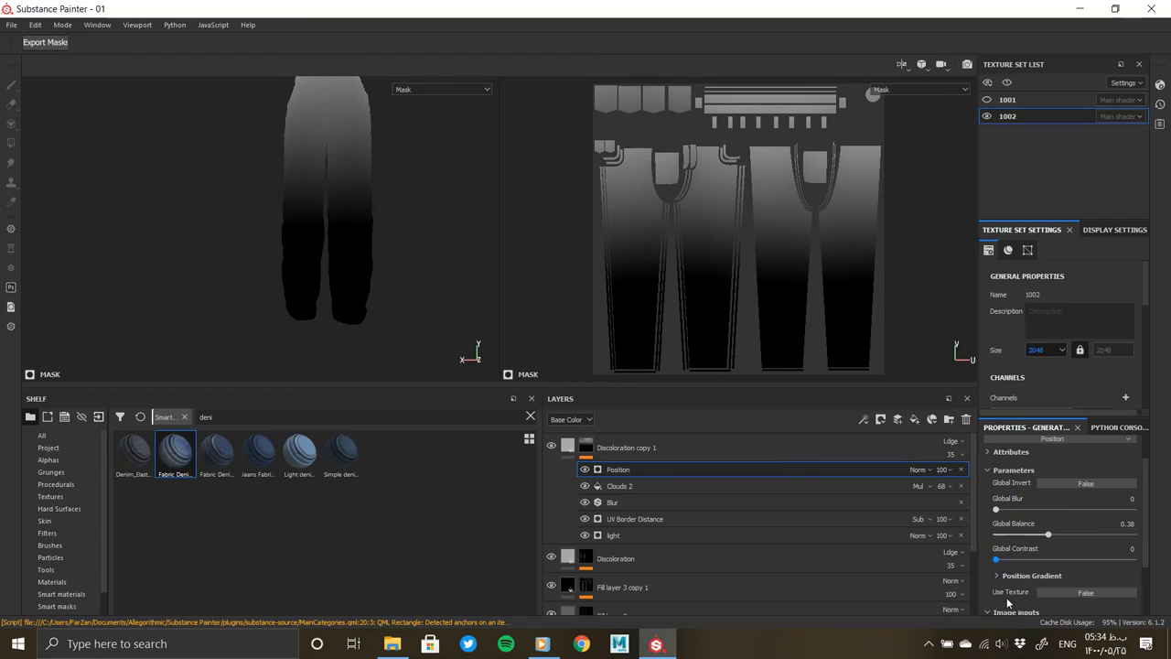
click(917, 469)
click(924, 150)
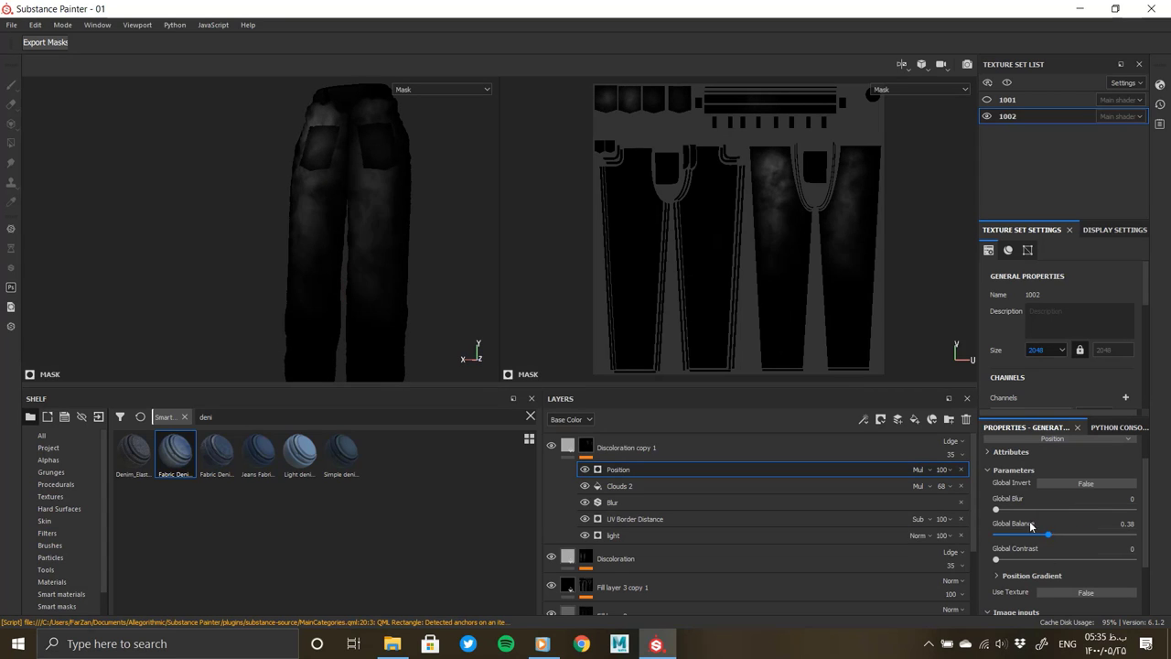
drag(986, 560, 1012, 579)
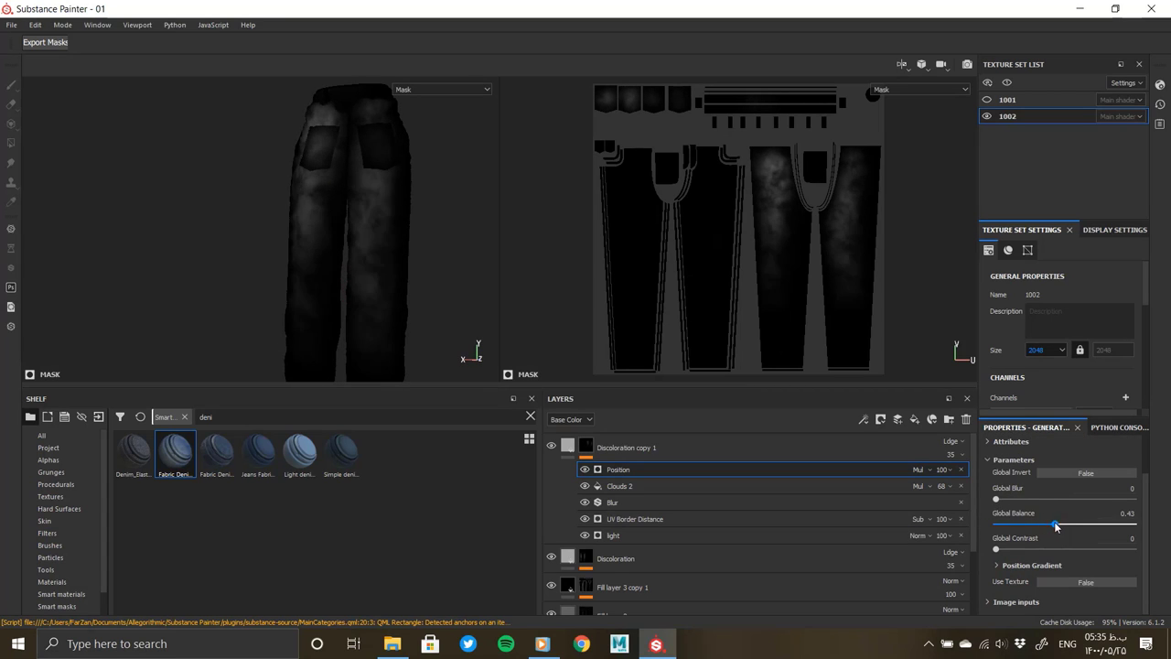
alt+middle_drag(415, 213, 387, 277)
Step: Re-aim the mask's light generator to horizontal angle 94
click(872, 535)
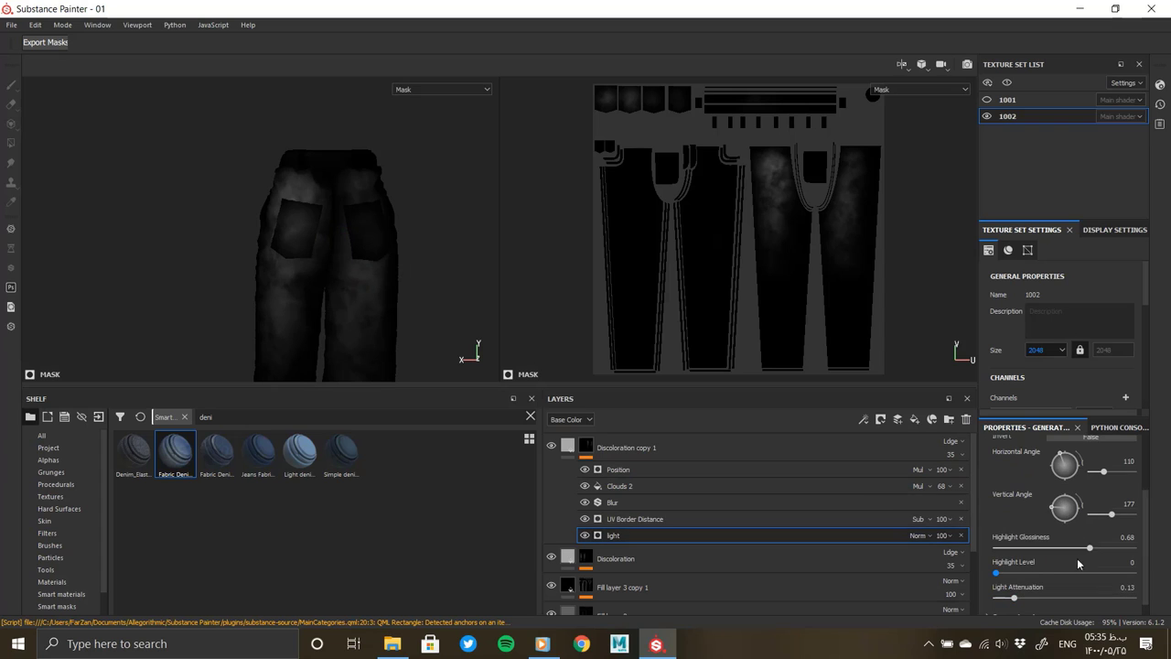
drag(1109, 515, 1114, 512)
drag(1105, 472, 1104, 474)
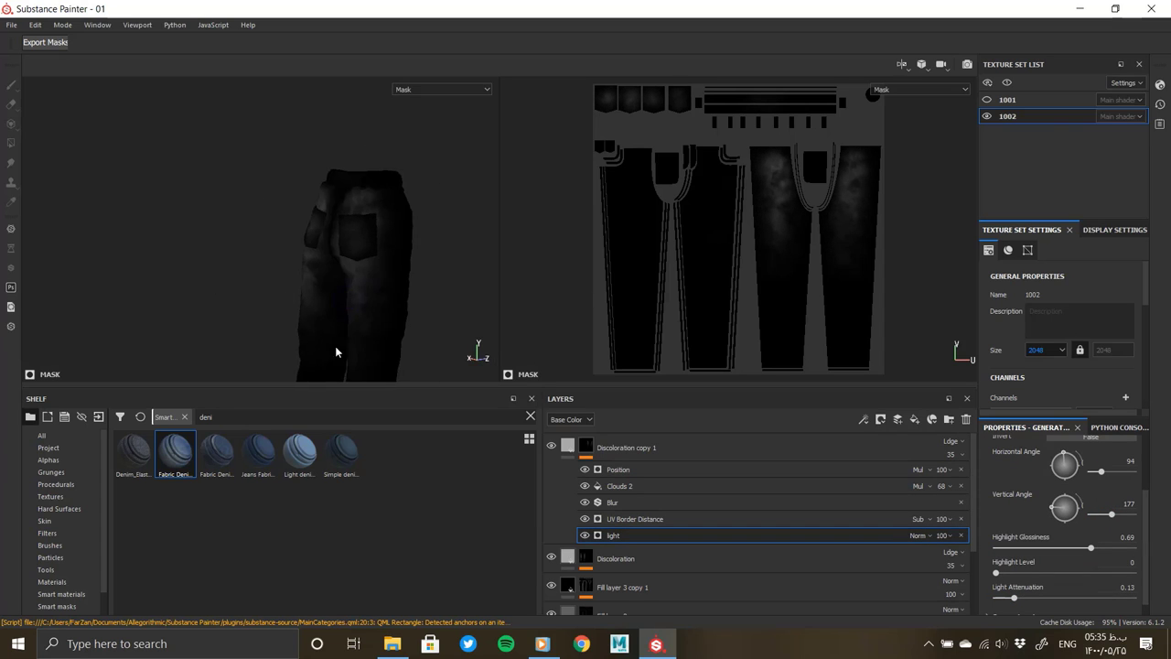
mouse_move(335, 346)
alt+mouse_down()
mouse_move(366, 212)
mouse_move(418, 240)
mouse_move(335, 275)
mouse_move(268, 243)
alt+mouse_up()
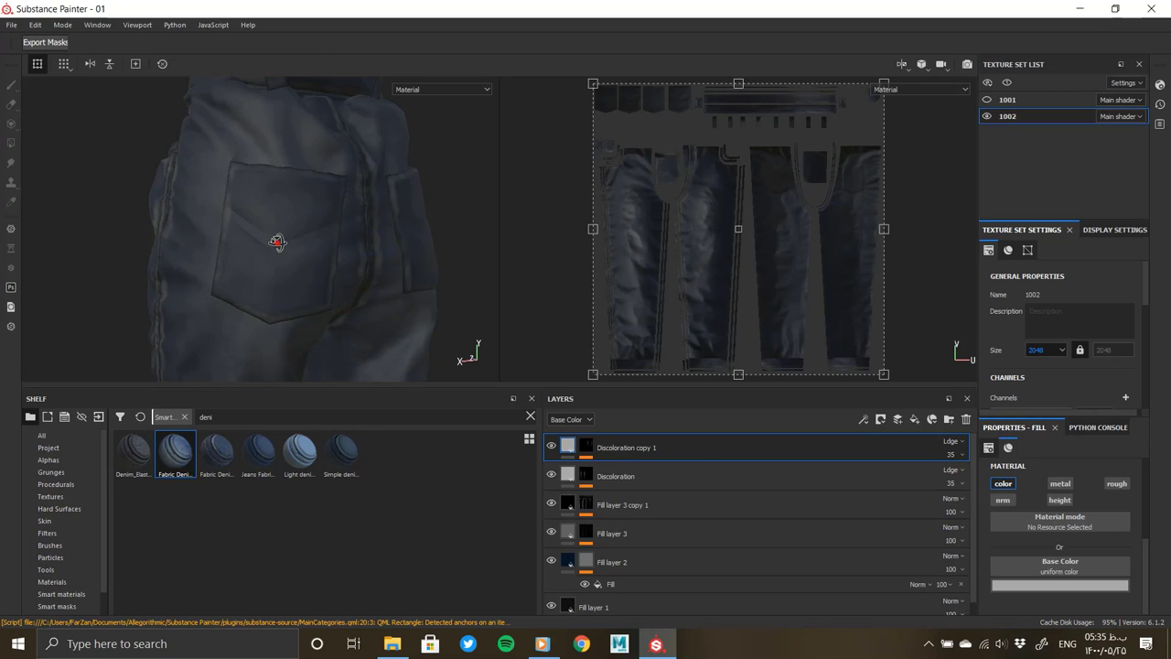
Step: Make the Discoloration copy 1 base colour white
click(1014, 585)
click(982, 460)
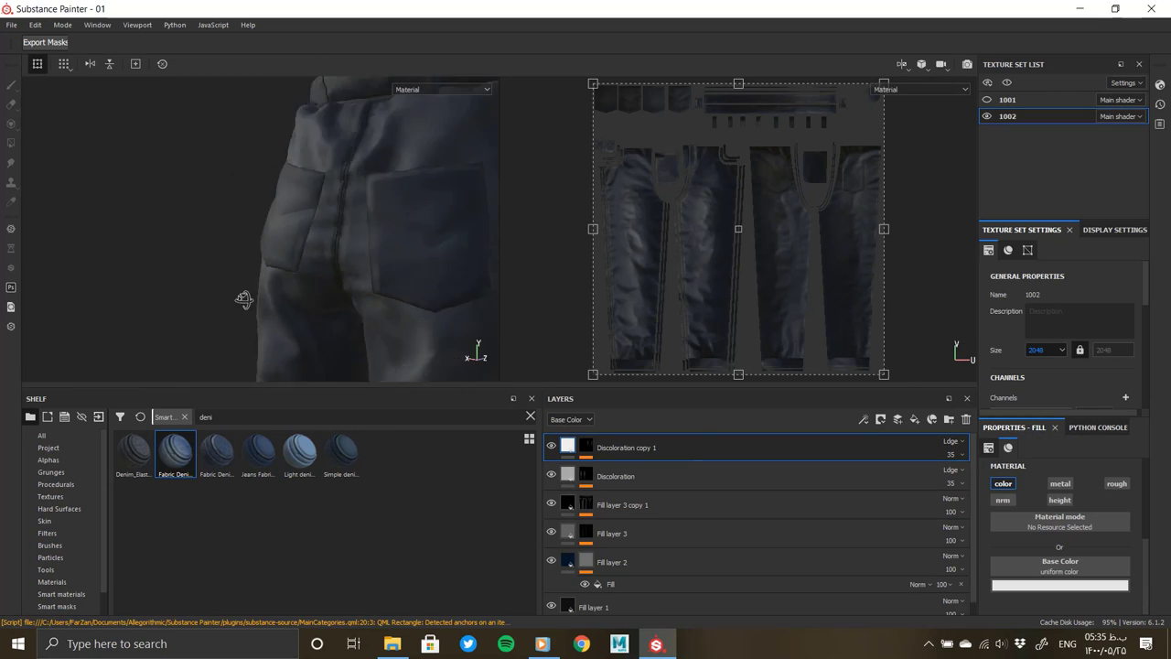
mouse_move(244, 301)
alt+mouse_down()
mouse_move(387, 305)
mouse_move(345, 163)
mouse_move(332, 191)
mouse_move(360, 271)
mouse_move(225, 210)
mouse_move(245, 263)
alt+mouse_up()
Step: Add Fill layer 4 on top with a black mask and a fill effect
scroll(245, 263, up, 2)
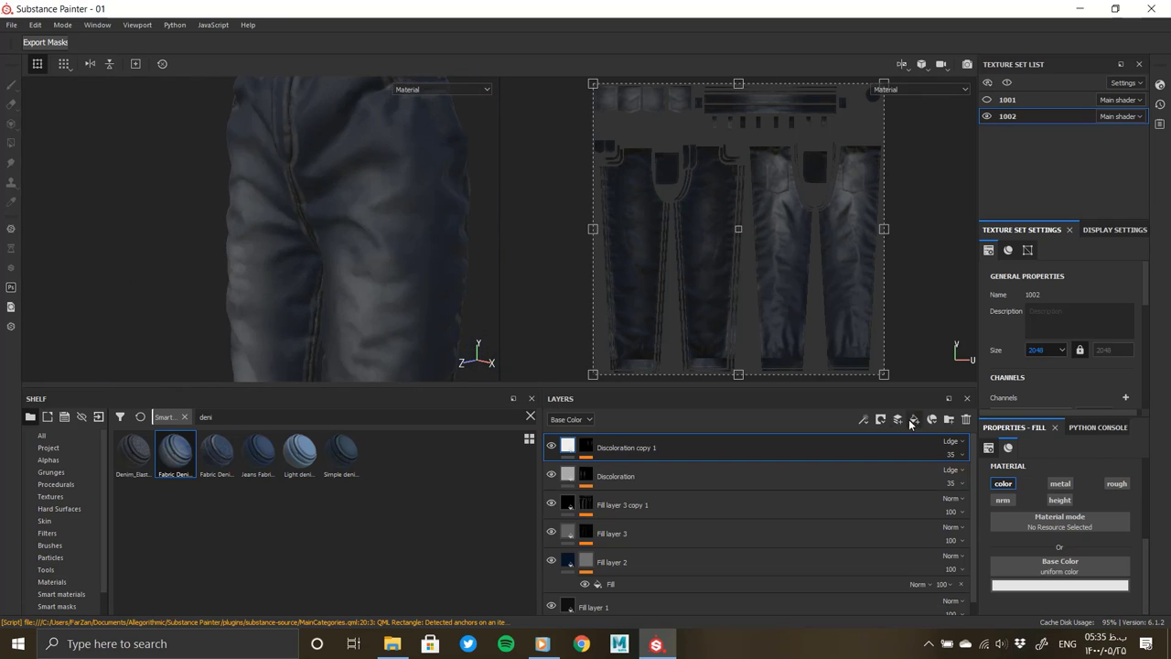
click(914, 419)
right_click(585, 446)
click(1059, 482)
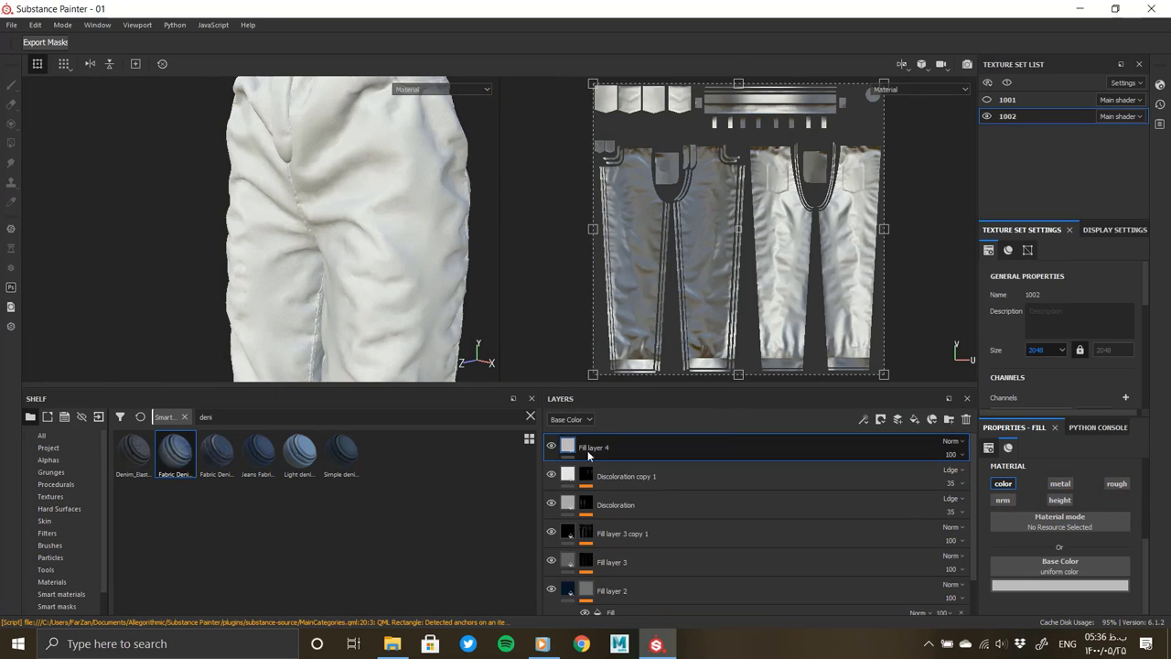
right_click(586, 446)
click(622, 85)
right_click(586, 446)
click(658, 370)
Step: Search 'tile' in the grayscale resources and use Tile Generator for the mask fill
click(1017, 471)
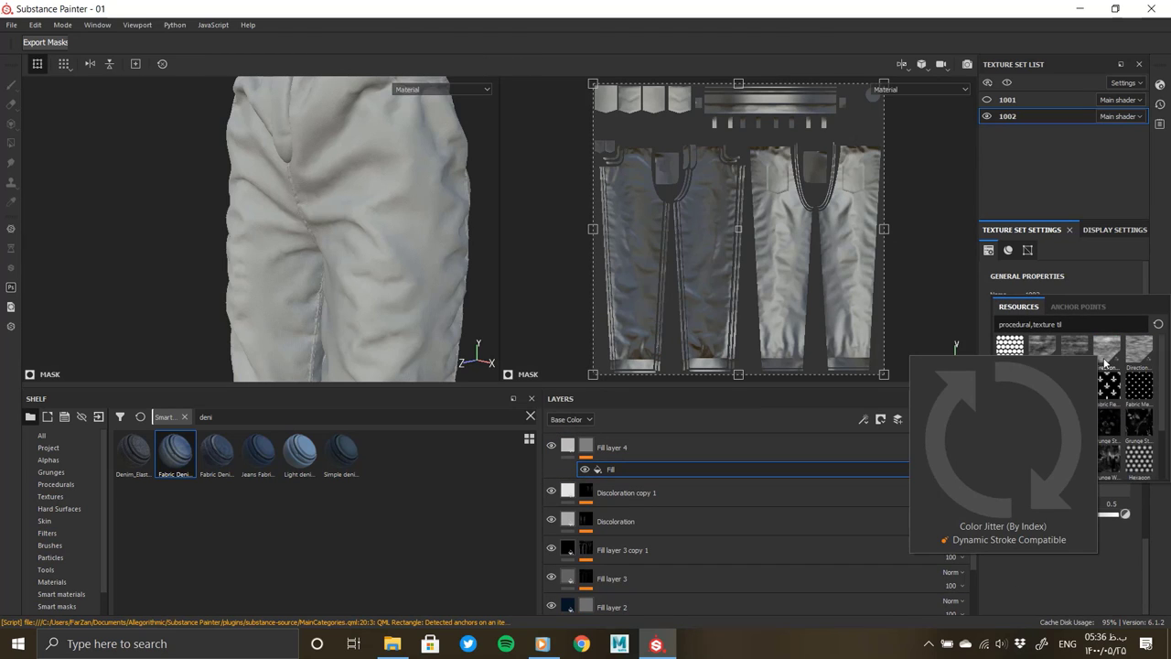
text(e)
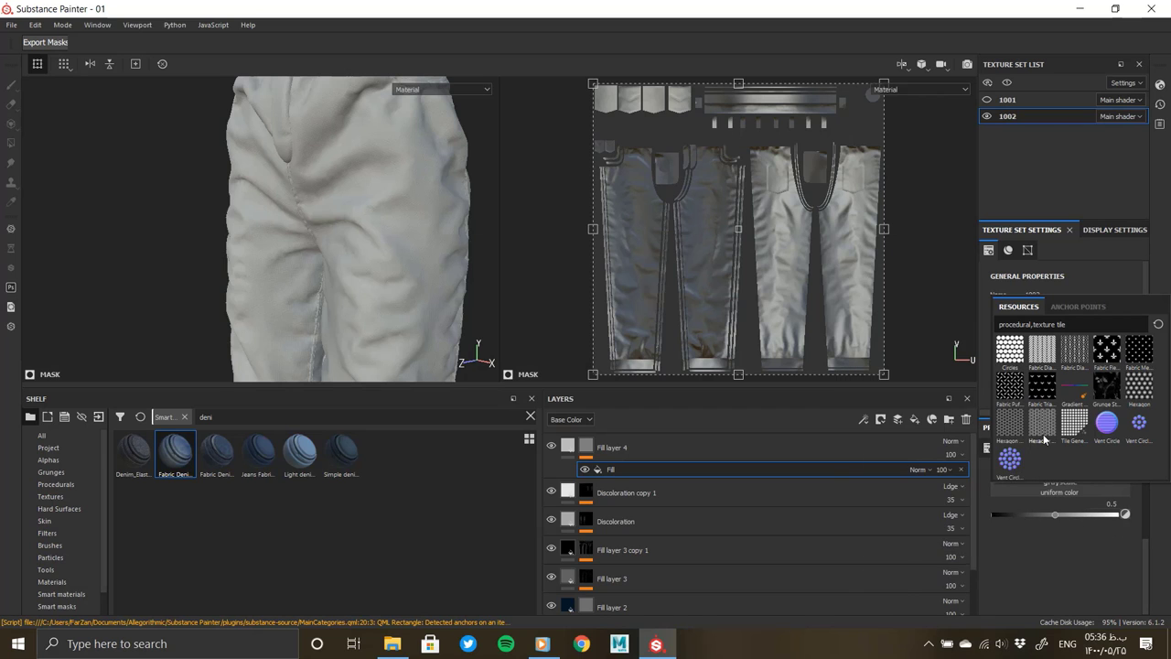
key(BackSpace)
key(BackSpace)
key(BackSpace)
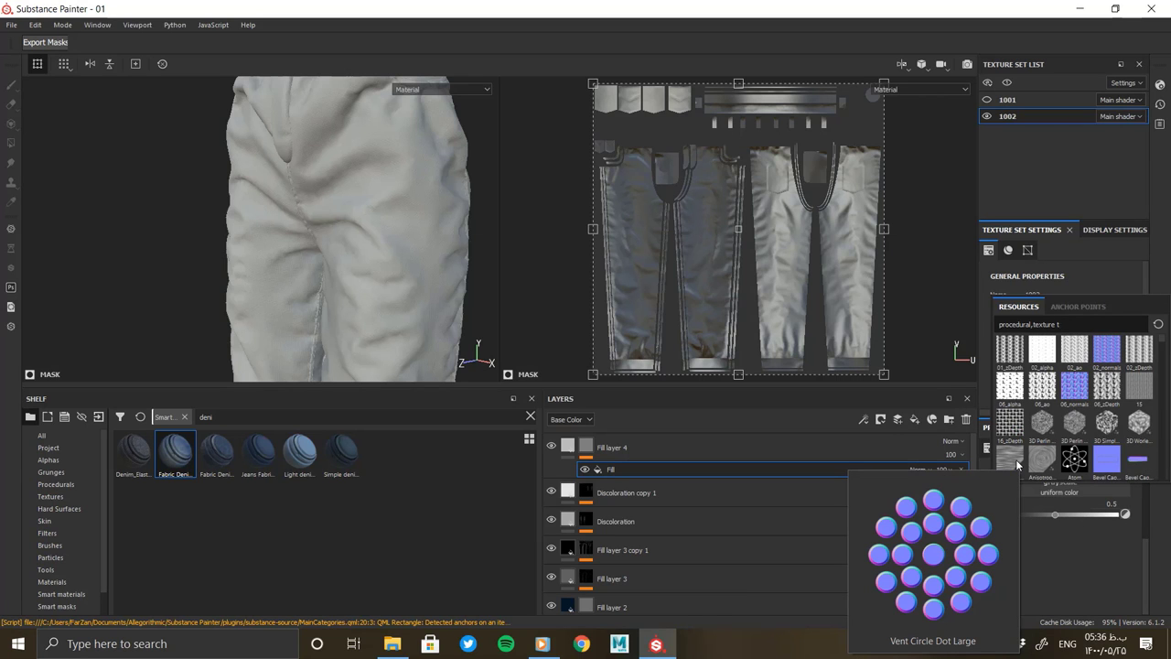
key(BackSpace)
text(tile)
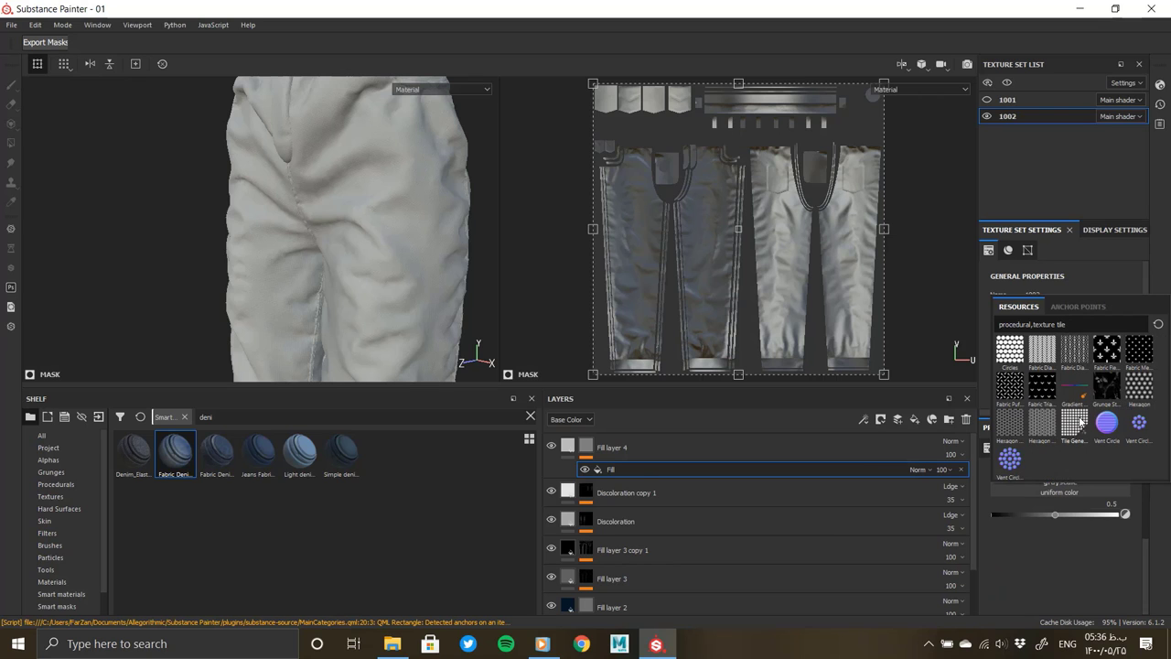
click(1075, 421)
scroll(354, 264, down, 5)
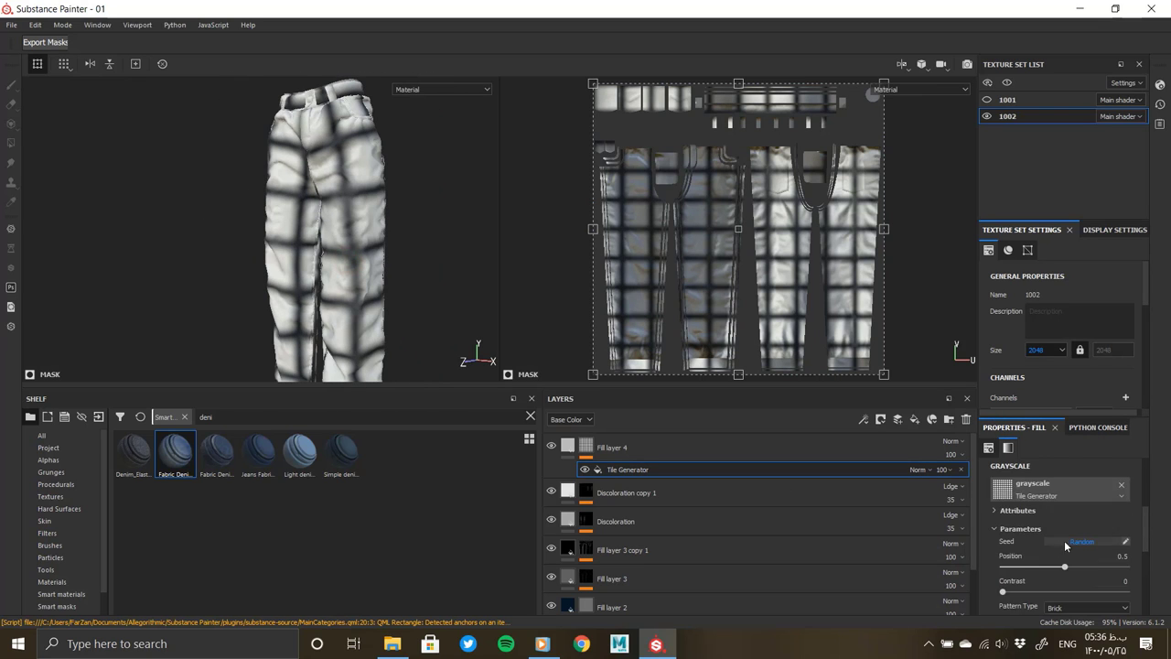
scroll(1064, 549, down, 2)
Step: Drag the Shape Capsule alpha into the Tile Generator's Custom Pattern and set length about 0.63
click(1064, 573)
scroll(1094, 519, down, 5)
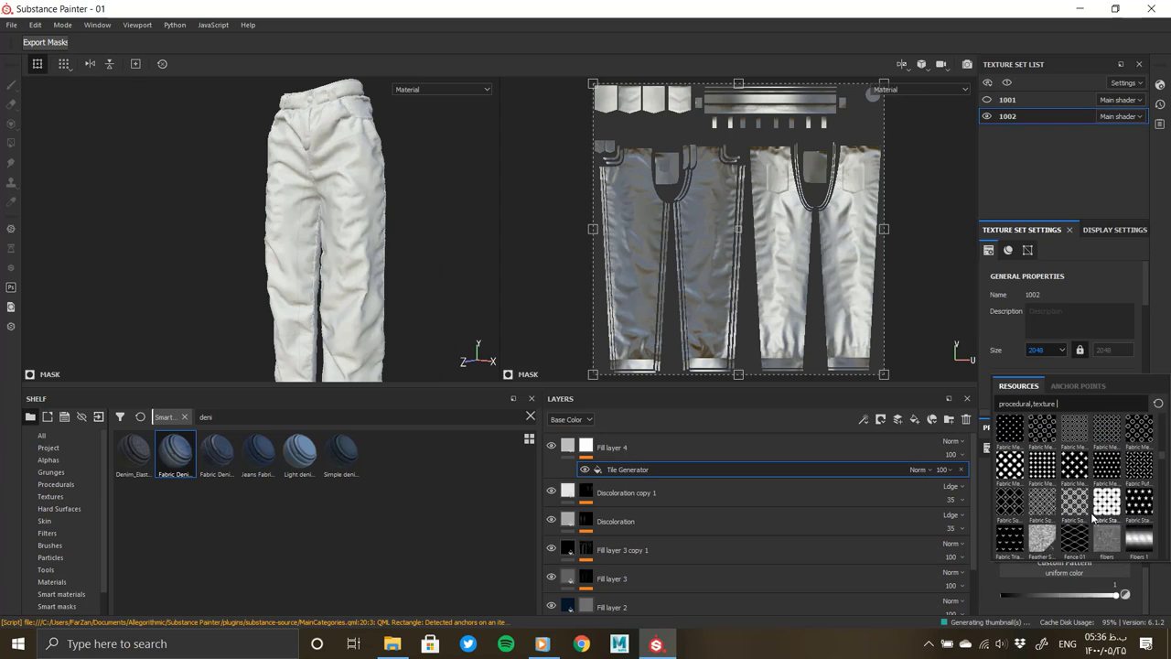
scroll(1112, 510, down, 5)
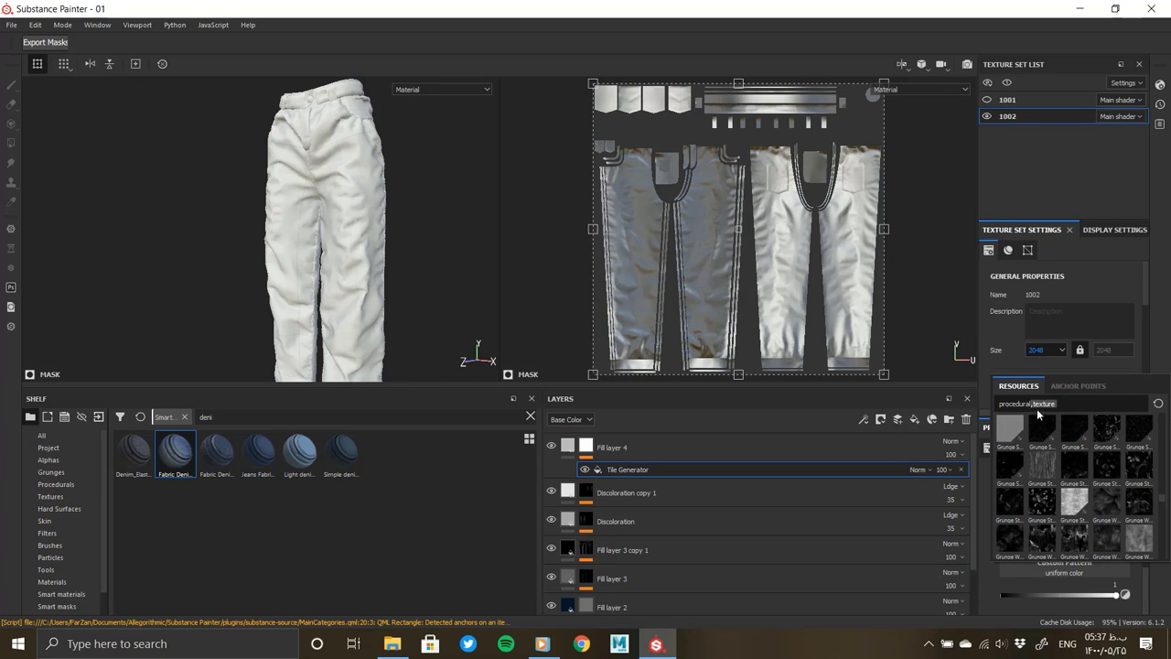
click(48, 459)
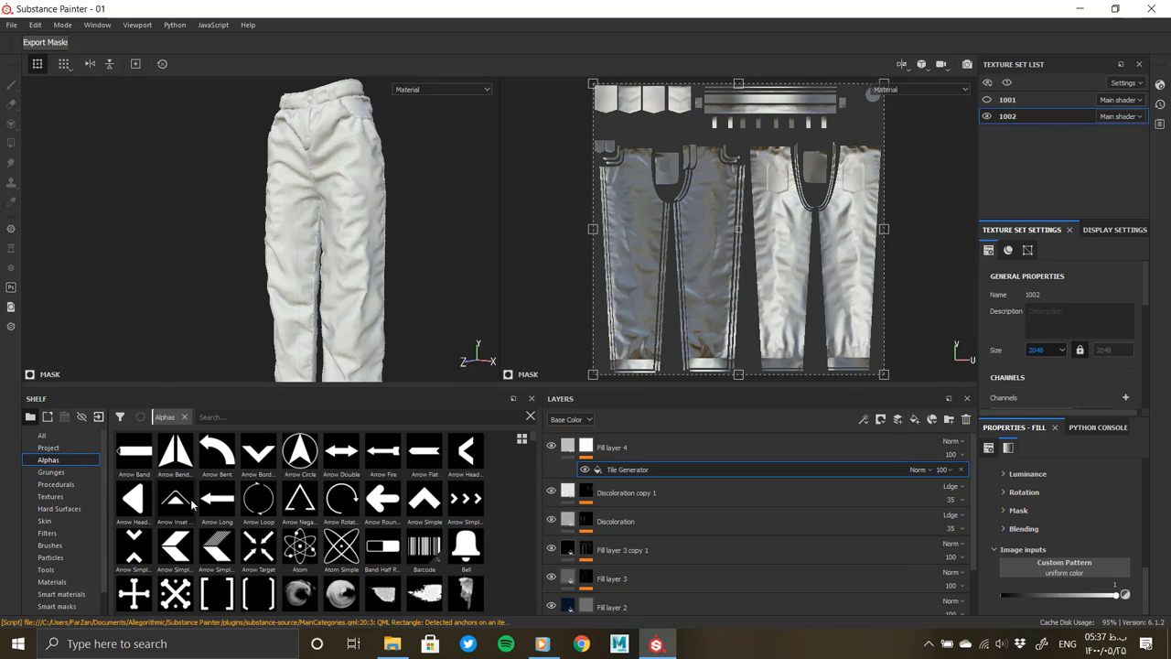
scroll(224, 528, down, 3)
scroll(238, 516, down, 3)
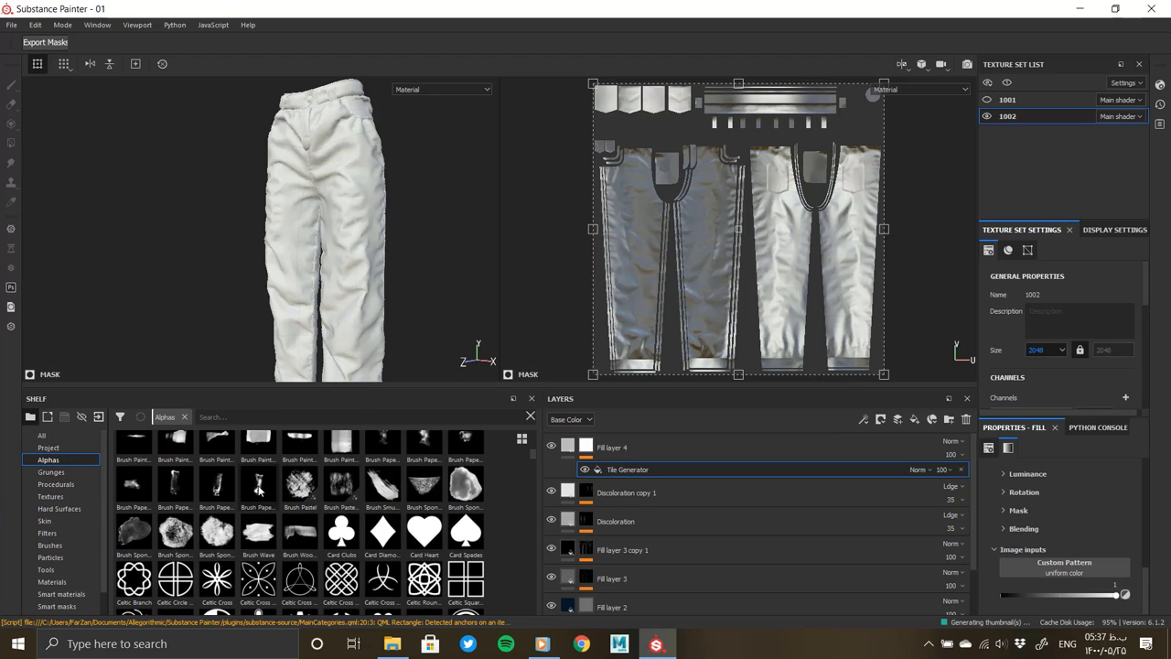
scroll(256, 498, down, 3)
scroll(270, 482, down, 3)
scroll(347, 470, down, 5)
scroll(340, 485, down, 5)
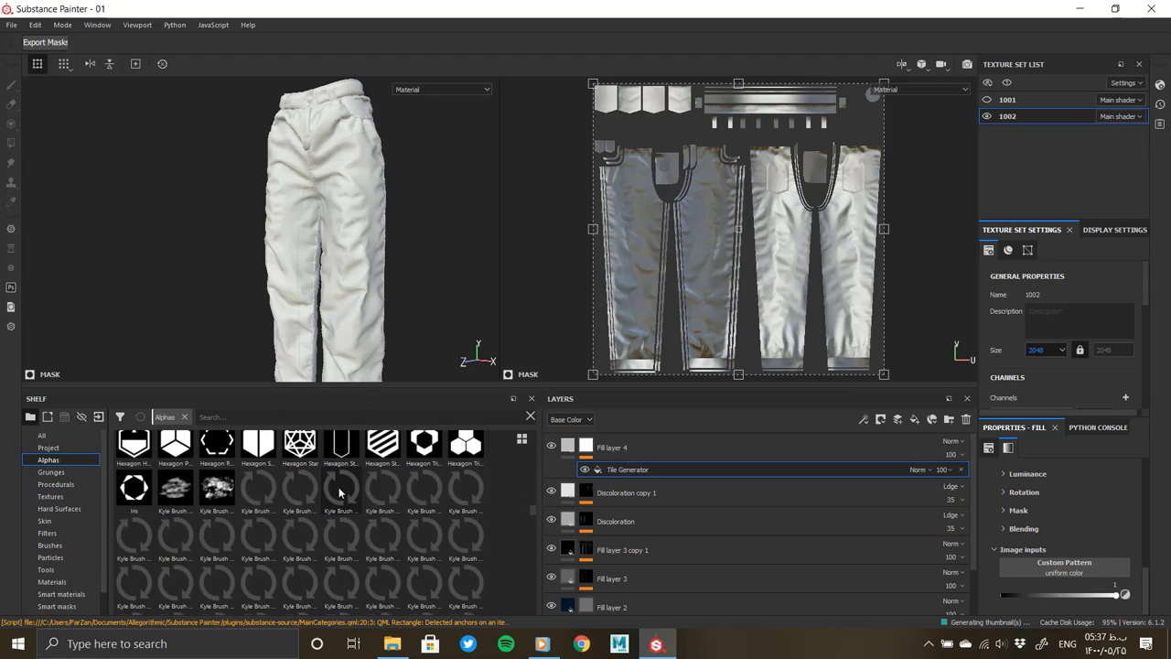
scroll(339, 489, down, 5)
scroll(339, 491, down, 3)
scroll(339, 492, down, 3)
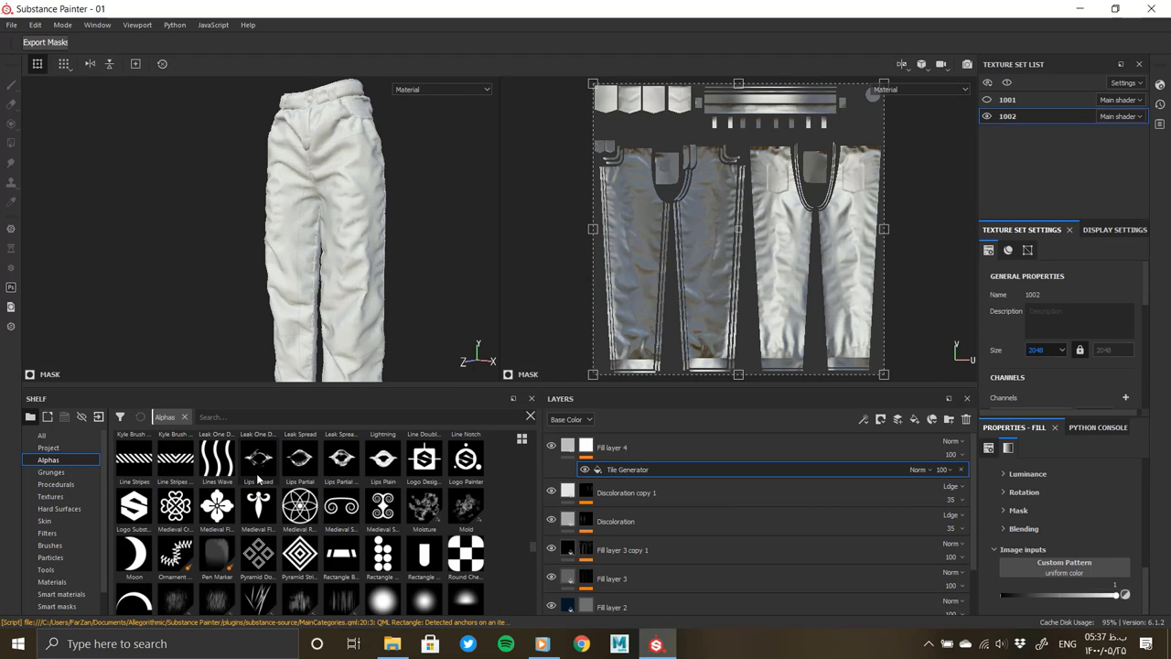
scroll(258, 478, down, 3)
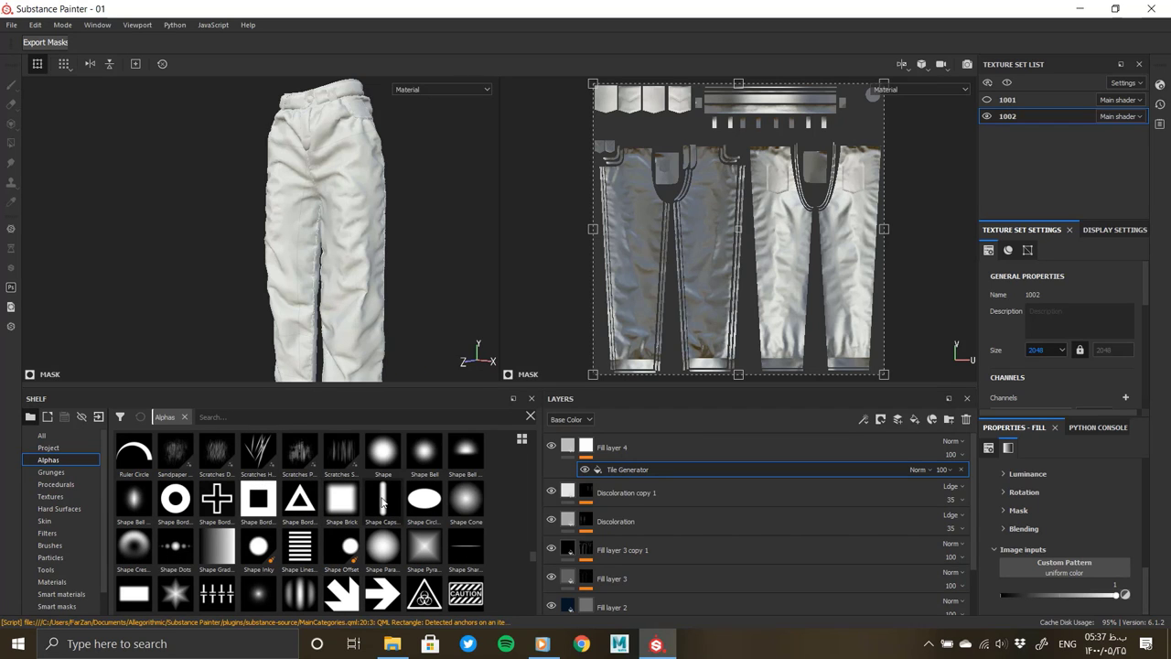
mouse_move(382, 499)
mouse_down()
mouse_move(470, 416)
mouse_move(1077, 571)
mouse_up()
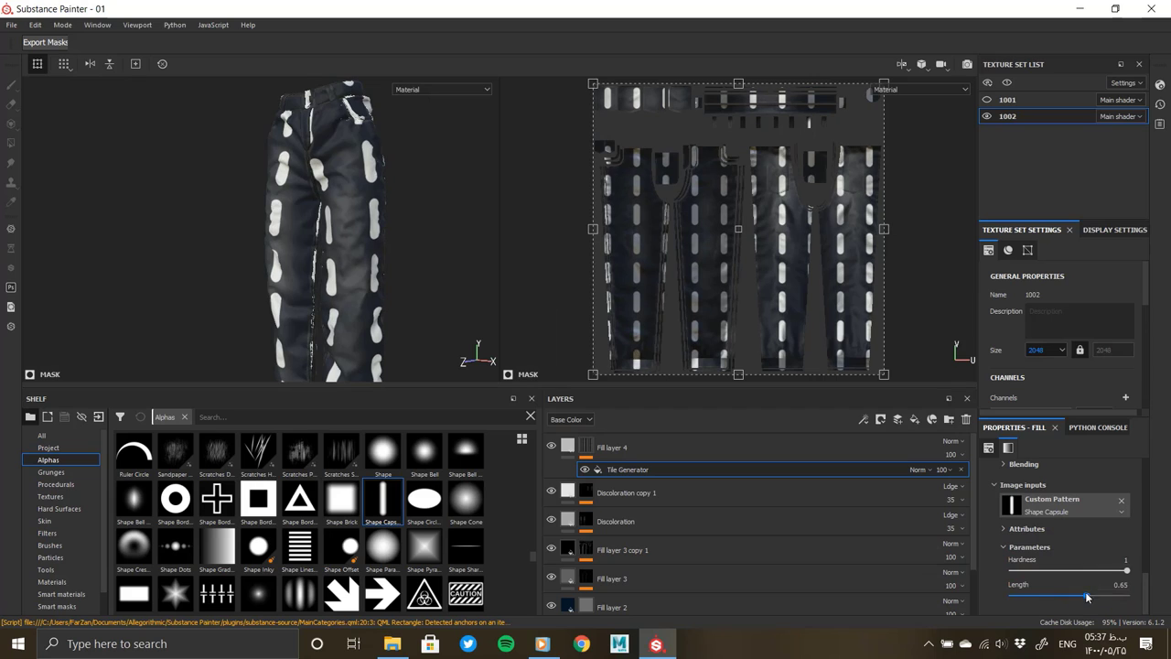
drag(1088, 592, 1086, 597)
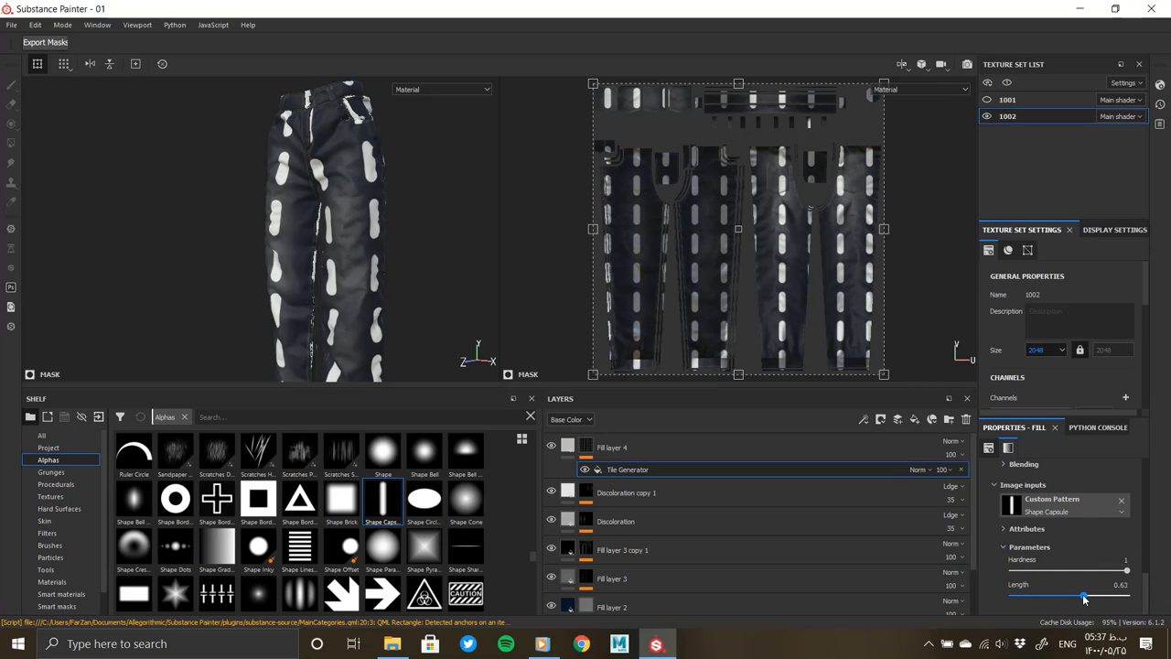
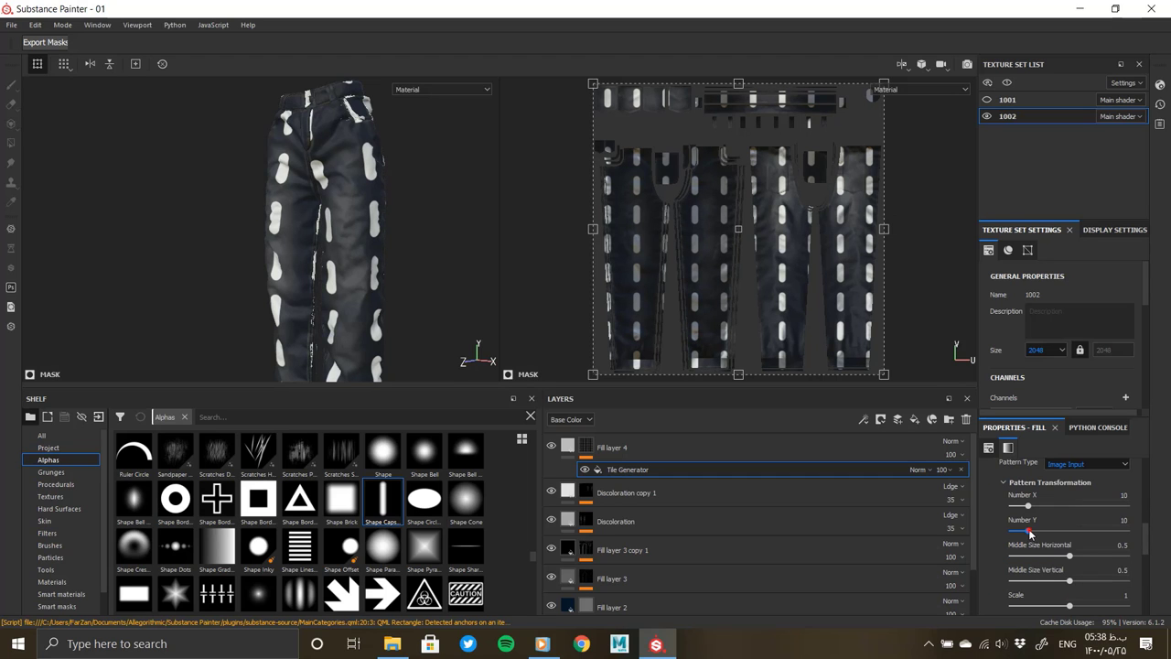
Step: Set the Tile Generator's Number X and Number Y to 200 for a dense tile pattern
drag(1029, 532, 1126, 531)
drag(1027, 505, 1126, 505)
scroll(389, 353, up, 3)
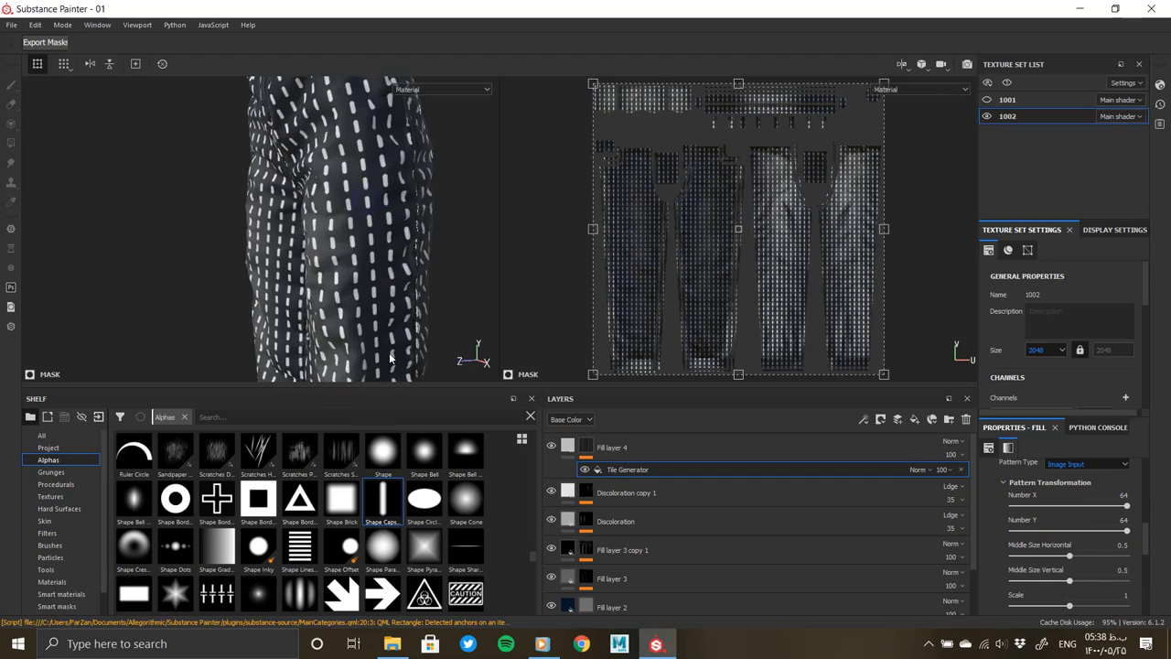
text(120)
key(Return)
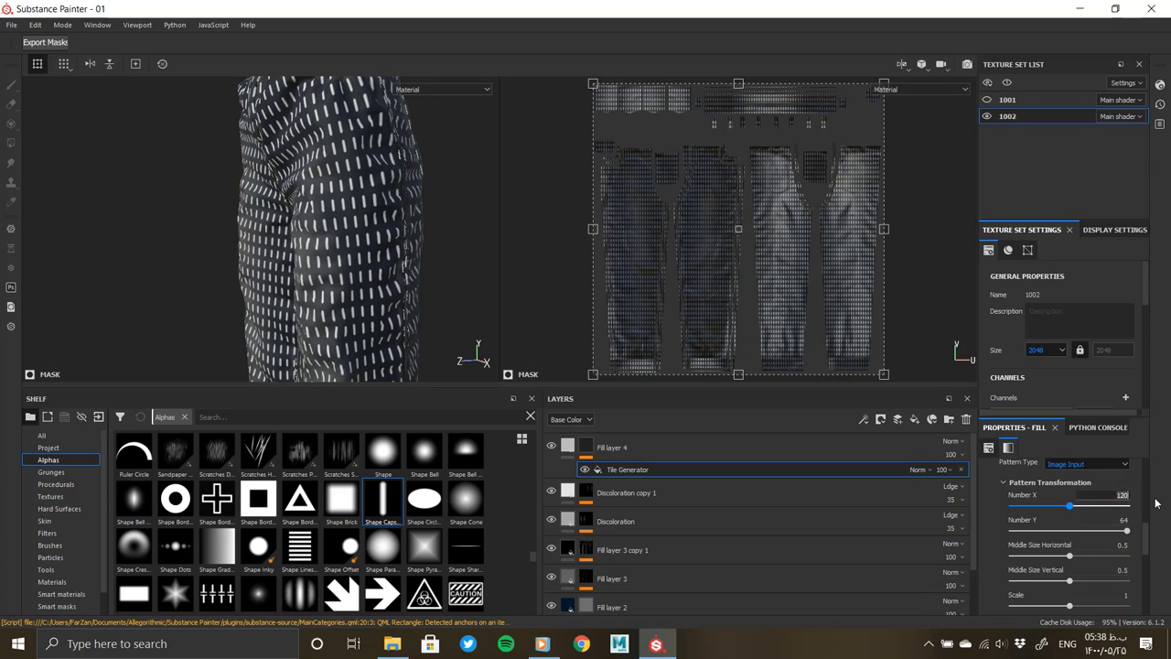
text(60)
key(Return)
text(200)
key(Return)
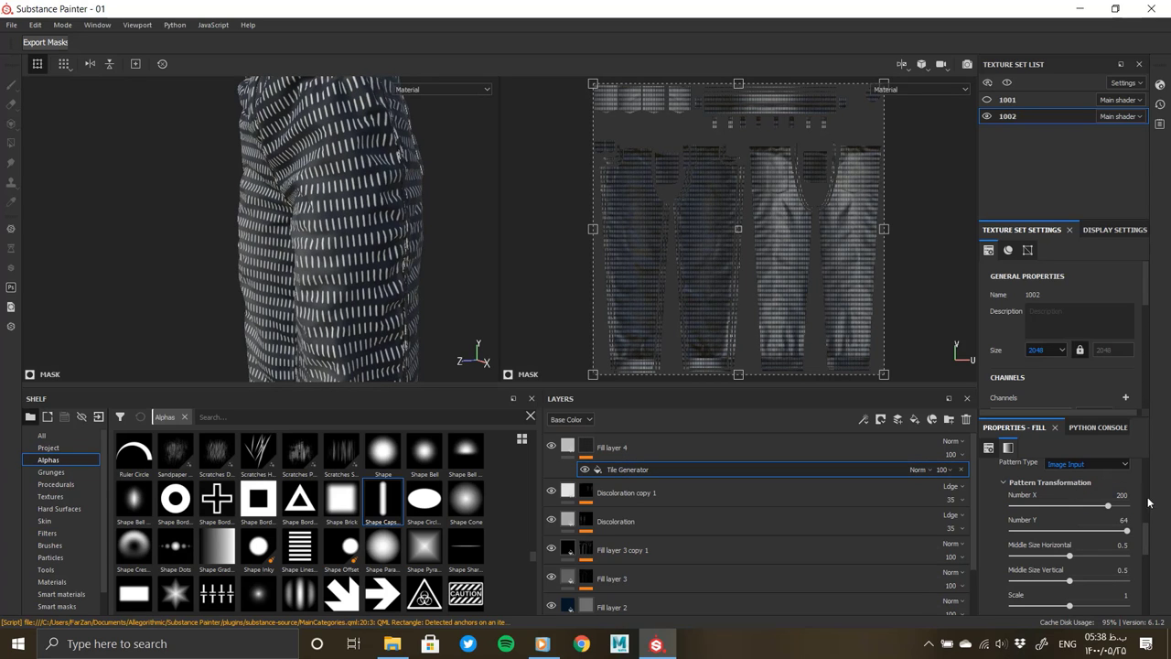
drag(1126, 530, 1097, 532)
drag(1025, 529, 1114, 519)
key(Return)
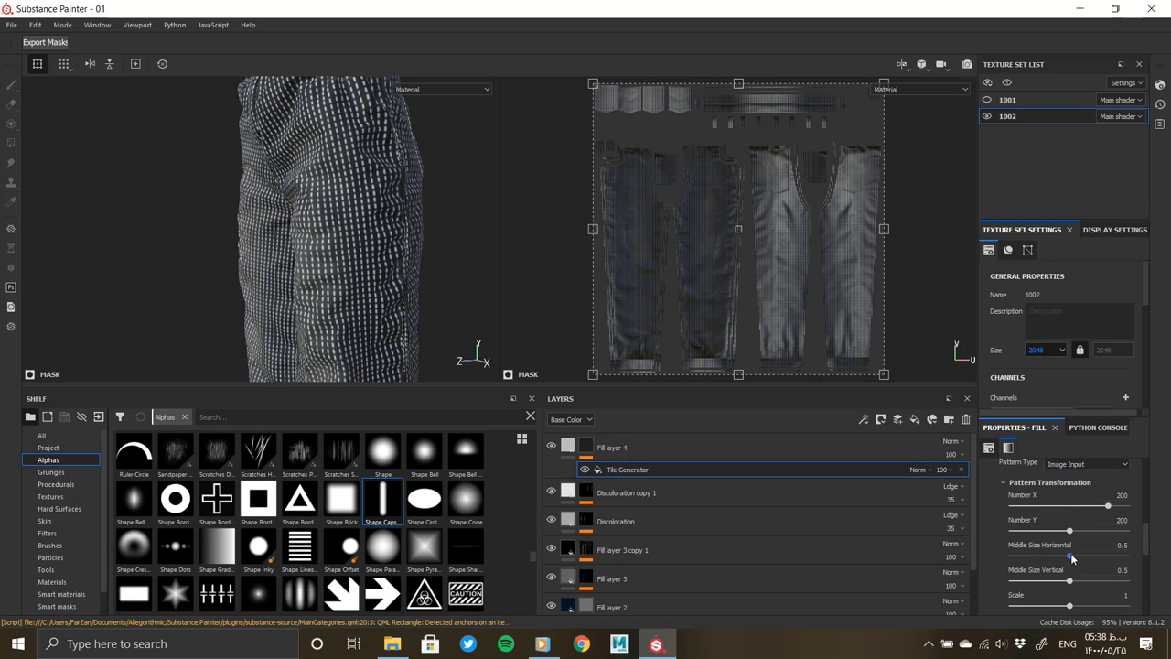
Step: Adjust the tiles' Middle Size, Scale and Scale Variation
mouse_move(1072, 558)
mouse_down()
mouse_move(1087, 555)
mouse_move(1076, 553)
mouse_up()
drag(1098, 609, 1055, 606)
scroll(326, 318, up, 3)
scroll(1052, 584, down, 2)
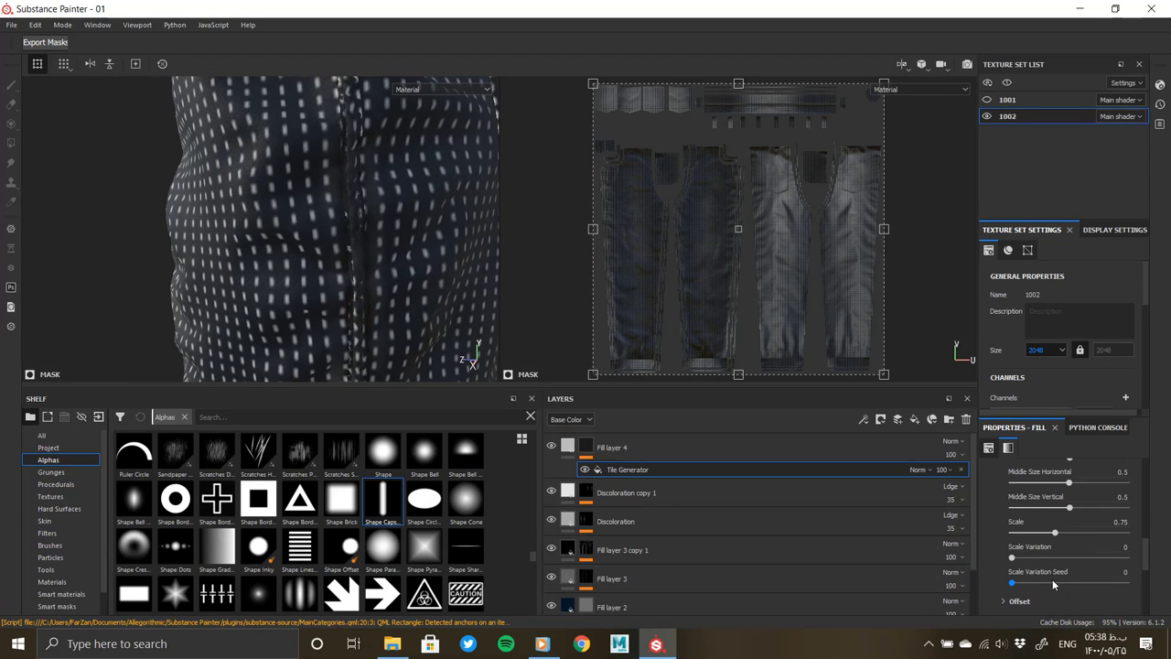
mouse_move(1058, 557)
mouse_down()
mouse_move(1062, 569)
mouse_move(1094, 532)
mouse_up()
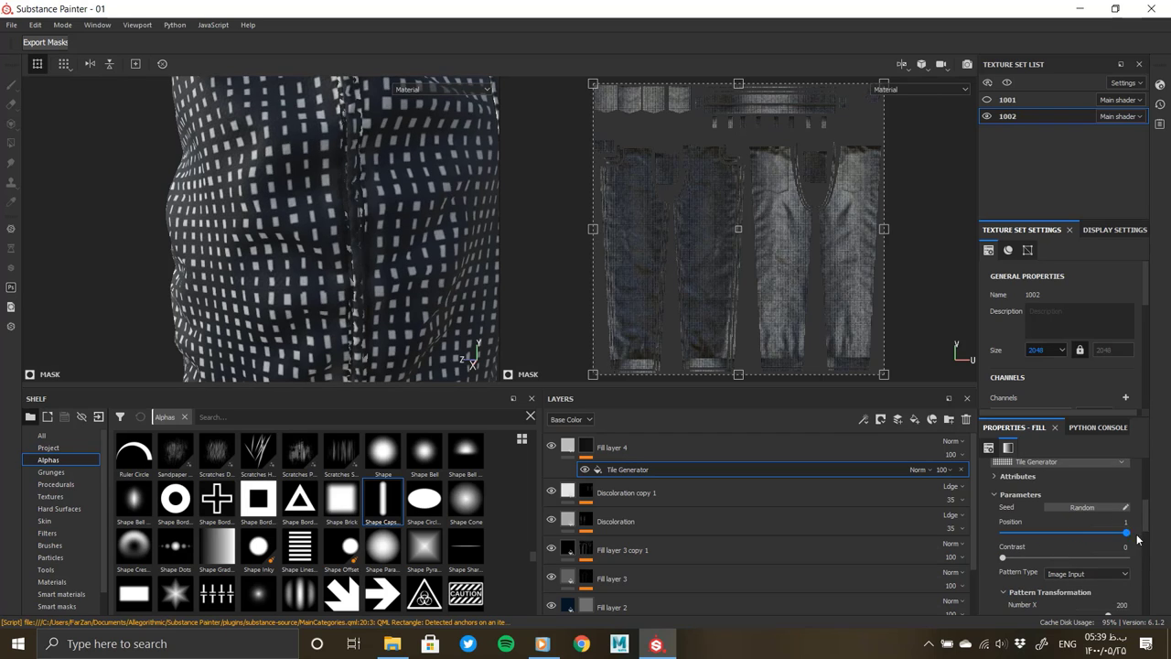
scroll(1061, 530, up, 3)
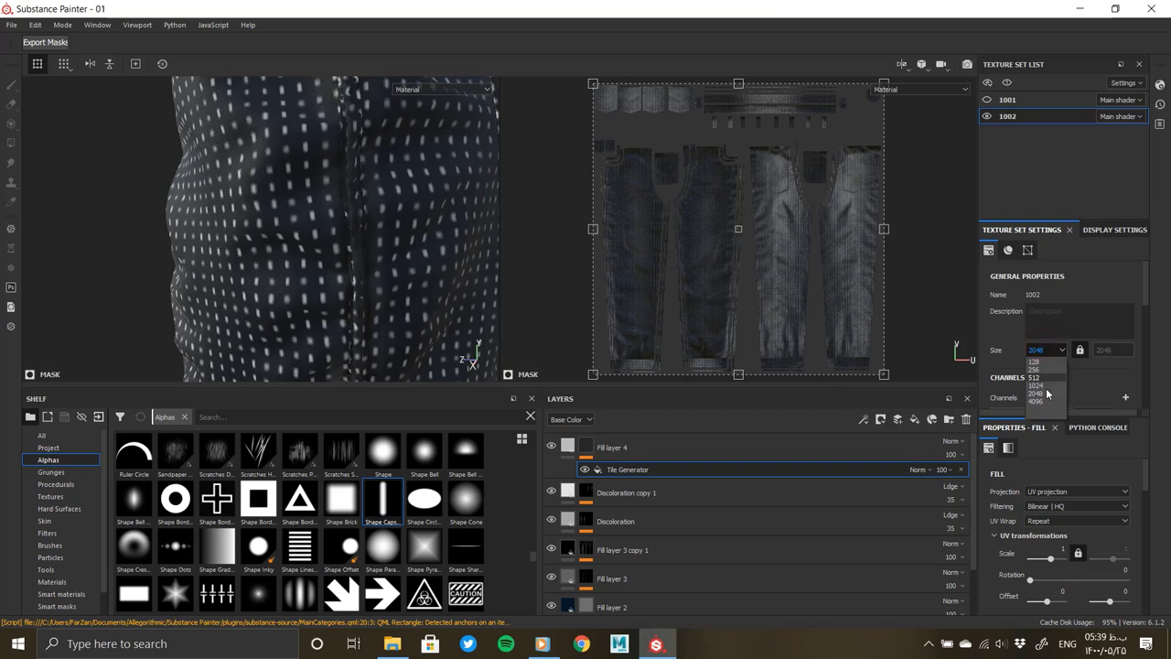
Step: Raise the texture resolution to 4096, set the fill UV Scale to 6, and inspect the plaid
click(1043, 401)
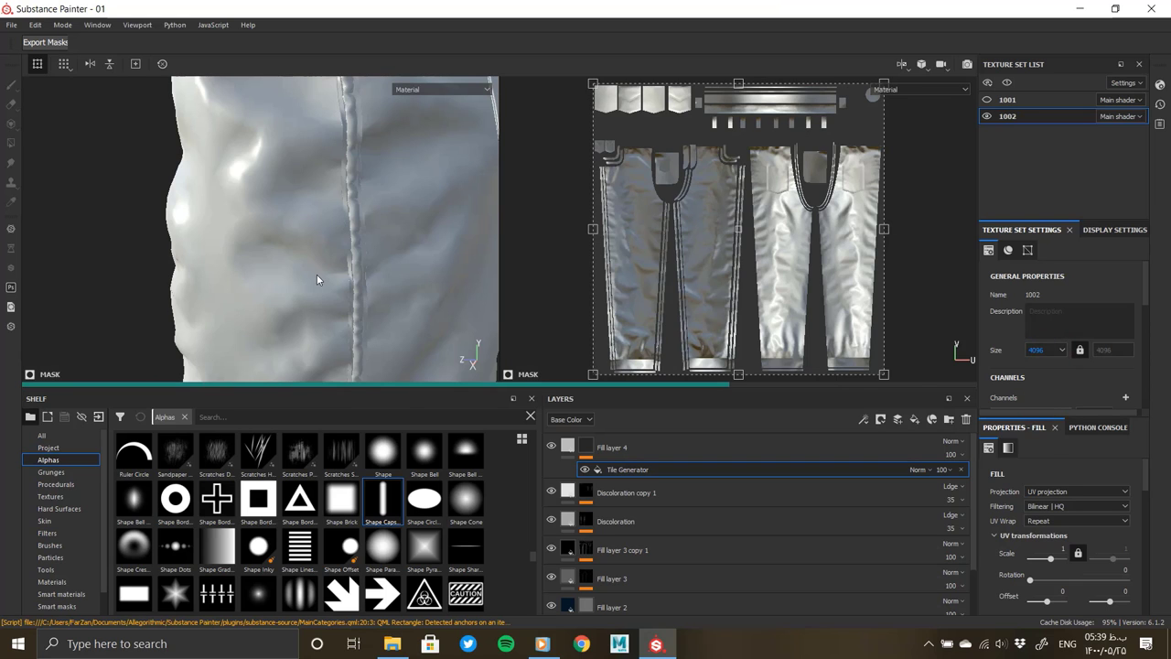
middle_drag(348, 348, 101, 227)
scroll(1043, 594, down, 5)
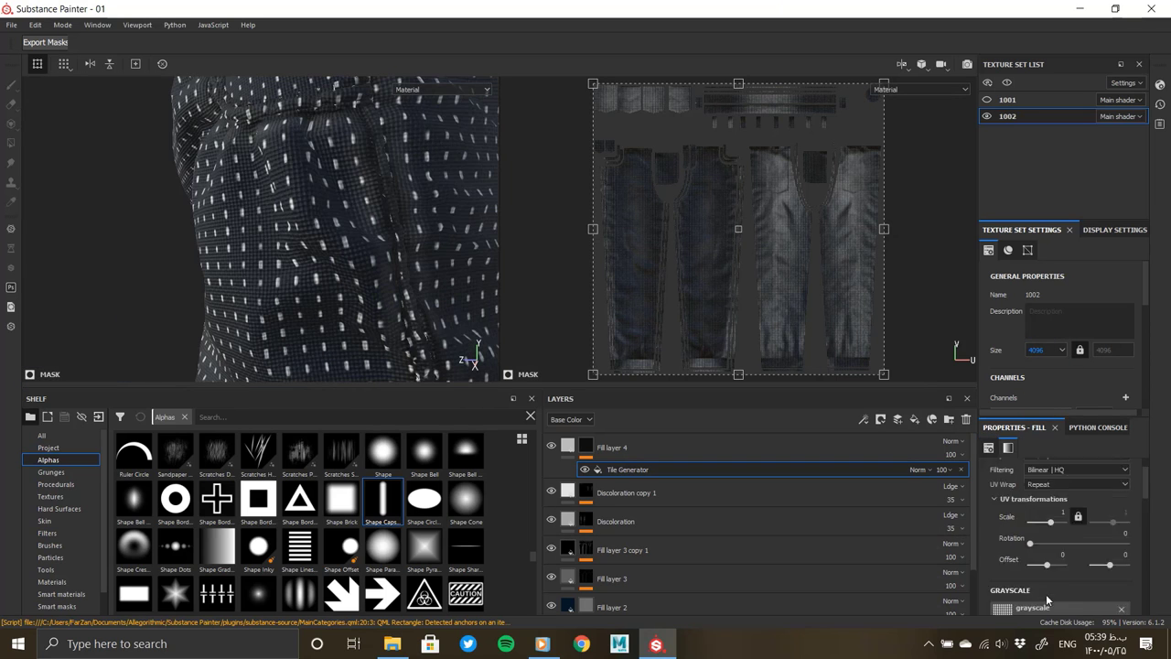
scroll(1035, 585, down, 2)
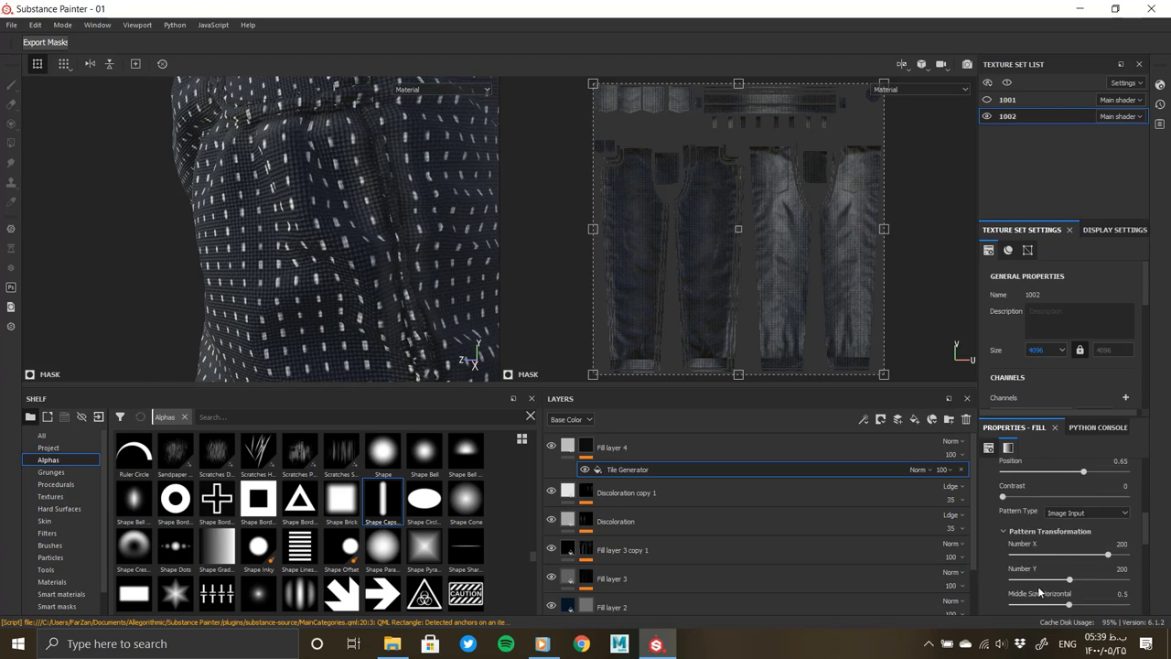
scroll(1042, 585, up, 5)
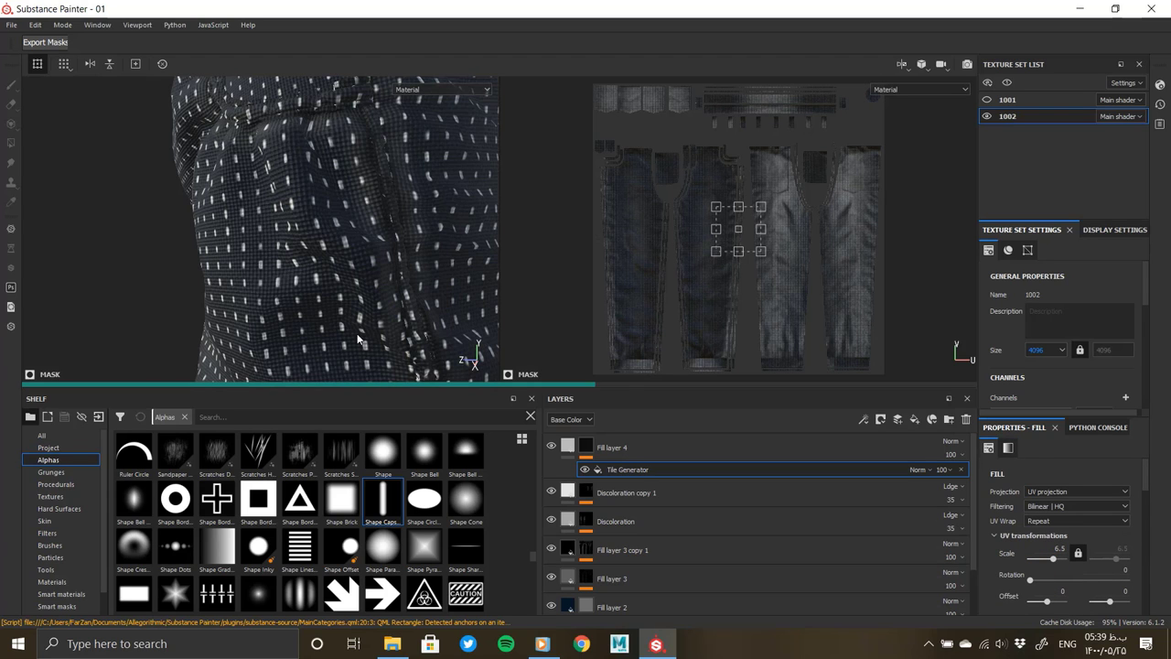
scroll(356, 333, up, 2)
scroll(327, 295, up, 2)
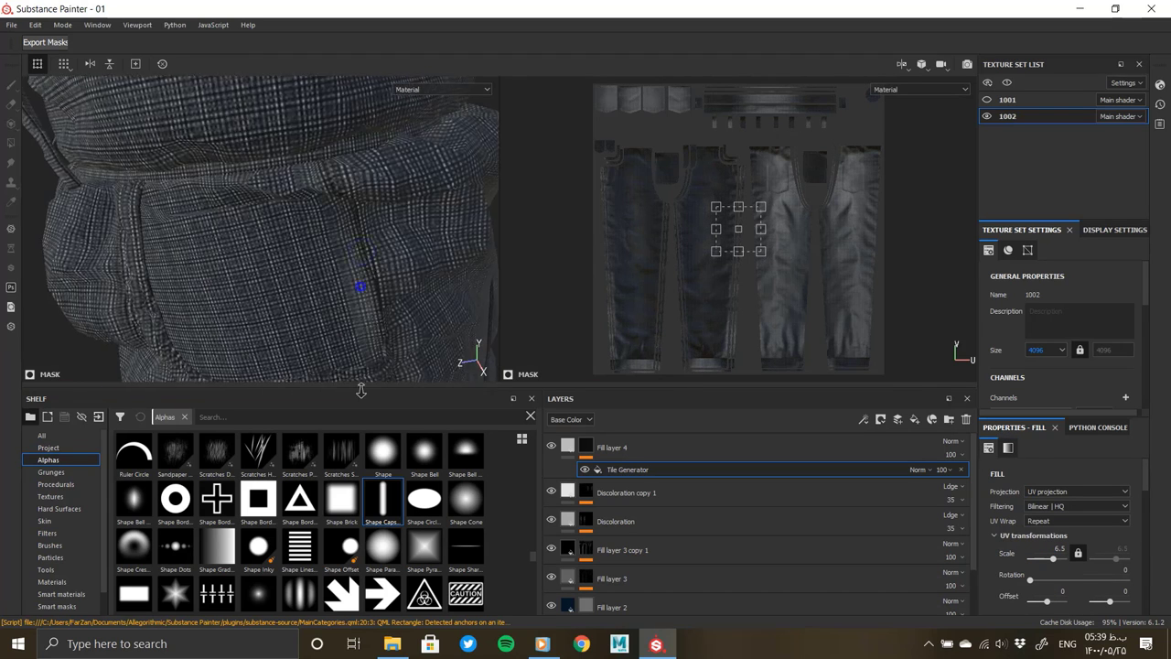
scroll(401, 296, up, 2)
alt+drag(401, 295, 537, 356)
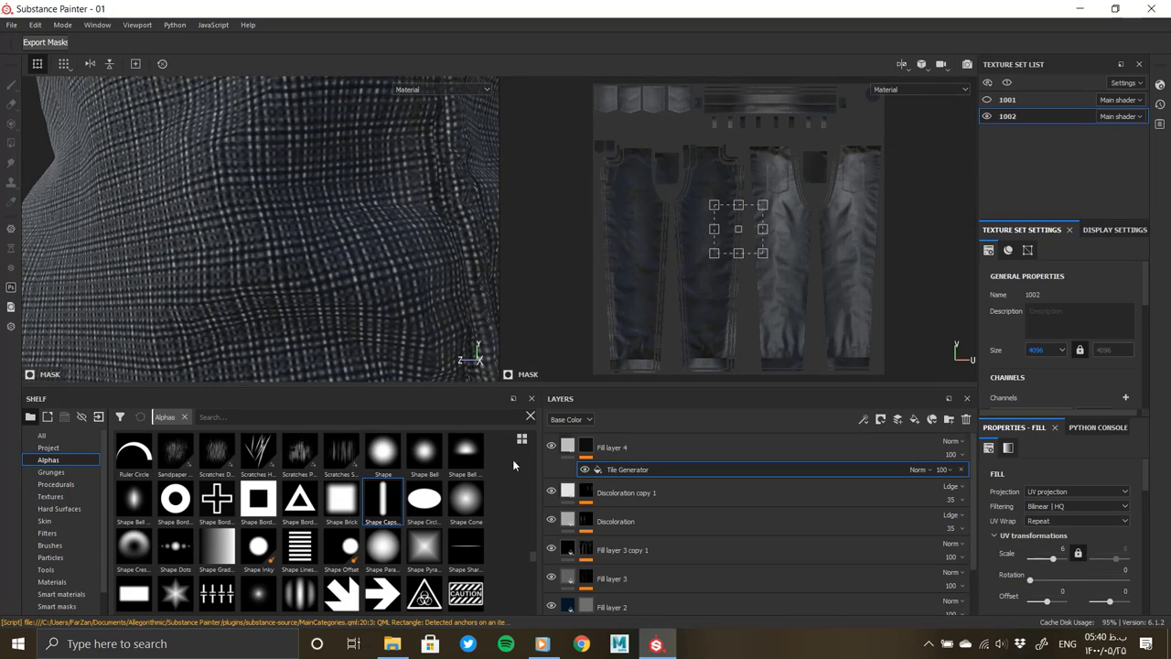
Step: Add a UV Border Distance generator to the mask in Multiply mode with Balance 0.17
right_click(624, 470)
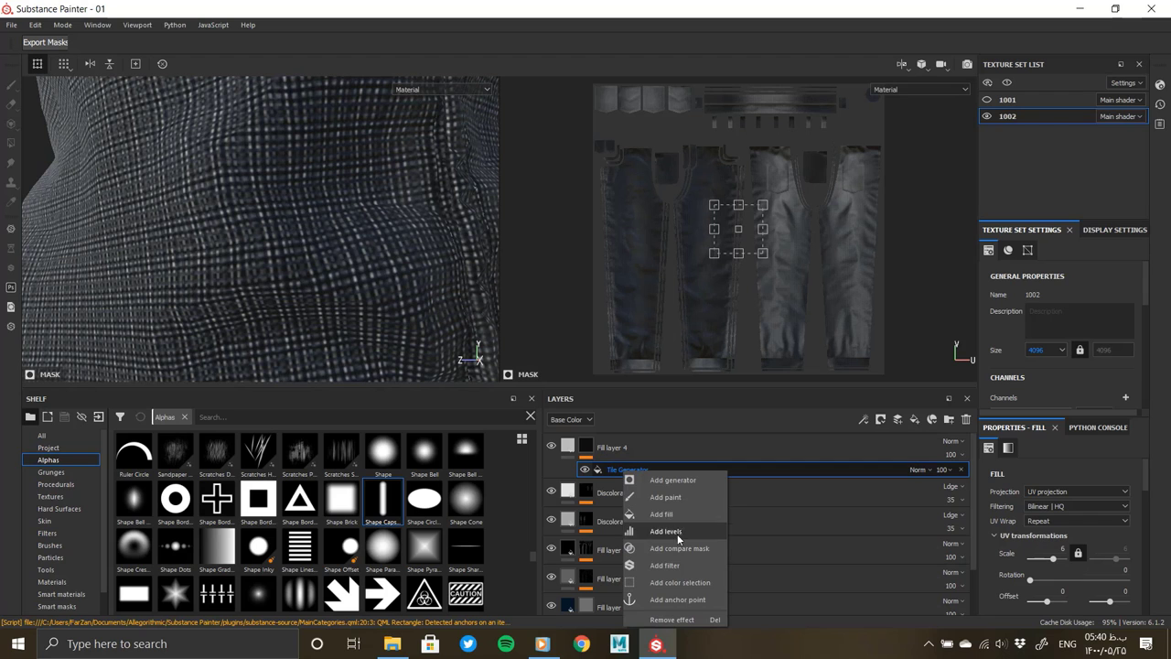
click(673, 480)
click(1062, 465)
click(1079, 580)
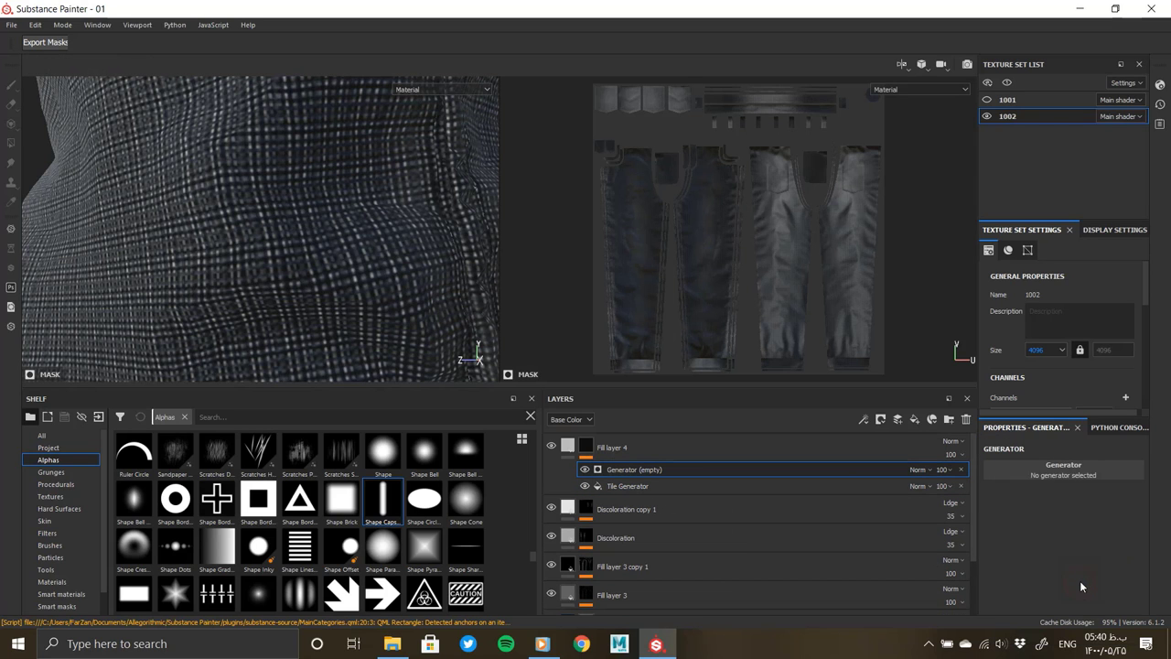
click(918, 469)
click(924, 150)
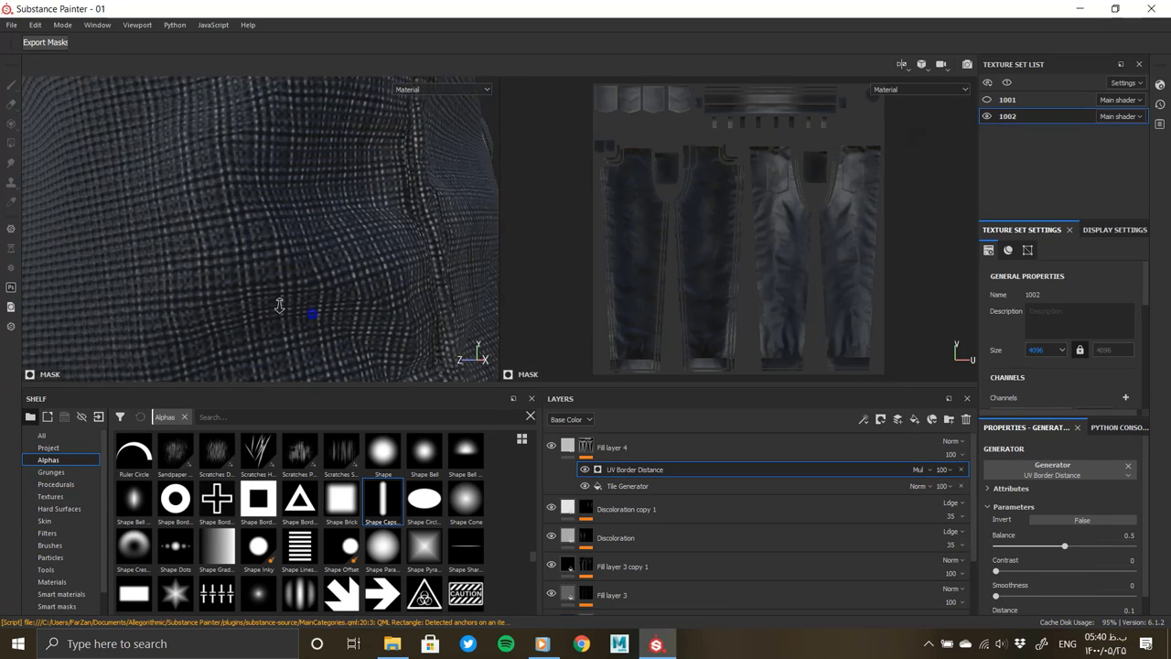
scroll(280, 301, down, 5)
scroll(280, 302, up, 5)
scroll(266, 256, down, 3)
scroll(256, 224, up, 3)
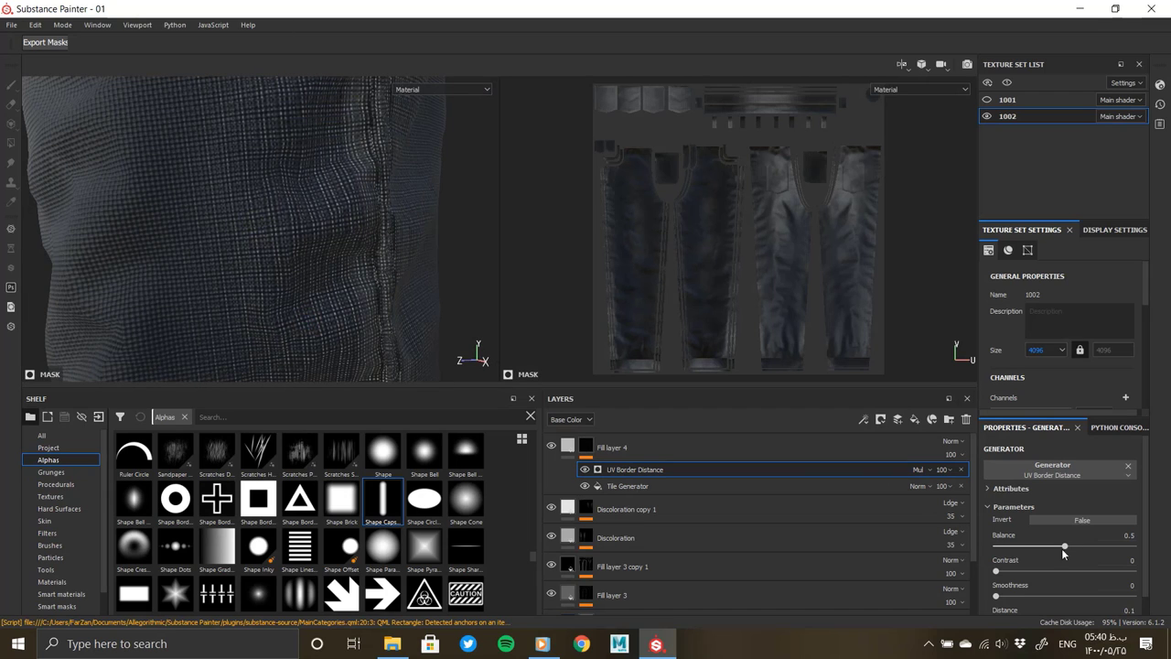
drag(1063, 545, 1043, 545)
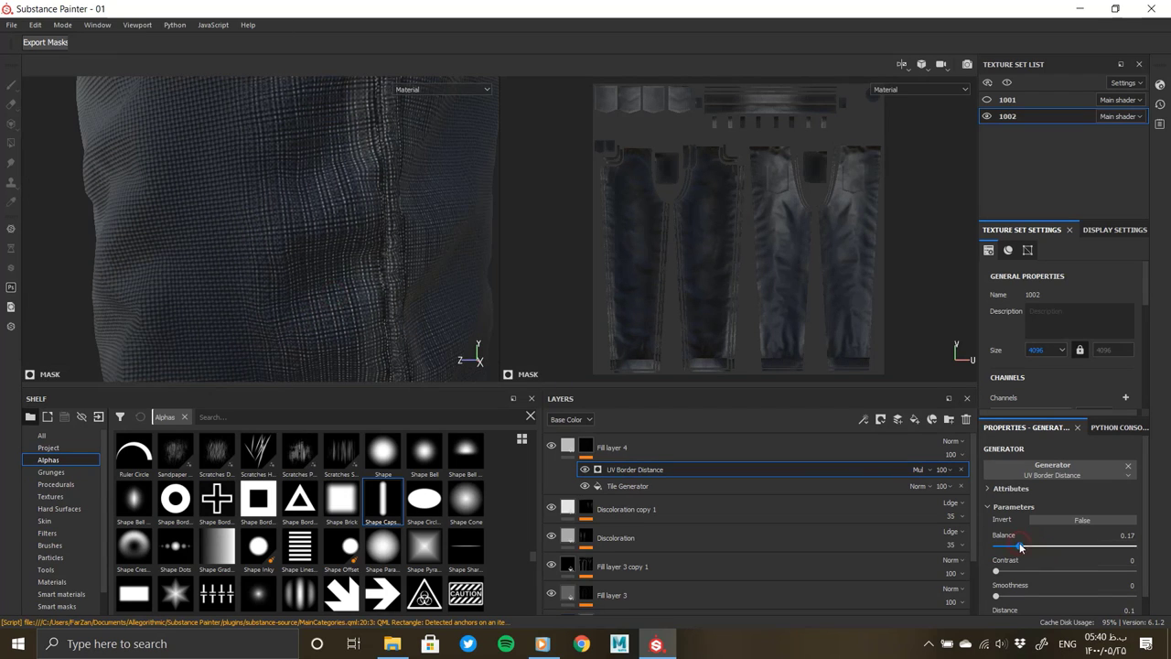
scroll(368, 287, down, 3)
scroll(287, 152, up, 3)
Step: Orbit around the jeans to inspect the plaid weave on waistband, back pocket and front
mouse_move(431, 327)
alt+mouse_down()
mouse_move(444, 252)
mouse_move(117, 183)
alt+mouse_up()
scroll(118, 183, up, 3)
mouse_move(293, 274)
alt+mouse_down()
mouse_move(230, 136)
mouse_move(2, 57)
mouse_move(262, 302)
alt+mouse_up()
scroll(322, 248, up, 3)
mouse_move(322, 247)
alt+mouse_down()
mouse_move(358, 287)
mouse_move(369, 248)
mouse_move(259, 305)
mouse_move(371, 308)
alt+mouse_up()
scroll(357, 287, down, 3)
alt+middle_drag(371, 308, 229, 298)
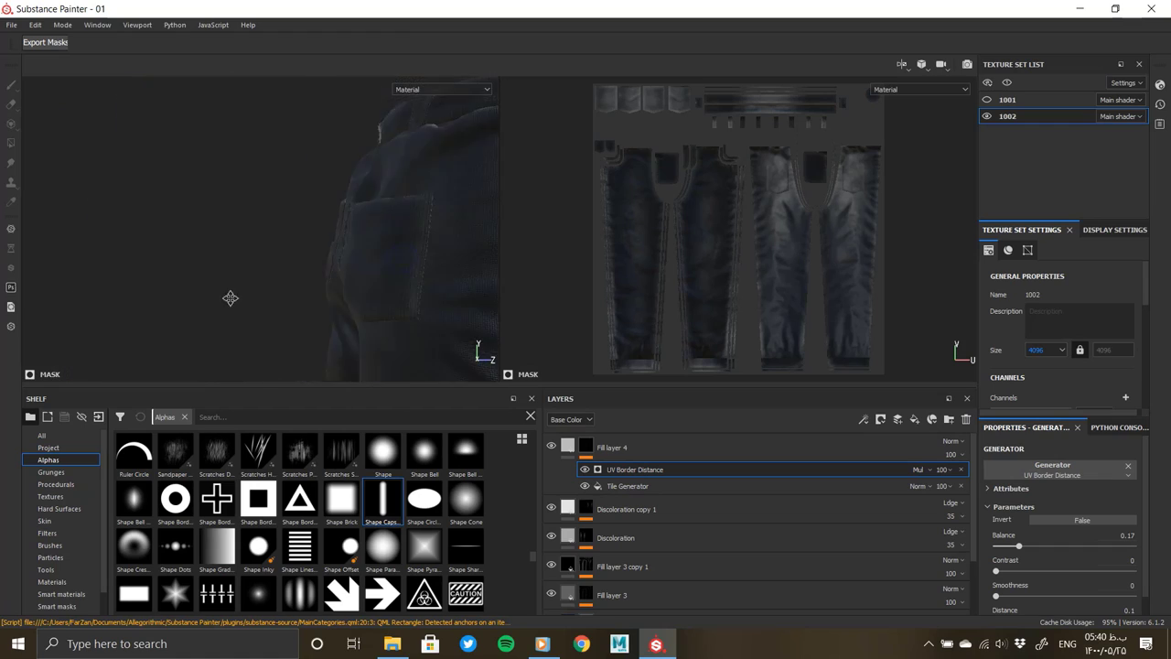
mouse_move(230, 297)
alt+mouse_down()
mouse_move(49, 188)
mouse_move(286, 169)
alt+mouse_up()
scroll(50, 189, up, 3)
scroll(286, 169, down, 3)
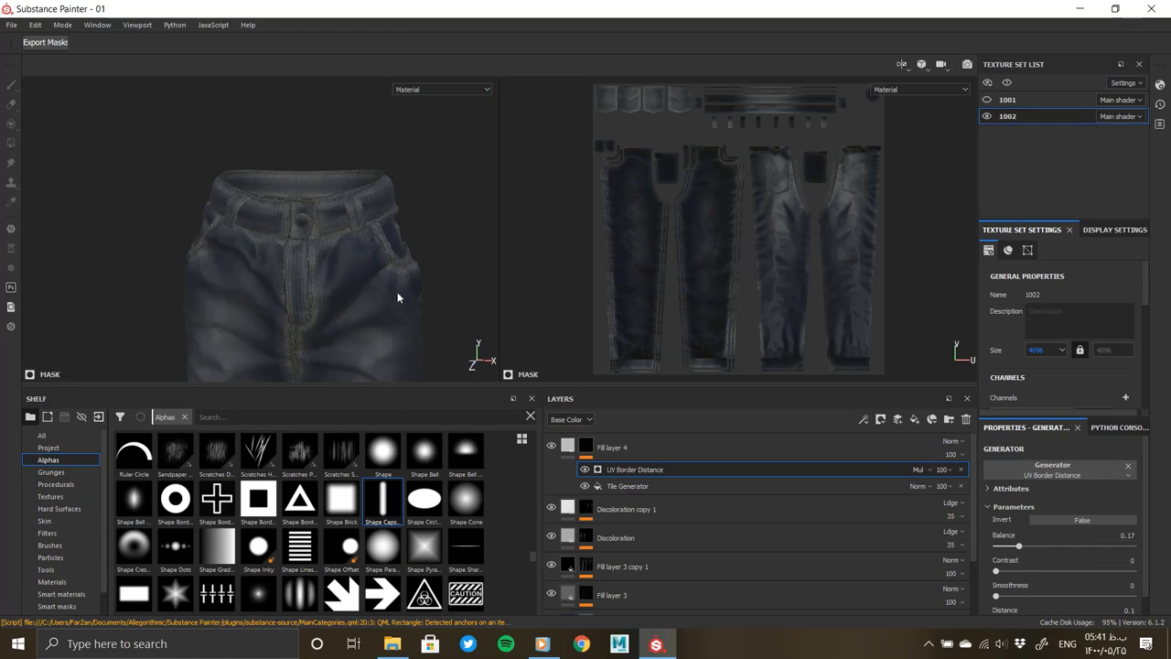
scroll(397, 297, up, 3)
alt+drag(309, 219, 296, 217)
mouse_move(352, 259)
alt+mouse_down()
mouse_move(261, 261)
mouse_move(314, 225)
mouse_move(408, 284)
mouse_move(246, 128)
mouse_move(358, 295)
mouse_move(431, 235)
mouse_move(339, 353)
mouse_move(243, 301)
mouse_move(452, 256)
mouse_move(327, 262)
mouse_move(374, 269)
mouse_move(266, 280)
mouse_move(217, 183)
mouse_move(61, 175)
alt+mouse_up()
scroll(308, 360, up, 3)
scroll(257, 308, down, 3)
scroll(269, 246, down, 2)
scroll(375, 210, up, 3)
scroll(375, 210, down, 3)
scroll(265, 249, up, 3)
scroll(280, 230, down, 3)
mouse_move(280, 230)
alt+mouse_down()
mouse_move(361, 247)
mouse_move(384, 238)
mouse_move(305, 252)
mouse_move(177, 217)
mouse_move(367, 271)
alt+mouse_up()
scroll(361, 247, up, 3)
scroll(322, 261, up, 3)
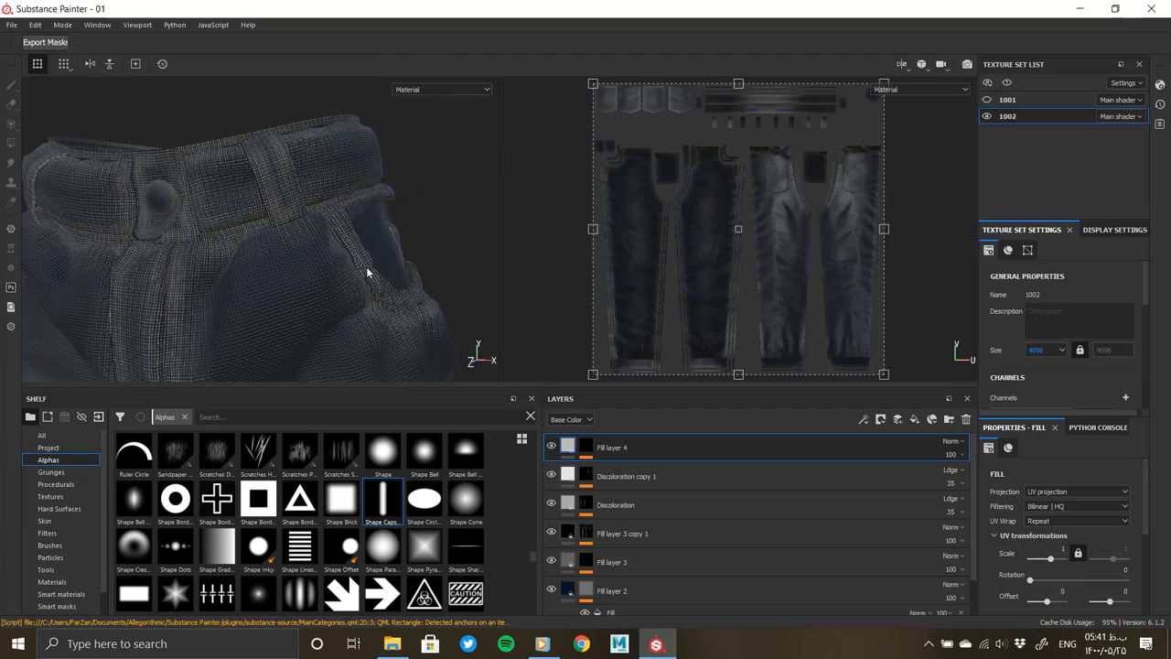
Step: Add a fill layer with a black mask and use Polygon Fill to mask the waistband button
click(915, 421)
click(897, 419)
click(622, 74)
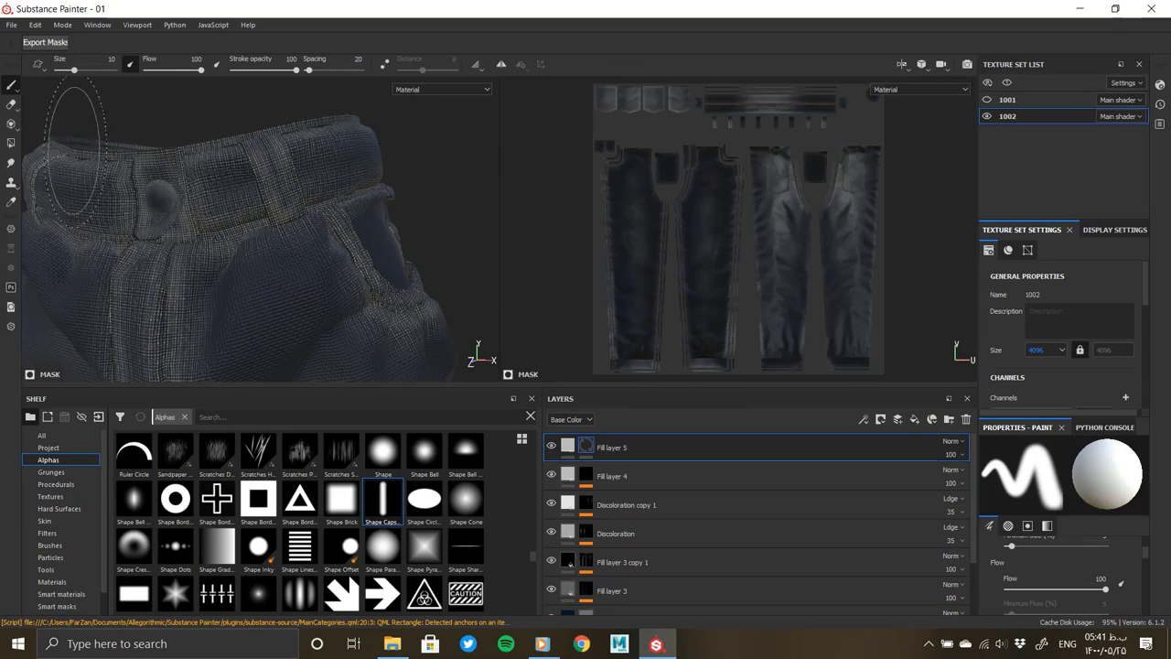
click(10, 144)
Step: Make the button fill Metallic 1 with low roughness, then add an empty paint layer on top
click(567, 446)
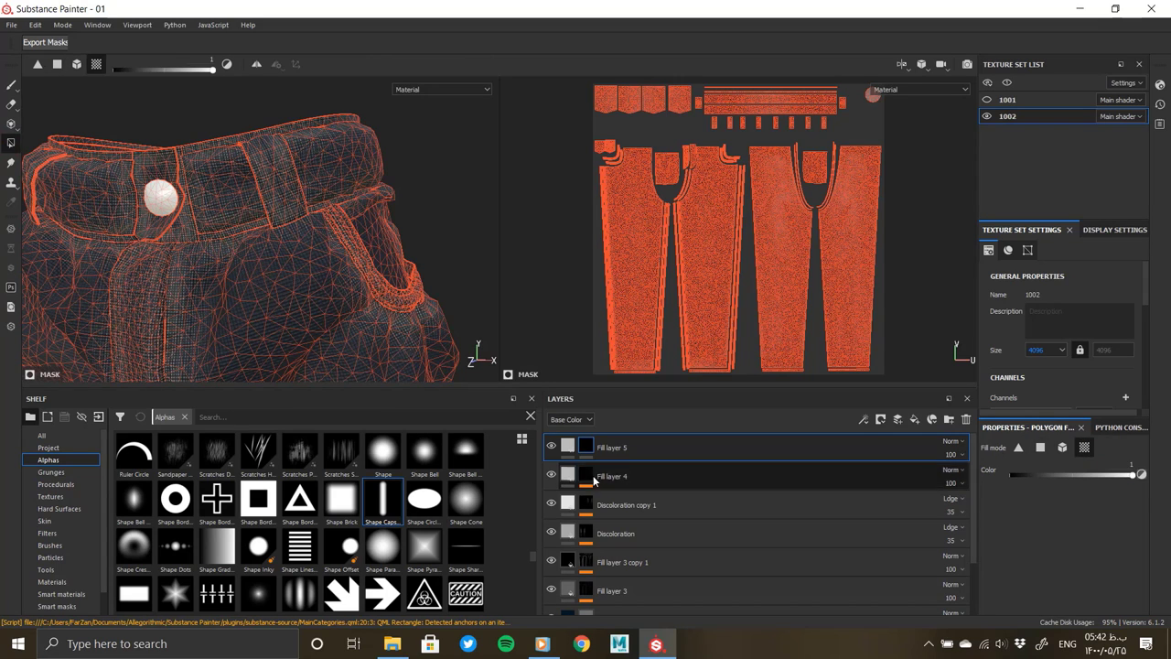
scroll(1052, 551, down, 3)
scroll(1052, 552, down, 2)
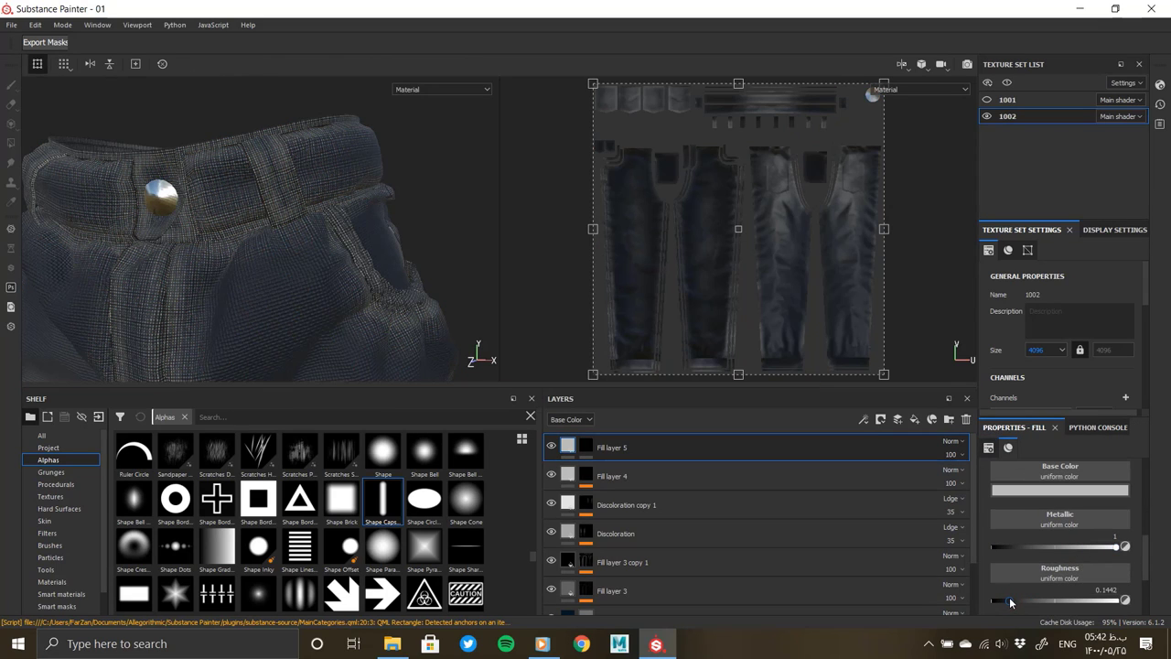
scroll(1026, 559, up, 1)
click(1015, 526)
alt+drag(419, 359, 294, 375)
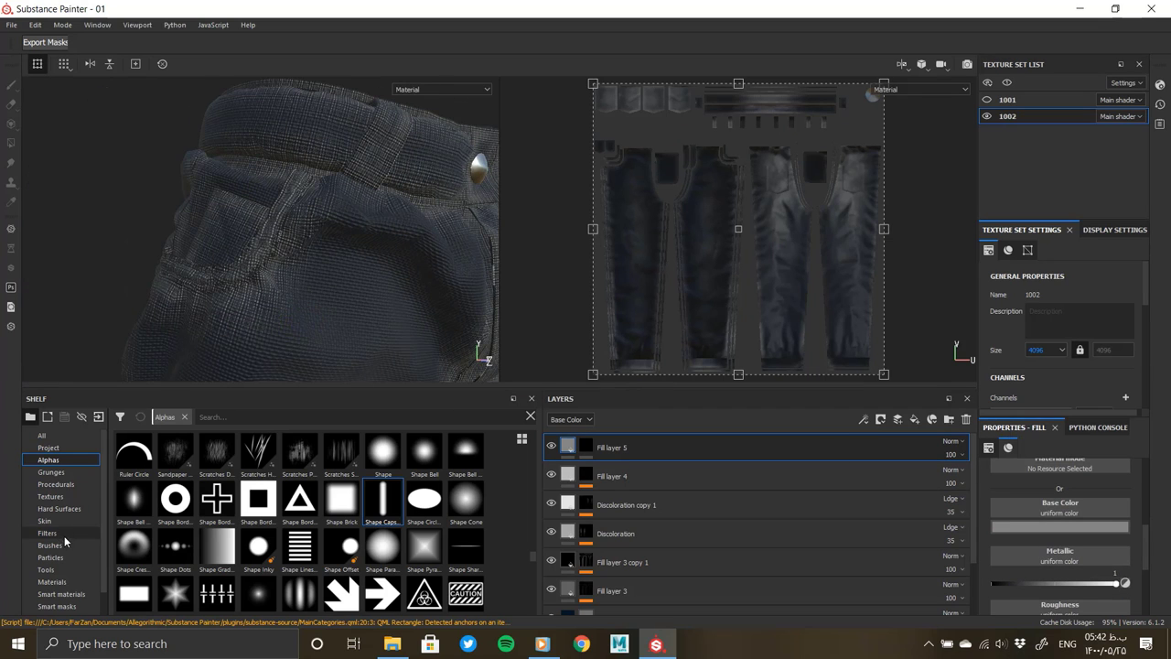
click(46, 569)
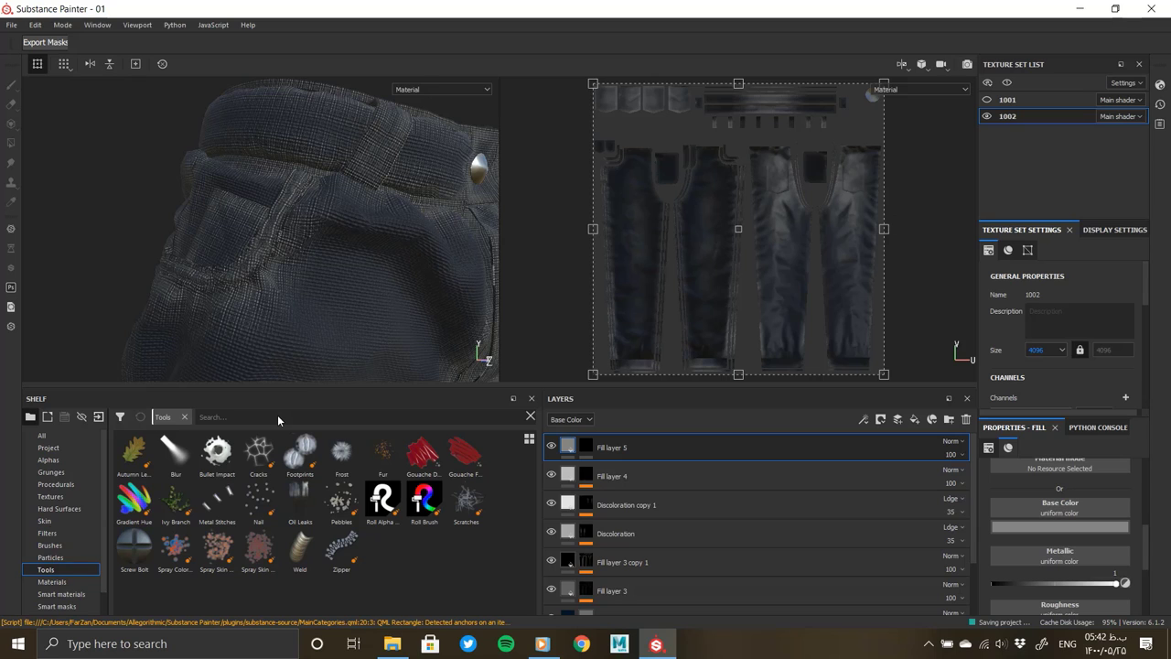
click(900, 421)
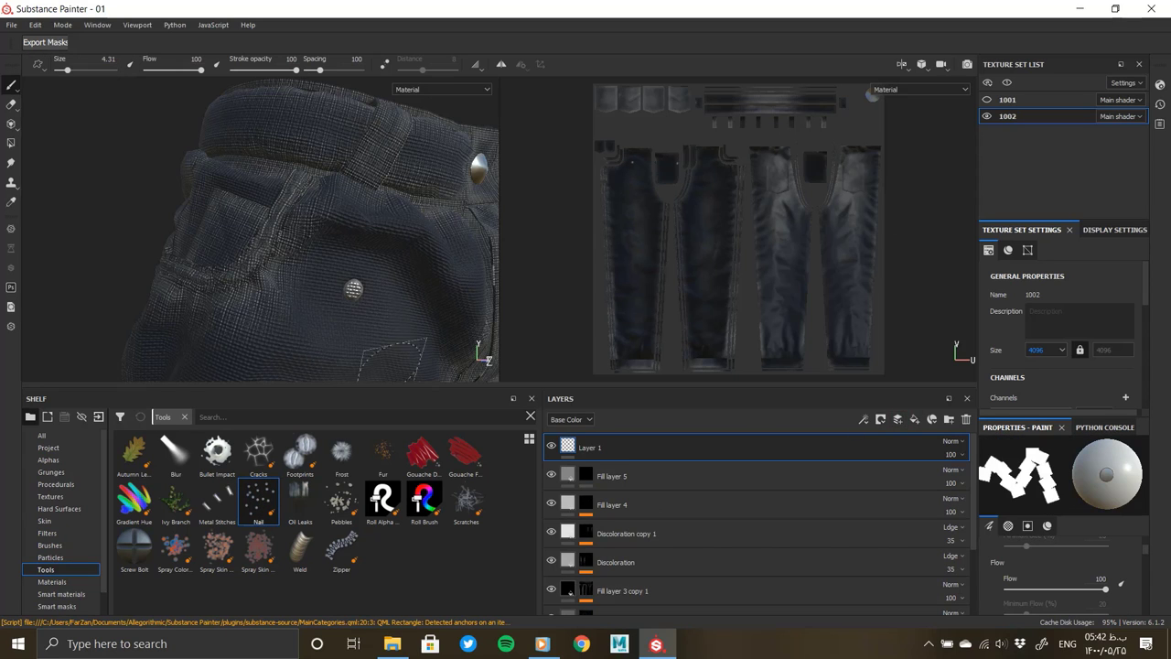
Step: Replace the empty Layer 1 with a new masked Fill layer 6 and switch to the brush
scroll(353, 289, up, 5)
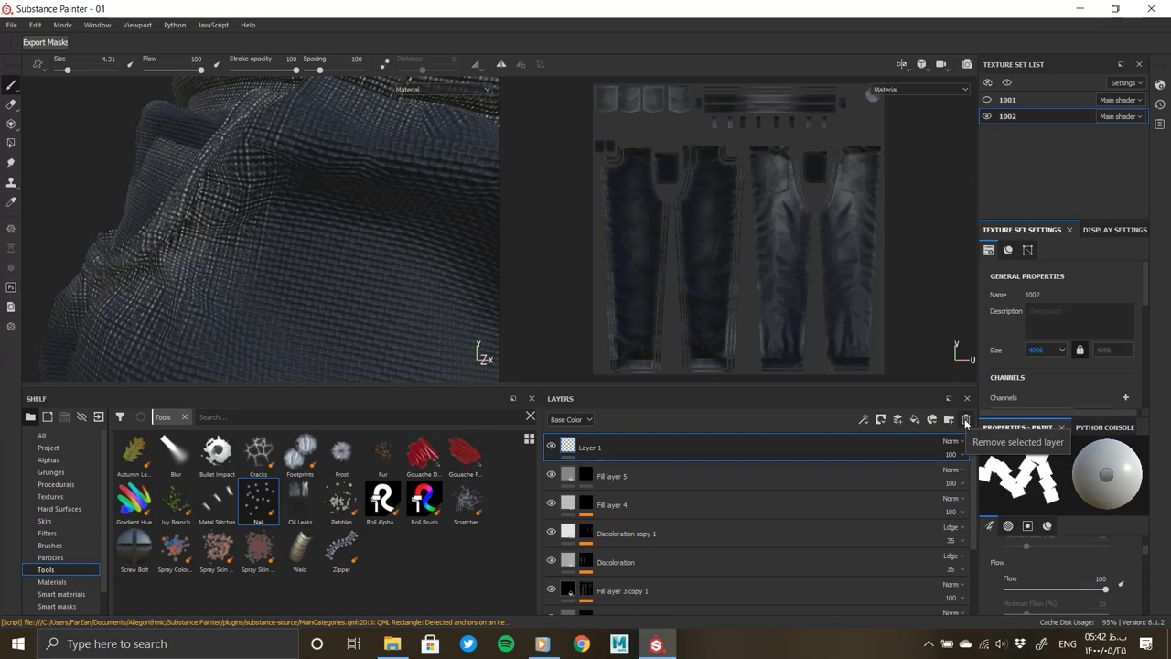
click(965, 420)
click(914, 419)
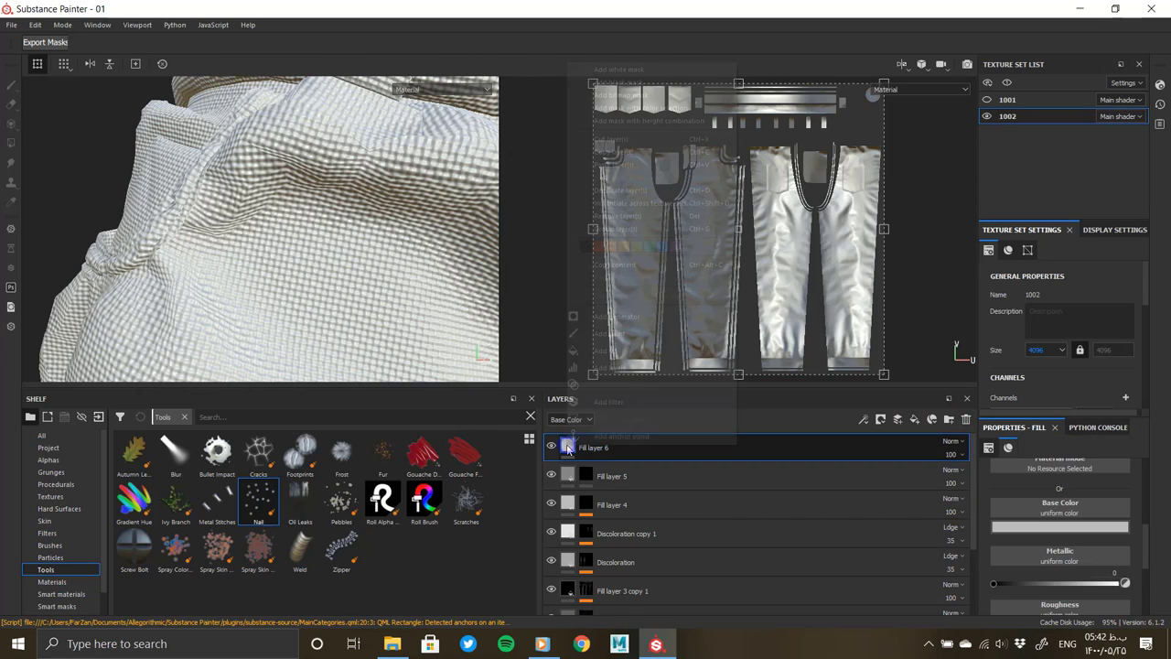
right_click(572, 446)
click(604, 119)
key(1)
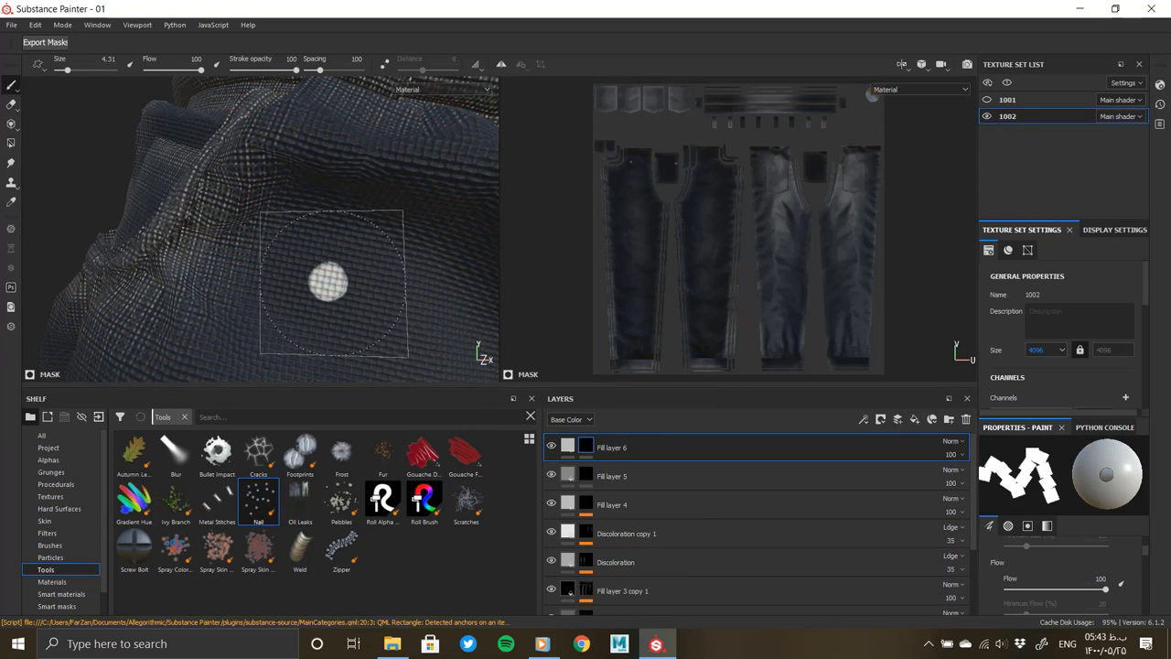
Step: Set Fill layer 6's base colour and select its mask for painting
click(567, 446)
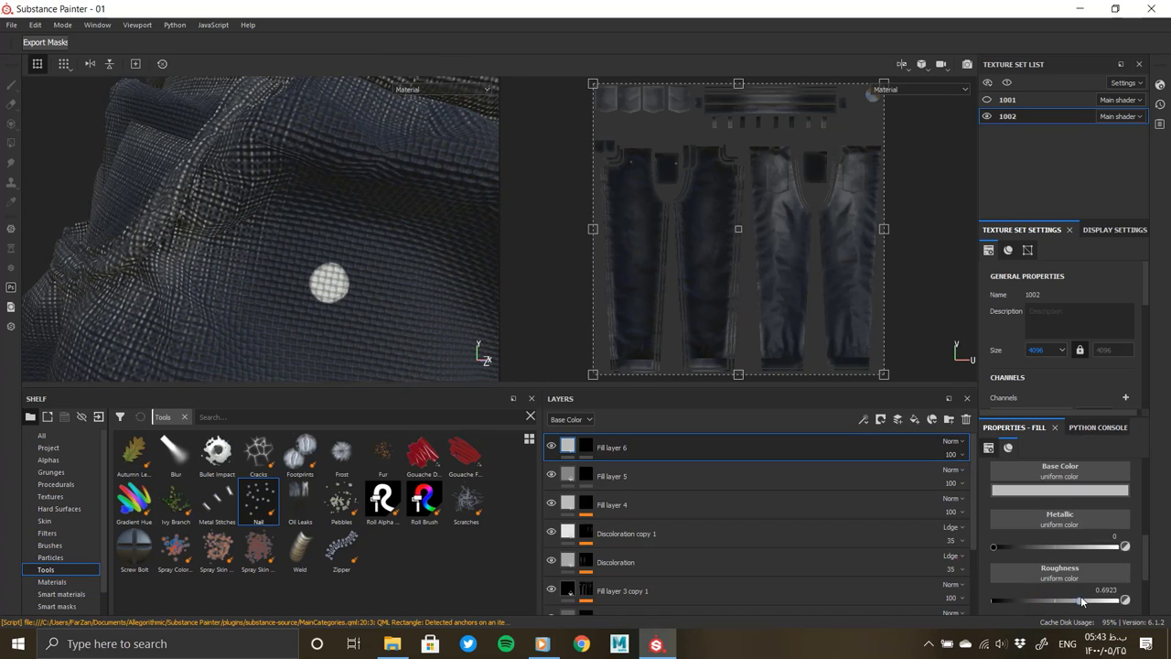
scroll(1043, 563, down, 2)
scroll(1061, 576, up, 1)
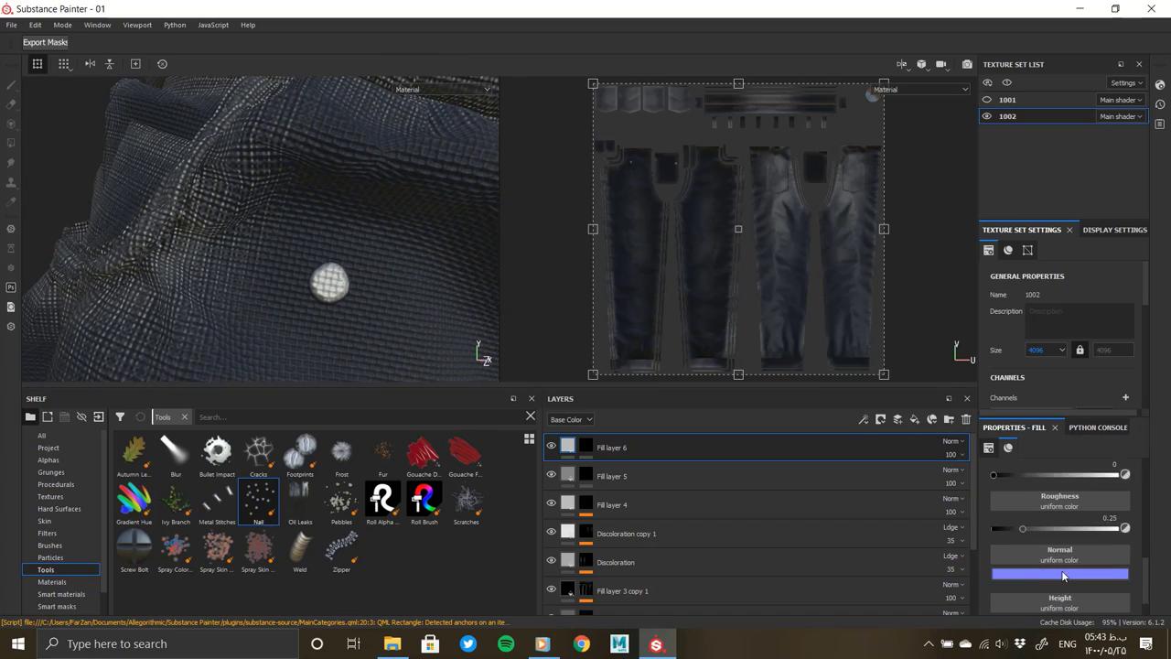
scroll(1052, 548, up, 1)
scroll(1034, 521, up, 1)
click(1023, 494)
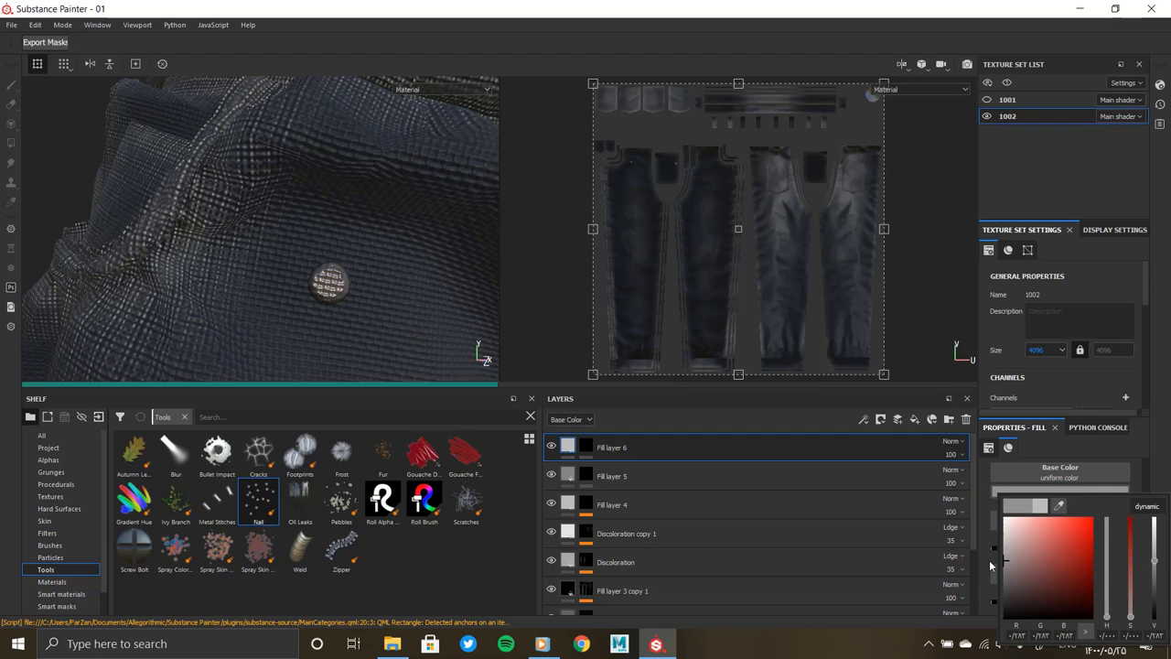
click(585, 446)
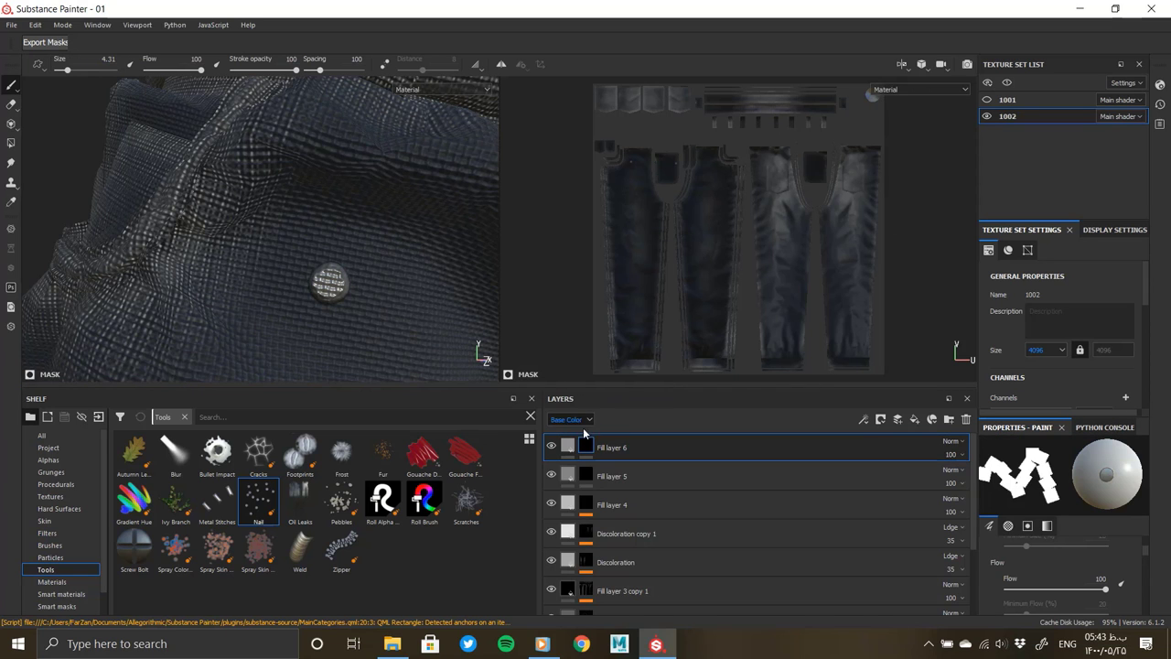
click(570, 418)
Step: Orbit around the jeans to view the front and rear pockets for the rivets
mouse_move(253, 296)
alt+mouse_down()
mouse_move(272, 249)
mouse_move(252, 257)
alt+mouse_up()
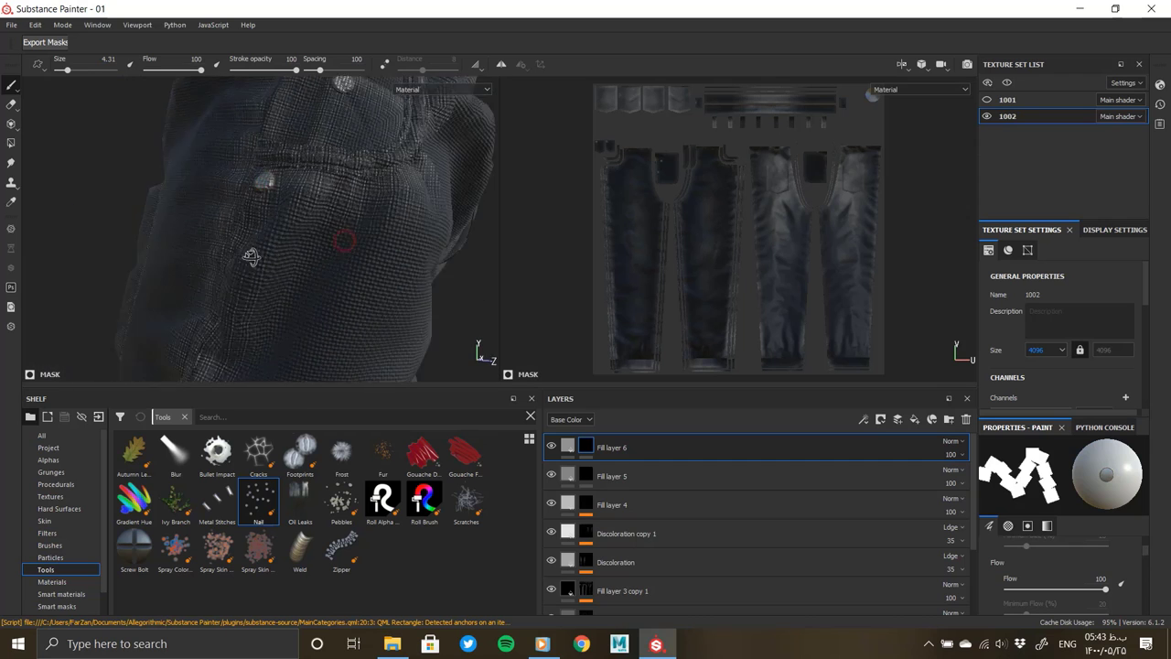
alt+drag(252, 257, 610, 145)
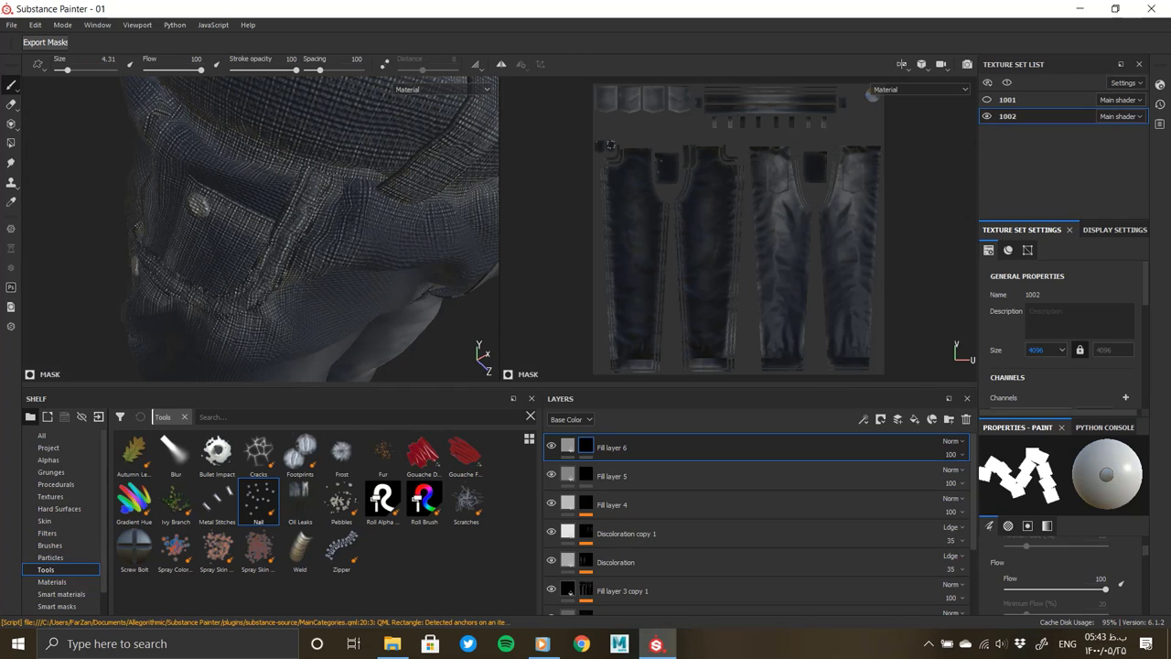
scroll(611, 144, up, 4)
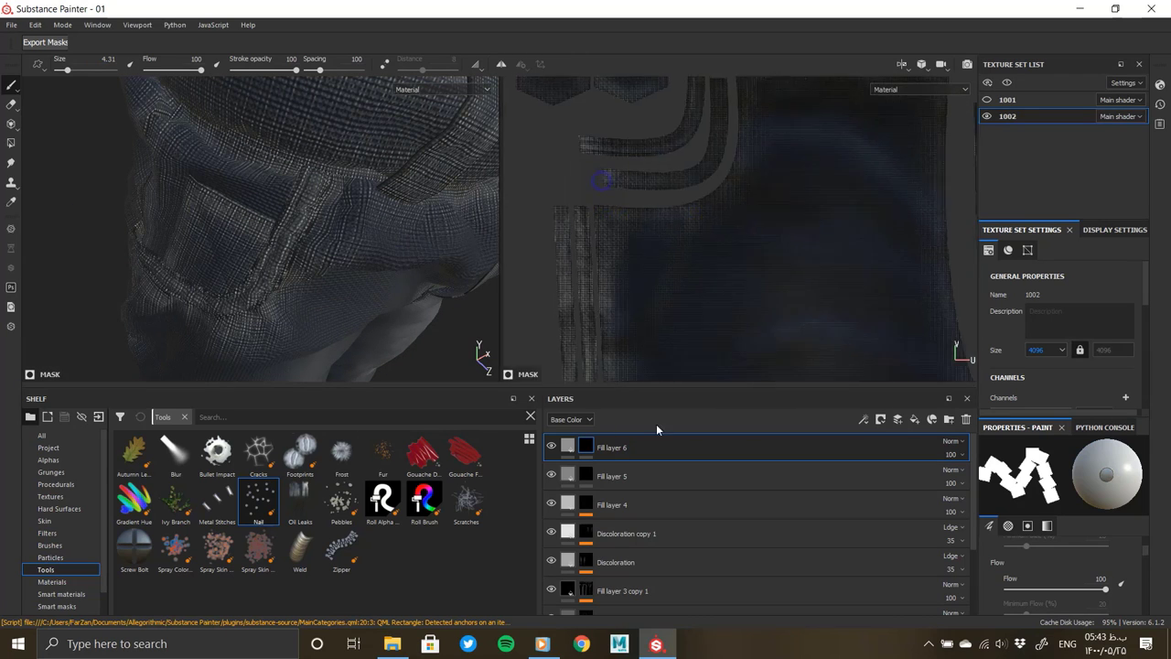
scroll(665, 196, up, 3)
scroll(675, 221, up, 2)
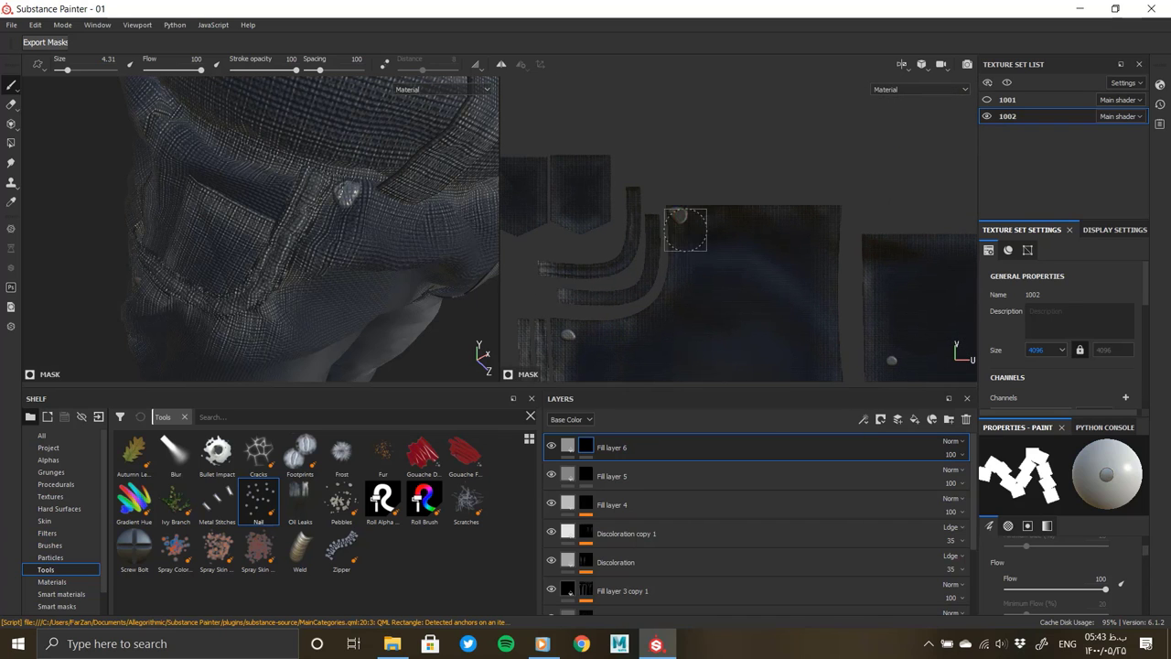
scroll(643, 227, down, 3)
alt+drag(287, 177, 301, 238)
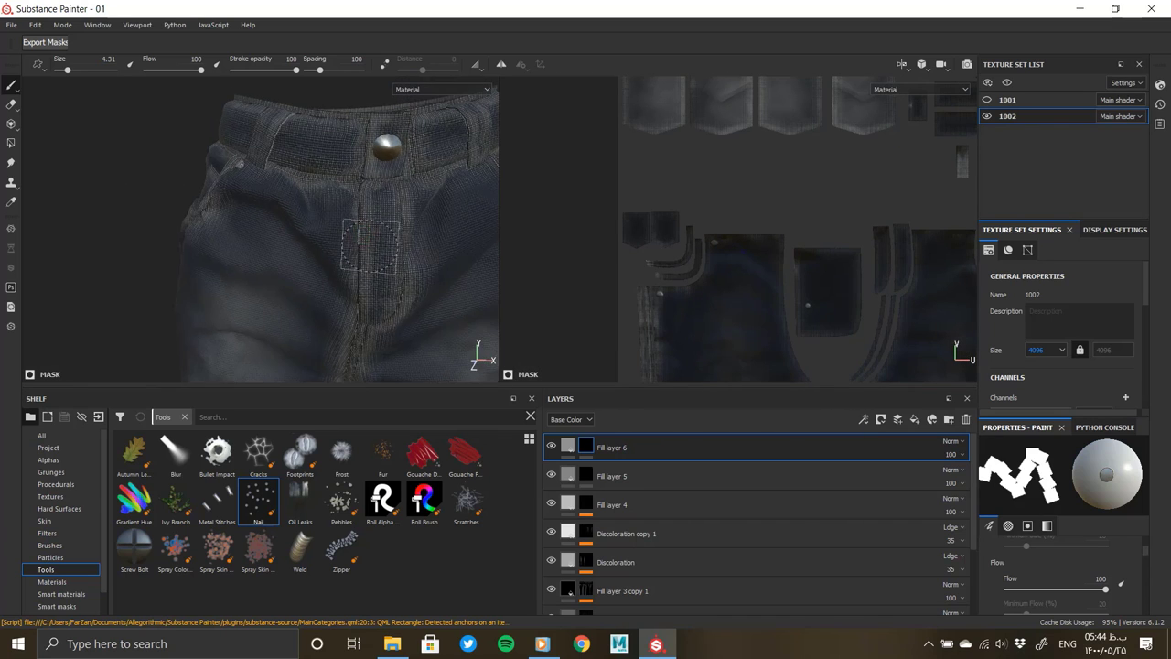
scroll(905, 297, up, 2)
scroll(878, 251, up, 1)
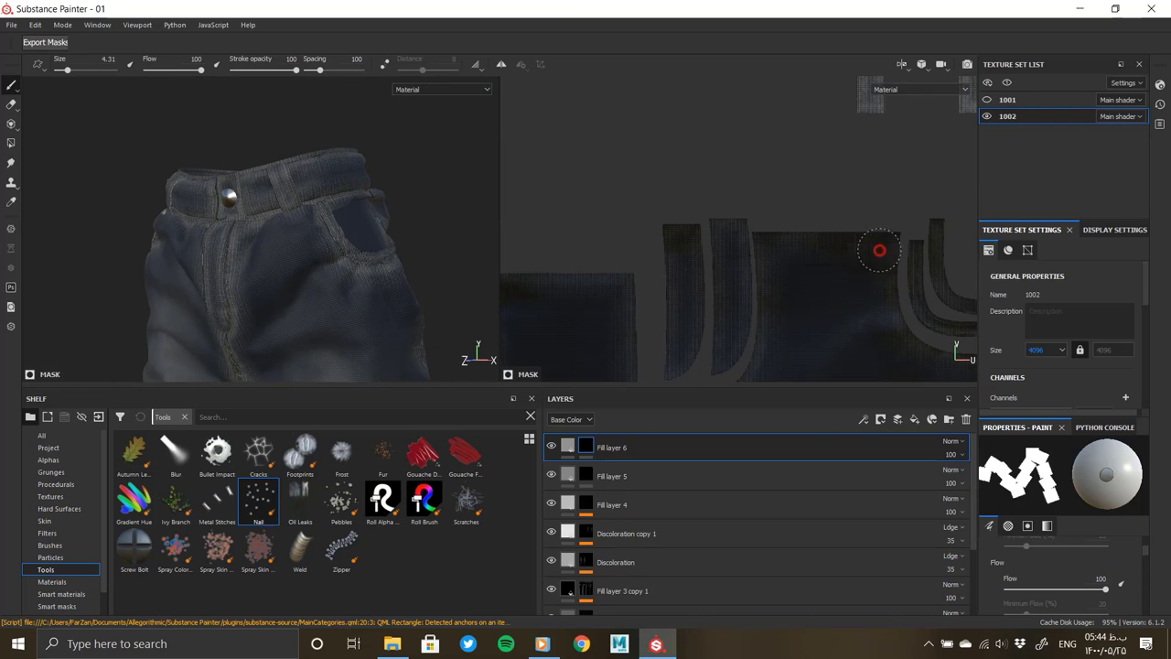
scroll(804, 265, up, 2)
mouse_move(287, 270)
alt+mouse_down()
mouse_move(256, 261)
mouse_move(334, 235)
alt+mouse_up()
scroll(361, 196, up, 2)
mouse_move(361, 197)
alt+mouse_down()
mouse_move(313, 235)
mouse_move(330, 279)
mouse_move(348, 229)
mouse_move(274, 219)
mouse_move(332, 280)
mouse_move(428, 254)
mouse_move(321, 265)
mouse_move(290, 290)
mouse_move(335, 256)
mouse_move(230, 301)
mouse_move(378, 280)
mouse_move(200, 256)
mouse_move(381, 259)
mouse_move(347, 256)
alt+mouse_up()
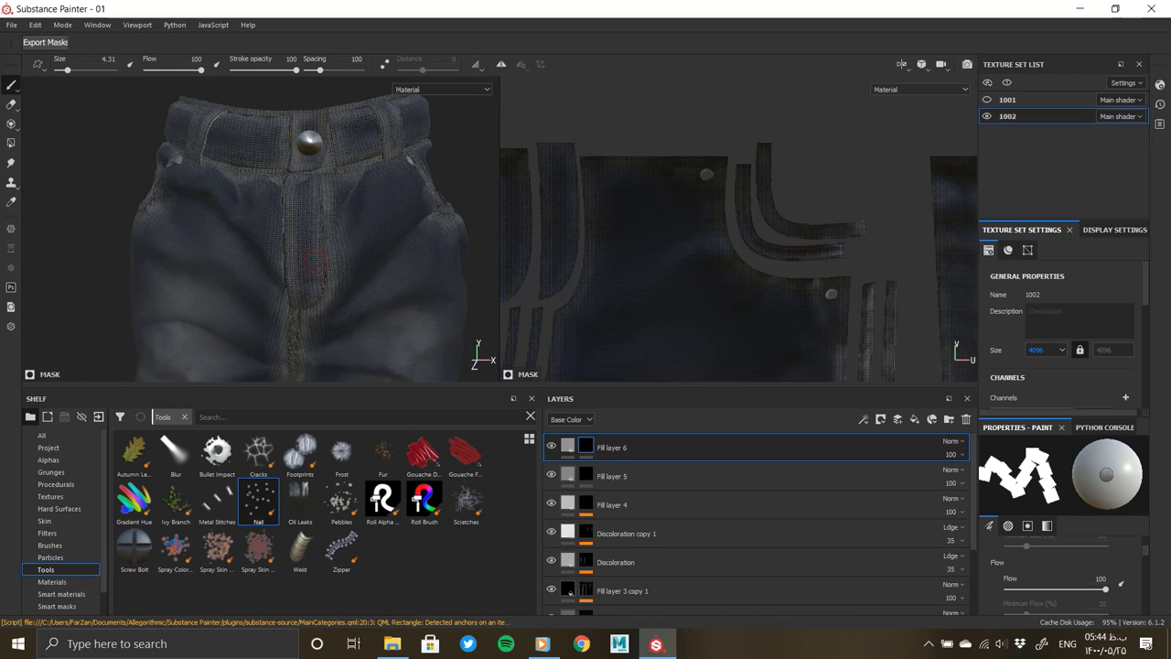
Step: Create Folder 1 and move Fill layer 5 through Discoloration into it
click(567, 447)
click(948, 419)
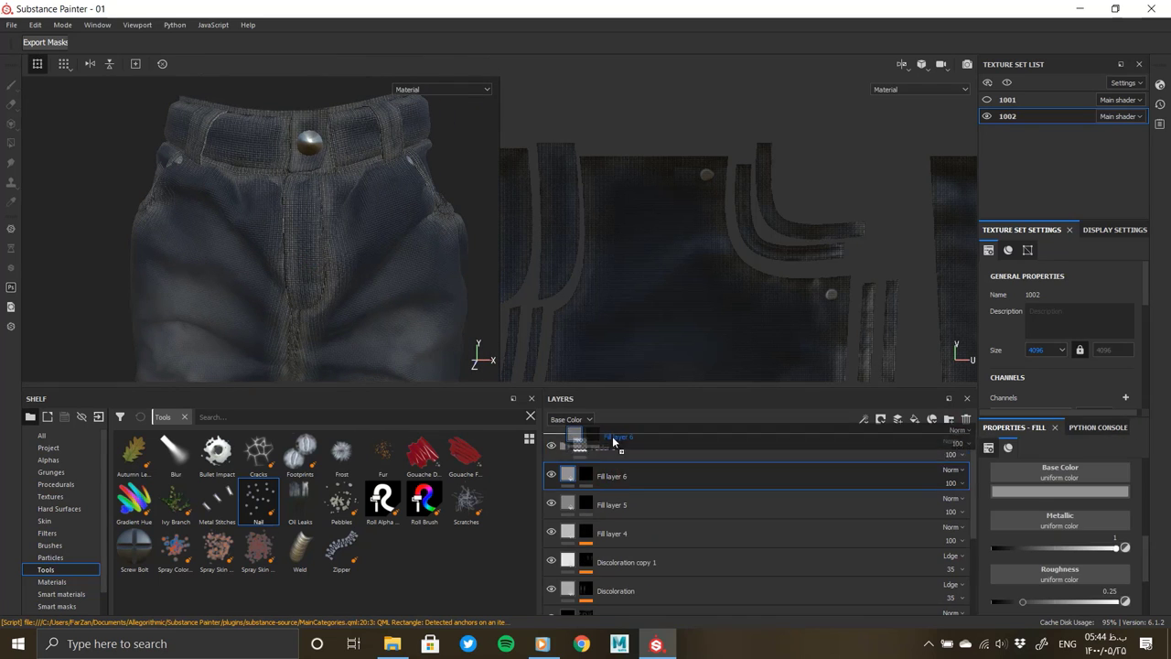
click(612, 504)
shift+click(624, 593)
drag(617, 528, 583, 448)
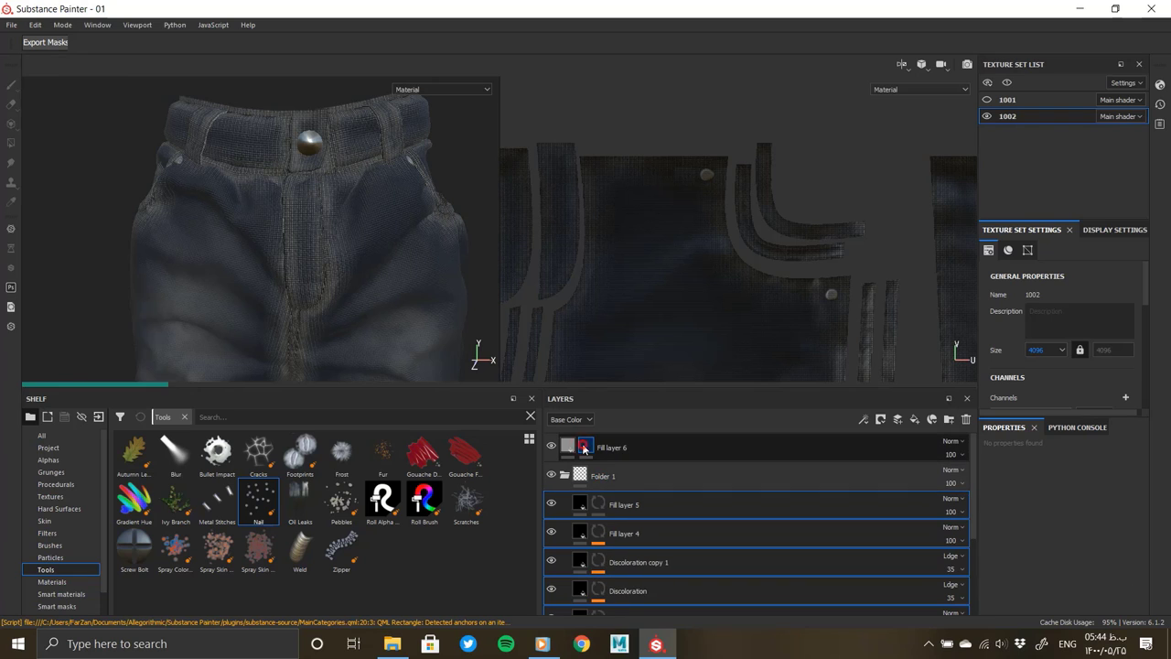
Step: Give Fill layer 6 a black mask and bring up Folder 1's mask options
right_click(588, 449)
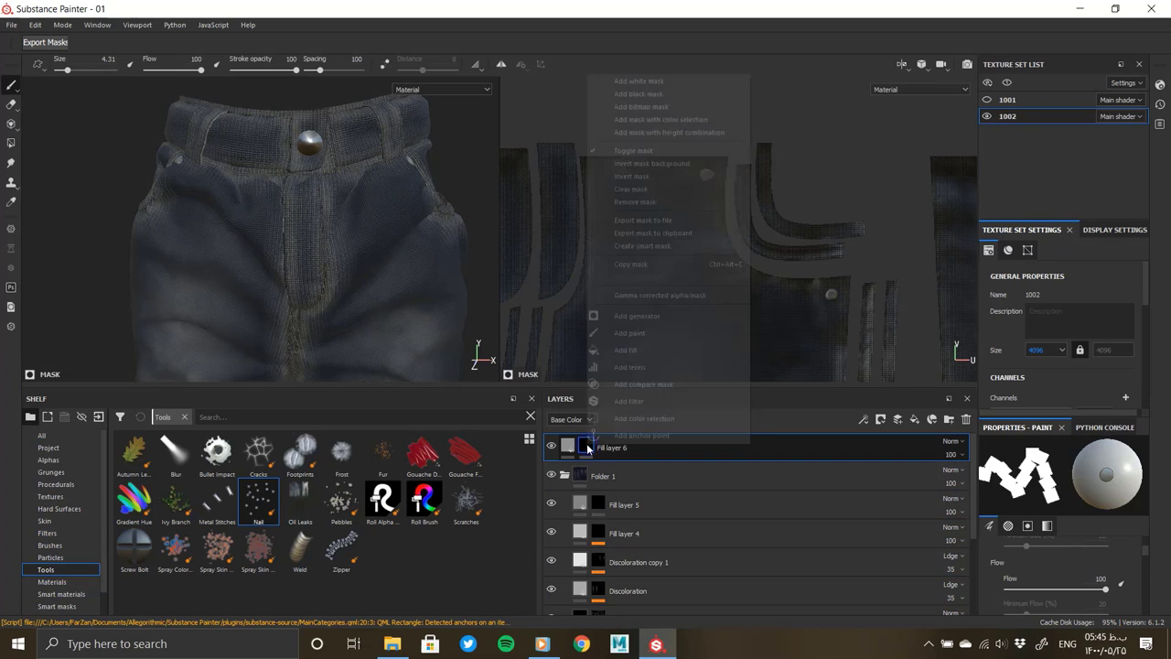
click(635, 260)
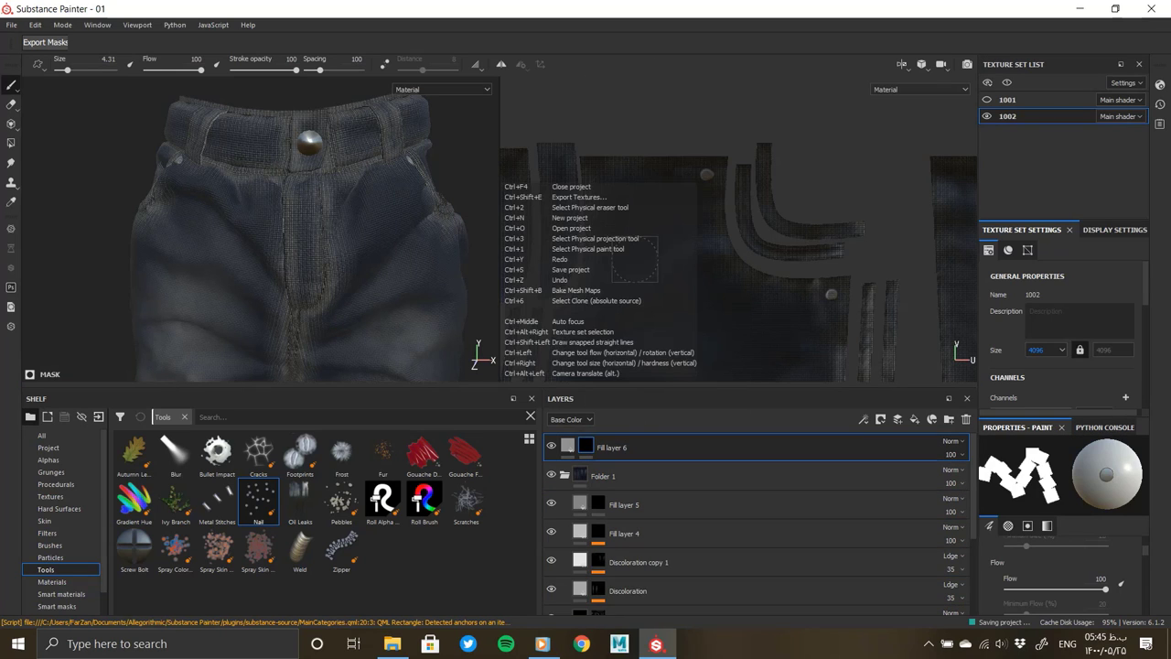
click(622, 475)
right_click(585, 476)
Step: Add a mask to Folder 1 with a Levels effect on it
click(631, 265)
right_click(599, 475)
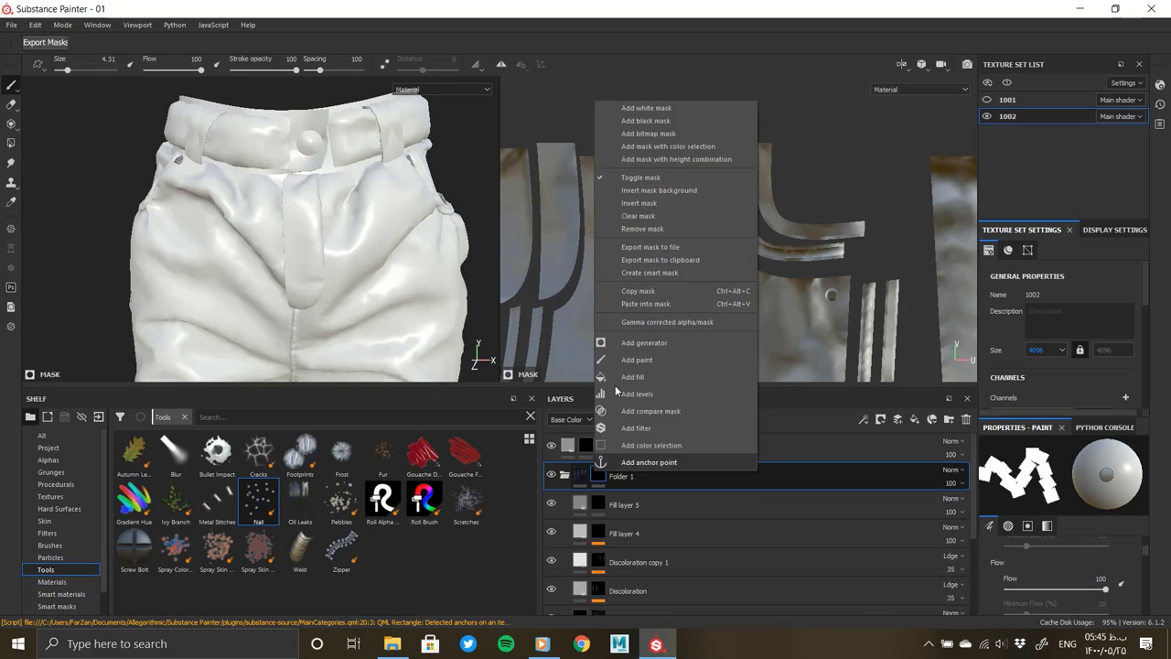
click(648, 303)
right_click(602, 476)
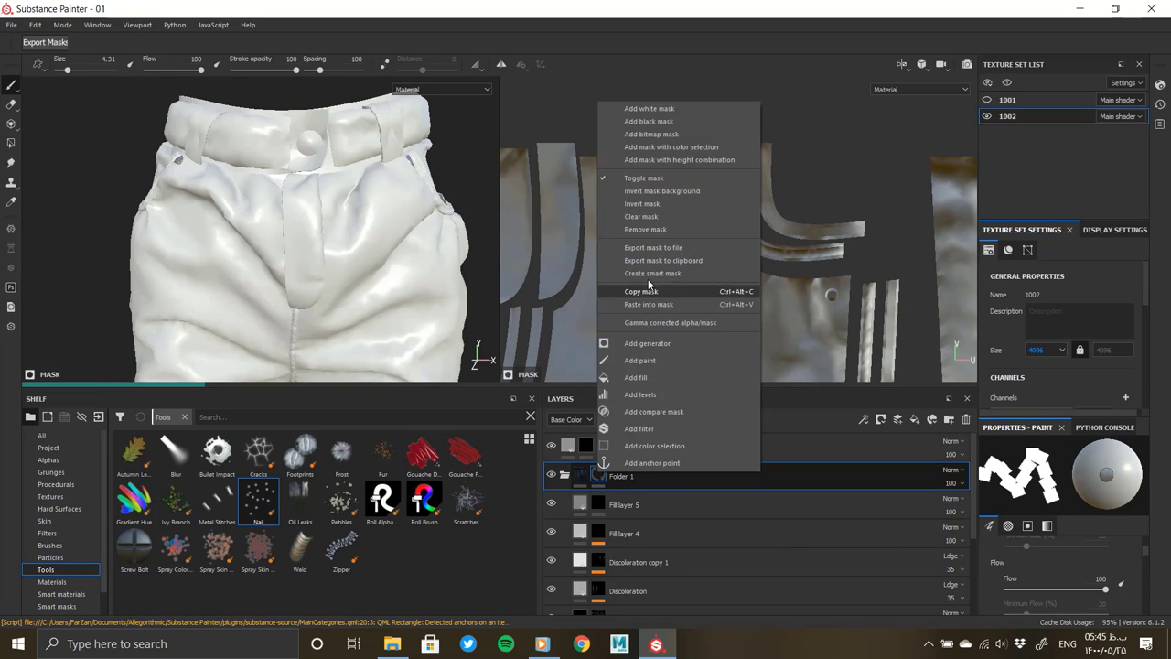
click(642, 203)
mouse_move(356, 253)
alt+mouse_down()
mouse_move(366, 235)
mouse_move(393, 275)
alt+mouse_up()
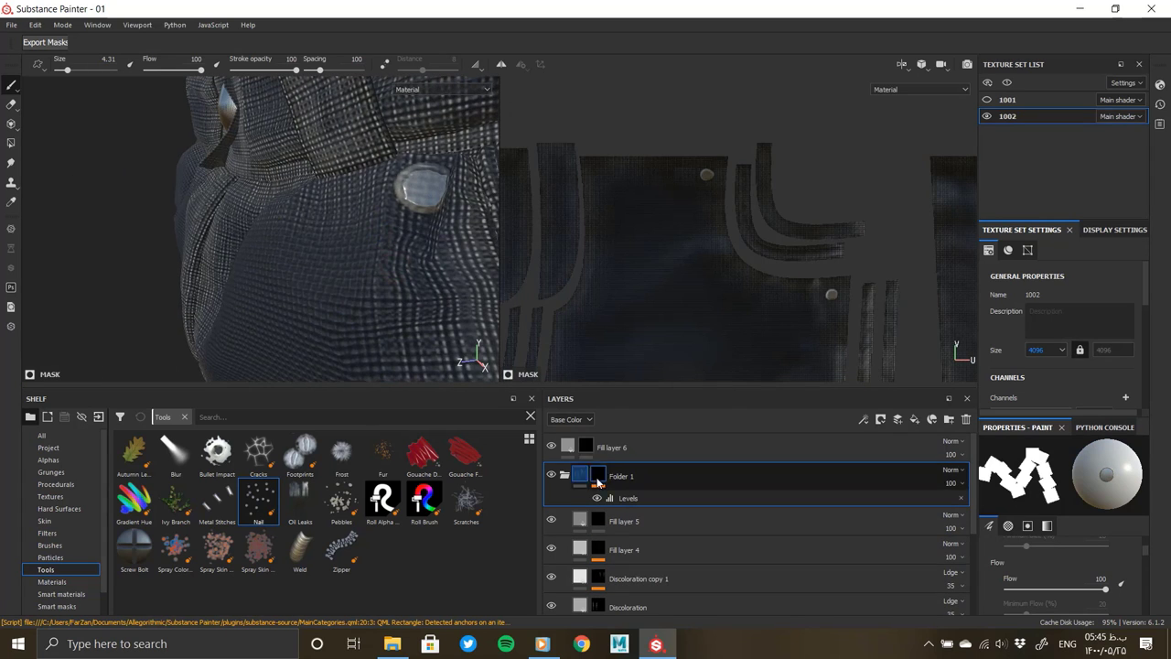
Step: Lower Fill layer 6's roughness to 0.1442 and zoom out to frame the whole character
alt+click(598, 482)
click(611, 447)
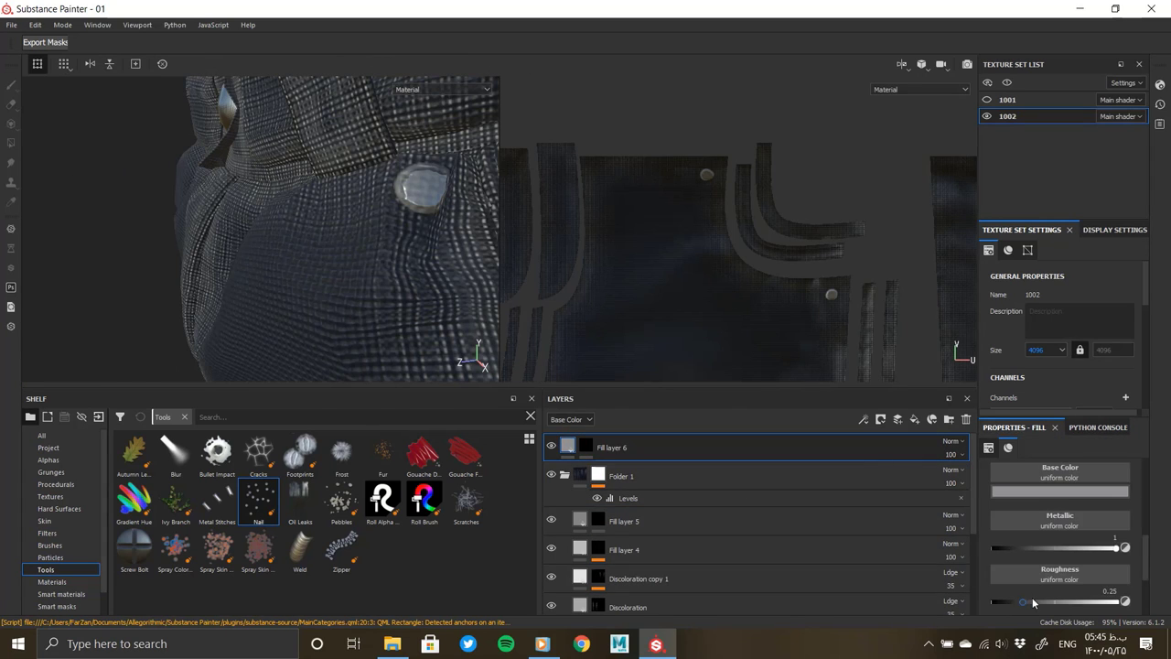
scroll(1052, 549, down, 2)
alt+drag(400, 273, 323, 243)
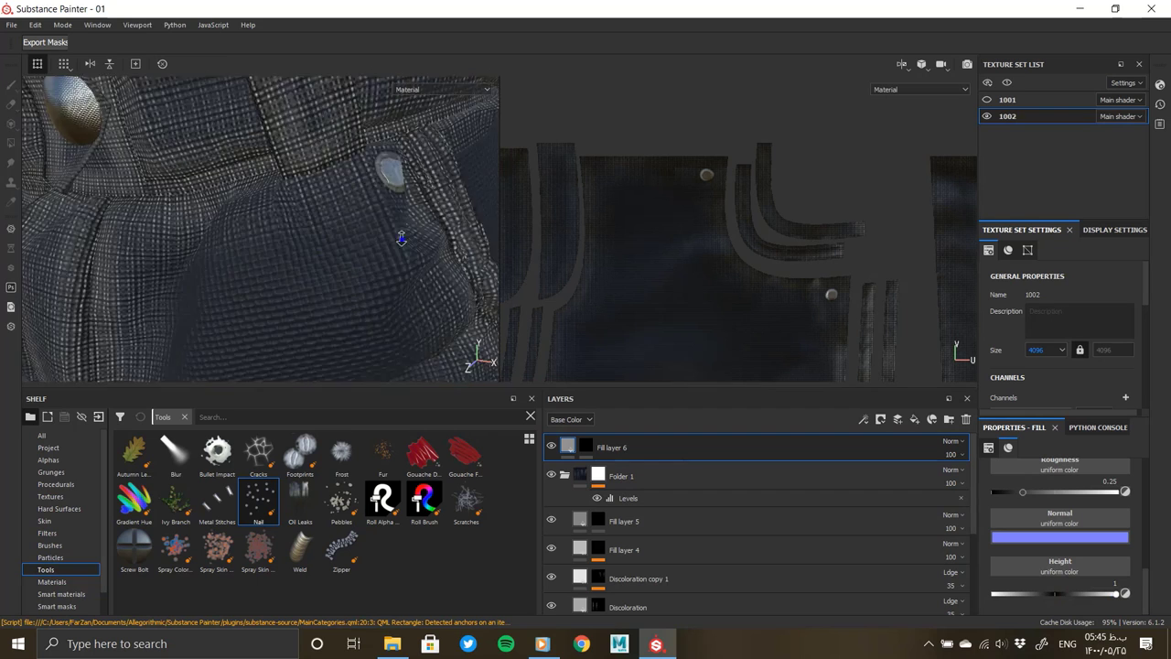
scroll(1036, 528, up, 1)
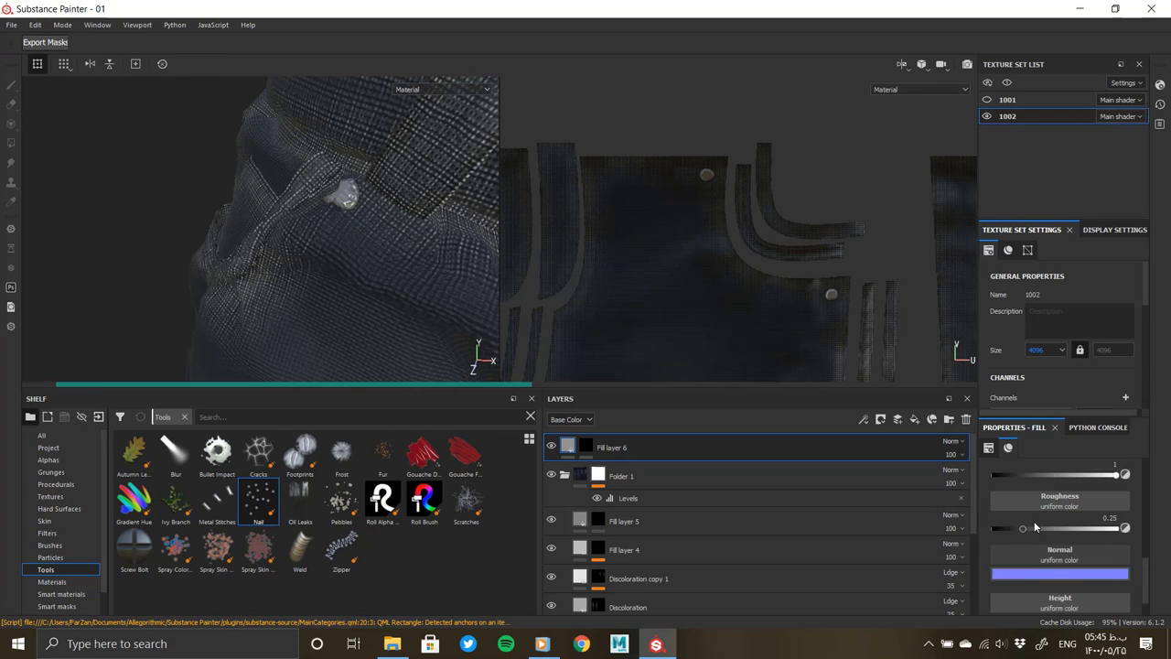
alt+right_drag(390, 330, 386, 224)
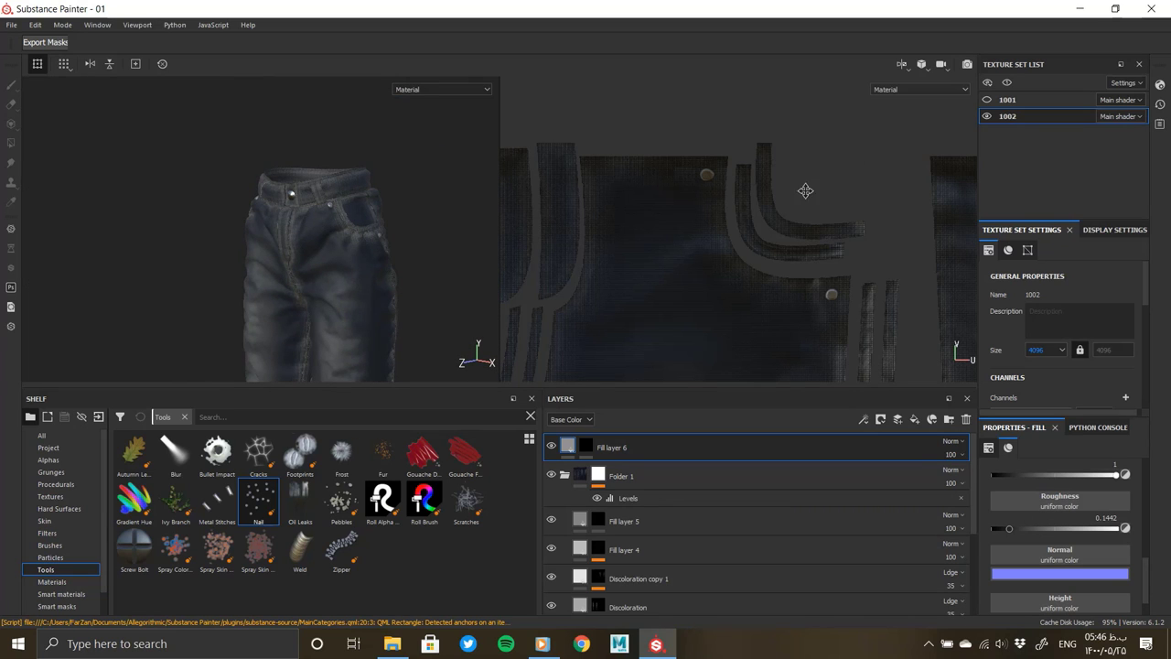
alt+right_drag(339, 299, 337, 220)
mouse_move(336, 220)
alt+mouse_down()
mouse_move(136, 289)
mouse_move(269, 265)
mouse_move(183, 248)
mouse_move(212, 185)
alt+mouse_up()
scroll(269, 254, up, 5)
scroll(212, 179, down, 5)
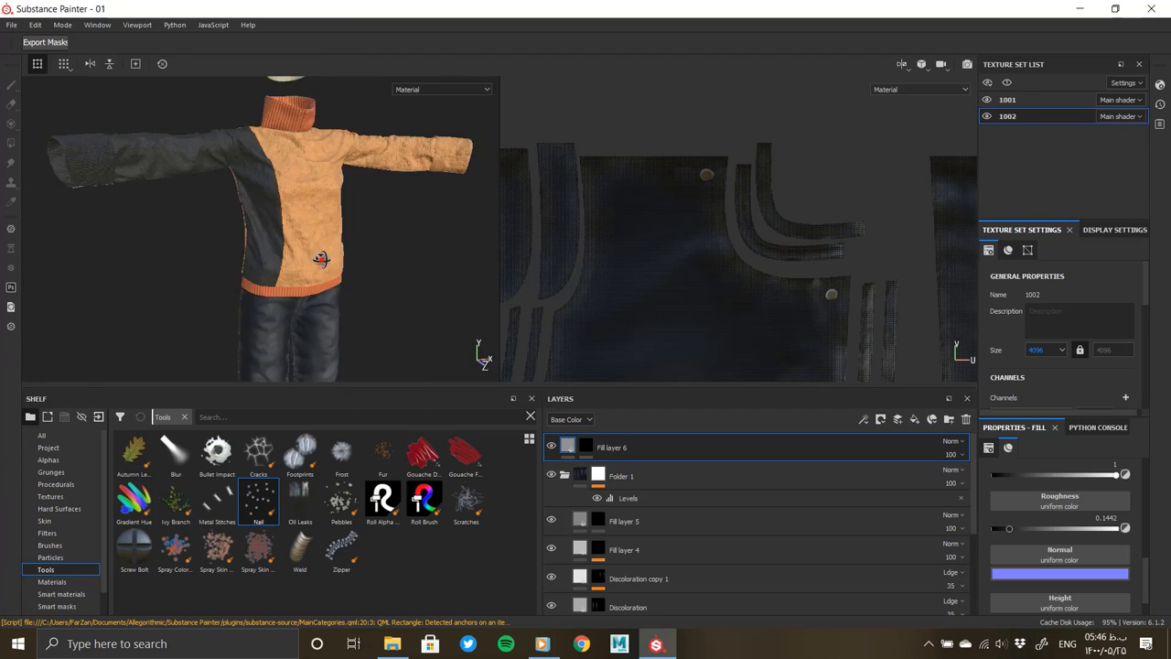
scroll(267, 241, down, 2)
alt+drag(283, 221, 306, 292)
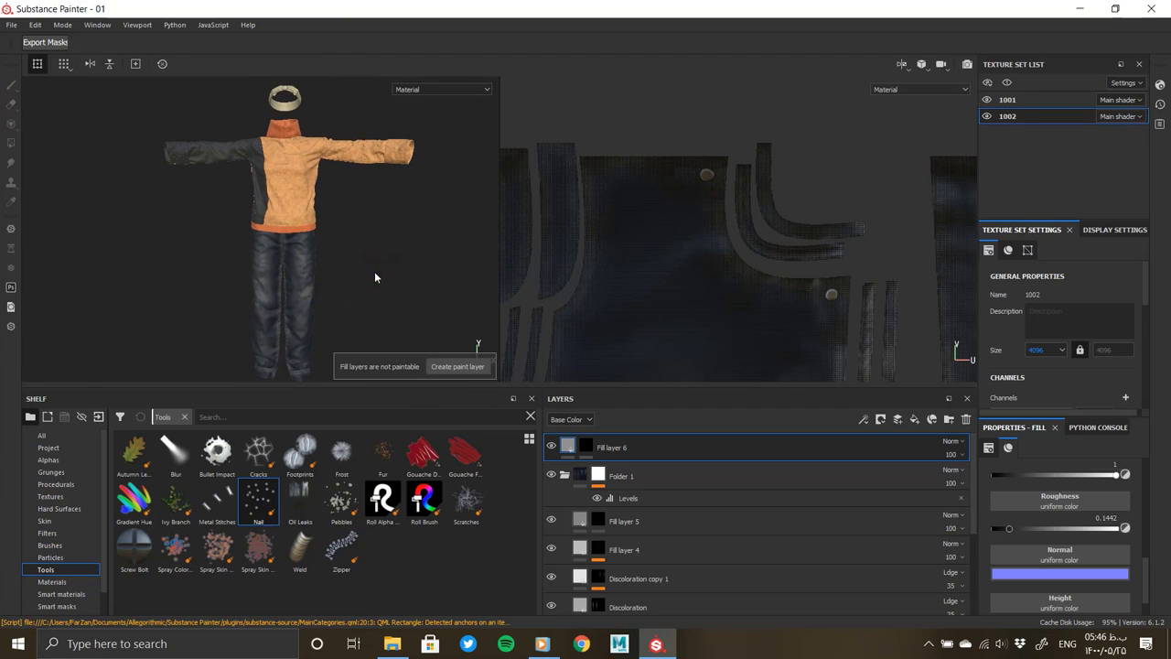
Step: Set the texture export output directory to a new 'Texures' folder in the jeans project folder
click(11, 25)
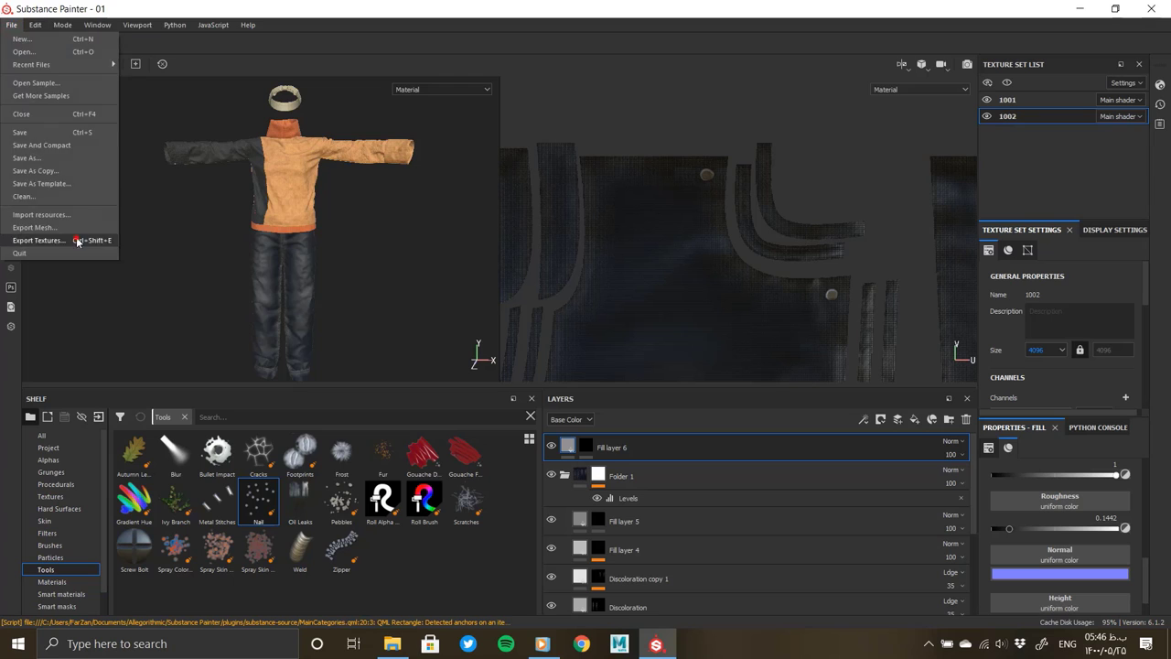
click(36, 242)
click(677, 170)
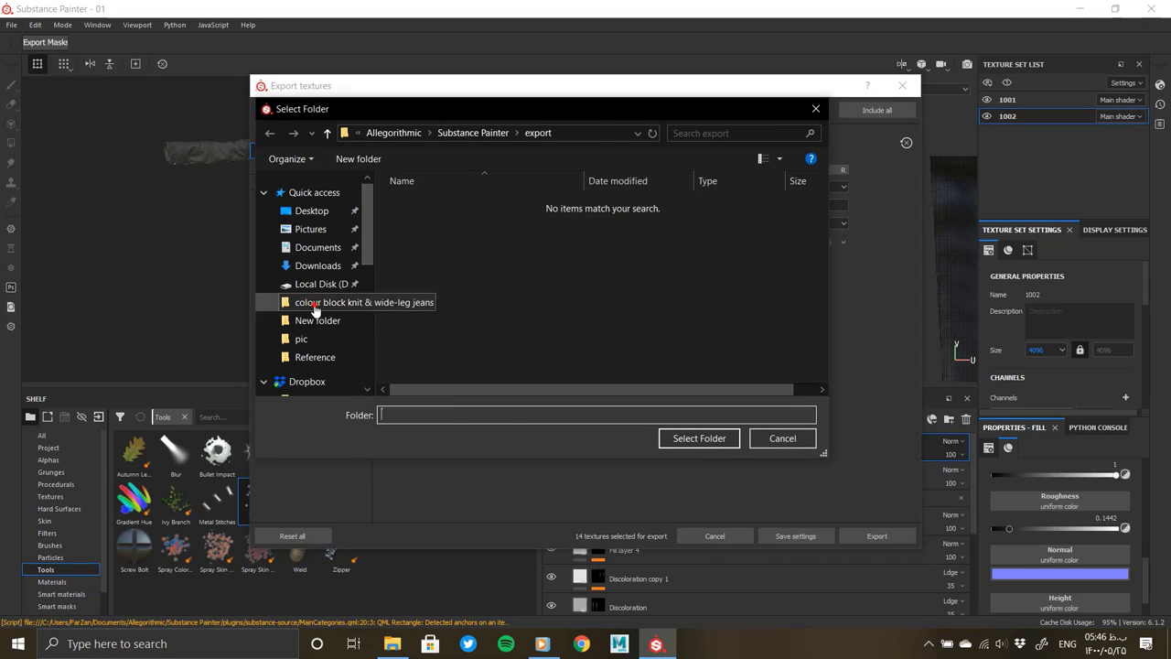
click(319, 303)
right_click(470, 302)
click(690, 375)
text(Texures)
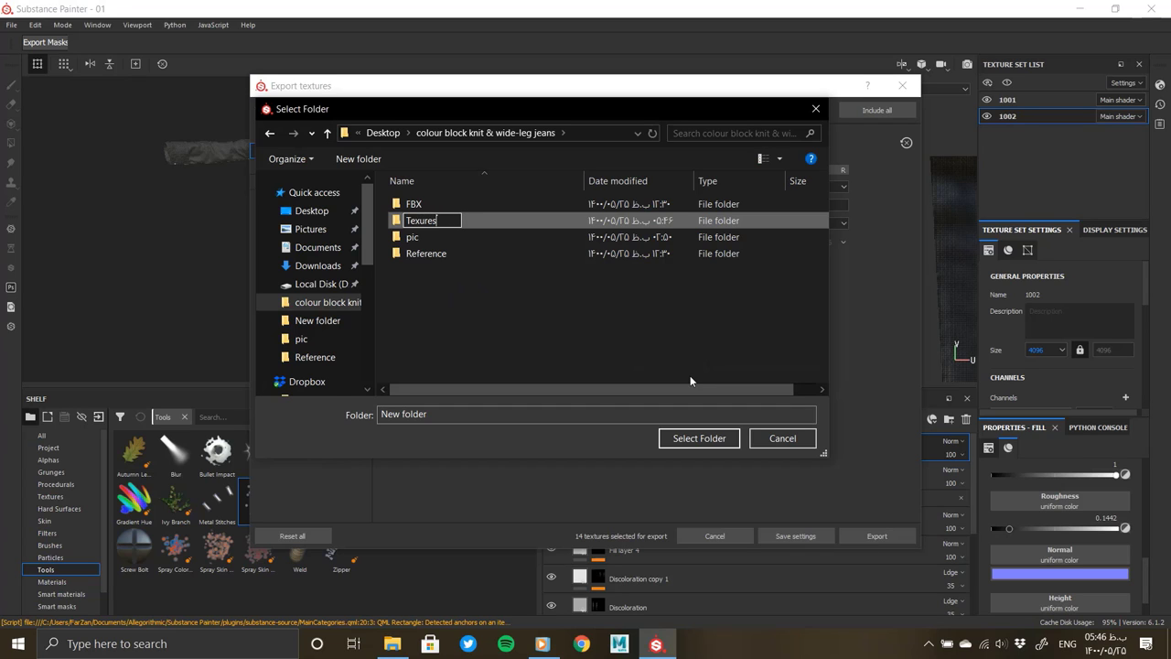
key(Return)
key(Return)
click(692, 442)
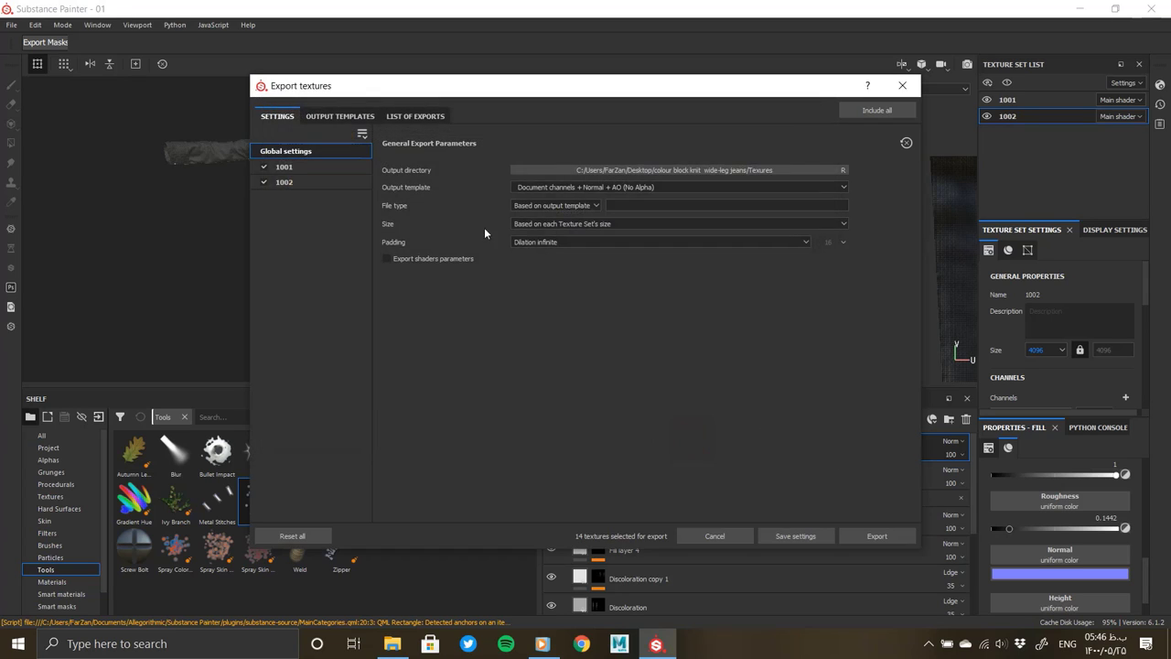
Step: Choose the Arnold UDIM (AiStandard) template, exr file type and 4096 size, and save the export settings
click(530, 187)
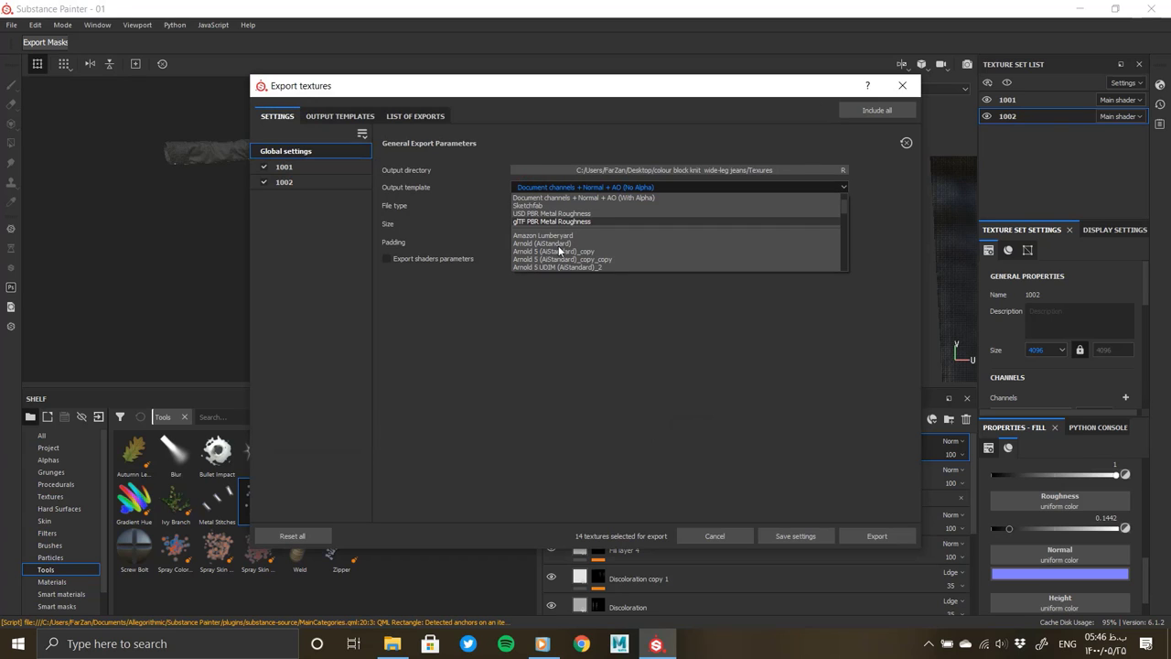
click(547, 259)
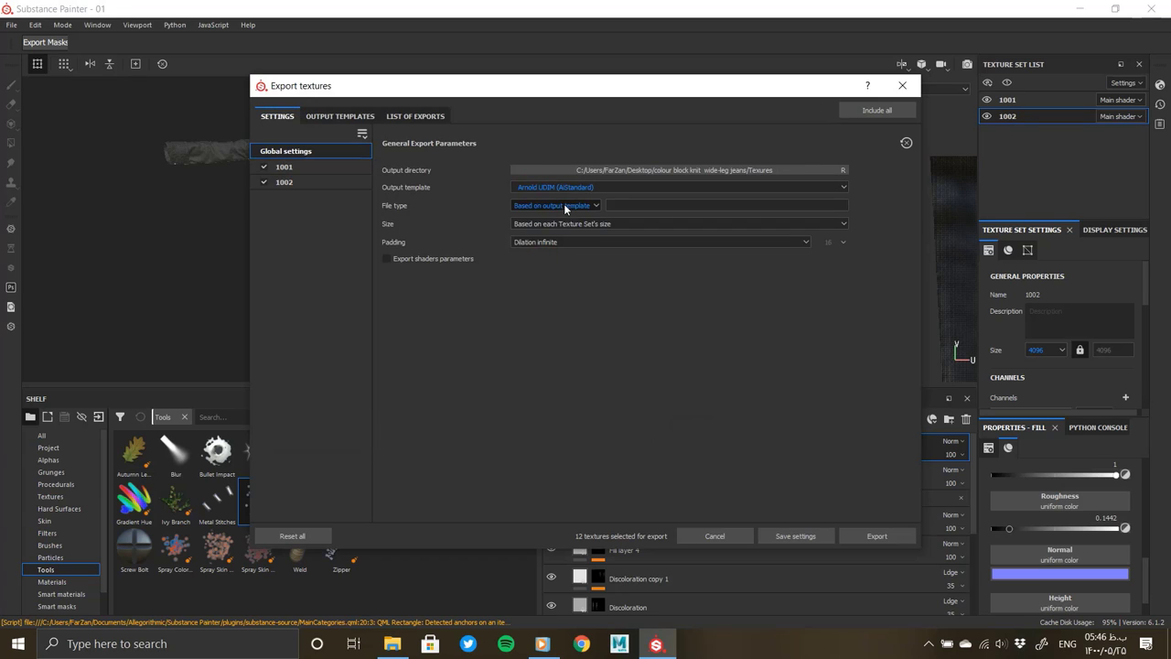
scroll(558, 258, down, 5)
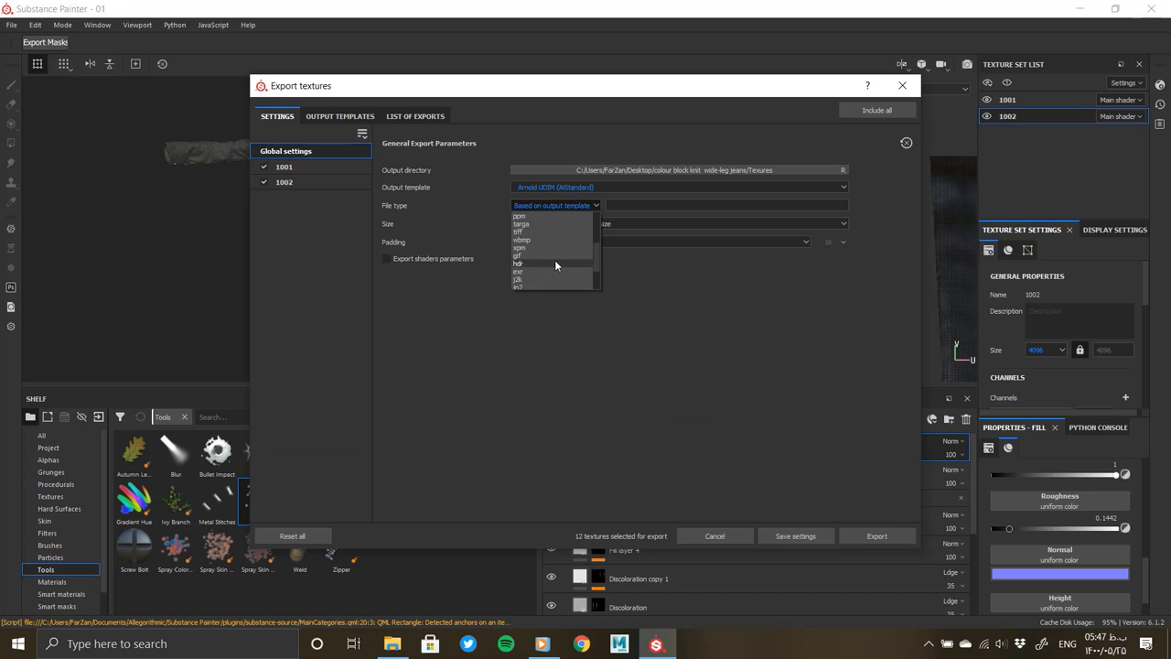
click(539, 271)
click(562, 223)
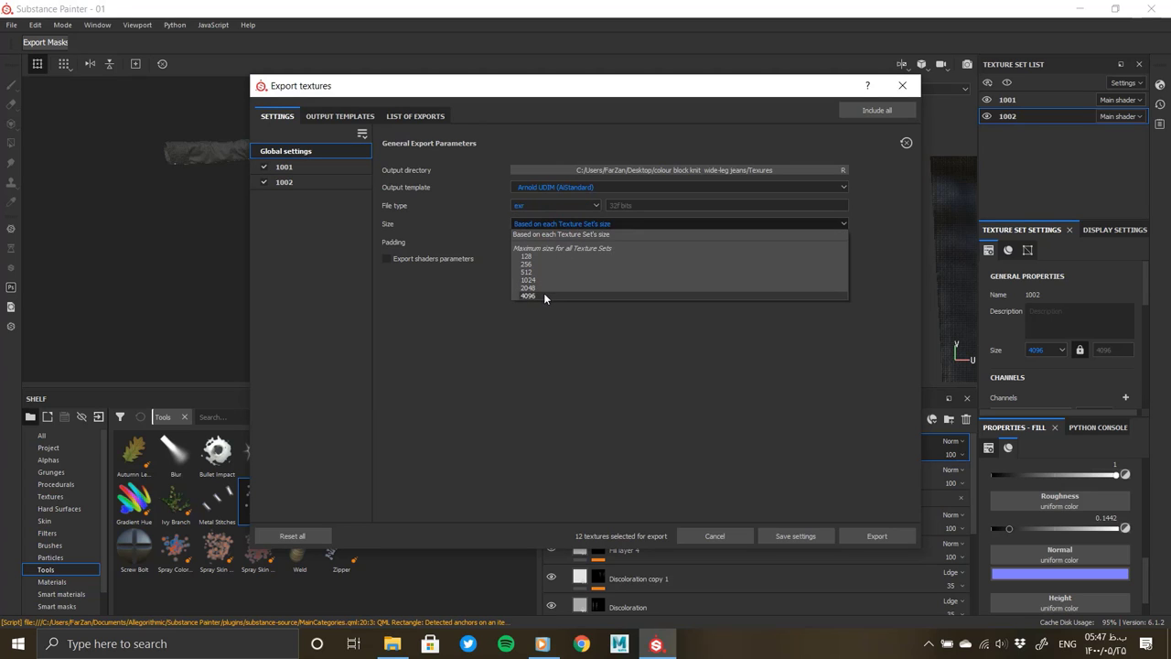
click(528, 295)
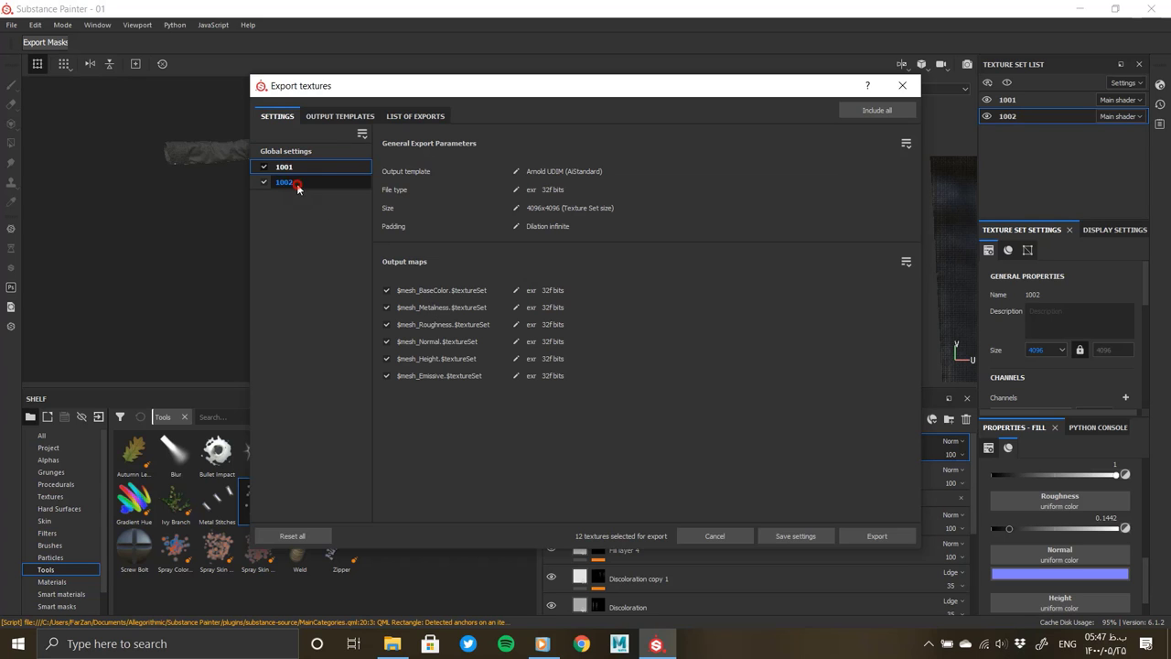
click(400, 117)
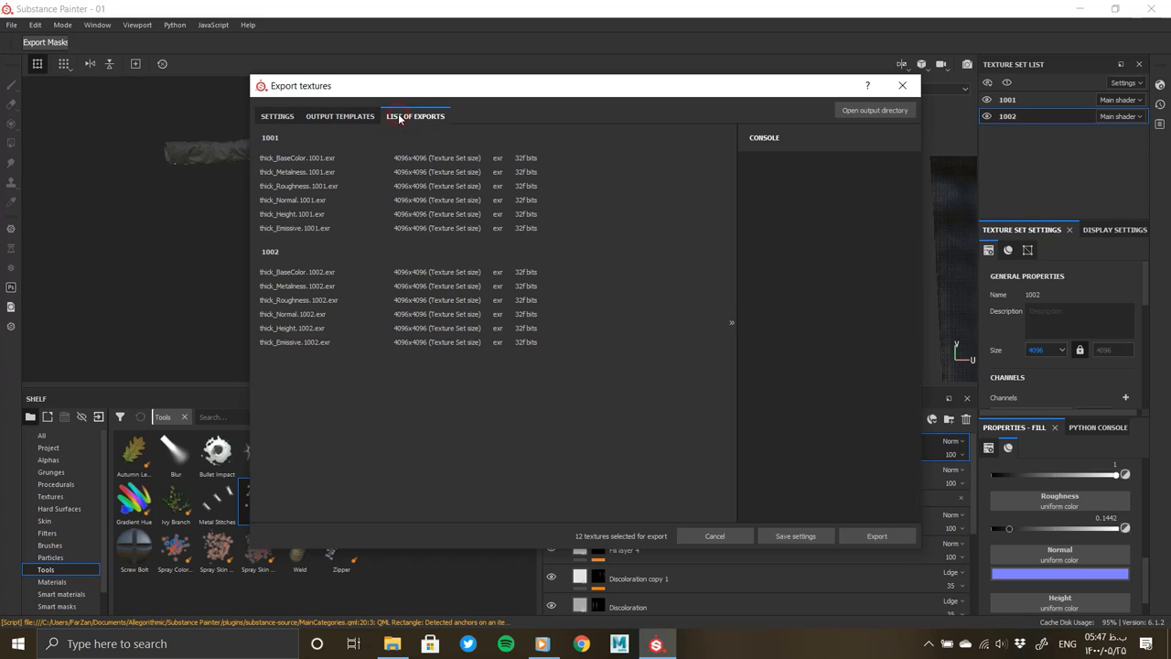
click(795, 537)
click(12, 26)
click(81, 242)
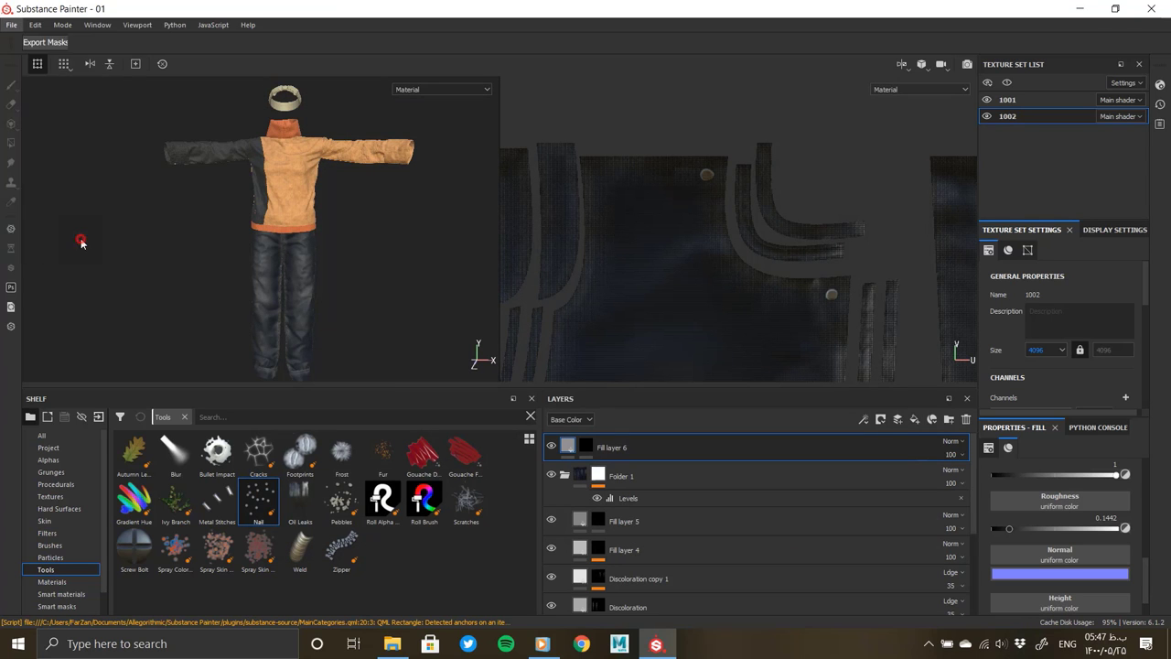
Step: Export the textures, then drag alembic01.abc into Maya's Studio scene, where it arrives as group18
click(882, 537)
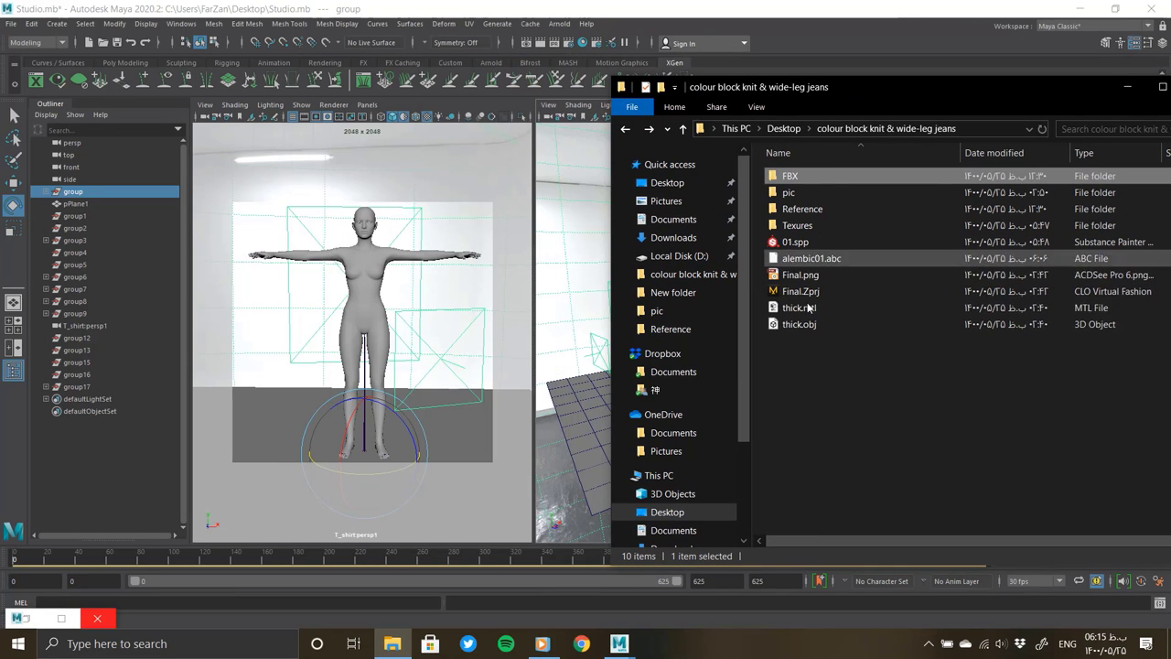
click(794, 259)
drag(430, 367, 430, 367)
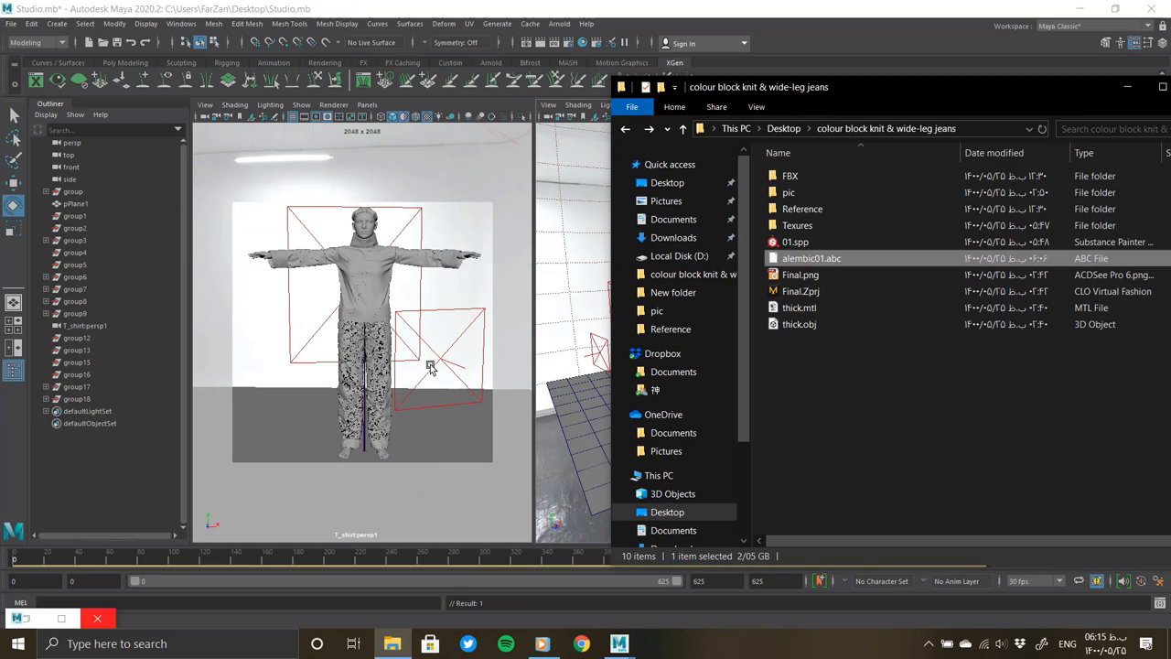
click(544, 4)
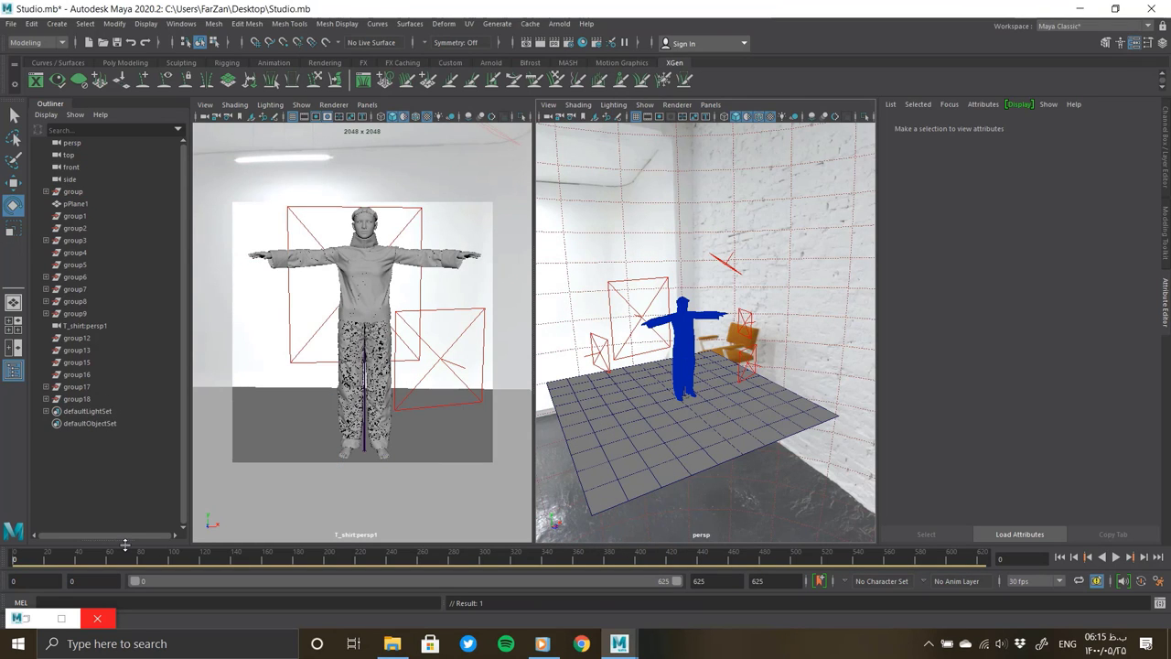
scroll(671, 403, up, 10)
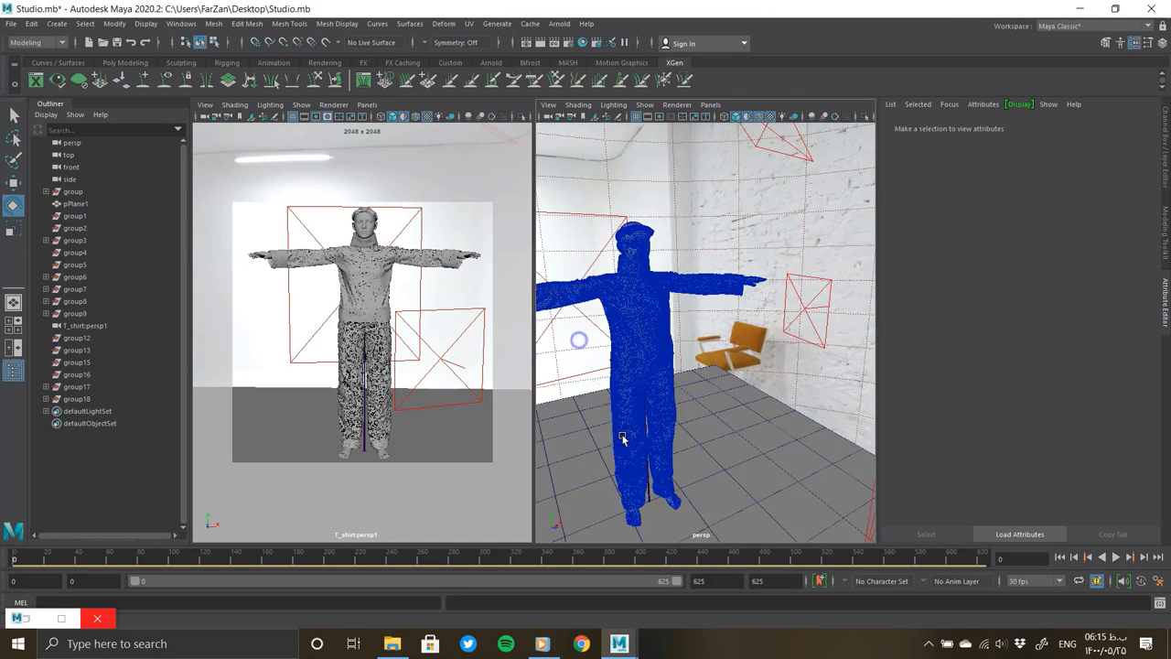
Step: Frame the imported character and orbit around its legs and upper body
click(590, 330)
key(f)
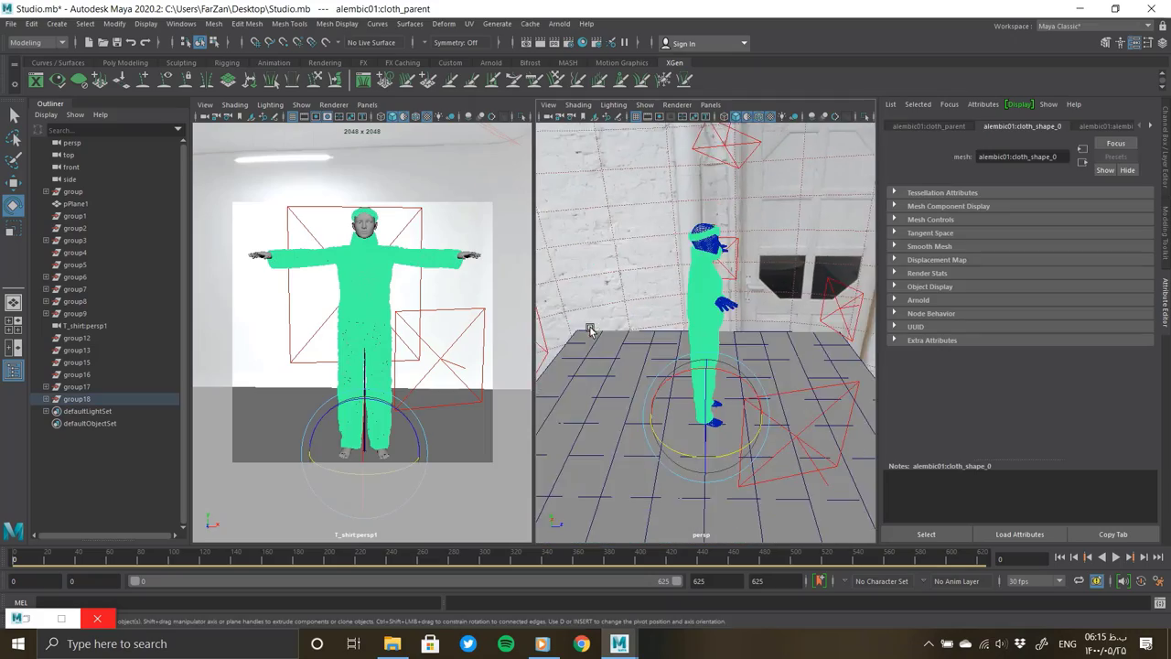
scroll(724, 411, up, 5)
mouse_move(705, 339)
alt+mouse_down()
mouse_move(723, 411)
mouse_move(695, 277)
alt+mouse_up()
mouse_move(774, 277)
alt+mouse_down()
mouse_move(674, 339)
mouse_move(692, 253)
mouse_move(823, 238)
alt+mouse_up()
mouse_move(696, 348)
alt+mouse_down()
mouse_move(601, 431)
mouse_move(598, 356)
mouse_move(578, 312)
mouse_move(758, 314)
mouse_move(654, 346)
alt+mouse_up()
Step: Play the animation, scrub to around frames 160 and 250, then select the cloth mesh
key(alt+v)
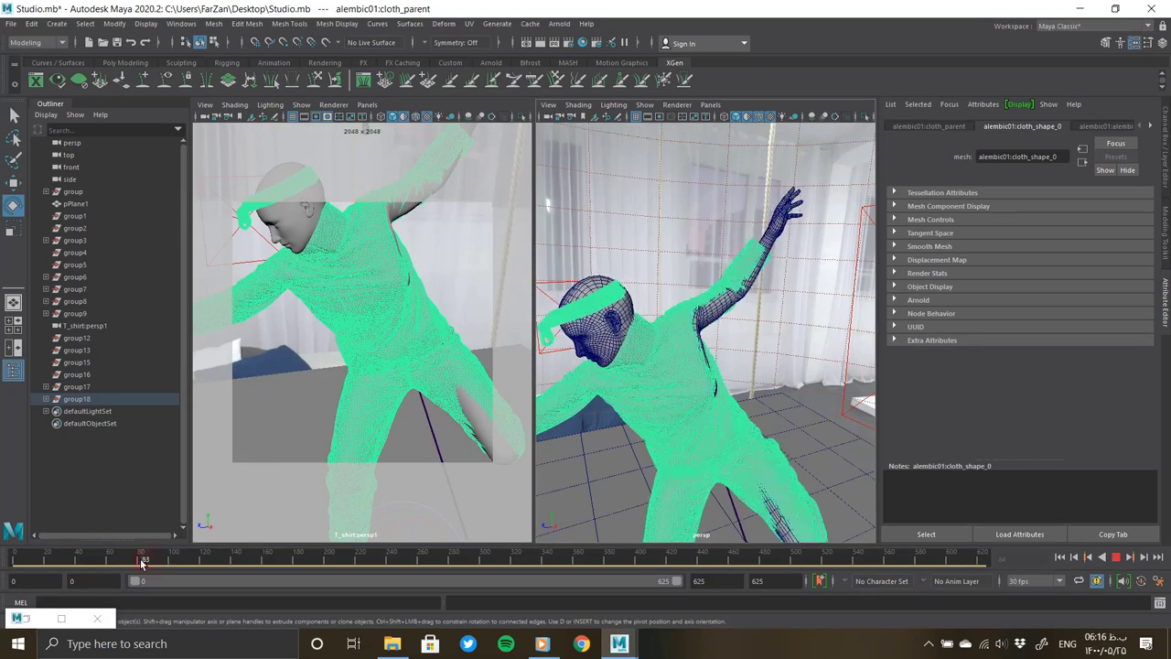
click(20, 555)
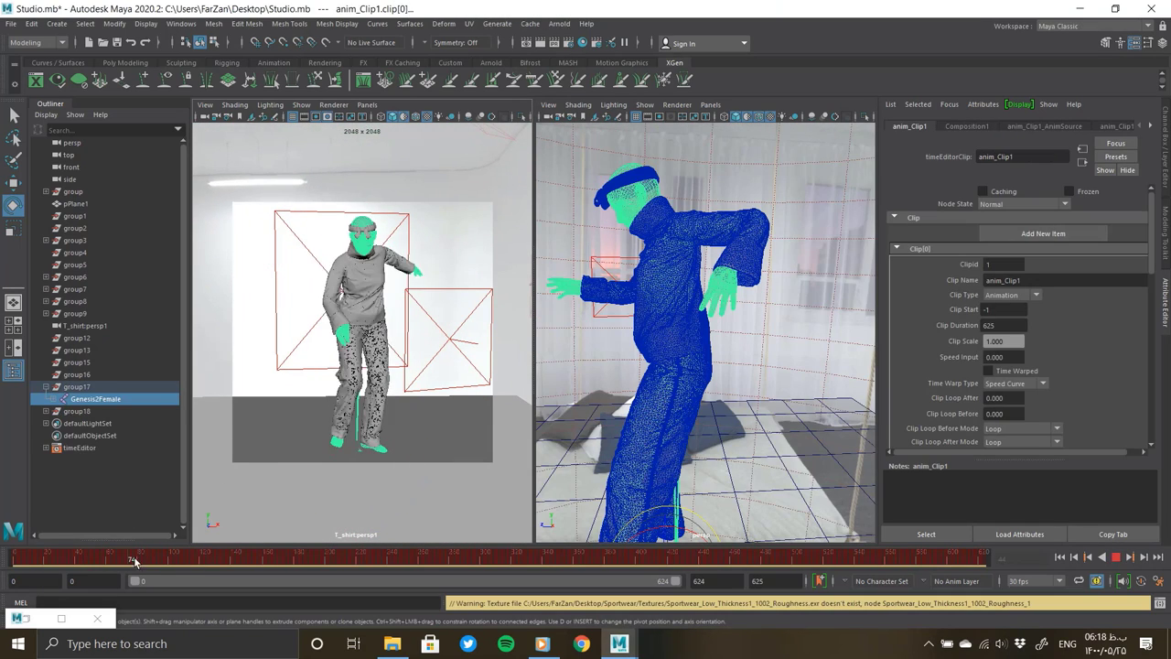
drag(173, 562, 263, 557)
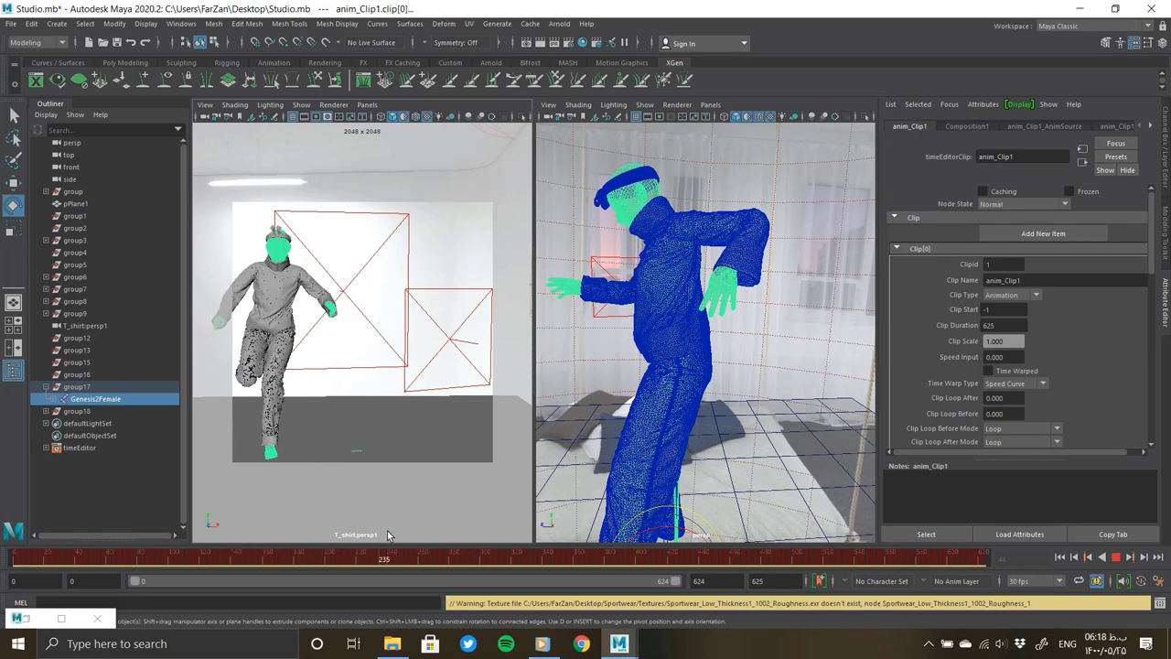
mouse_move(262, 557)
mouse_down()
mouse_move(472, 524)
mouse_move(13, 531)
mouse_up()
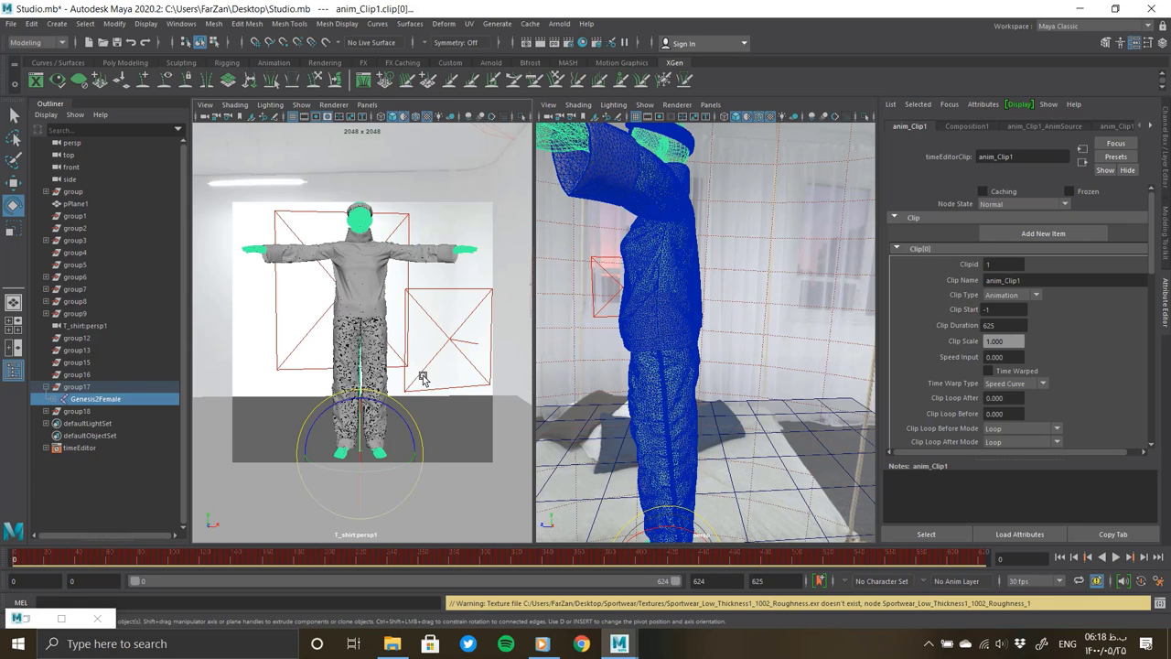
click(467, 364)
click(692, 298)
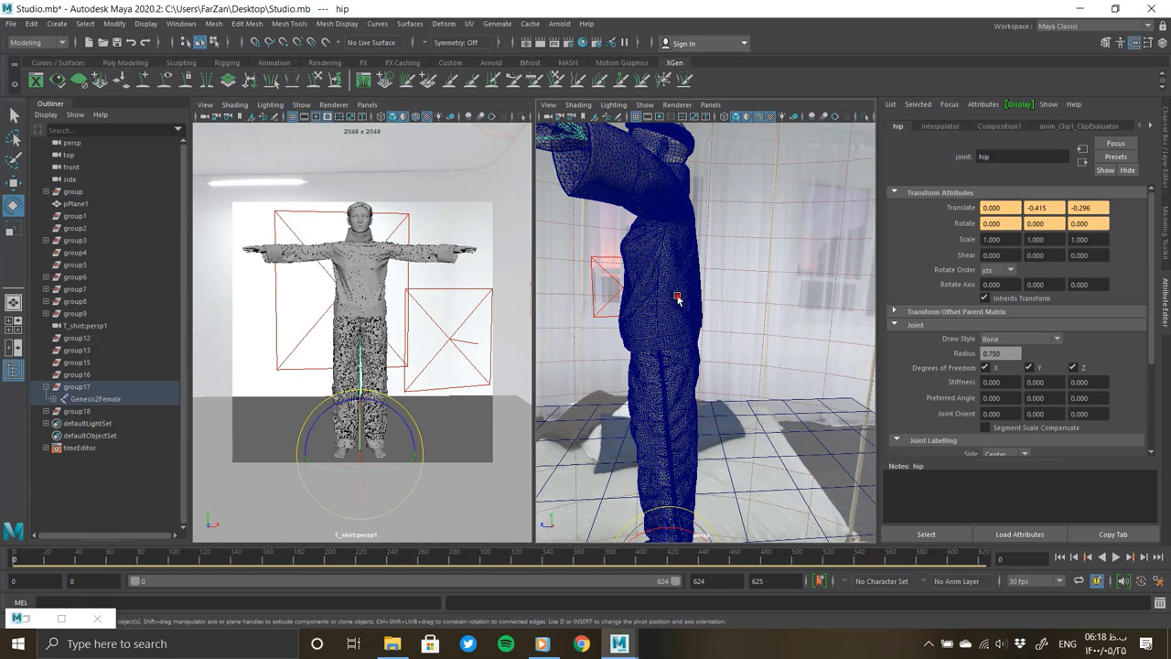
Step: Create a new aiStandardSurface material from the Arnold nodes in Hypershade
click(28, 612)
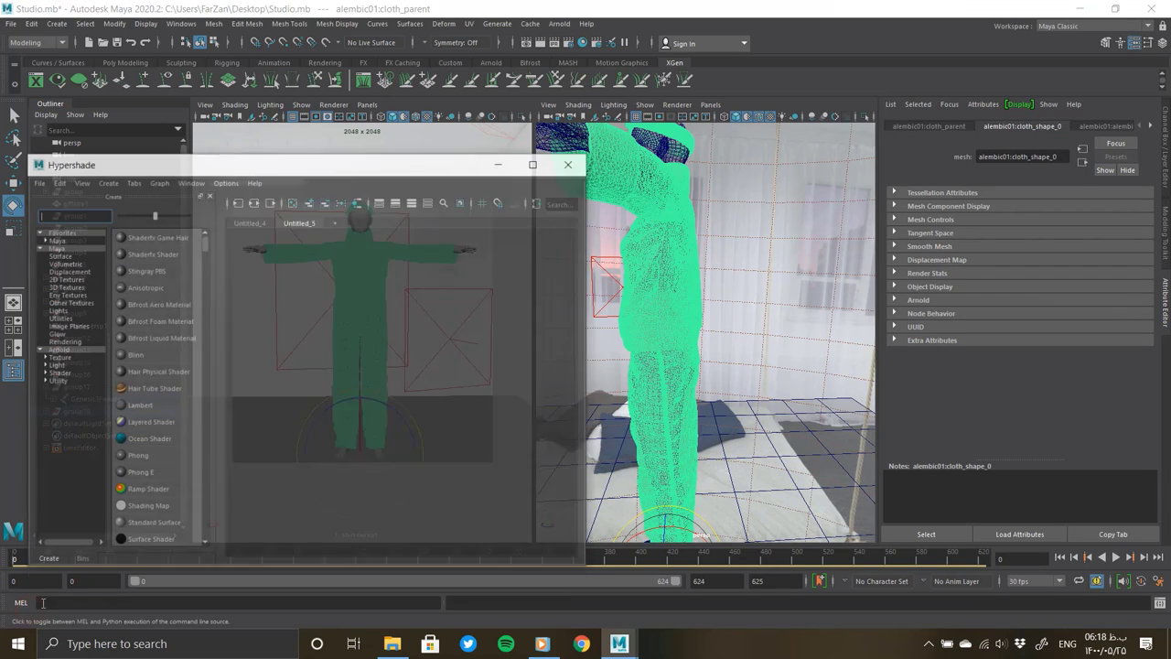
click(64, 331)
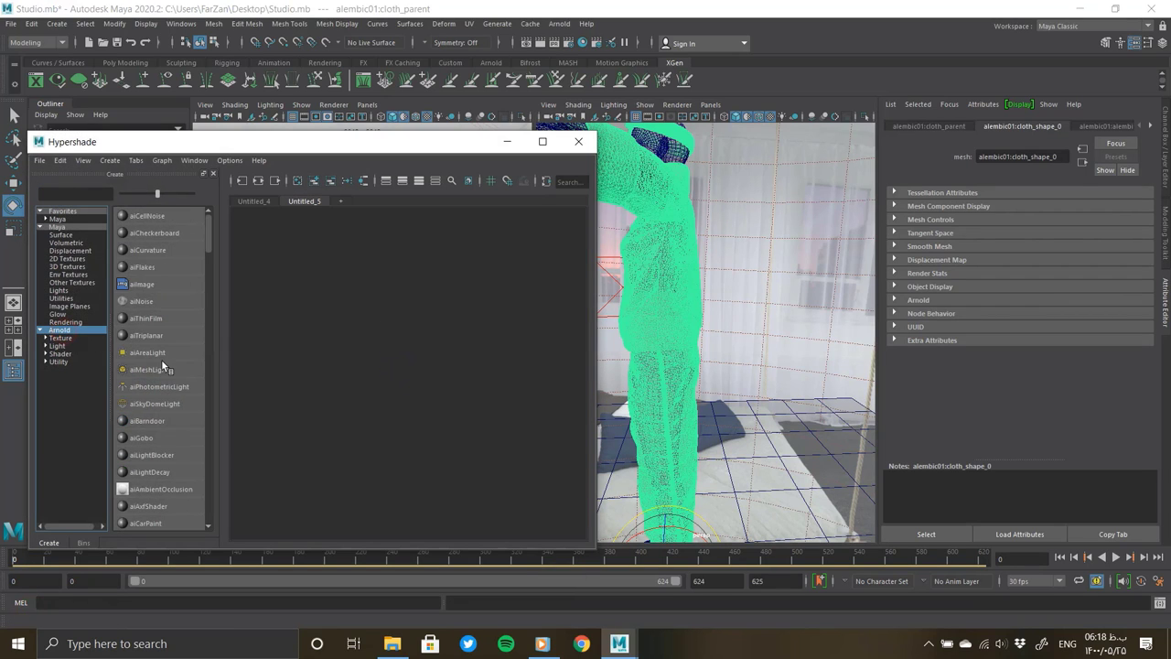
scroll(161, 361, down, 1)
scroll(161, 361, down, 2)
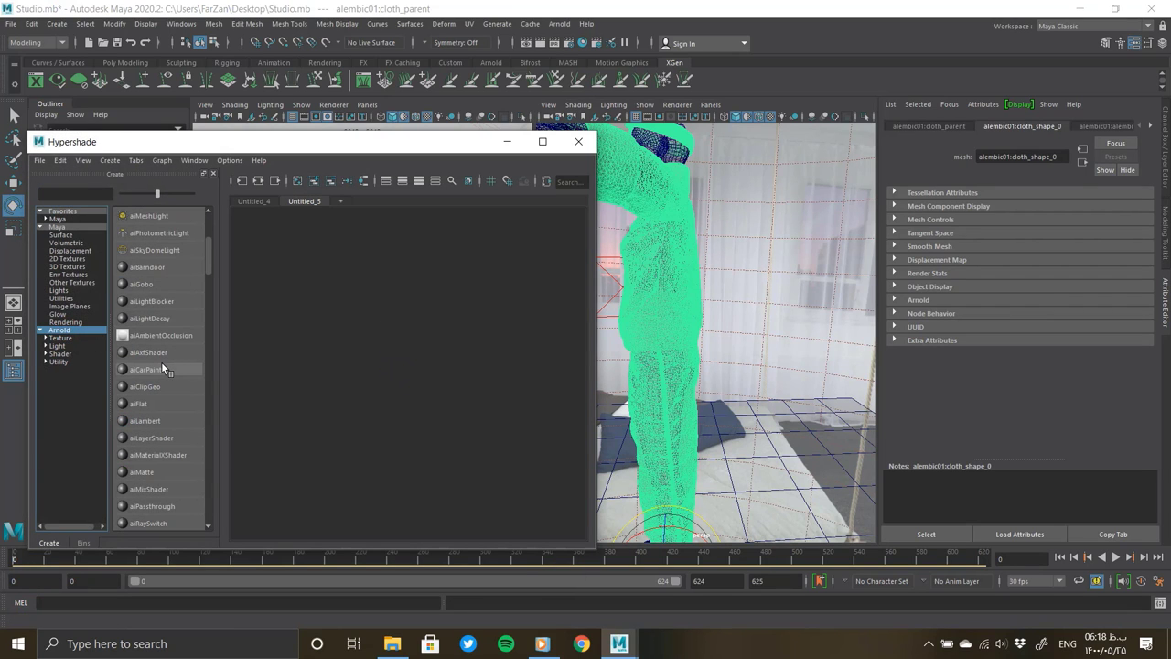
scroll(161, 361, down, 2)
scroll(161, 361, down, 1)
click(158, 420)
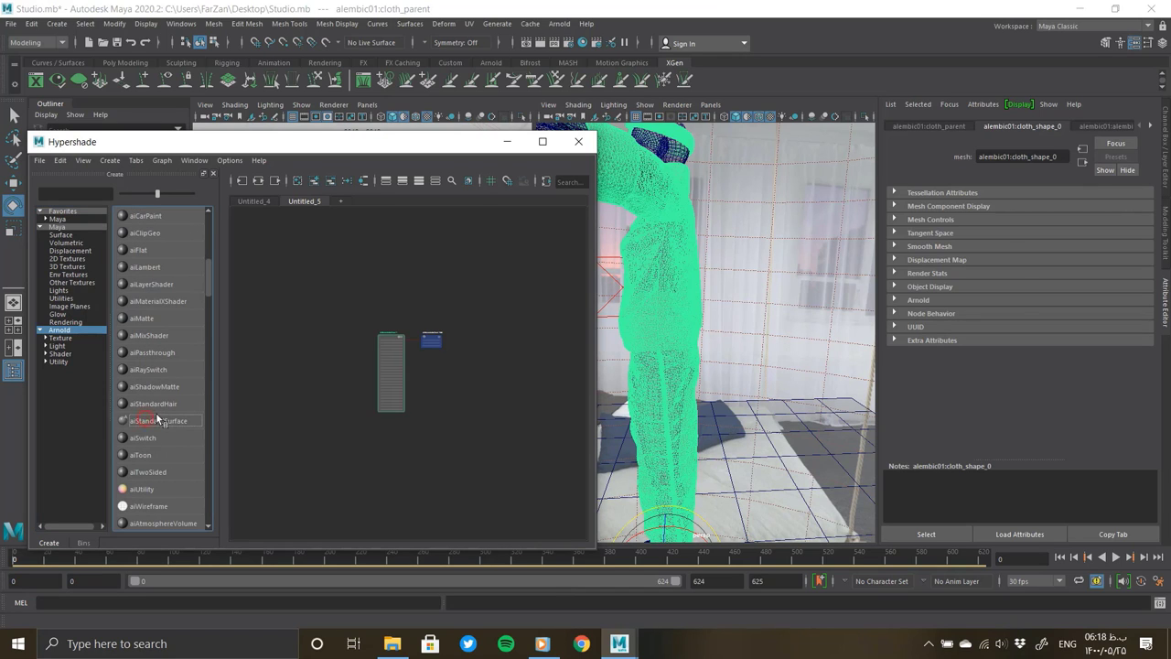
Step: Assign aiStandardSurface17 to the cloth mesh
click(391, 353)
scroll(454, 323, up, 3)
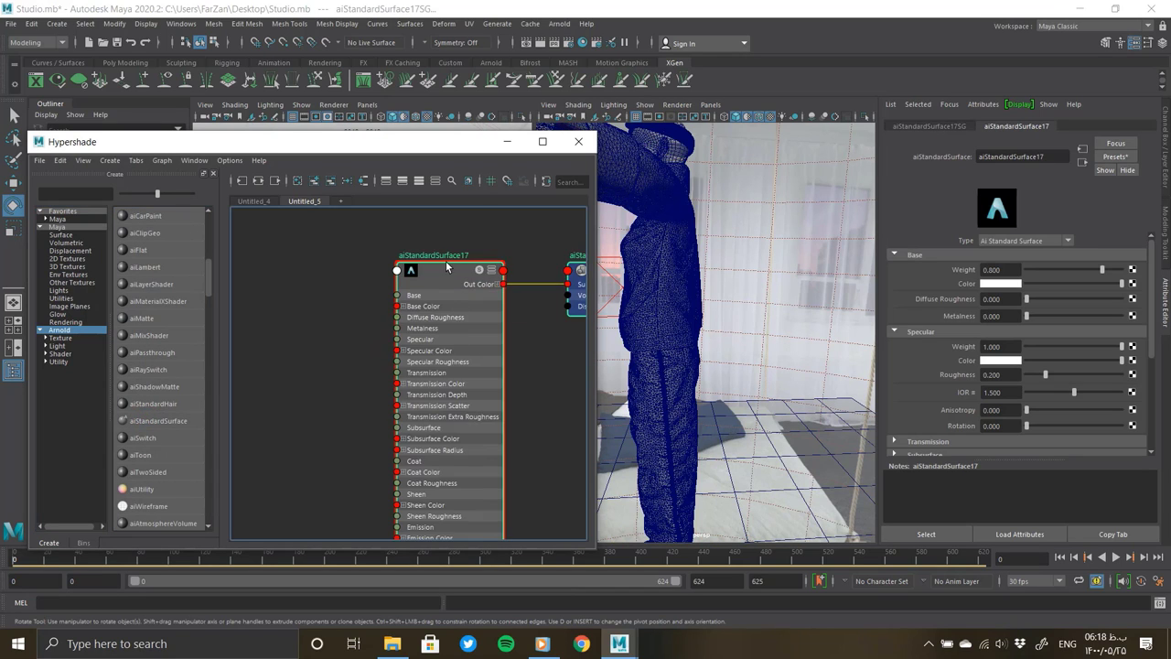
scroll(435, 283, up, 4)
click(693, 247)
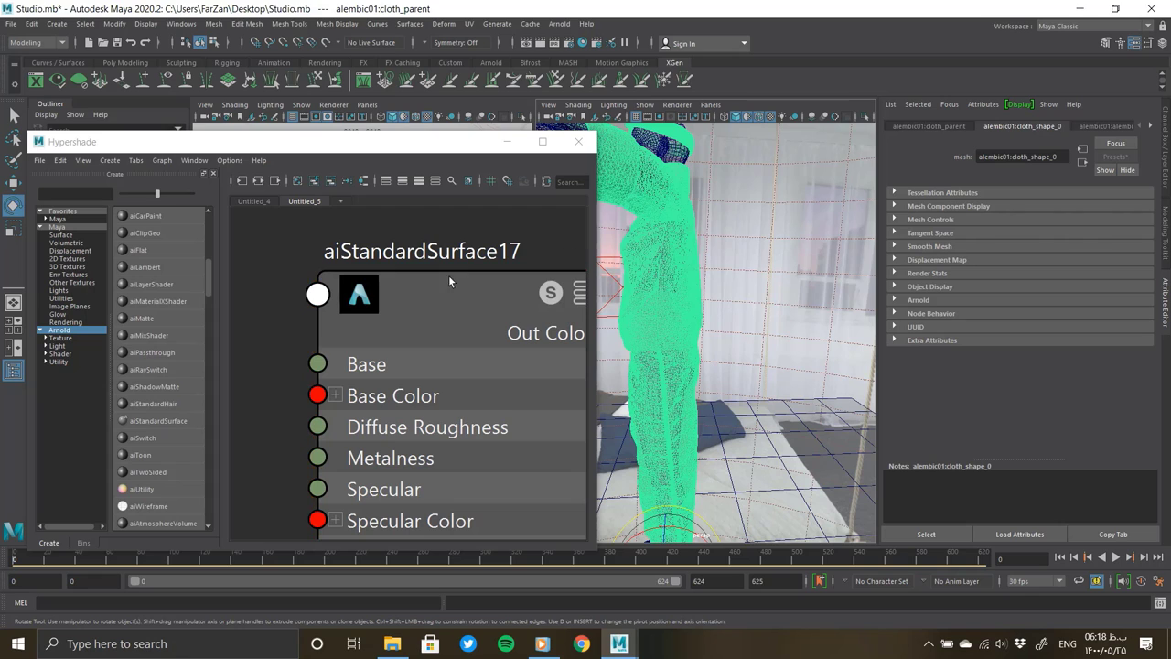
right_drag(448, 275, 442, 262)
scroll(530, 288, down, 5)
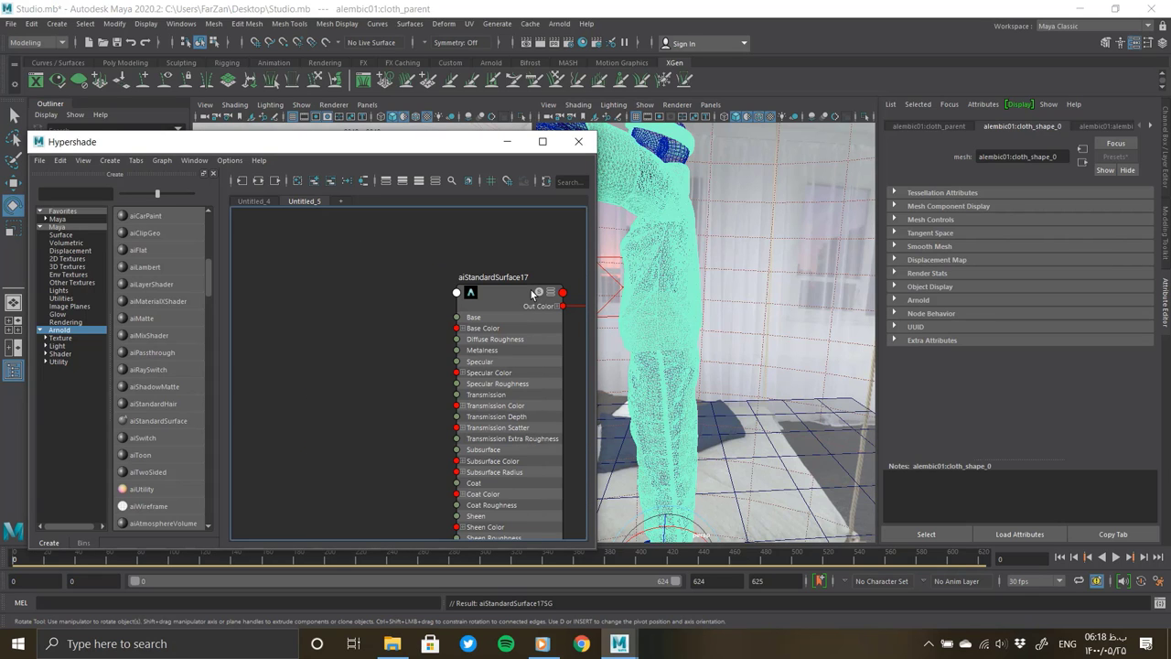
Step: Drag the five thick_*.1001 EXR textures from the Texures folder into the shader graph
click(392, 643)
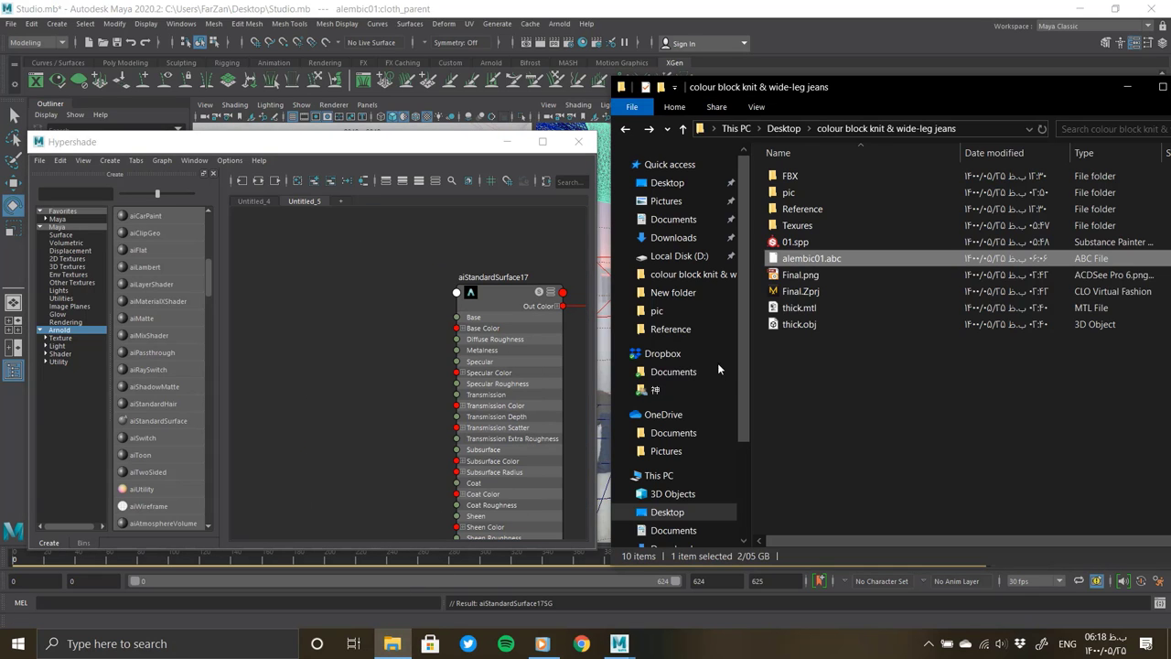
double_click(792, 222)
drag(833, 108, 784, 105)
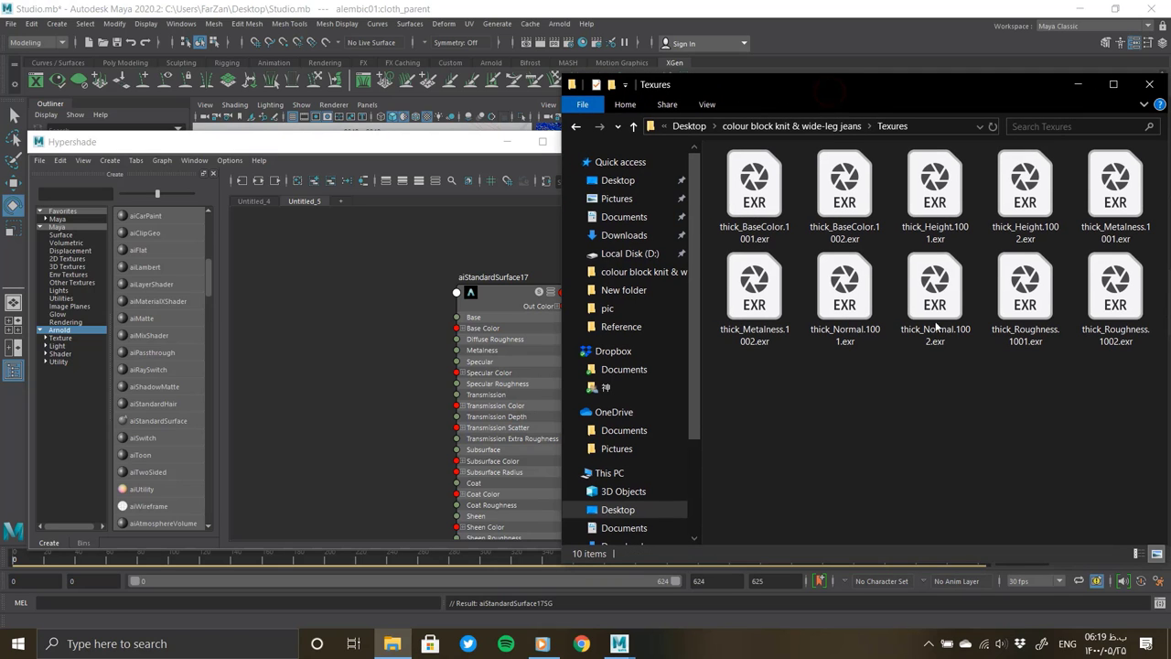
click(1135, 553)
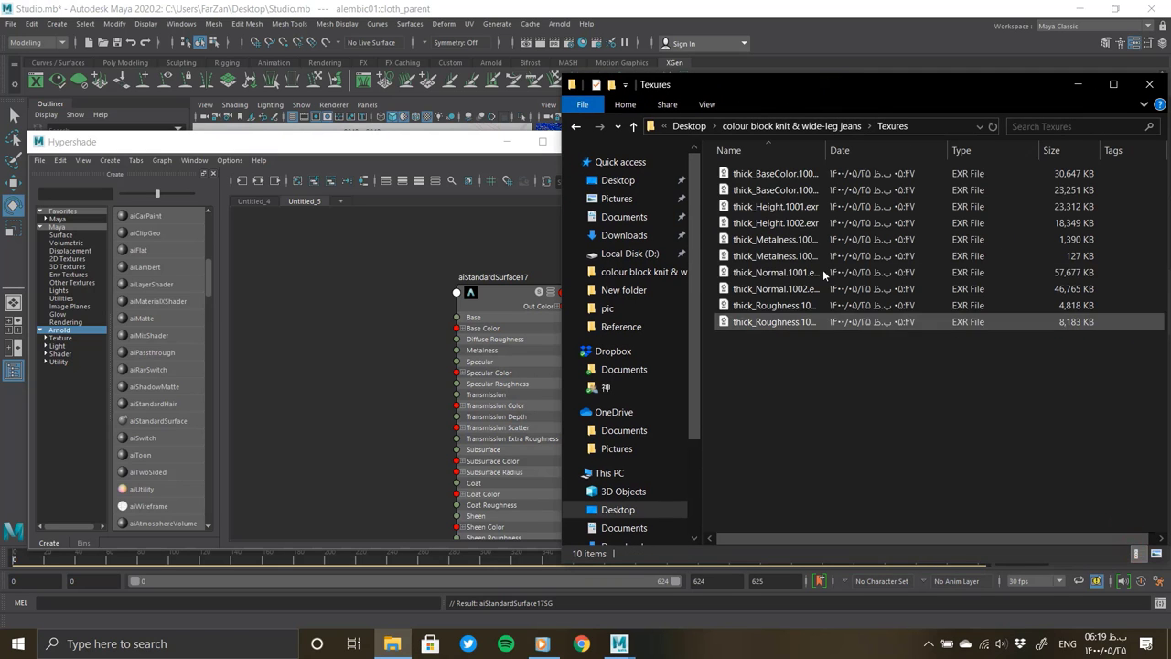
click(780, 172)
ctrl+click(773, 239)
ctrl+click(774, 272)
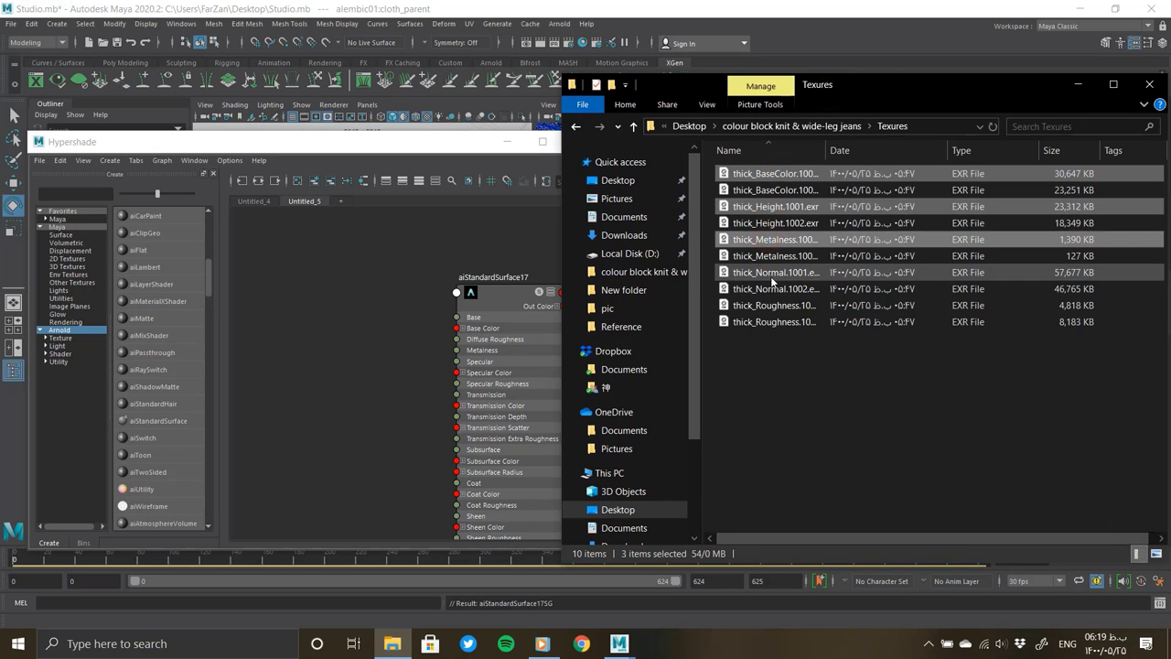
ctrl+click(774, 304)
ctrl+click(751, 209)
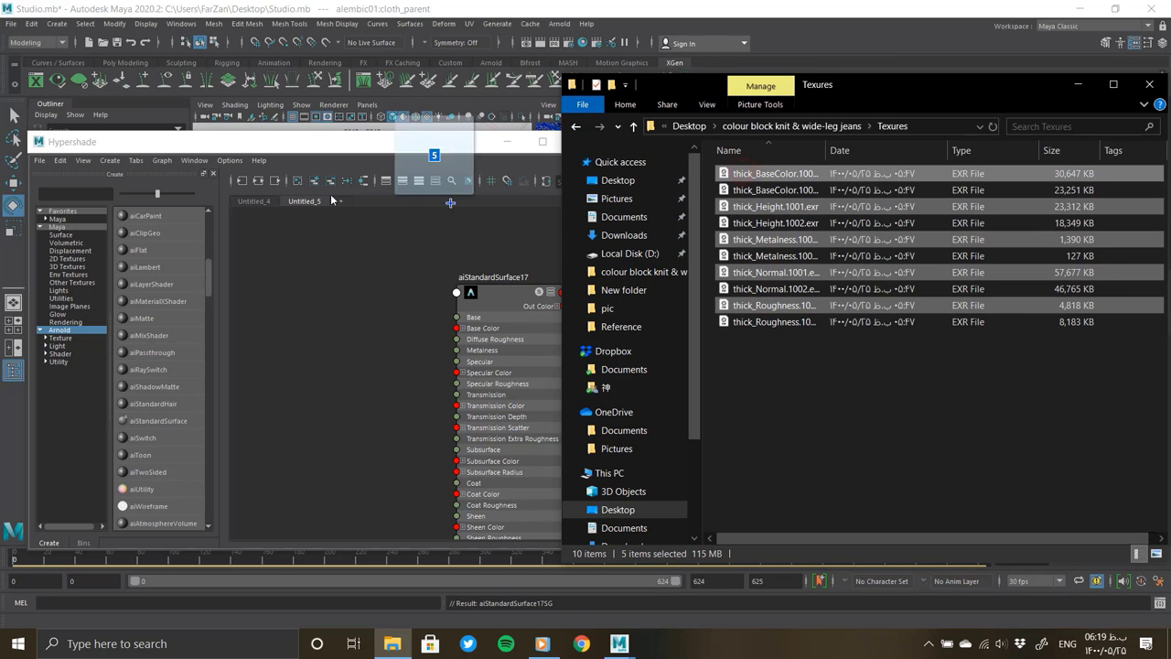
drag(751, 208, 302, 293)
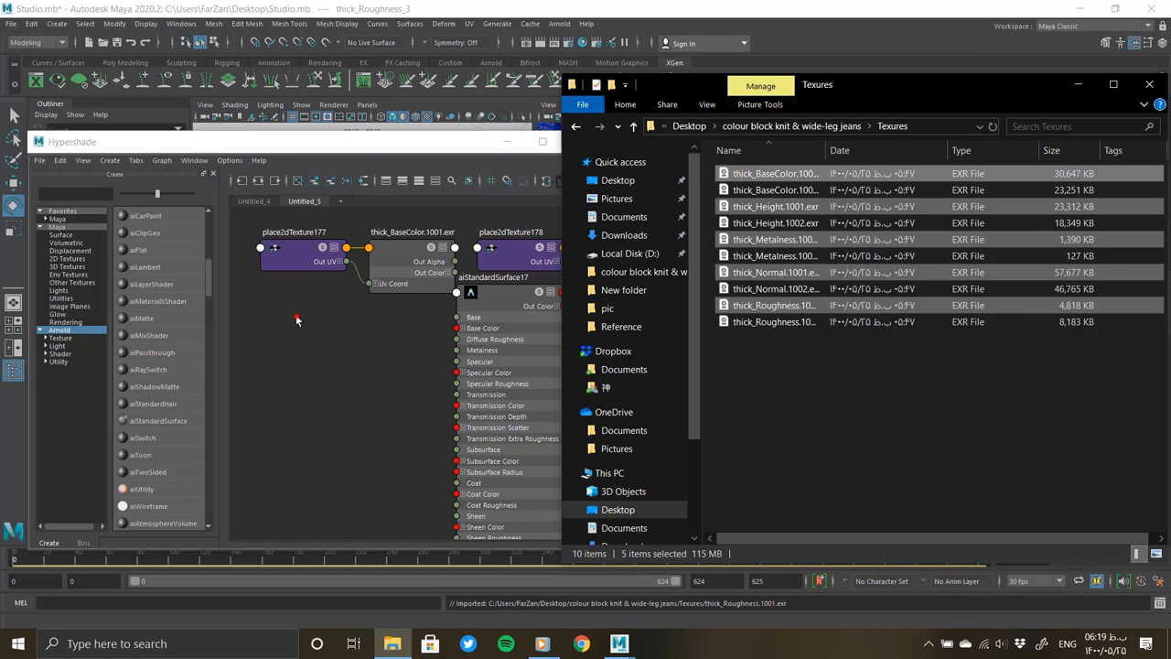
click(433, 336)
Step: Arrange the thick_BaseColor, Height, Metalness and Normal texture nodes beside the shader
scroll(376, 327, down, 3)
alt+middle_drag(510, 332, 470, 337)
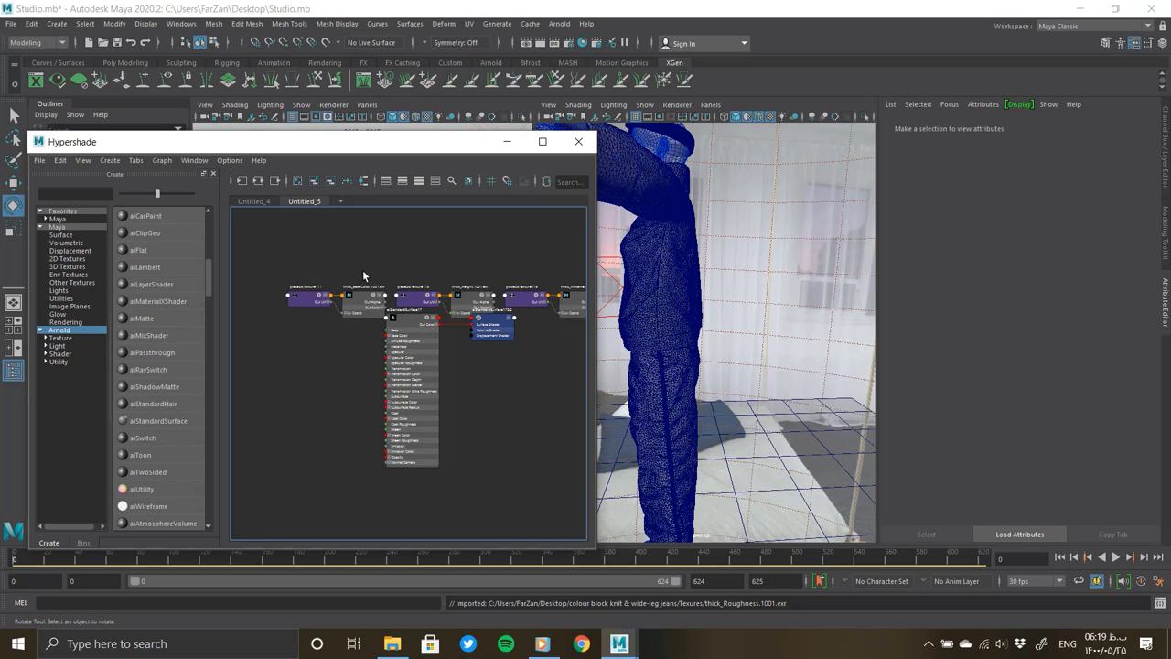
drag(340, 305, 300, 302)
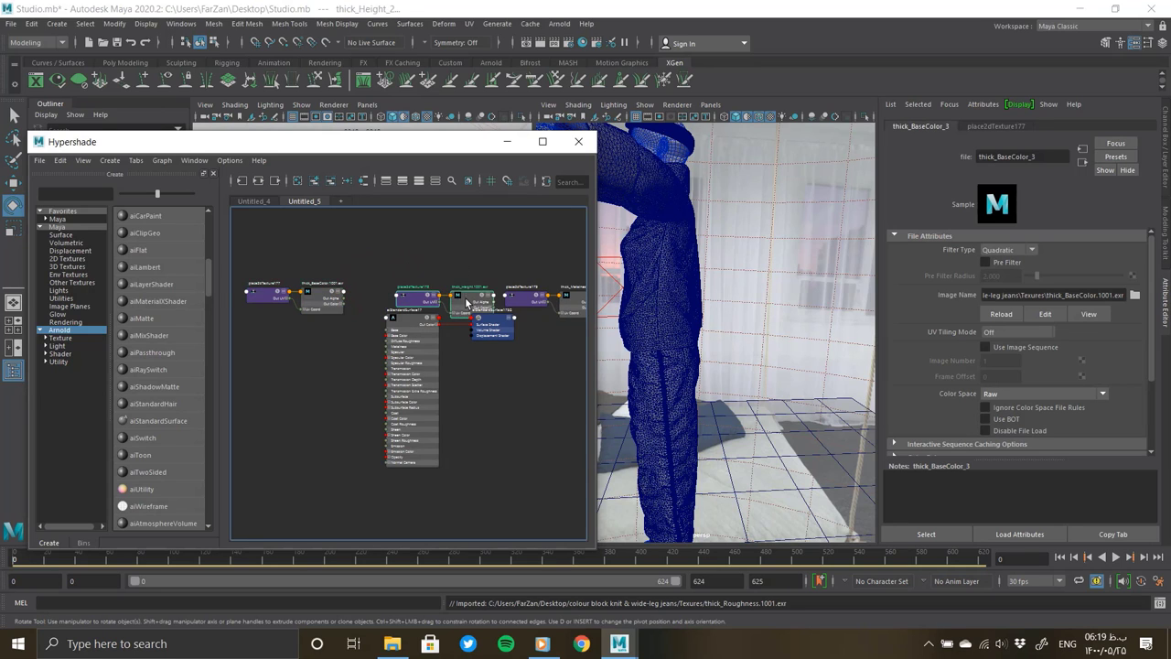
mouse_move(467, 304)
mouse_down()
mouse_move(341, 450)
mouse_move(309, 523)
mouse_up()
click(573, 304)
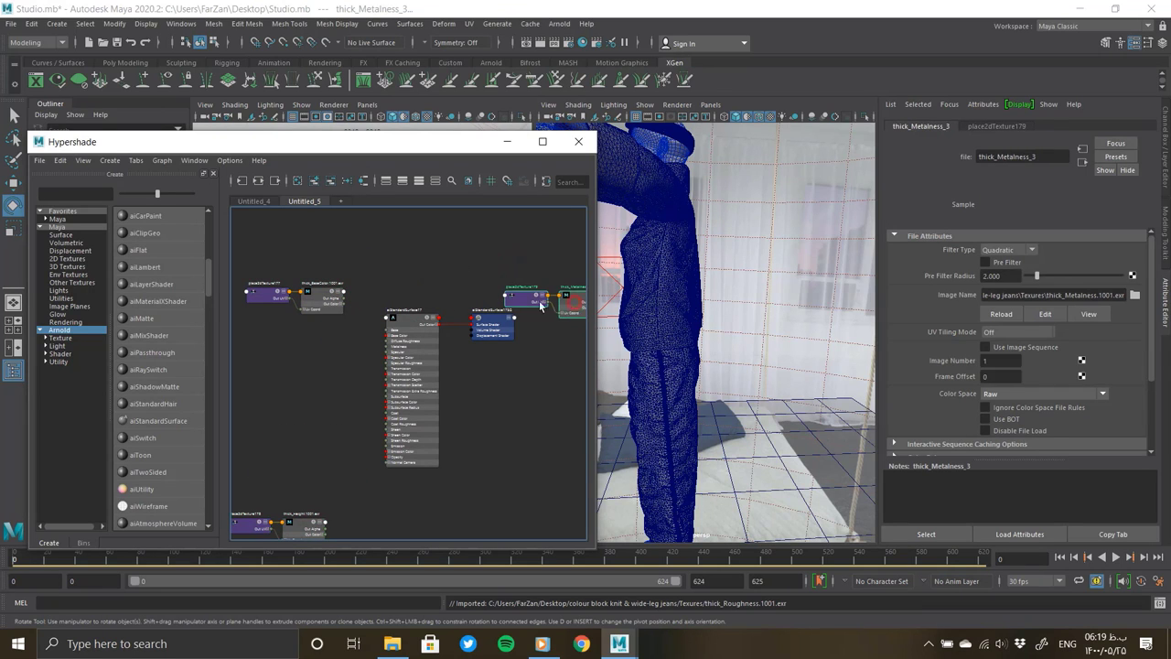
alt+middle_drag(406, 329, 270, 313)
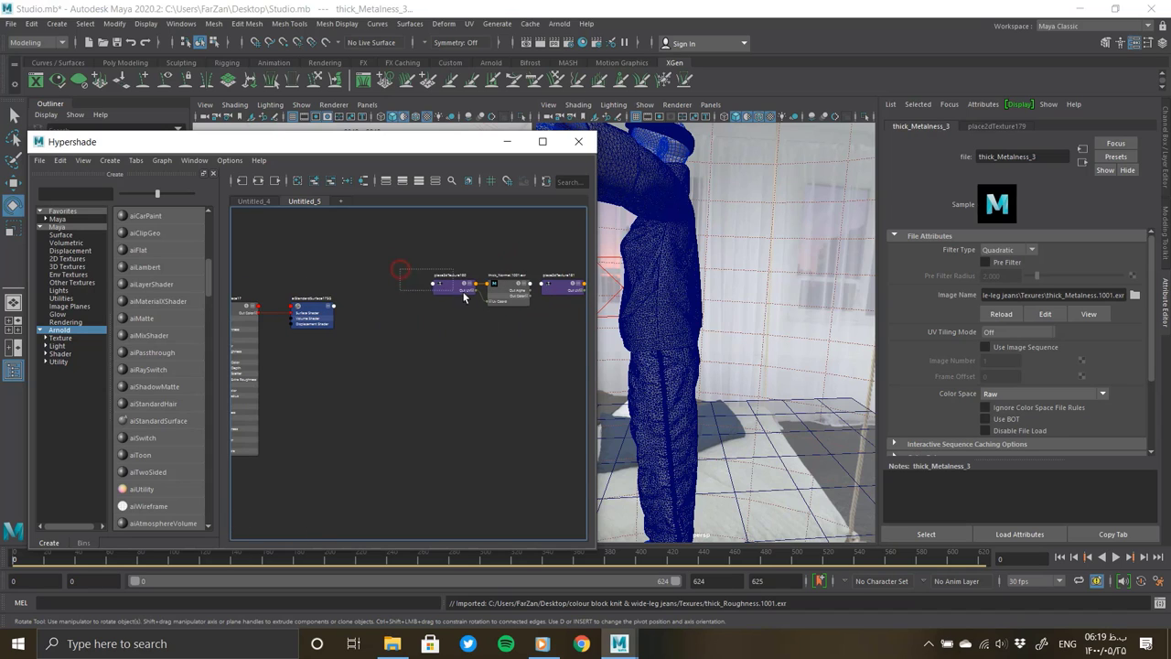
click(518, 298)
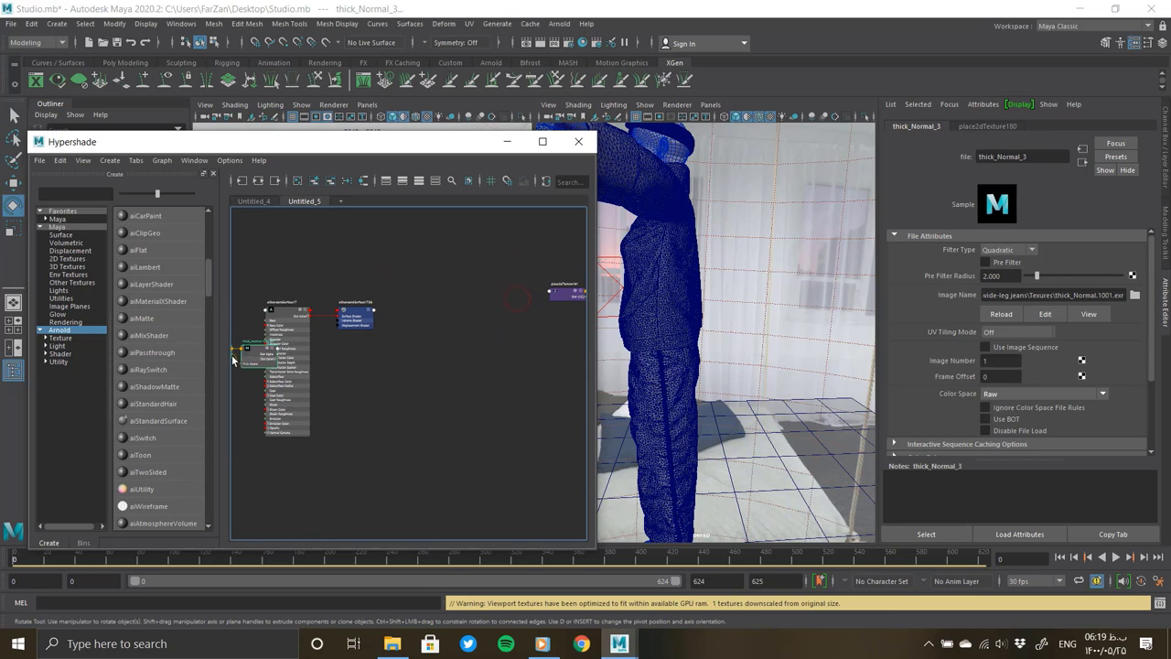
alt+middle_drag(234, 359, 482, 342)
Step: Place the thick_Roughness nodes at the left and line the texture nodes up in a column
click(475, 334)
alt+middle_drag(361, 401, 476, 375)
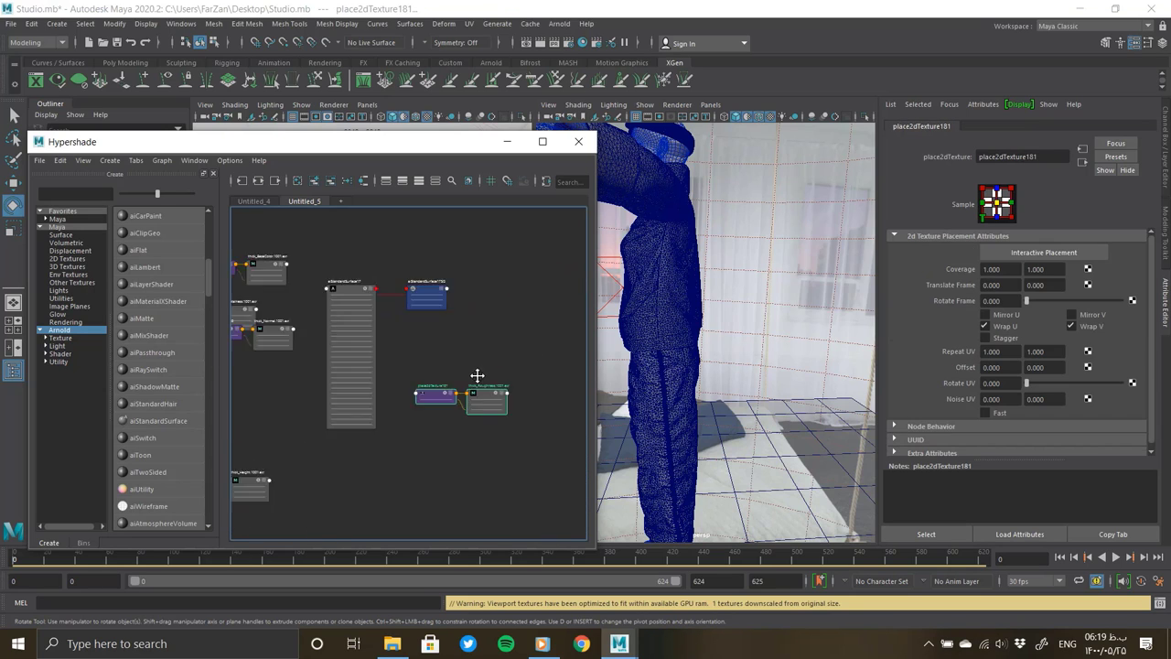
drag(476, 375, 295, 402)
click(335, 334)
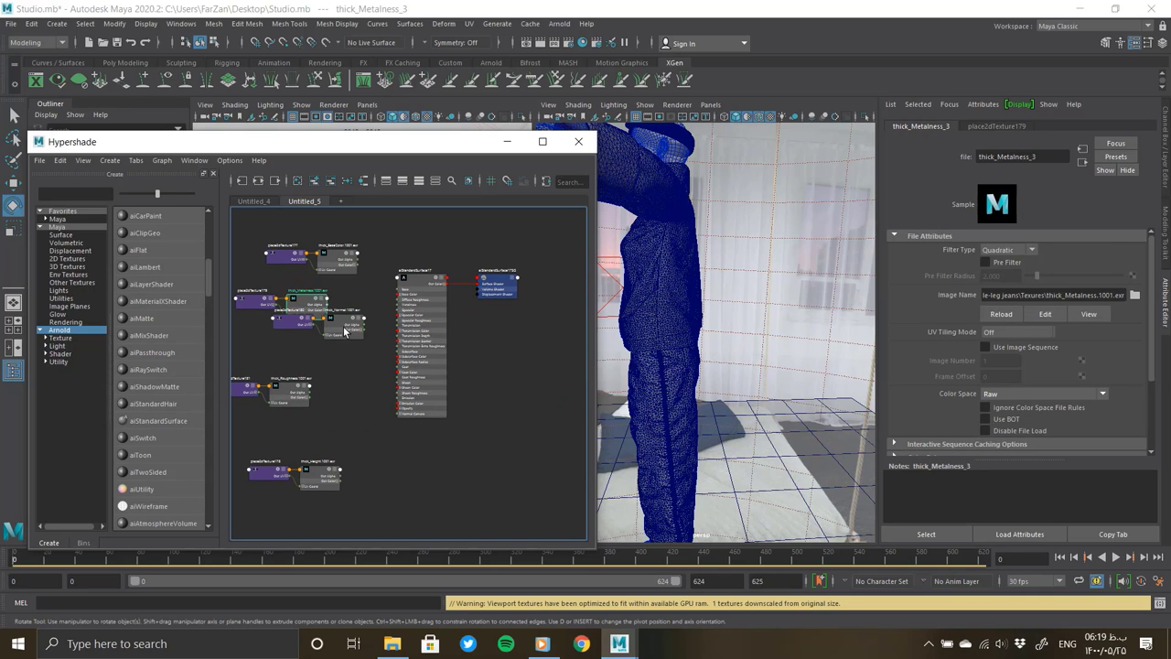
click(335, 333)
alt+middle_drag(340, 327, 329, 387)
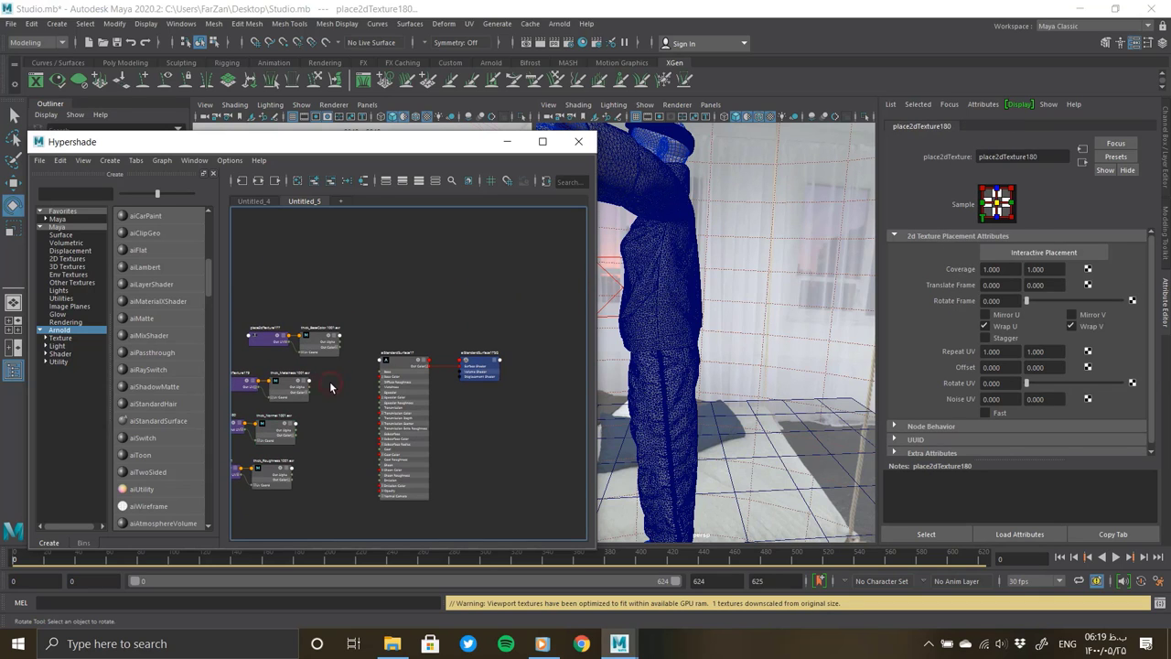
click(330, 387)
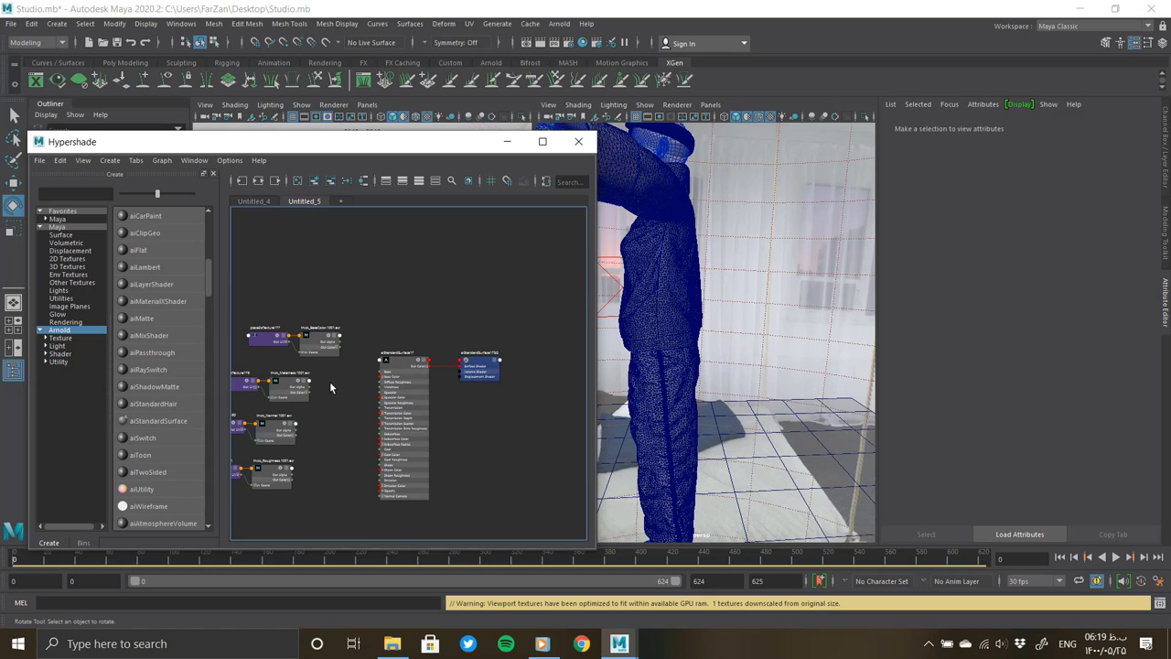
scroll(329, 375, up, 2)
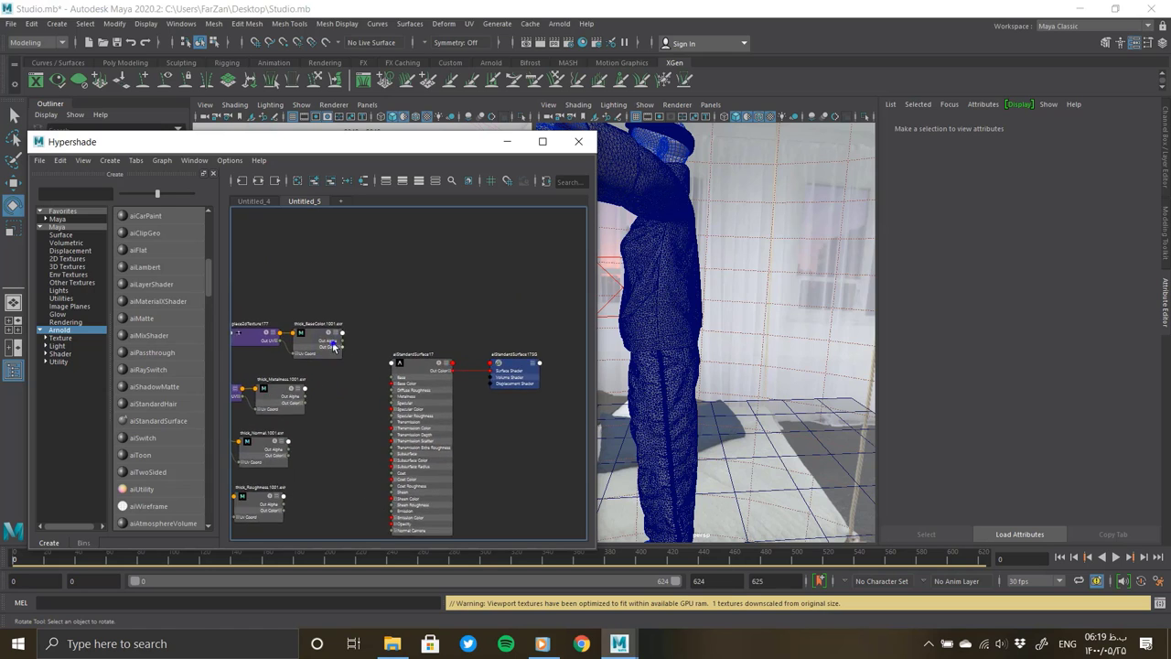
scroll(384, 389, up, 3)
Step: Wire thick_BaseColor into Base Color and thick_Metalness red channel into Metalness
drag(497, 395, 485, 385)
alt+middle_drag(341, 415, 381, 385)
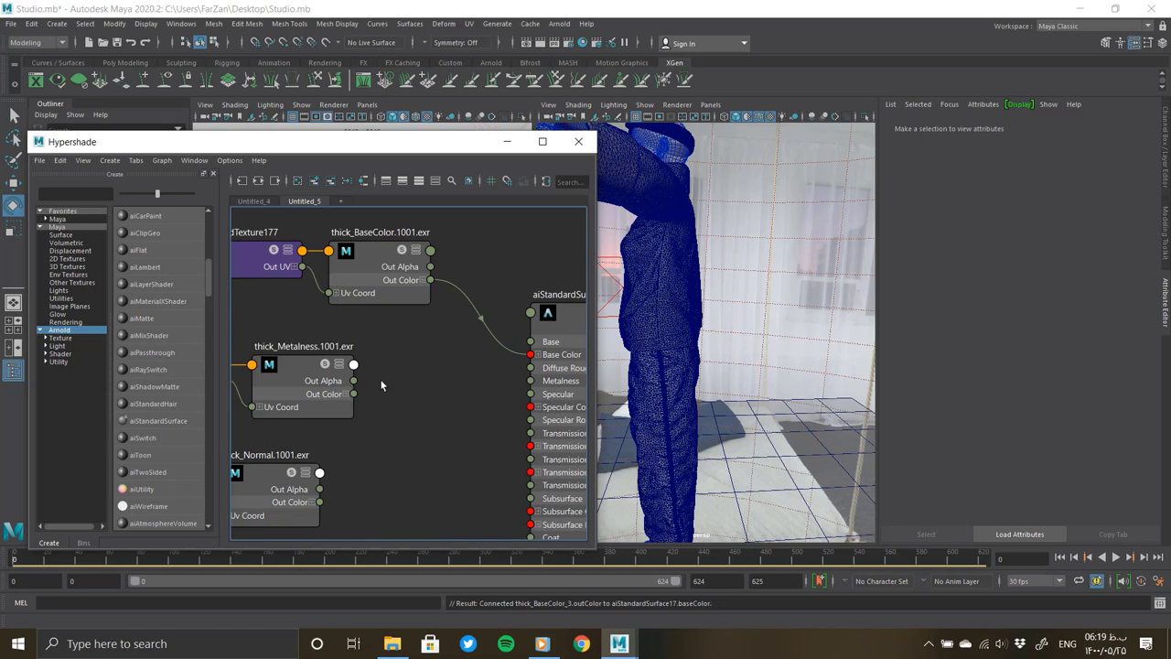
drag(352, 406, 532, 413)
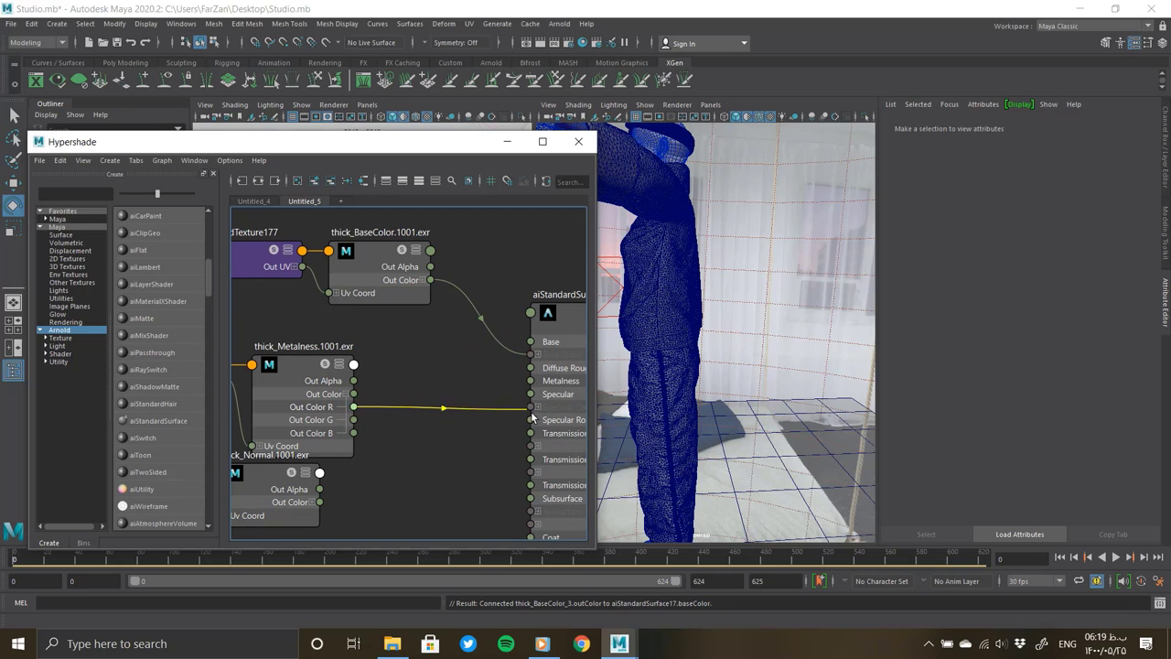
alt+middle_drag(412, 454, 403, 449)
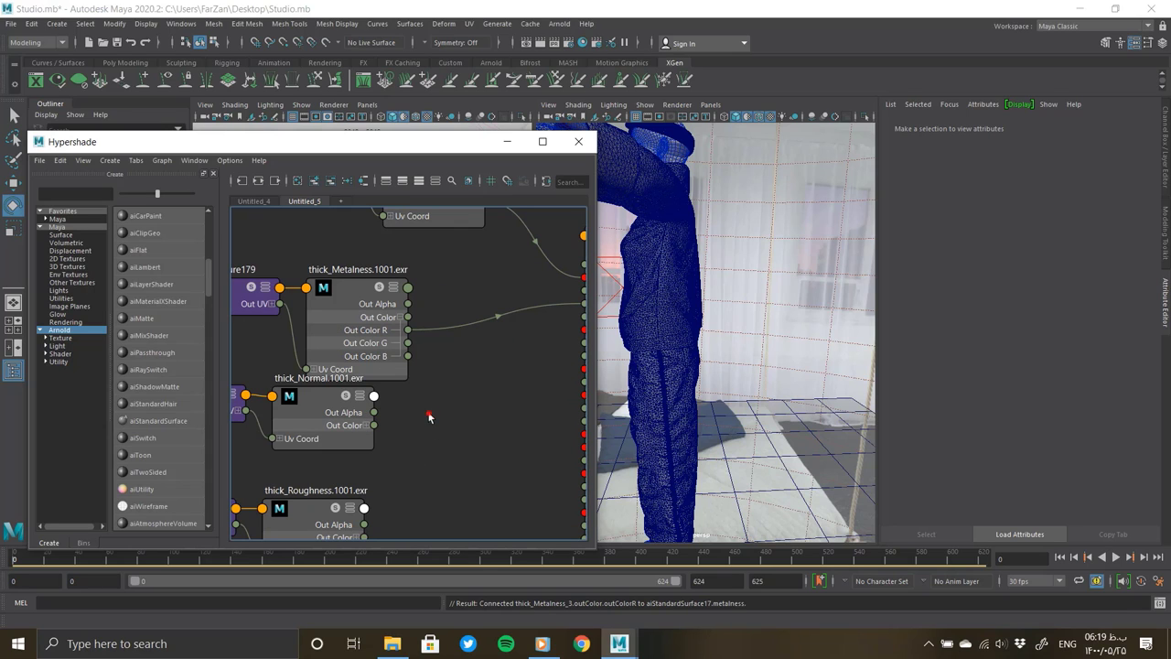
Step: Add a bump2d node into Normal Camera, using tangent space normals
text(2bump2d)
key(Return)
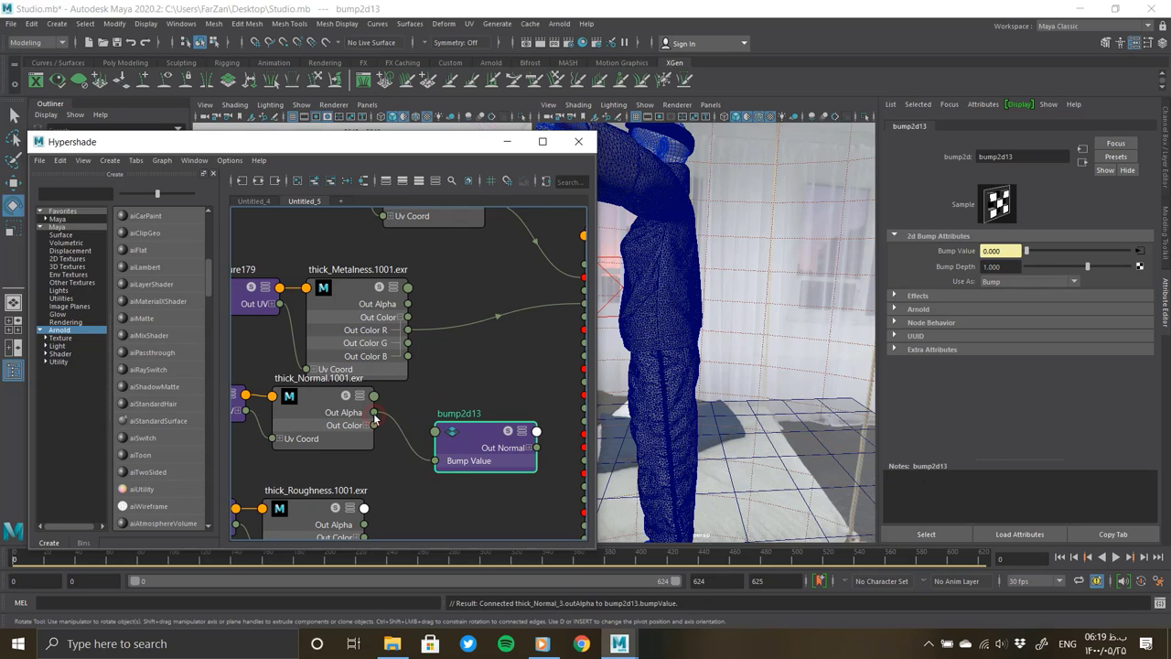
drag(538, 448, 517, 503)
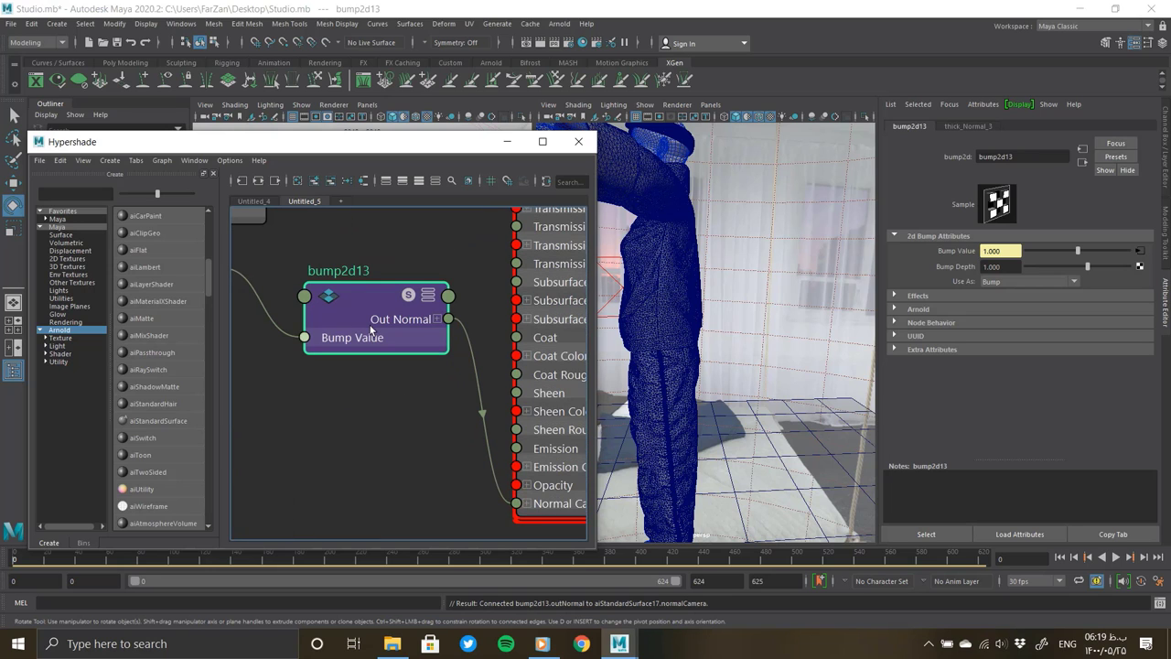
click(992, 282)
click(1025, 307)
scroll(352, 394, down, 2)
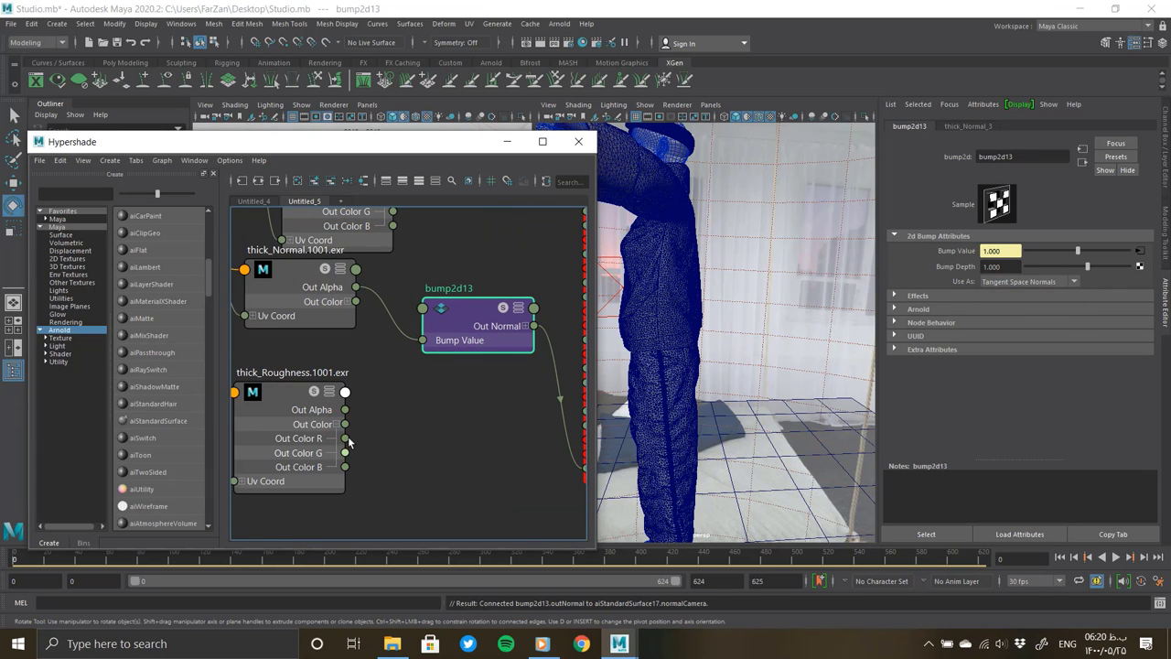
Step: Wire thick_Roughness red channel into Specular Roughness and move to the thick_Height nodes
drag(345, 438, 449, 419)
scroll(474, 438, down, 3)
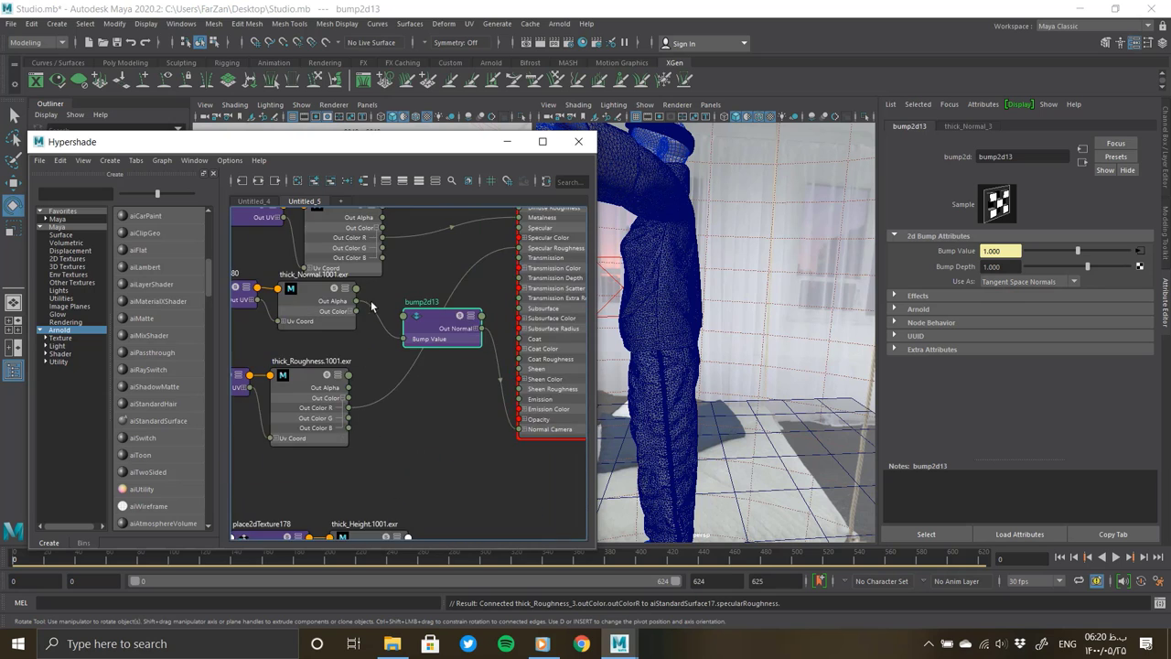
alt+middle_drag(366, 275, 361, 512)
click(260, 290)
Step: Set UV Tiling Mode to UDIM (Mari) on the thick_BaseColor and thick_Metalness file nodes
click(362, 512)
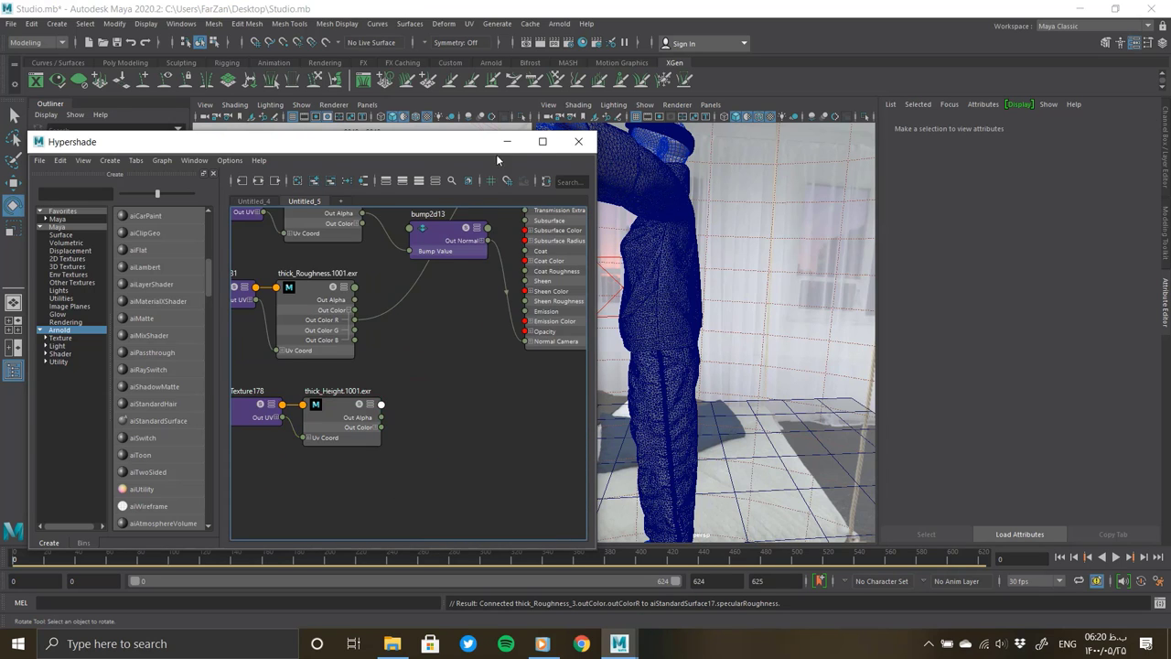
click(507, 140)
click(37, 618)
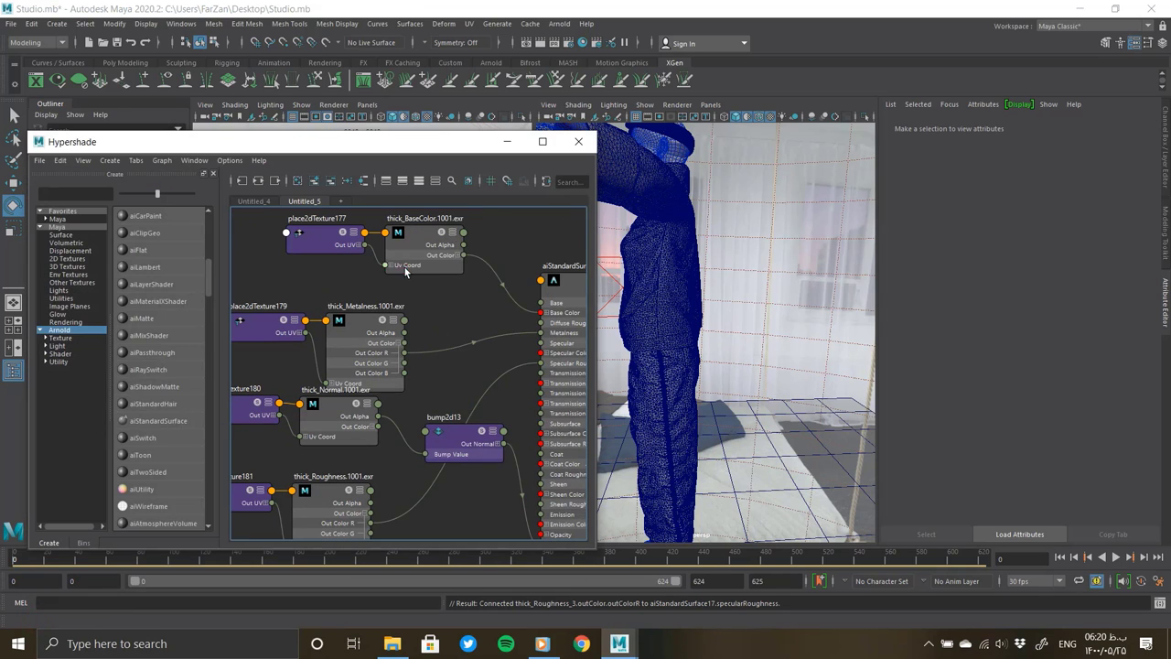
click(421, 234)
click(1018, 332)
click(1014, 381)
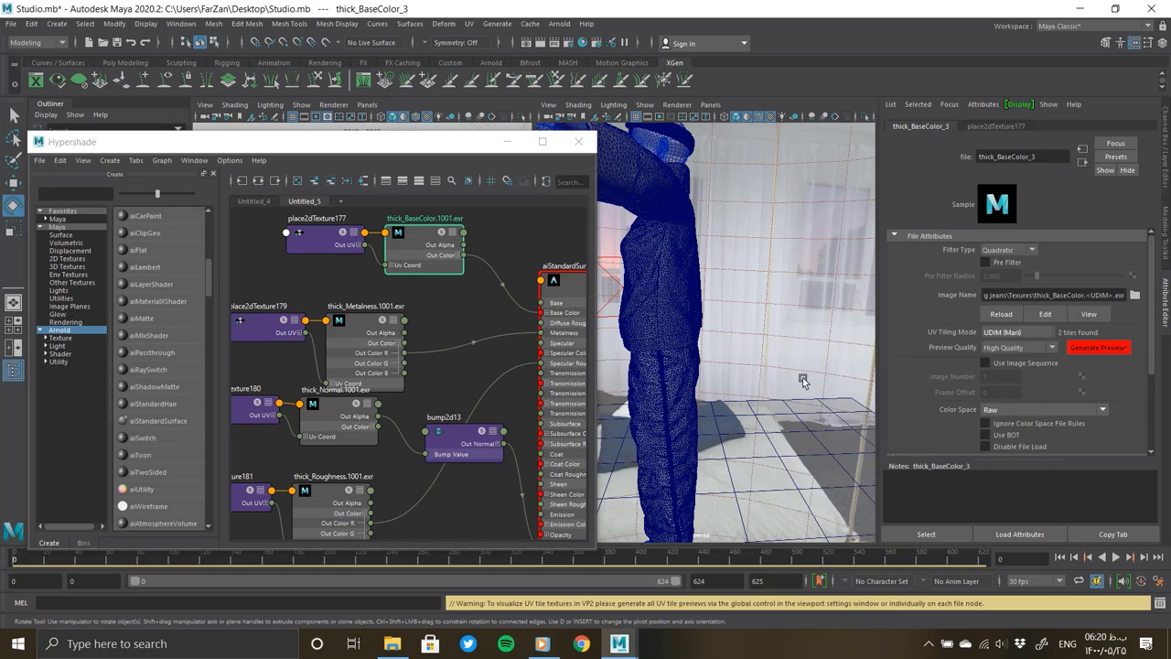
click(356, 327)
click(1017, 332)
click(1013, 380)
Step: Set UDIM (Mari) tiling on the thick_Normal, thick_Roughness and thick_Height file nodes
click(343, 416)
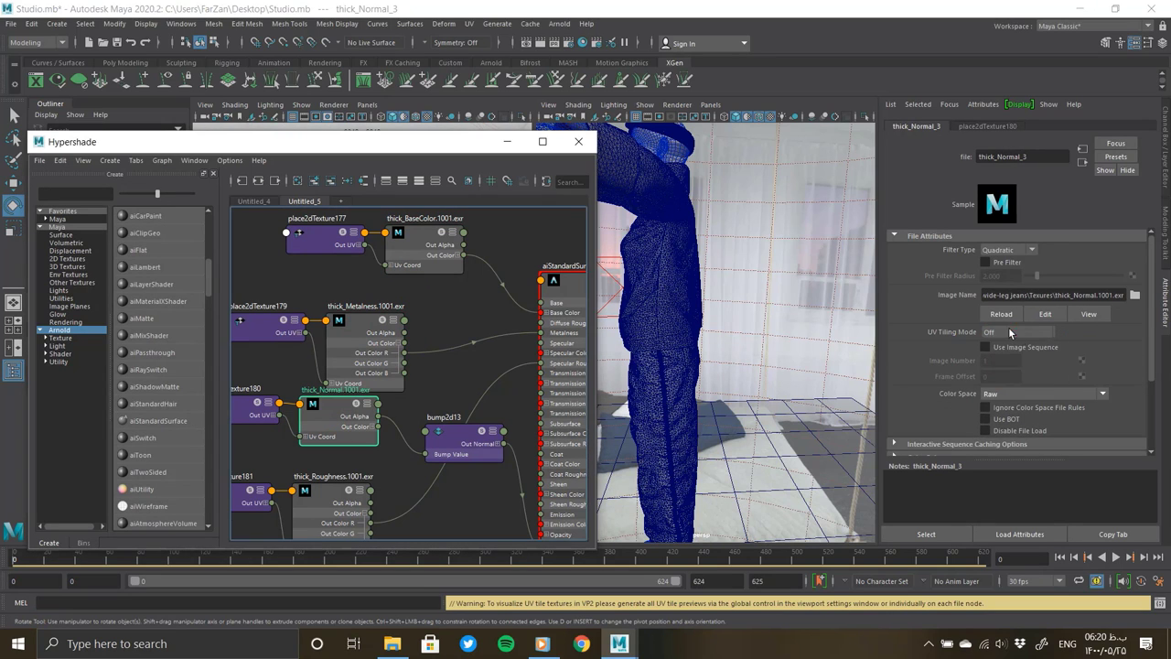
click(1013, 332)
click(1014, 380)
click(338, 502)
click(1017, 332)
click(1013, 380)
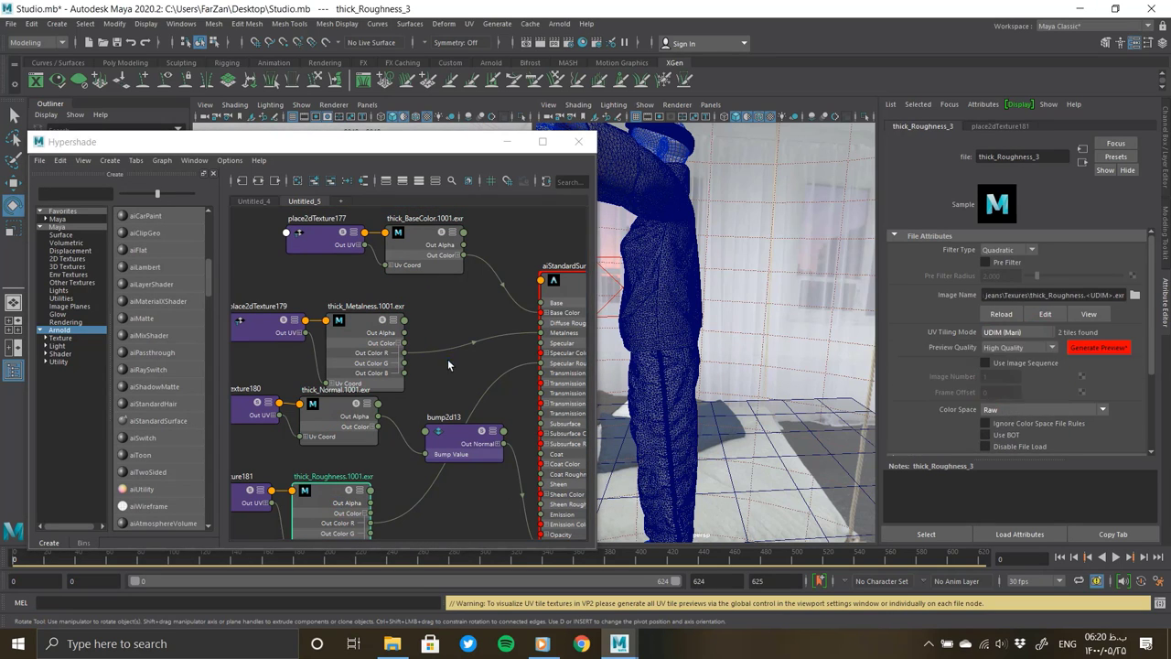
key(a)
click(419, 506)
click(1013, 332)
click(1014, 380)
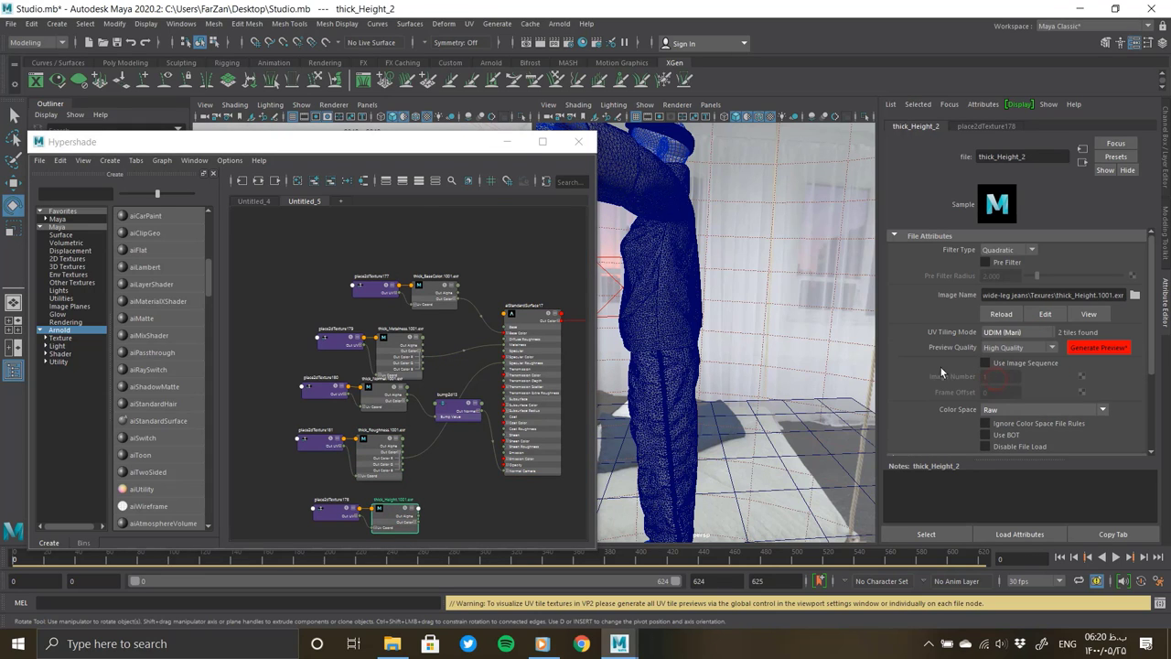
scroll(457, 275, up, 2)
scroll(457, 275, up, 2)
click(420, 297)
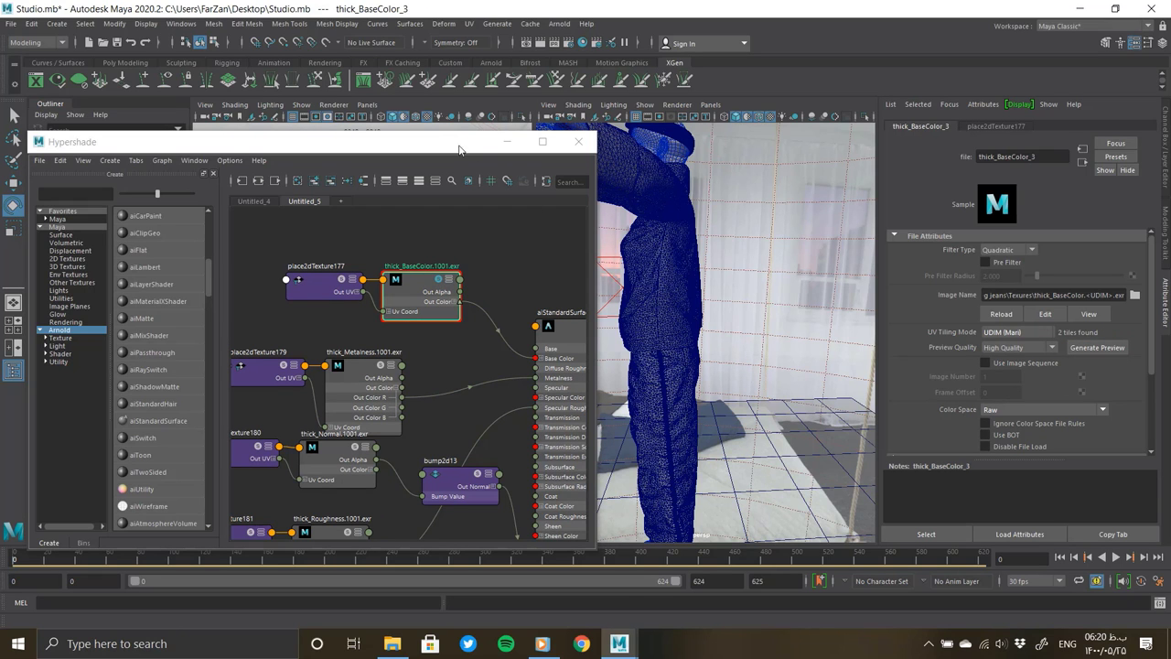
Step: Switch the viewports to textured shading with key 6 and inspect the cloth
drag(460, 149, 564, 345)
click(674, 256)
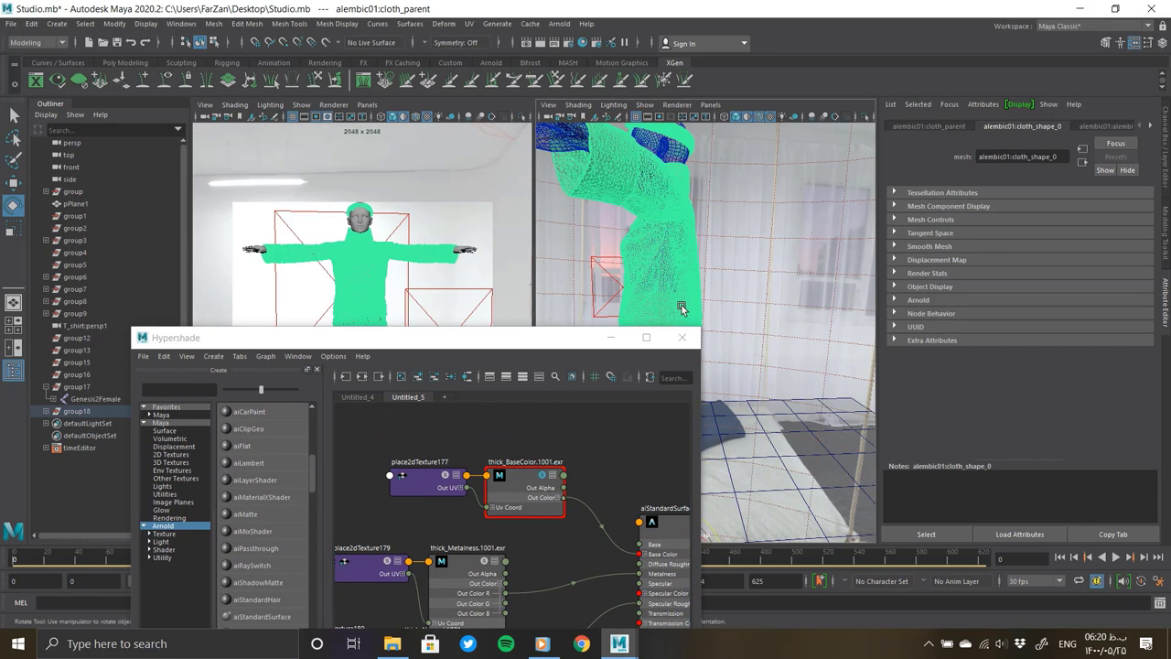
mouse_move(681, 308)
alt+mouse_down()
mouse_move(722, 253)
mouse_move(832, 366)
alt+mouse_up()
click(822, 423)
alt+drag(823, 423, 662, 342)
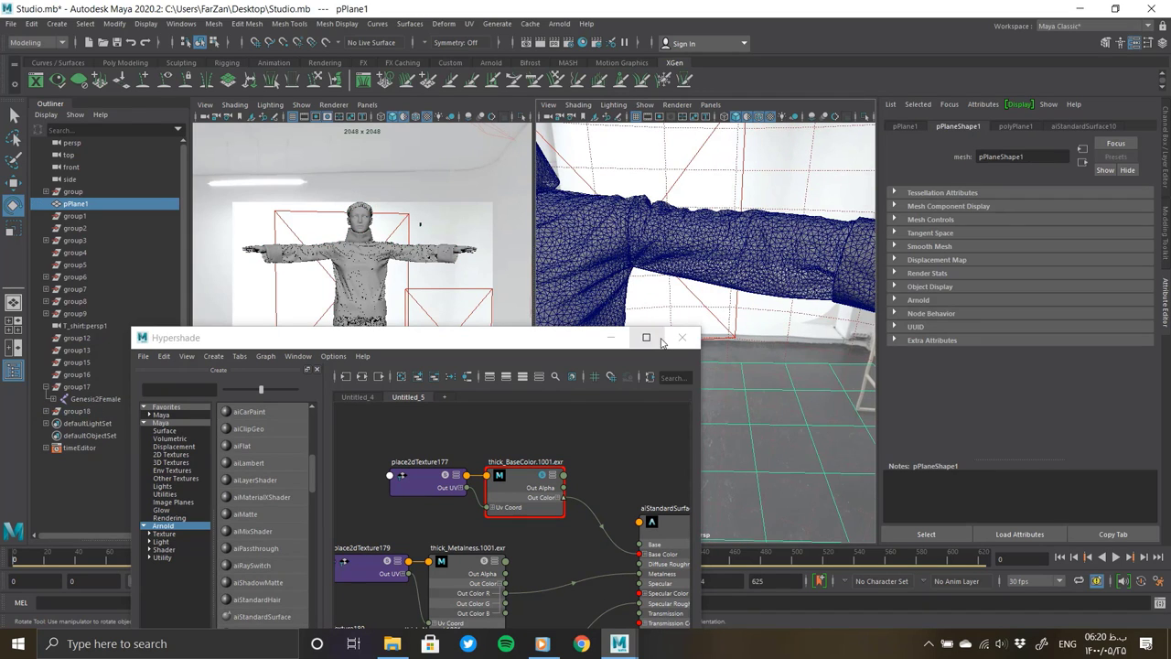
click(544, 478)
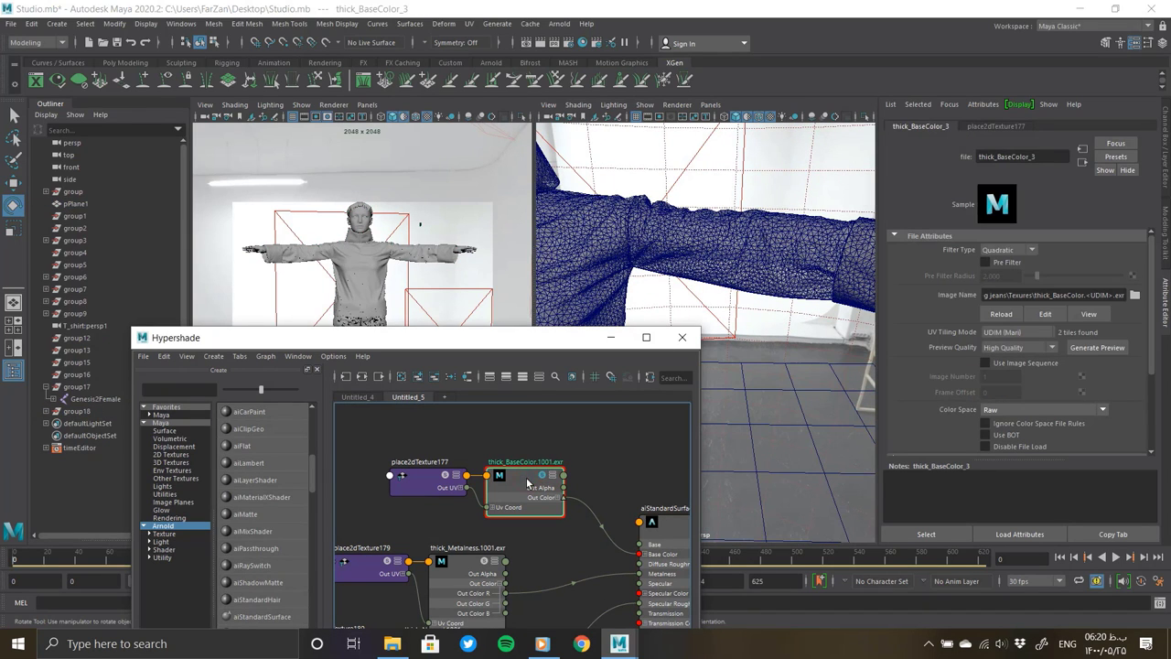
click(1090, 351)
key(6)
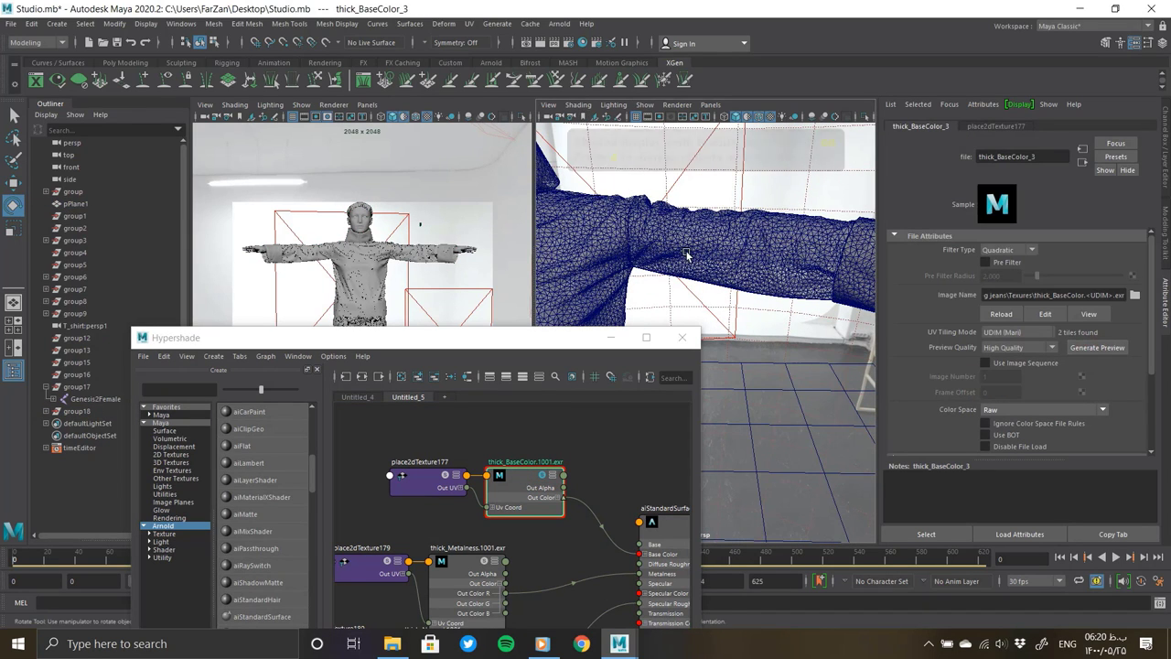
click(681, 260)
click(652, 296)
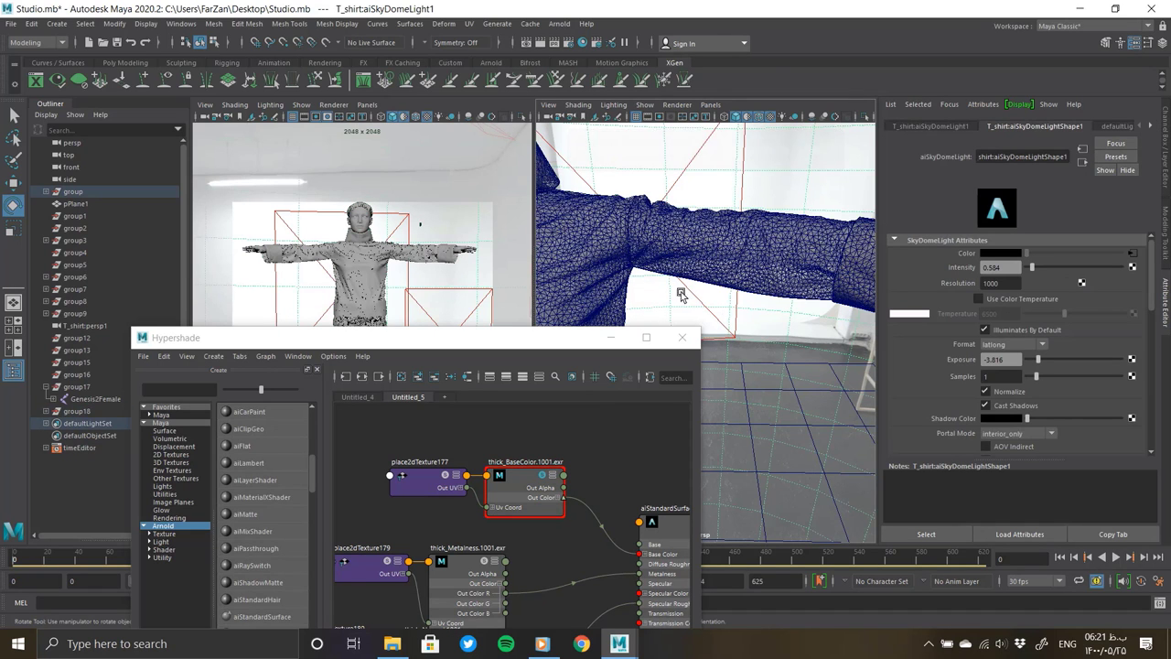
alt+drag(680, 296, 741, 263)
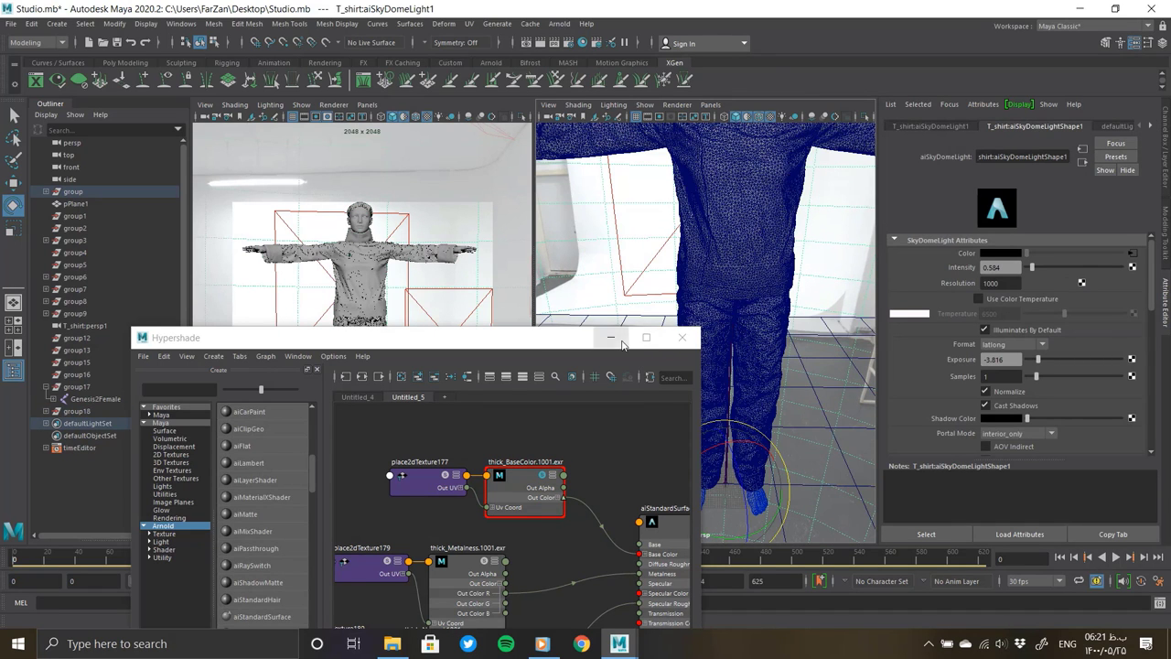
click(606, 417)
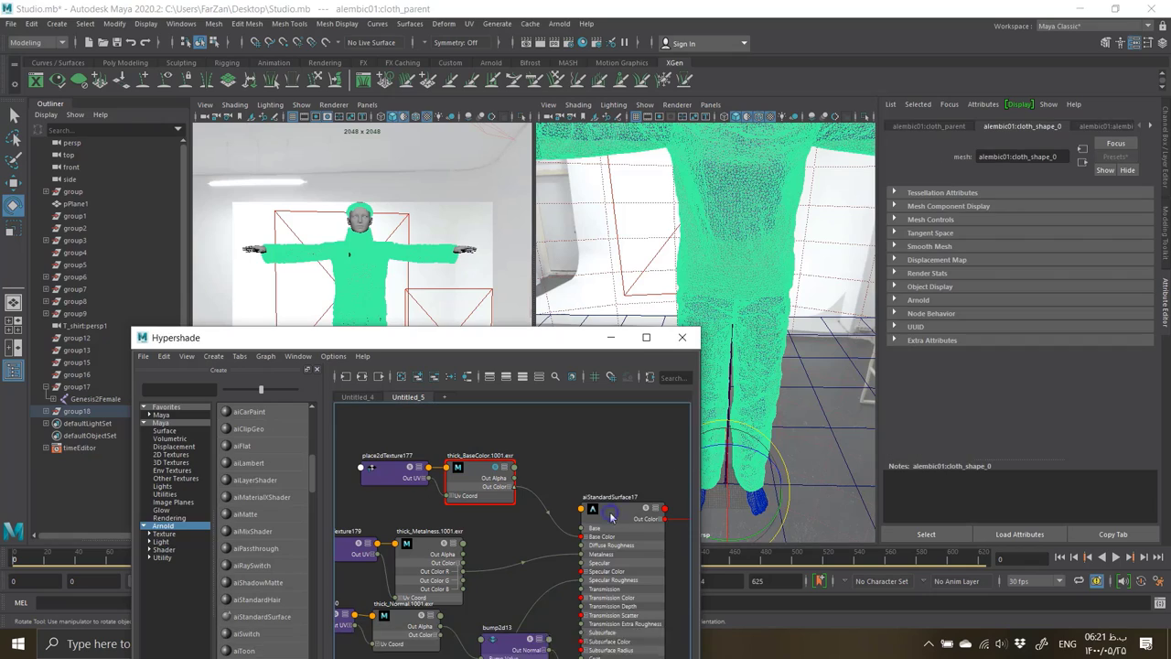
Step: Turn off X-Ray in the perspective panel's Shading options
click(611, 338)
alt+drag(640, 275, 635, 475)
click(695, 391)
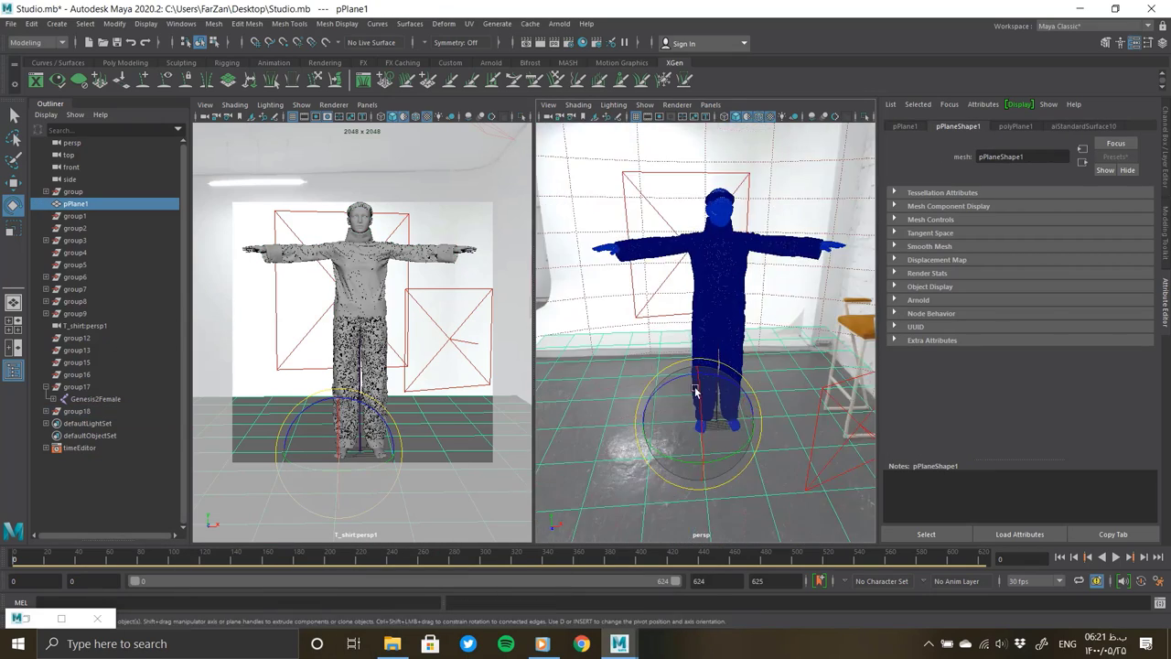
scroll(695, 392, up, 3)
click(586, 107)
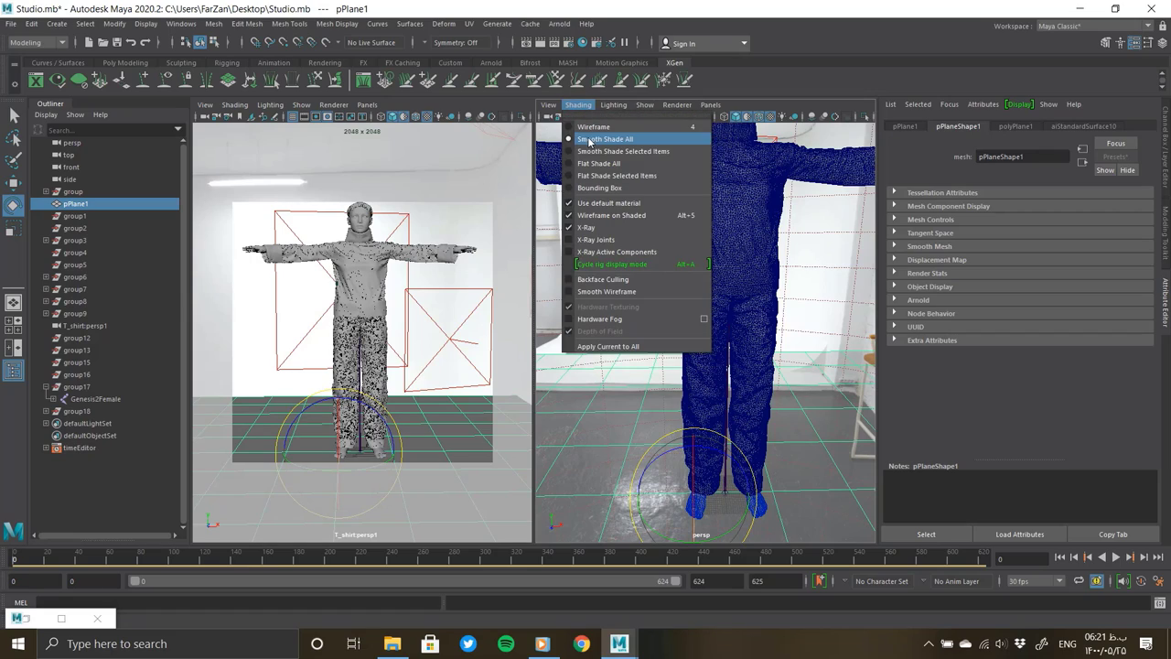
click(591, 227)
Step: Inspect the textured shirt shoulder, check the shader nodes, then minimize Hypershade
alt+drag(640, 269, 687, 308)
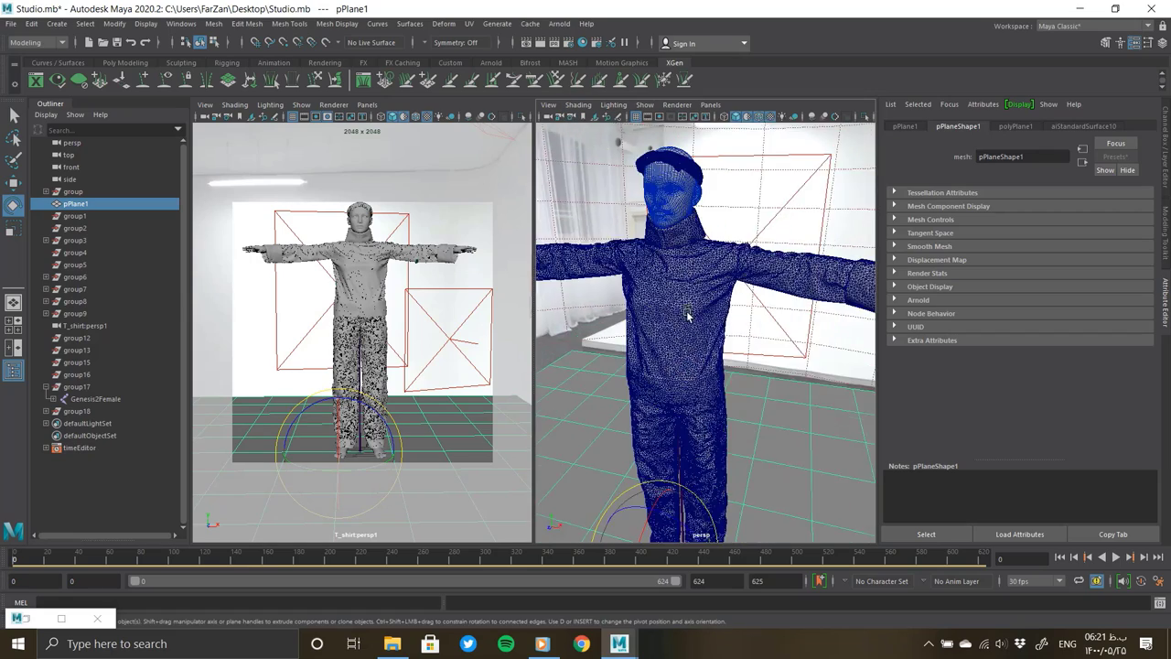
scroll(687, 308, up, 3)
scroll(677, 334, up, 2)
click(679, 316)
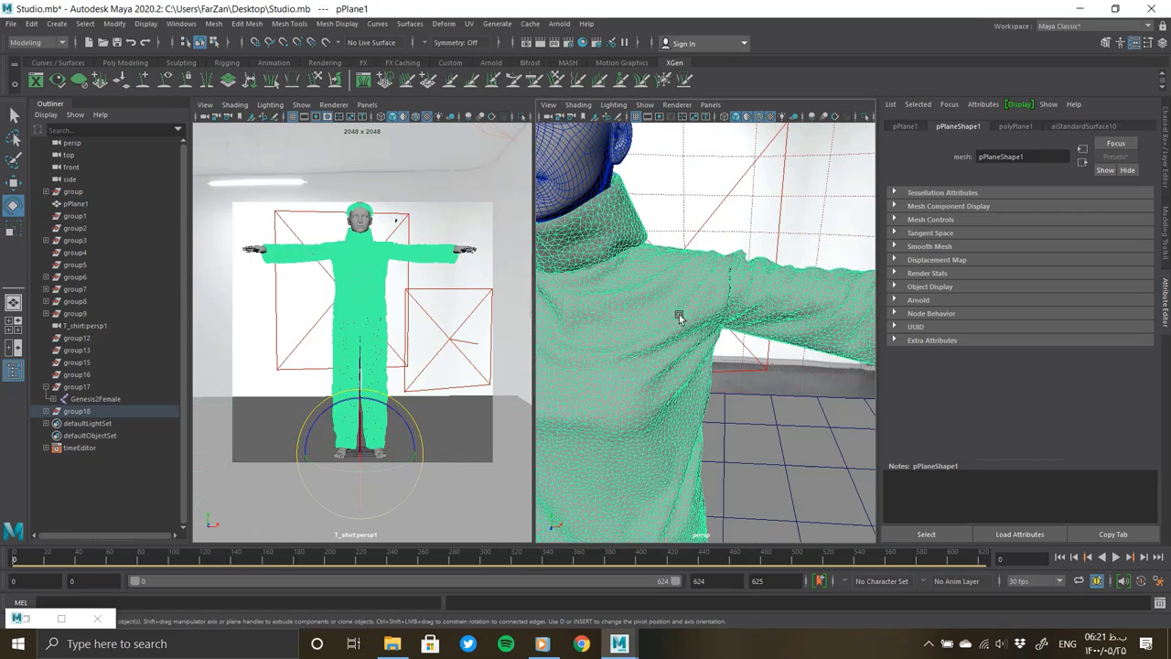
click(61, 618)
click(494, 471)
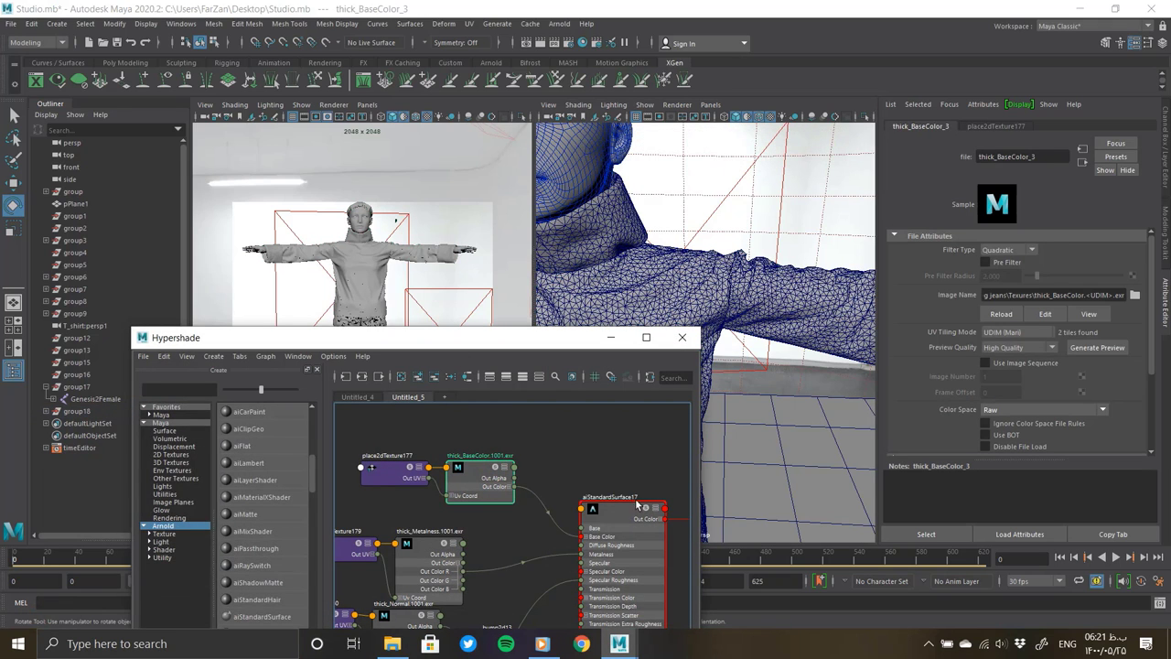
click(640, 508)
click(500, 476)
click(558, 429)
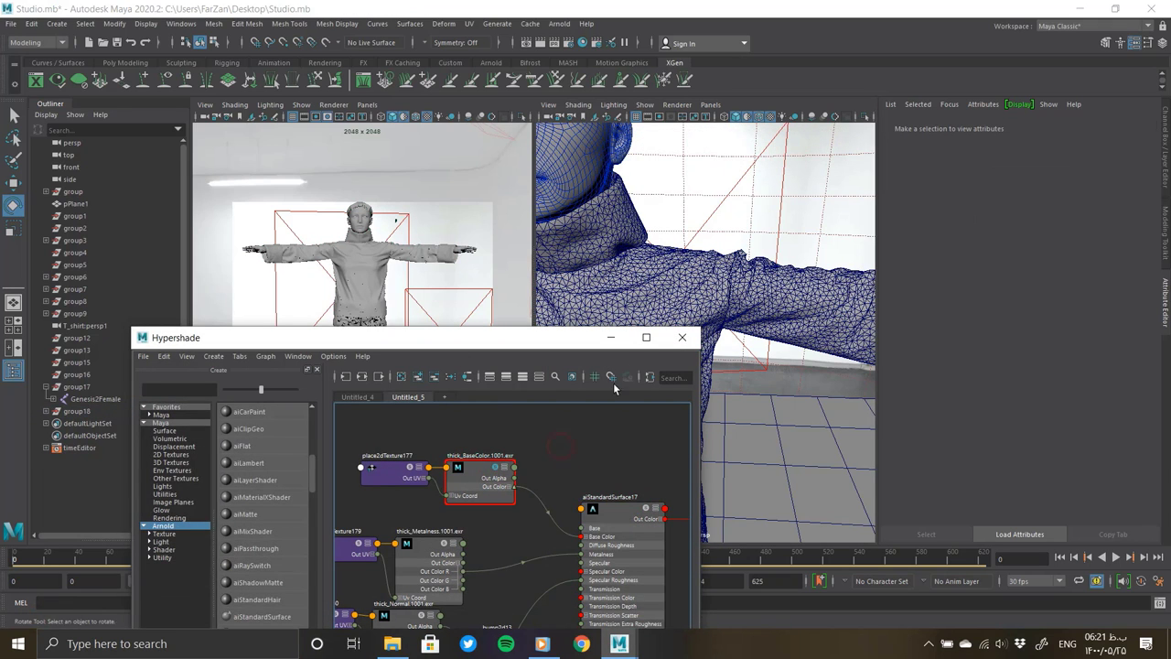
click(610, 337)
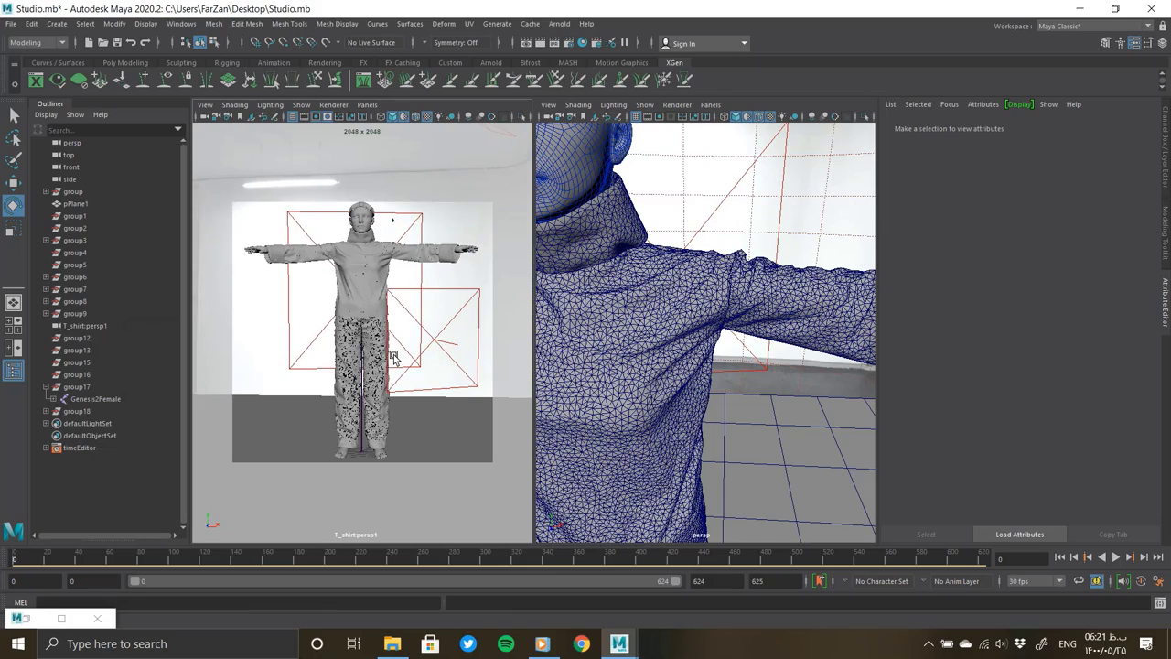
Step: Save the Maya scene as Studio.mb in the colour block knit & wide-leg jeans folder
scroll(653, 364, down, 5)
scroll(653, 364, up, 4)
scroll(730, 389, up, 4)
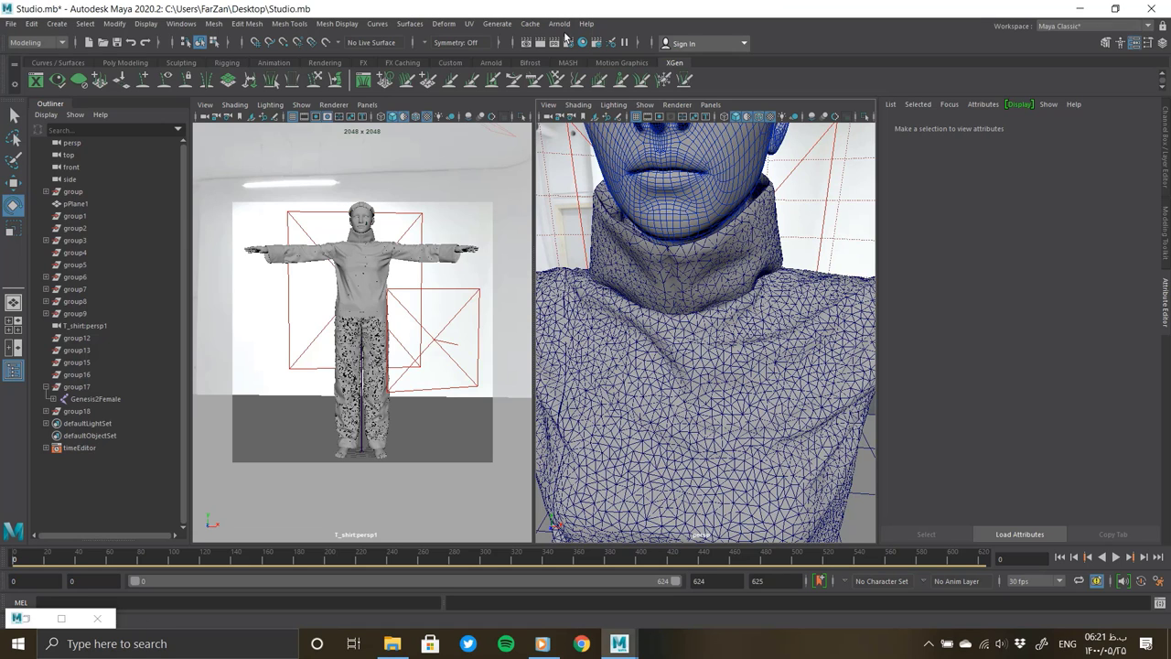
click(9, 22)
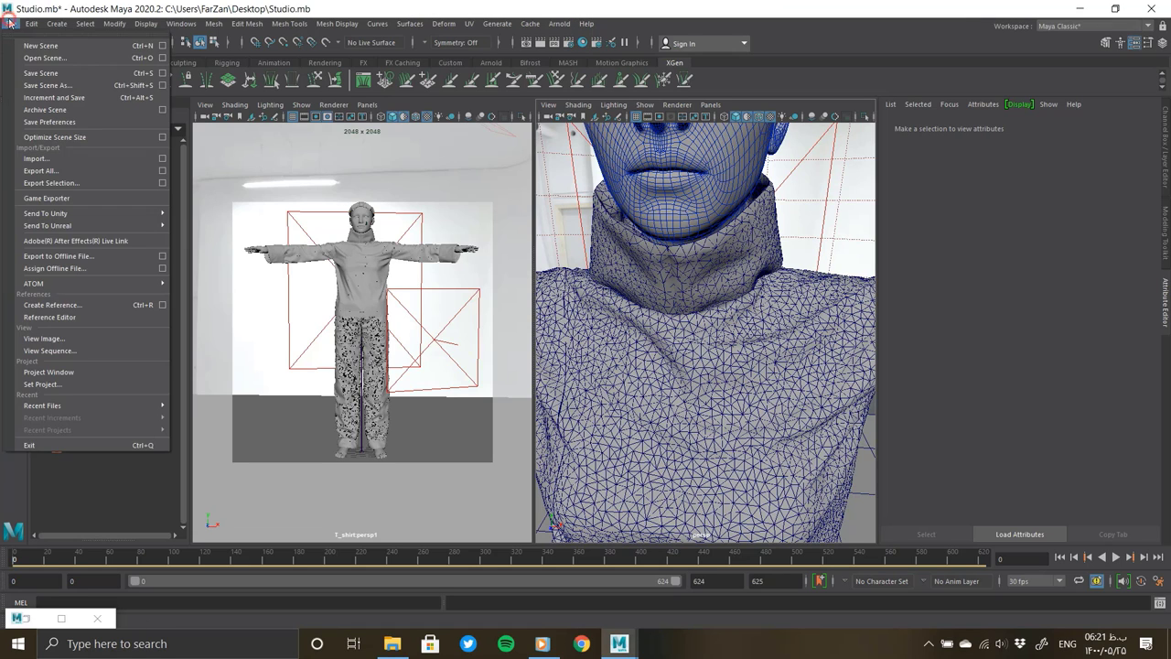
click(48, 86)
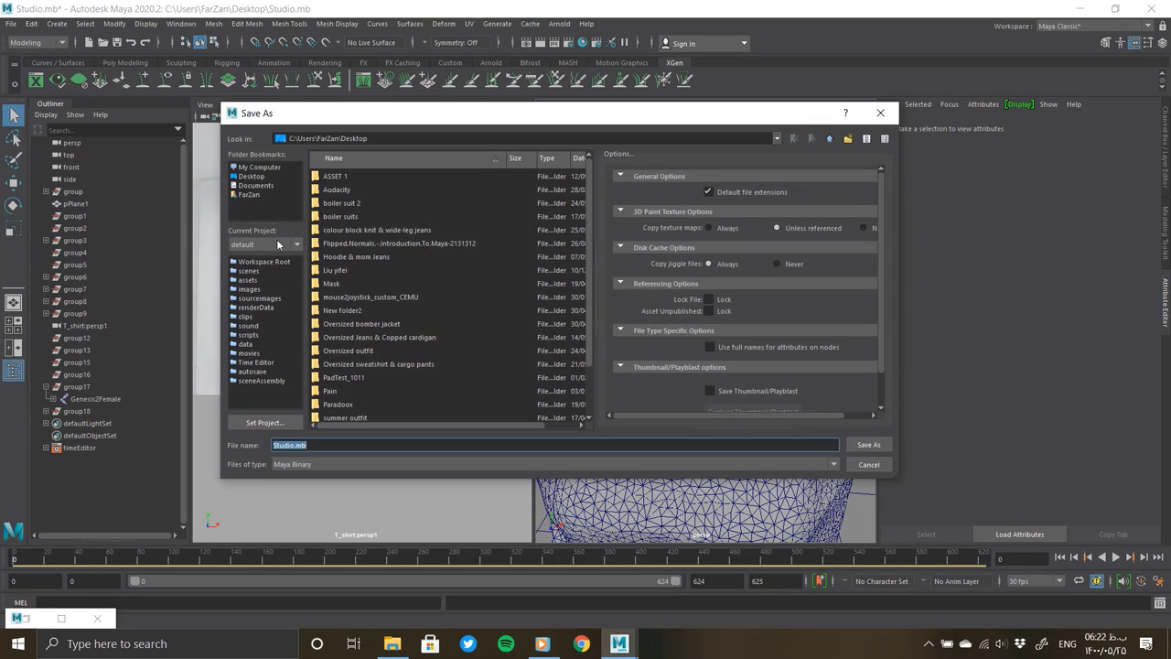
double_click(370, 234)
click(868, 445)
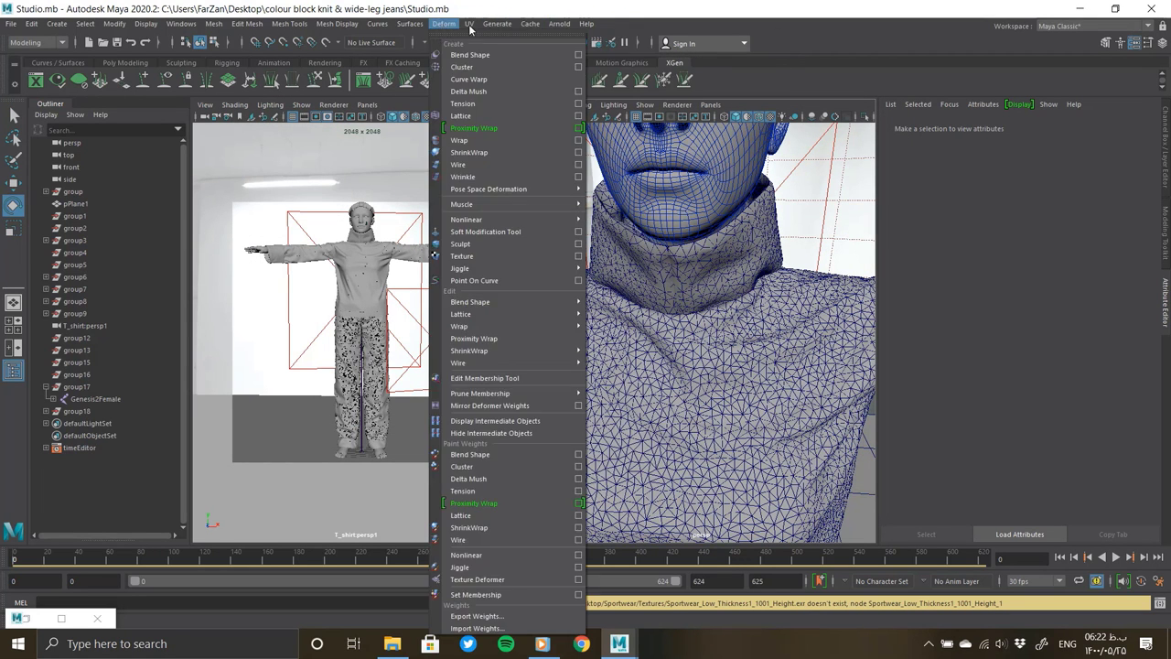
Step: Render the T_shirt camera view in Arnold RenderView and zoom in on the knit sweater and jeans
click(570, 58)
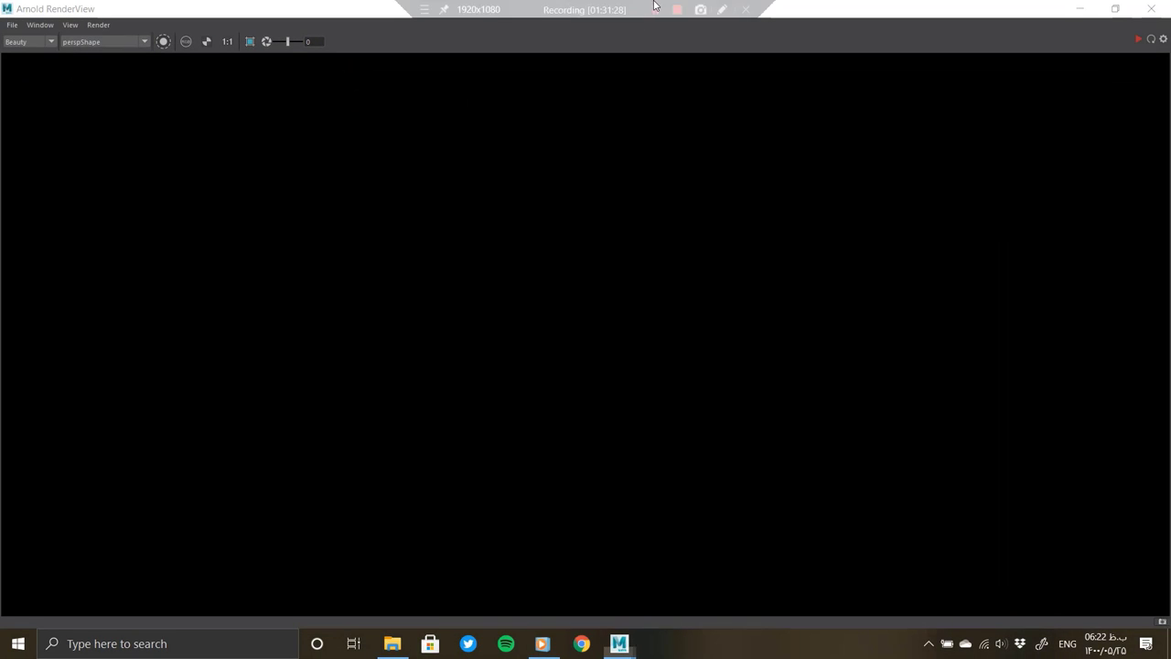
click(658, 10)
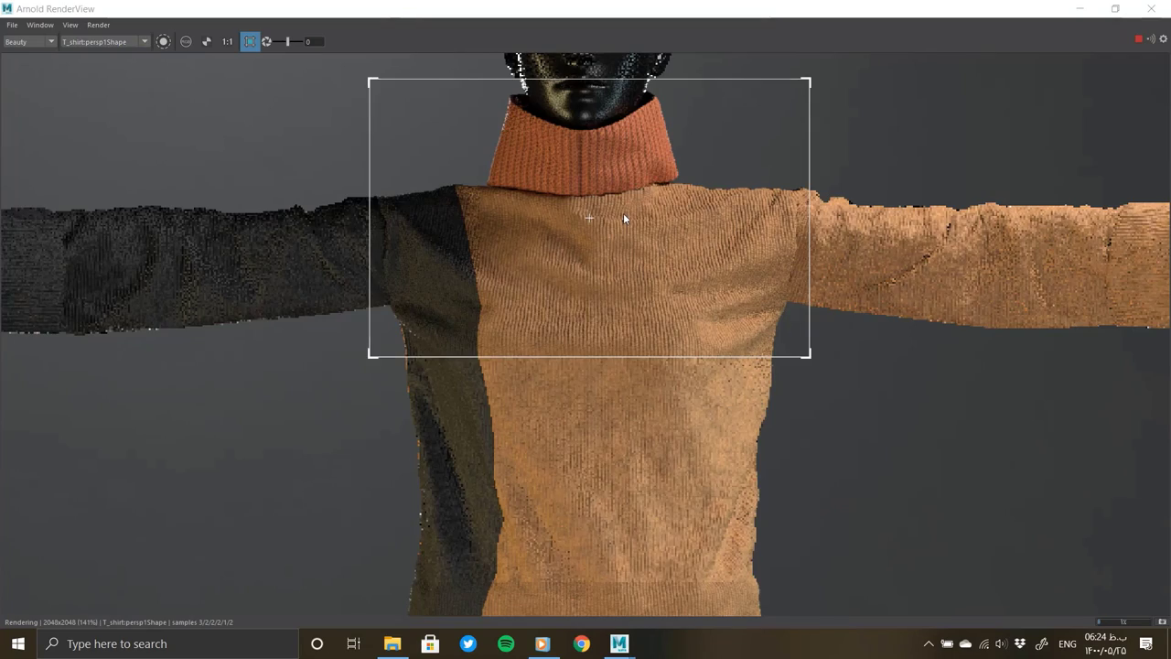
scroll(634, 317, up, 2)
scroll(594, 184, up, 2)
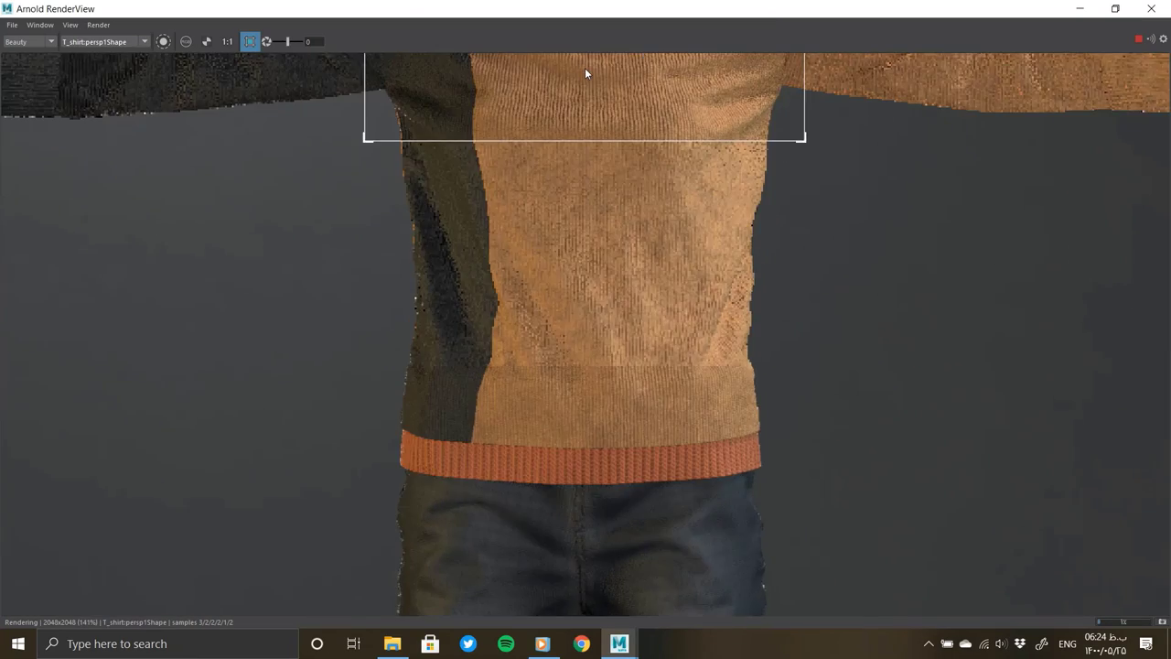
scroll(585, 67, up, 3)
scroll(600, 499, down, 3)
scroll(602, 231, up, 1)
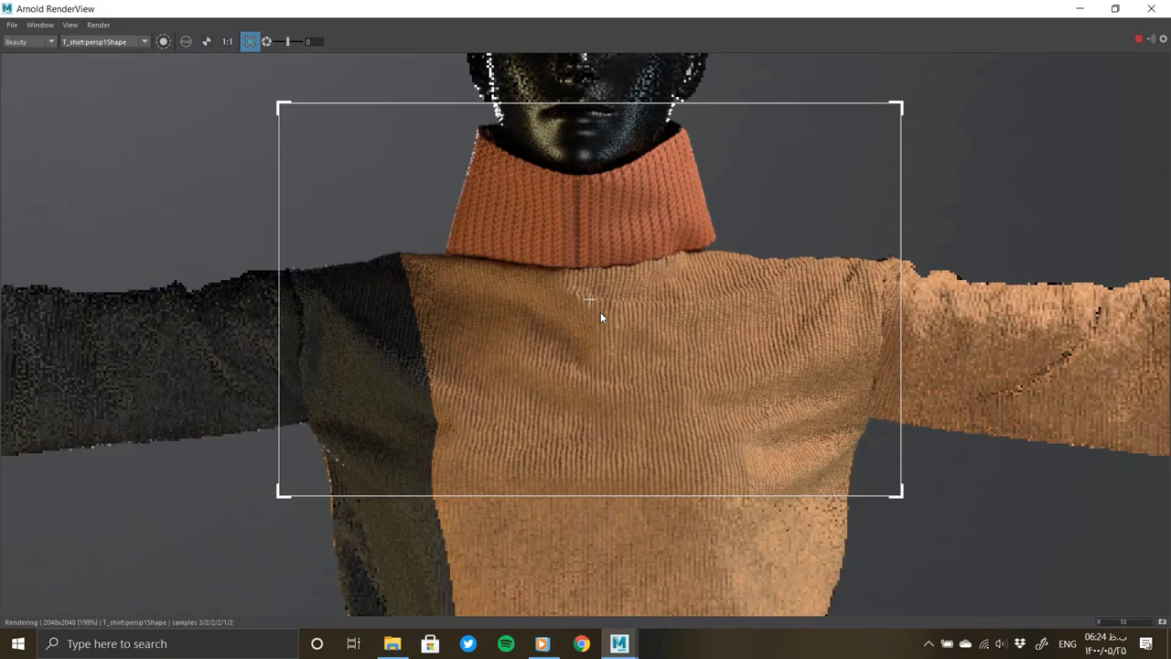
scroll(600, 320, up, 1)
scroll(595, 271, up, 2)
scroll(595, 270, down, 3)
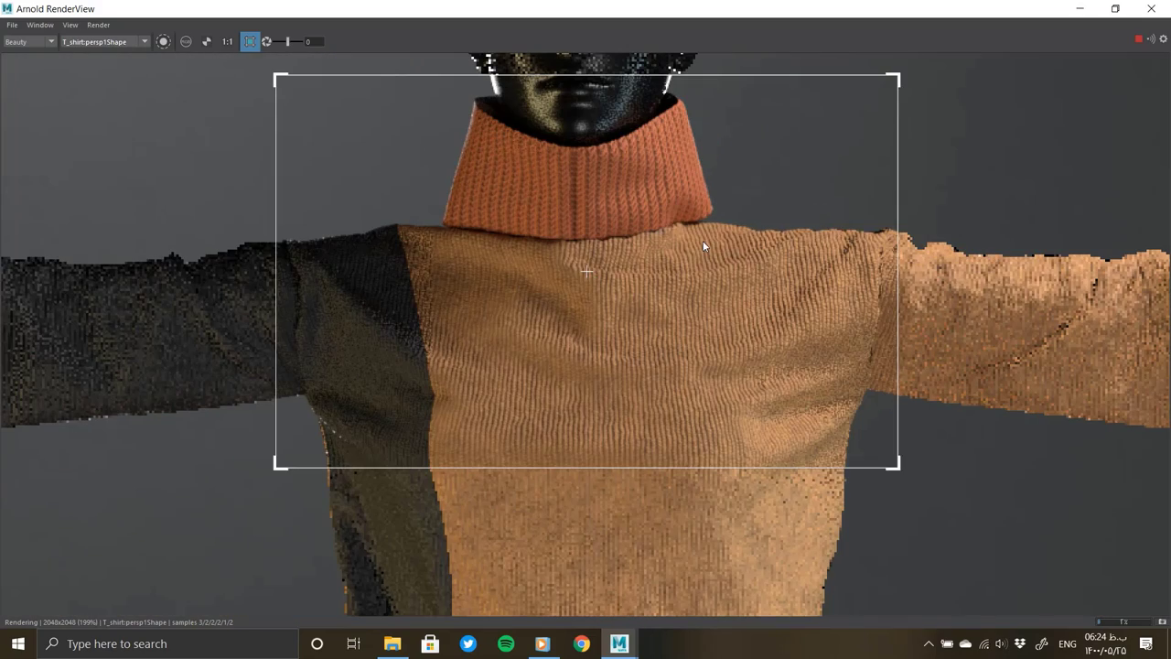